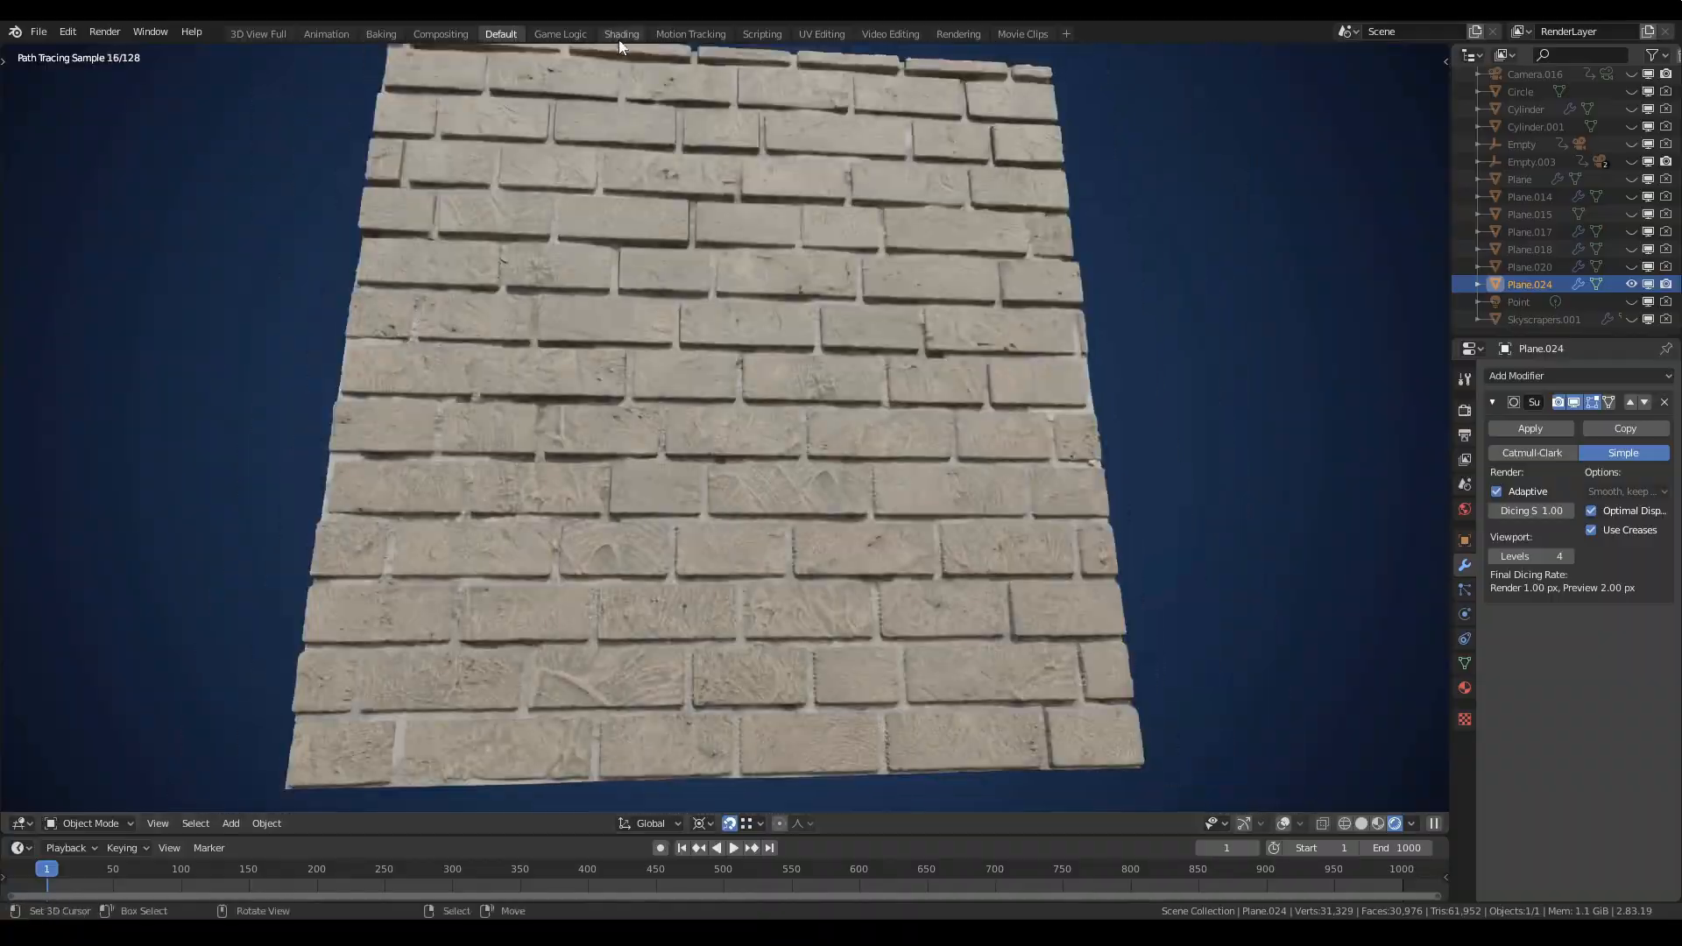
# - Open the Shading workspace and examine the UV Grid, UV Brick, Value Mix and Fader node groups beside the brick wall preview
pyautogui.click(621, 35)
pyautogui.scroll(1, 677, 523)
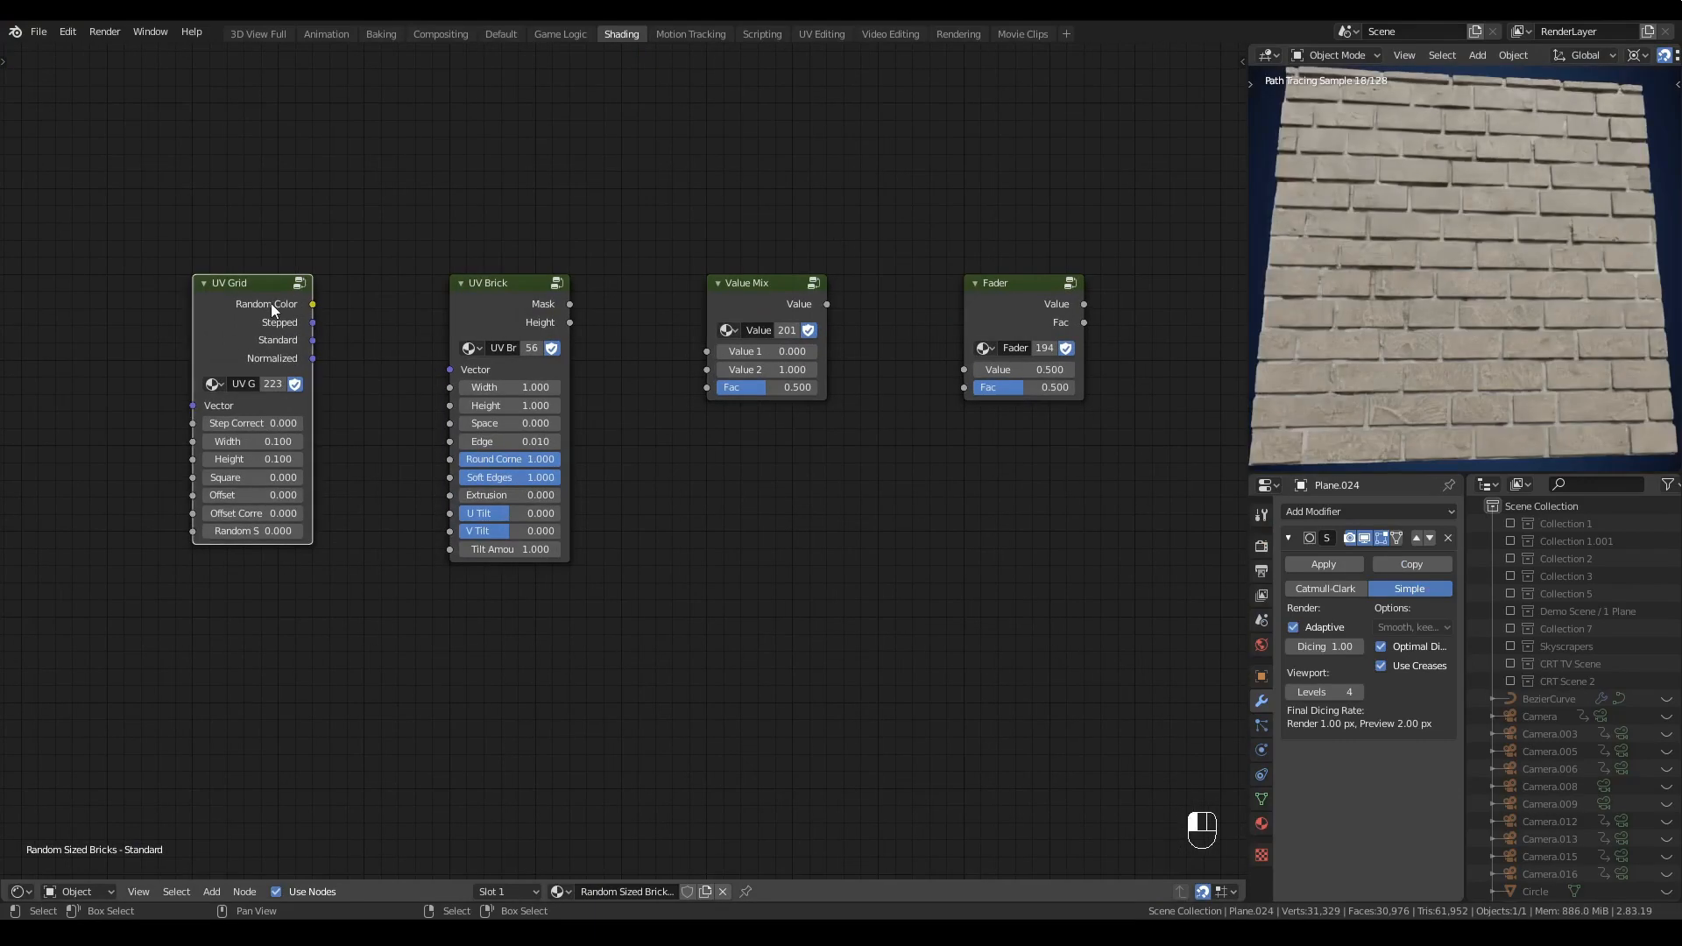
pyautogui.click(548, 322)
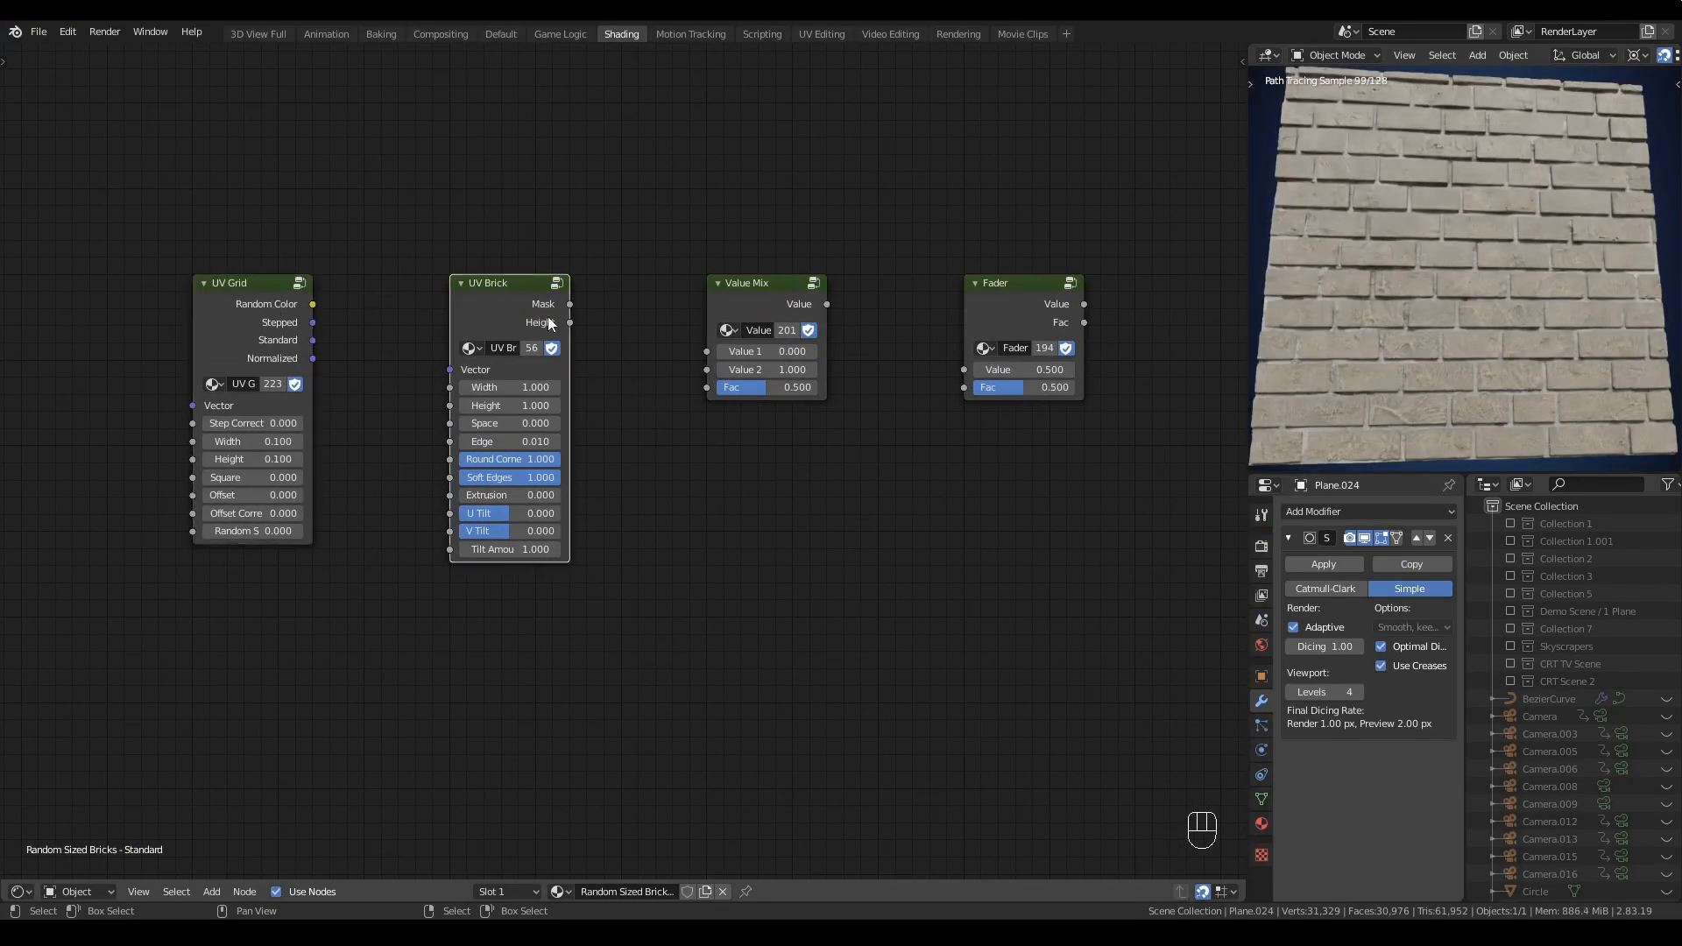
pyautogui.click(741, 280)
pyautogui.click(1018, 316)
pyautogui.click(637, 638)
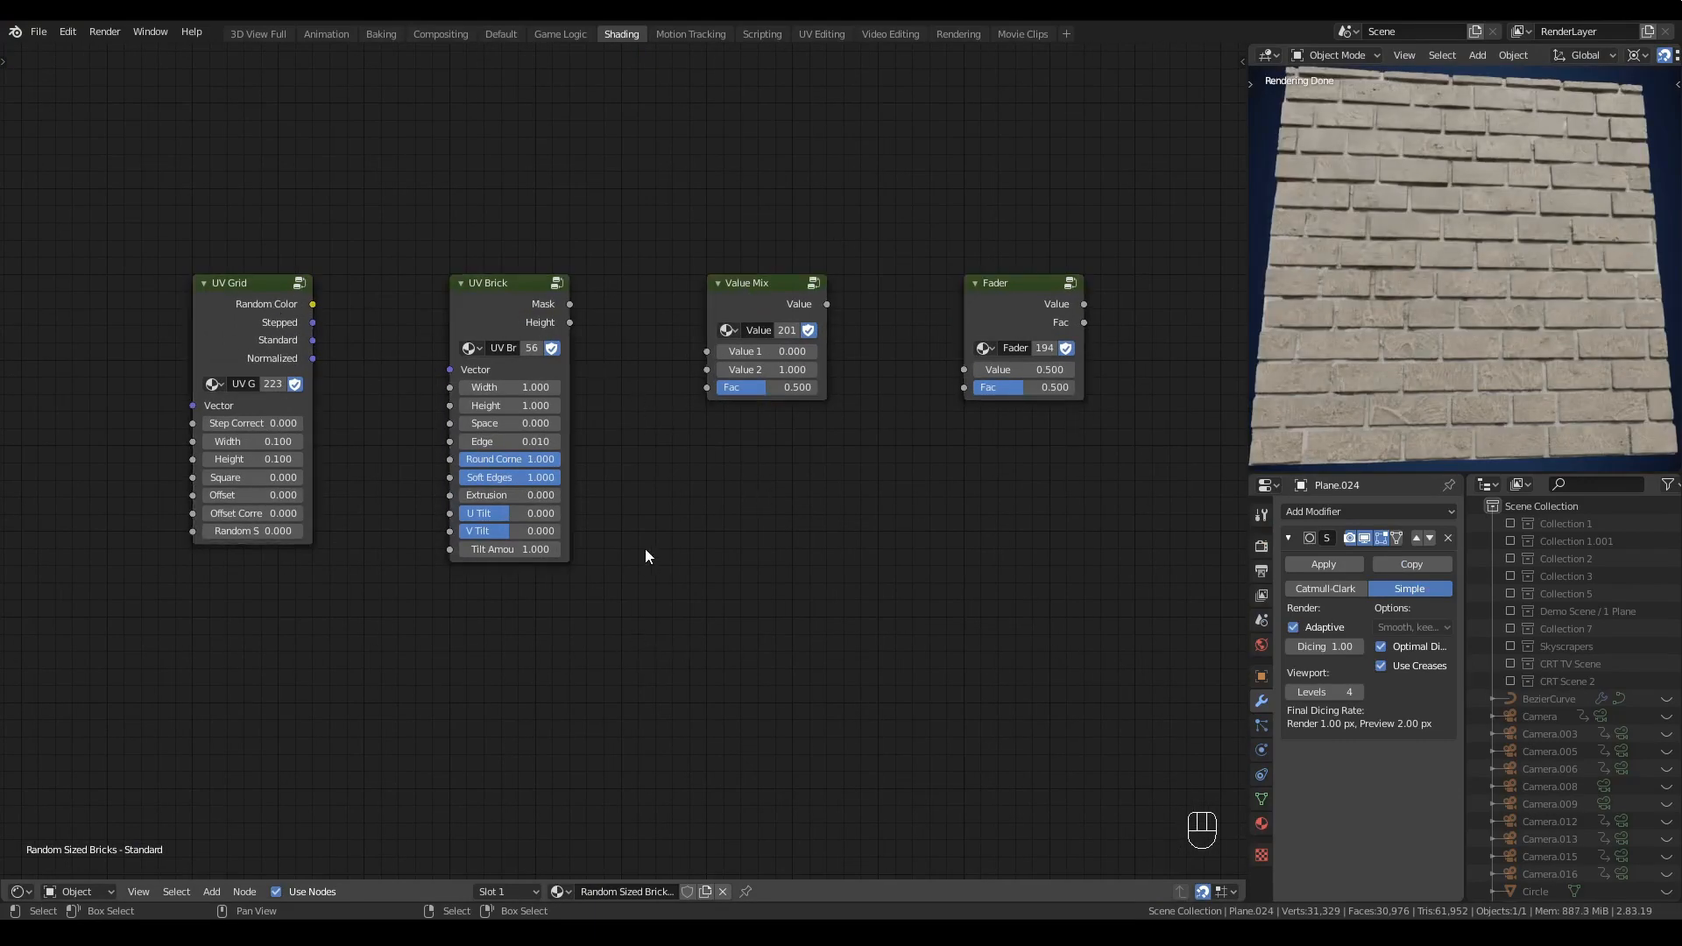
pyautogui.scroll(-1, 645, 548)
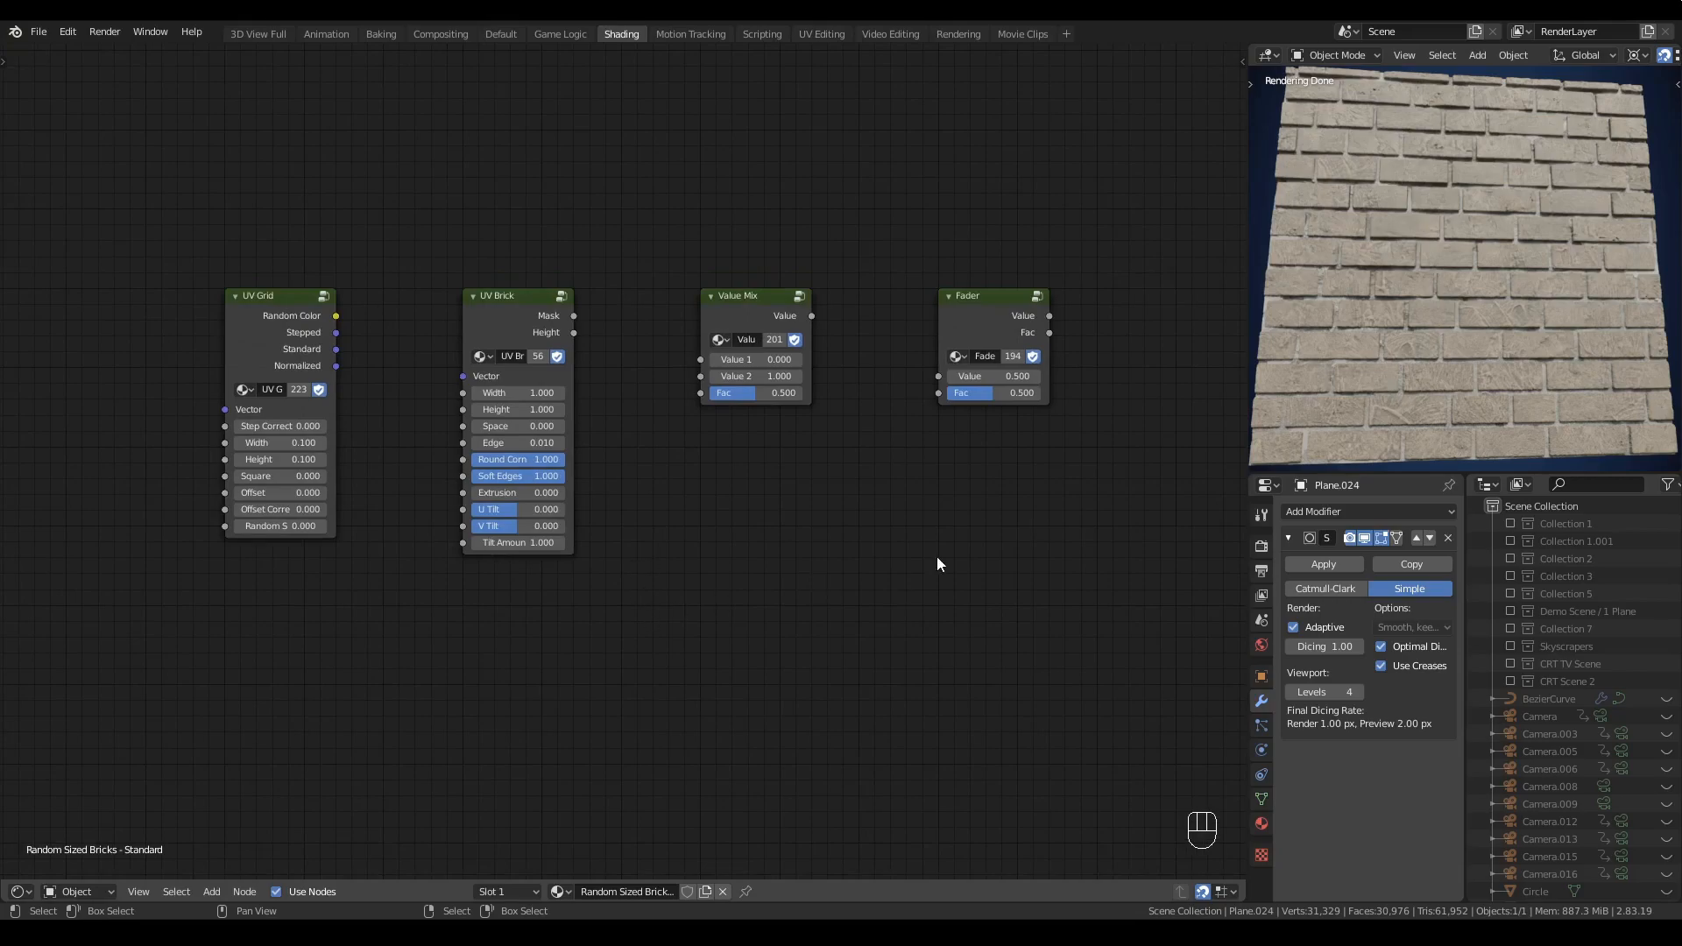
pyautogui.moveTo(1444, 359)
pyautogui.keyDown('ctrl'); pyautogui.mouseDown(button='middle')
pyautogui.moveTo(1464, 299)
pyautogui.moveTo(1473, 355)
pyautogui.moveTo(1460, 354)
pyautogui.mouseUp(button='middle'); pyautogui.keyUp('ctrl')
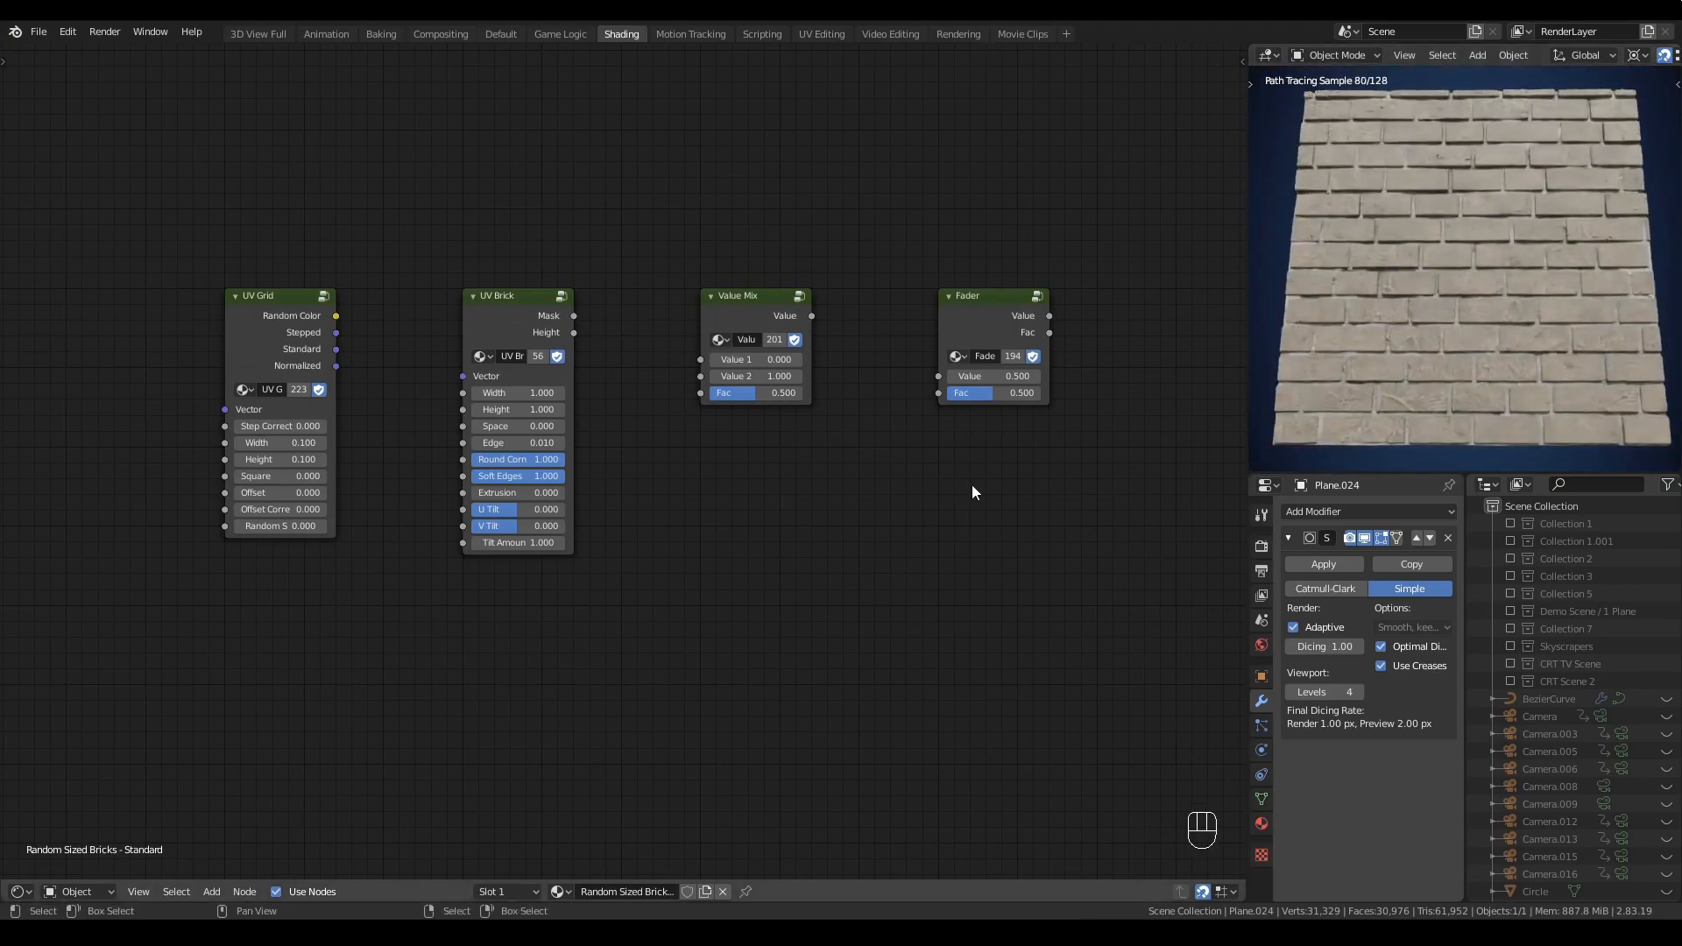
pyautogui.scroll(2, 795, 579)
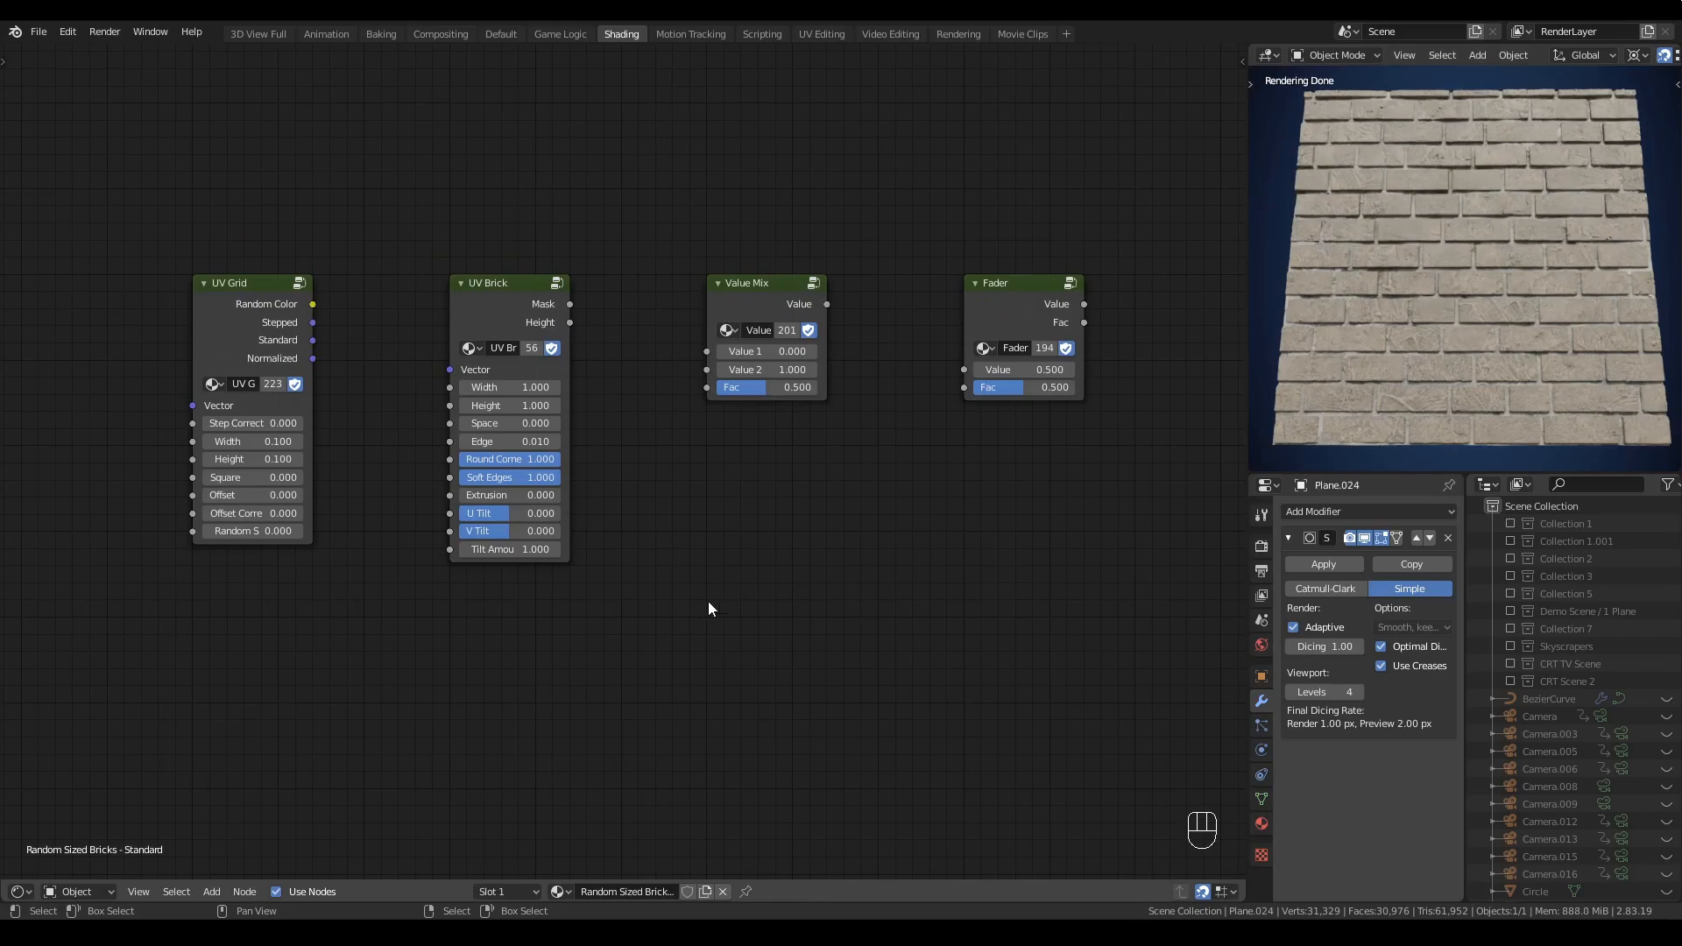
# - Switch to the web browser and look through the UV Grid Materials Pack page and the Nodes and noodles storefront
pyautogui.hotkey('alt', 'Tab')
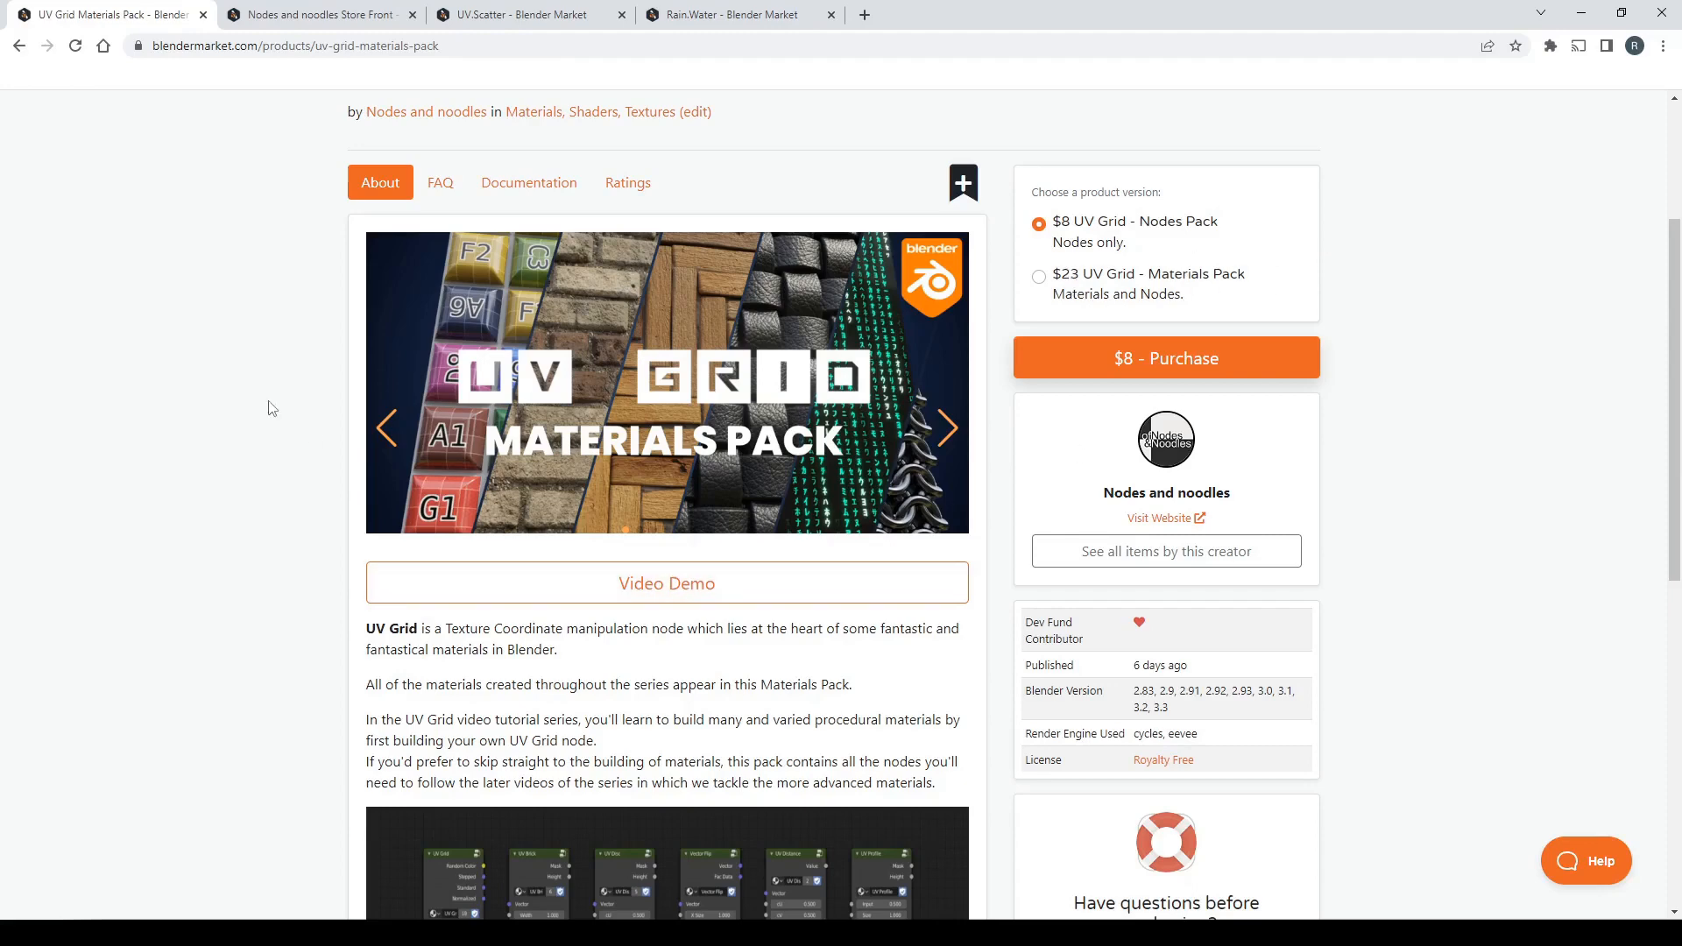
pyautogui.scroll(-4, 282, 420)
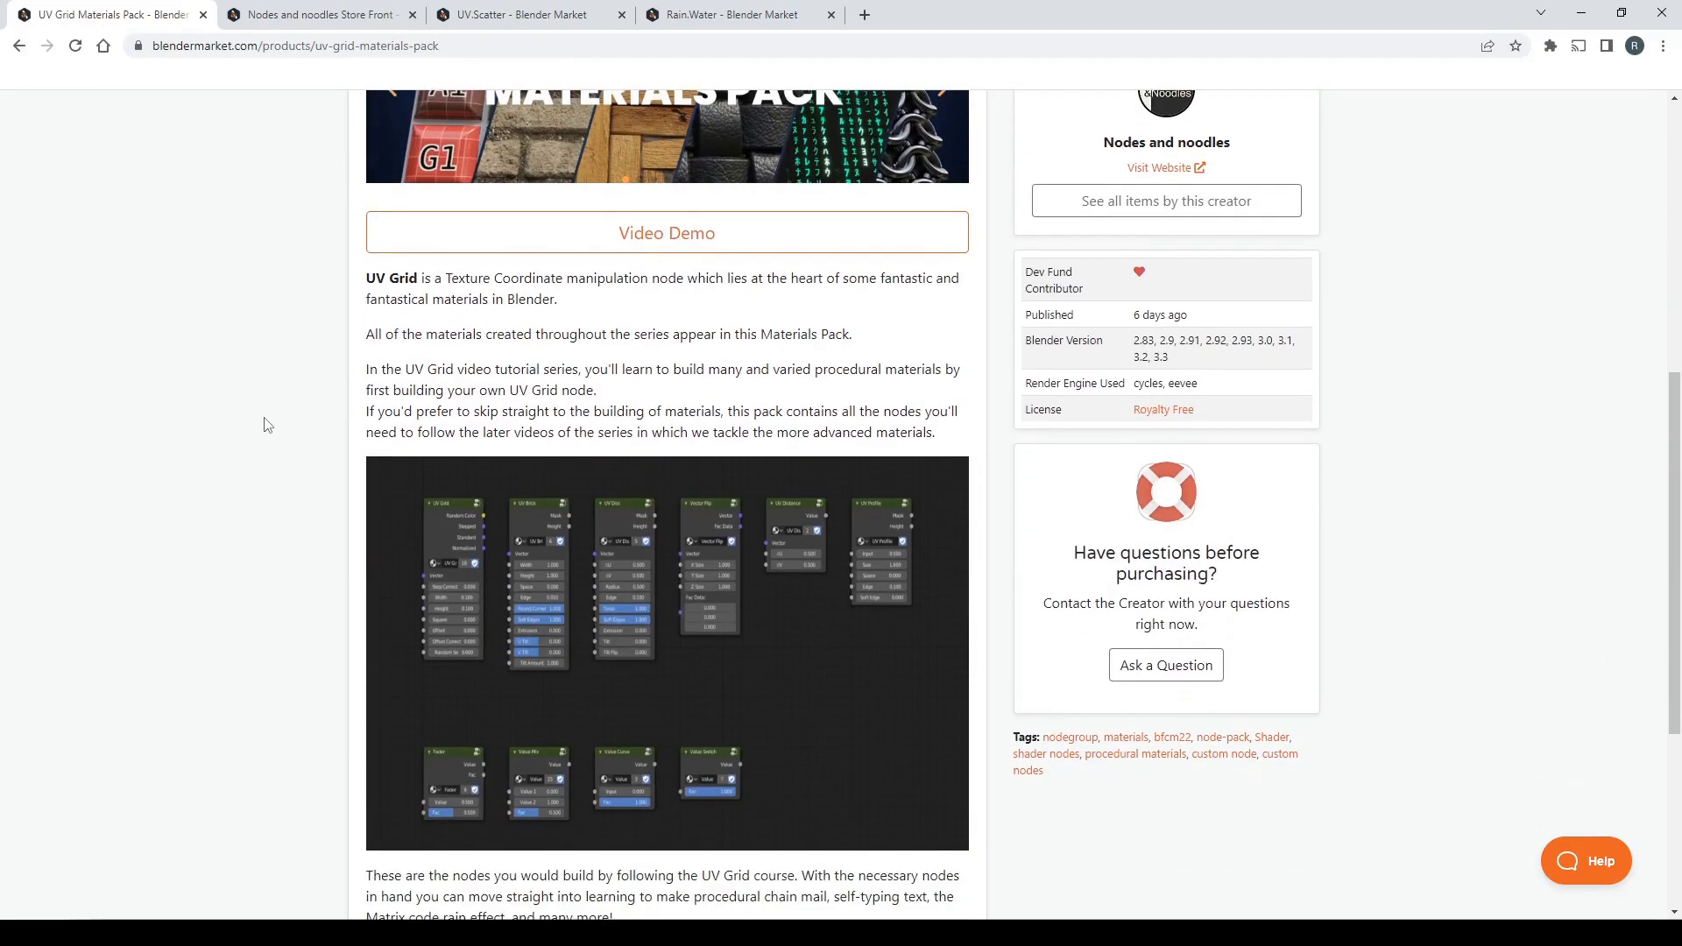
pyautogui.scroll(3, 248, 461)
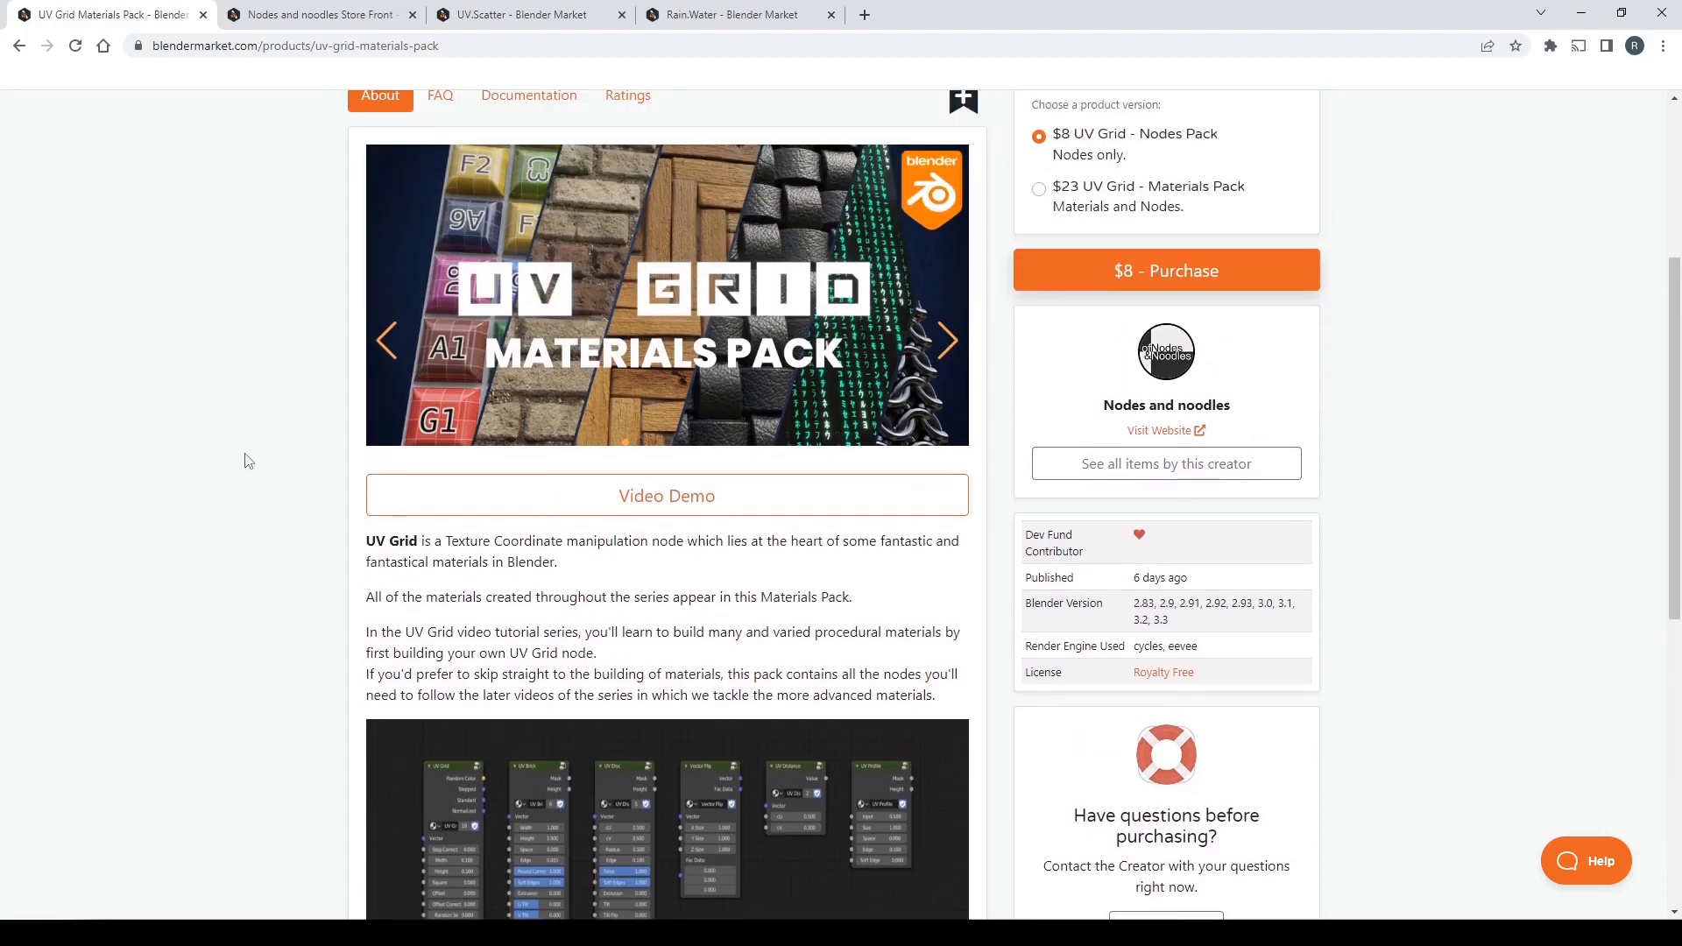
pyautogui.hotkey('ctrl', 'Tab')
pyautogui.scroll(-3, 245, 451)
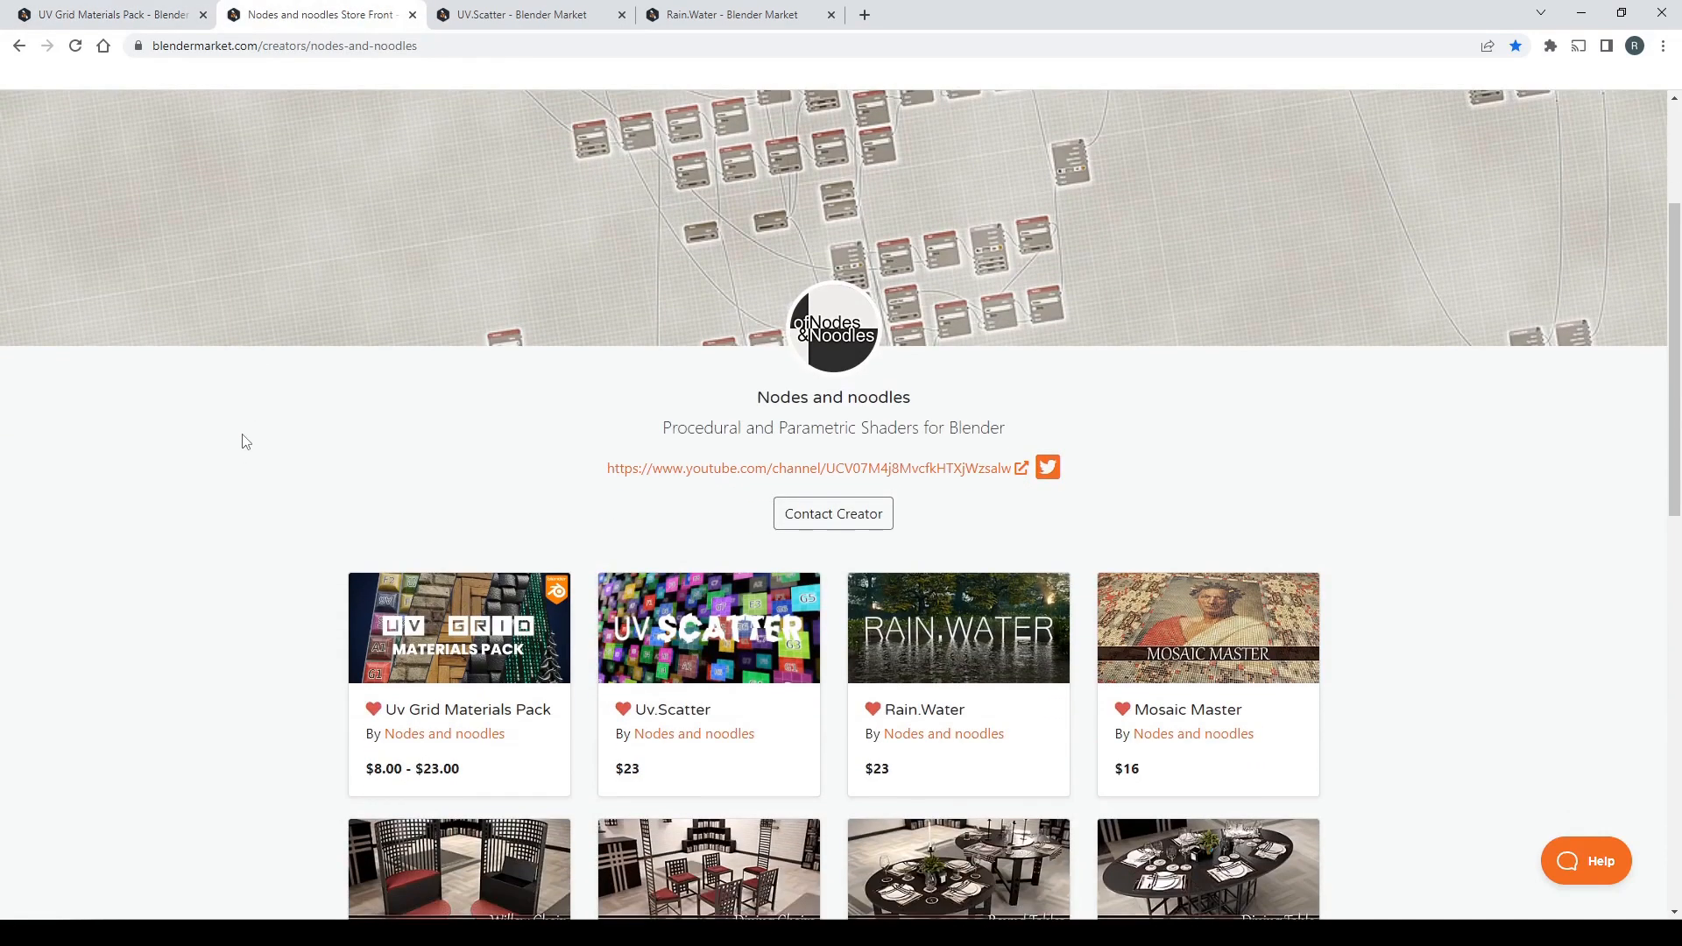
pyautogui.scroll(-1, 249, 408)
pyautogui.scroll(-4, 248, 397)
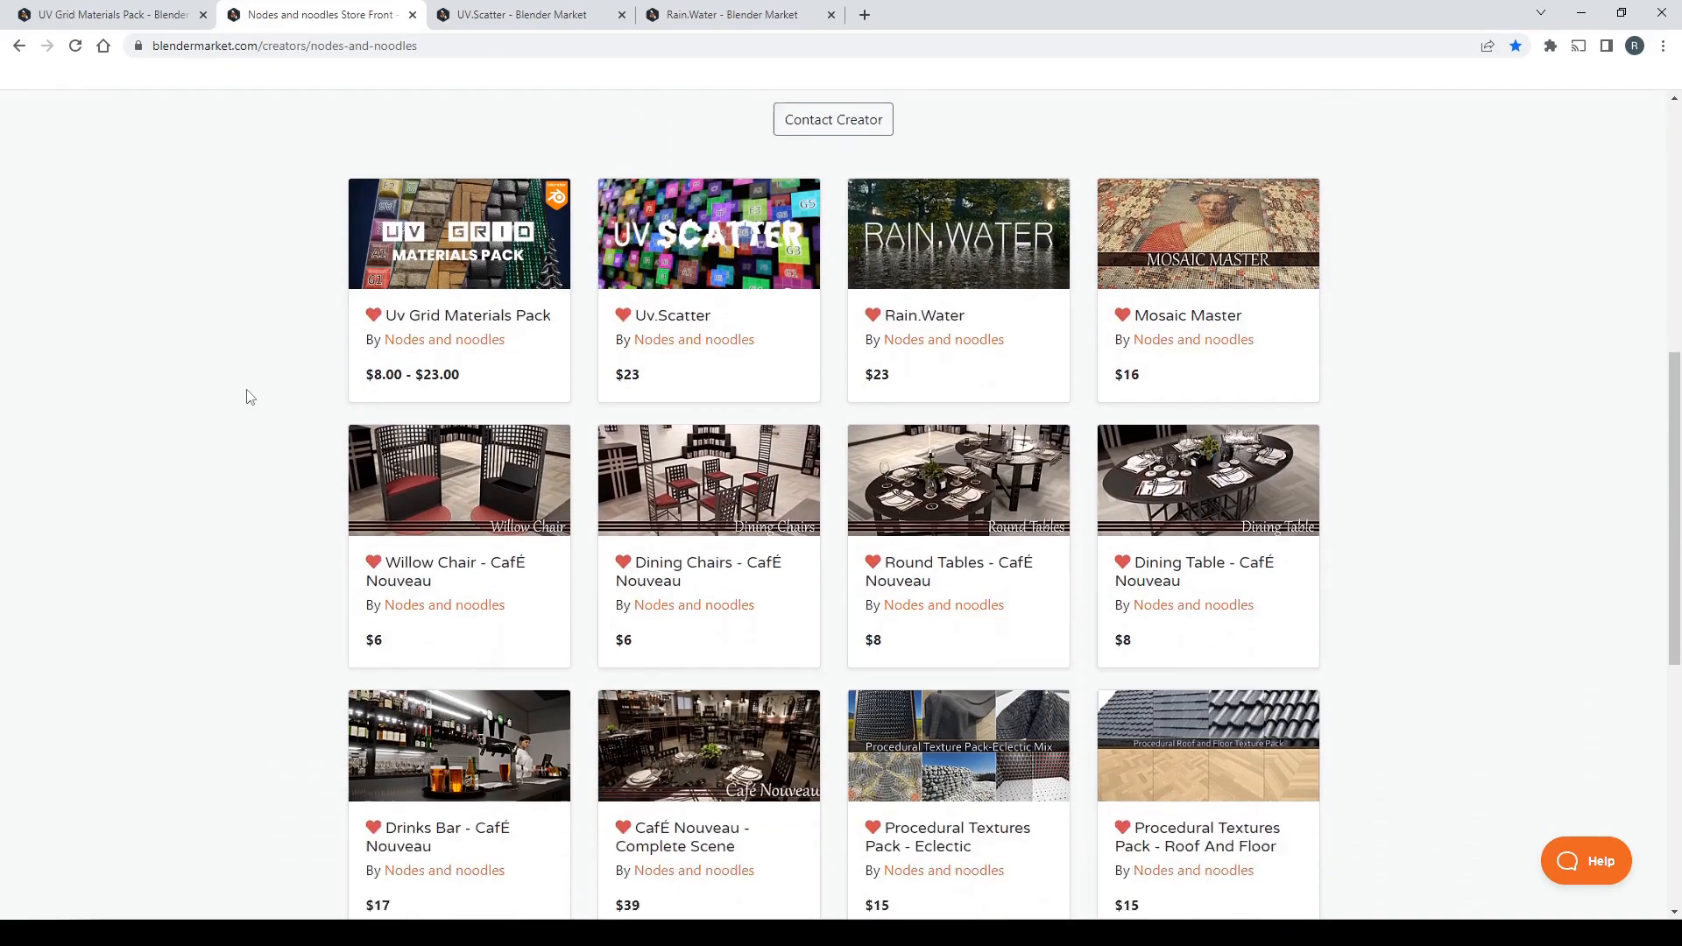
pyautogui.scroll(2, 248, 397)
pyautogui.scroll(1, 246, 397)
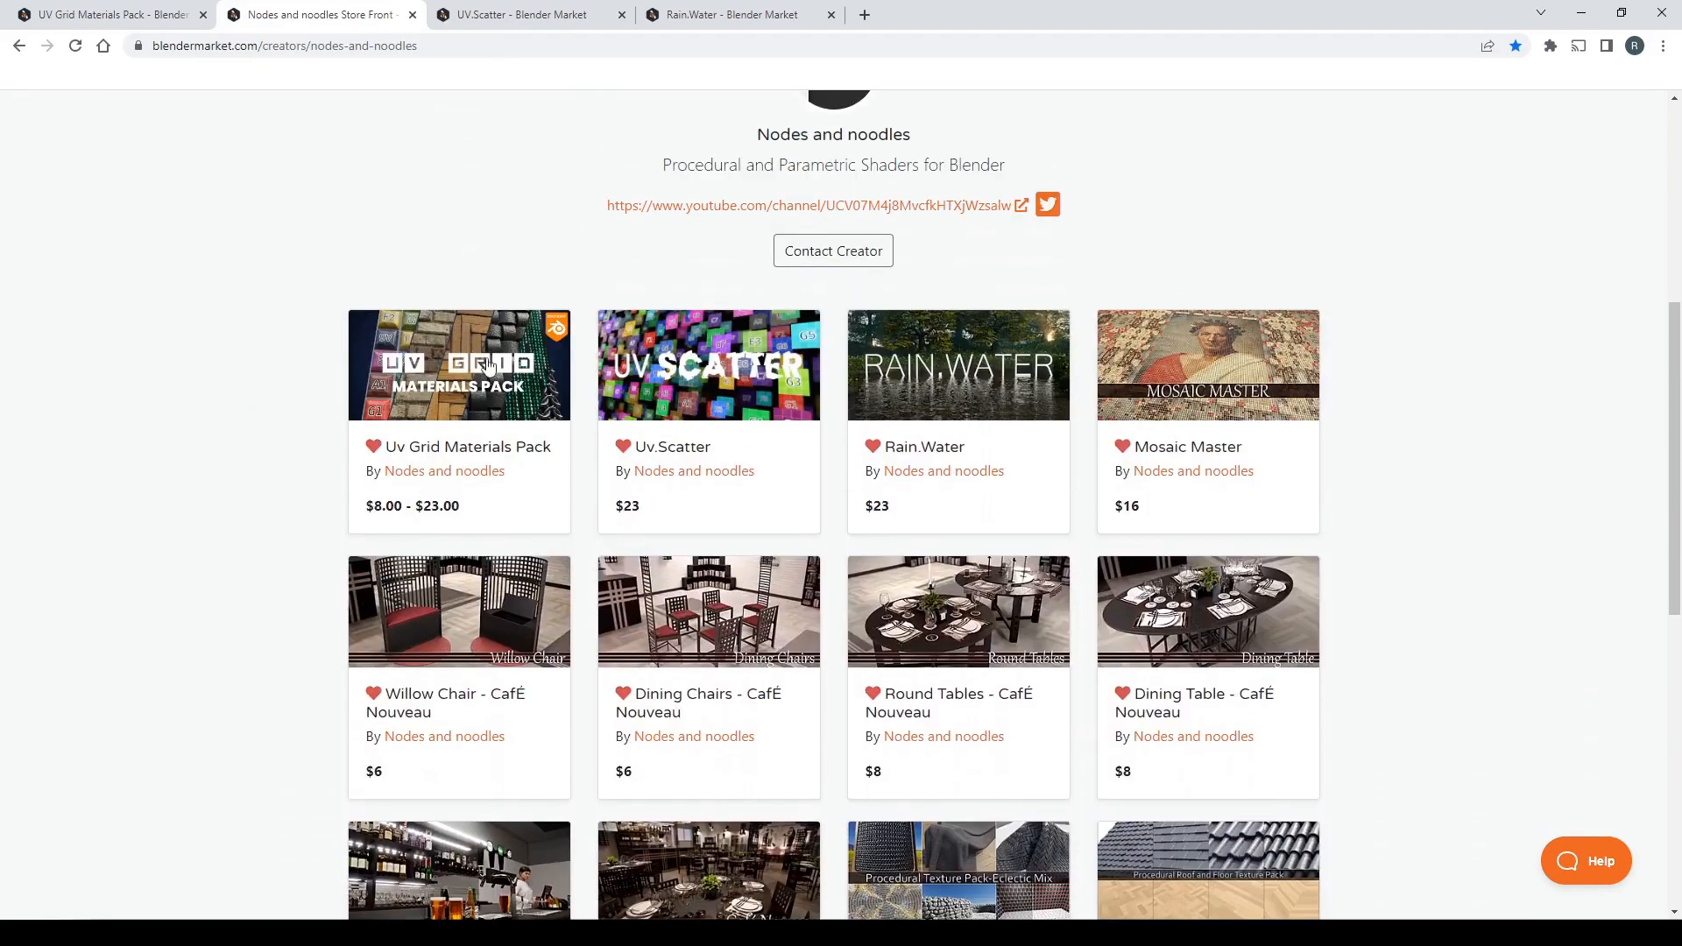
# - Look through the Uv.Scatter product page and its texture scattering examples
pyautogui.click(528, 8)
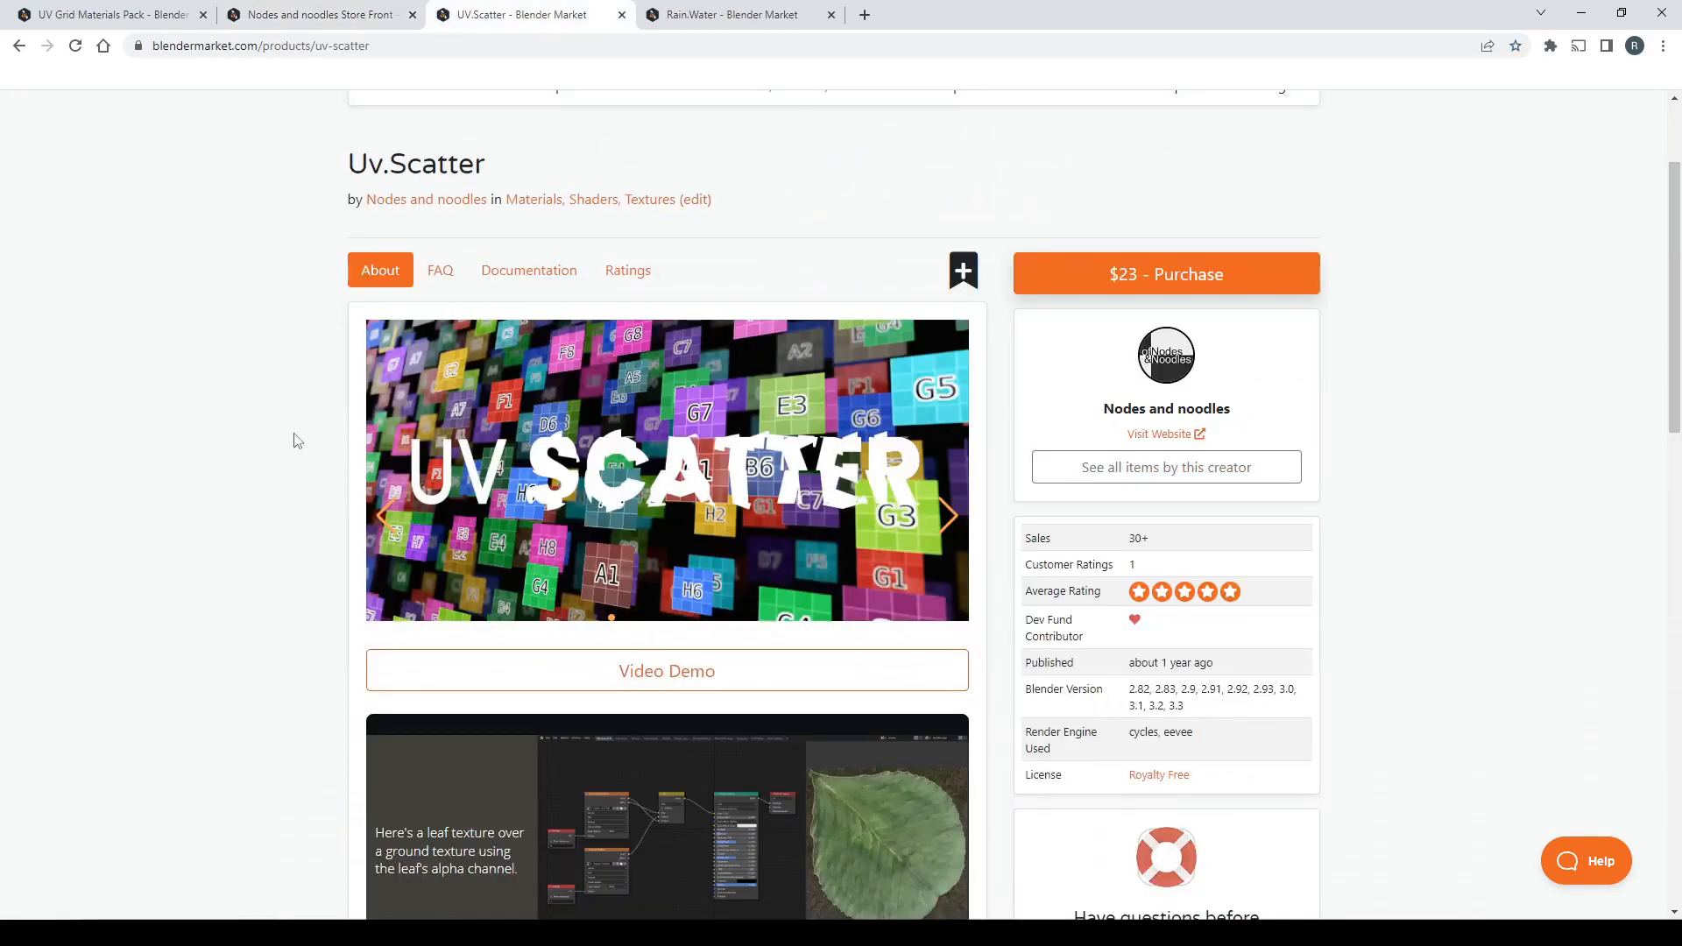
pyautogui.scroll(-8, 294, 441)
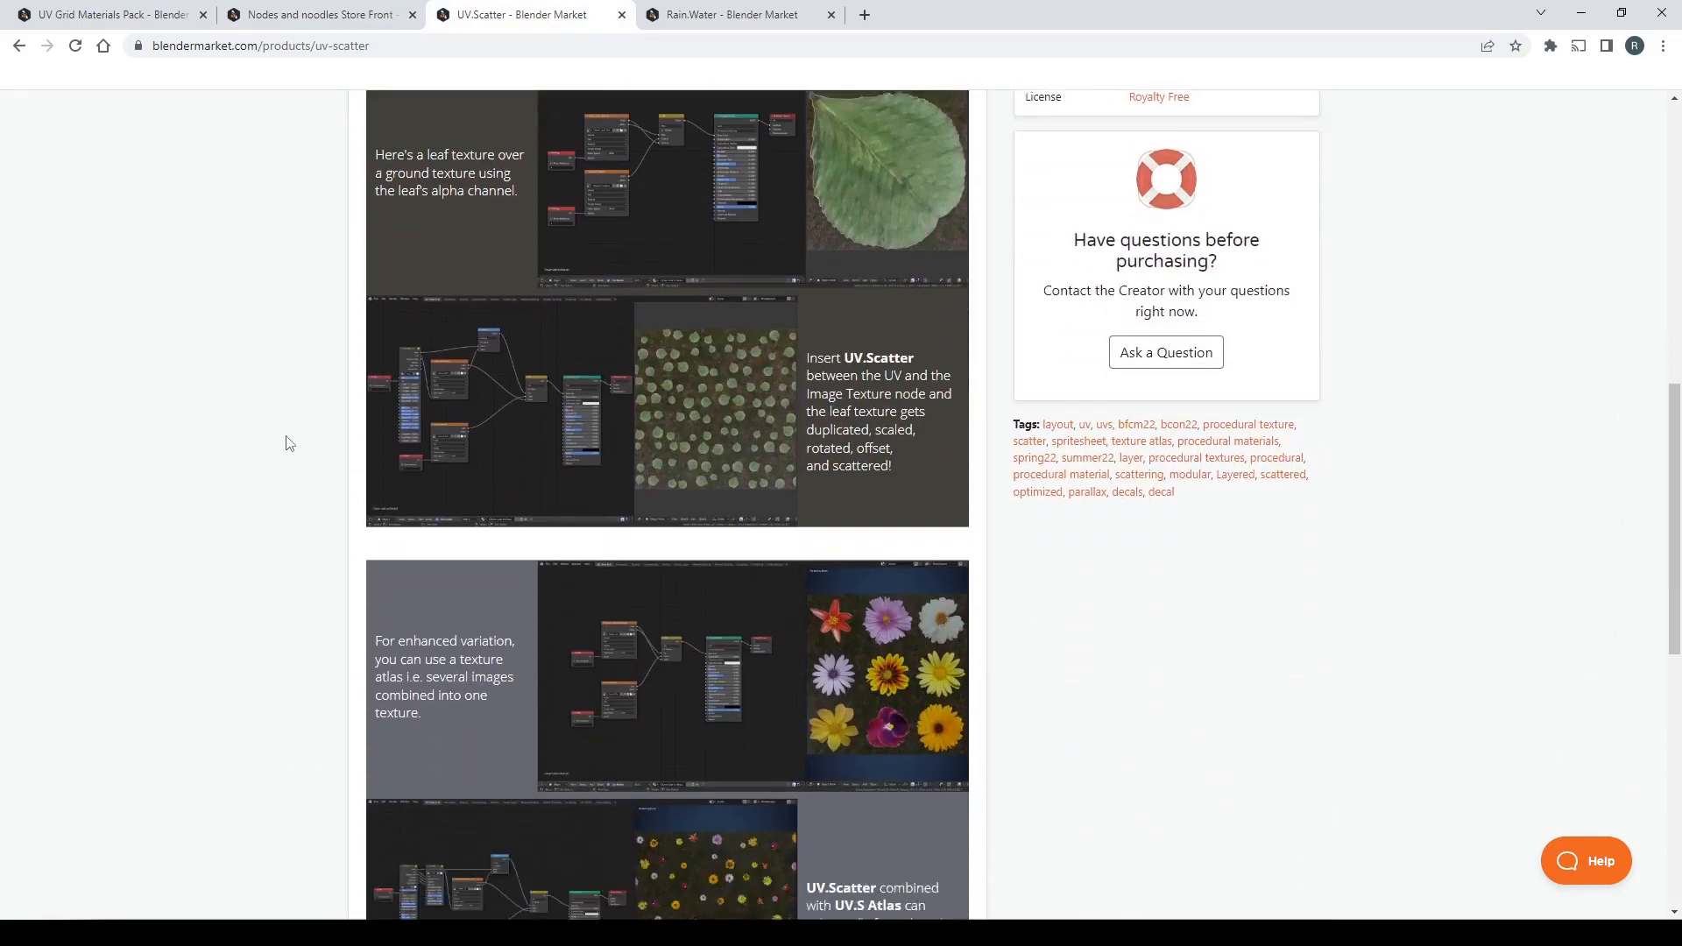
pyautogui.scroll(-3, 289, 443)
pyautogui.scroll(5, 290, 443)
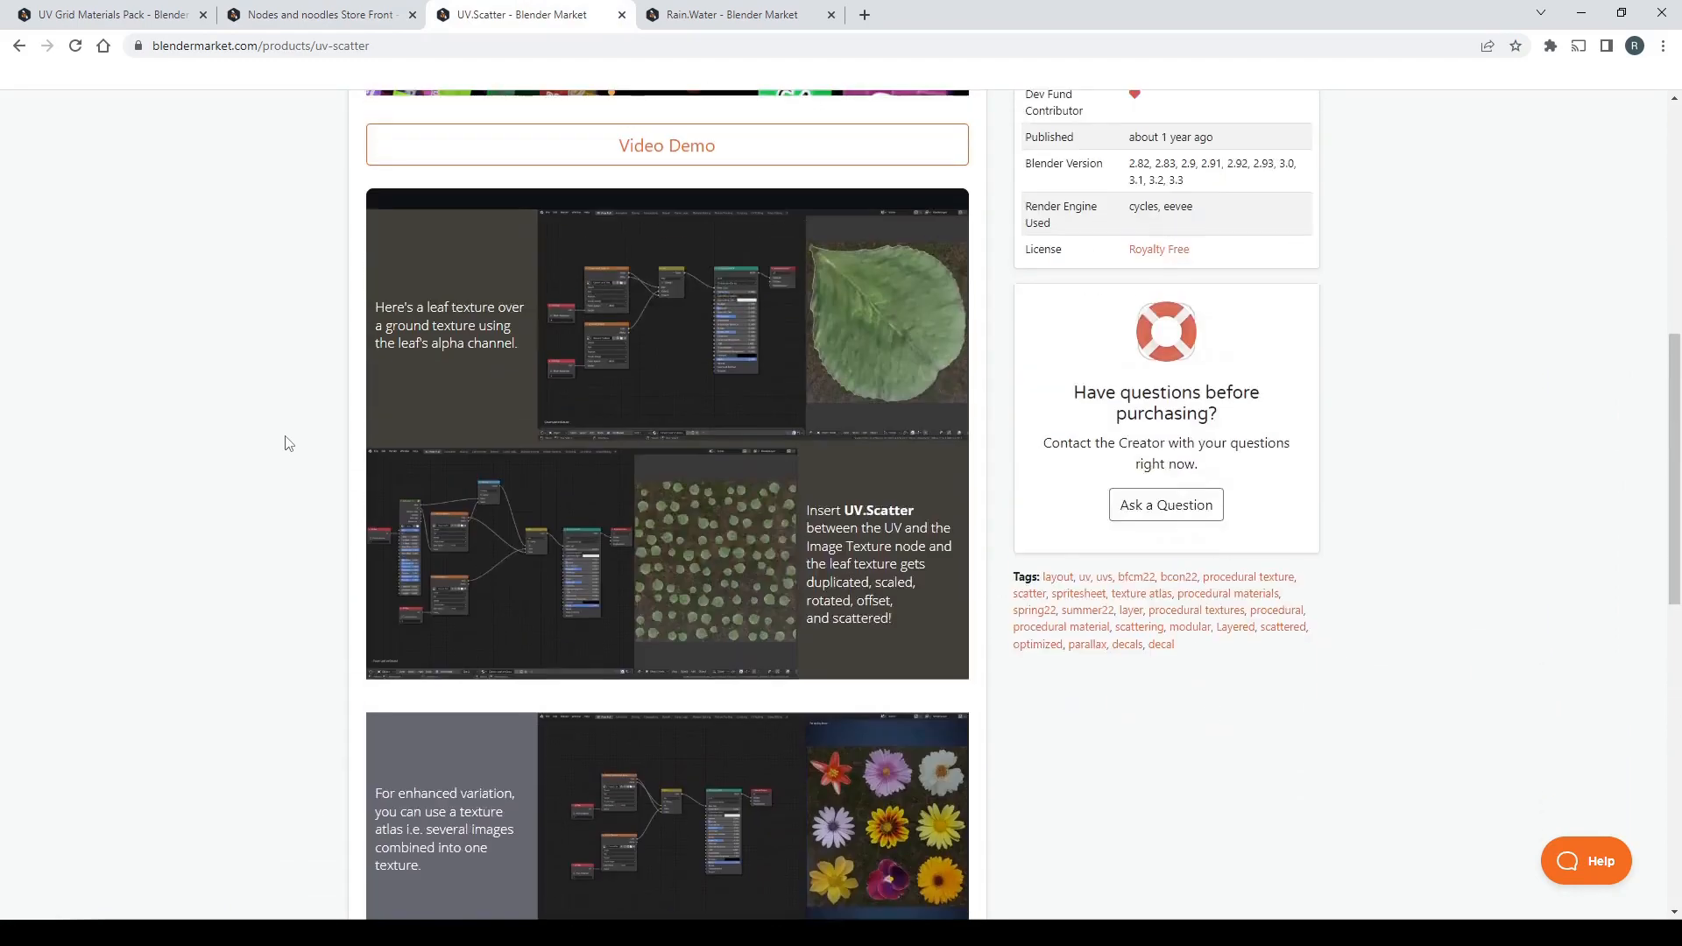
pyautogui.scroll(3, 286, 443)
# - Look through the Rain.Water product page, play its two demo videos, and return to the Nodes and noodles storefront
pyautogui.click(730, 16)
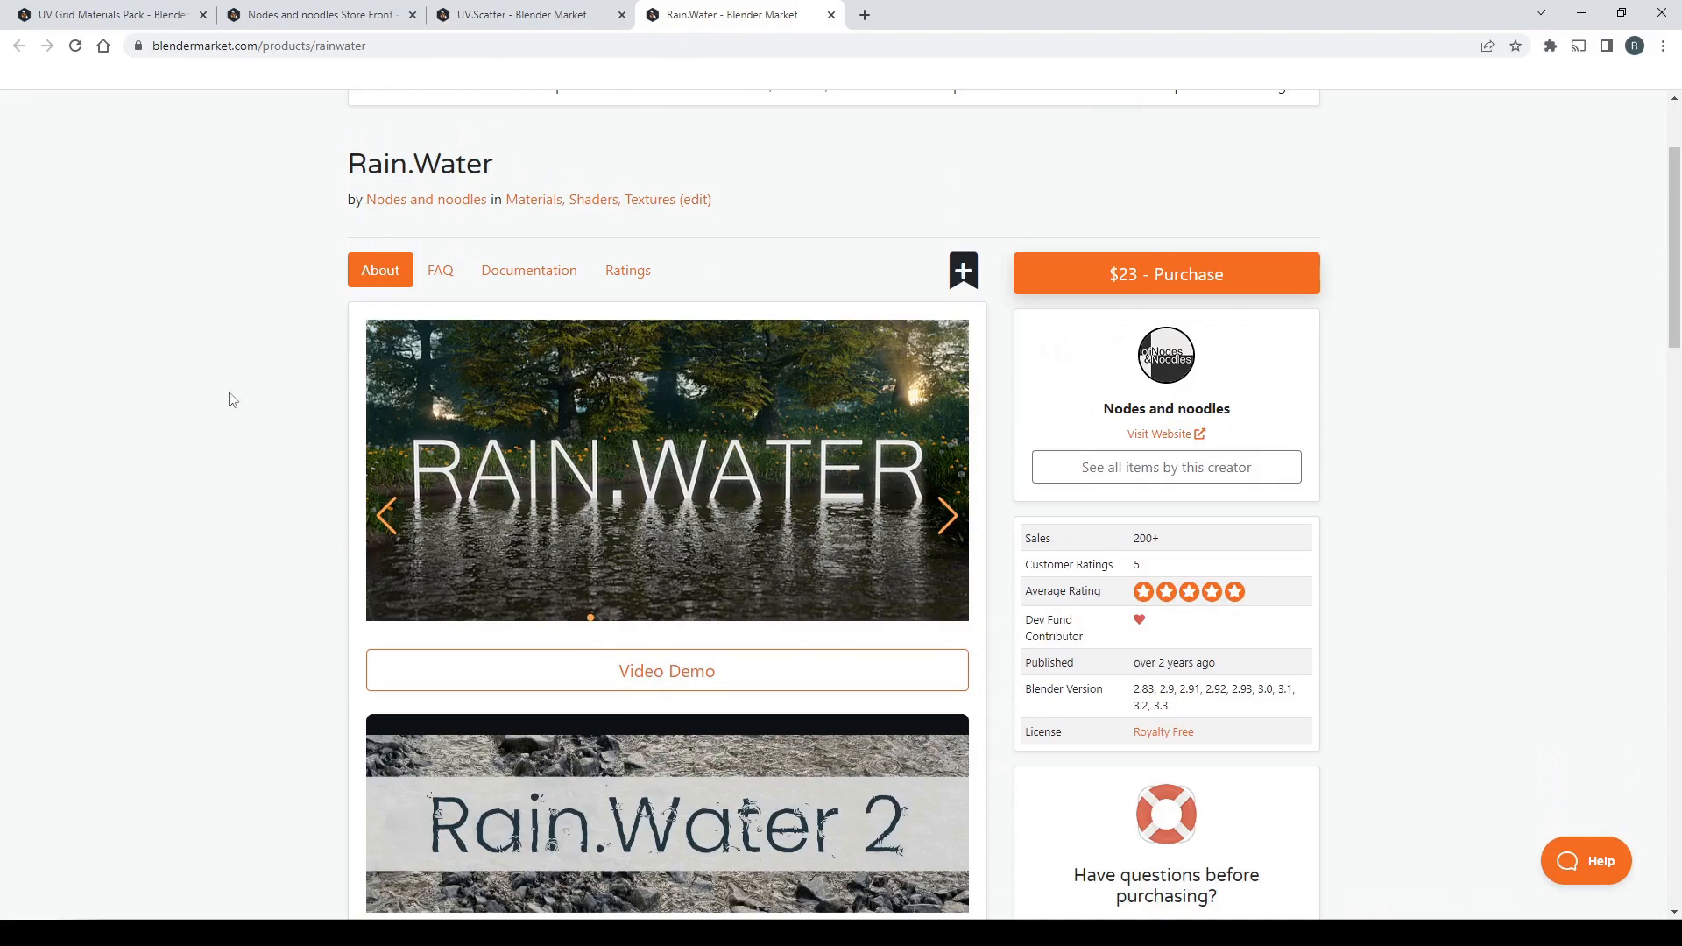
pyautogui.scroll(-10, 224, 400)
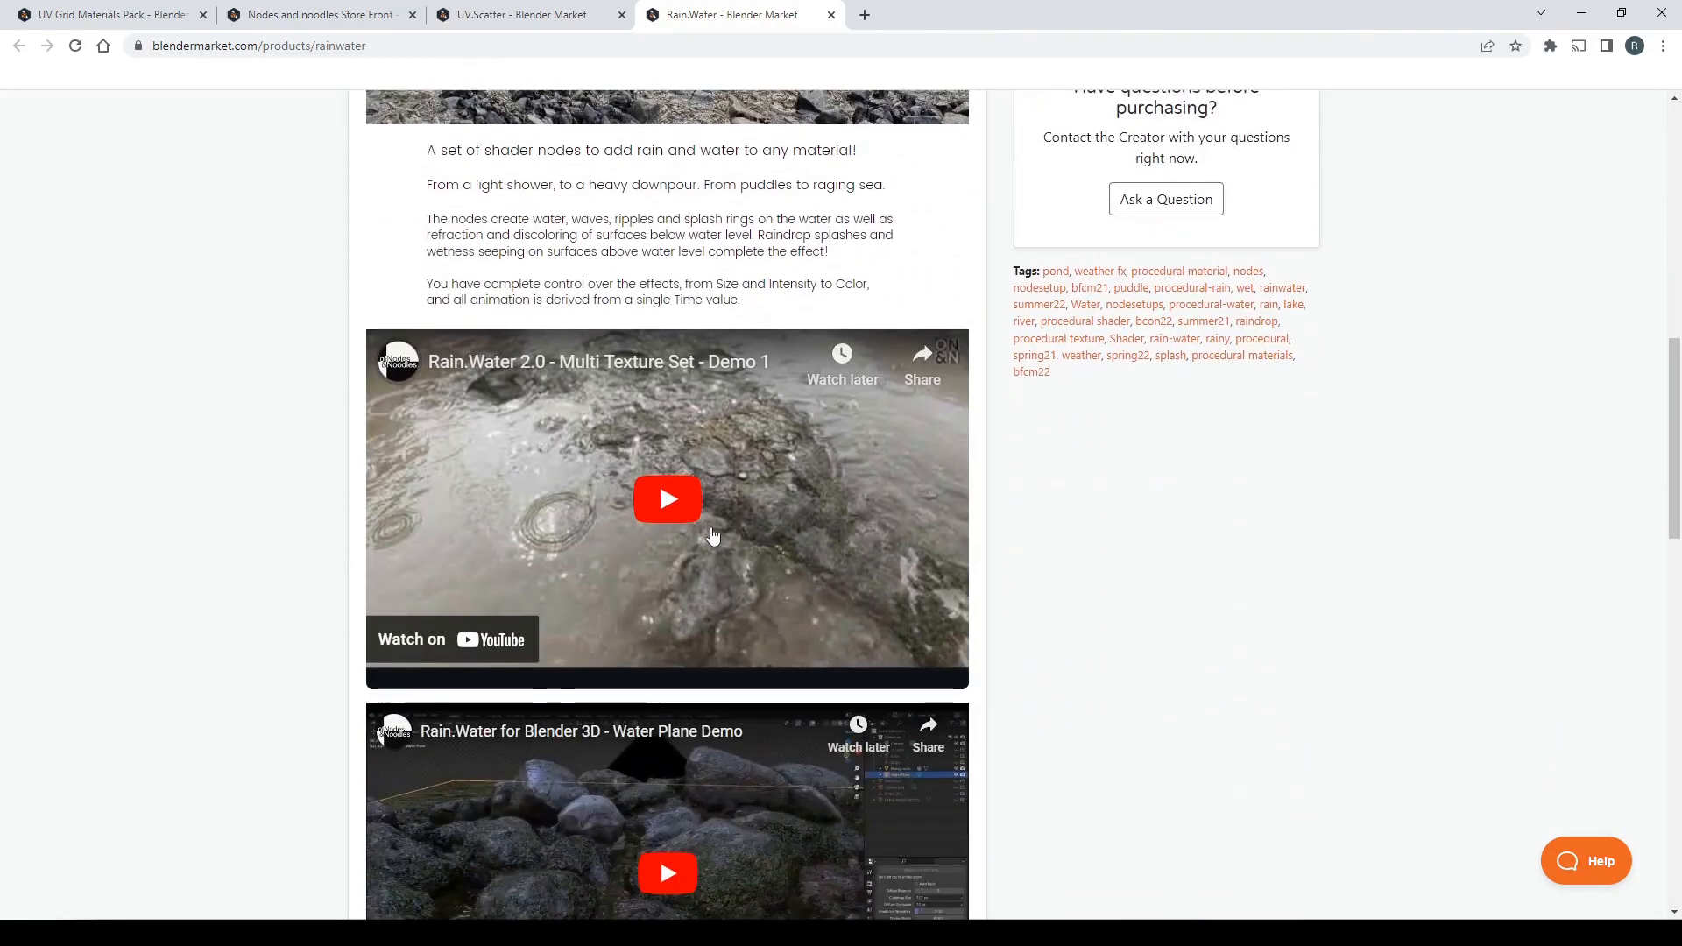
pyautogui.click(712, 536)
pyautogui.scroll(-3, 327, 466)
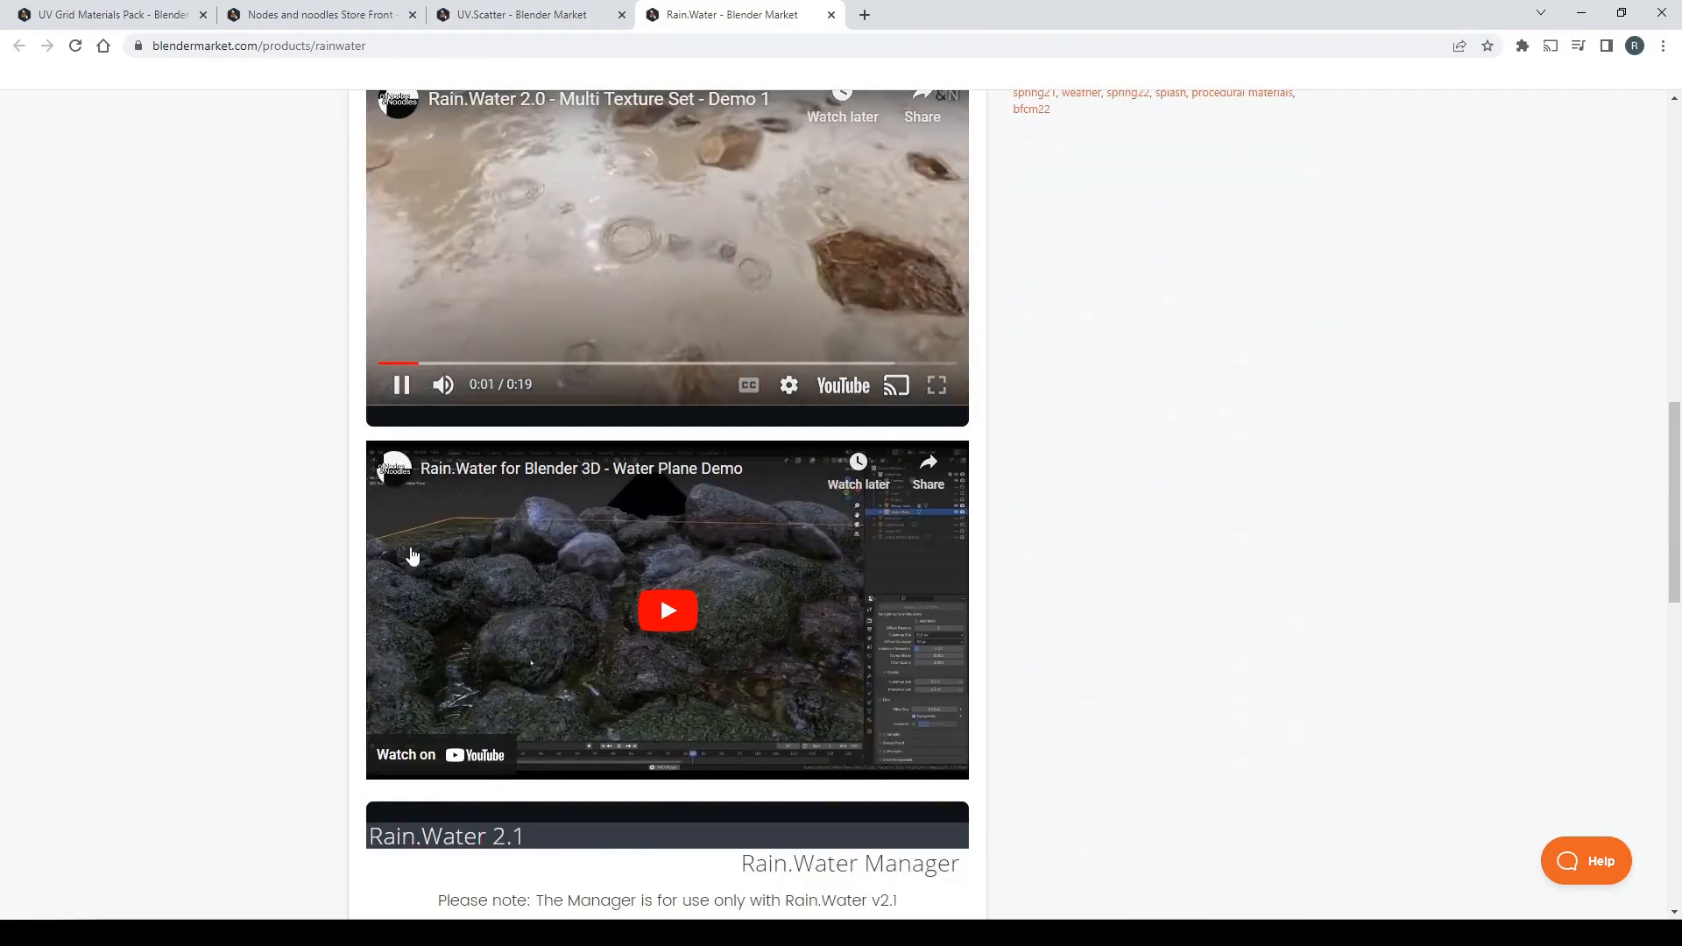
pyautogui.click(412, 555)
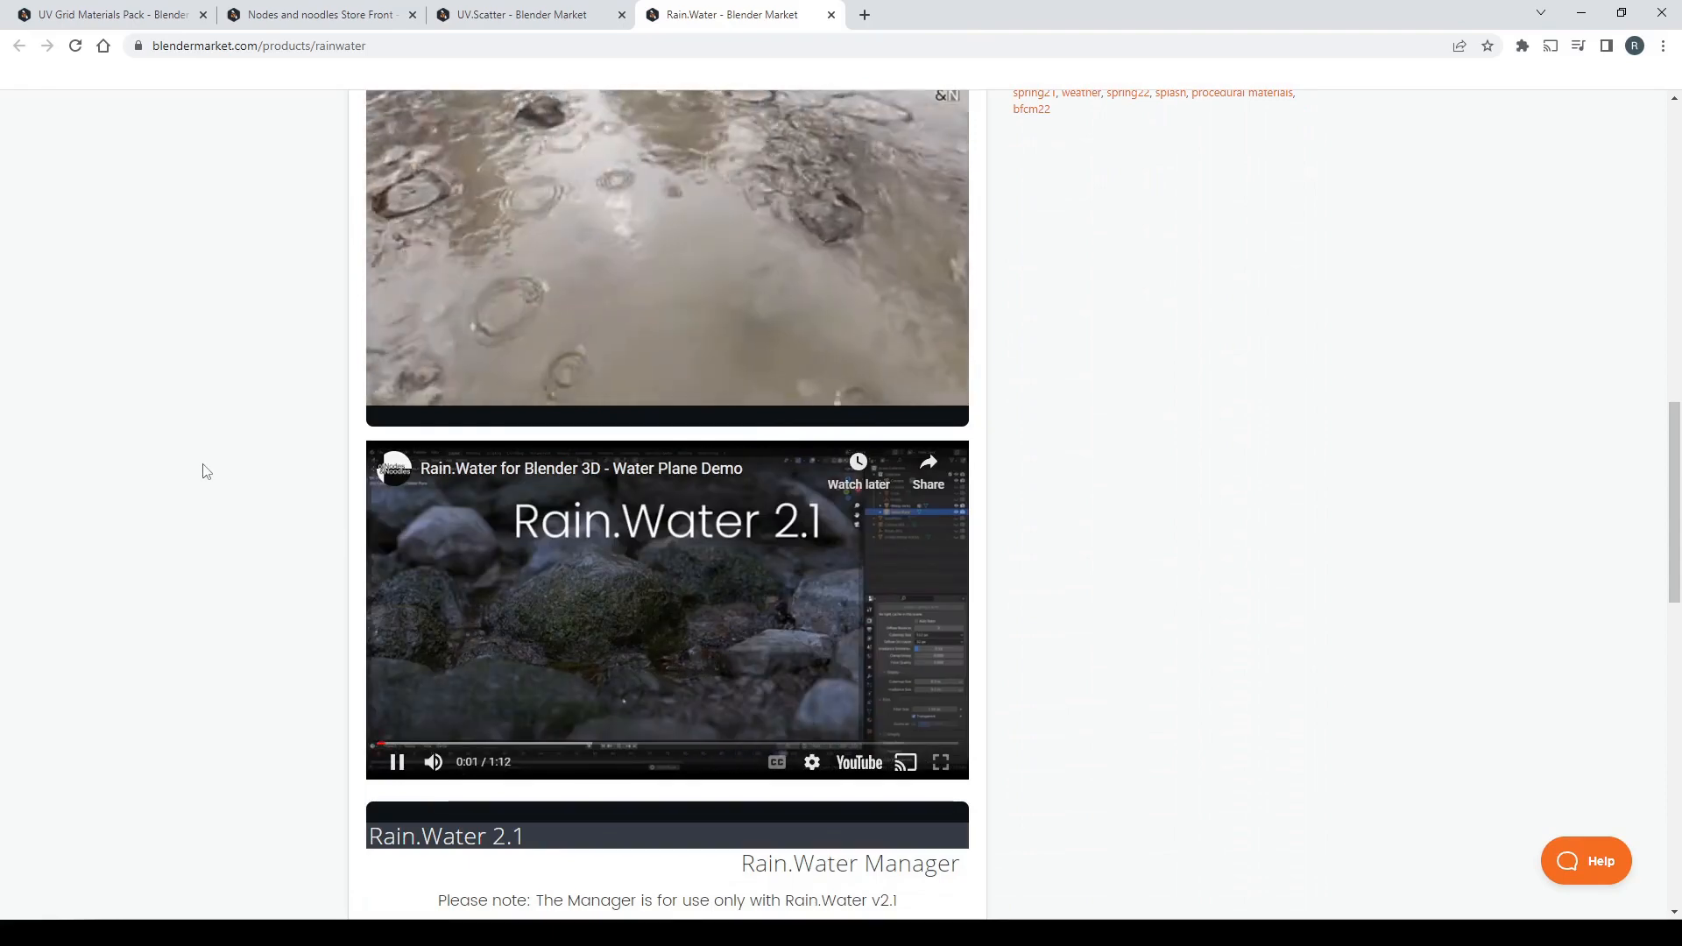
pyautogui.hotkey('ctrl', '2')
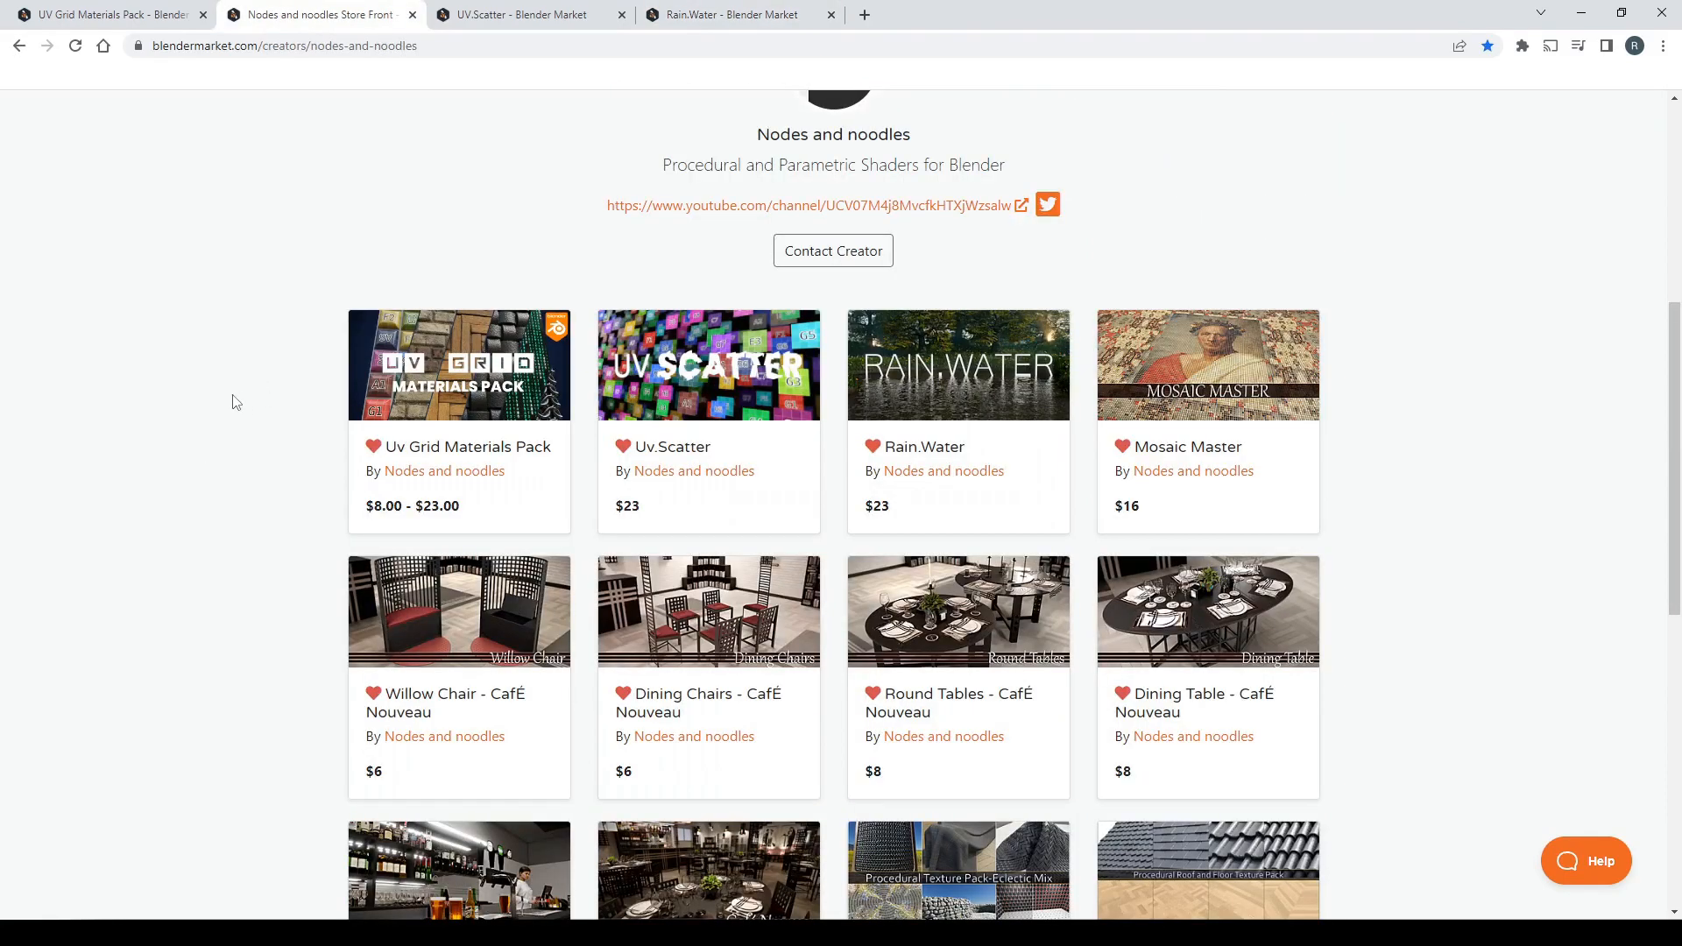
pyautogui.scroll(-5, 241, 401)
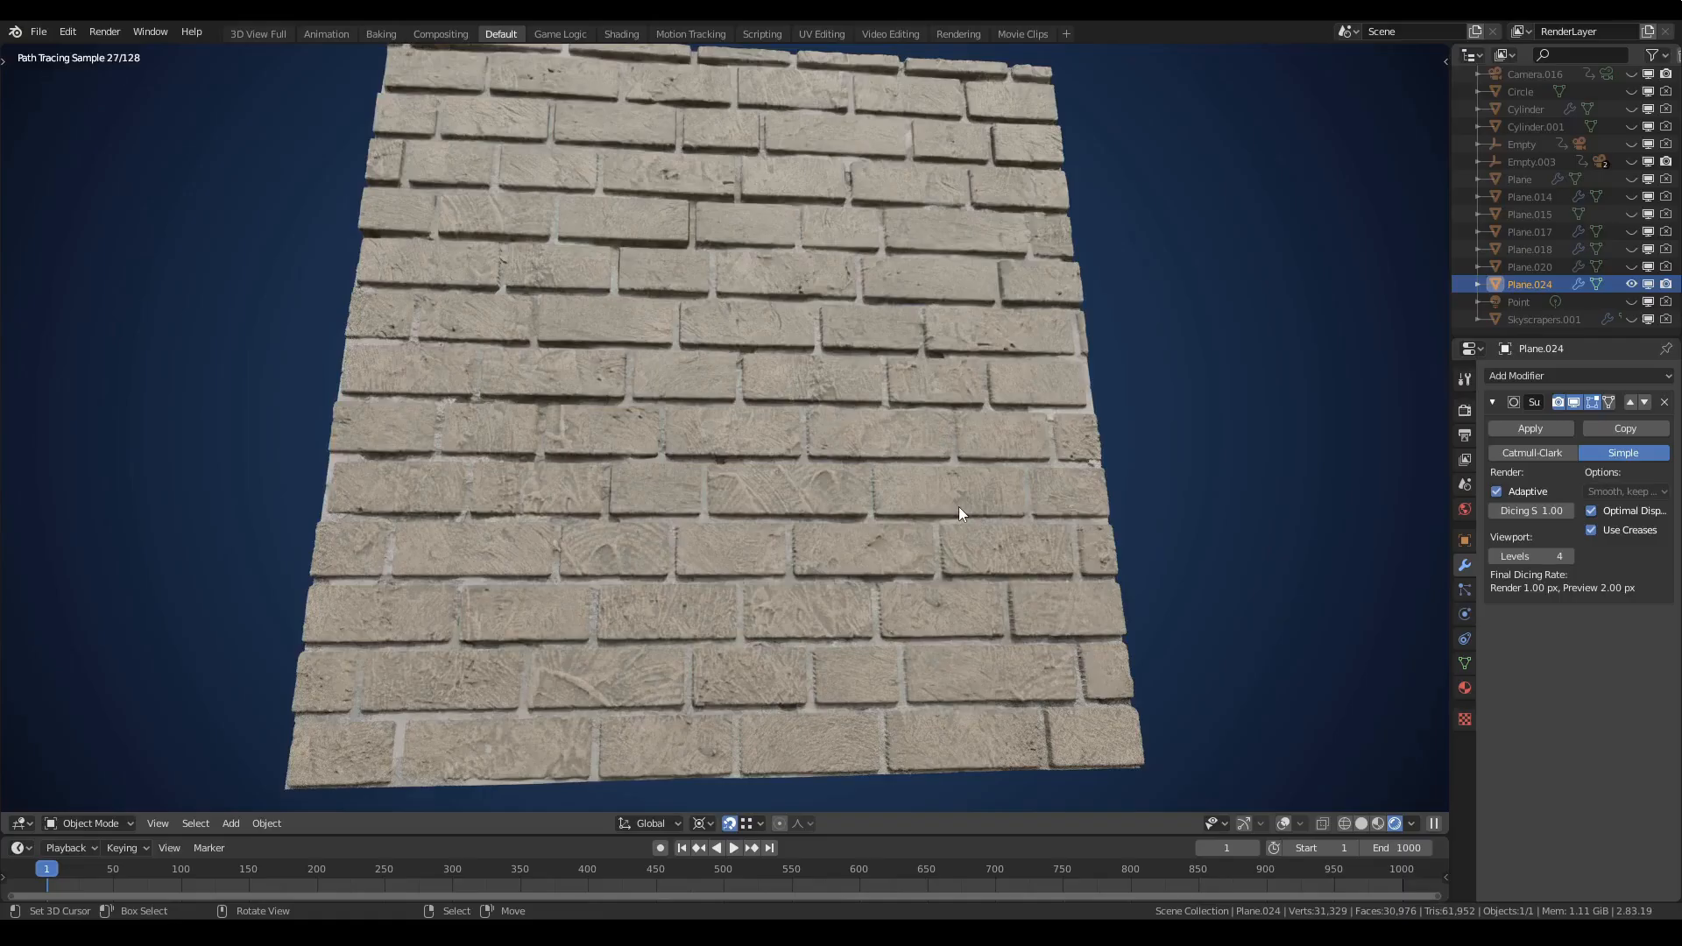
# - Switch to Blender and inspect the rendered brick wall in the Default workspace's viewport
pyautogui.scroll(3, 899, 381)
pyautogui.scroll(-3, 880, 447)
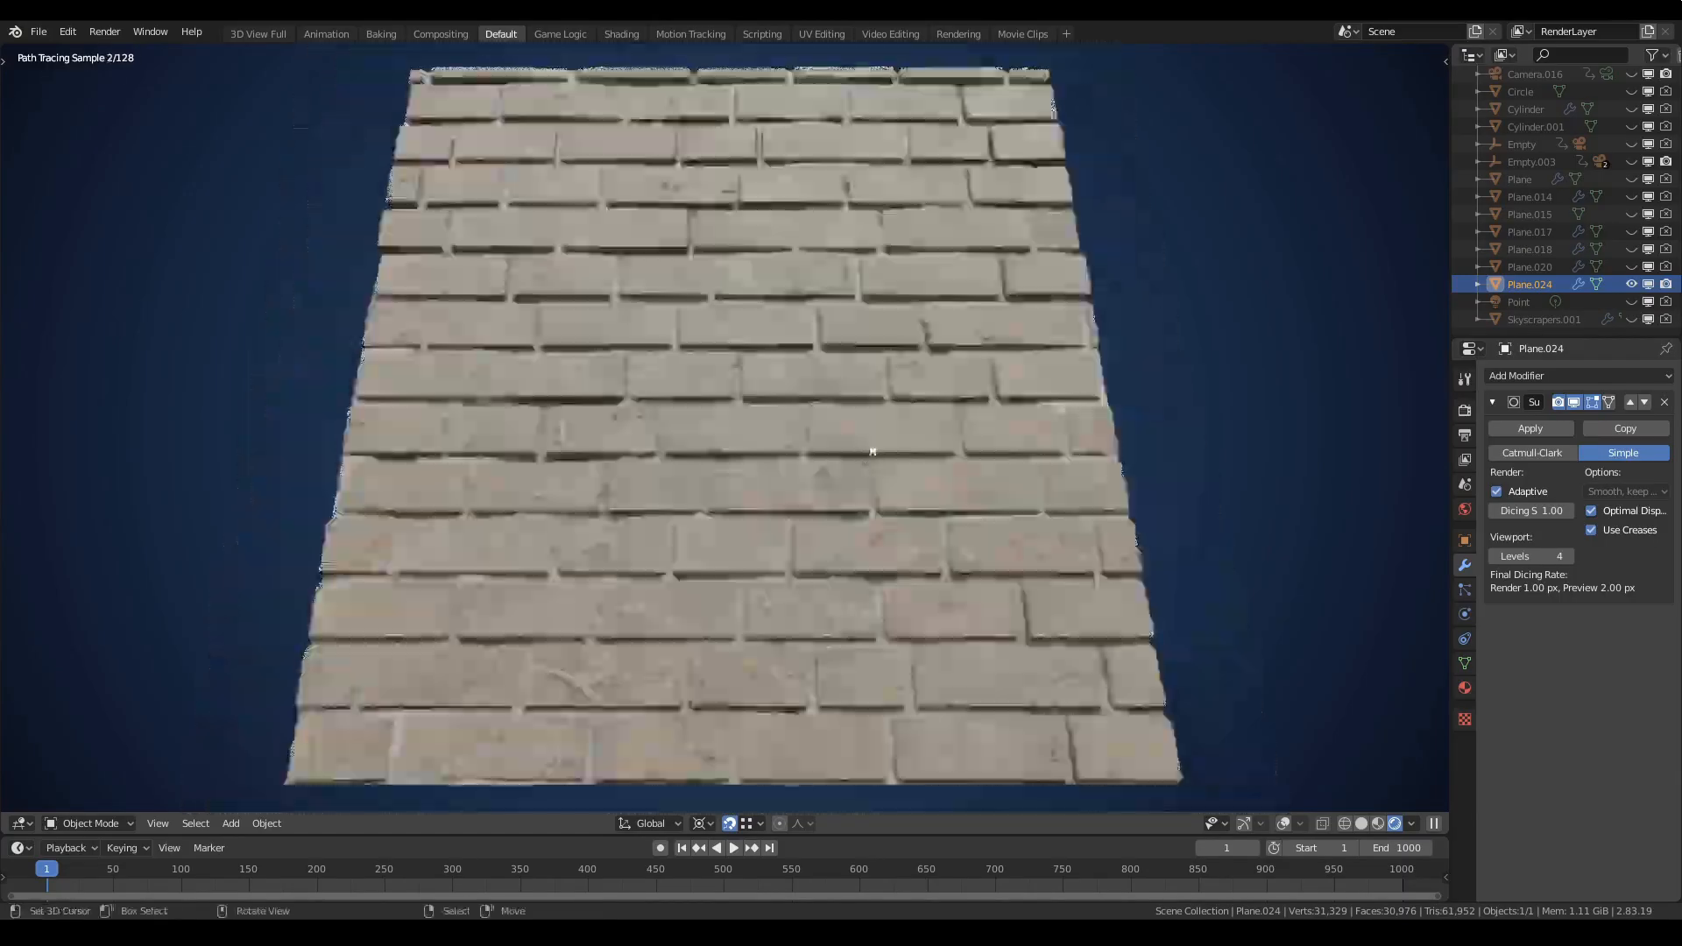
pyautogui.scroll(-1, 812, 433)
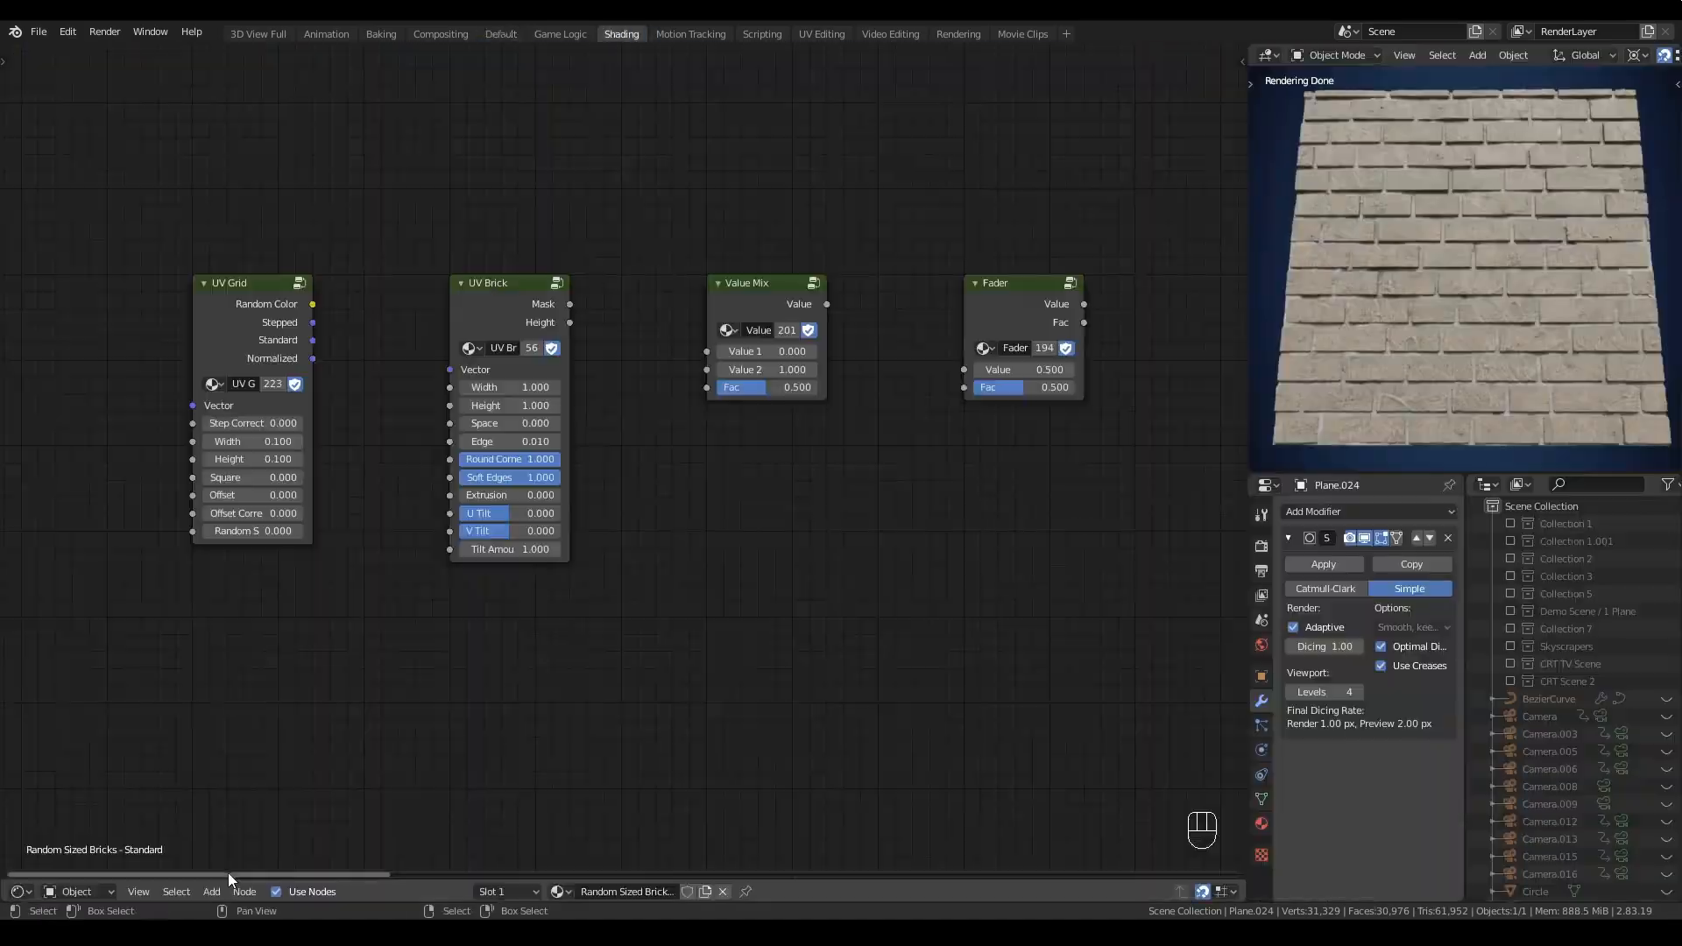
# - Examine the Random Sized Bricks - Standard node tree, including the Mortar PBR Set group's contents, the Bricks PBR Set and the Layer Mix group
pyautogui.moveTo(228, 873); pyautogui.dragTo(697, 890)
pyautogui.scroll(-2, 718, 825)
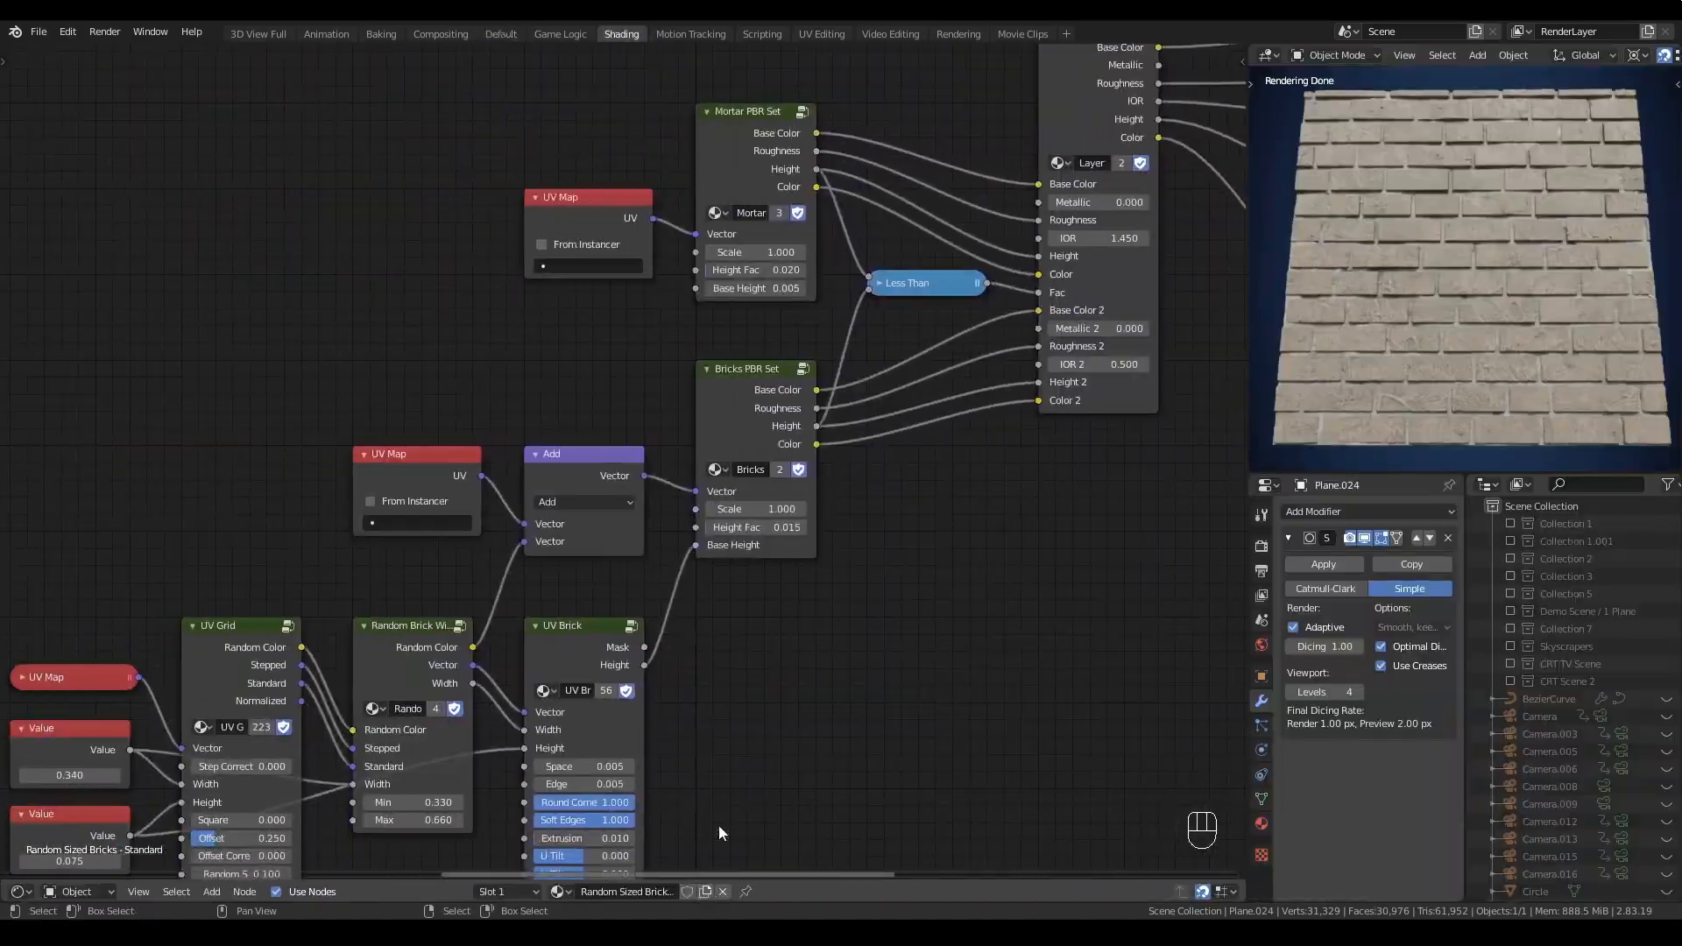
pyautogui.click(751, 166)
pyautogui.press('Tab')
pyautogui.scroll(-3, 419, 375)
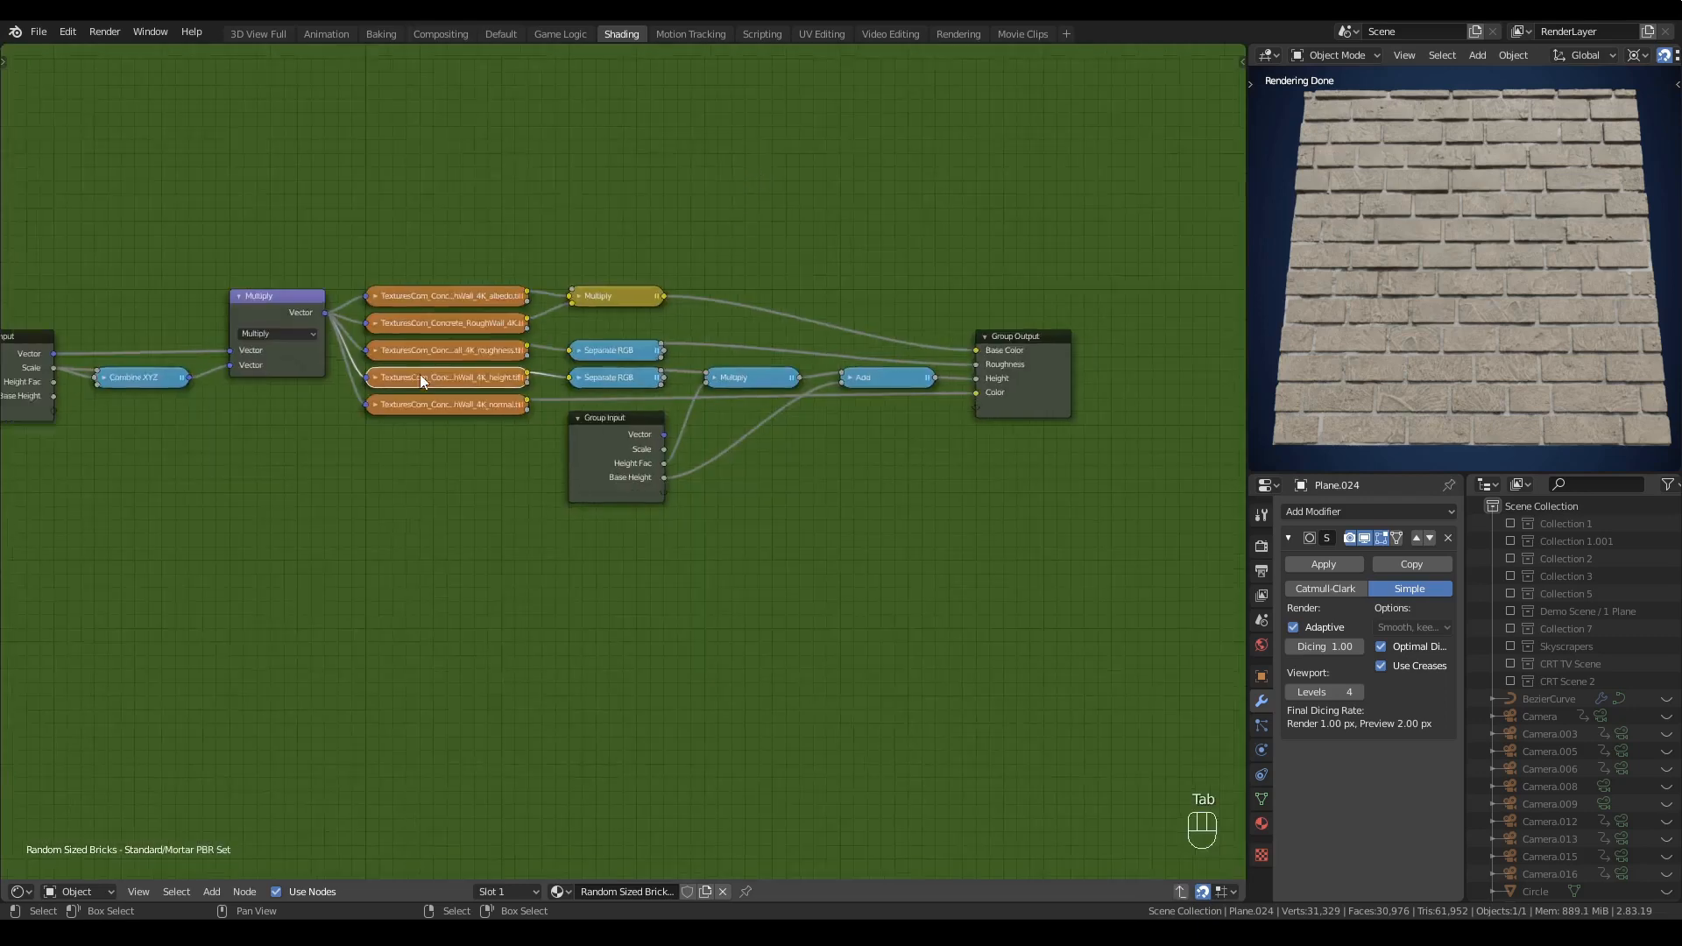
pyautogui.press('Tab')
pyautogui.scroll(3, 764, 571)
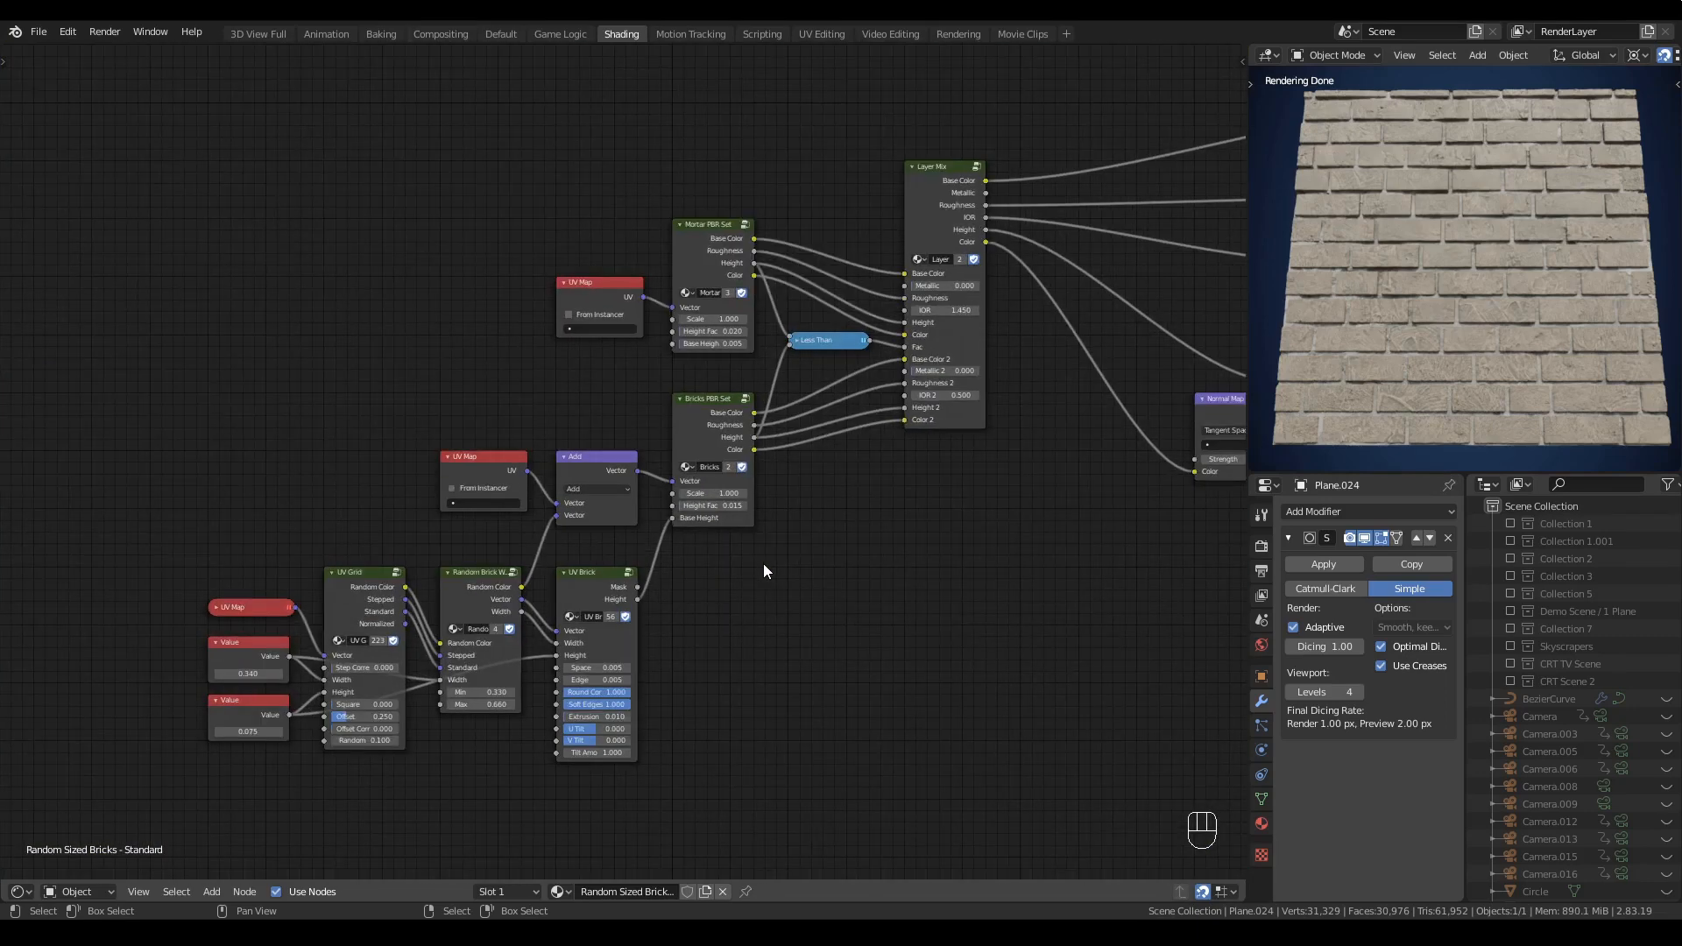
pyautogui.click(997, 140)
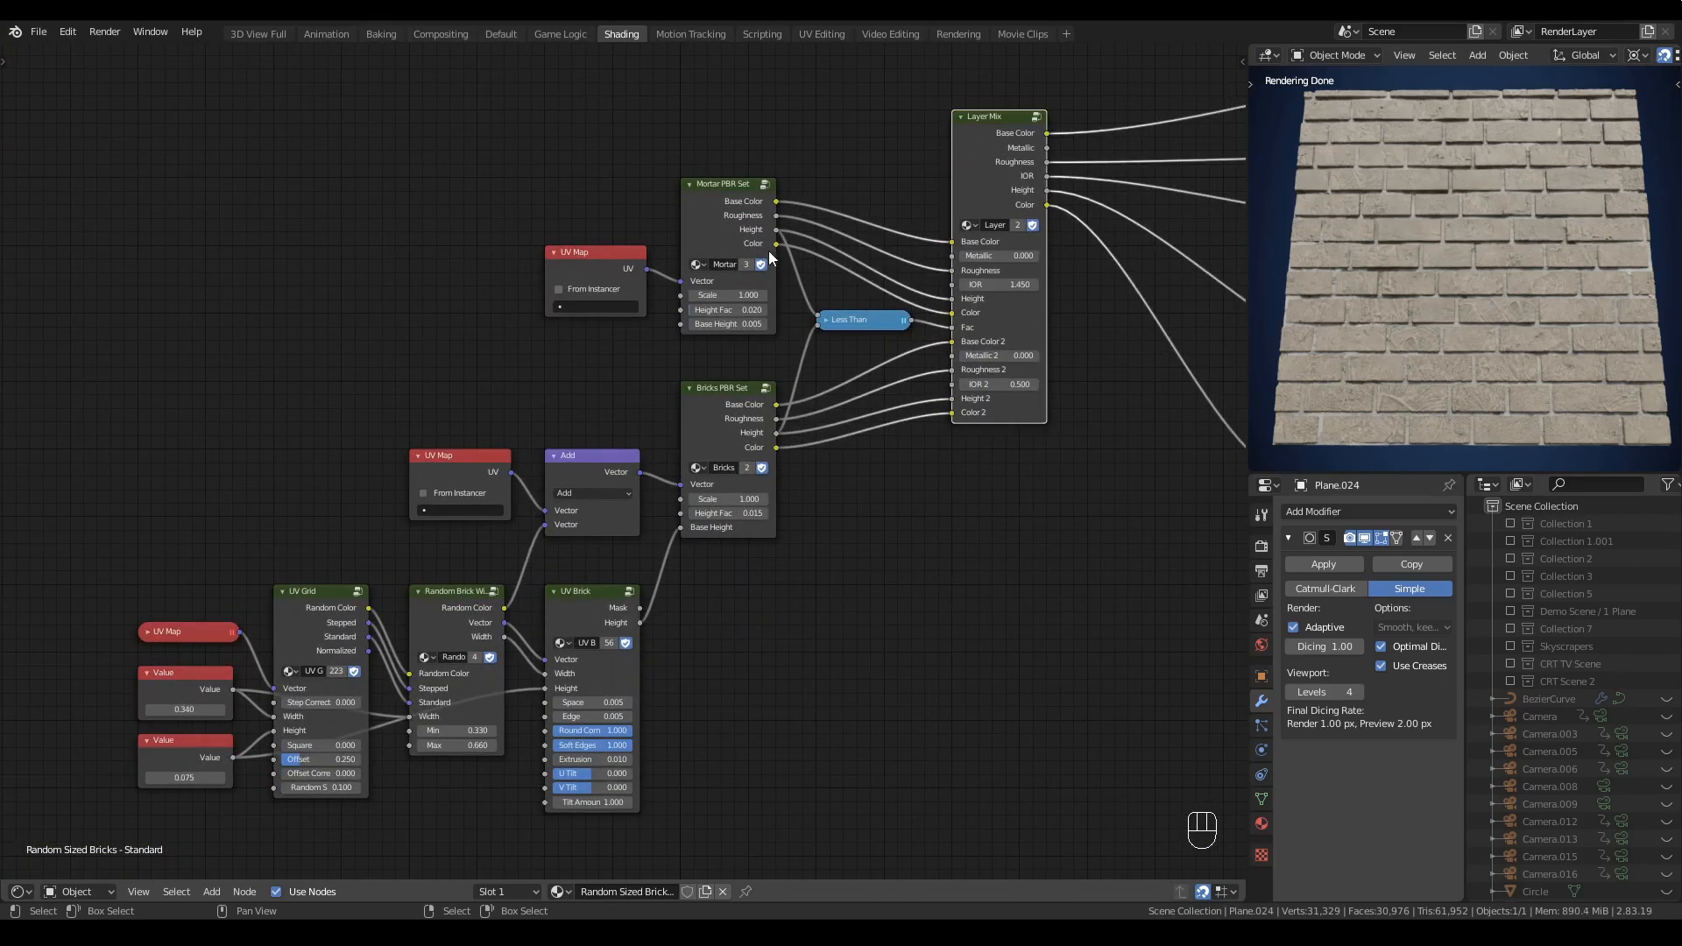
pyautogui.moveTo(698, 124); pyautogui.dragTo(720, 550)
pyautogui.click(841, 567)
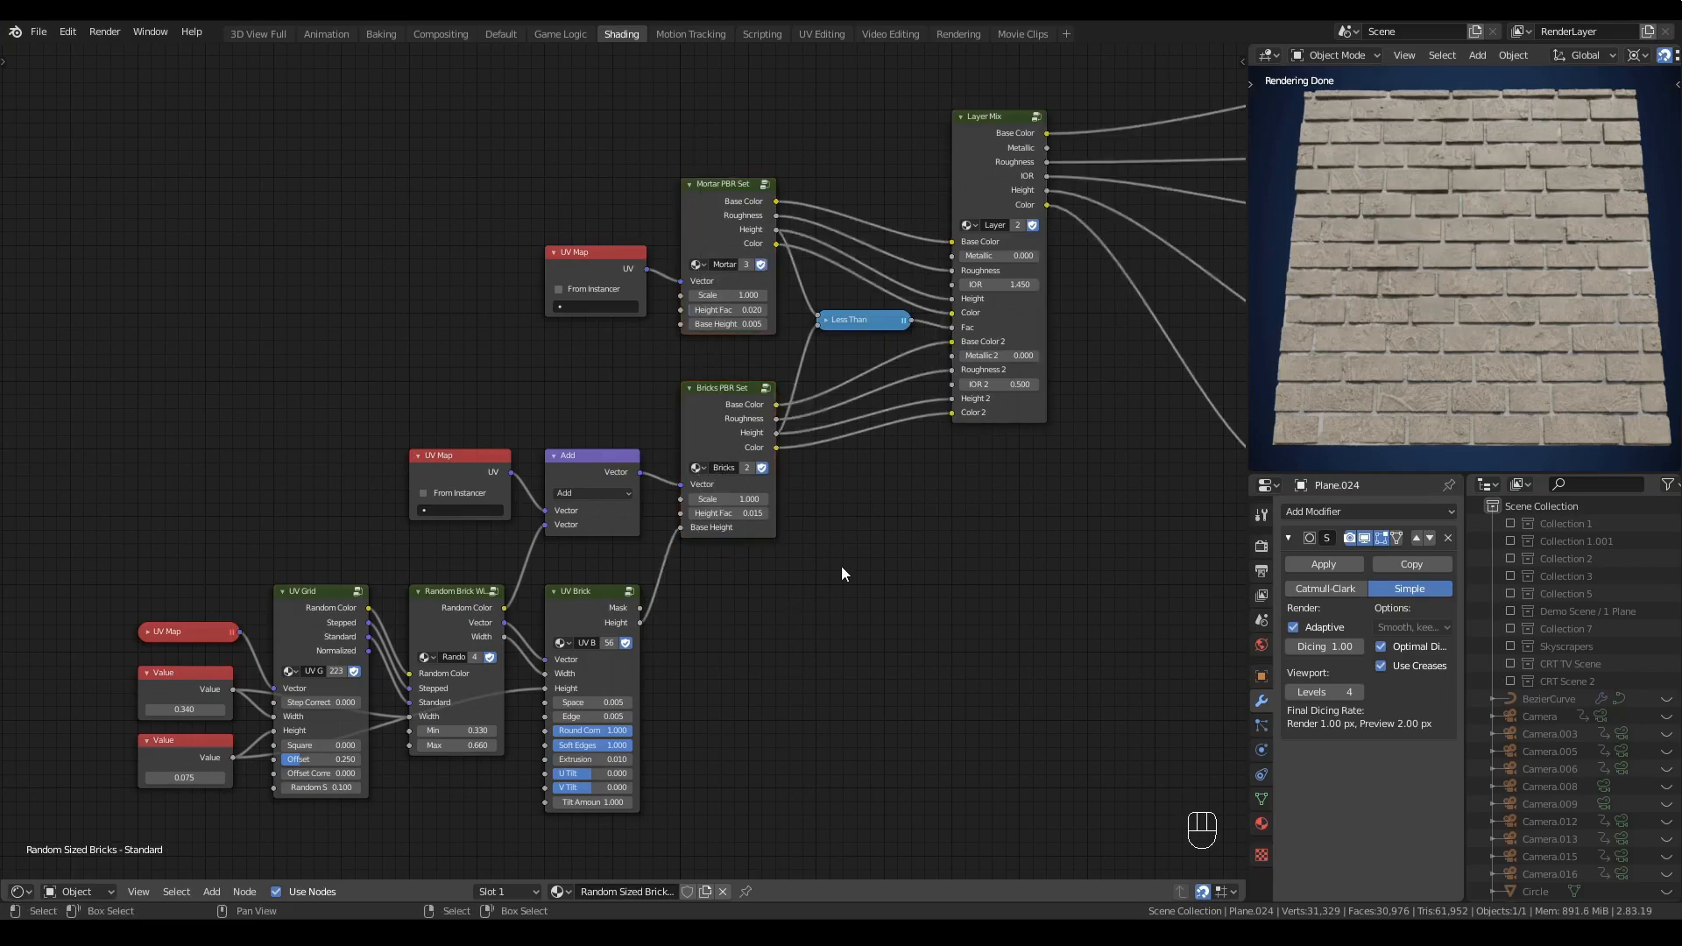
pyautogui.scroll(3, 1380, 350)
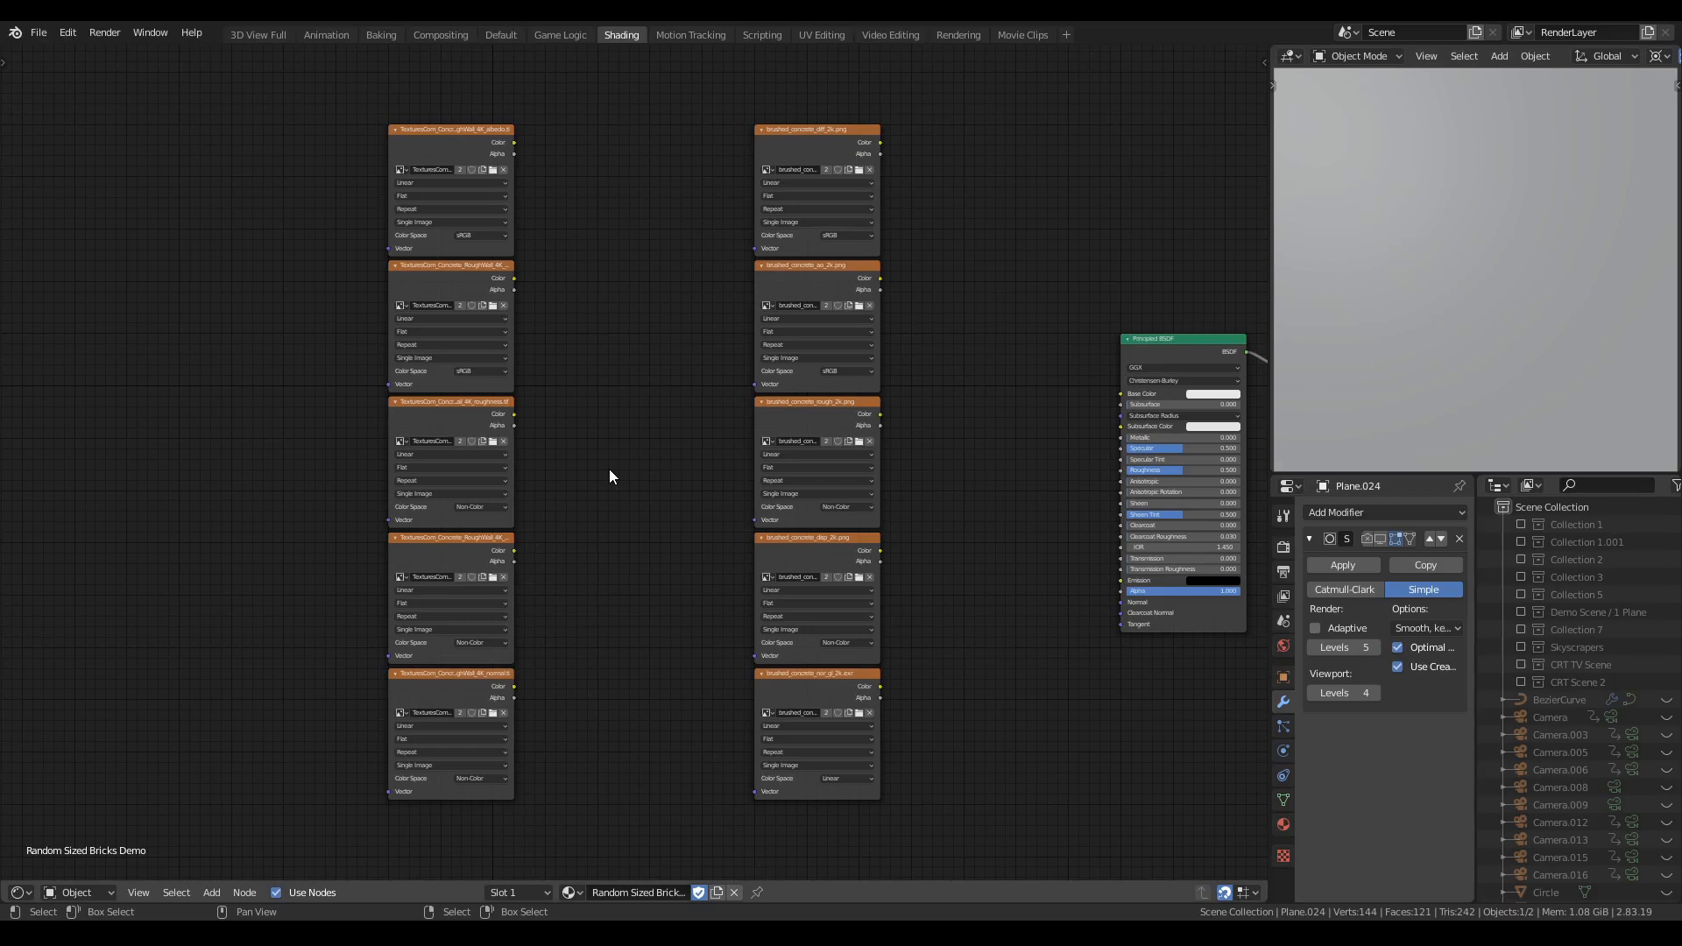
# - Examine the RoughWall and brushed concrete image texture sets in the Random Sized Bricks Demo material, checking each map's type and name
pyautogui.moveTo(285, 104); pyautogui.dragTo(590, 837)
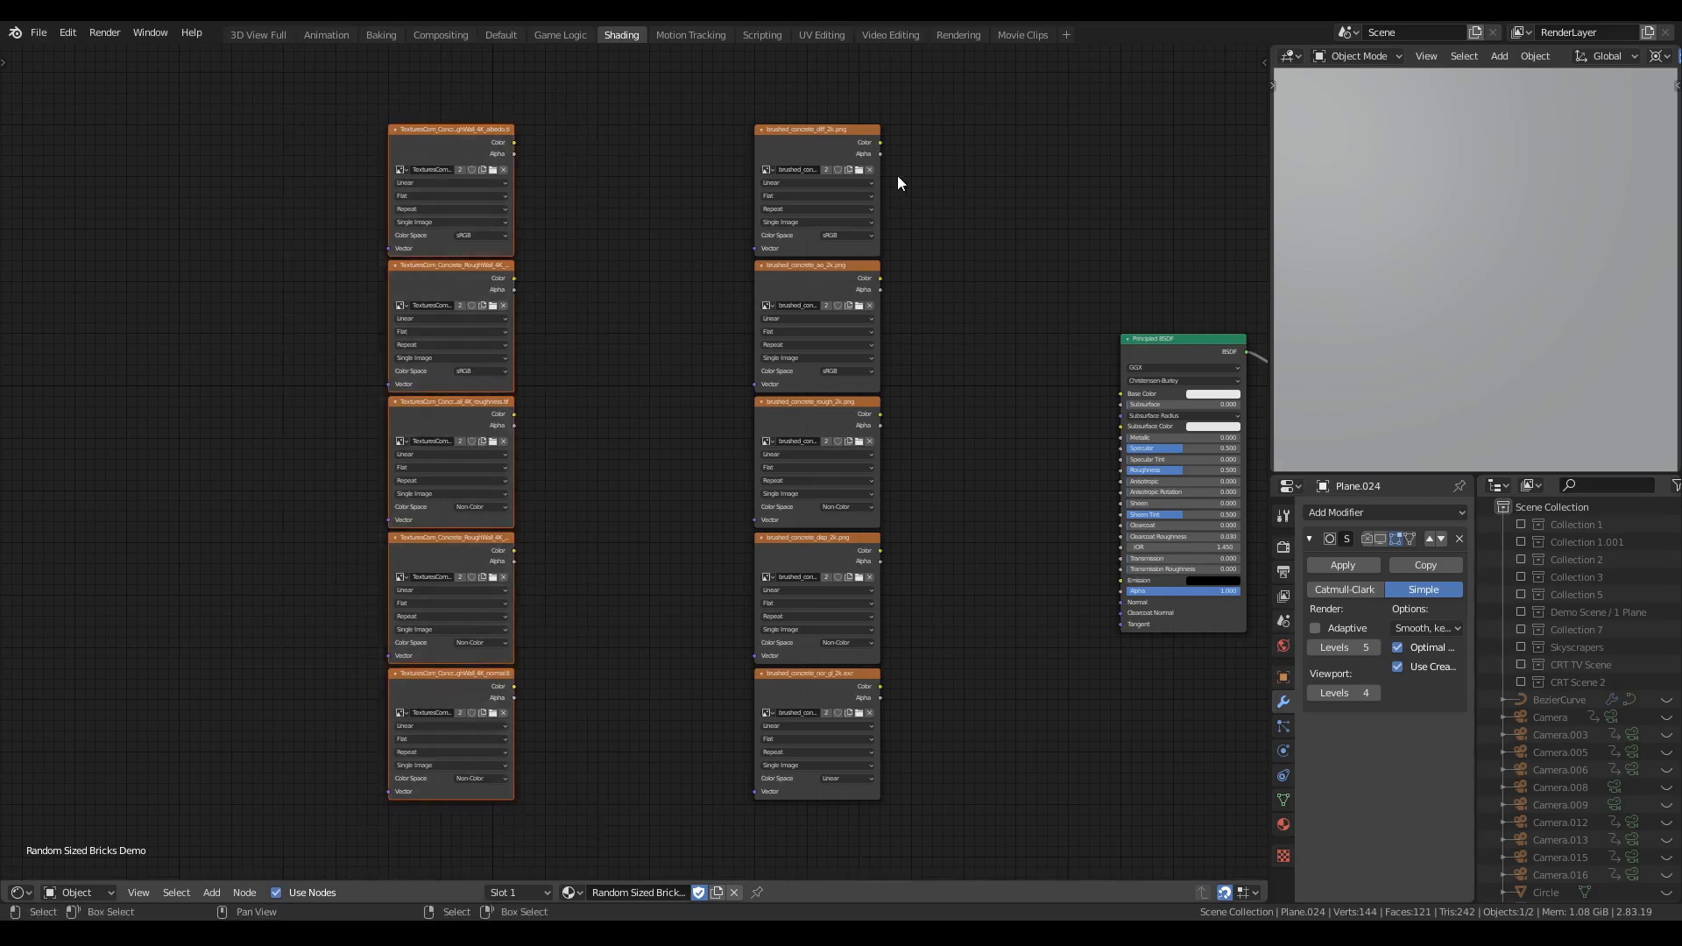
pyautogui.moveTo(708, 76); pyautogui.dragTo(929, 911)
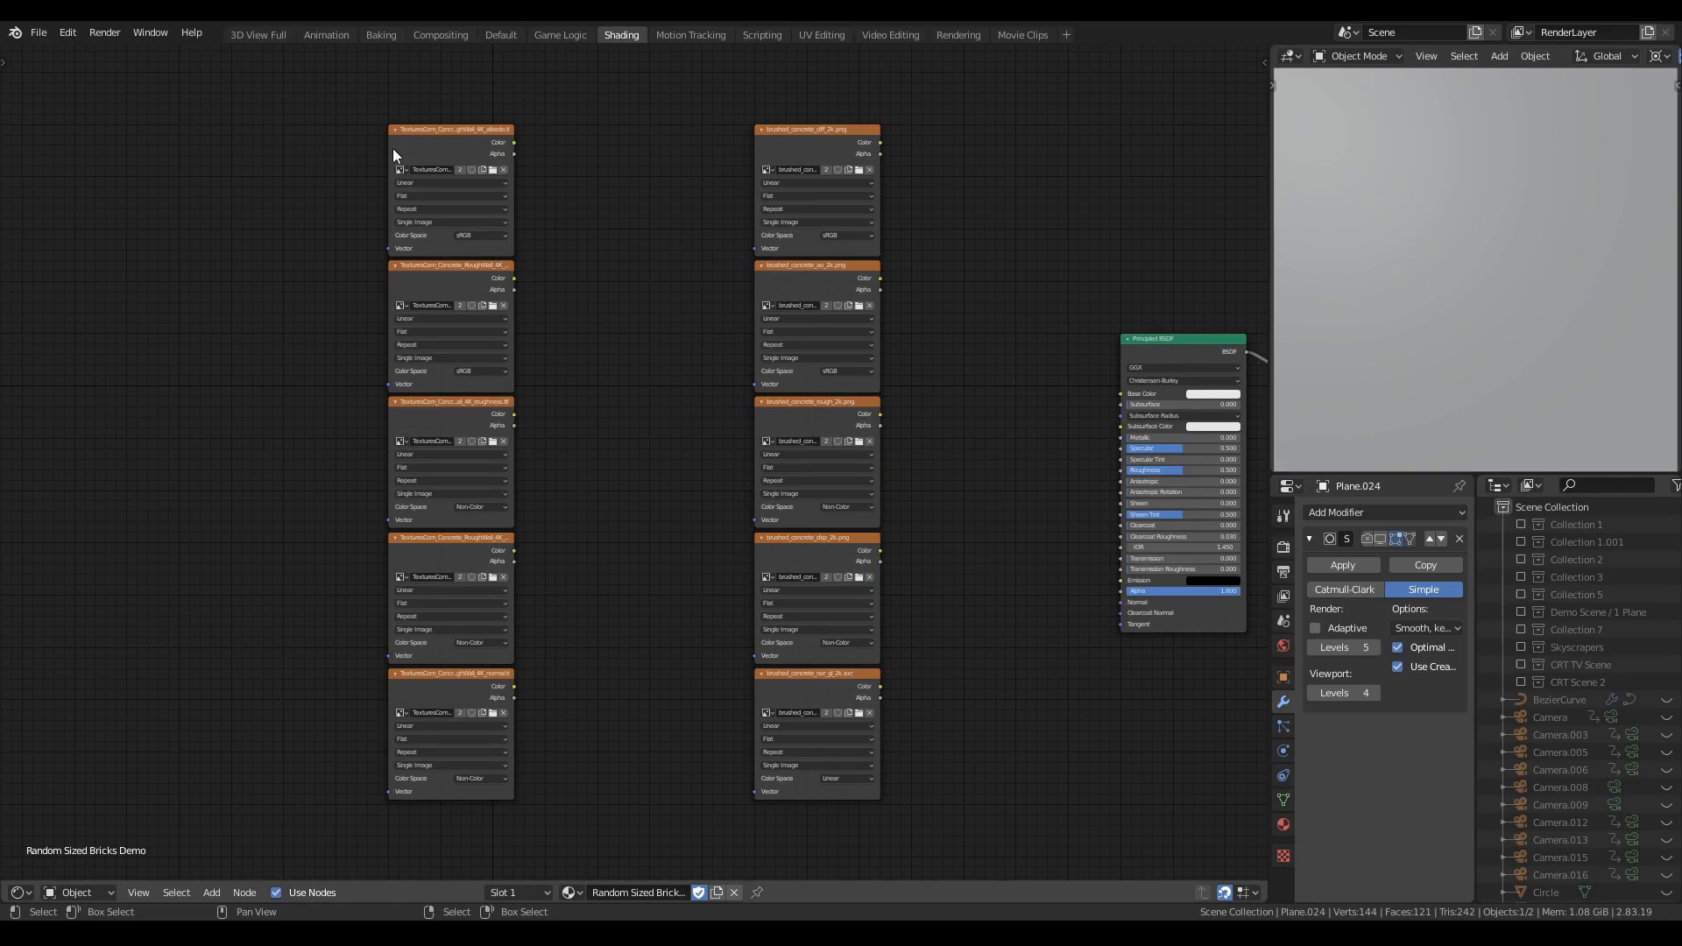
pyautogui.click(438, 144)
pyautogui.click(428, 282)
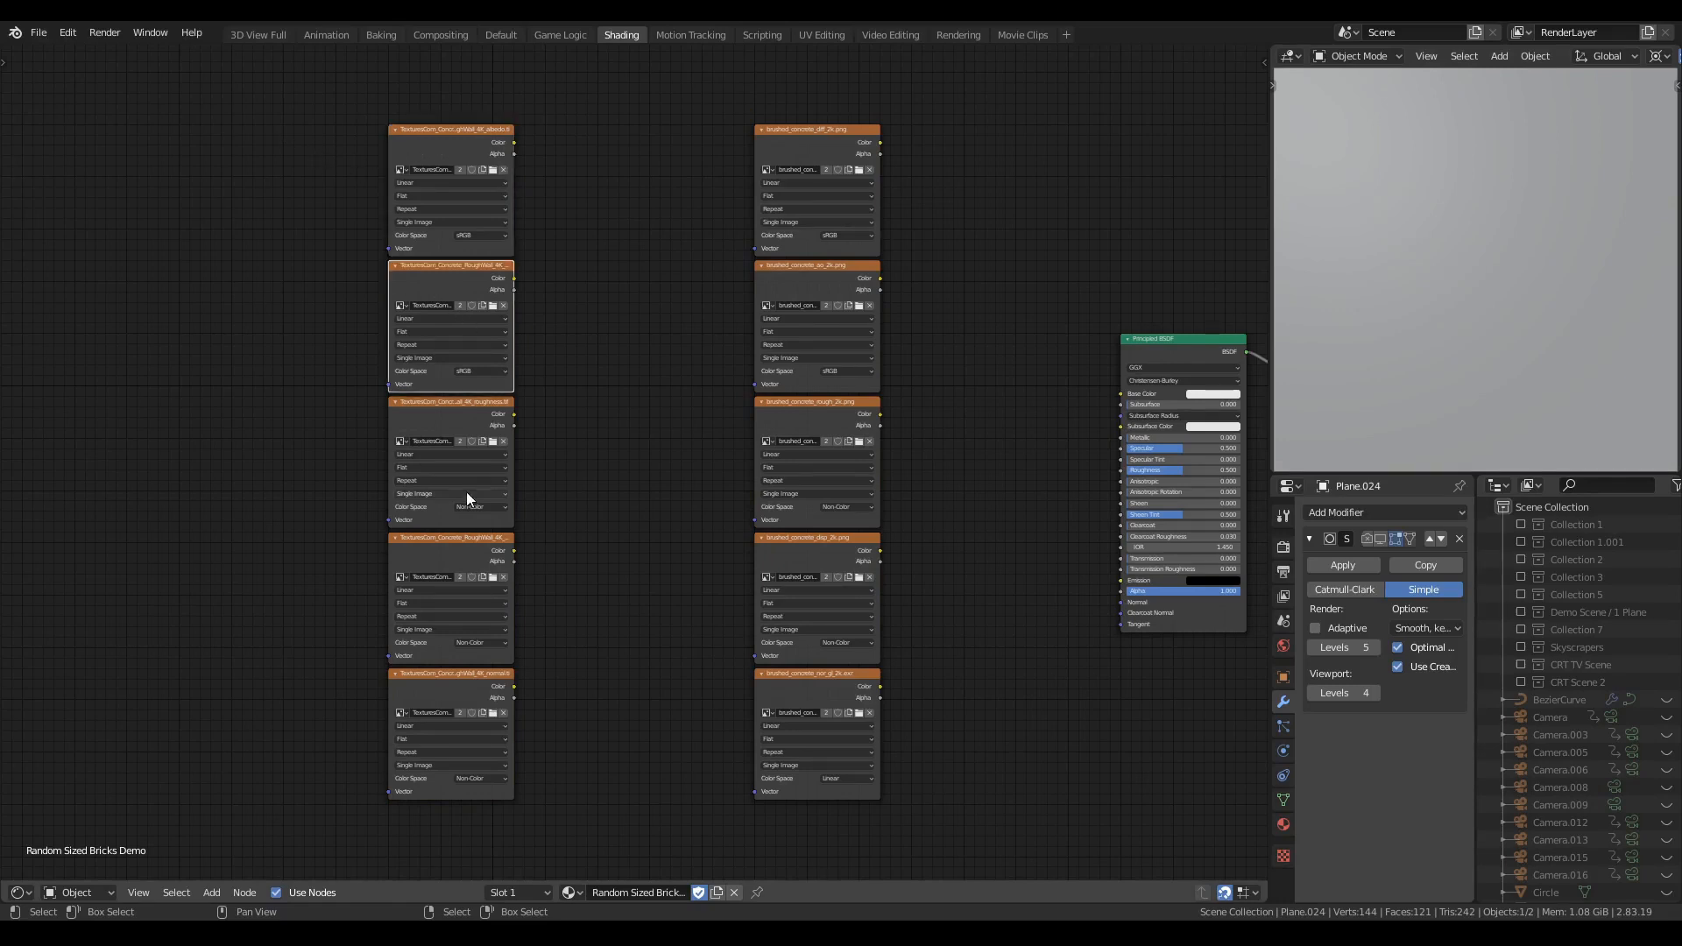
pyautogui.click(424, 517)
pyautogui.click(434, 550)
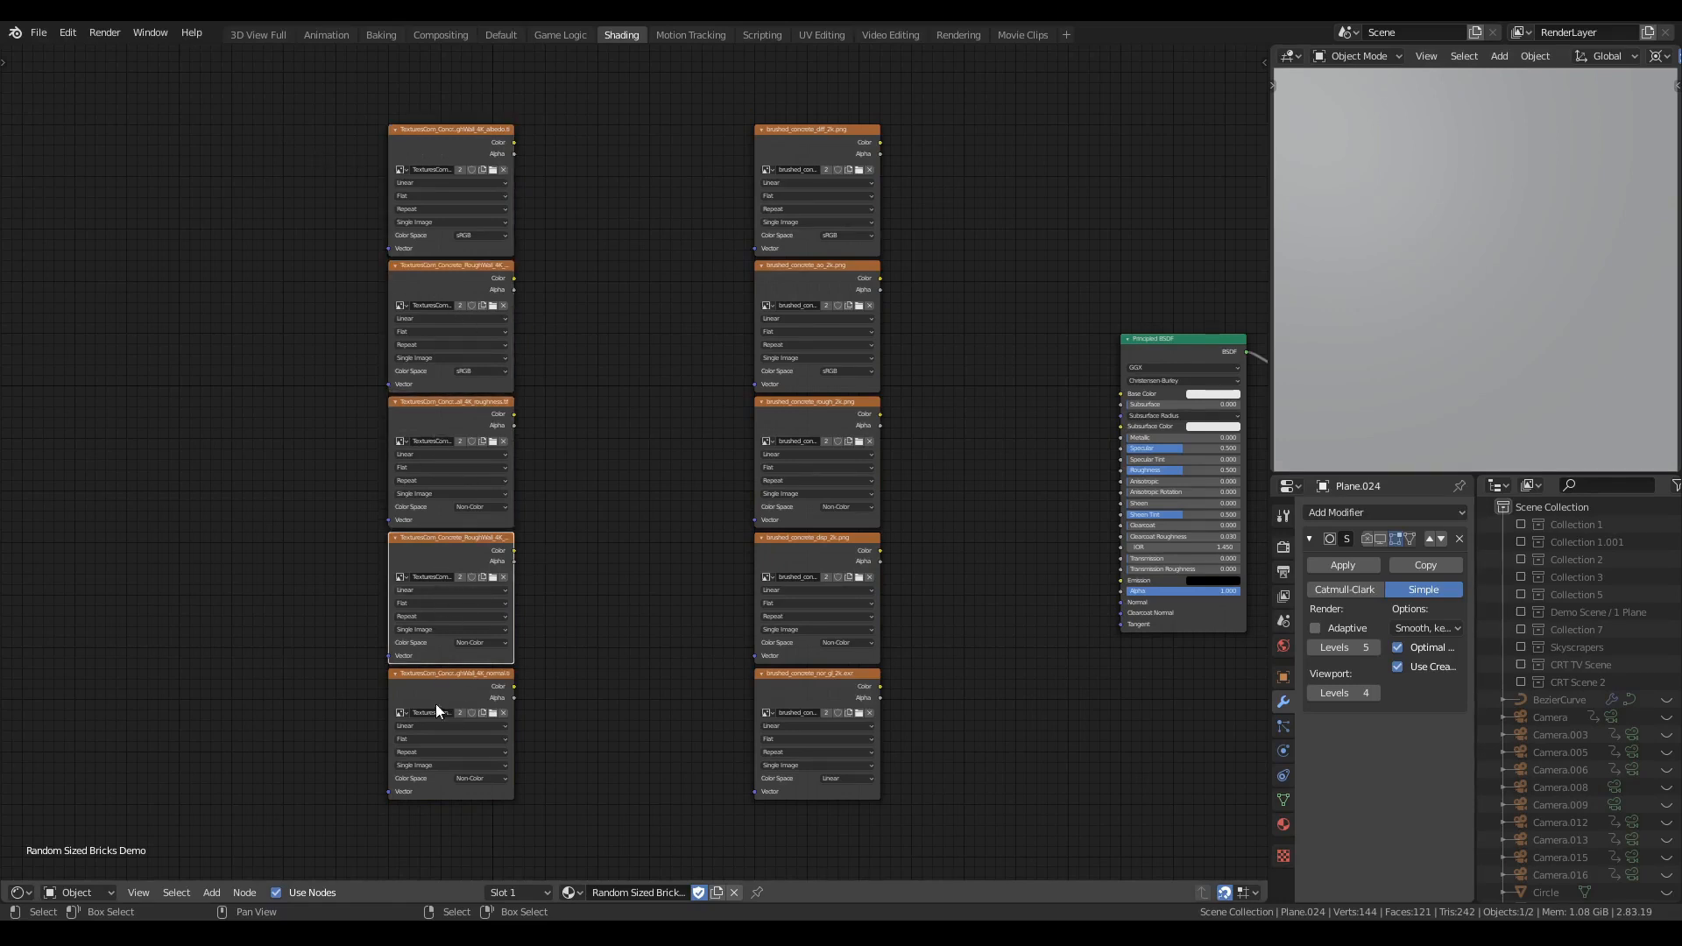
pyautogui.click(449, 680)
pyautogui.click(575, 518)
pyautogui.scroll(2, 514, 277)
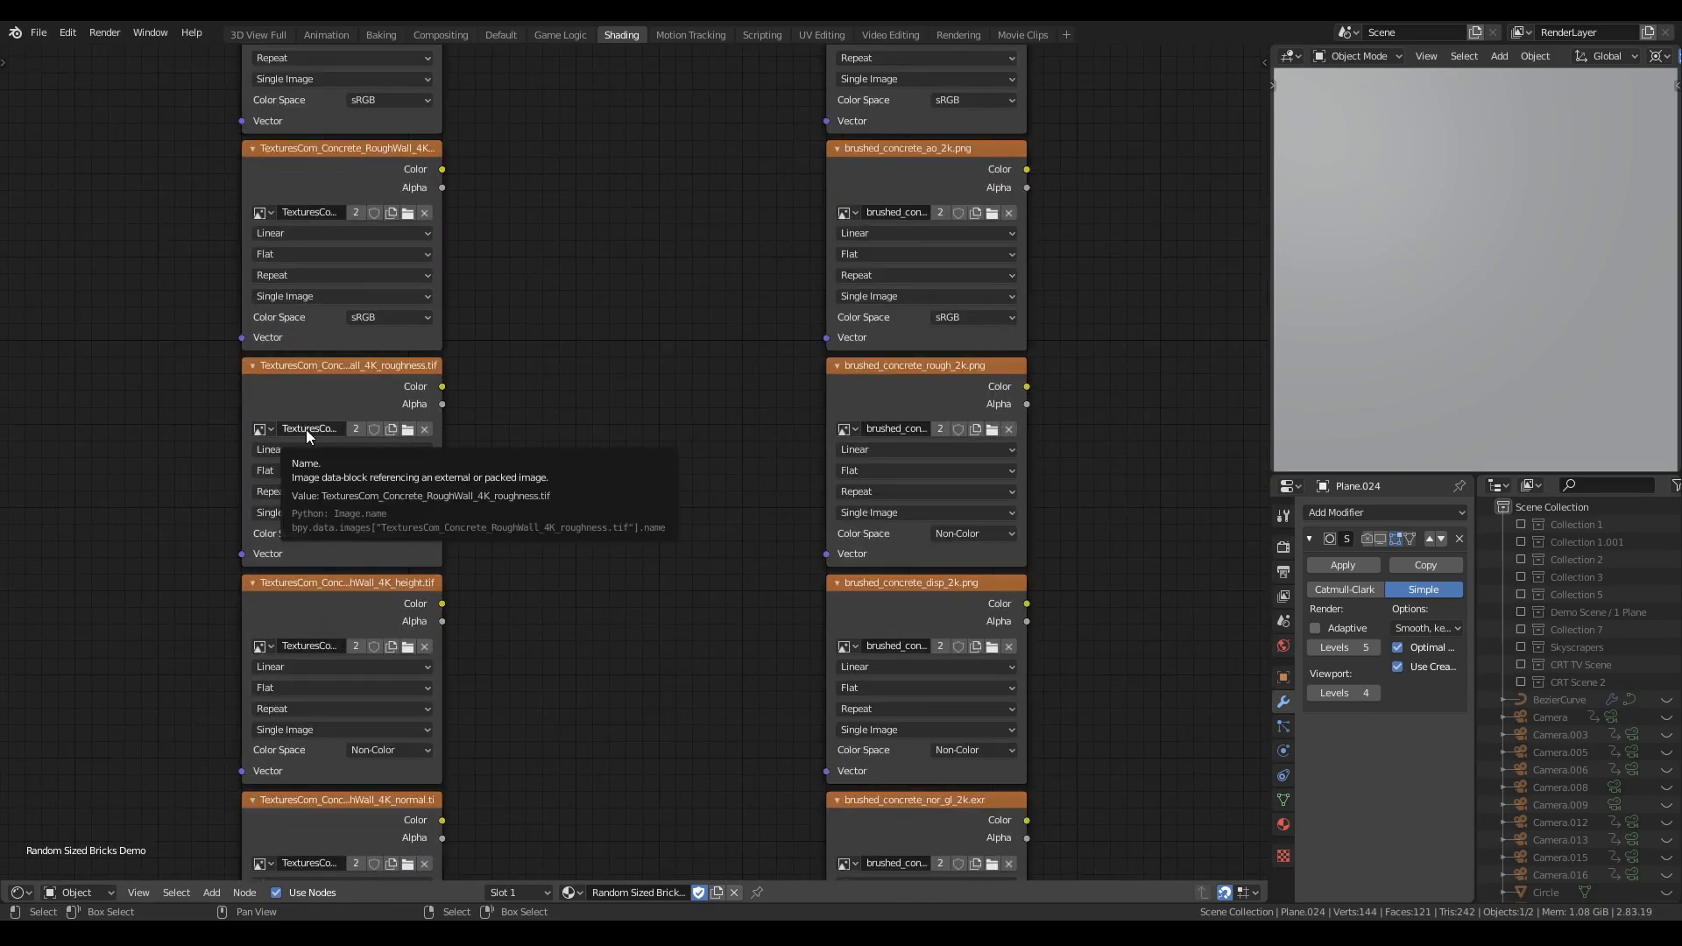
pyautogui.scroll(-2, 306, 430)
pyautogui.scroll(1, 627, 460)
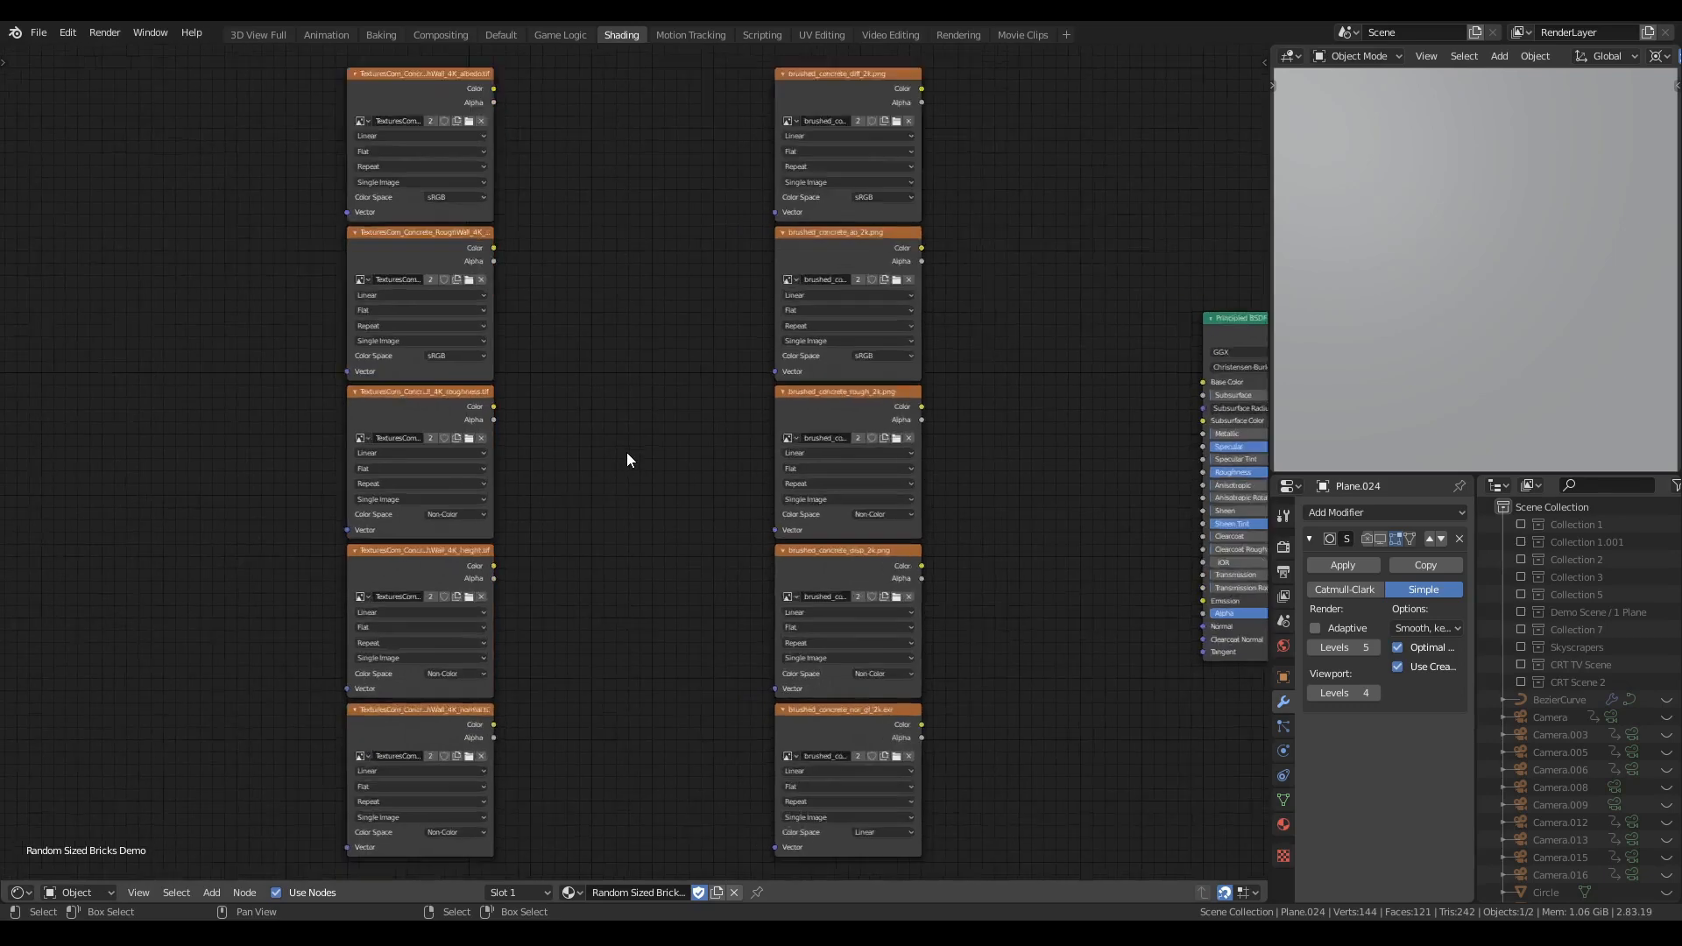
# - Move the five RoughWall image texture nodes along the X axis, farther away from the brushed concrete set
pyautogui.scroll(2, 628, 459)
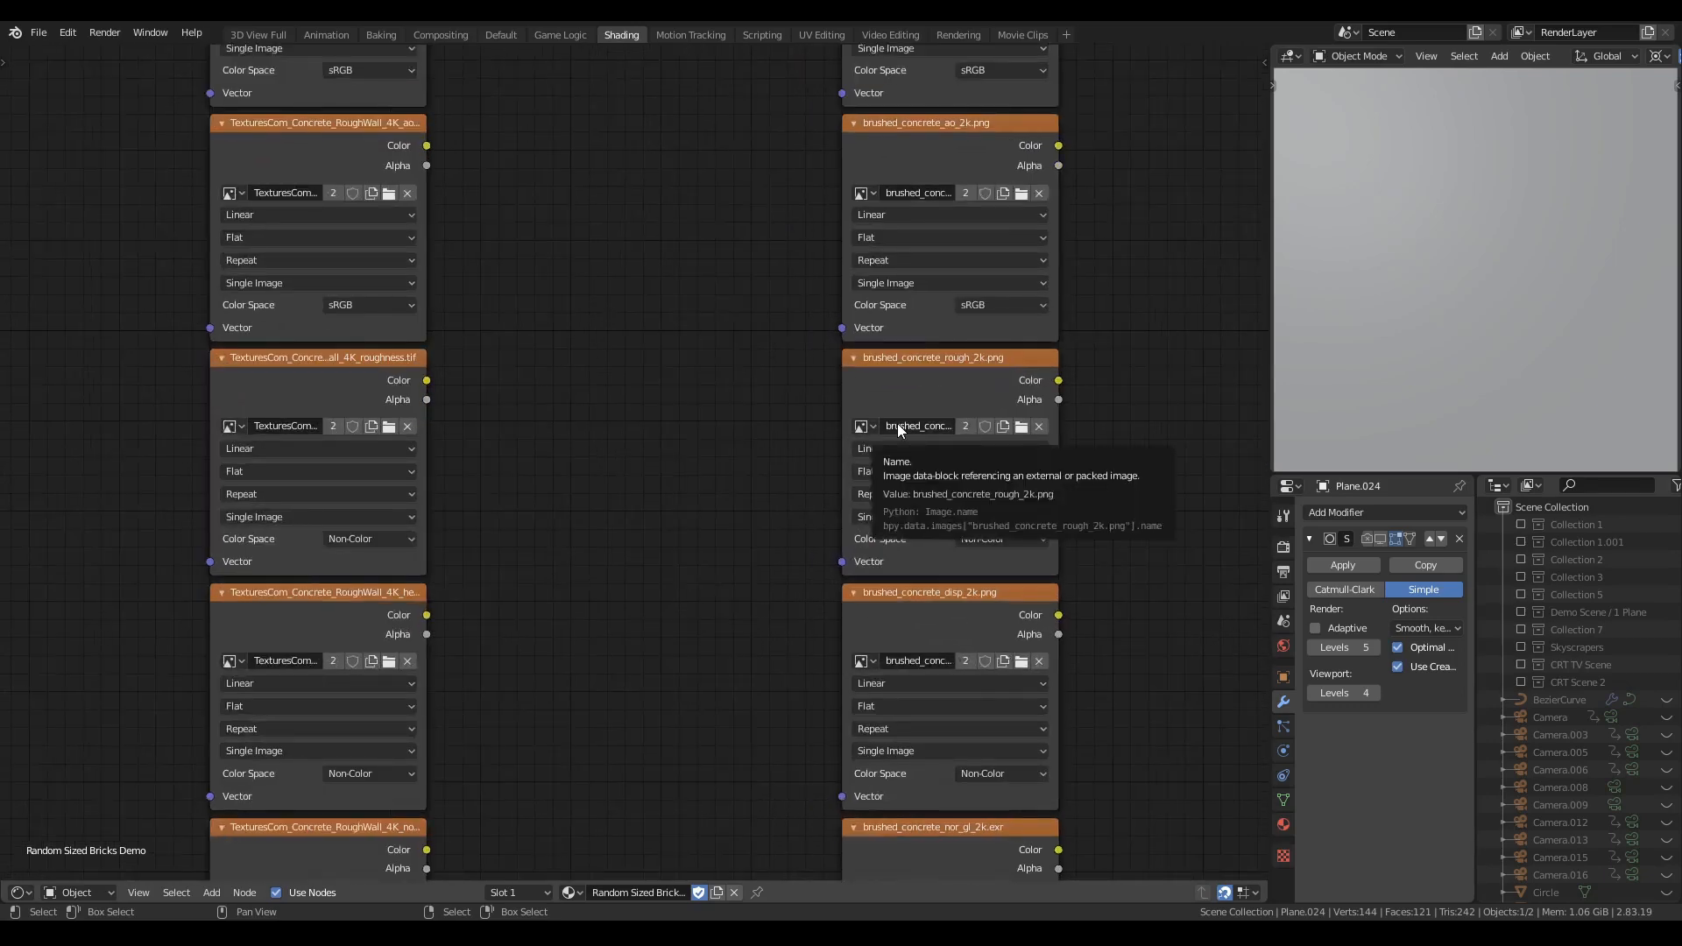
pyautogui.scroll(-2, 733, 407)
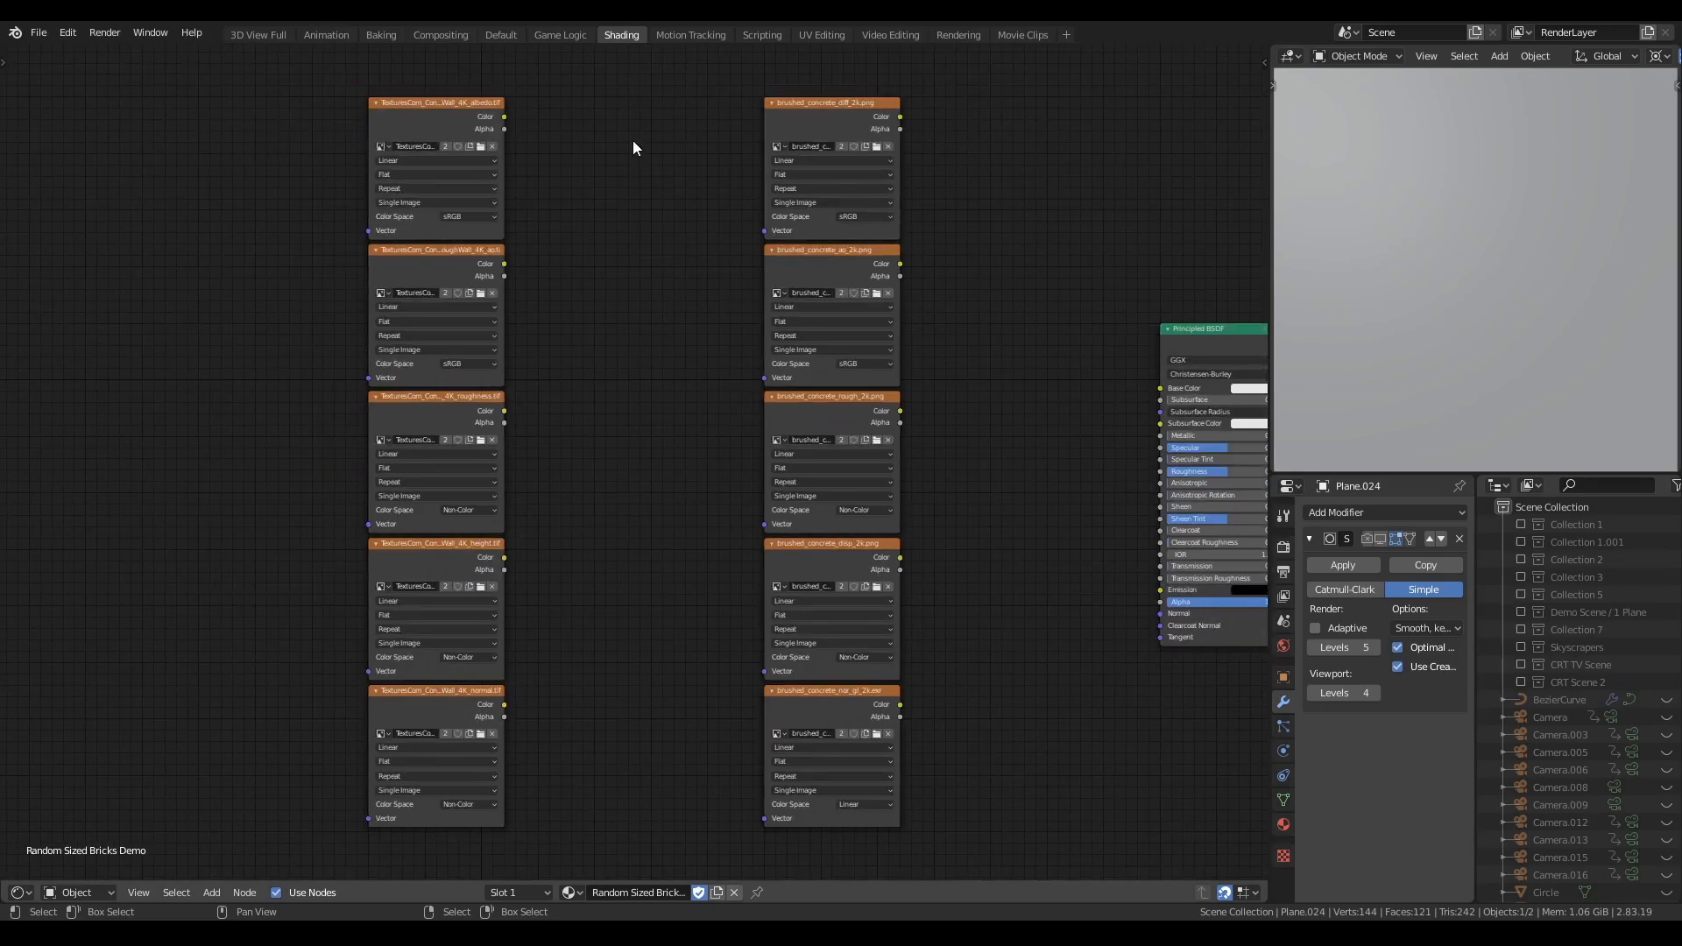
pyautogui.moveTo(632, 147); pyautogui.dragTo(1055, 793)
pyautogui.moveTo(601, 409); pyautogui.dragTo(955, 410, button='middle')
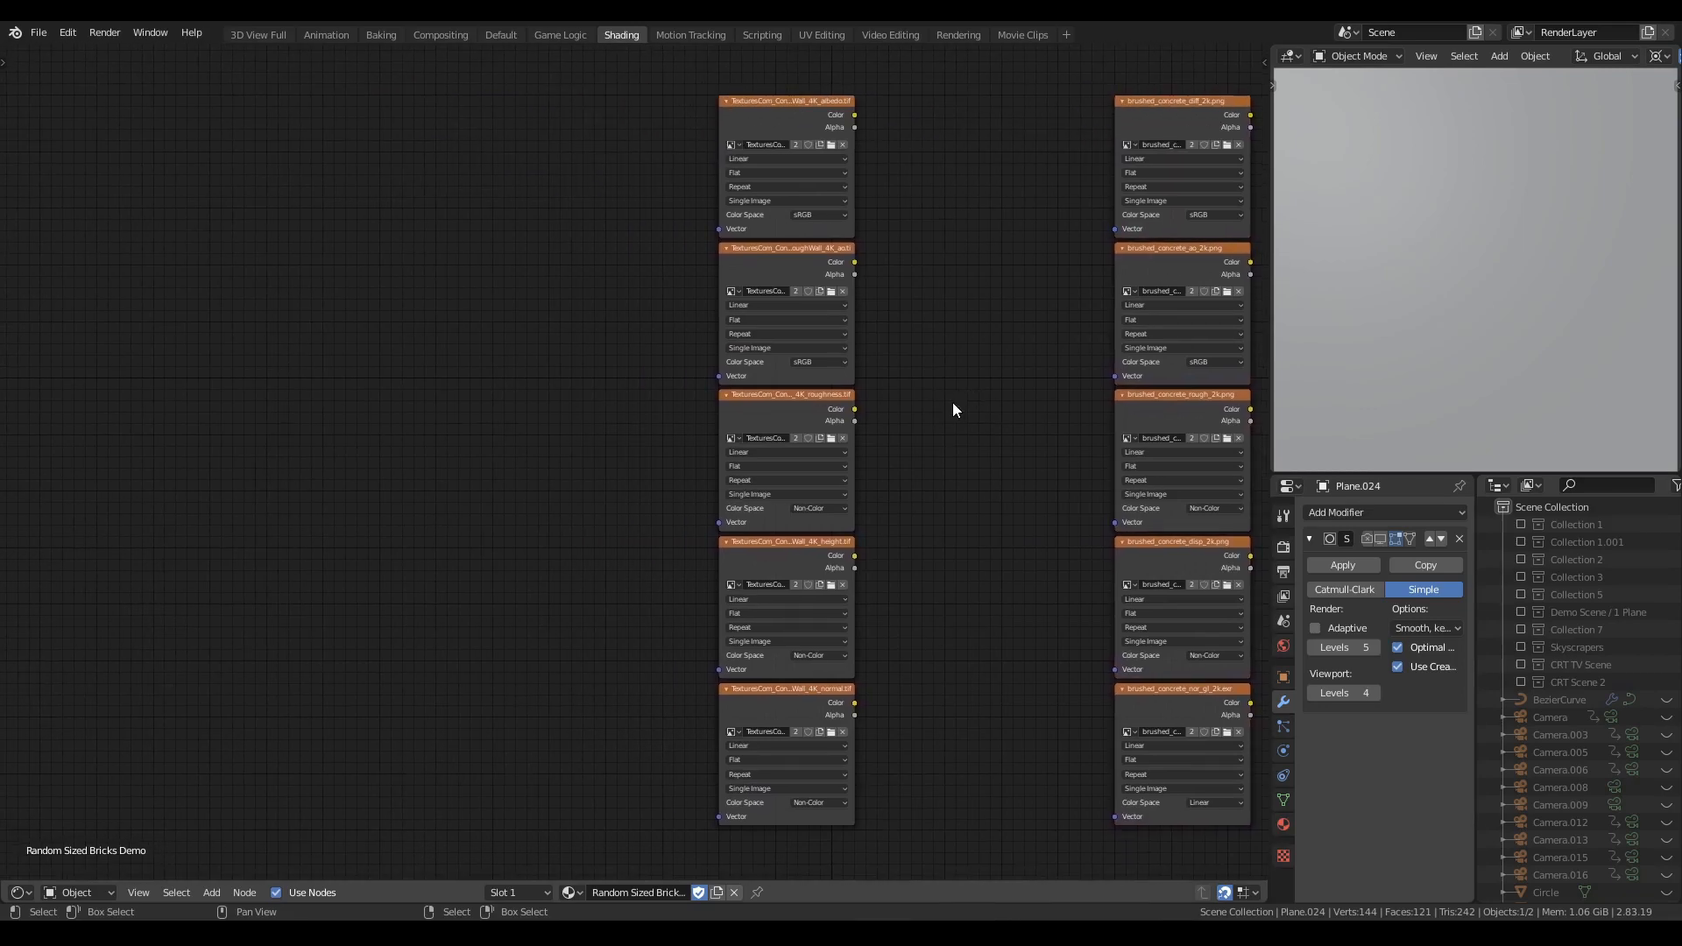
pyautogui.moveTo(957, 192); pyautogui.dragTo(438, 844)
pyautogui.moveTo(487, 399); pyautogui.dragTo(652, 386, button='middle')
pyautogui.press('g')
pyautogui.press('x')
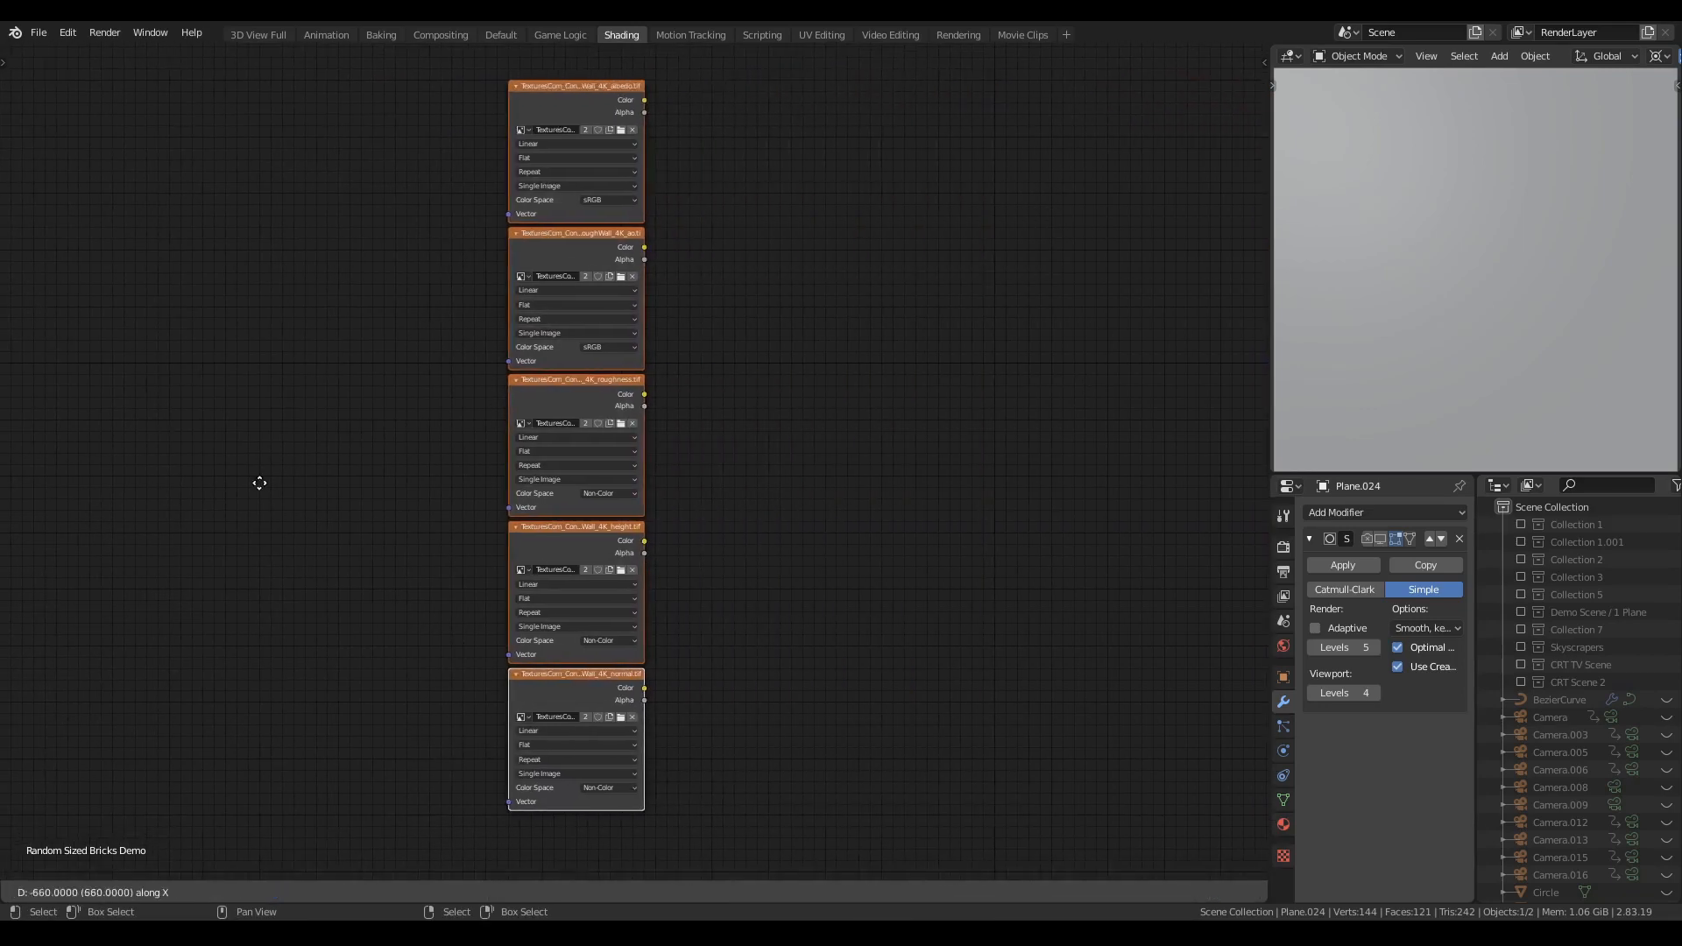
pyautogui.click(200, 515)
pyautogui.moveTo(345, 477); pyautogui.dragTo(532, 514, button='middle')
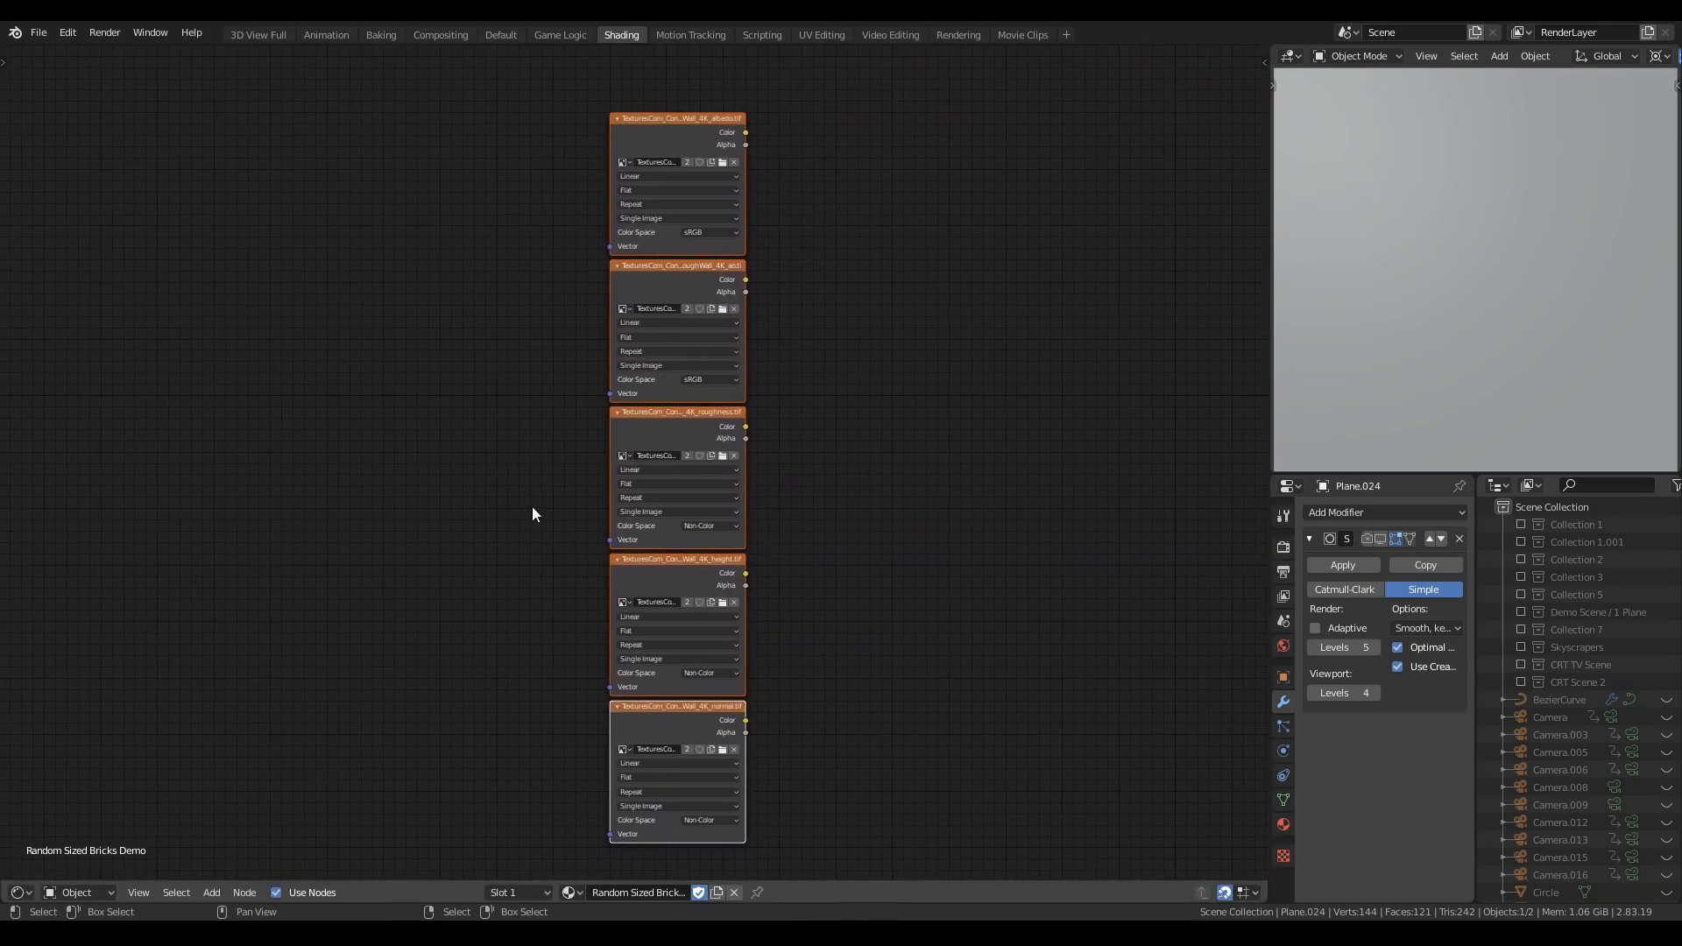
pyautogui.click(459, 478)
# - Add a UV Map node and connect its UV output to the Vector inputs of all five RoughWall textures
pyautogui.moveTo(429, 498)
pyautogui.mouseDown(button='middle')
pyautogui.moveTo(434, 465)
pyautogui.moveTo(424, 481)
pyautogui.mouseUp(button='middle')
pyautogui.hotkey('shift', 'a')
pyautogui.moveTo(385, 479)
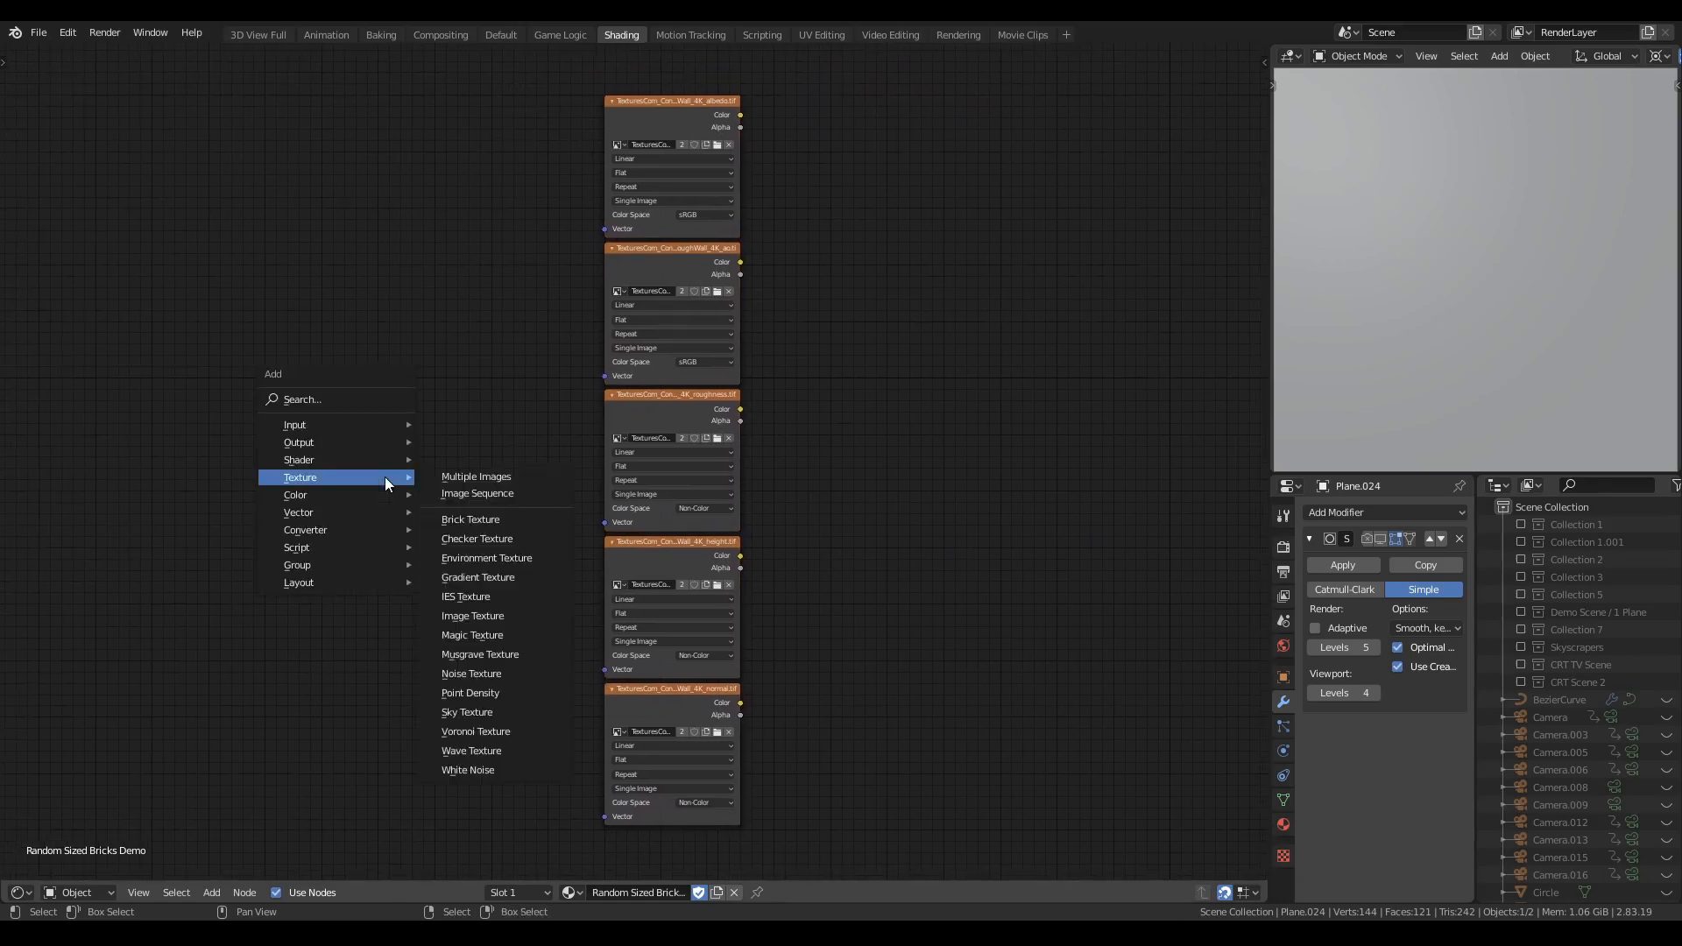
pyautogui.press('i')
pyautogui.press('u')
pyautogui.click(371, 379)
pyautogui.keyDown('alt'); pyautogui.moveTo(466, 405); pyautogui.dragTo(613, 490, button='right'); pyautogui.keyUp('alt')
pyautogui.keyDown('alt'); pyautogui.moveTo(443, 421); pyautogui.dragTo(640, 613, button='right'); pyautogui.keyUp('alt')
pyautogui.keyDown('alt'); pyautogui.moveTo(443, 420); pyautogui.dragTo(631, 745, button='right'); pyautogui.keyUp('alt')
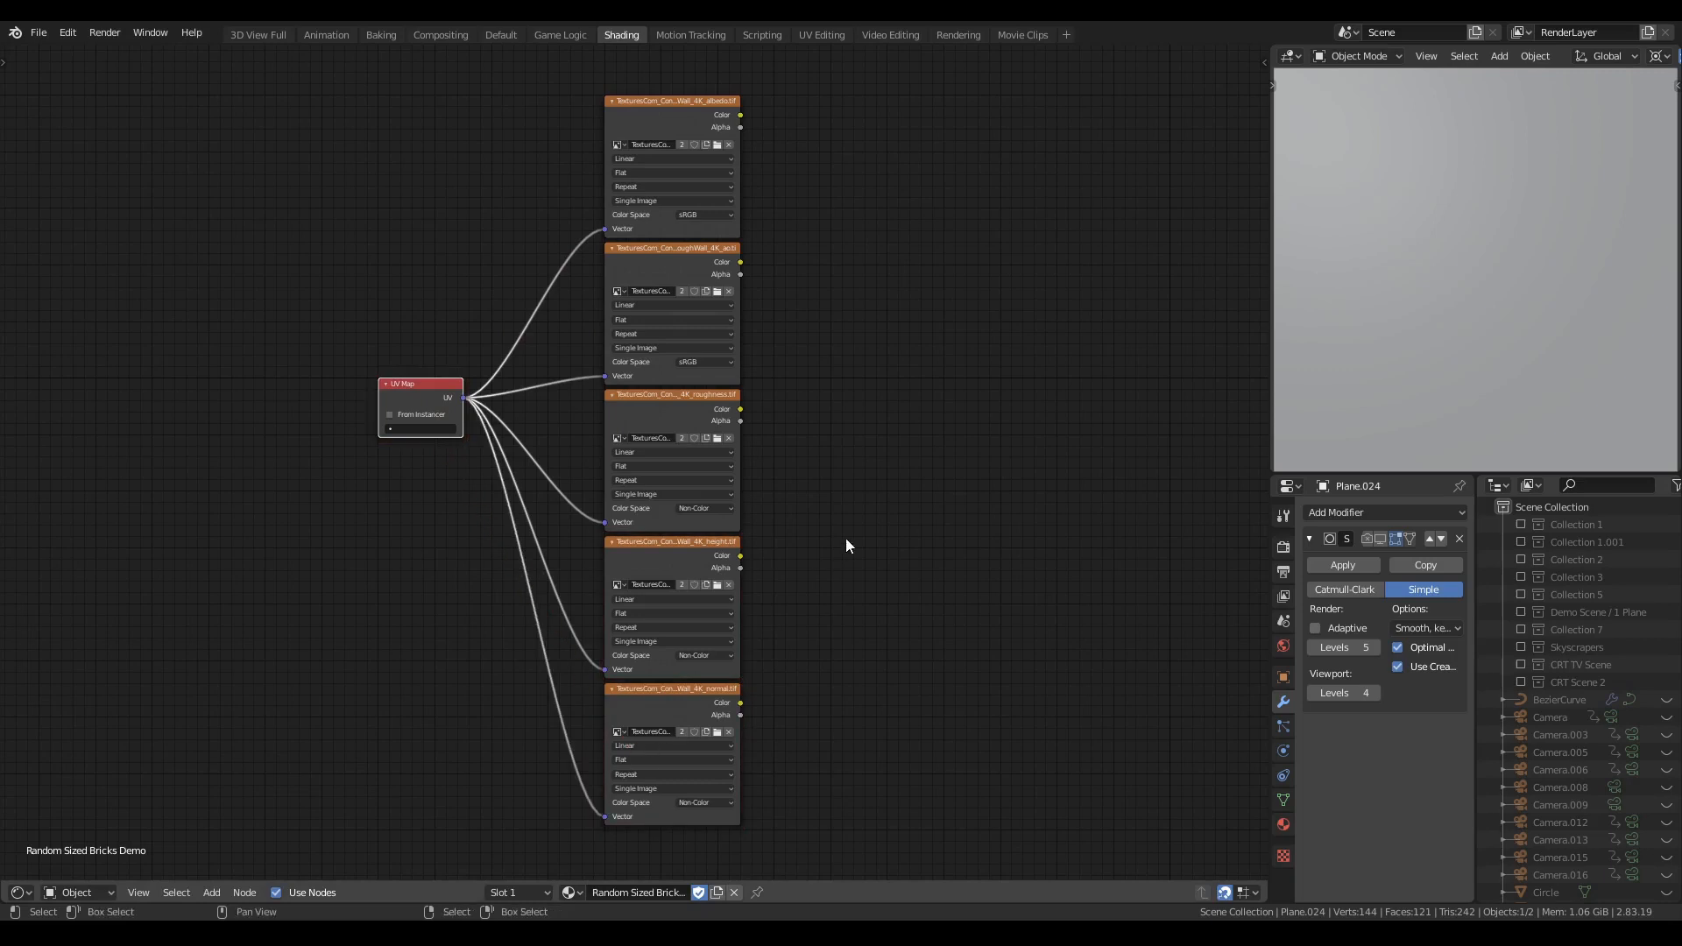
# - Combine the RoughWall albedo (Color1) and AO (Color2) colors with a MixRGB node set to Multiply
pyautogui.moveTo(846, 546); pyautogui.dragTo(681, 535, button='middle')
pyautogui.scroll(1, 681, 535)
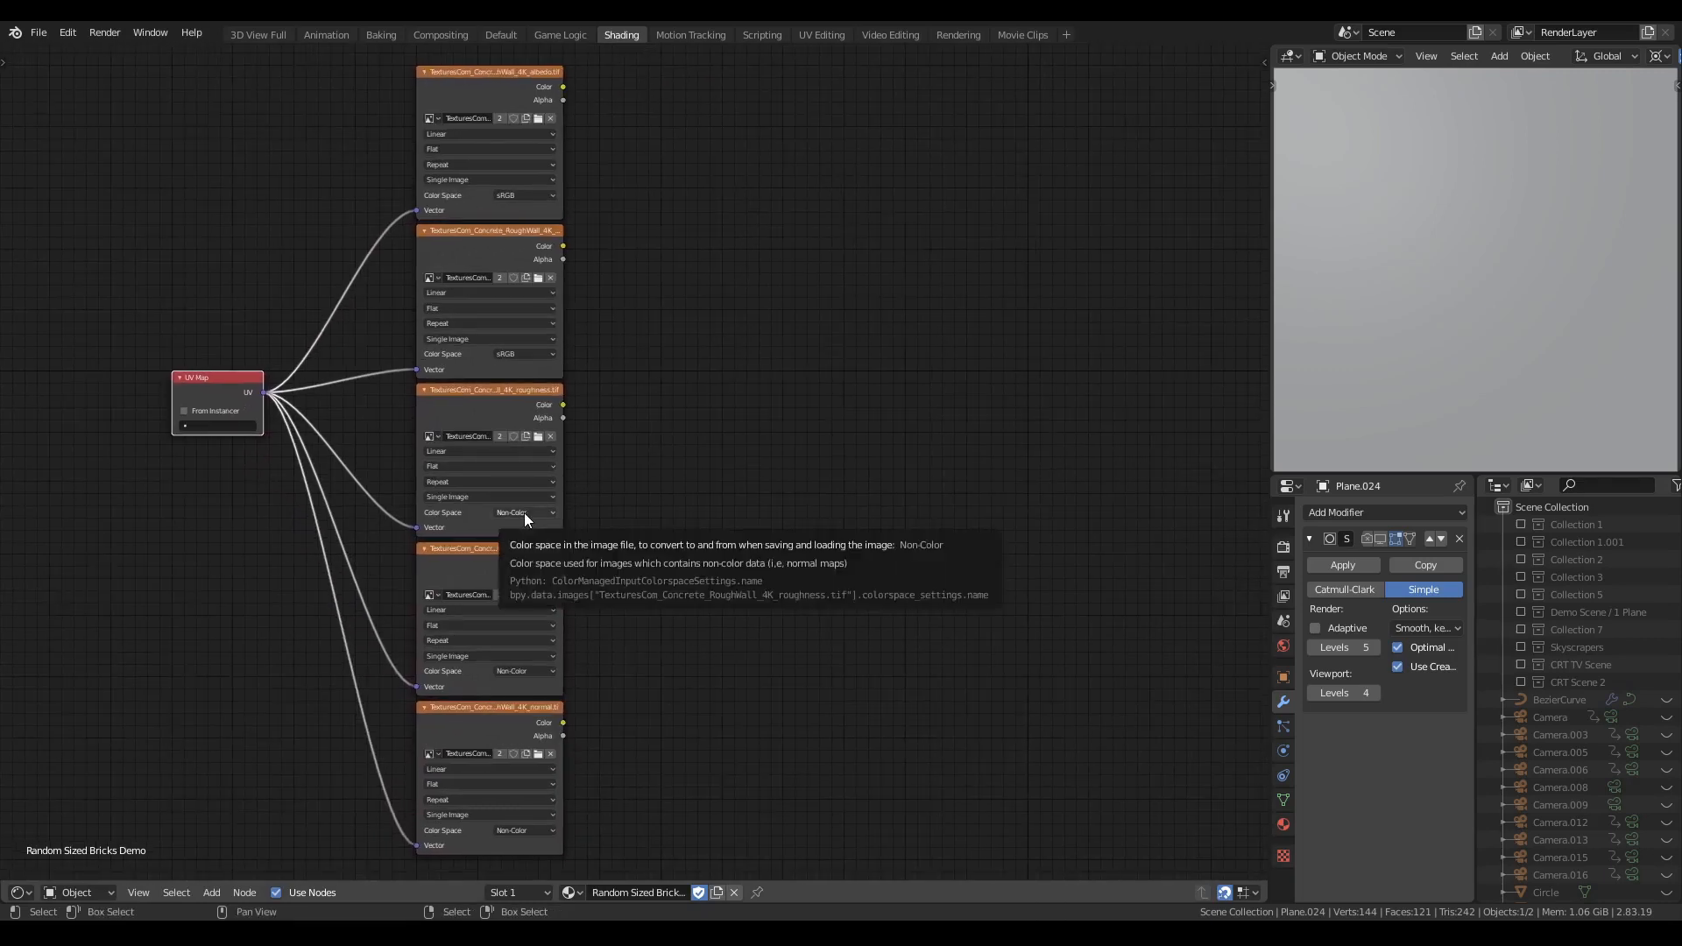
pyautogui.moveTo(612, 712); pyautogui.dragTo(614, 608, button='middle')
pyautogui.scroll(1, 616, 611)
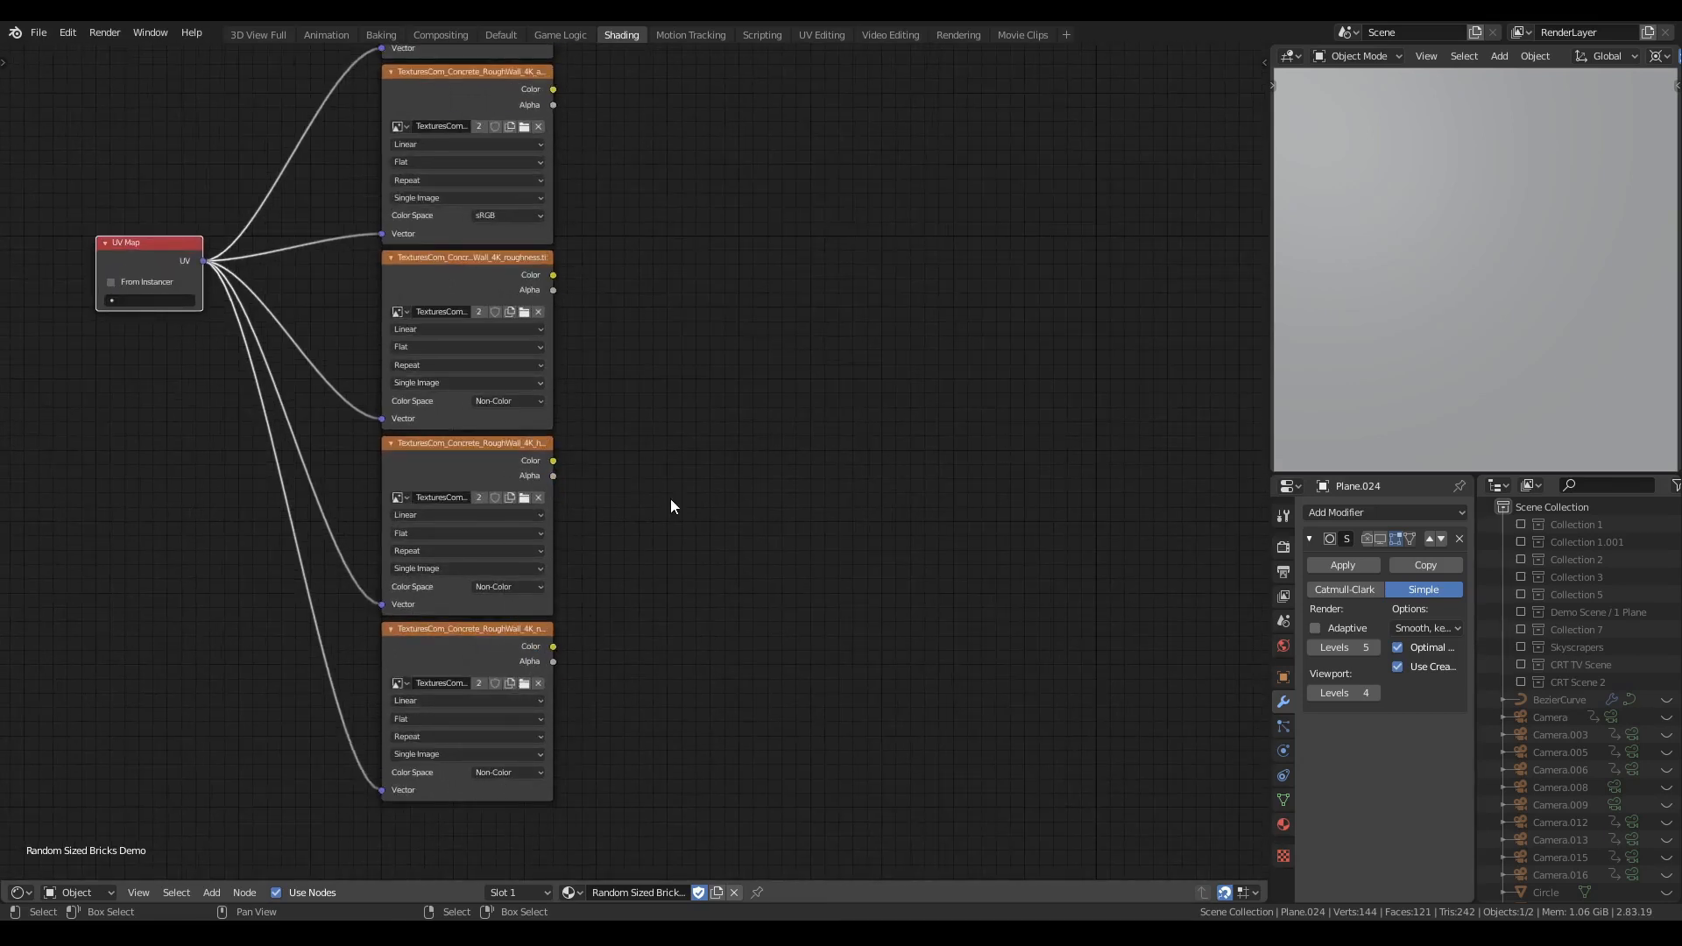
pyautogui.scroll(-2, 670, 501)
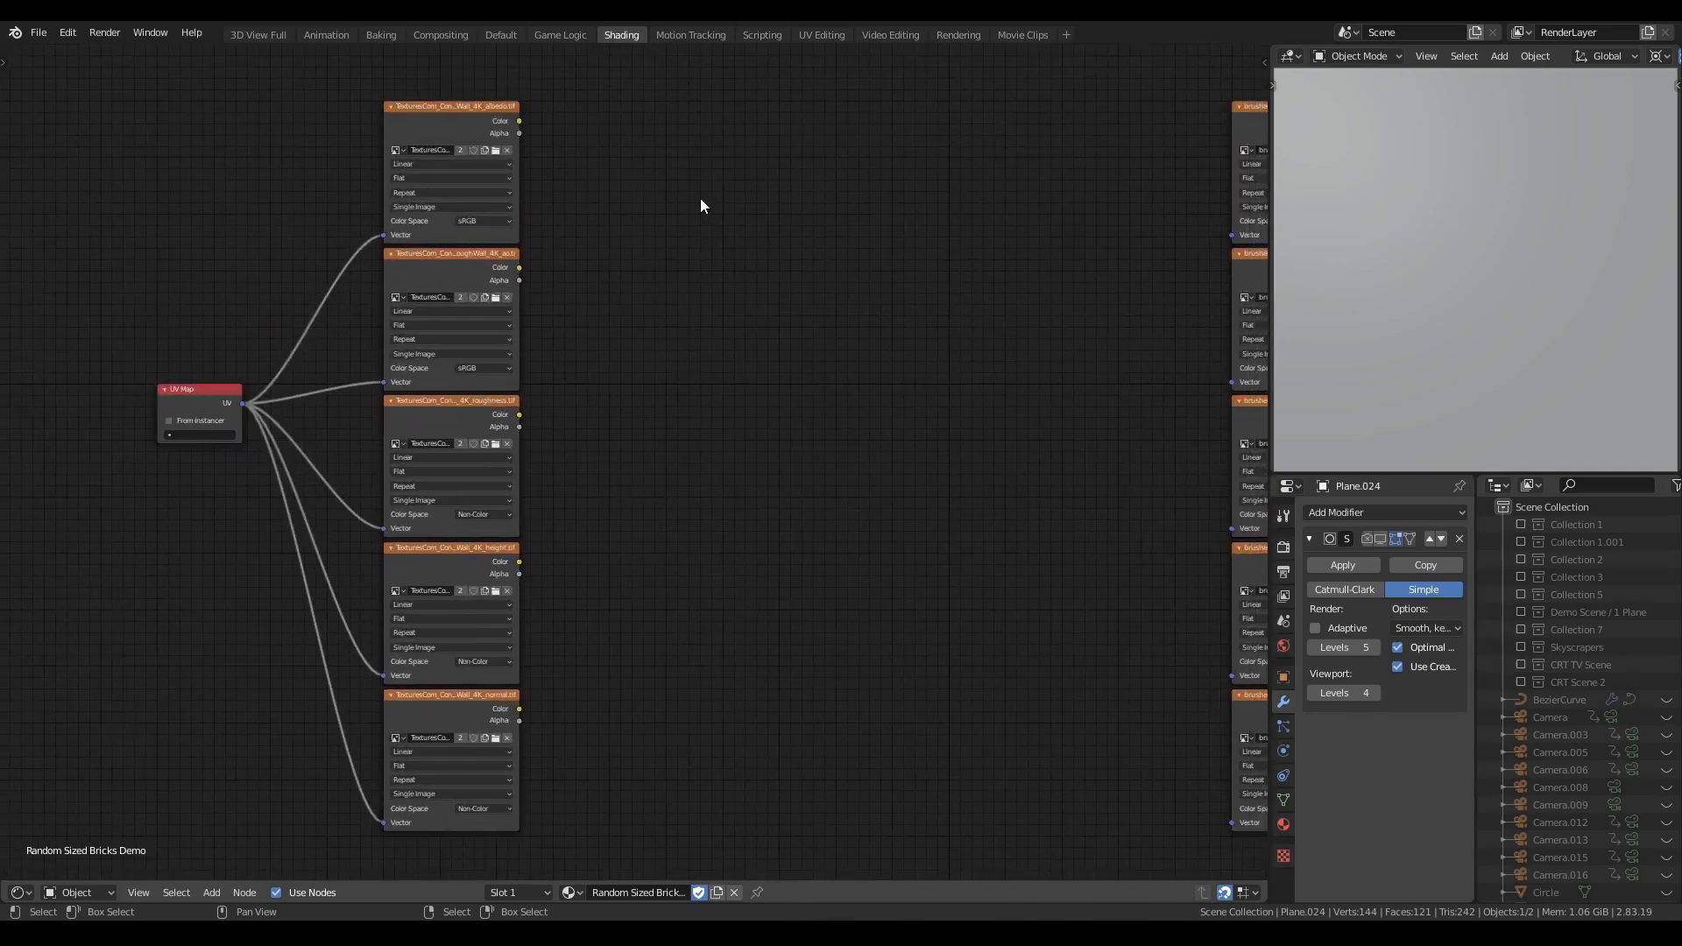
pyautogui.hotkey('shift', 'a')
pyautogui.moveTo(692, 269)
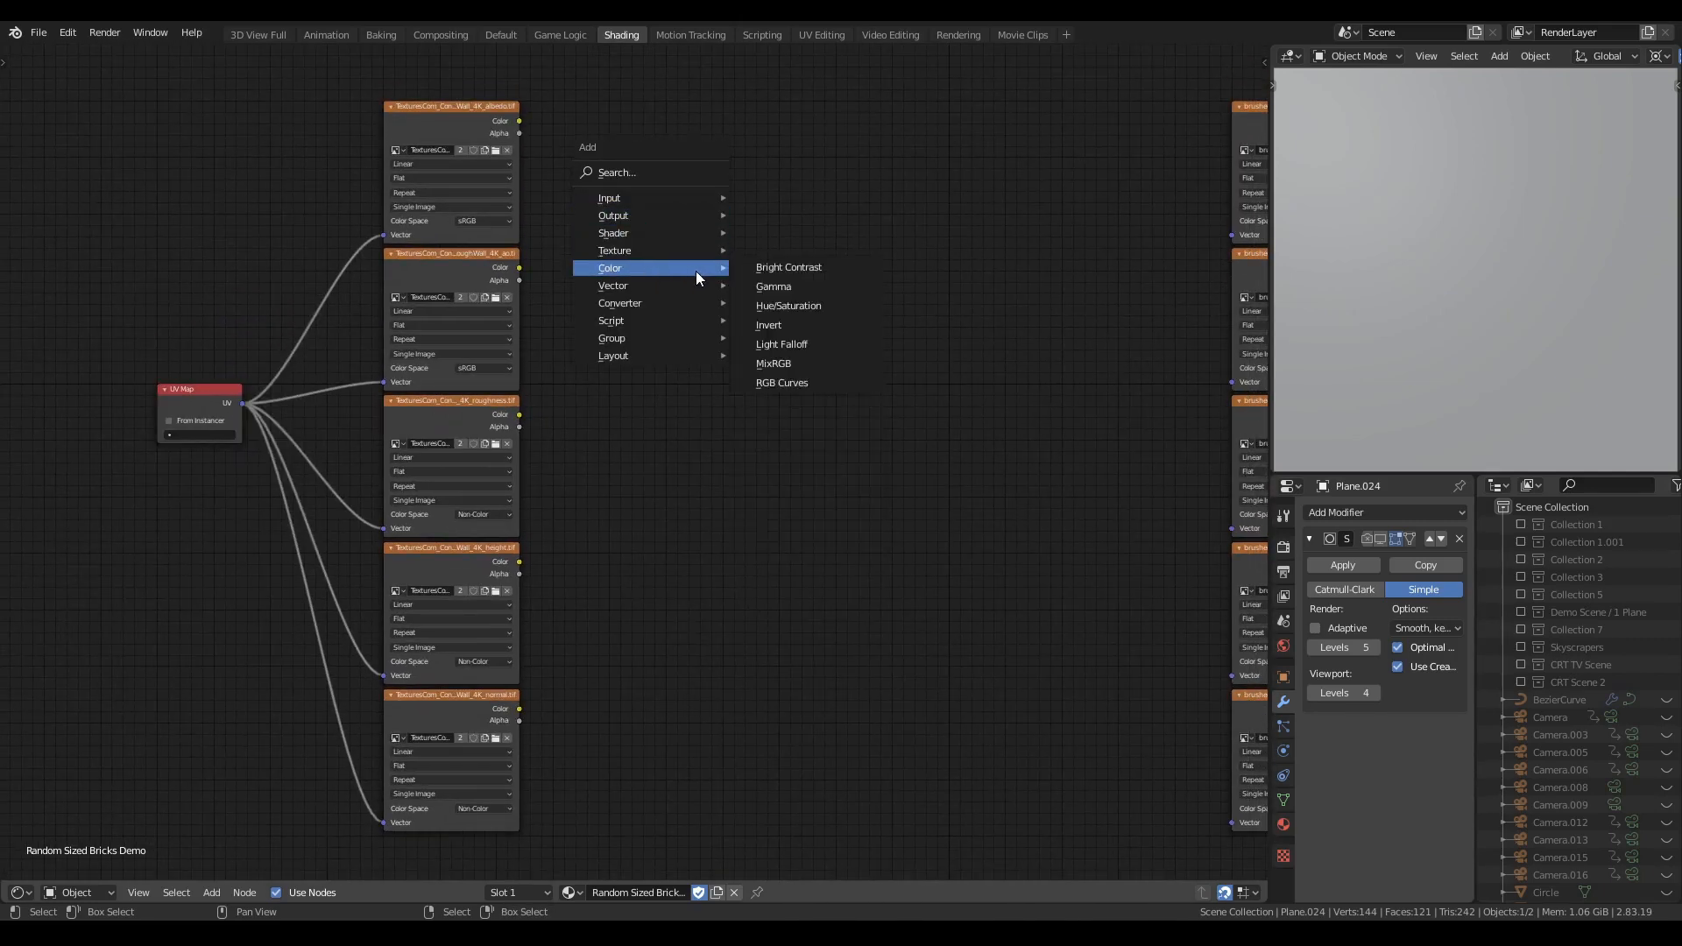
pyautogui.click(808, 363)
pyautogui.click(549, 97)
pyautogui.keyDown('alt'); pyautogui.moveTo(490, 147); pyautogui.dragTo(620, 149, button='right'); pyautogui.keyUp('alt')
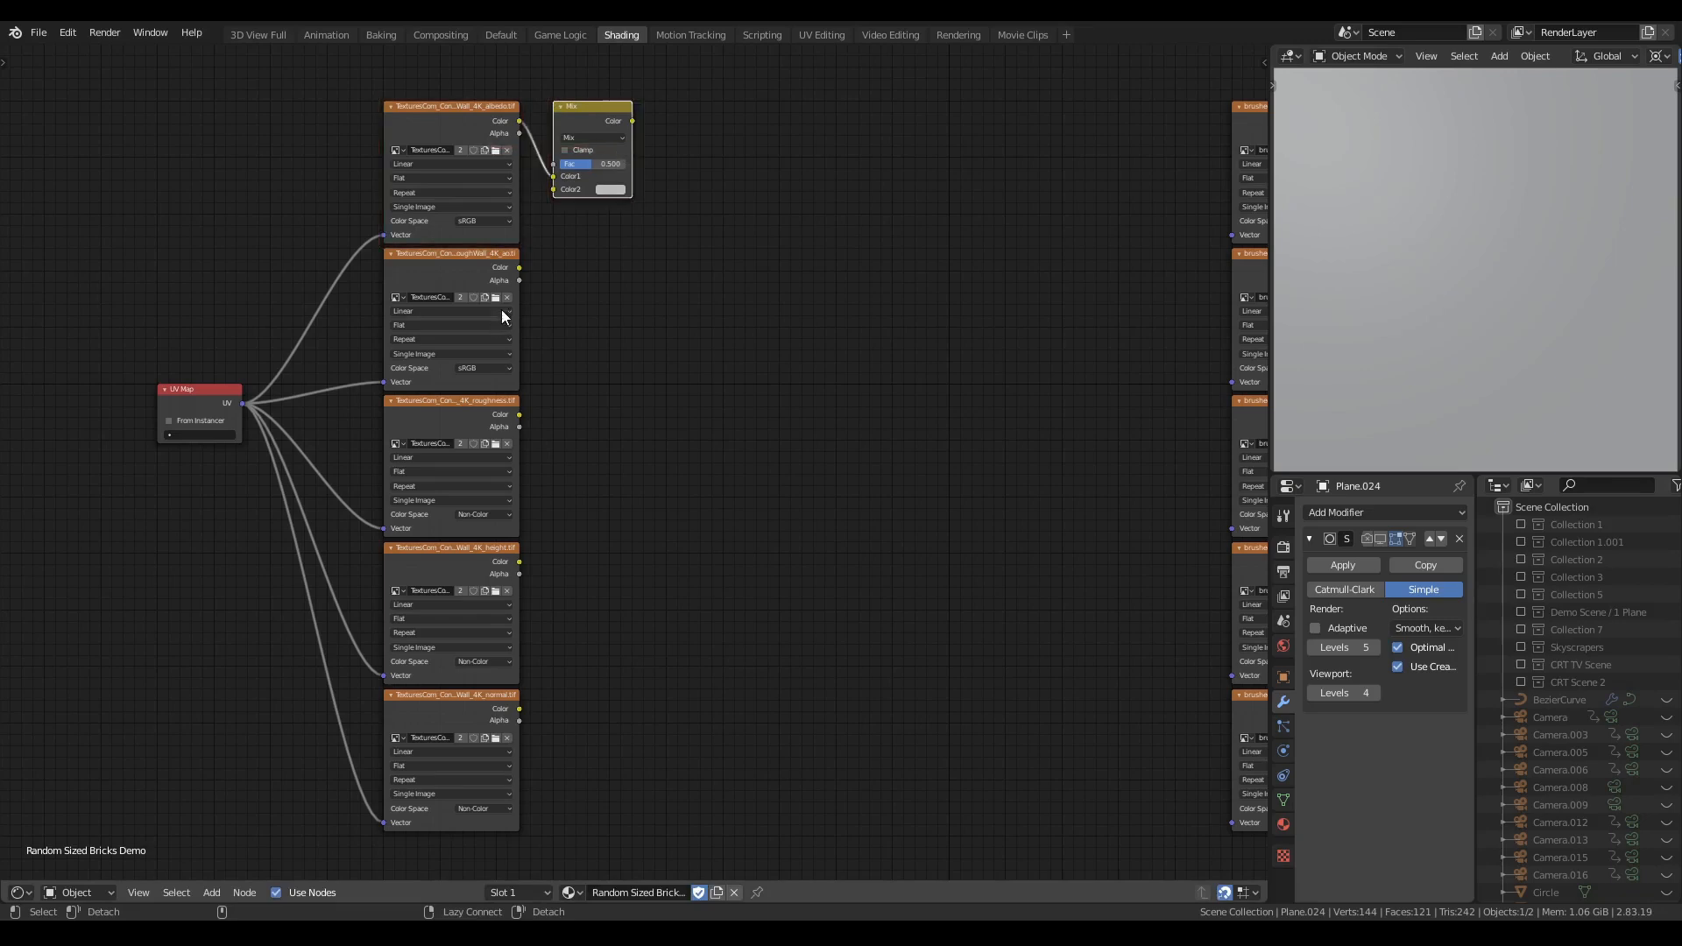
pyautogui.click(584, 138)
pyautogui.press('u')
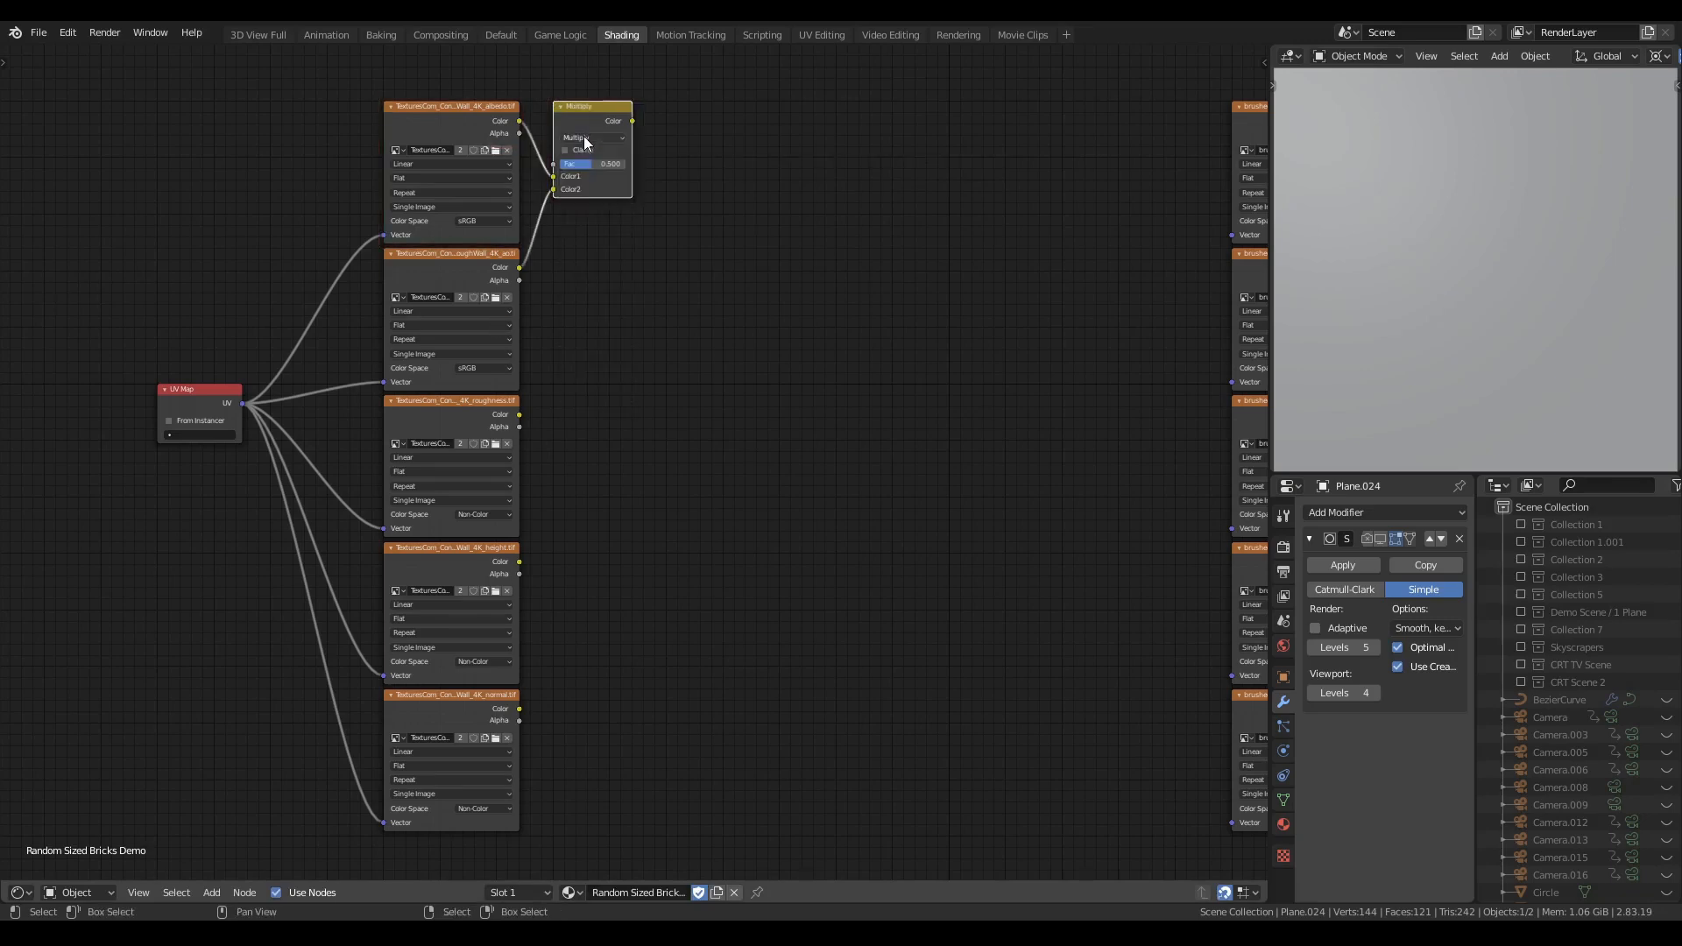
# - Add a Separate RGB node after both the RoughWall roughness and height textures, feeding each texture's Color into its Image input
pyautogui.hotkey('shift', 'a')
pyautogui.moveTo(613, 487)
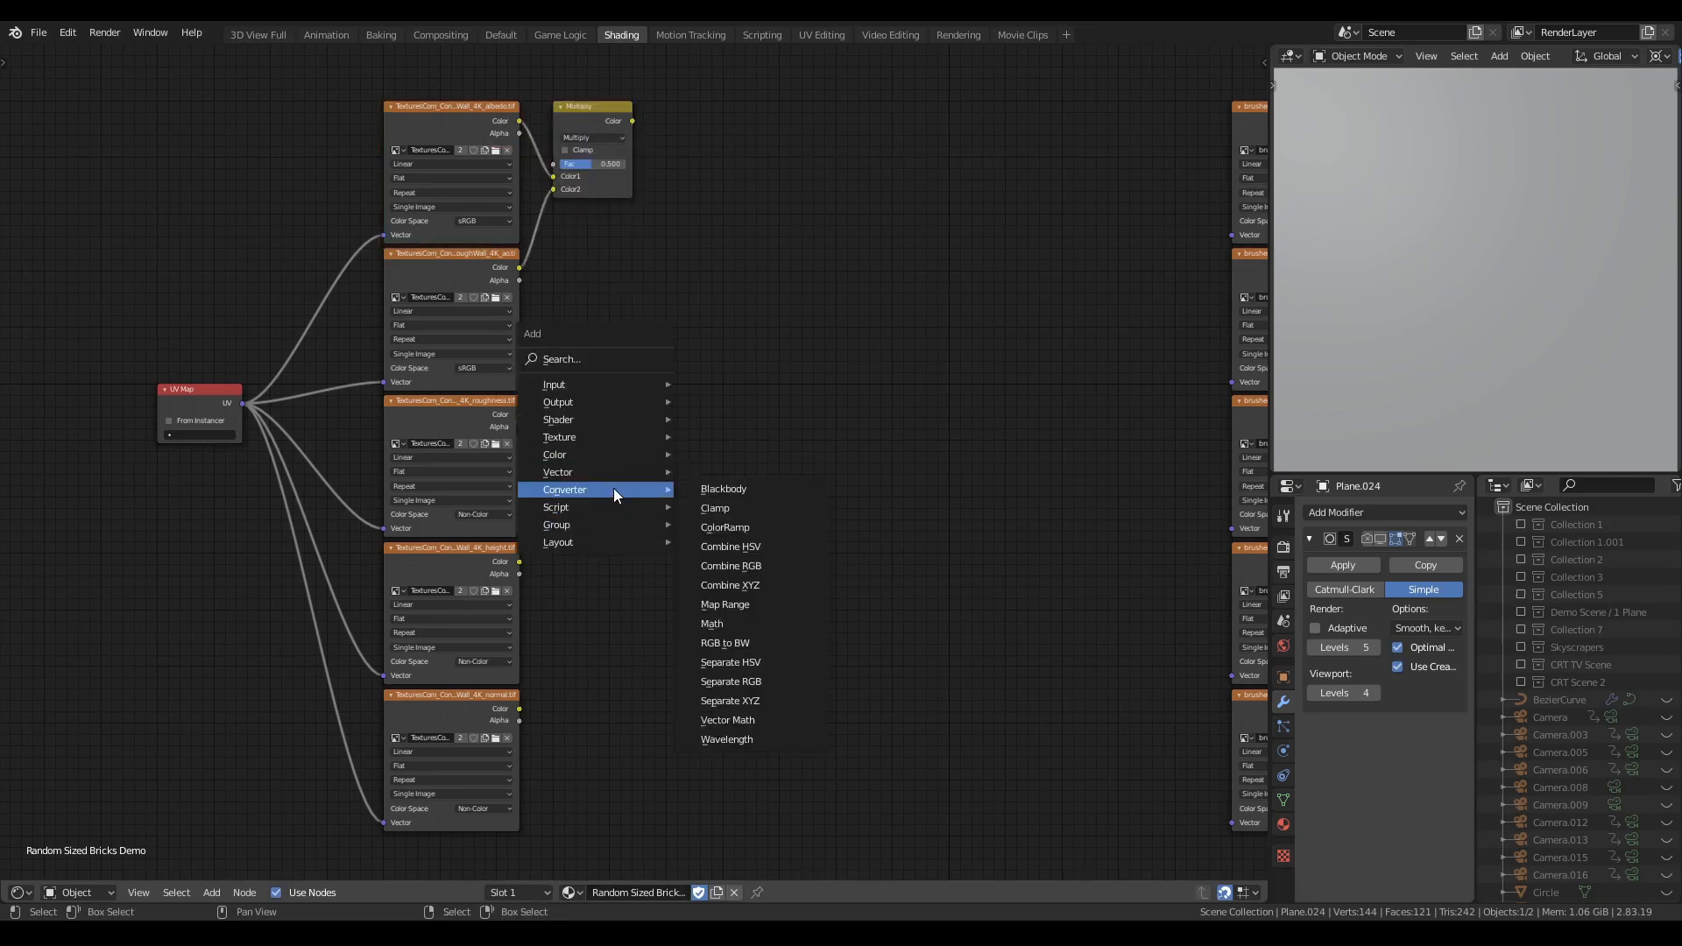
pyautogui.click(731, 682)
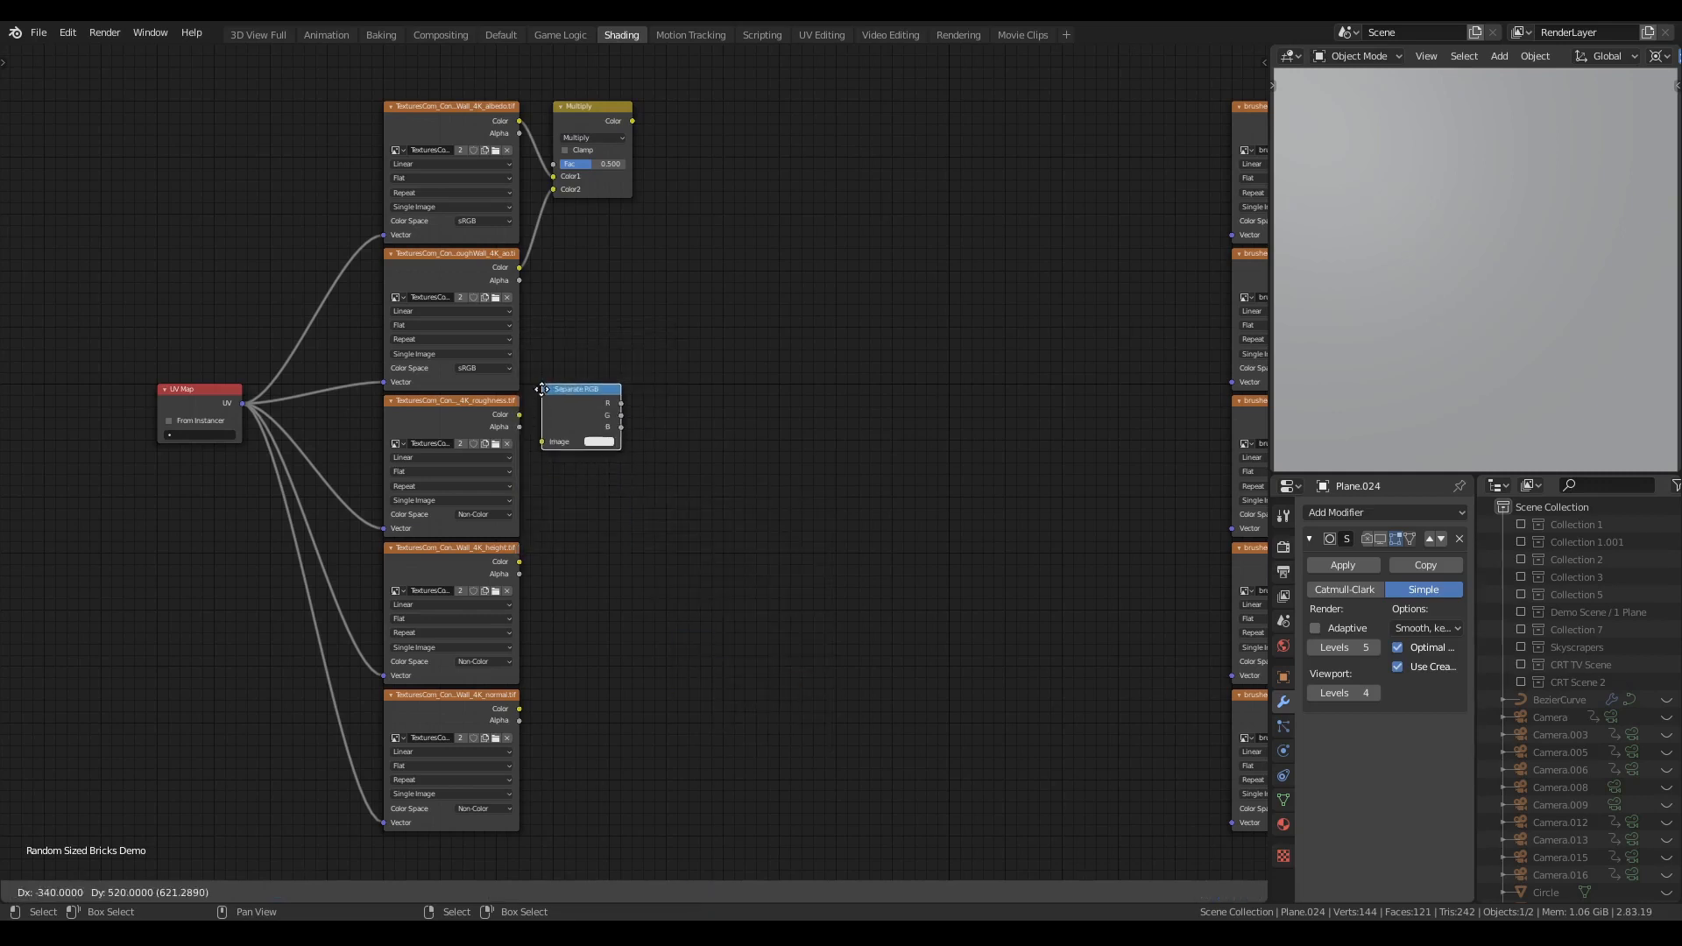
pyautogui.click(554, 400)
pyautogui.moveTo(520, 414); pyautogui.dragTo(553, 452)
pyautogui.hotkey('shift', 'd')
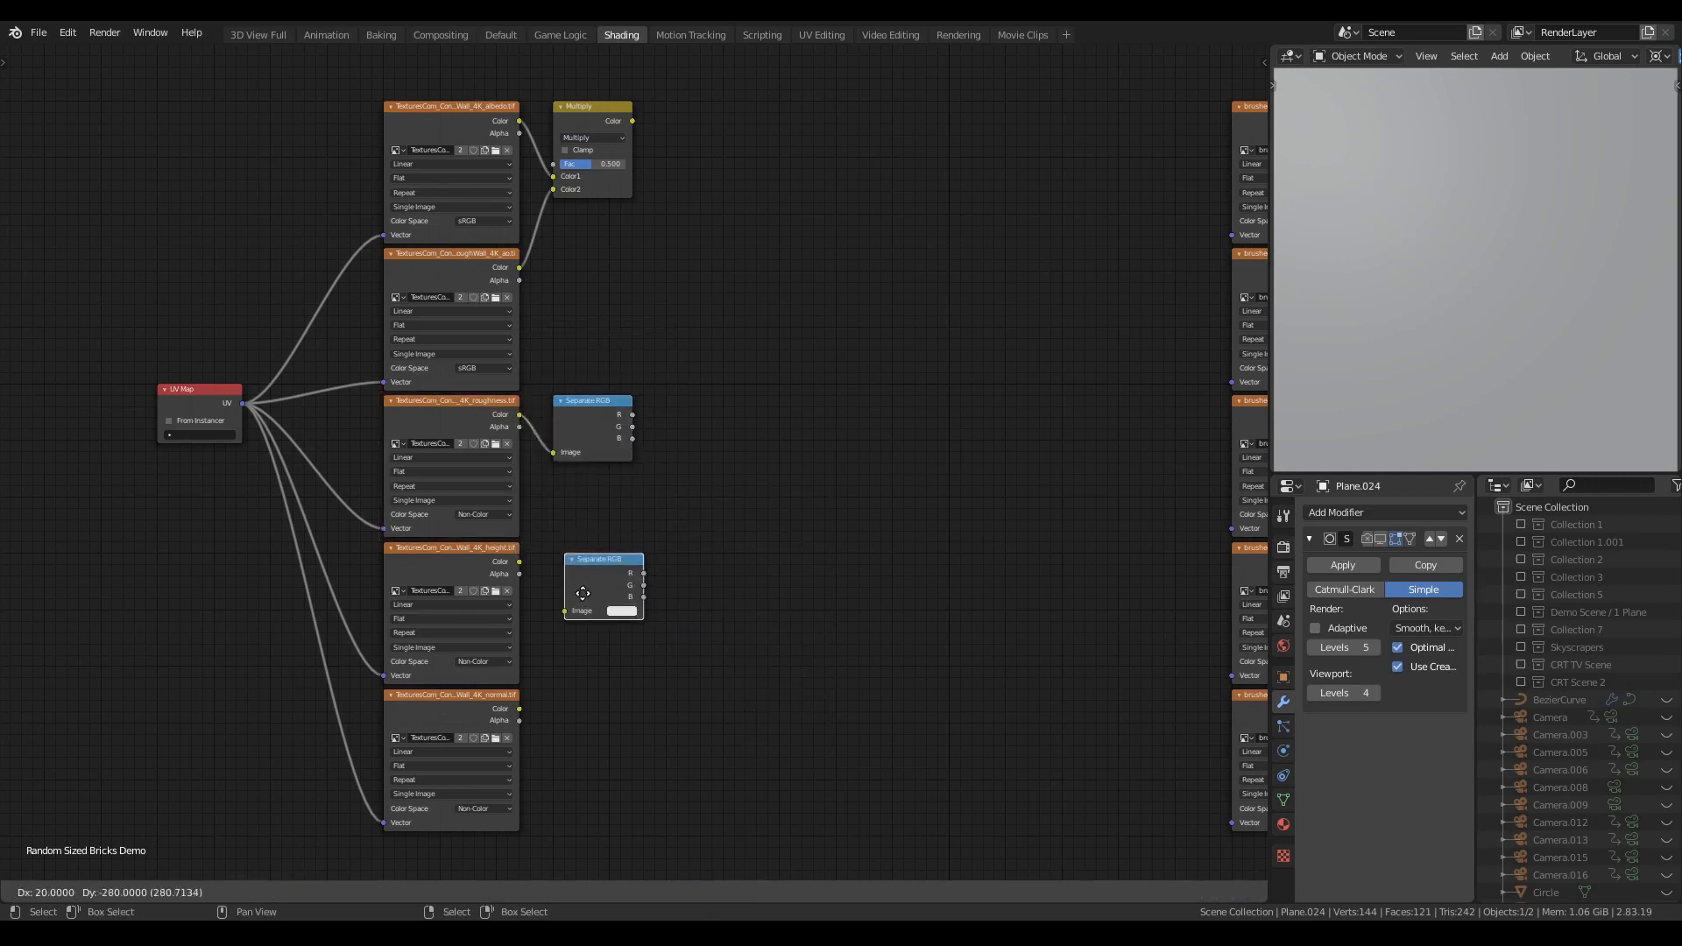
pyautogui.click(574, 578)
pyautogui.moveTo(519, 562); pyautogui.dragTo(552, 599)
pyautogui.click(662, 657)
# - Move the UV Map node away from the textures and route its links through one reroute placed close to the texture inputs
pyautogui.moveTo(694, 703); pyautogui.dragTo(877, 634, button='middle')
pyautogui.moveTo(499, 488); pyautogui.dragTo(503, 564, button='middle')
pyautogui.moveTo(372, 427); pyautogui.dragTo(199, 413)
pyautogui.keyDown('shift'); pyautogui.moveTo(348, 695); pyautogui.dragTo(350, 677, button='right'); pyautogui.keyUp('shift')
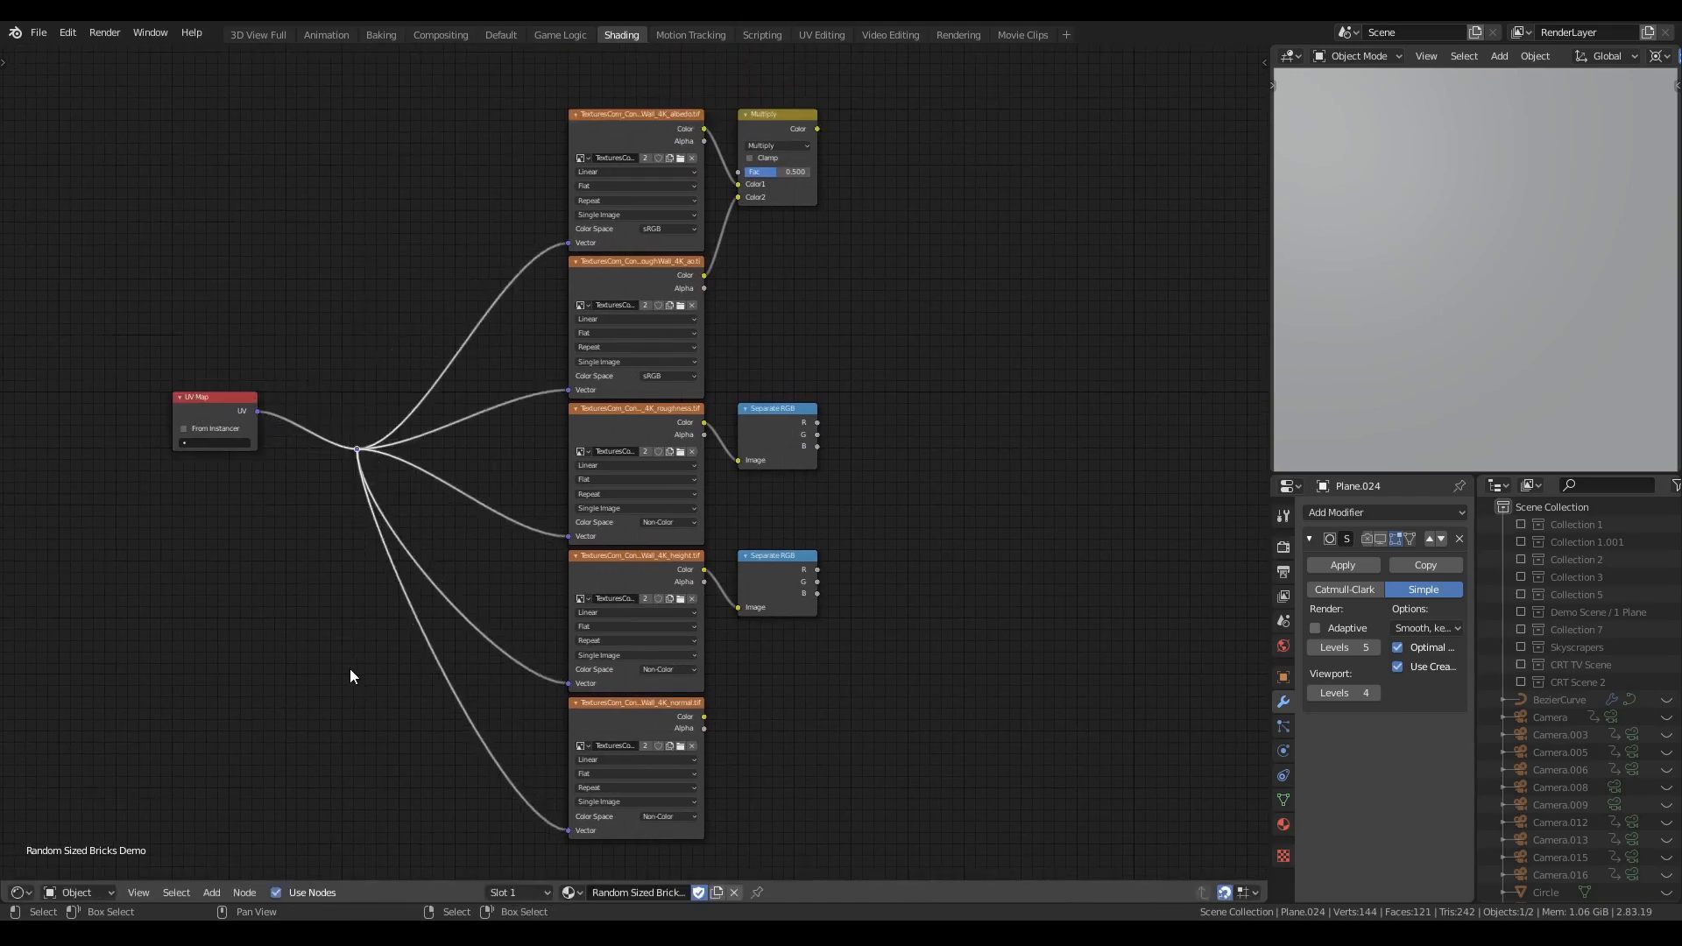
pyautogui.press('g')
pyautogui.click(511, 621)
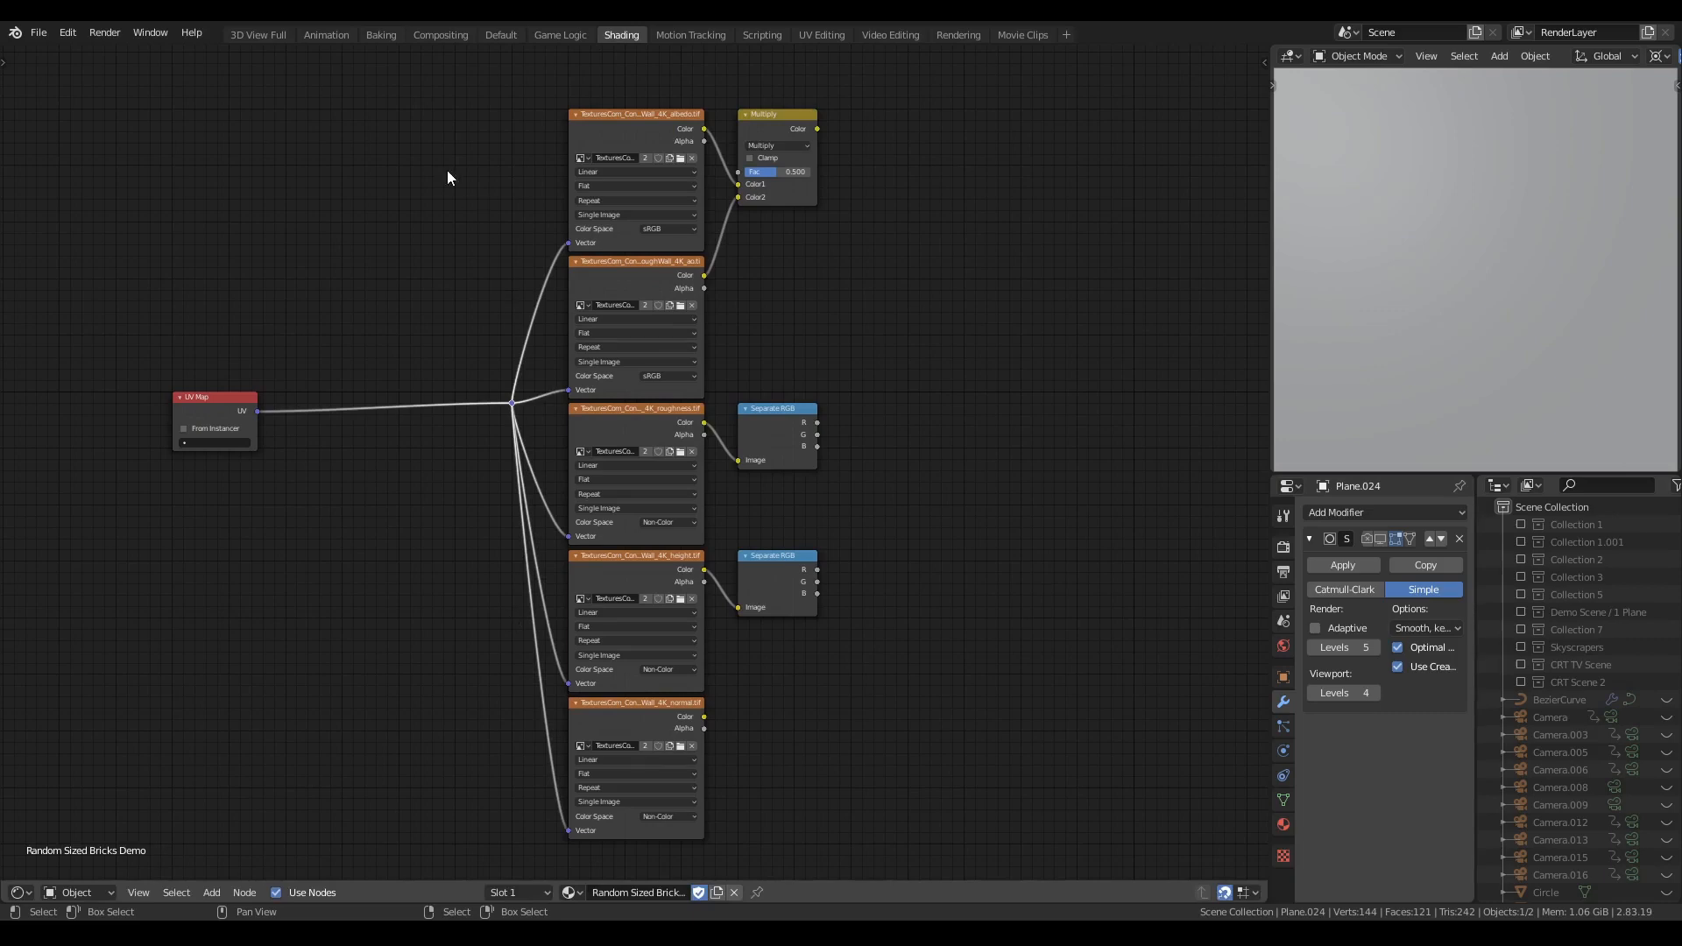
# - Group the RoughWall textures with the reroute, Multiply and Separate RGB nodes, and spread out the group's input, output and reroute nodes
pyautogui.moveTo(432, 146); pyautogui.dragTo(1076, 855)
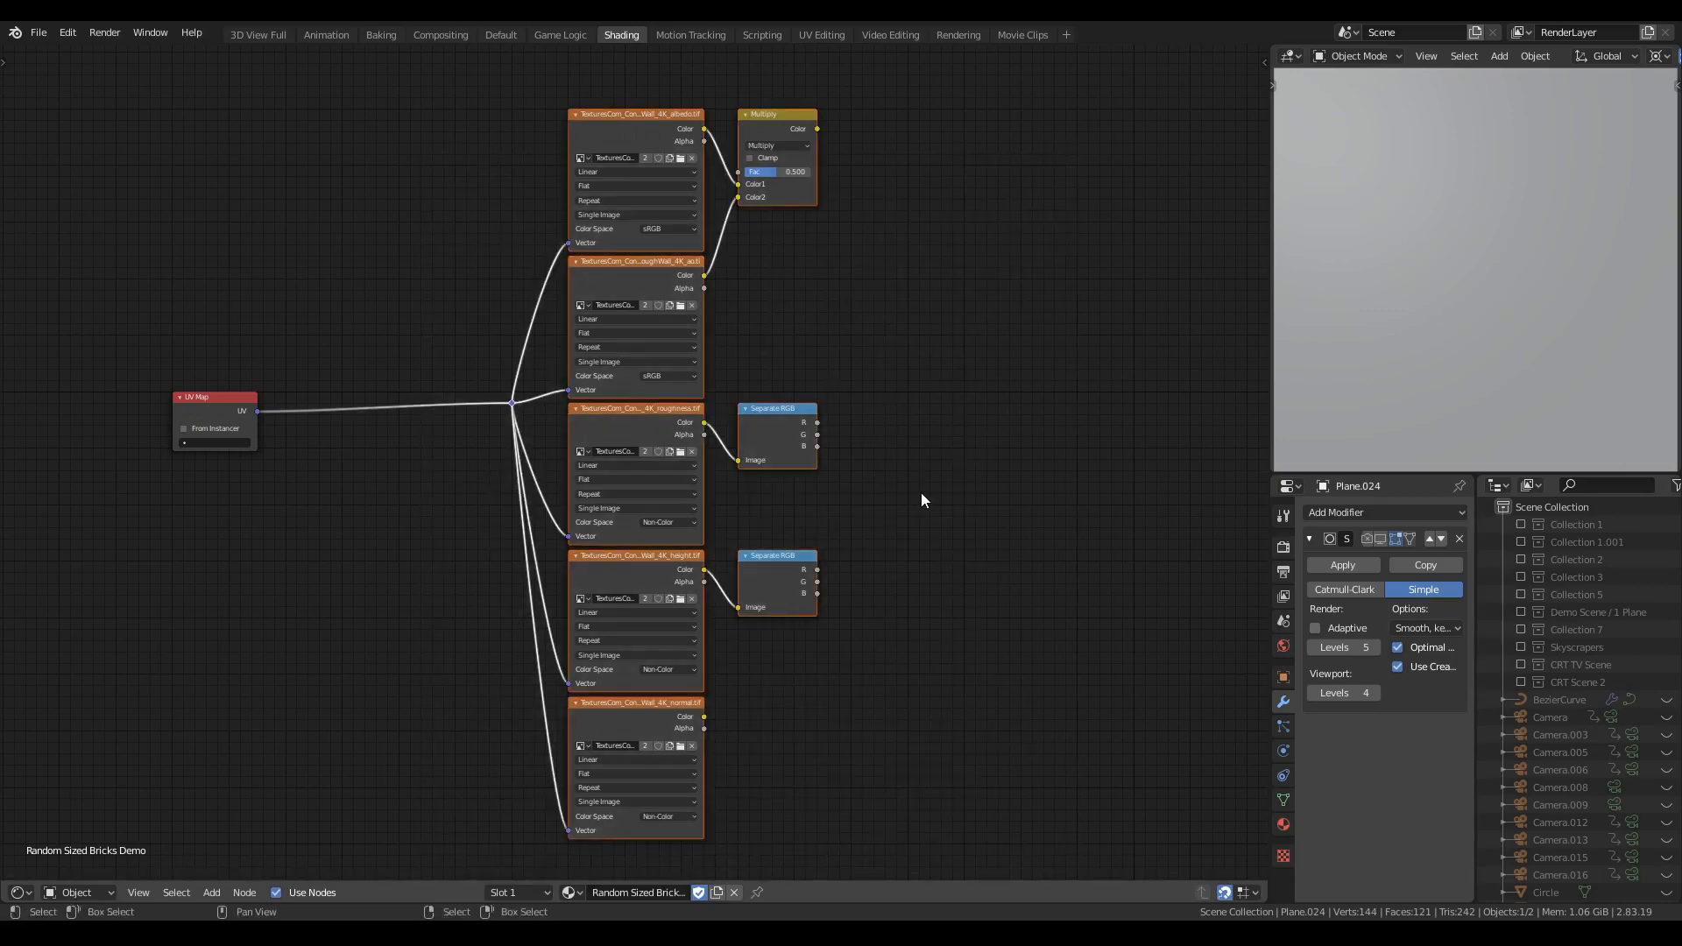
pyautogui.hotkey('ctrl', 'g')
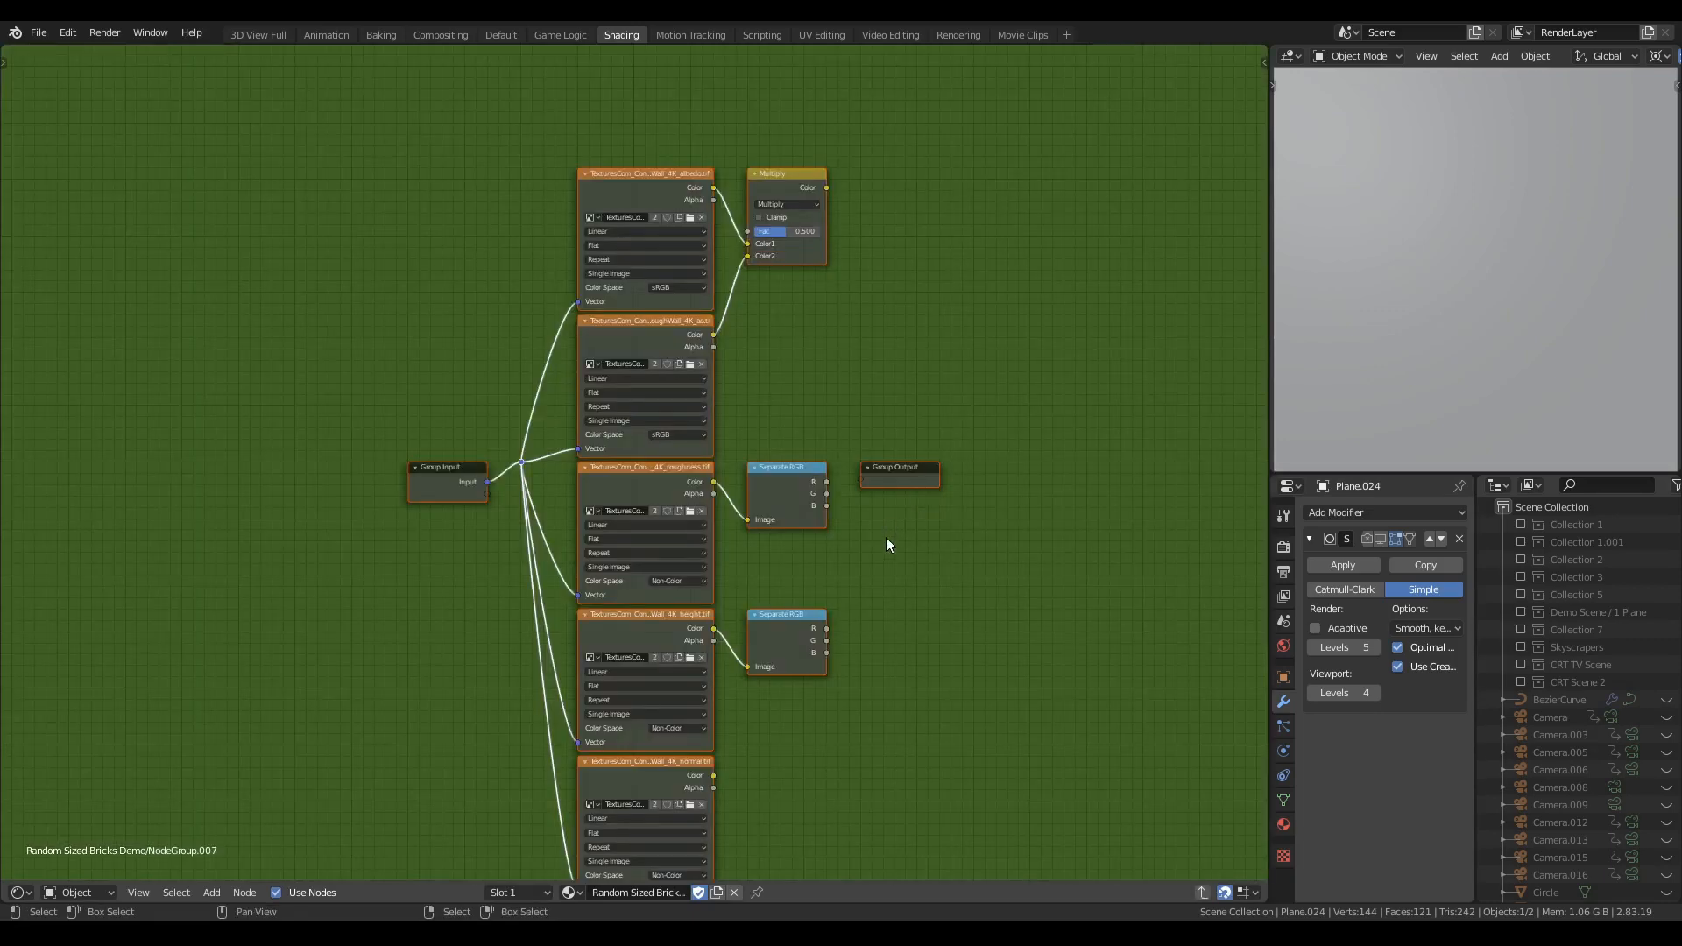
pyautogui.moveTo(886, 538); pyautogui.dragTo(814, 515, button='middle')
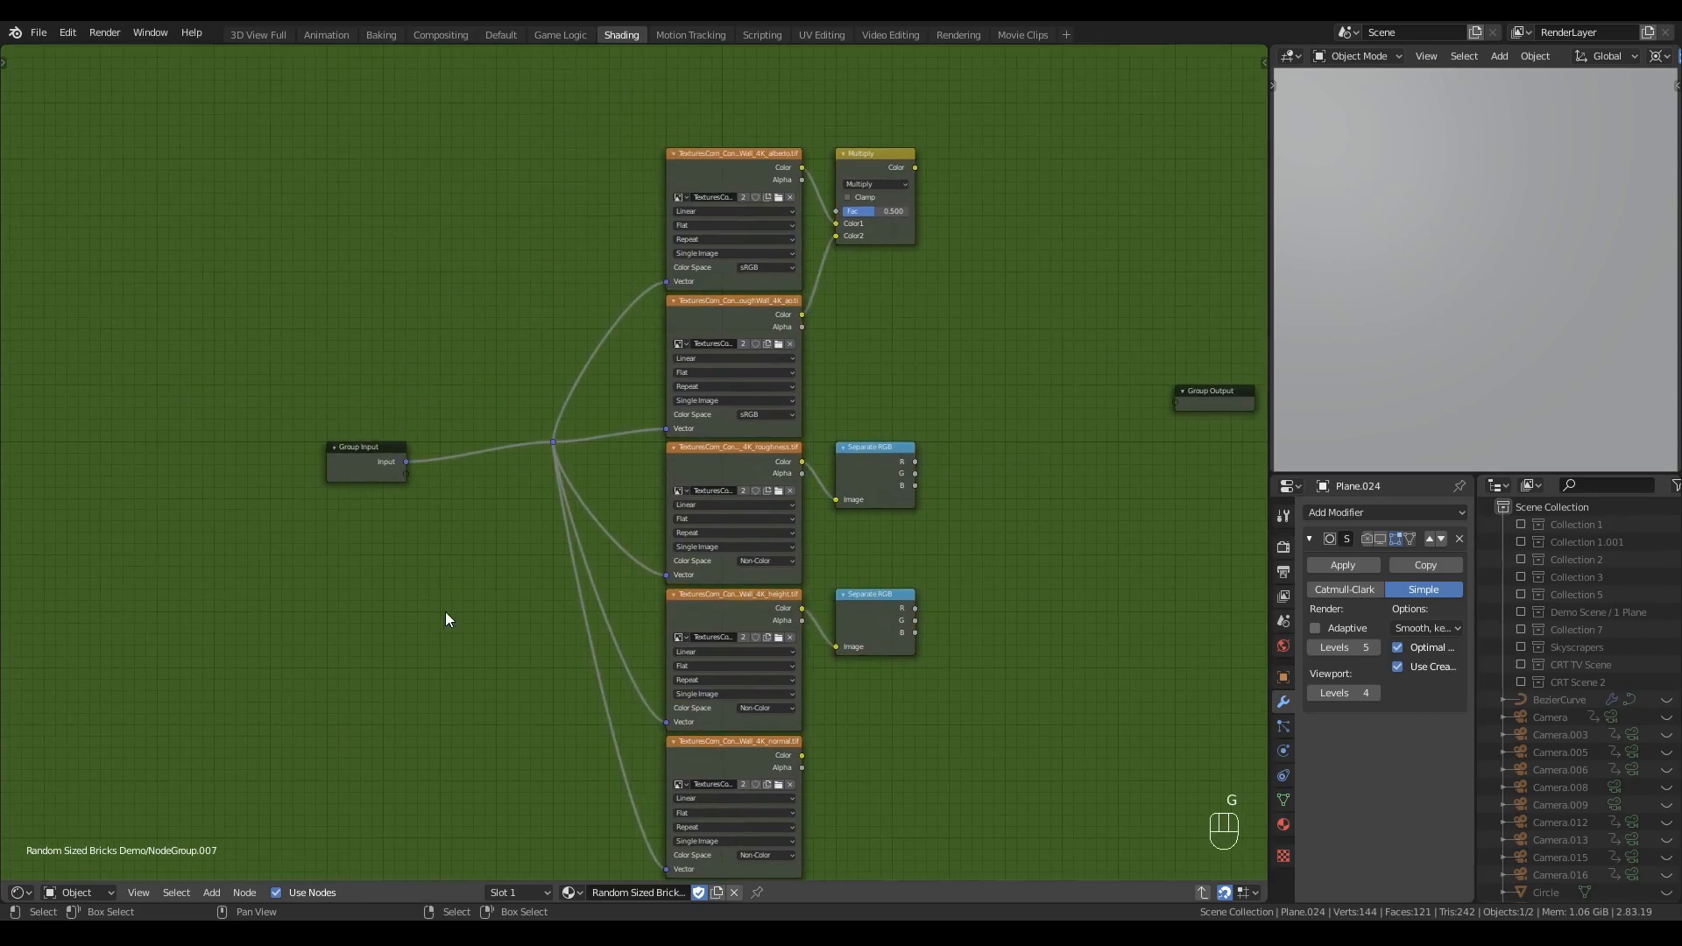
pyautogui.click(143, 467)
pyautogui.moveTo(484, 639); pyautogui.dragTo(481, 594, button='middle')
pyautogui.press('g')
pyautogui.click(521, 610)
pyautogui.moveTo(143, 413); pyautogui.dragTo(143, 447)
pyautogui.click(312, 590)
# - Insert a Vector Math node between Group Input and the reroute, set to Multiply with vector values 1, 1, 0
pyautogui.hotkey('shift', 'a')
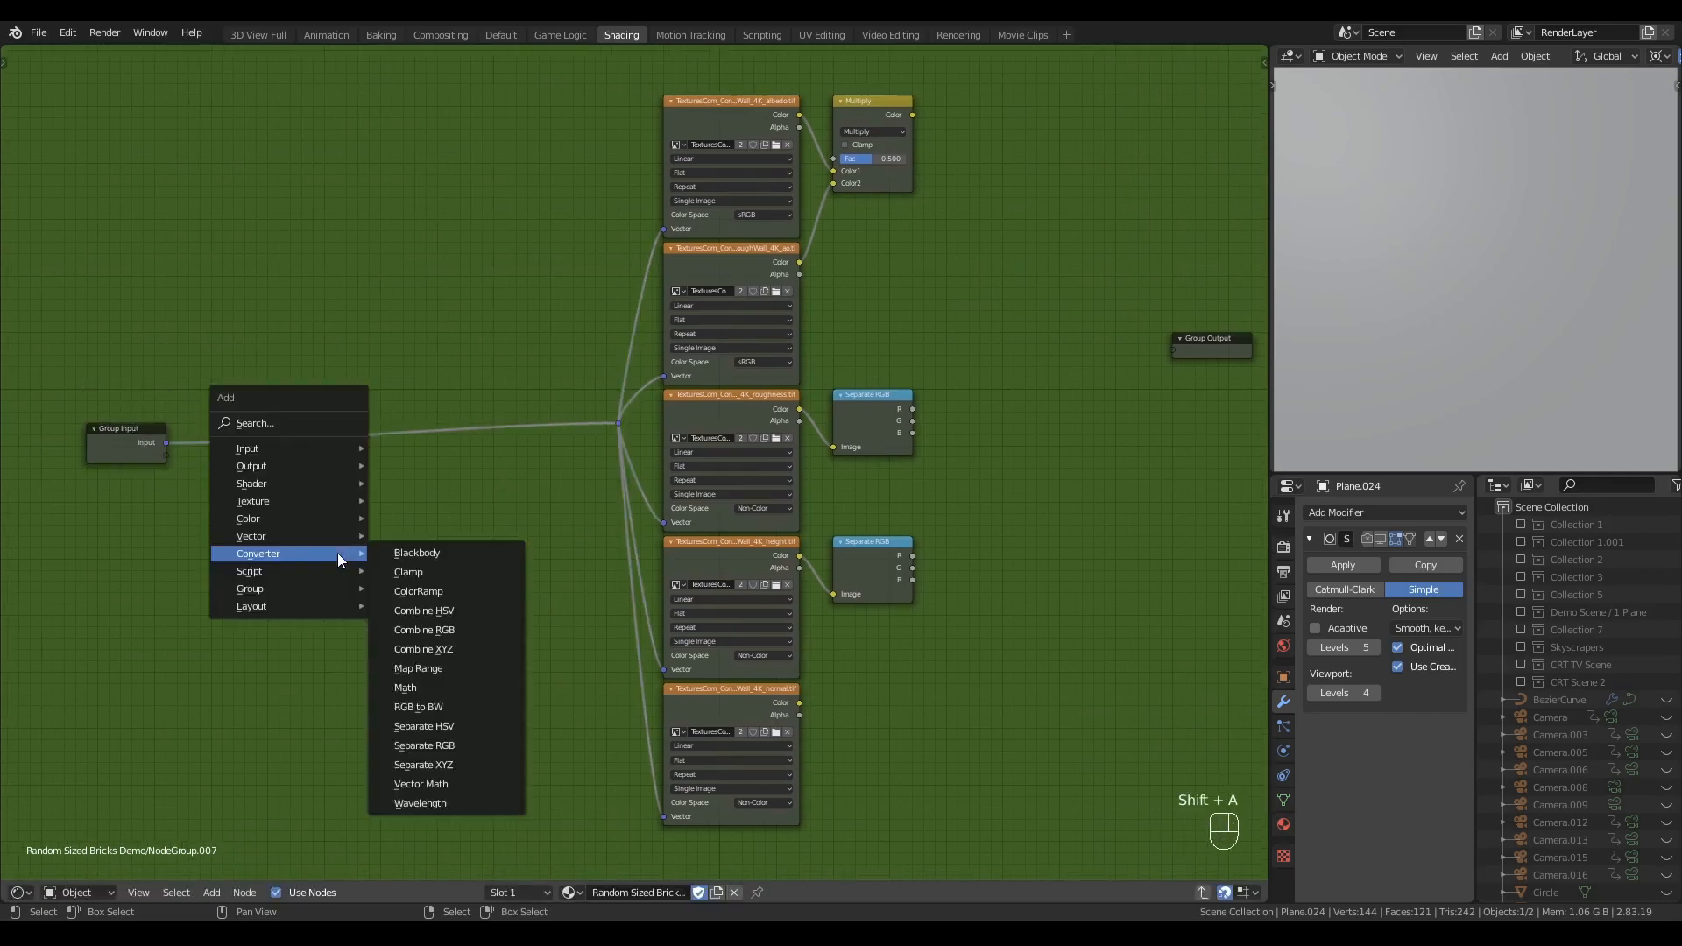
pyautogui.press('q')
pyautogui.click(431, 596)
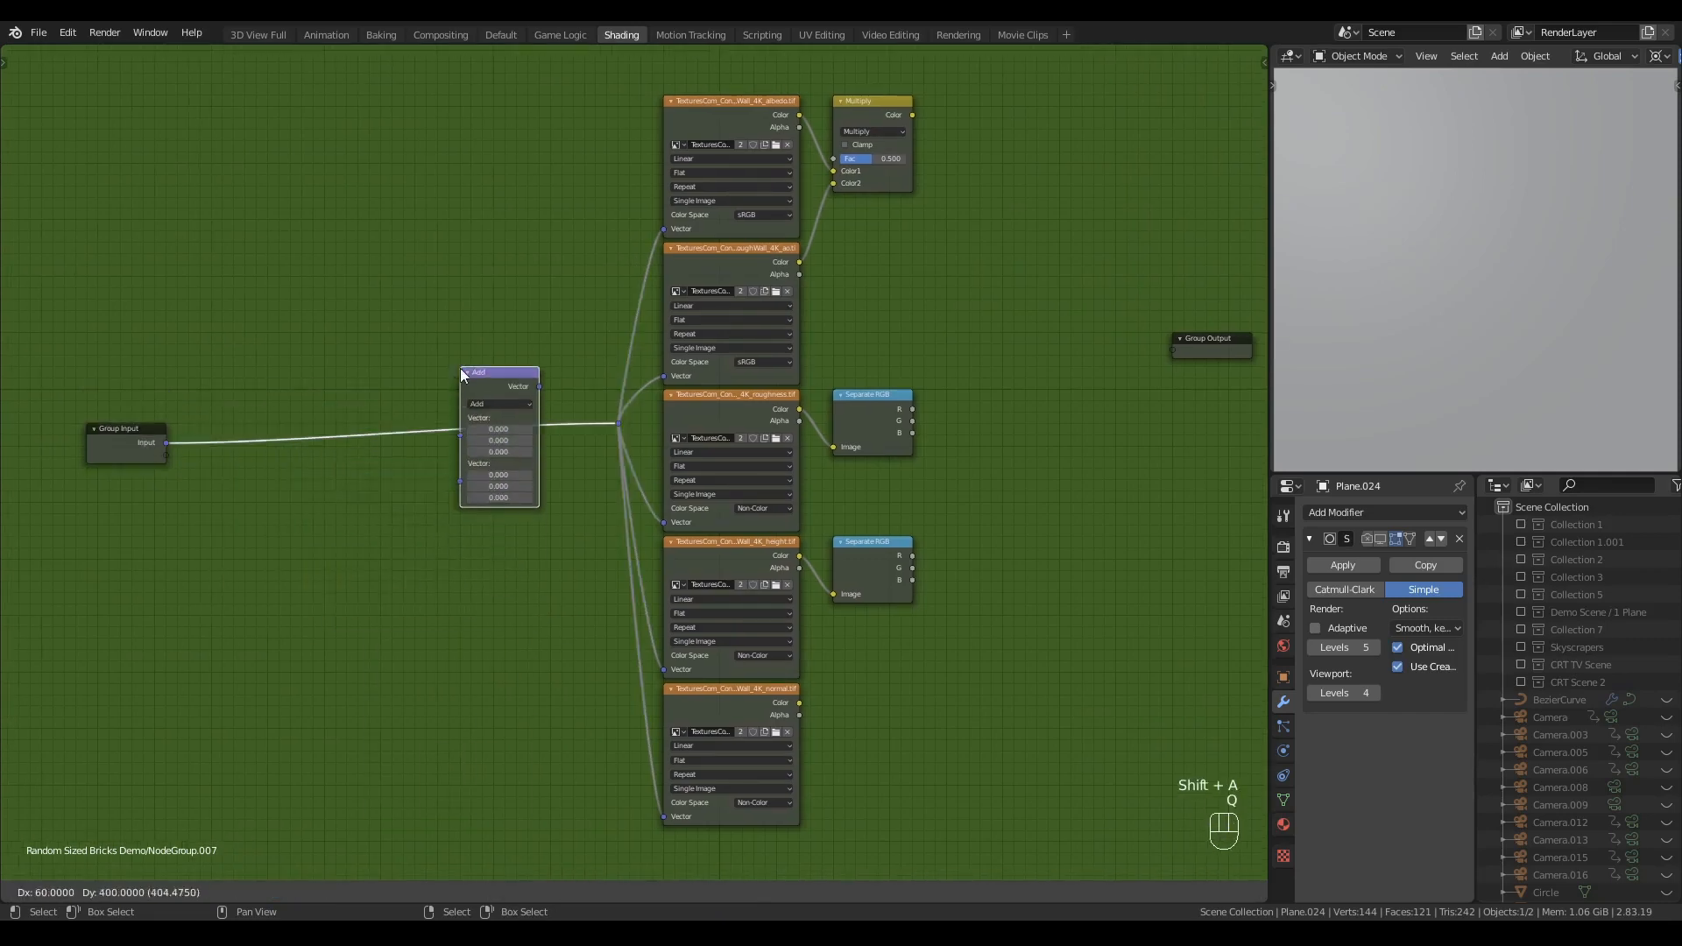
pyautogui.click(464, 375)
pyautogui.moveTo(493, 377); pyautogui.dragTo(527, 401)
pyautogui.click(517, 433)
pyautogui.click(517, 456)
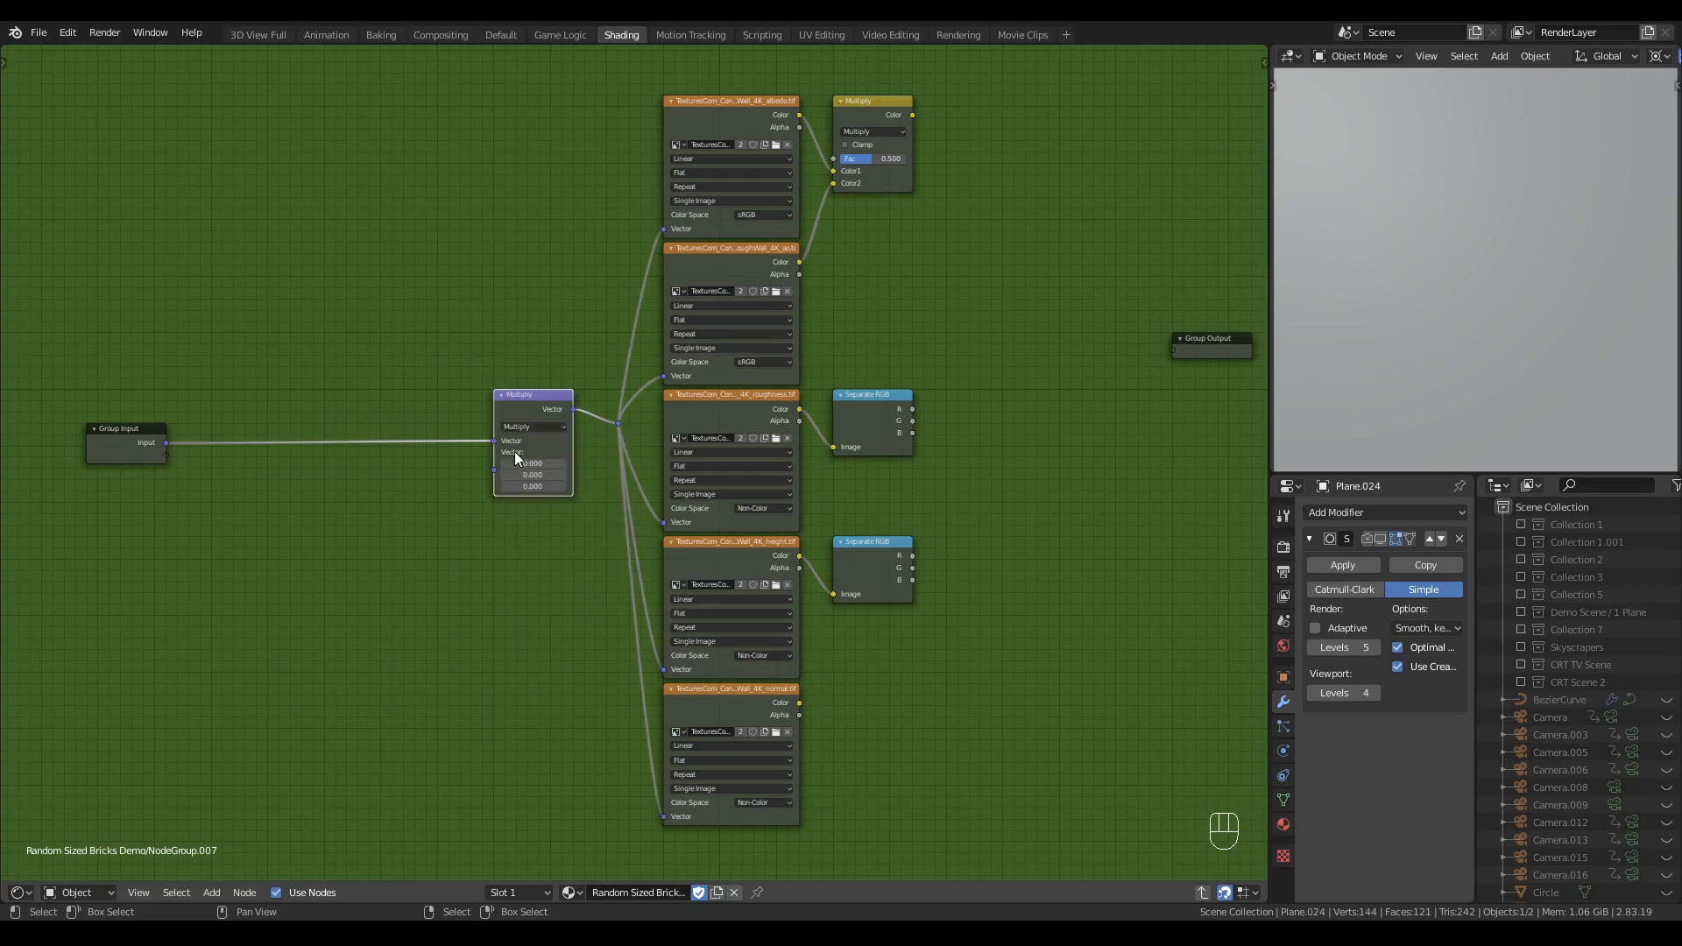
pyautogui.press('Return')
# - Dissolve the reroute so Vector Multiply feeds the textures directly, and move the Group Input node closer to it
pyautogui.click(619, 424)
pyautogui.hotkey('ctrl', 'x')
pyautogui.click(531, 403)
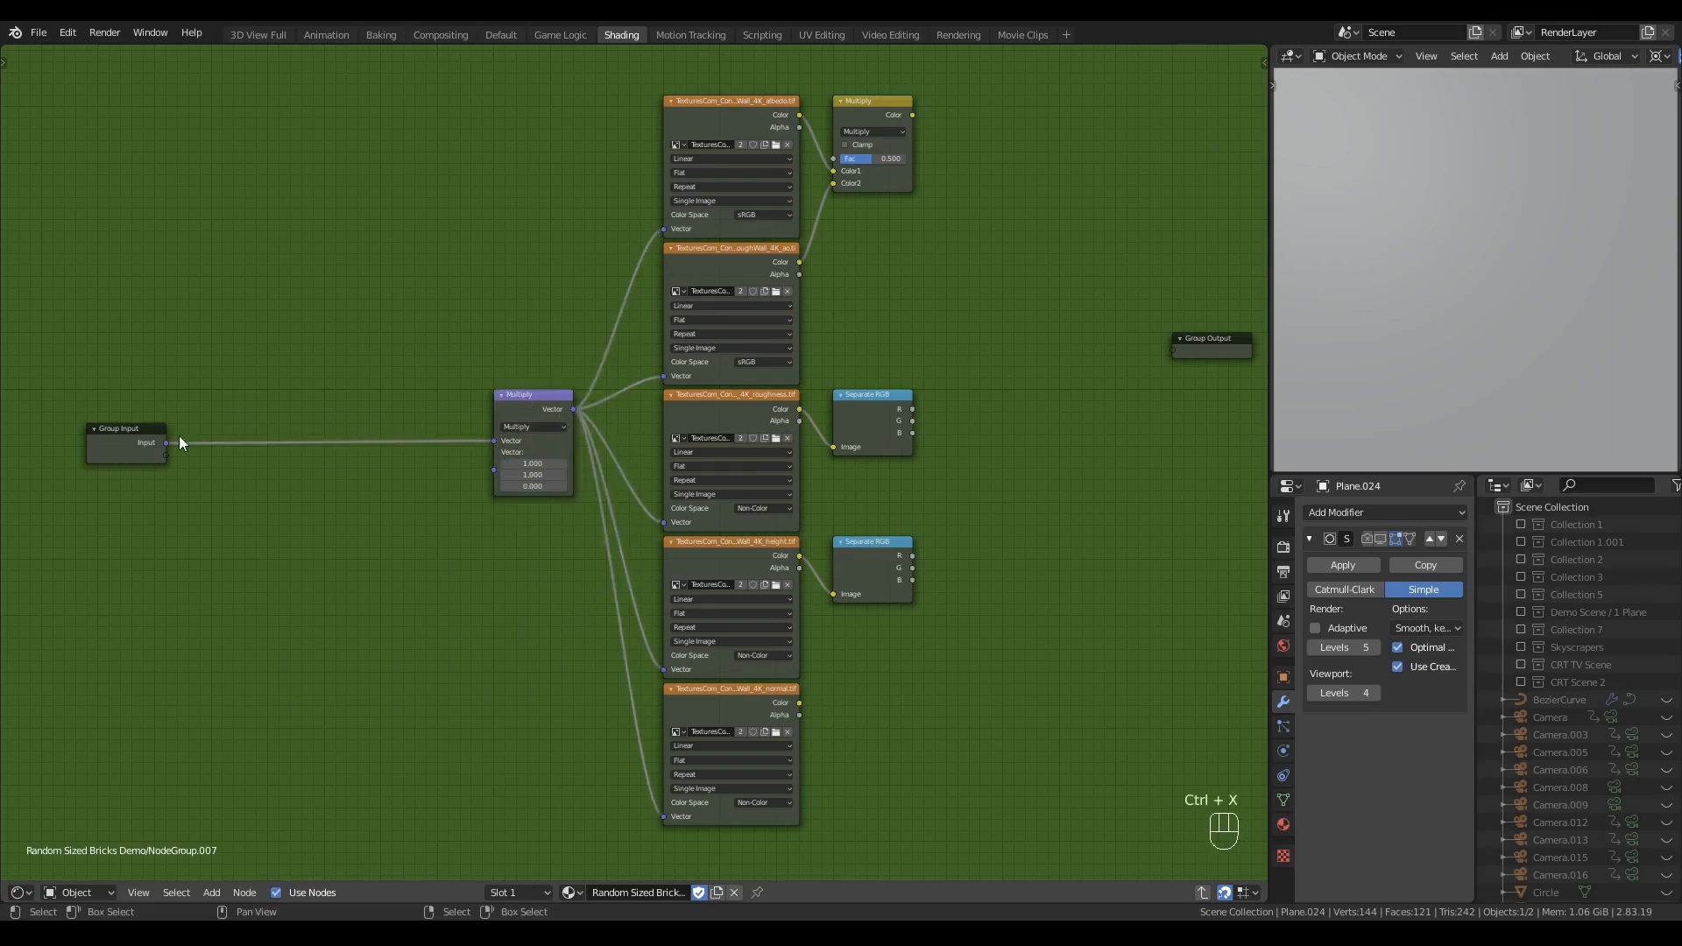
pyautogui.moveTo(122, 447); pyautogui.dragTo(357, 436)
pyautogui.click(533, 404)
pyautogui.scroll(4, 503, 579)
pyautogui.moveTo(503, 580); pyautogui.dragTo(623, 525, button='middle')
pyautogui.moveTo(552, 402); pyautogui.dragTo(446, 393)
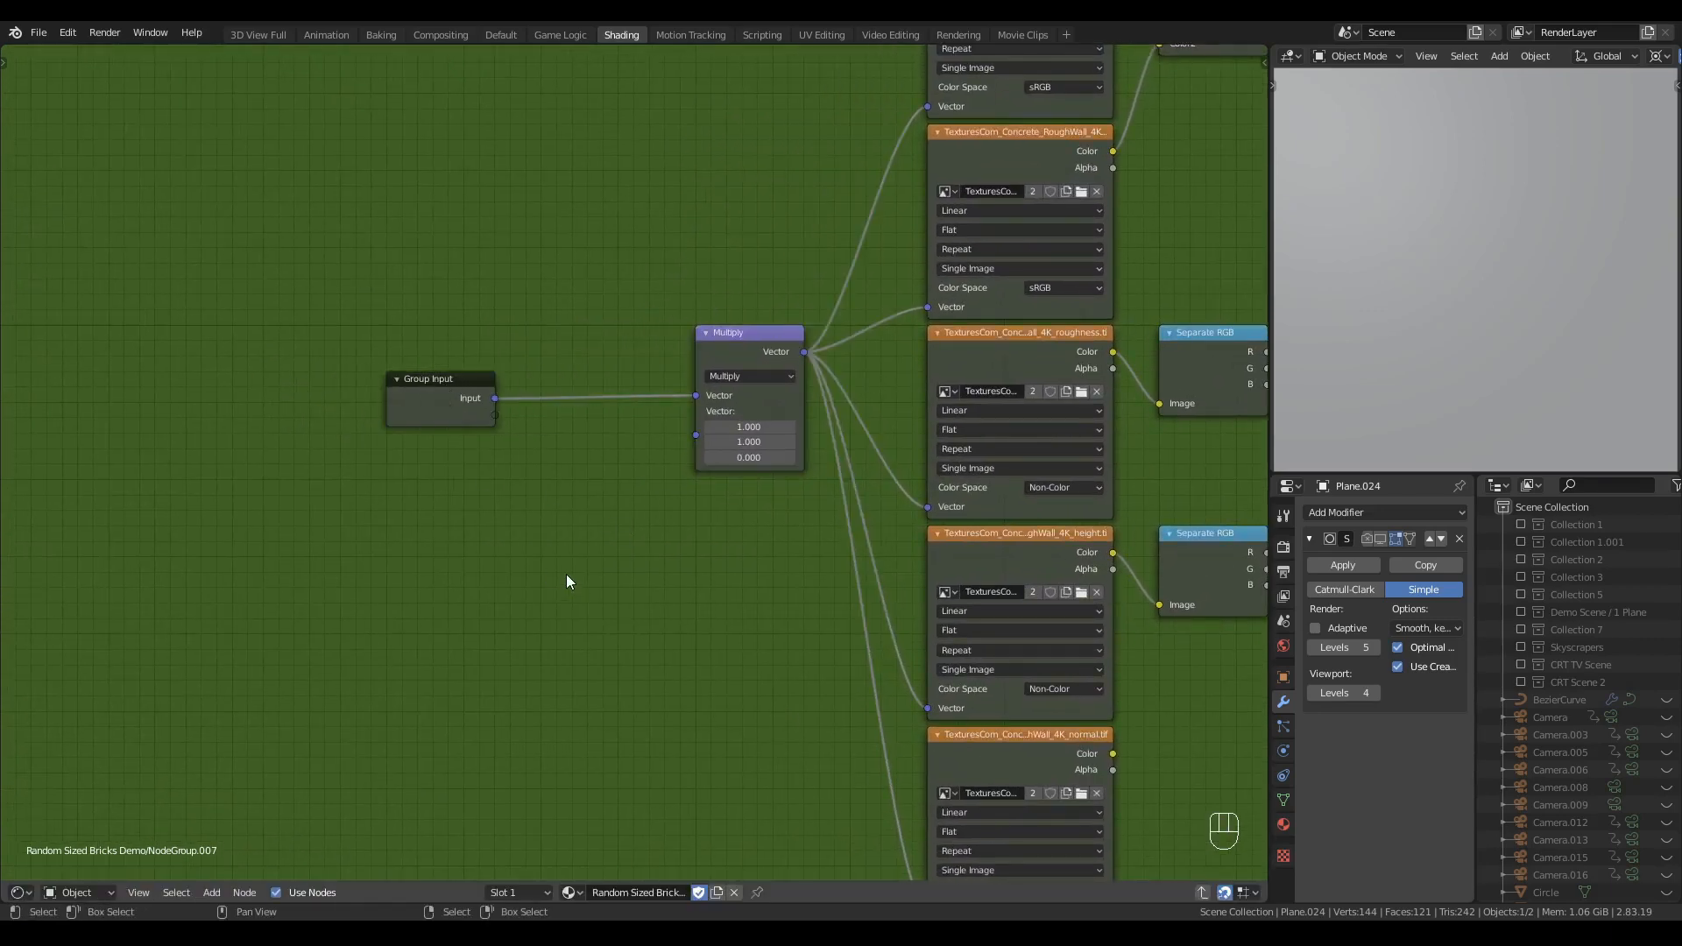
# - Add a Combine XYZ node driven in X and Y by one new group input, feeding the Vector Multiply's second vector
pyautogui.hotkey('shift', 'a')
pyautogui.moveTo(548, 572)
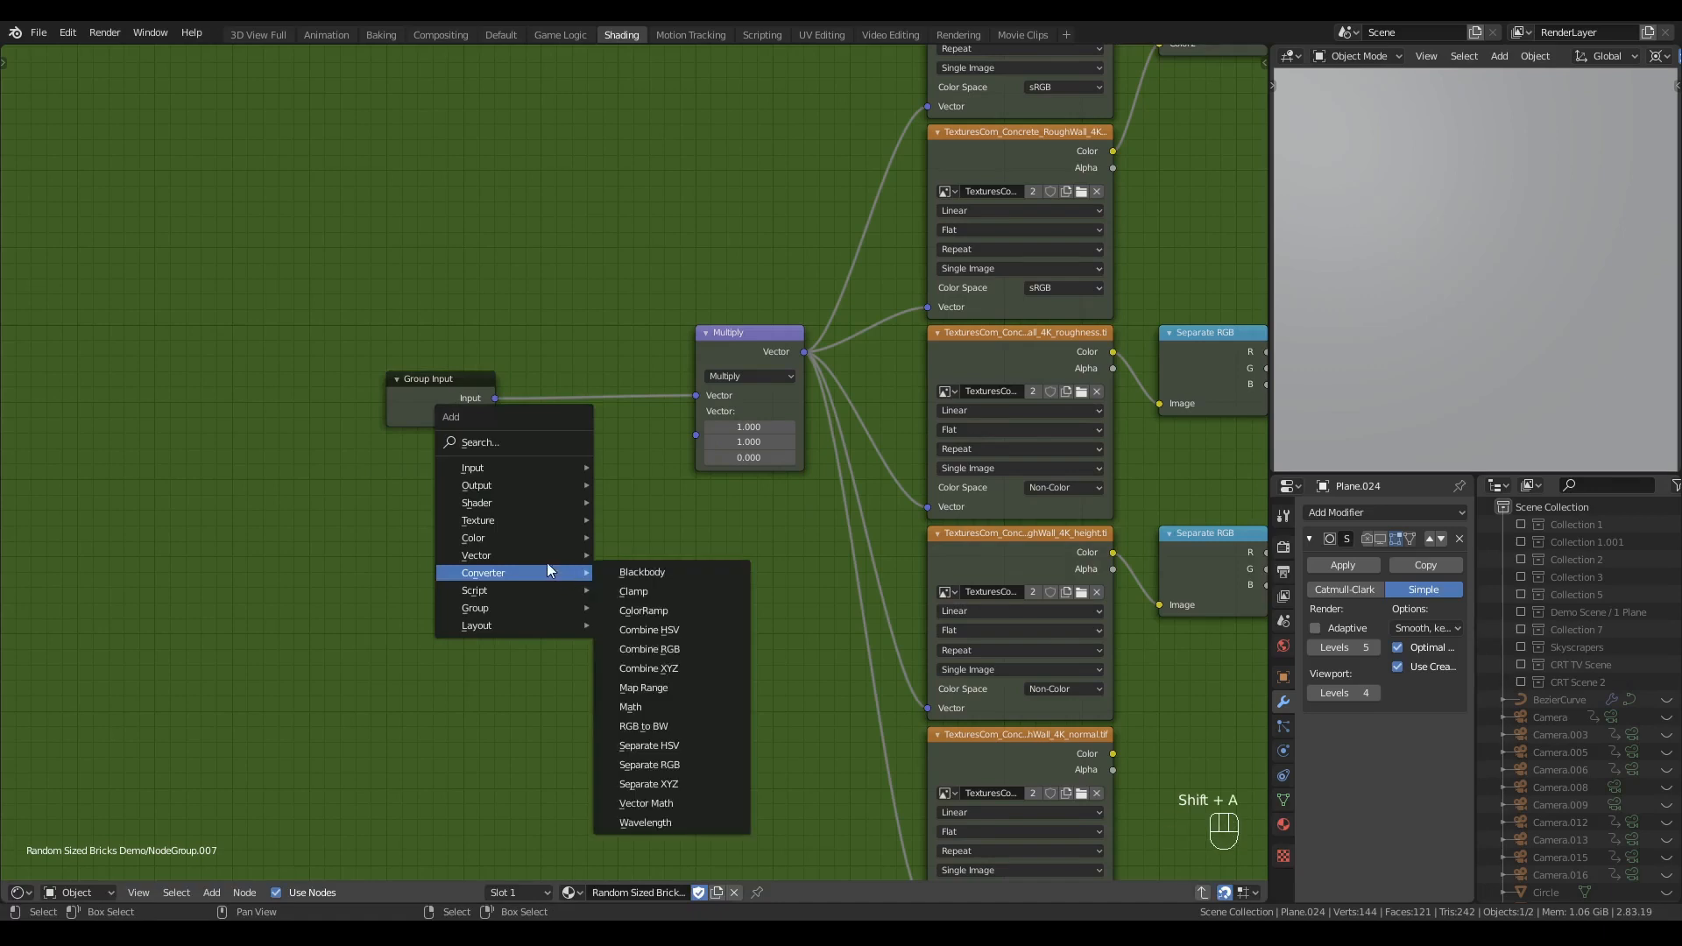
pyautogui.click(648, 669)
pyautogui.click(545, 418)
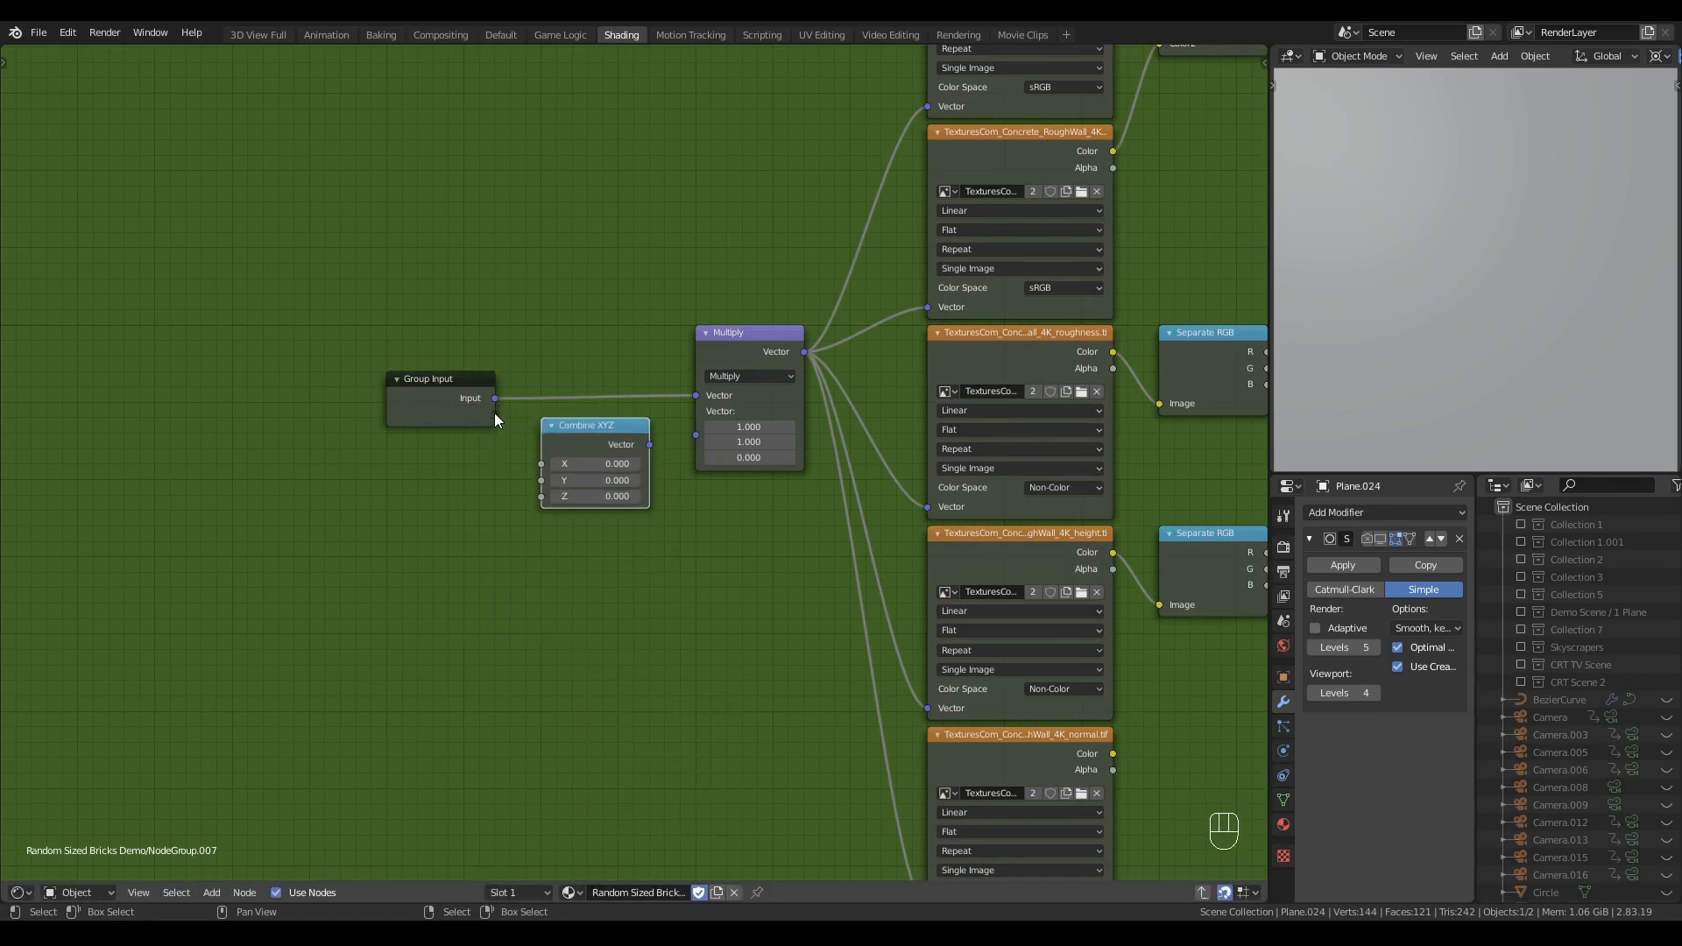
pyautogui.moveTo(495, 419); pyautogui.dragTo(545, 467)
pyautogui.moveTo(496, 415); pyautogui.dragTo(540, 481)
pyautogui.moveTo(648, 443); pyautogui.dragTo(596, 419)
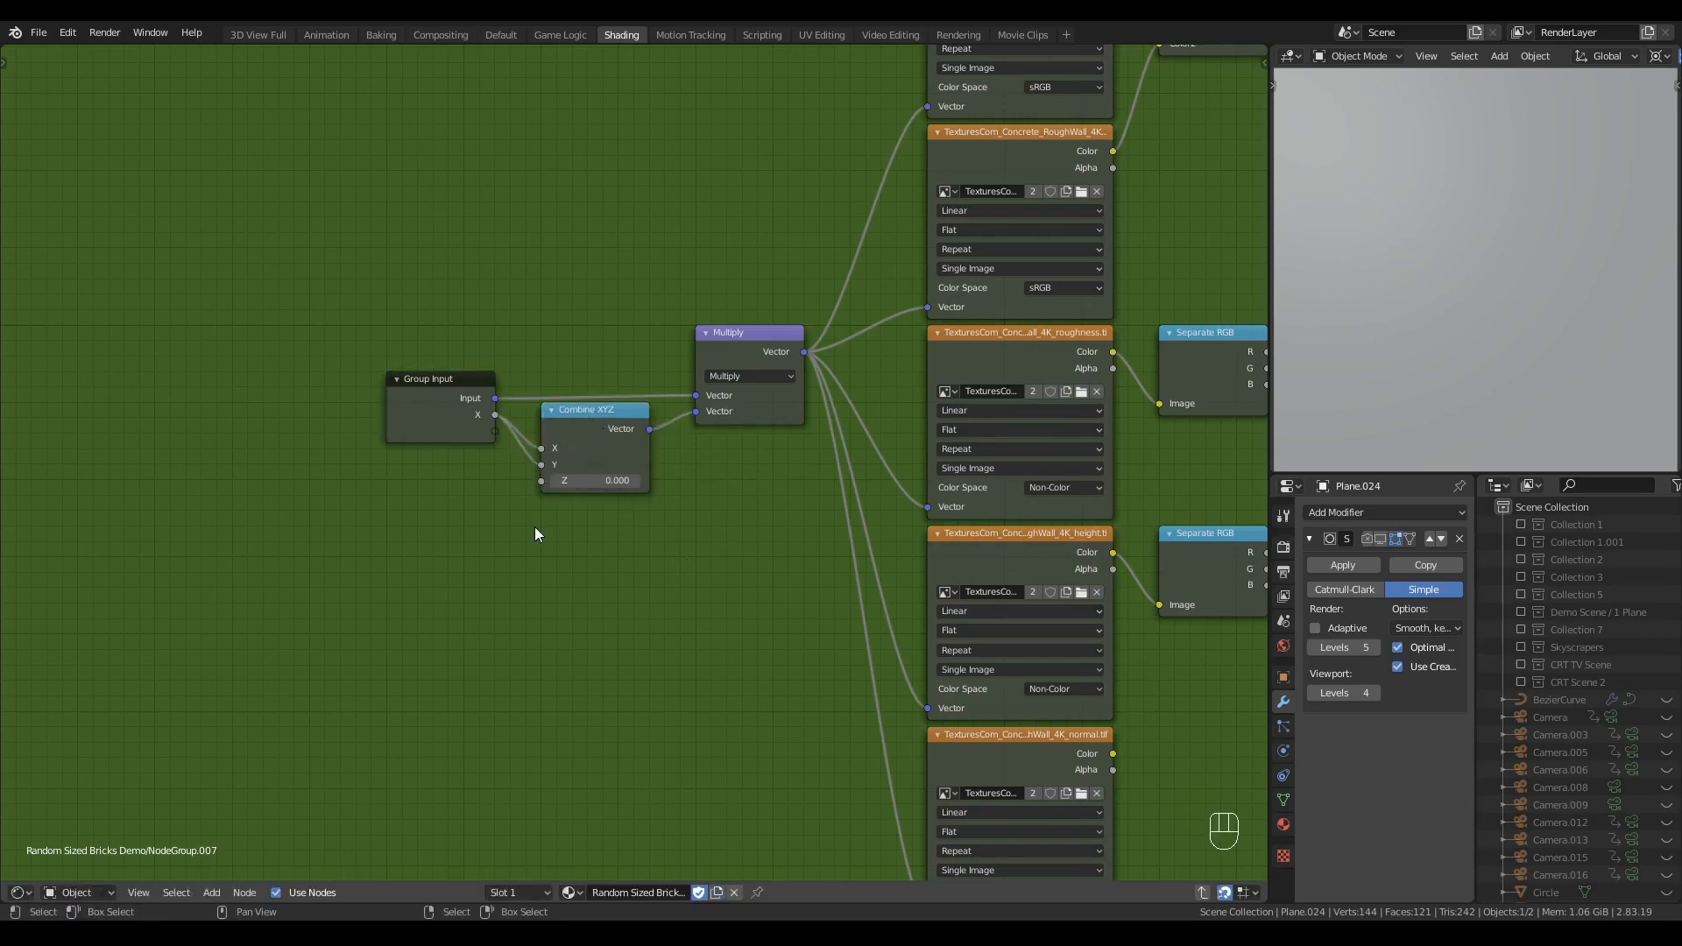
# - Connect the color Multiply result and the R channels of the roughness and height Separate RGB nodes to Group Output
pyautogui.press('Home')
pyautogui.moveTo(920, 489); pyautogui.dragTo(898, 552, button='middle')
pyautogui.moveTo(725, 131); pyautogui.dragTo(1007, 364)
pyautogui.moveTo(726, 424); pyautogui.dragTo(987, 381)
pyautogui.moveTo(725, 571); pyautogui.dragTo(995, 388)
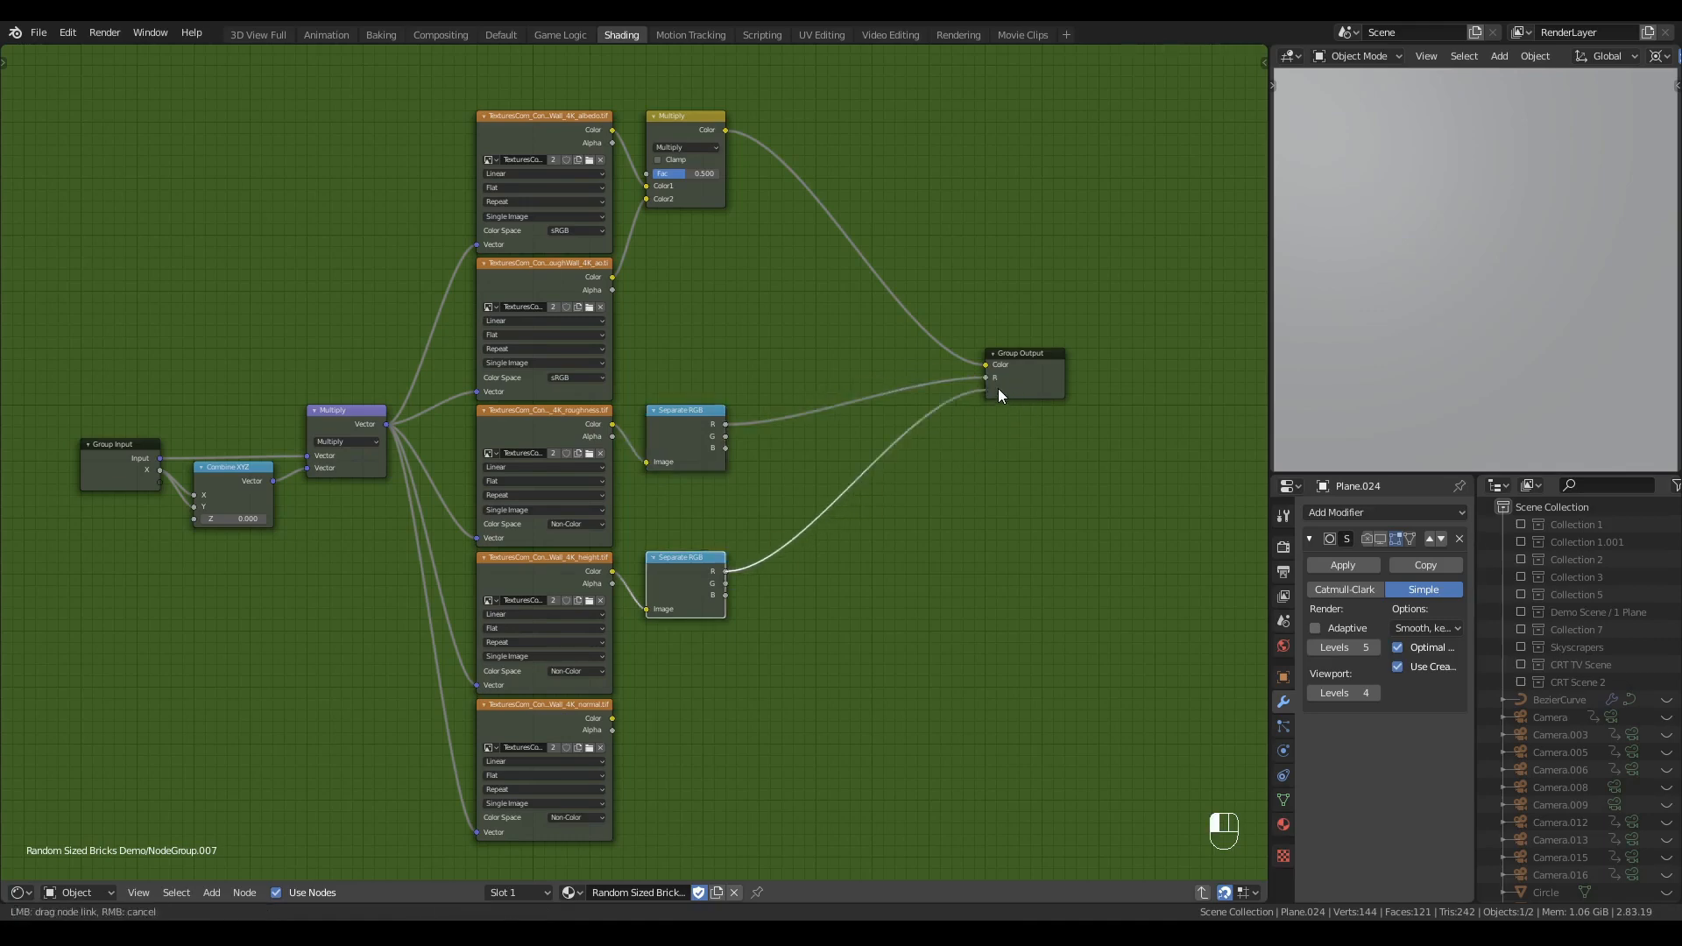
# - Insert a Fader node between the height's Separate RGB and Group Output, and connect the normal texture's Color to Group Output
pyautogui.press('q')
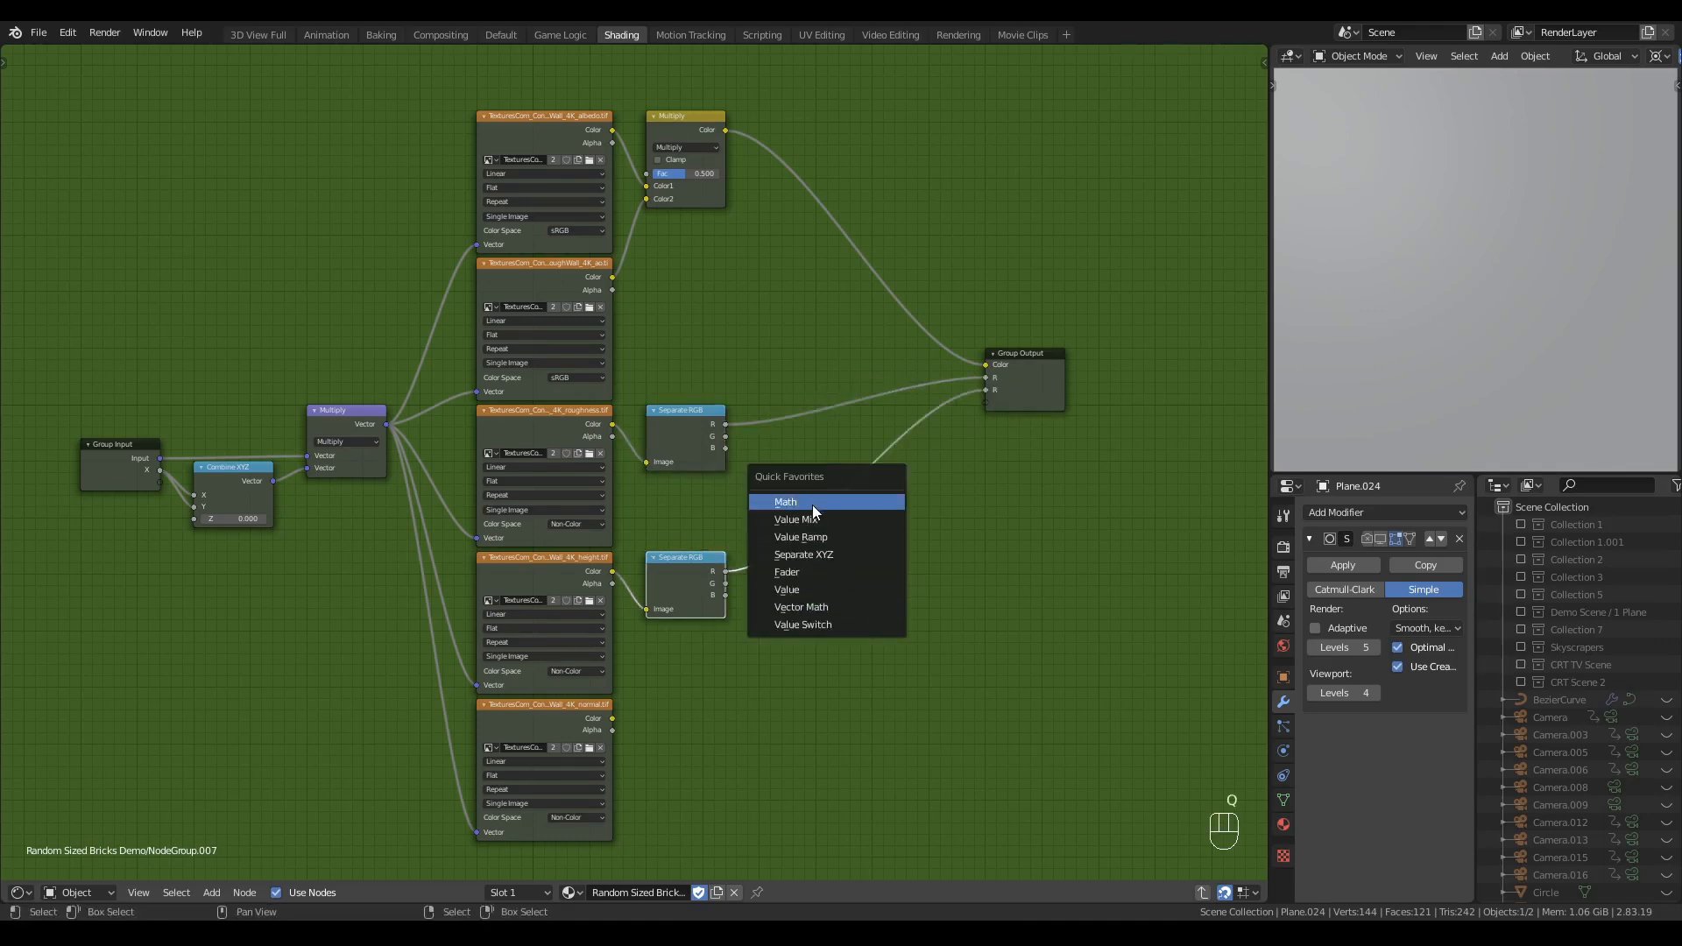
pyautogui.click(813, 572)
pyautogui.click(792, 564)
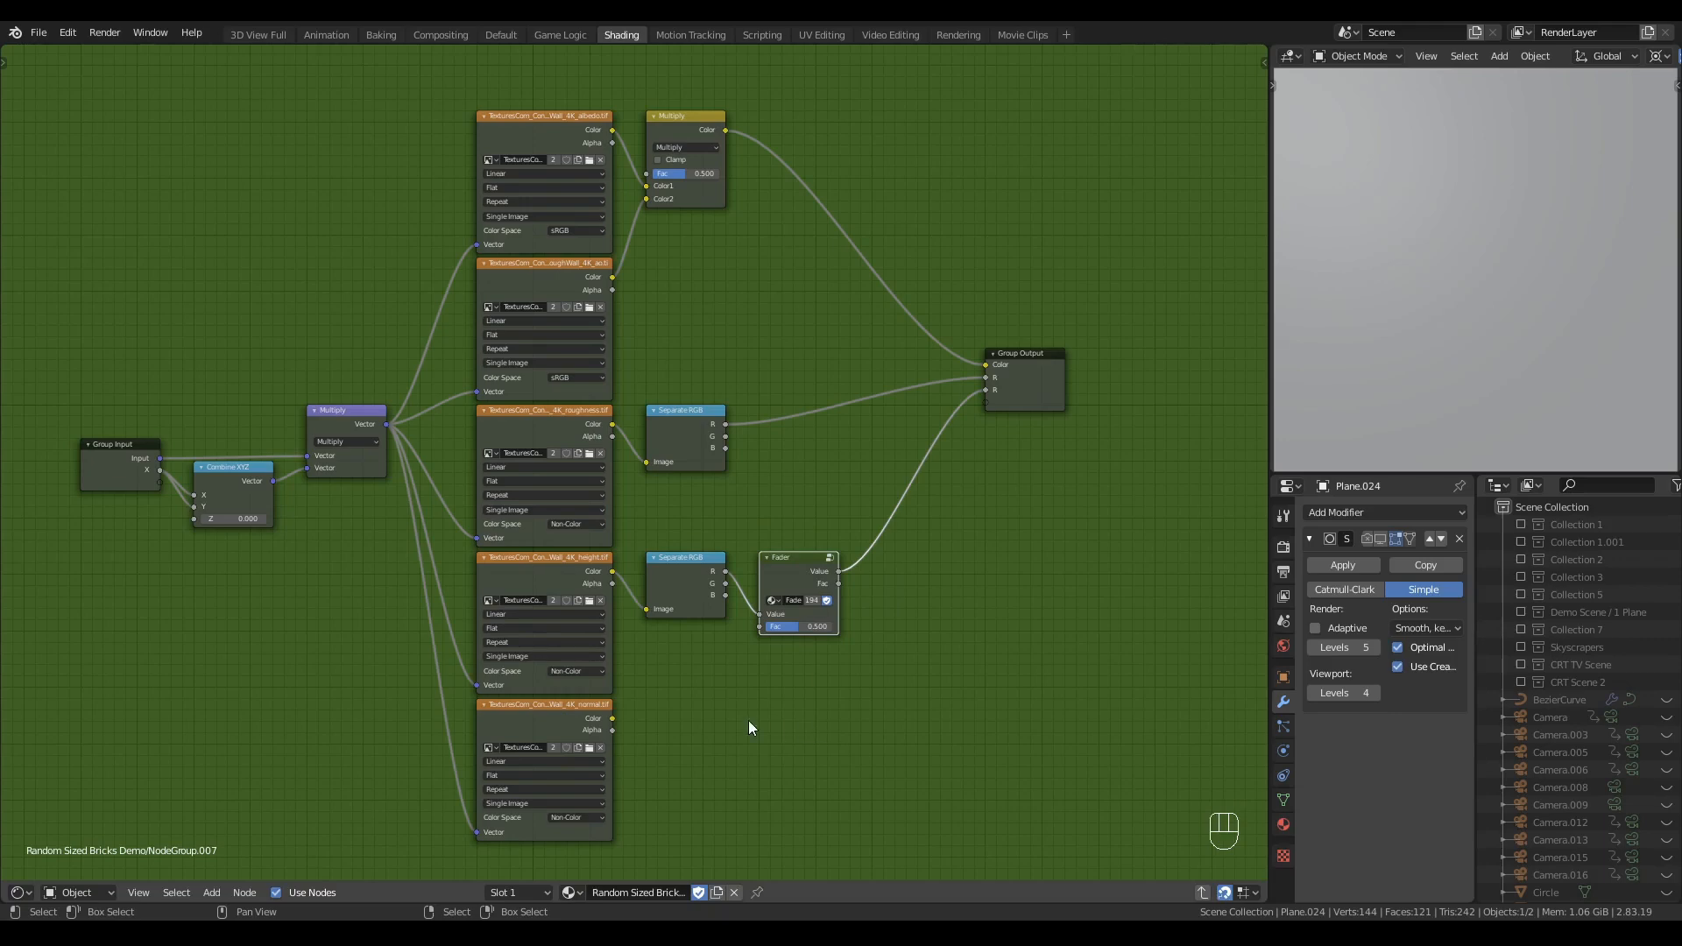
pyautogui.moveTo(614, 718); pyautogui.dragTo(992, 403)
# - Rename the node group's two inputs as Vector and Scale
pyautogui.moveTo(327, 638); pyautogui.dragTo(411, 629, button='middle')
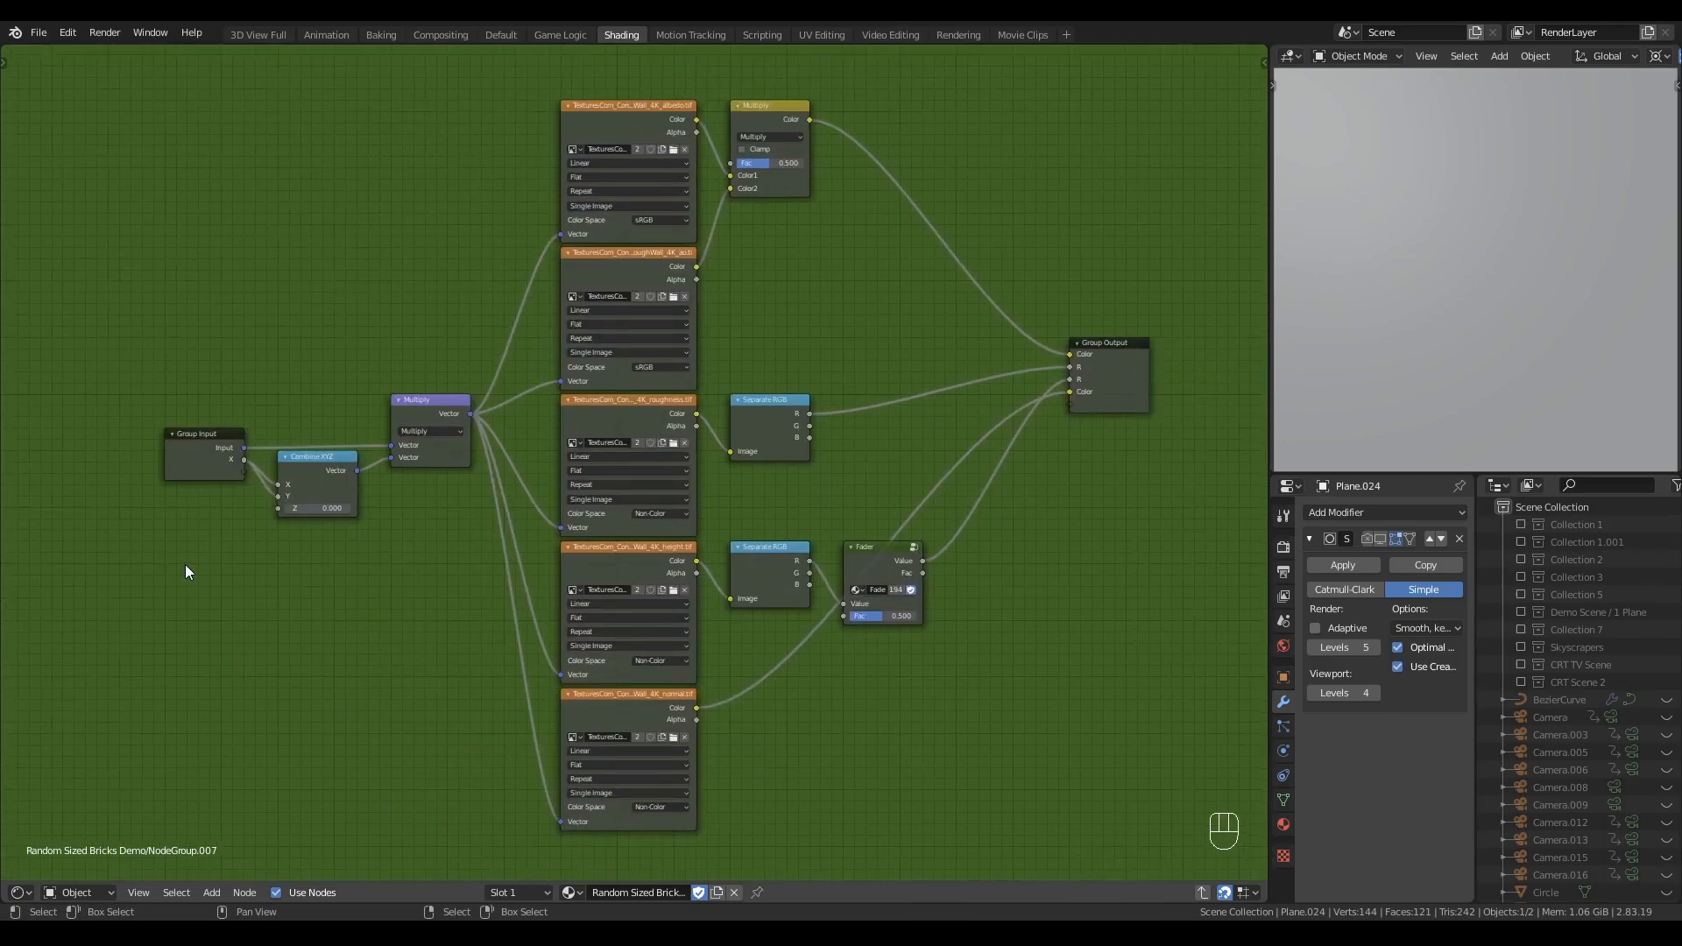
pyautogui.press('n')
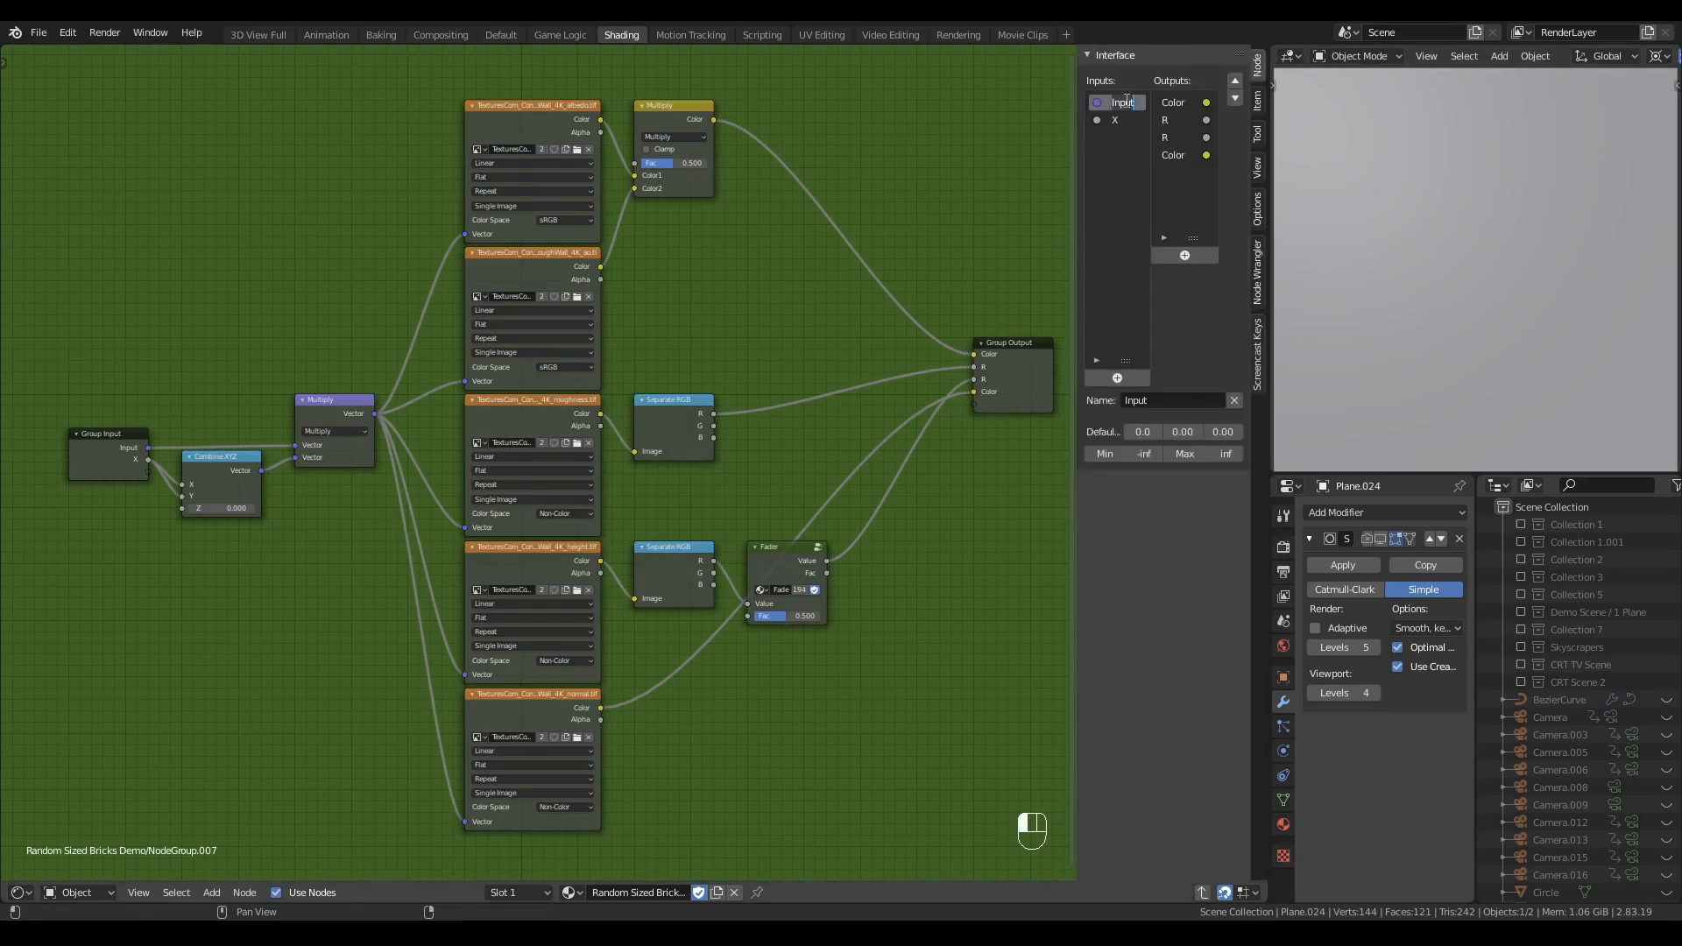
pyautogui.write('Vector')
pyautogui.press('Tab')
pyautogui.write('Scale')
pyautogui.press('Return')
# - Rename the node group's first three outputs as Base Color, Roughness and Height
pyautogui.doubleClick(1181, 103)
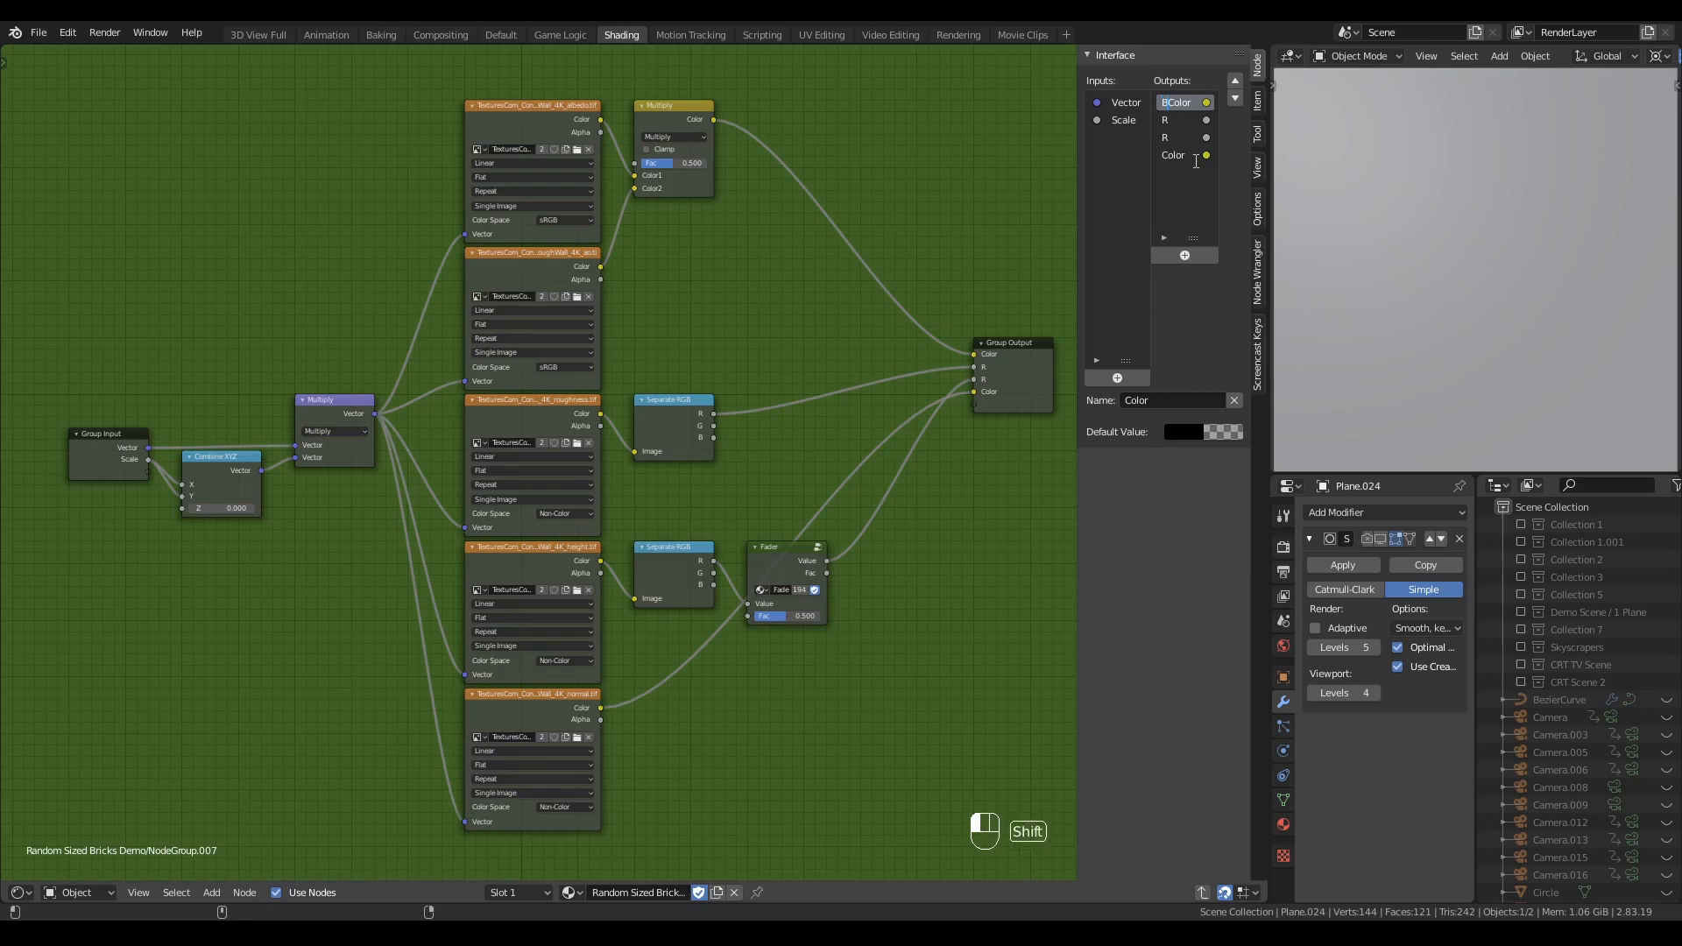
pyautogui.write('Base')
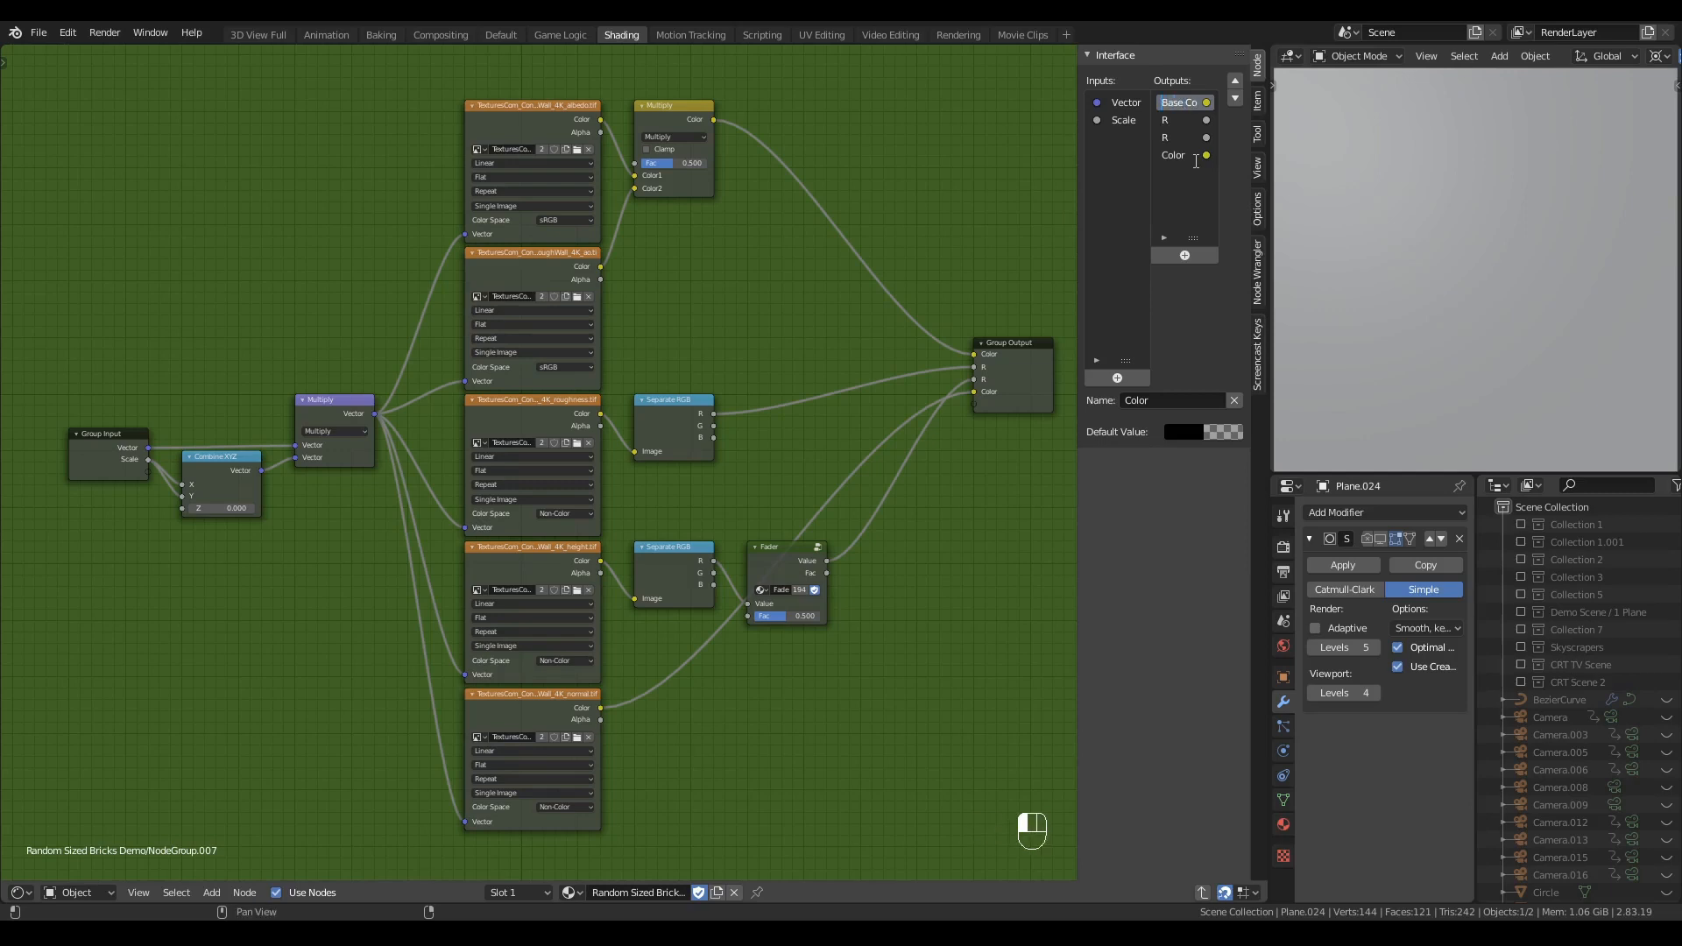
pyautogui.press('Tab')
pyautogui.press('Tab')
pyautogui.write('Height')
pyautogui.press('Tab')
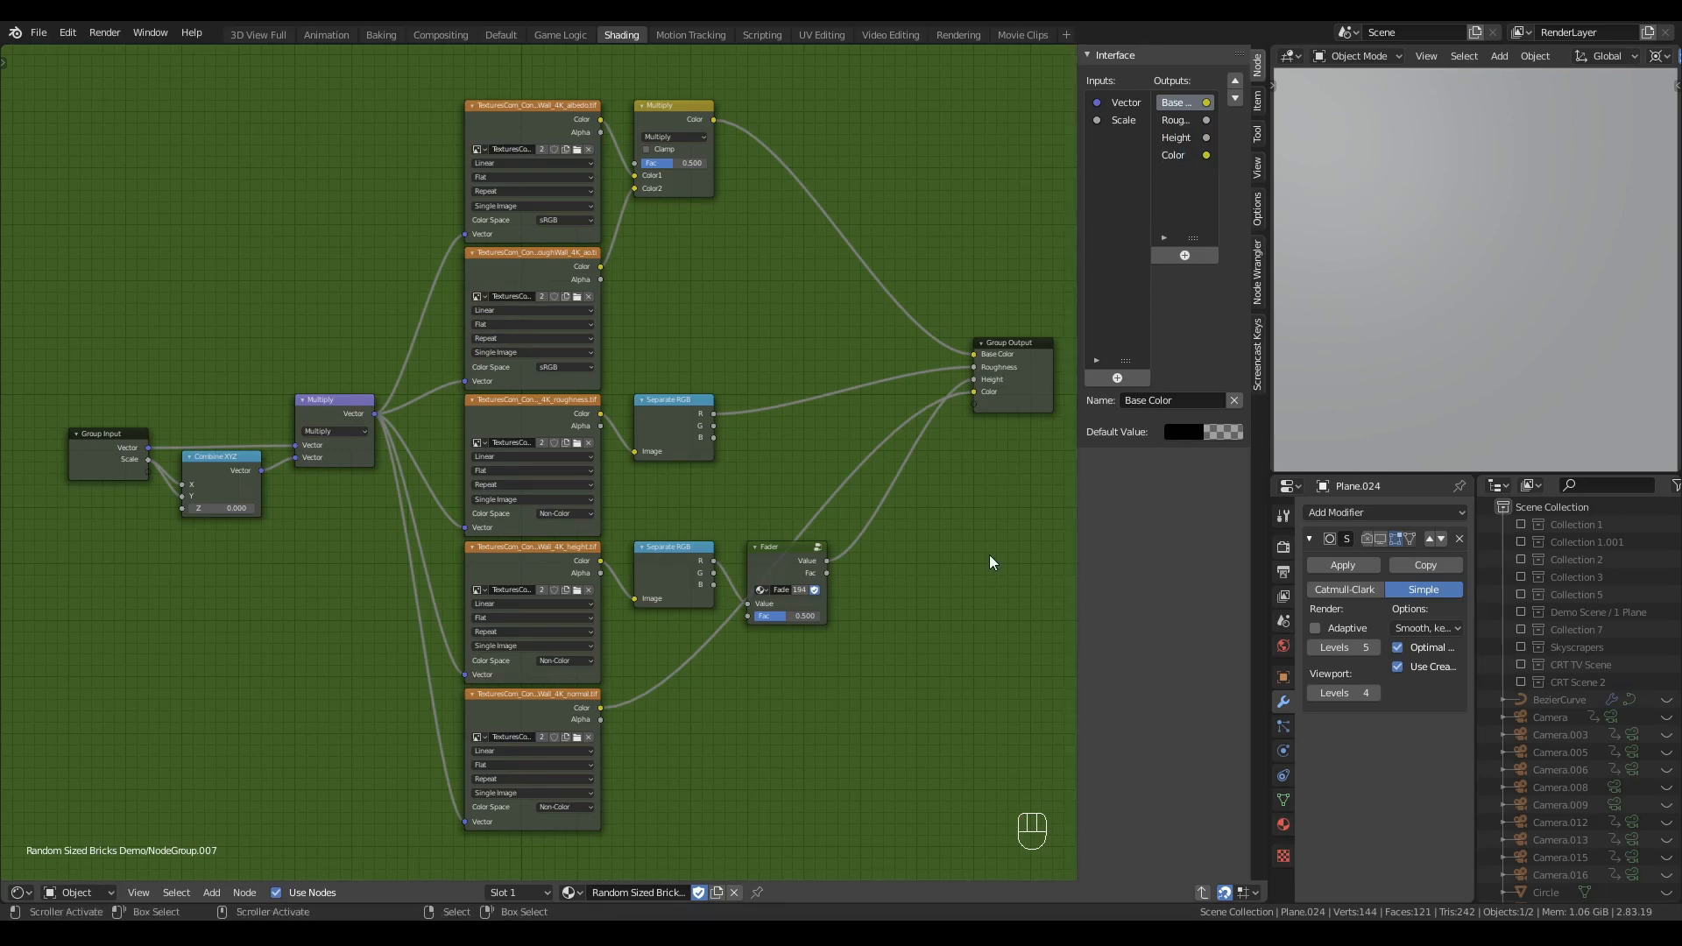
# - Move the Group Output node farther away from the Fader to make room between them
pyautogui.moveTo(880, 589); pyautogui.dragTo(743, 498, button='middle')
pyautogui.moveTo(699, 600); pyautogui.dragTo(817, 612, button='middle')
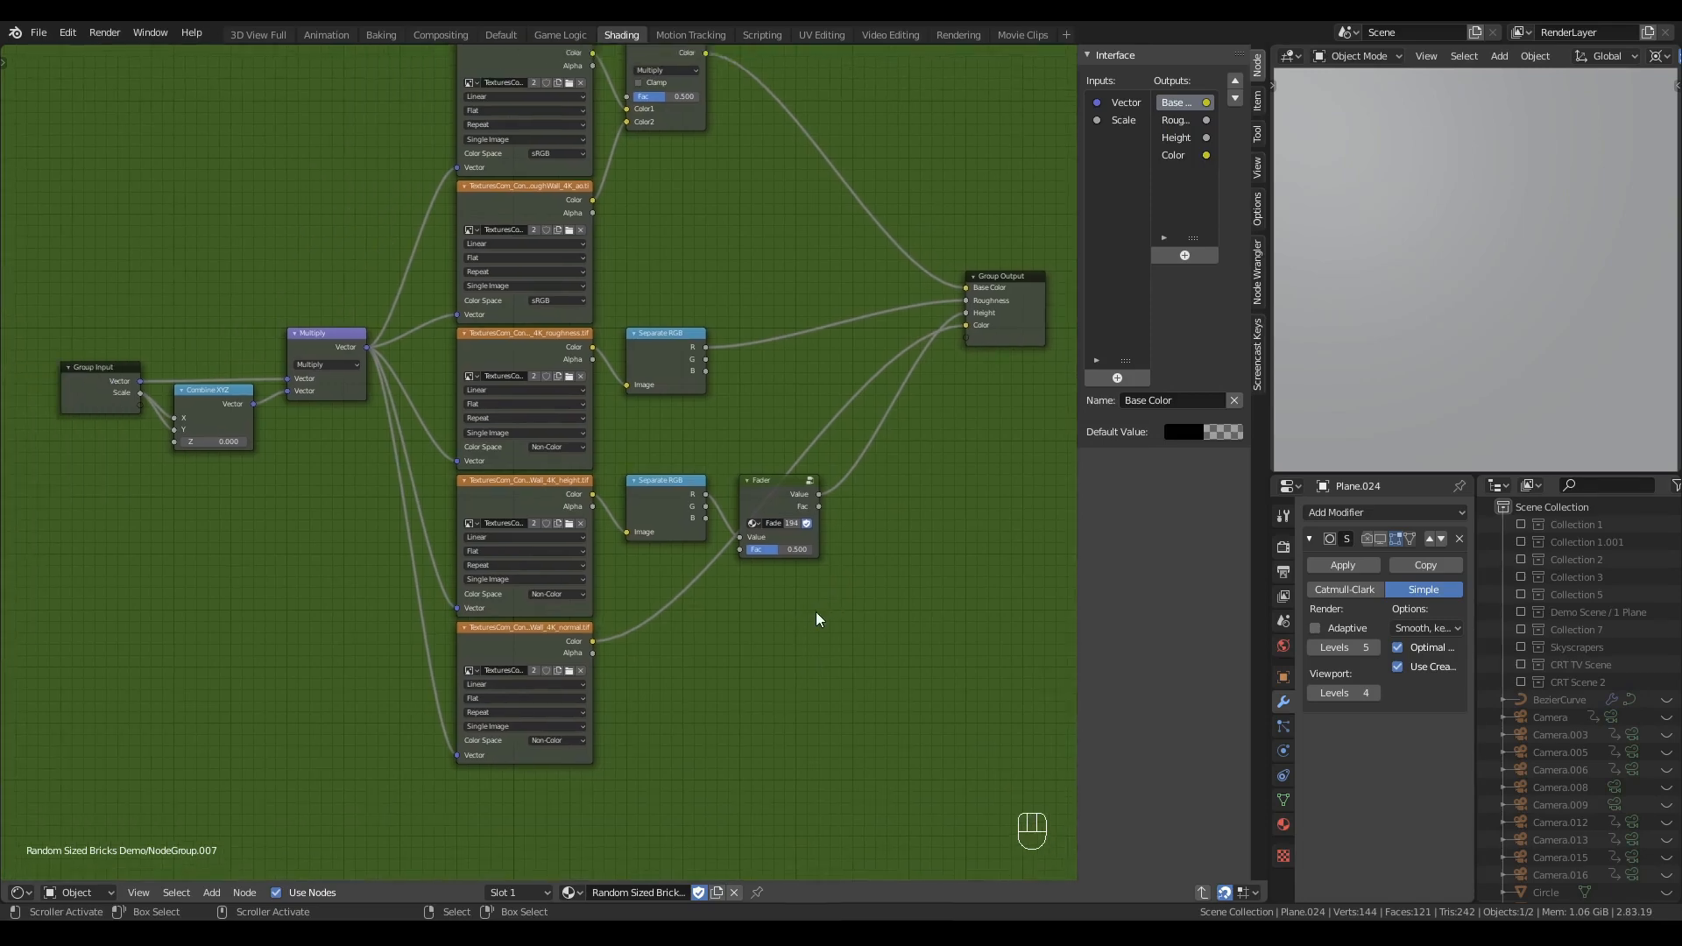
pyautogui.moveTo(981, 395); pyautogui.dragTo(813, 460, button='middle')
pyautogui.moveTo(840, 350); pyautogui.dragTo(954, 348)
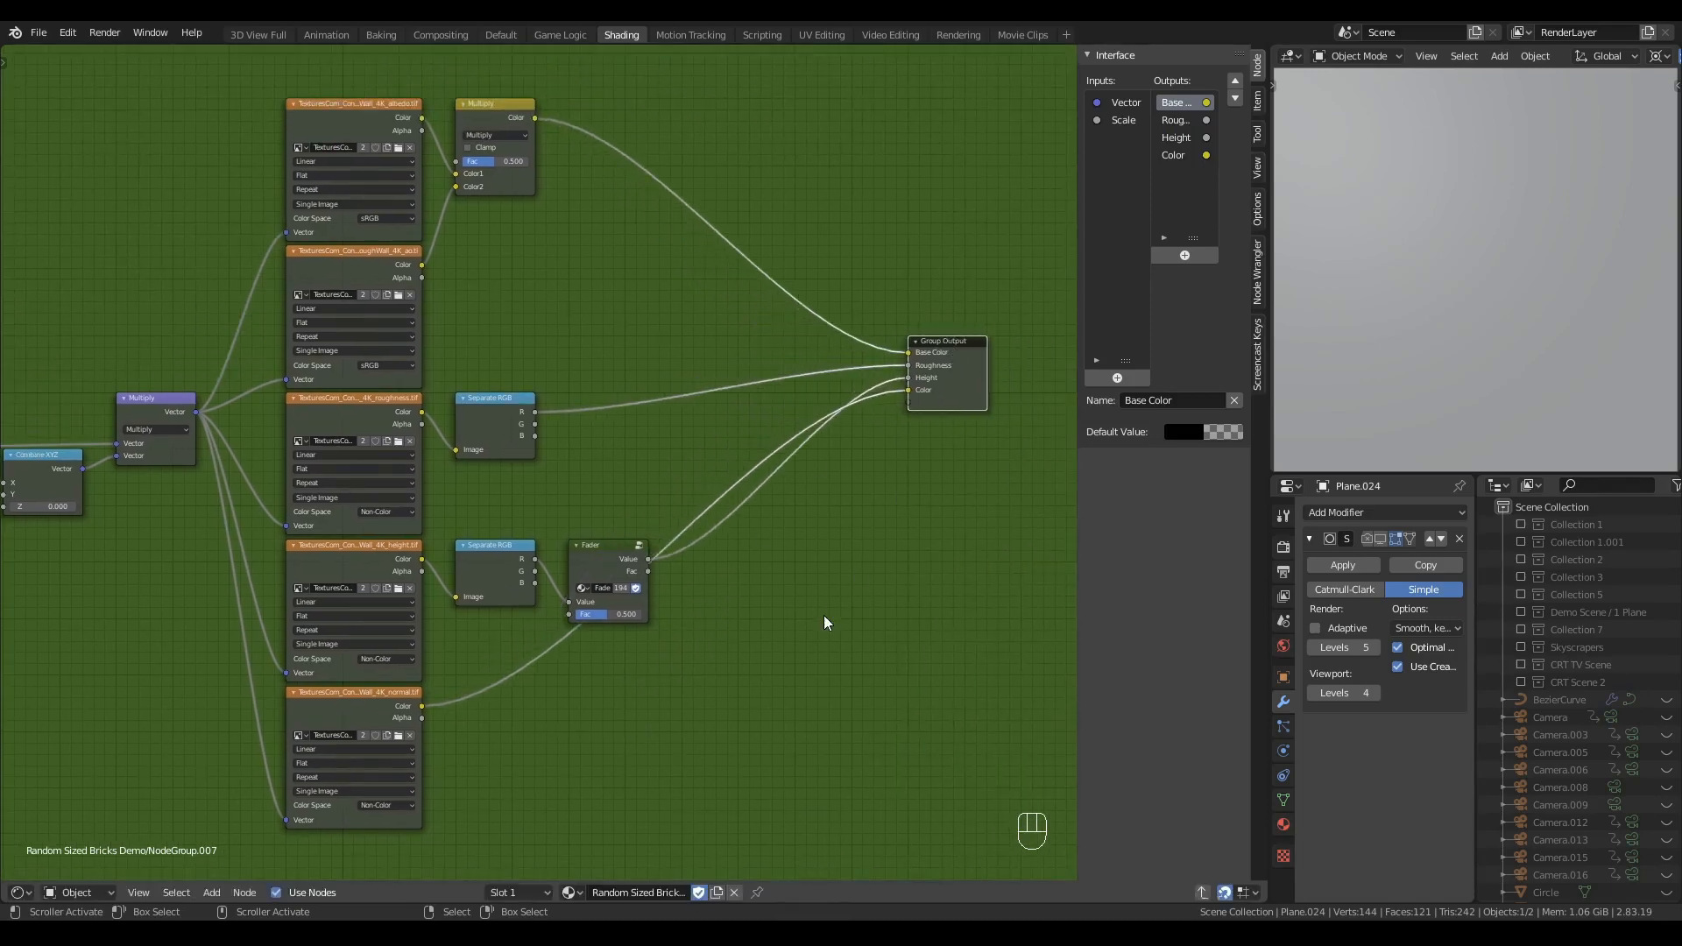
pyautogui.click(823, 619)
# - Duplicate the Group Input node beside the Fader and expose the Fader's Fac, set to 0.15, through the duplicate
pyautogui.moveTo(752, 604); pyautogui.dragTo(952, 472, button='middle')
pyautogui.click(144, 318)
pyautogui.hotkey('shift', 'd')
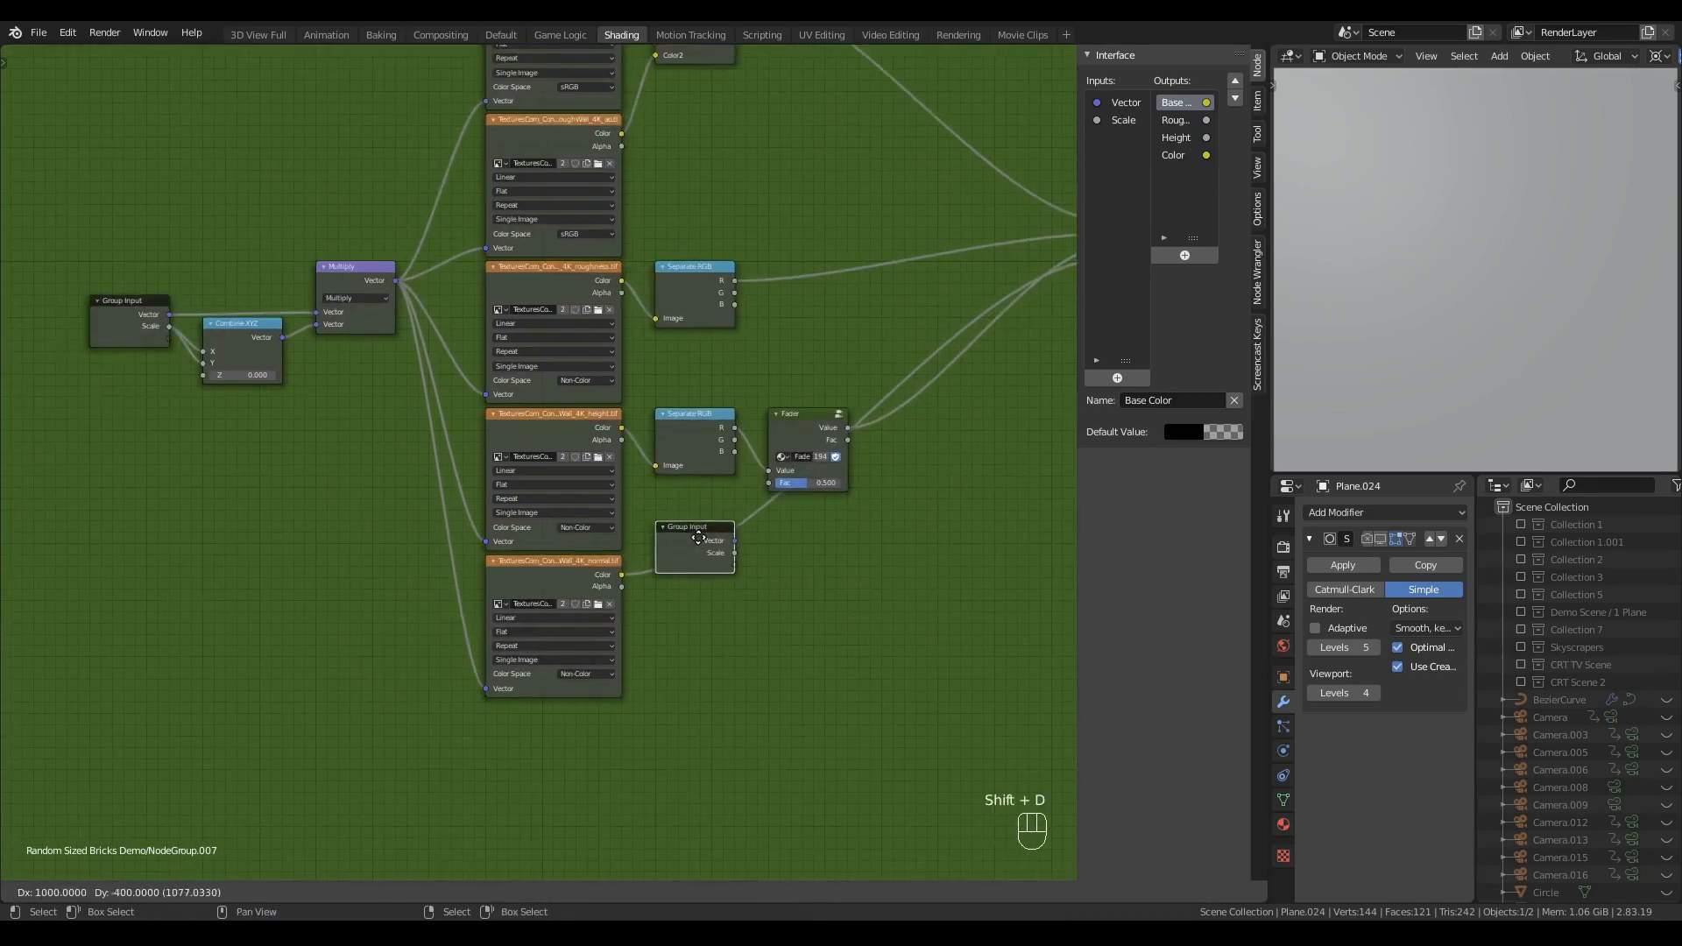
pyautogui.click(697, 513)
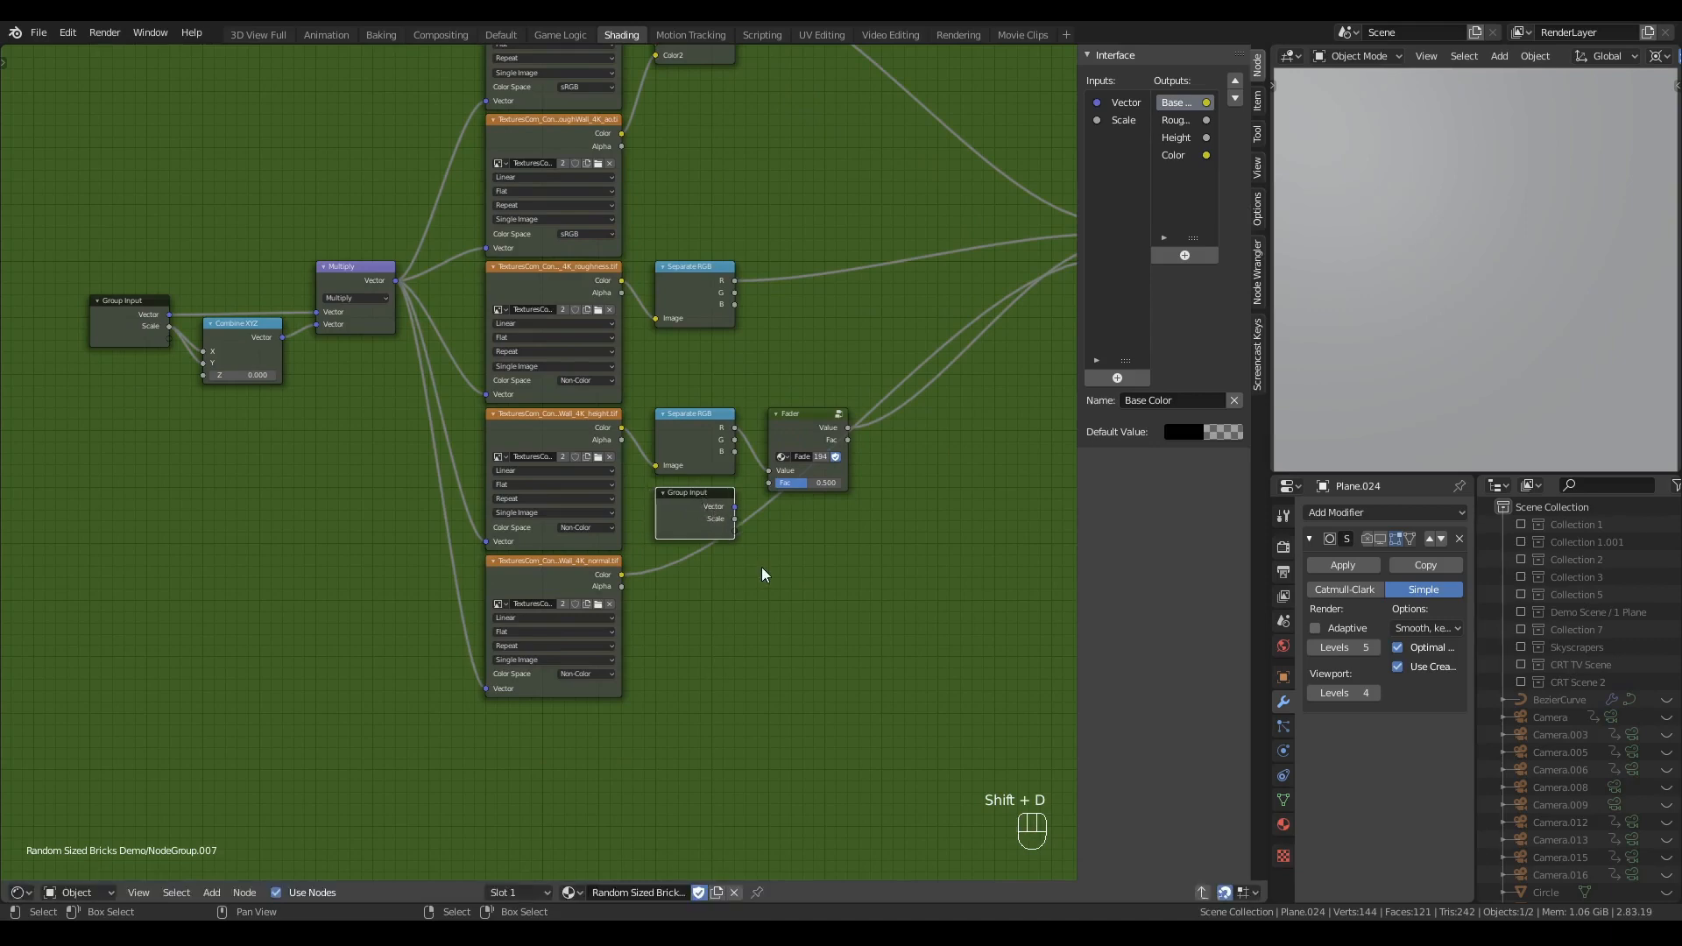
pyautogui.click(808, 483)
pyautogui.click(789, 495)
pyautogui.moveTo(767, 484); pyautogui.dragTo(734, 531)
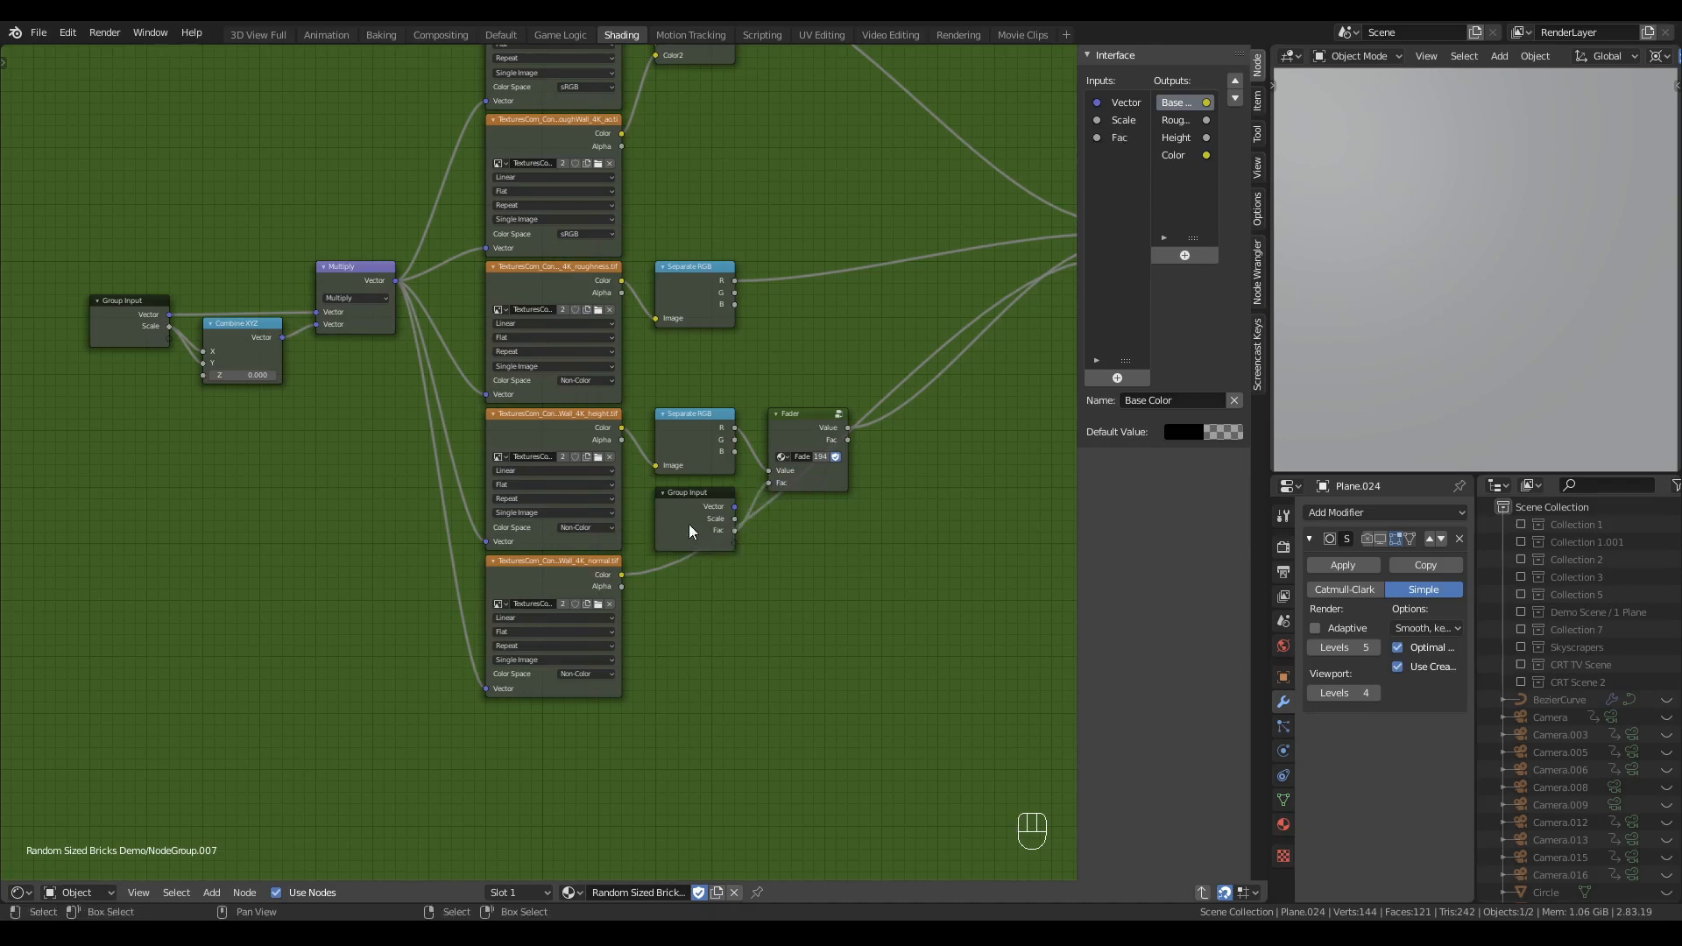
# - Rename the group's new Fac input as Height Fac
pyautogui.click(1120, 138)
pyautogui.press('Left')
pyautogui.write('Heigh')
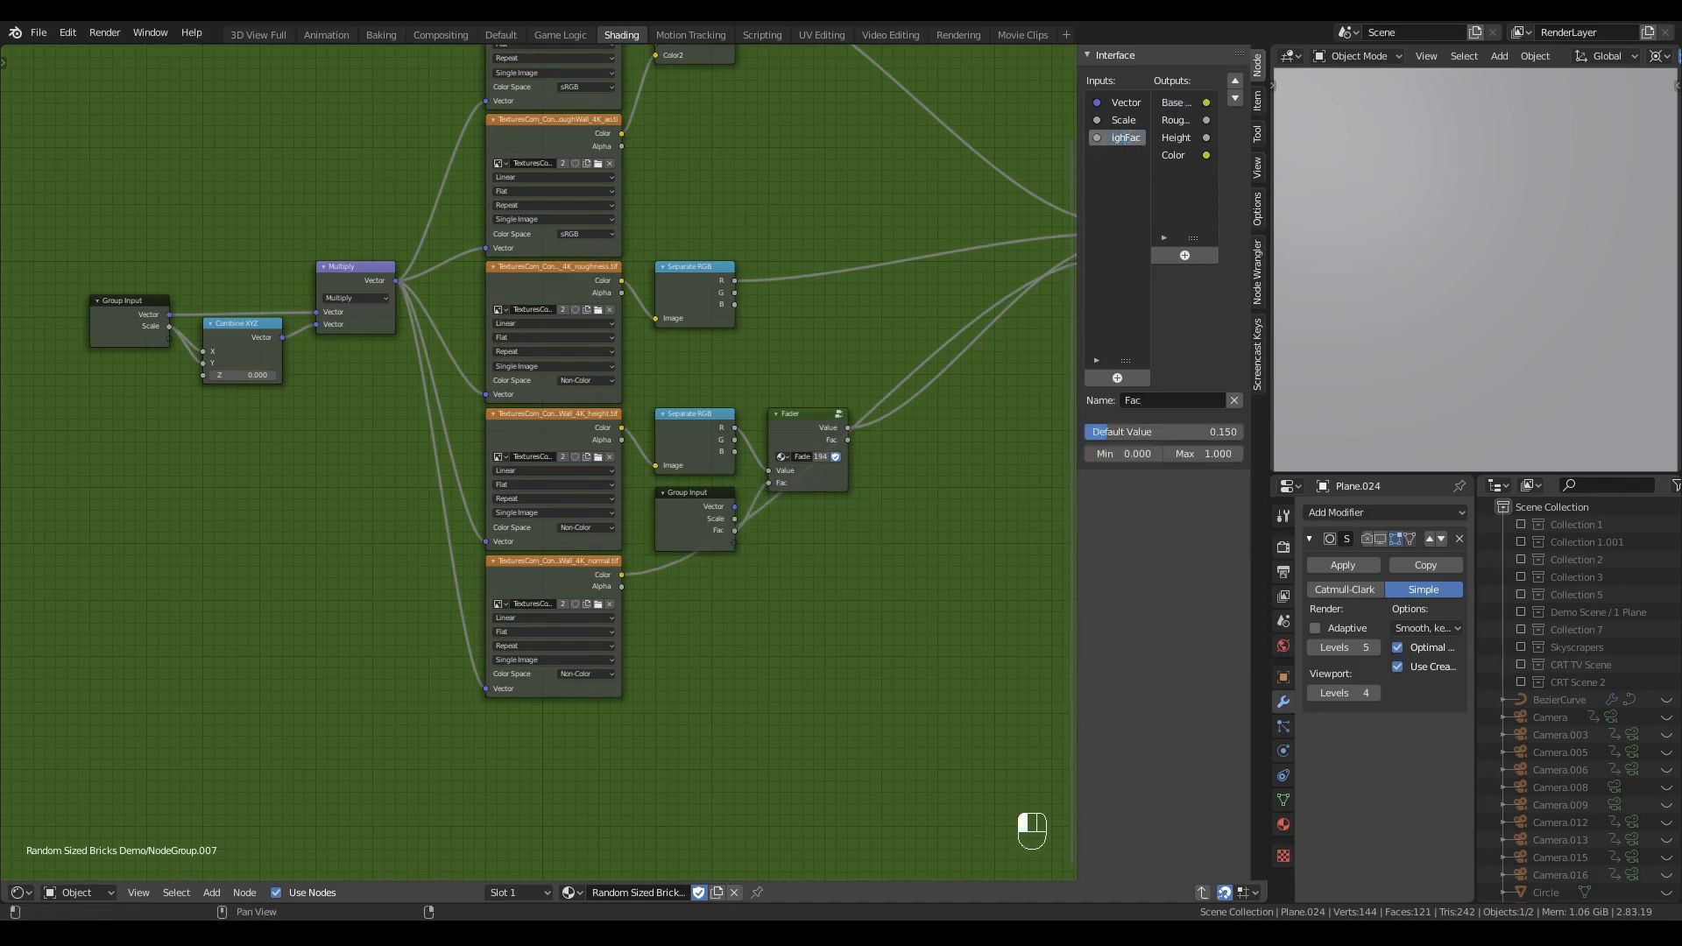
pyautogui.write('t')
pyautogui.press('Return')
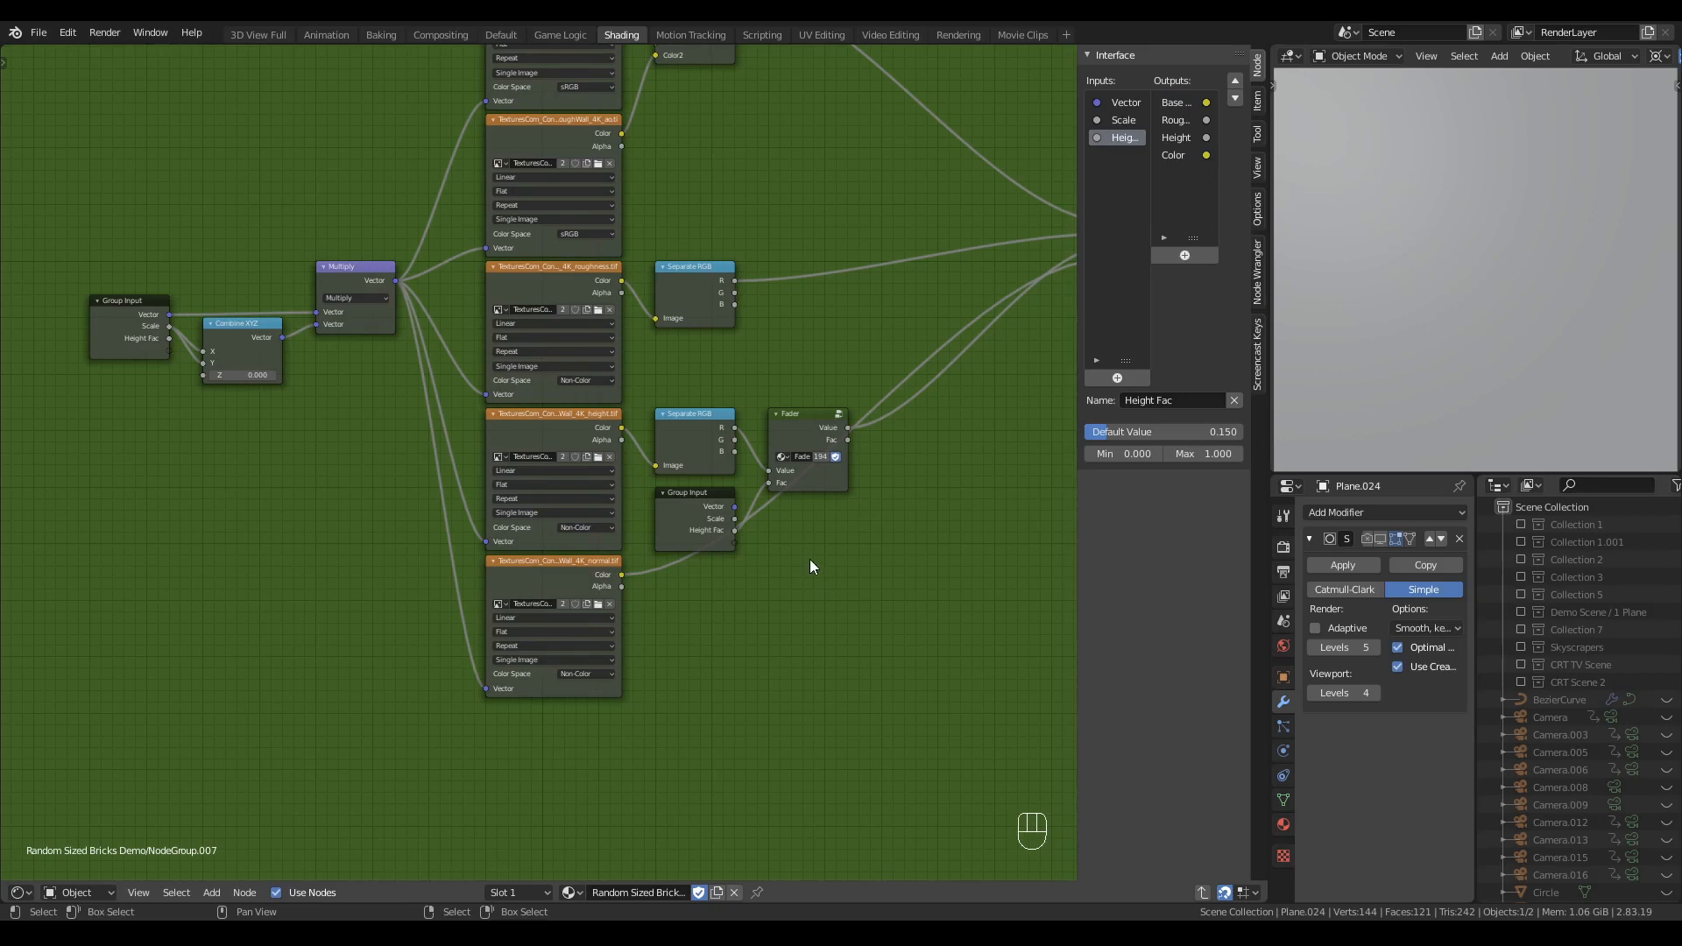
pyautogui.click(544, 440)
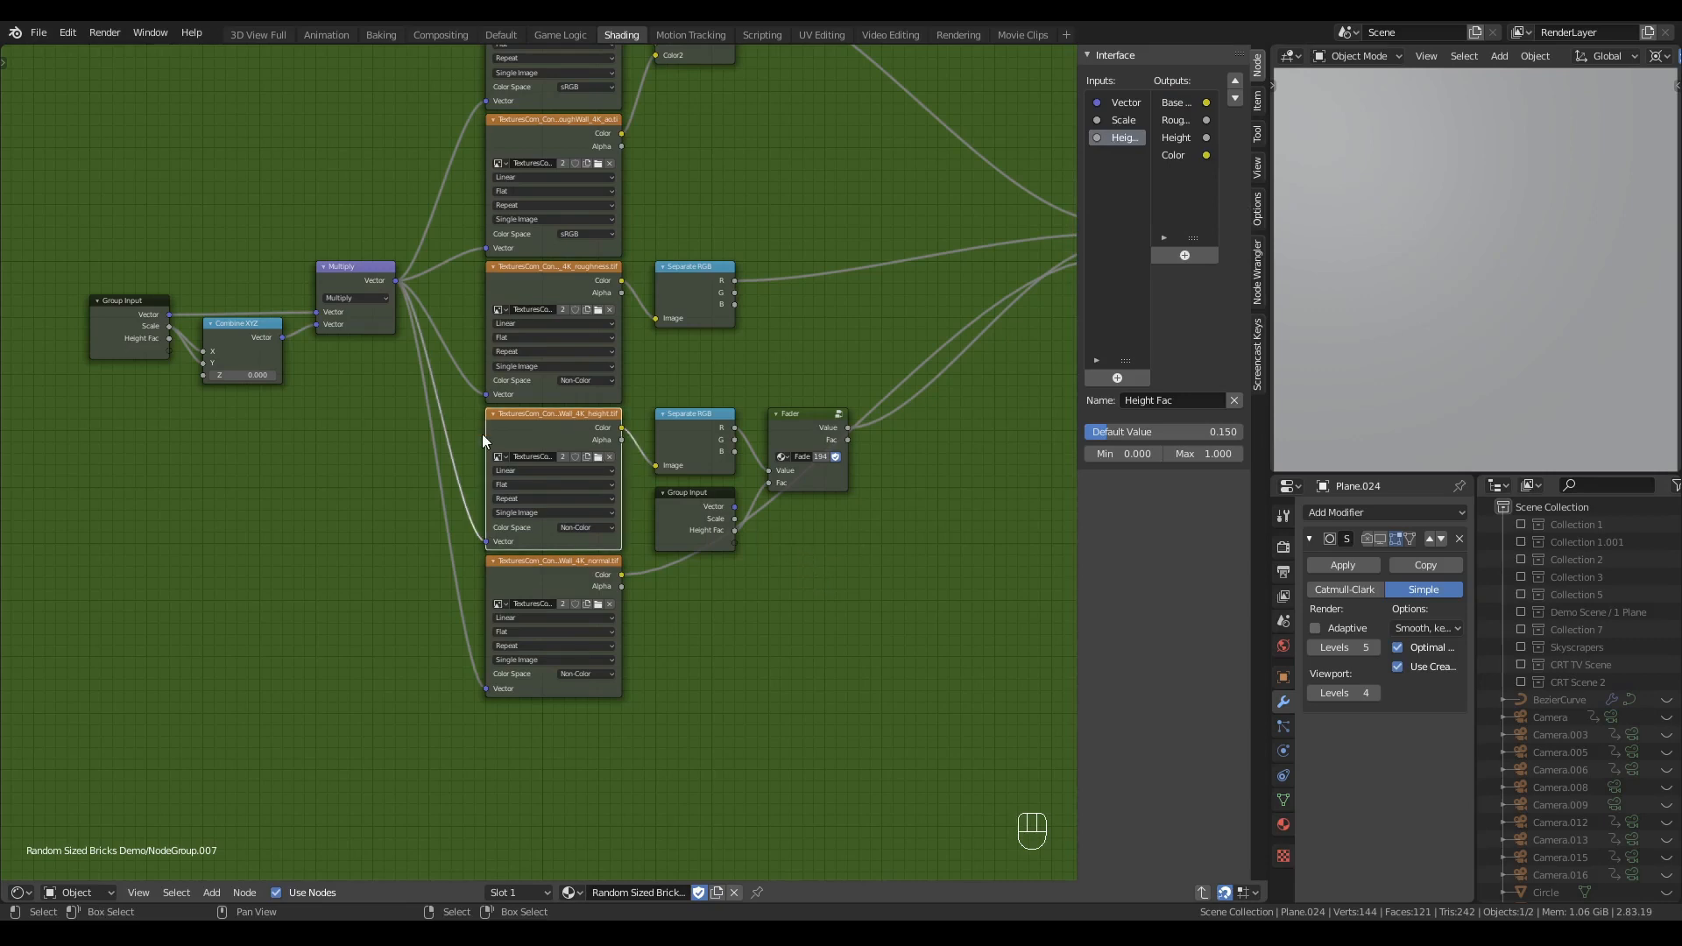
# - Insert a Math node set to Add between the Fader's Value and Group Output, with its second value at 0
pyautogui.moveTo(951, 495); pyautogui.dragTo(771, 503, button='middle')
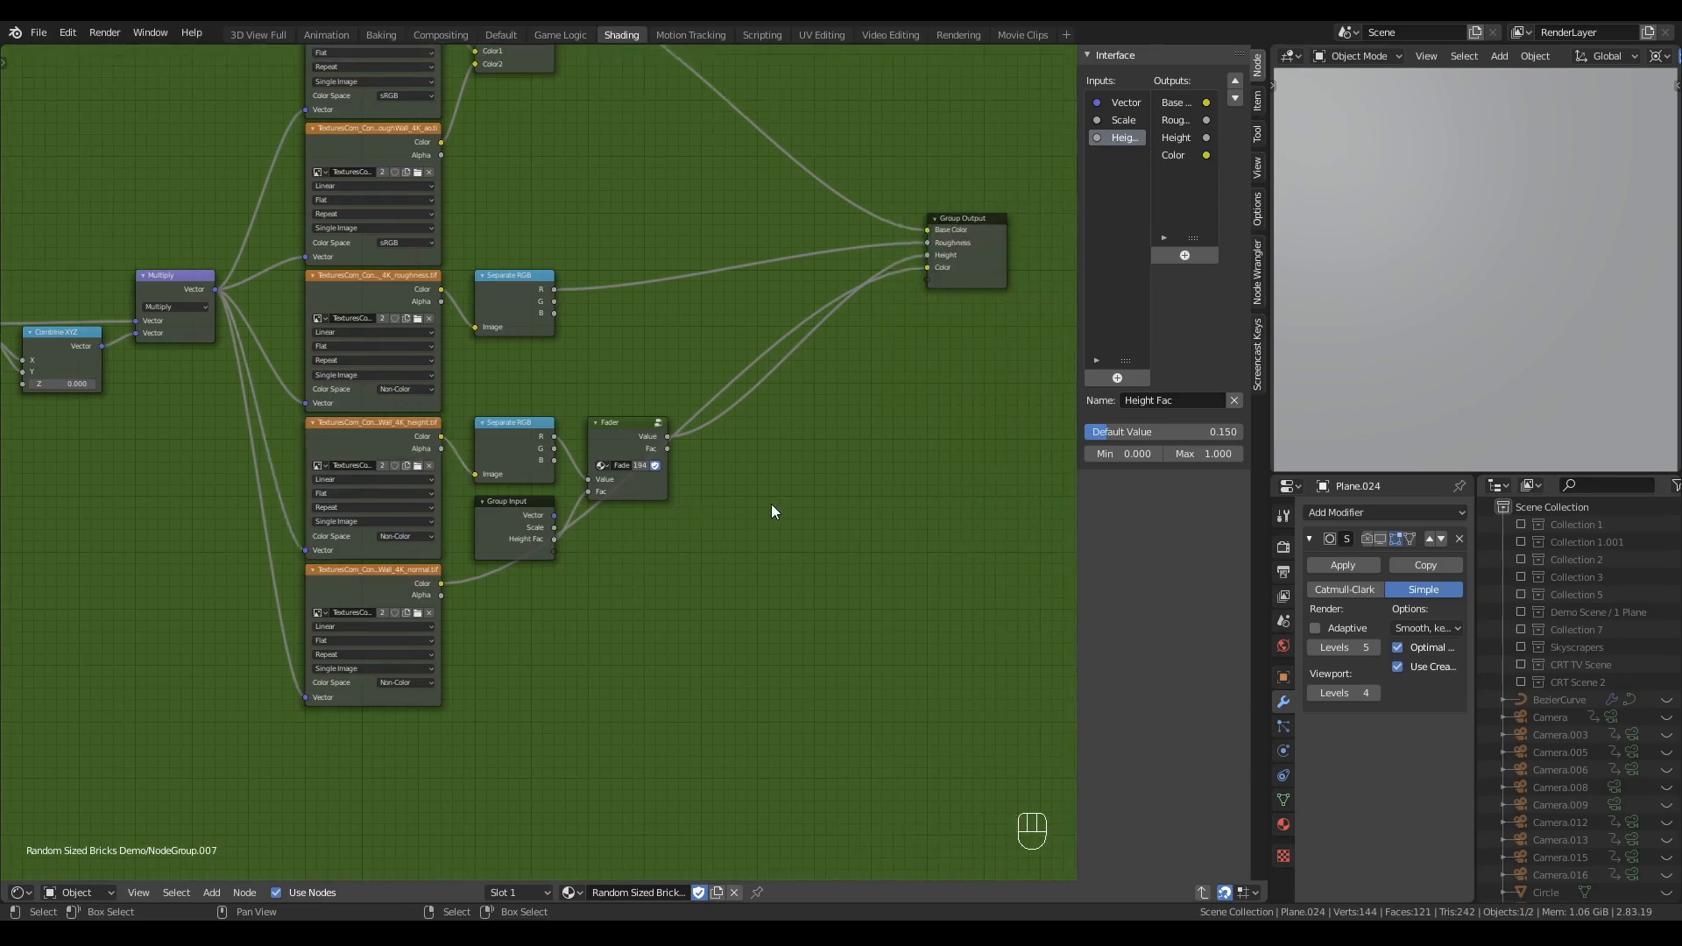
pyautogui.press('q')
pyautogui.click(647, 401)
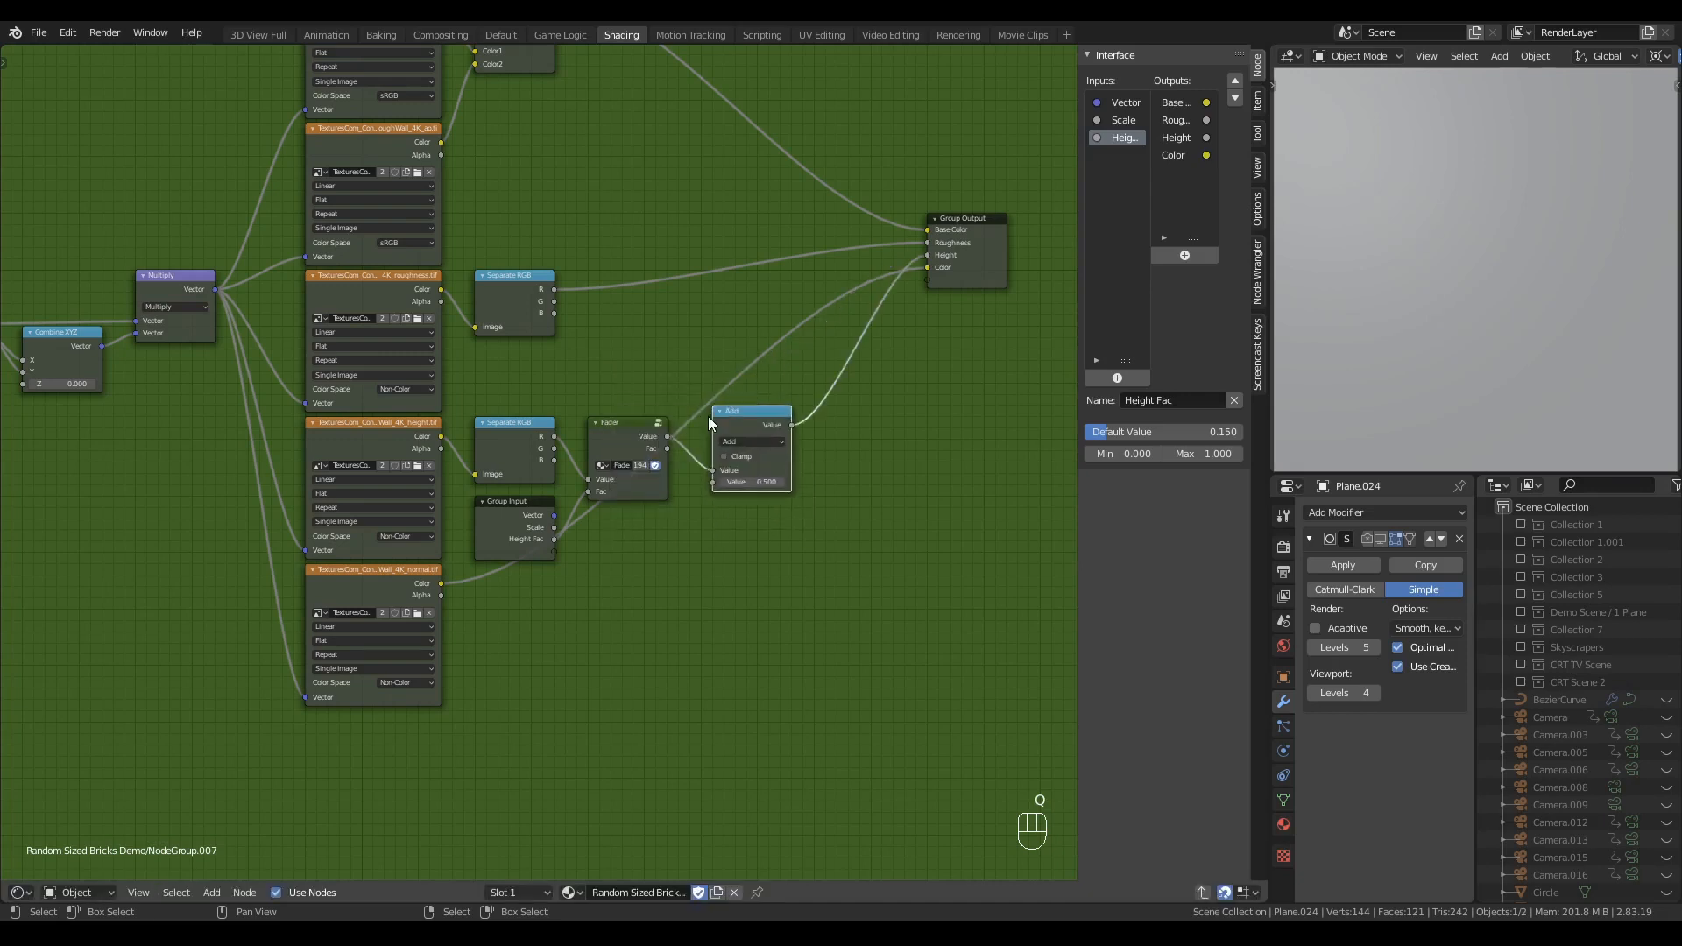
pyautogui.click(733, 437)
pyautogui.click(740, 493)
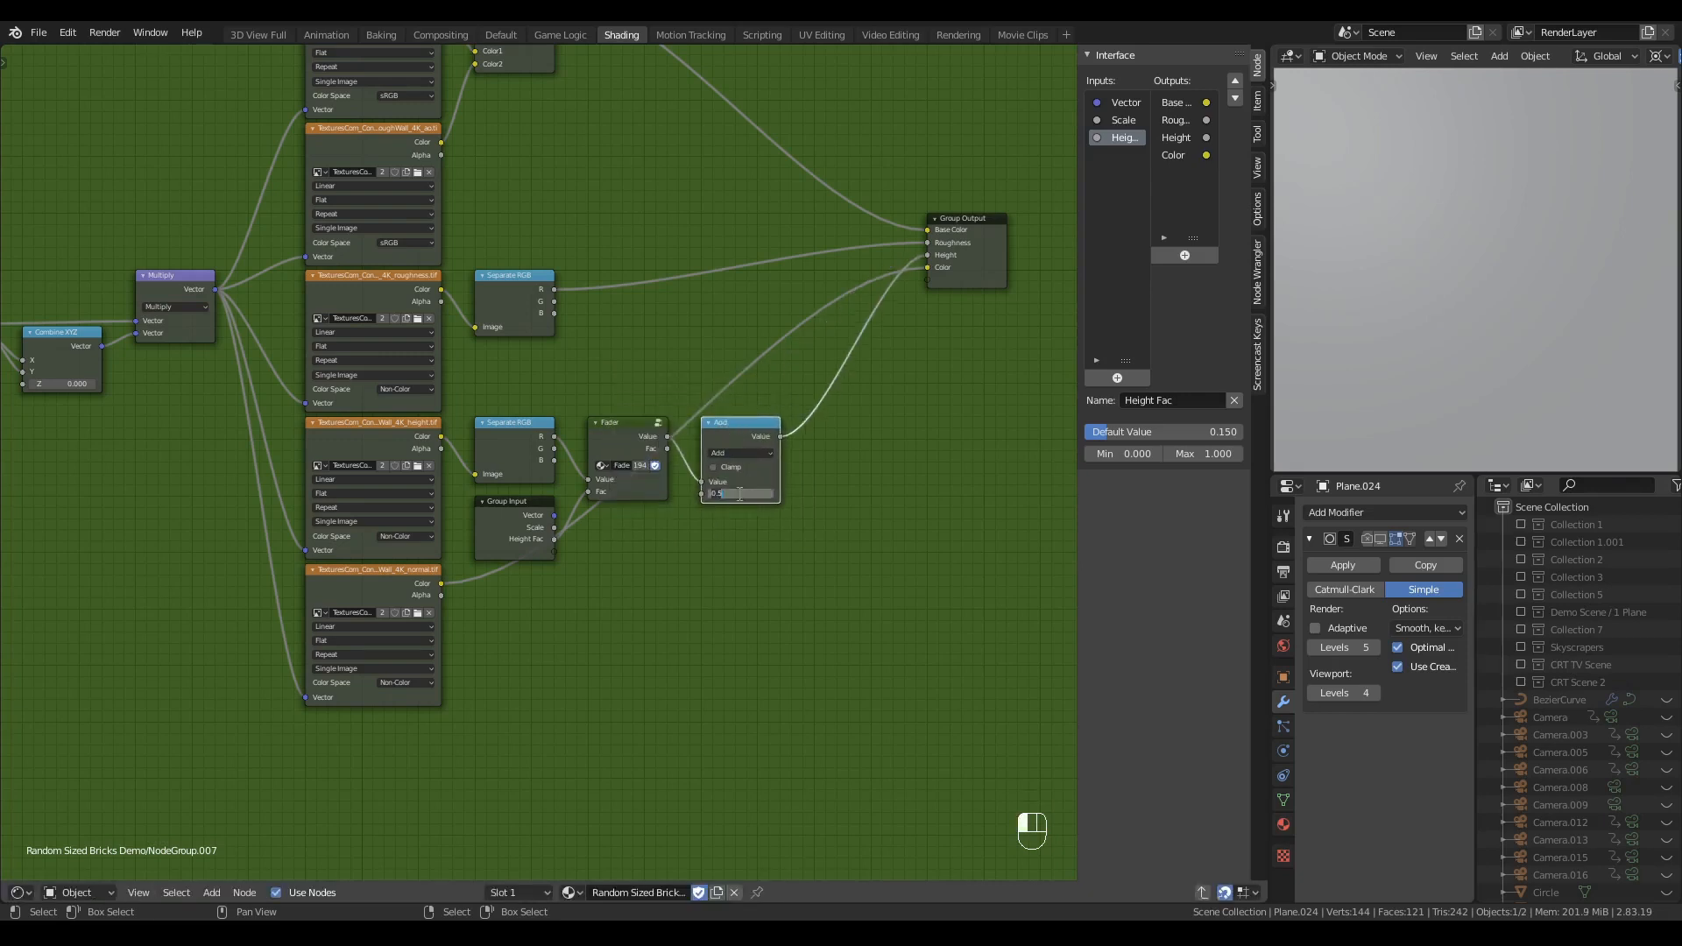
pyautogui.moveTo(743, 571); pyautogui.dragTo(676, 564, button='middle')
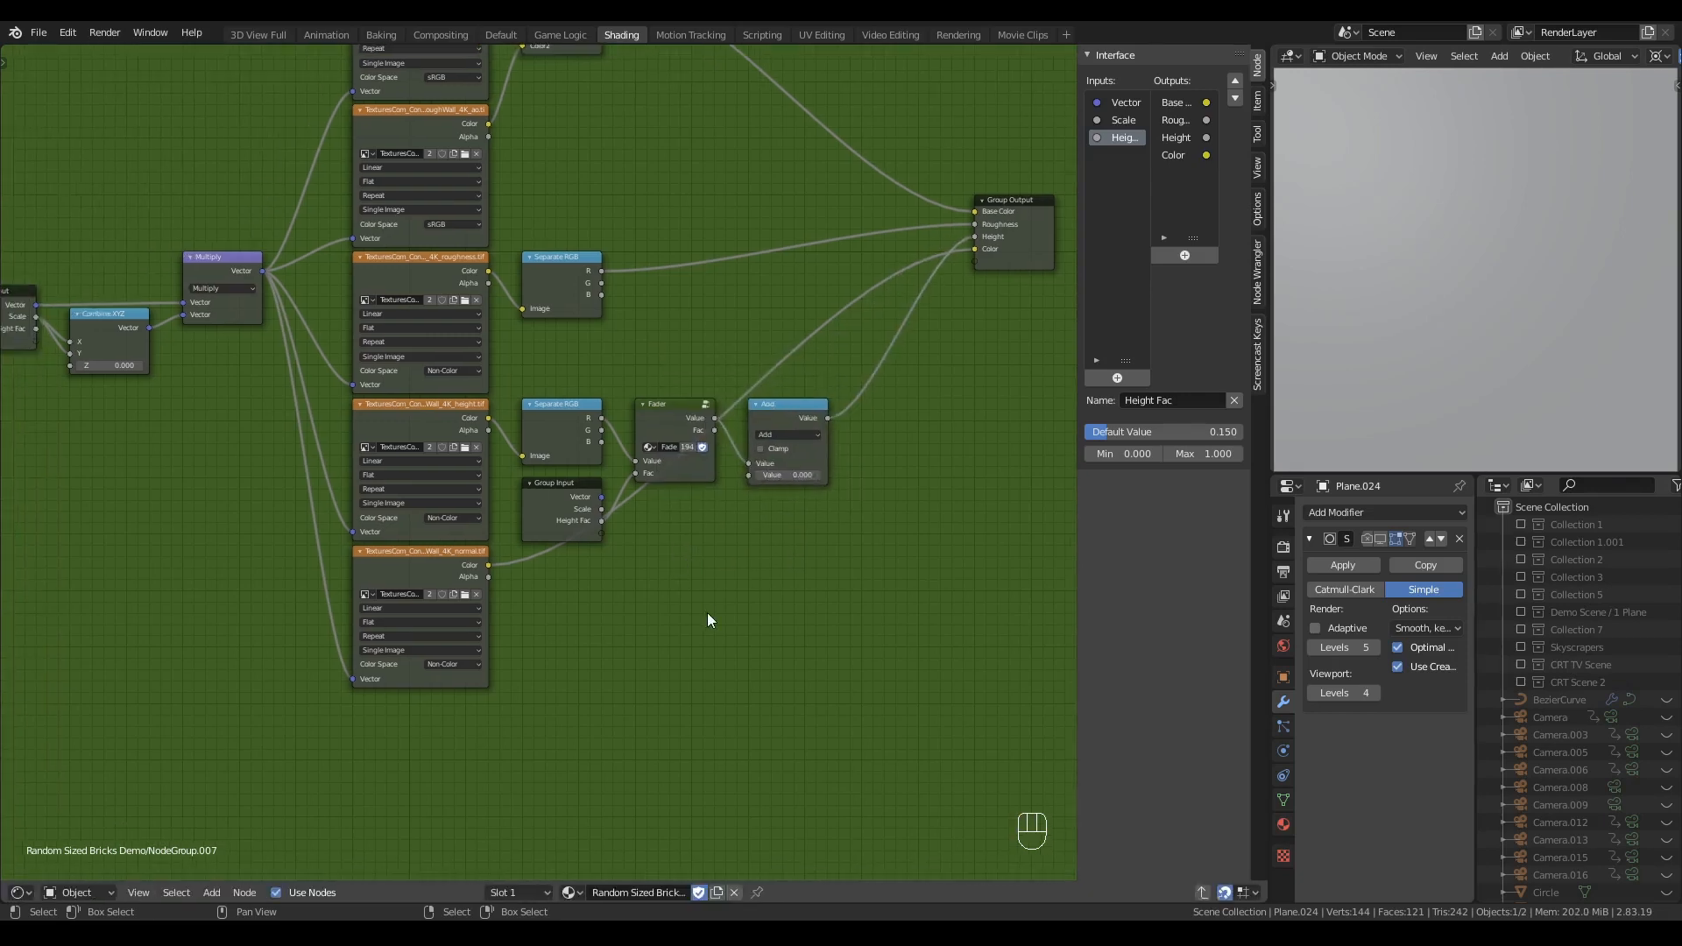
# - Expose the Add node's second value as a group input by way of a temporary Fader's Fac socket, and delete that Fader
pyautogui.press('q')
pyautogui.click(679, 683)
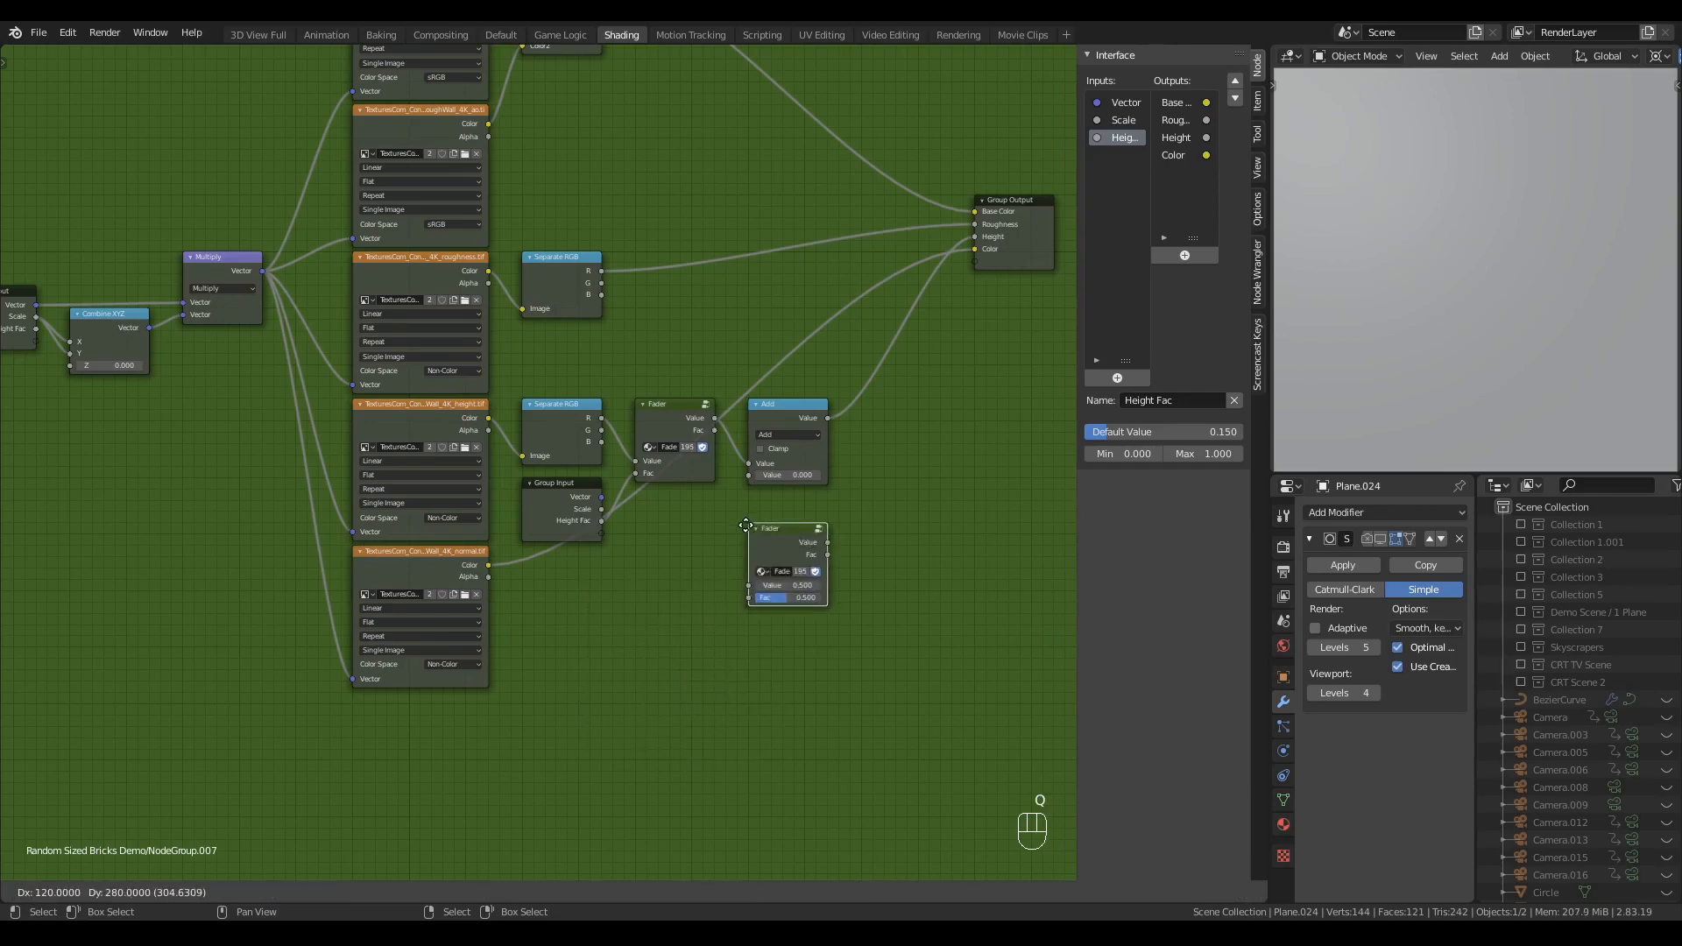
pyautogui.click(790, 611)
pyautogui.moveTo(743, 600); pyautogui.dragTo(749, 476)
pyautogui.press('x')
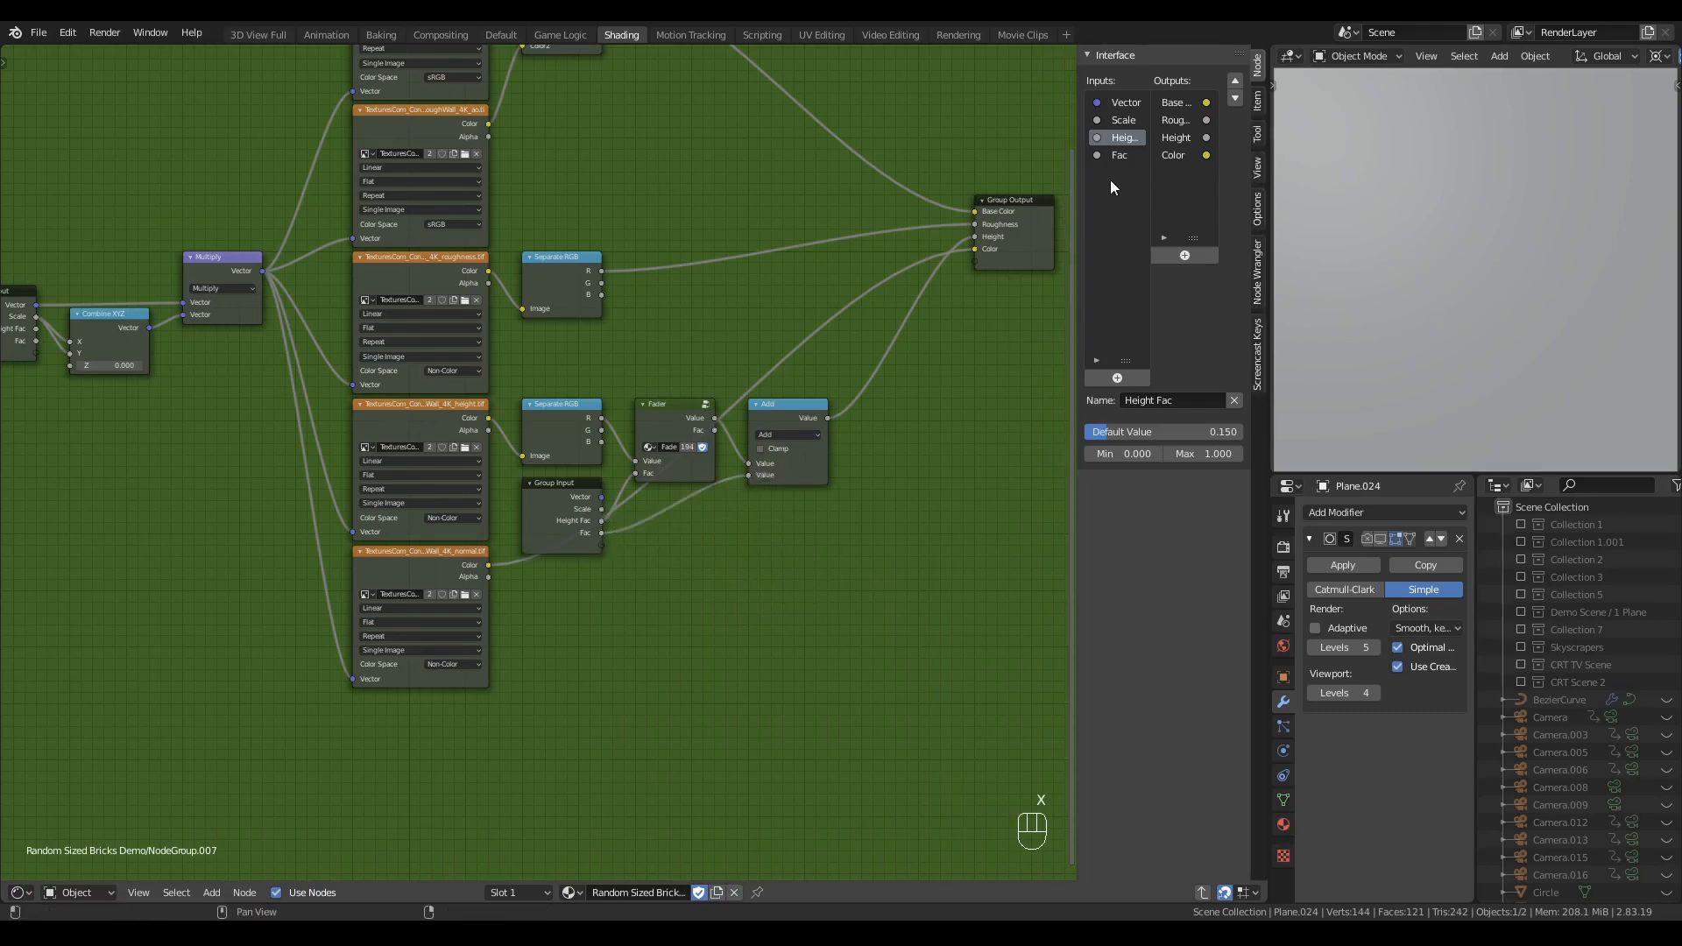
# - Rename the group input feeding the Add node as Base Height and leave the node group
pyautogui.click(1123, 156)
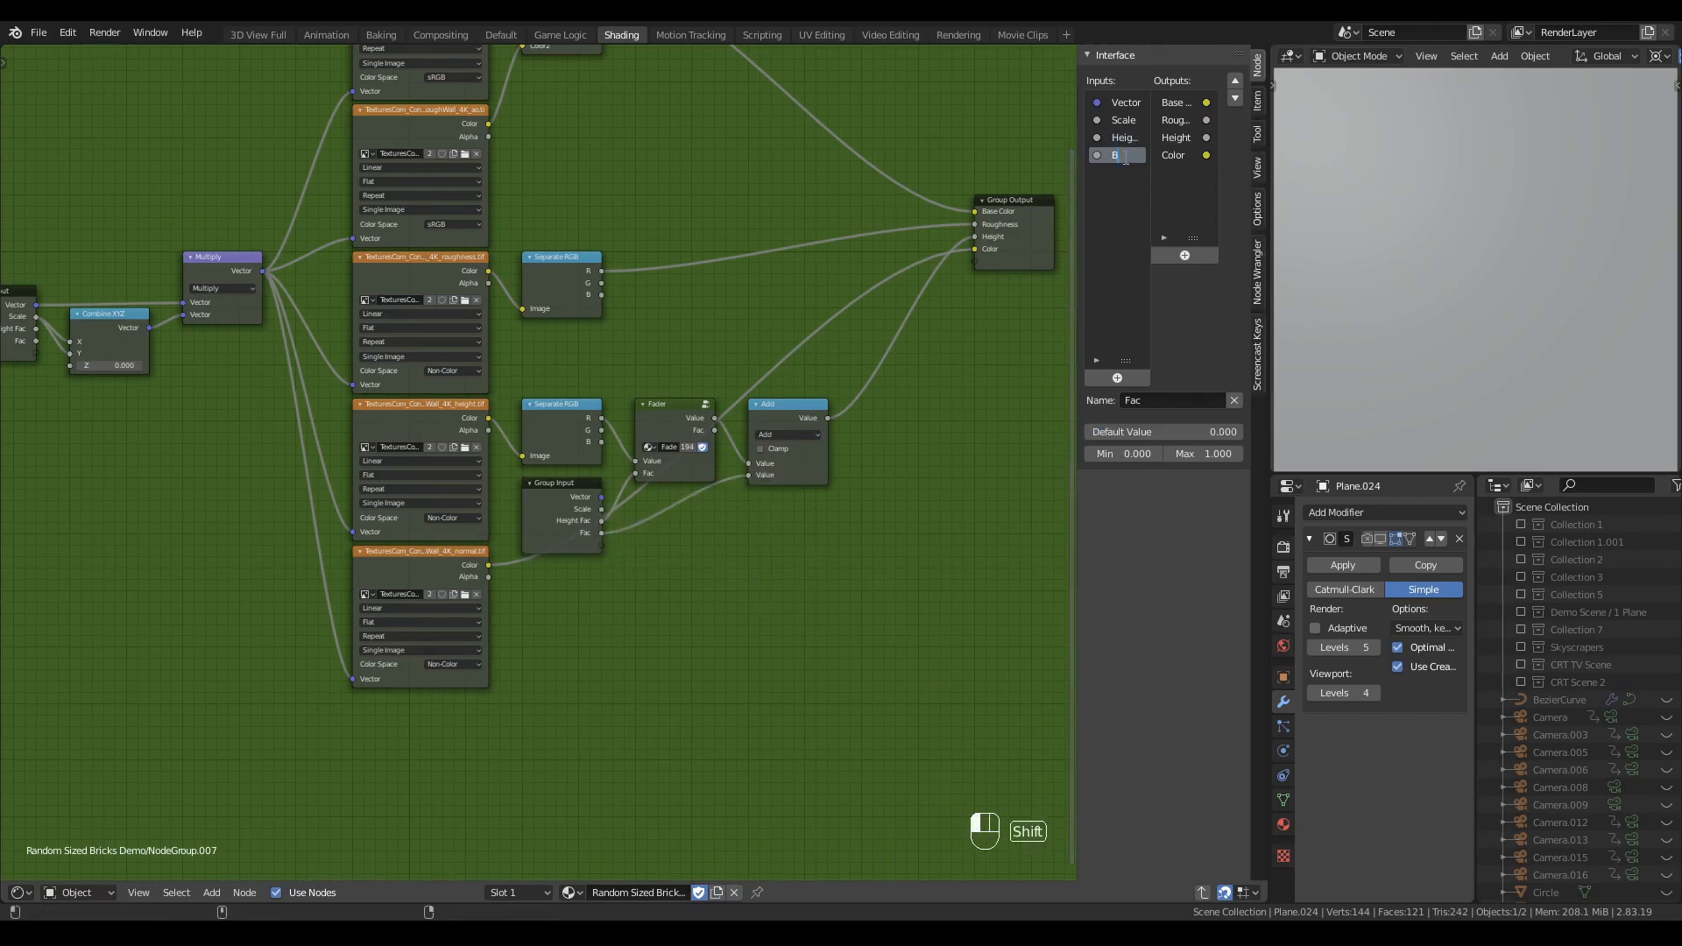
pyautogui.write('Height')
pyautogui.press('Return')
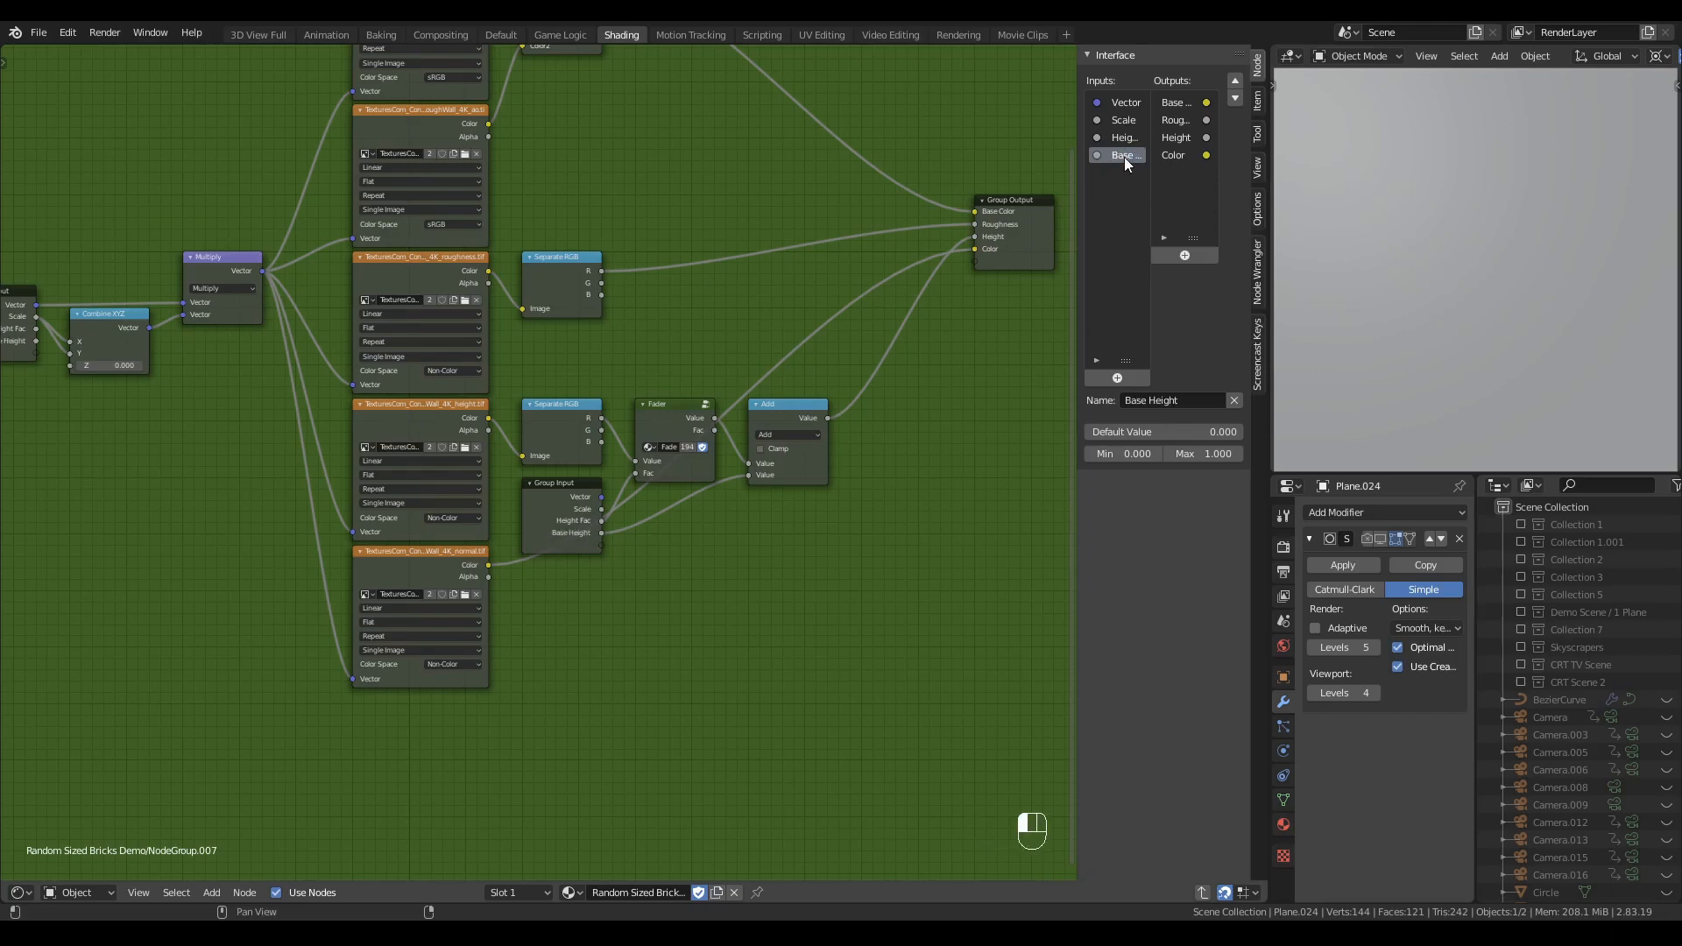
pyautogui.hotkey('ctrl', 'Tab')
# - Set the concrete node group's Scale to 1
pyautogui.moveTo(775, 439); pyautogui.dragTo(438, 422)
pyautogui.scroll(3, 566, 490)
pyautogui.moveTo(565, 490); pyautogui.dragTo(611, 486, button='middle')
pyautogui.scroll(3, 760, 445)
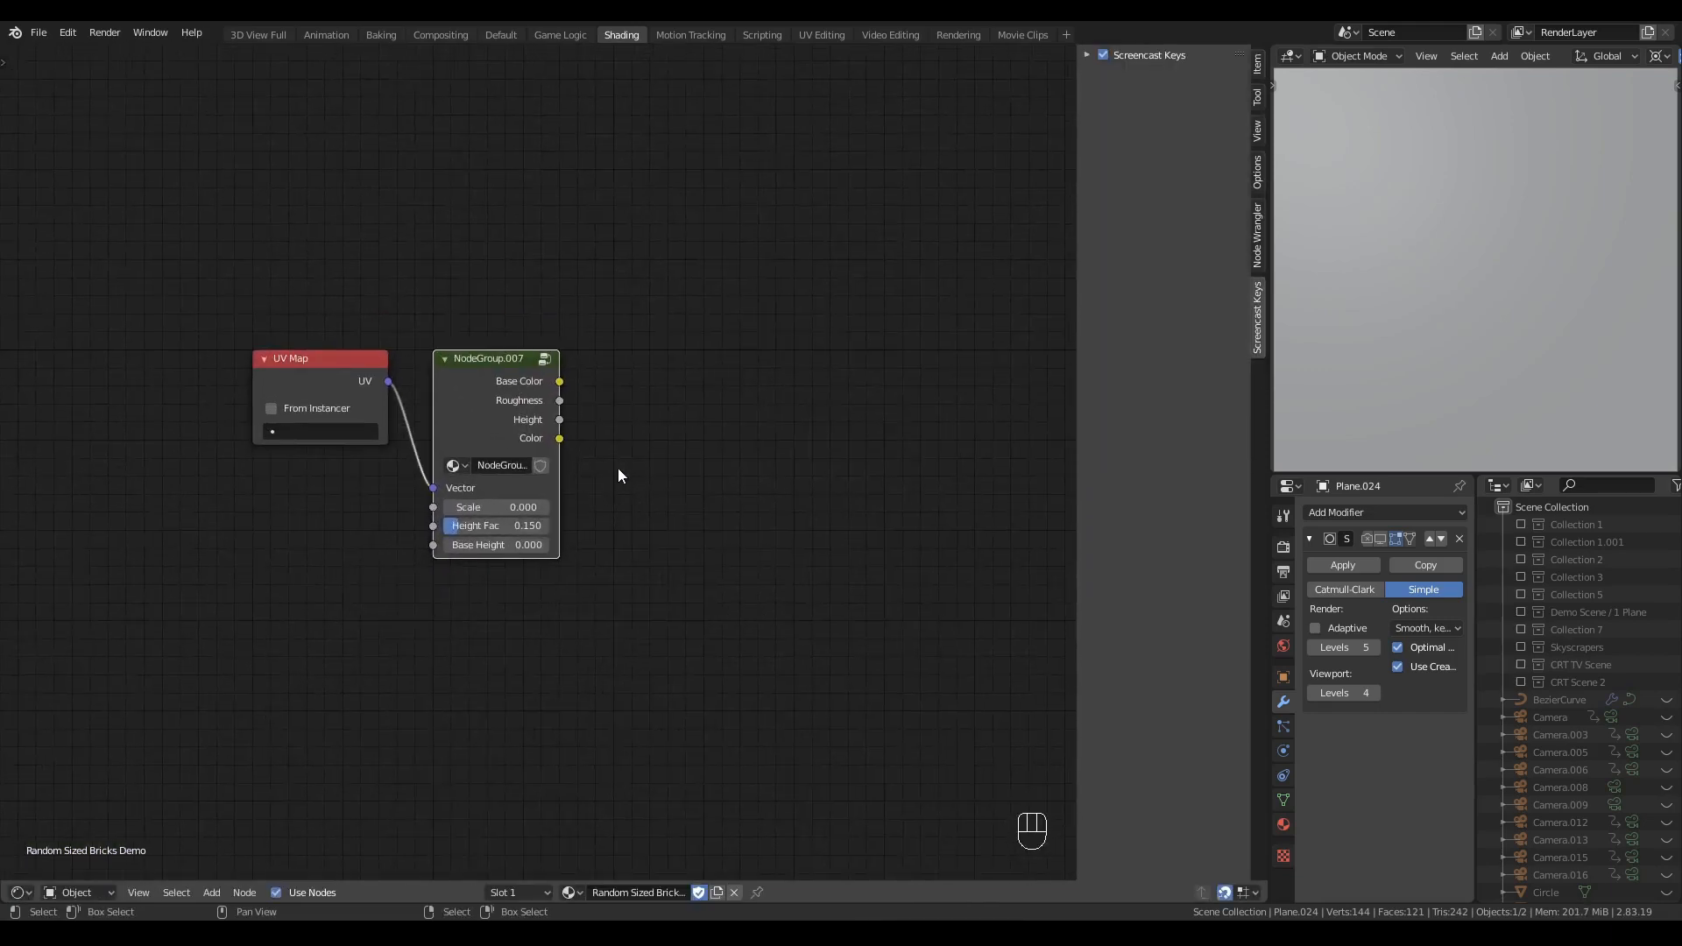
pyautogui.moveTo(496, 379); pyautogui.dragTo(594, 366, button='middle')
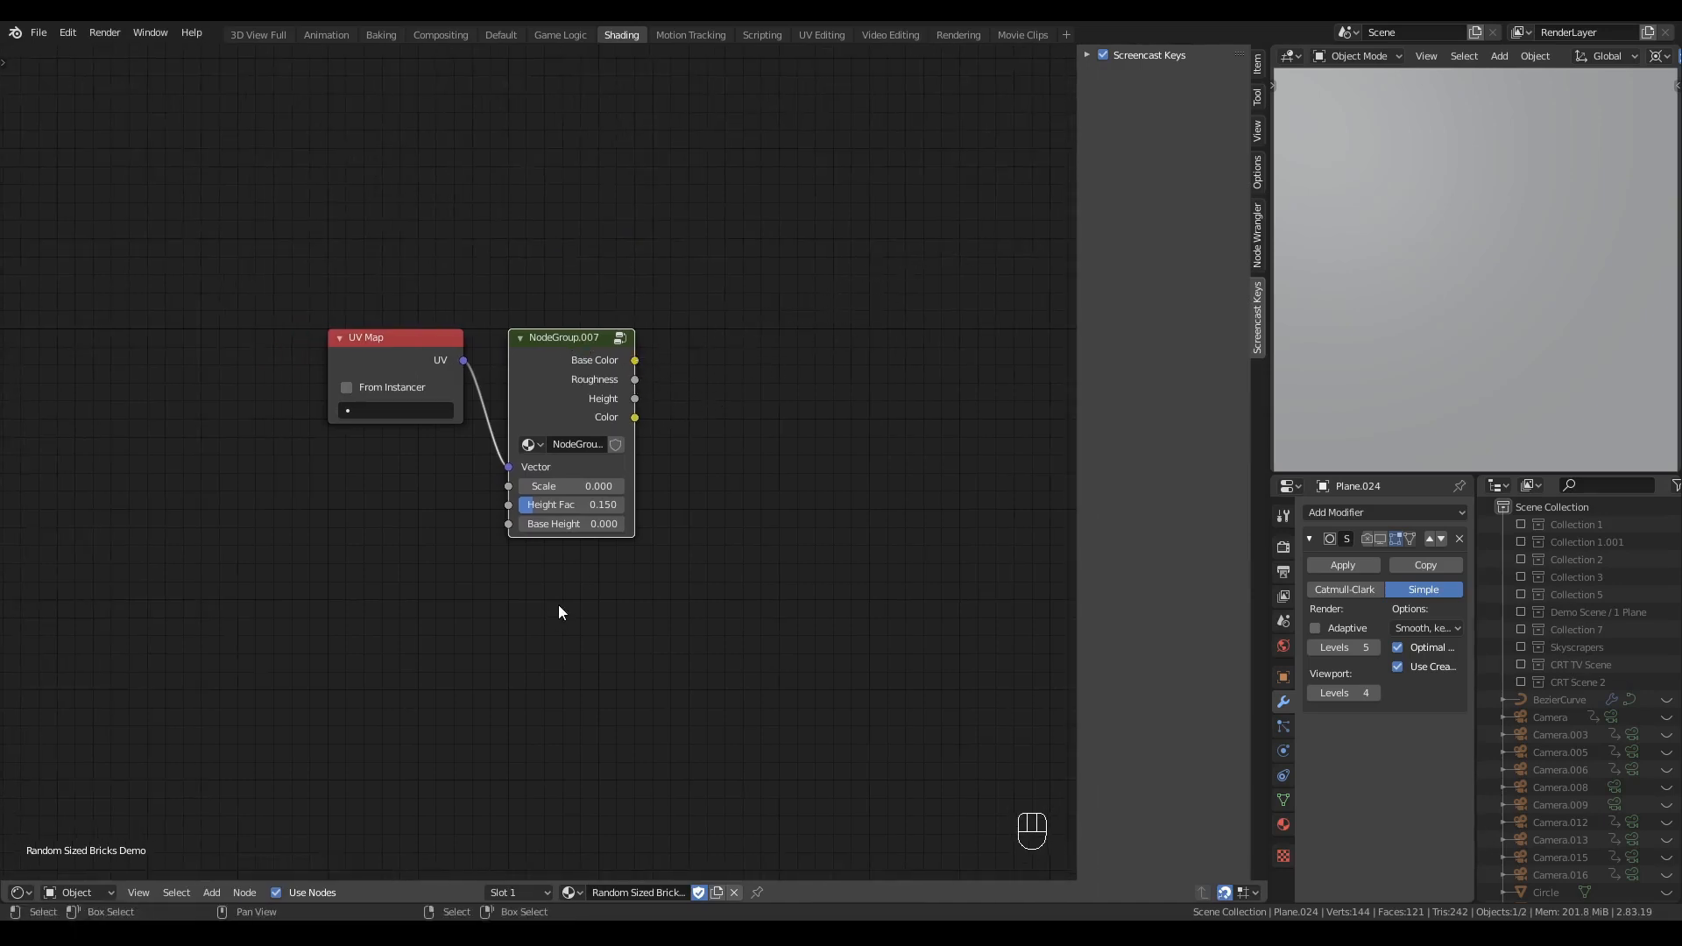
pyautogui.moveTo(554, 507)
pyautogui.mouseDown()
pyautogui.moveTo(592, 506)
pyautogui.moveTo(522, 506)
pyautogui.moveTo(582, 506)
pyautogui.mouseUp()
pyautogui.rightClick(565, 505)
pyautogui.click(570, 486)
pyautogui.write('1')
pyautogui.press('Return')
# - Move the UV Map and concrete node group between the brushed_concrete textures and the Principled BSDF
pyautogui.scroll(-4, 722, 509)
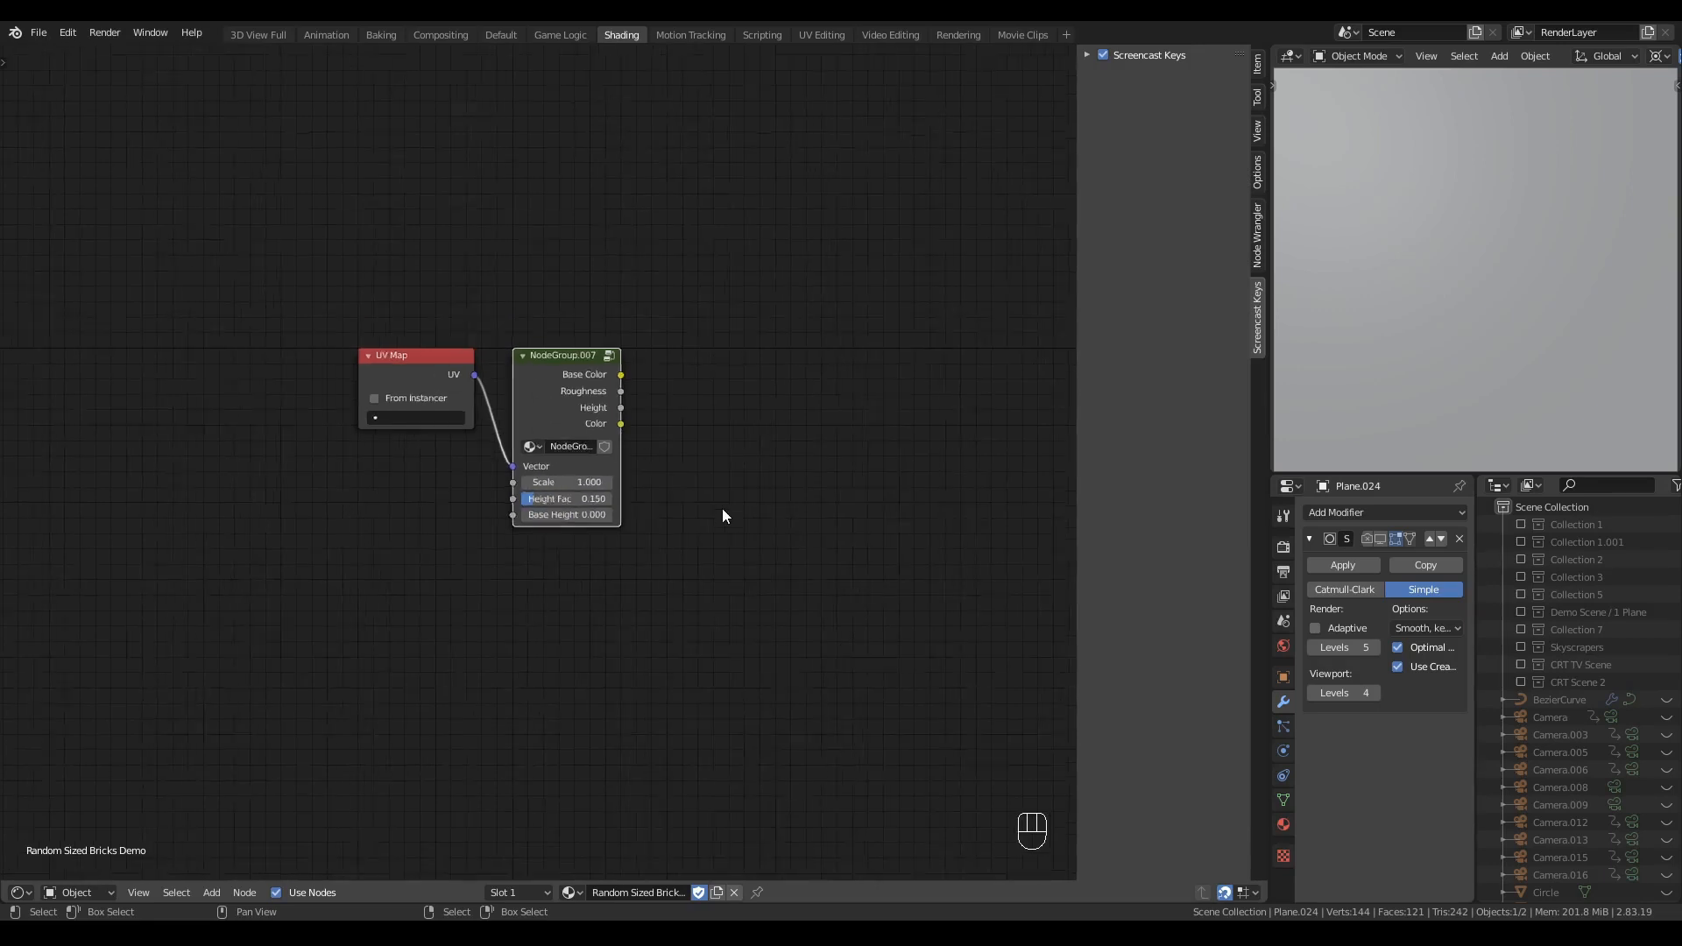
pyautogui.scroll(-3, 704, 497)
pyautogui.moveTo(704, 506); pyautogui.dragTo(440, 490, button='middle')
pyautogui.press('g')
pyautogui.click(676, 608)
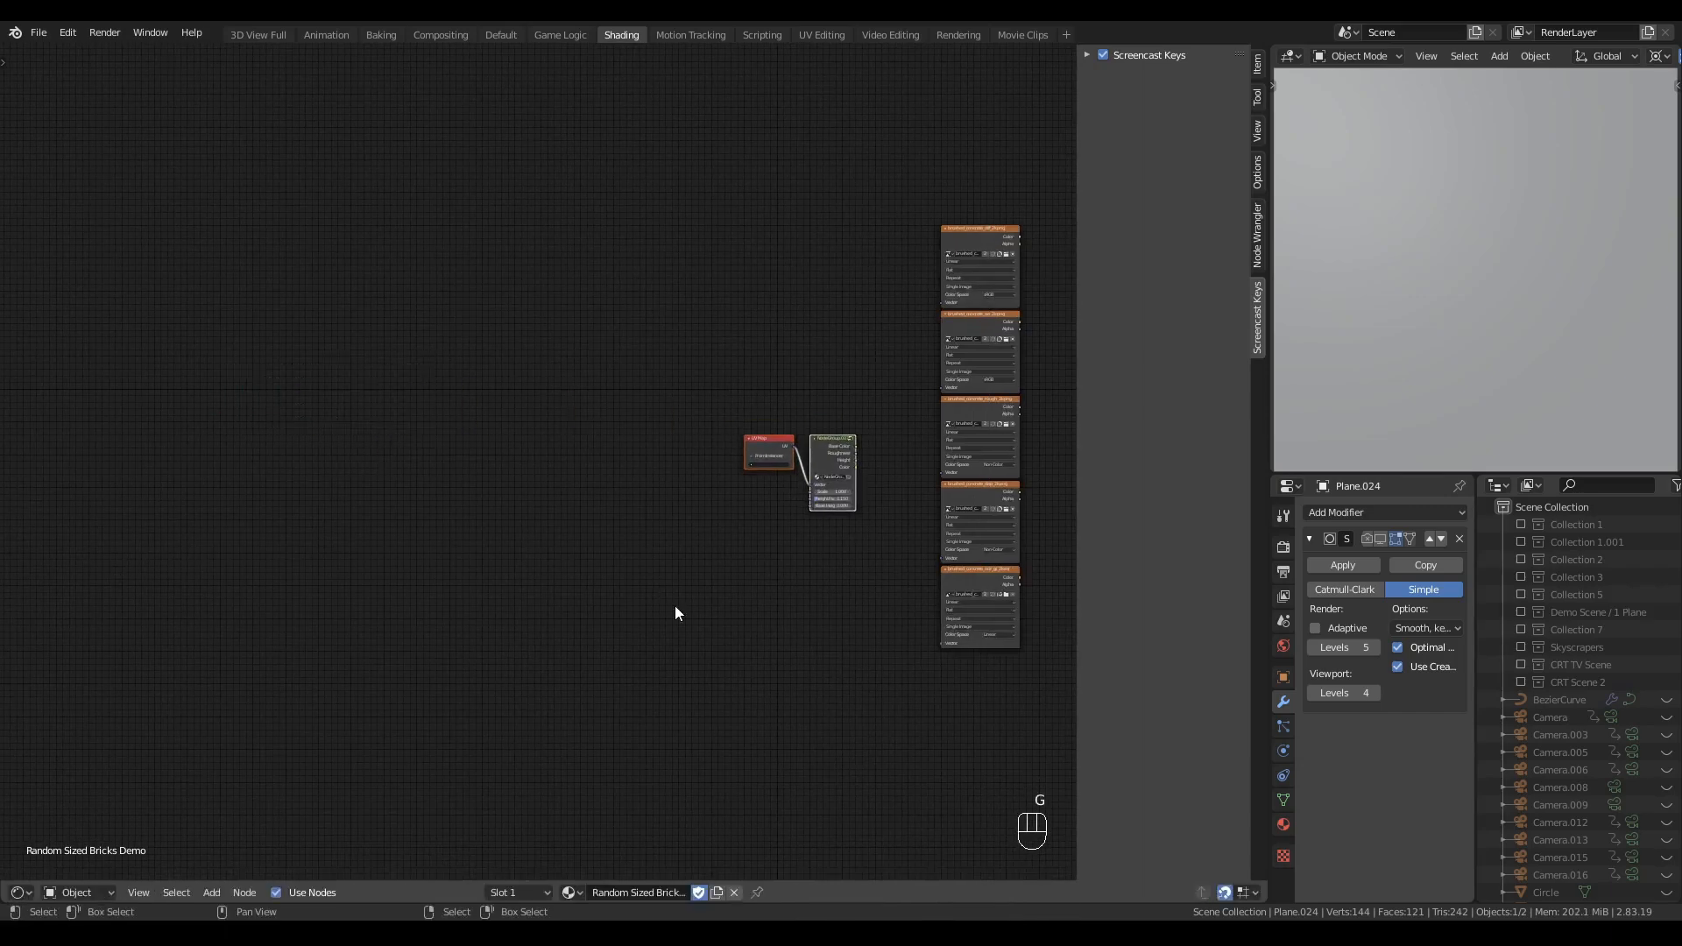
pyautogui.moveTo(676, 607); pyautogui.dragTo(24, 623, button='middle')
pyautogui.press('g')
pyautogui.click(395, 561)
pyautogui.scroll(10, 496, 533)
pyautogui.moveTo(412, 557); pyautogui.dragTo(493, 604, button='middle')
pyautogui.press('g')
pyautogui.rightClick(584, 545)
pyautogui.scroll(-4, 584, 545)
# - Move the Principled BSDF and Material Output farther from the concrete node group to open a gap
pyautogui.moveTo(863, 311); pyautogui.dragTo(701, 496)
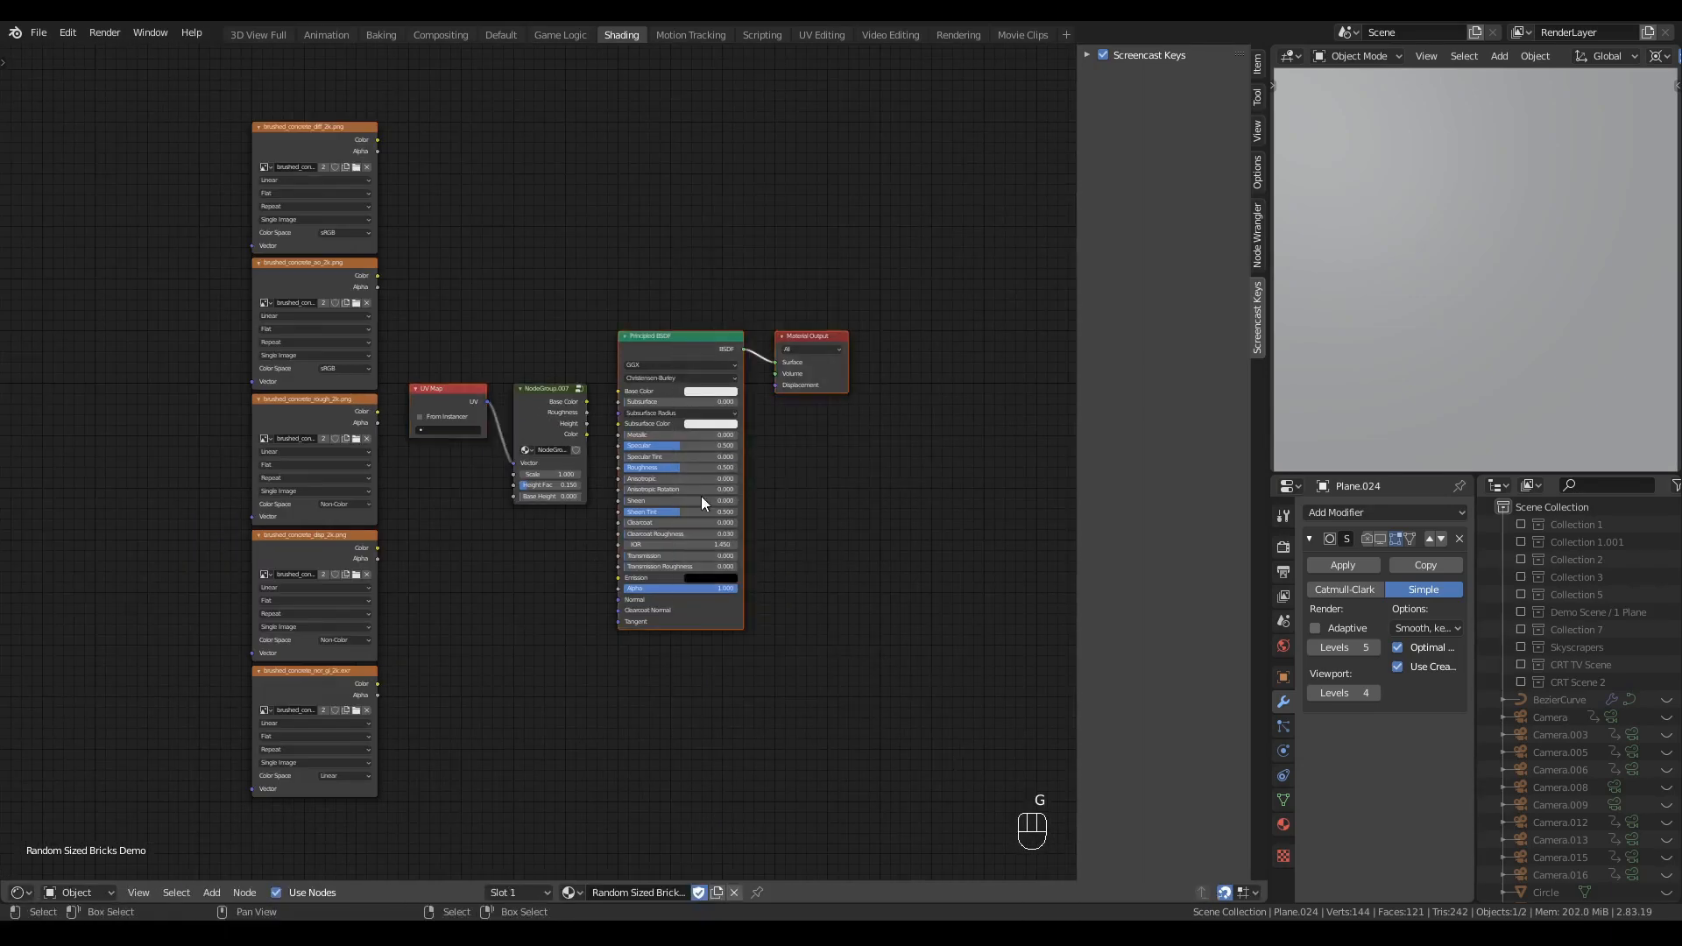
pyautogui.press('g')
pyautogui.click(911, 496)
# - Connect the node group's Base Color and Roughness outputs to the matching Principled BSDF inputs
pyautogui.moveTo(670, 552); pyautogui.dragTo(423, 575, button='middle')
pyautogui.scroll(5, 554, 540)
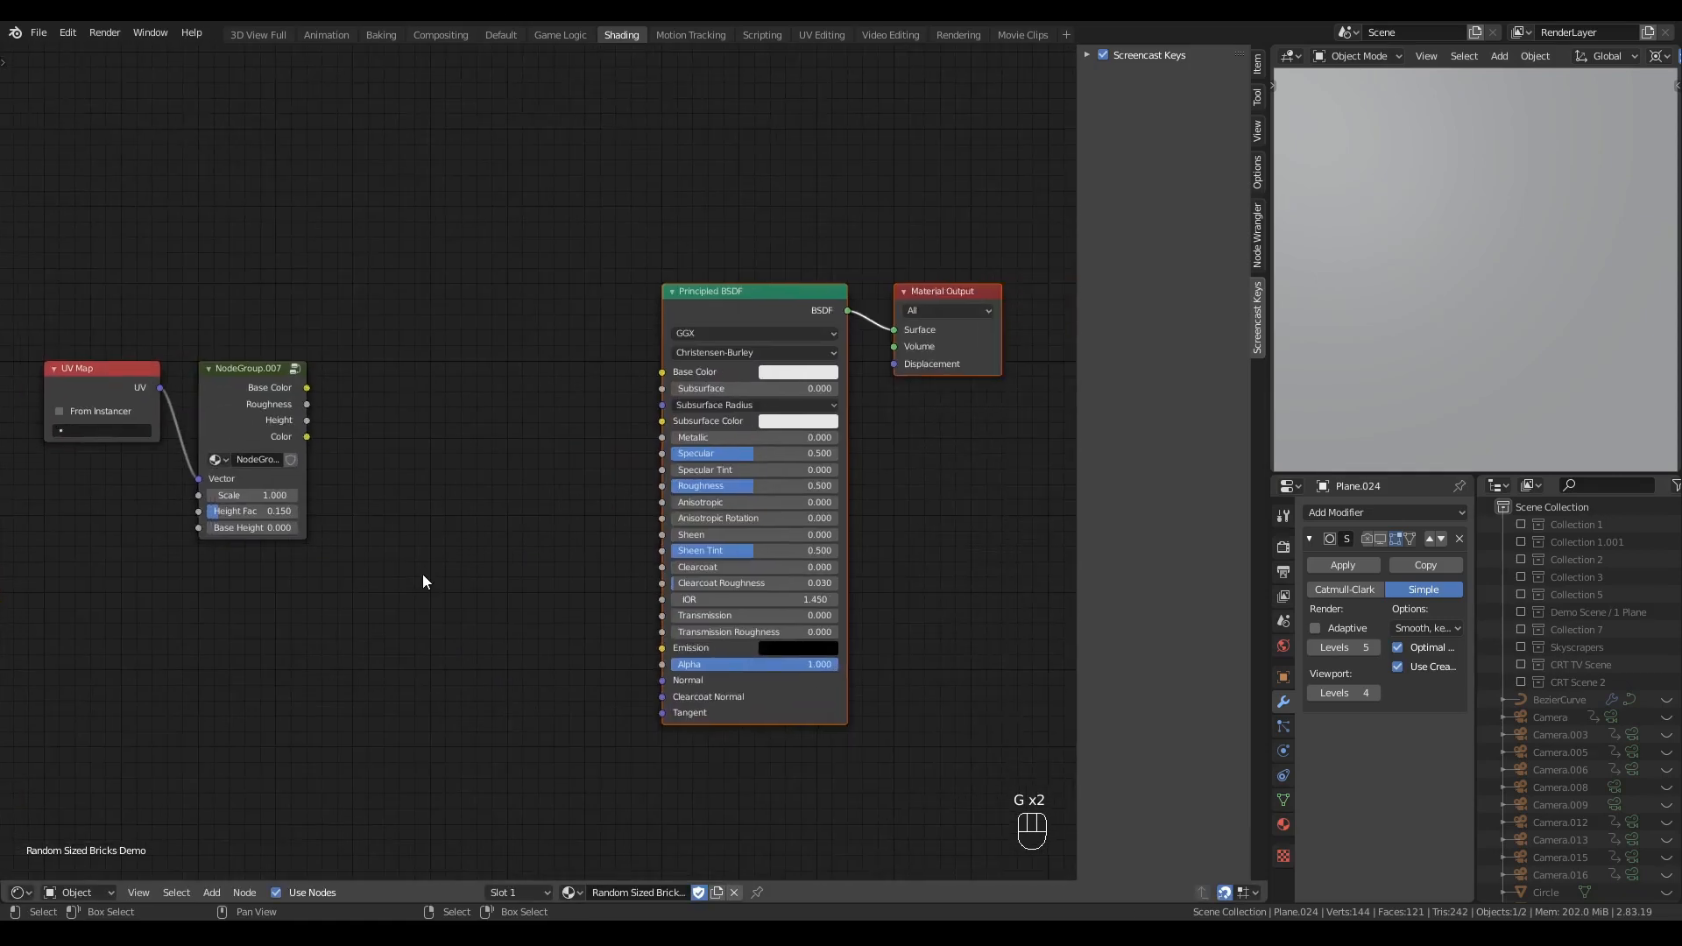
pyautogui.click(271, 391)
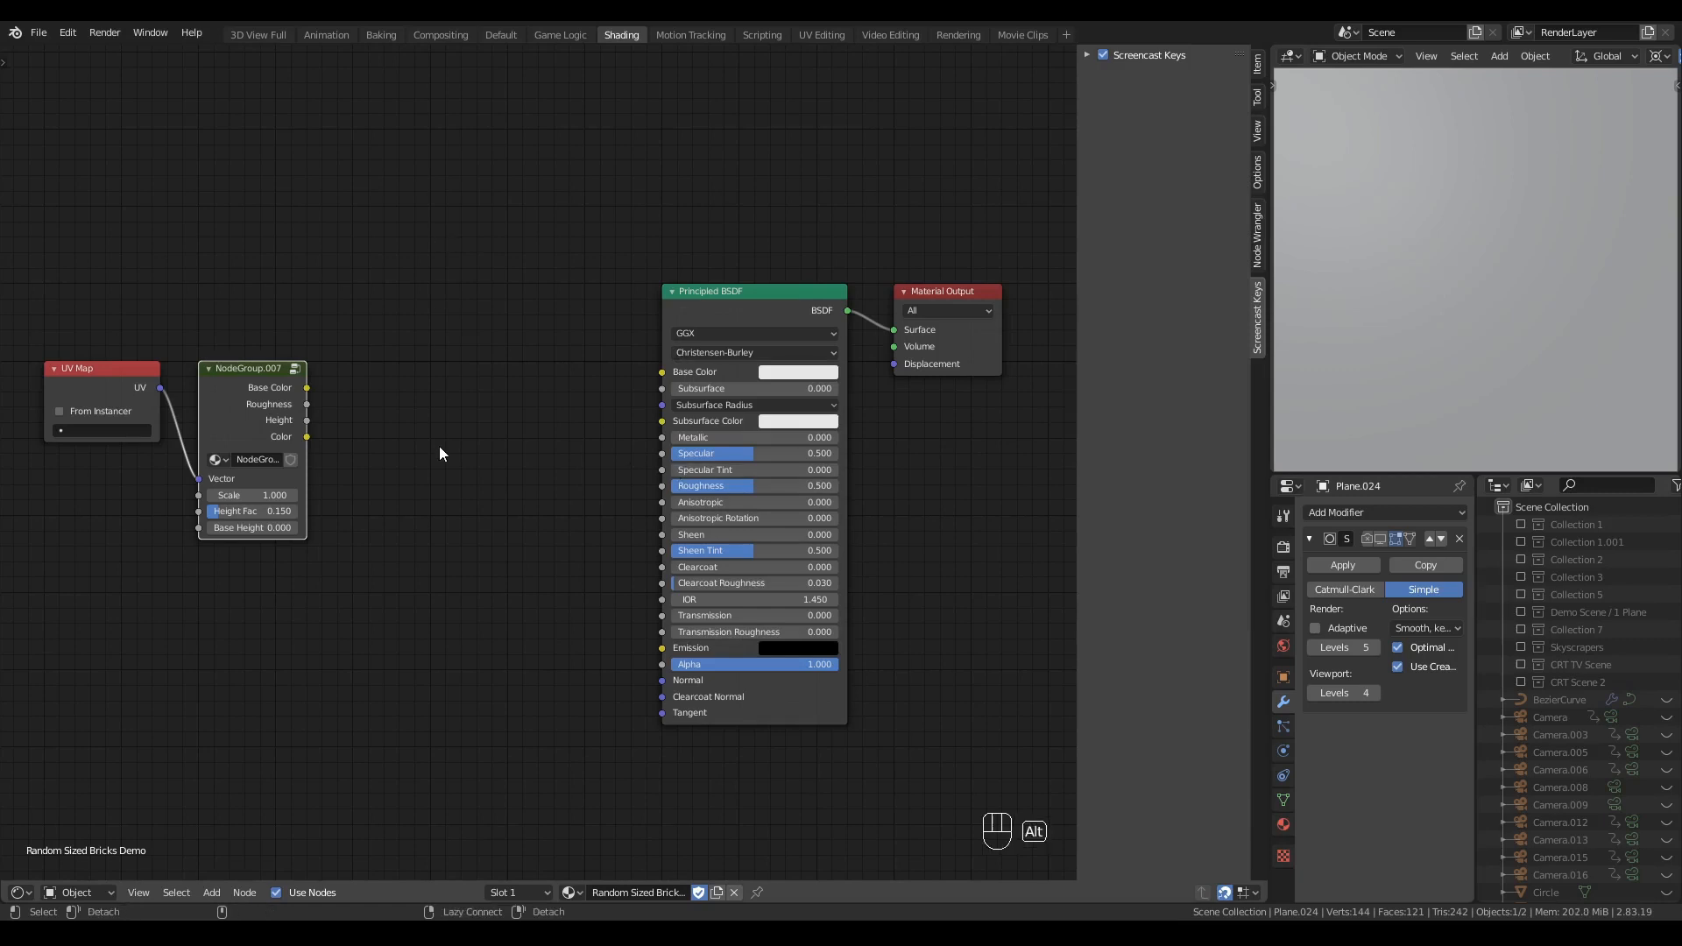
pyautogui.keyDown('alt'); pyautogui.moveTo(274, 390); pyautogui.dragTo(754, 485, button='right'); pyautogui.keyUp('alt')
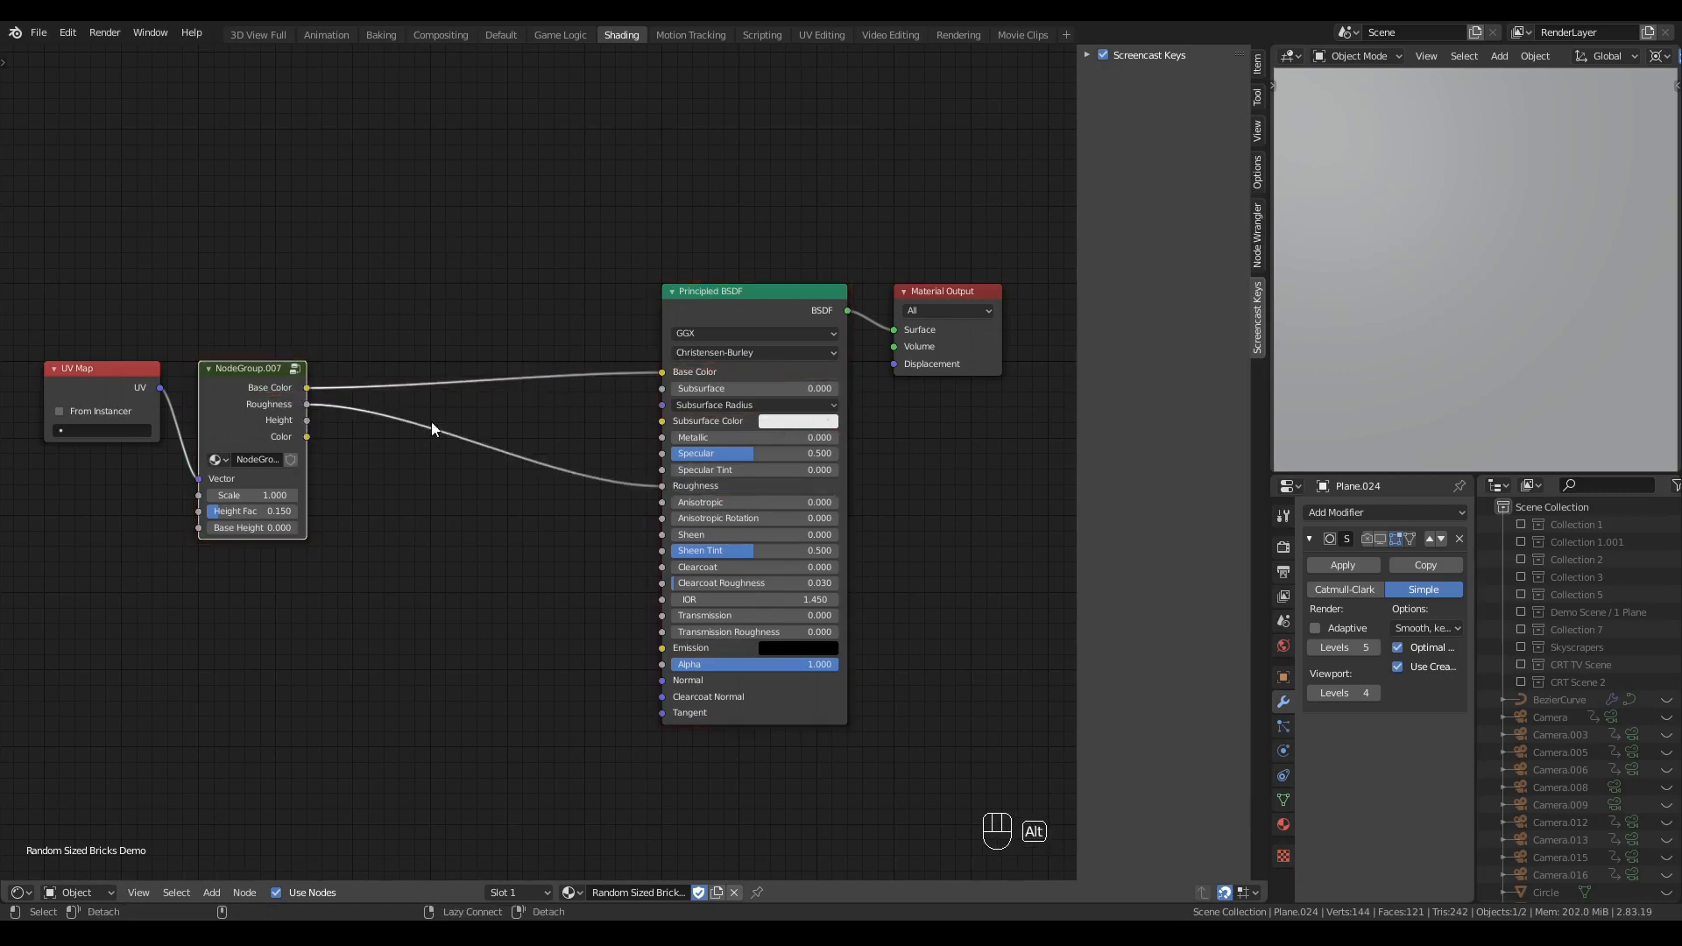
# - Add a Bump node driven by the node group's Height and connect its output to the Principled BSDF's Normal
pyautogui.moveTo(533, 680); pyautogui.dragTo(534, 651, button='middle')
pyautogui.hotkey('shift', 'a')
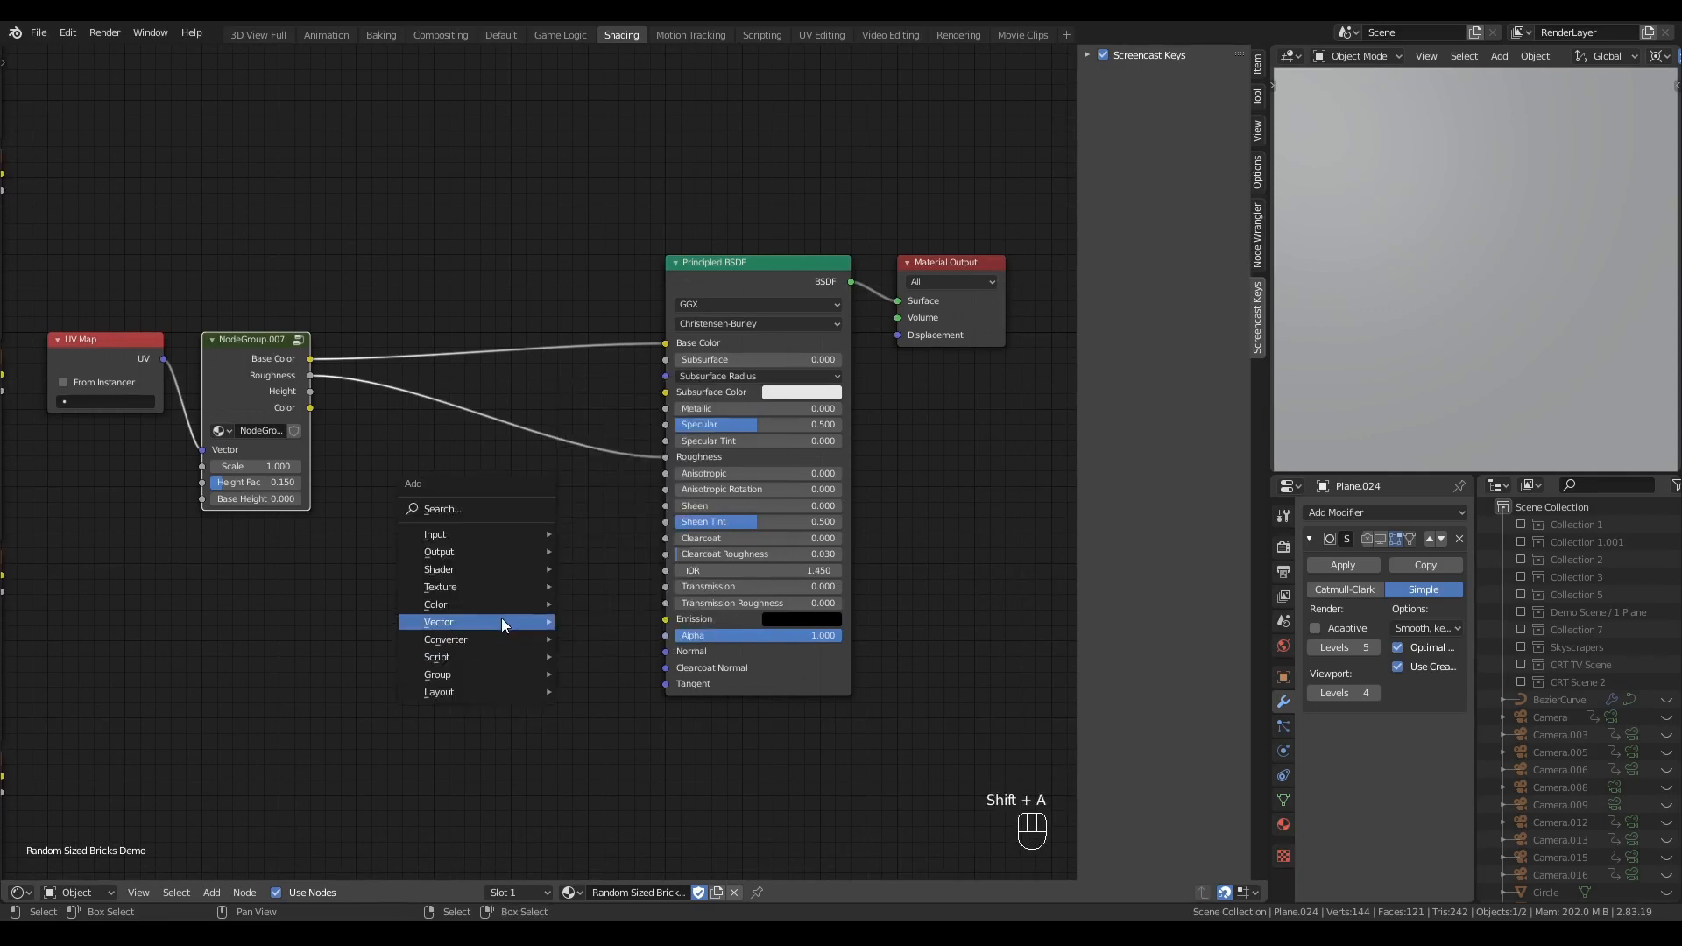
pyautogui.moveTo(502, 618)
pyautogui.click(585, 624)
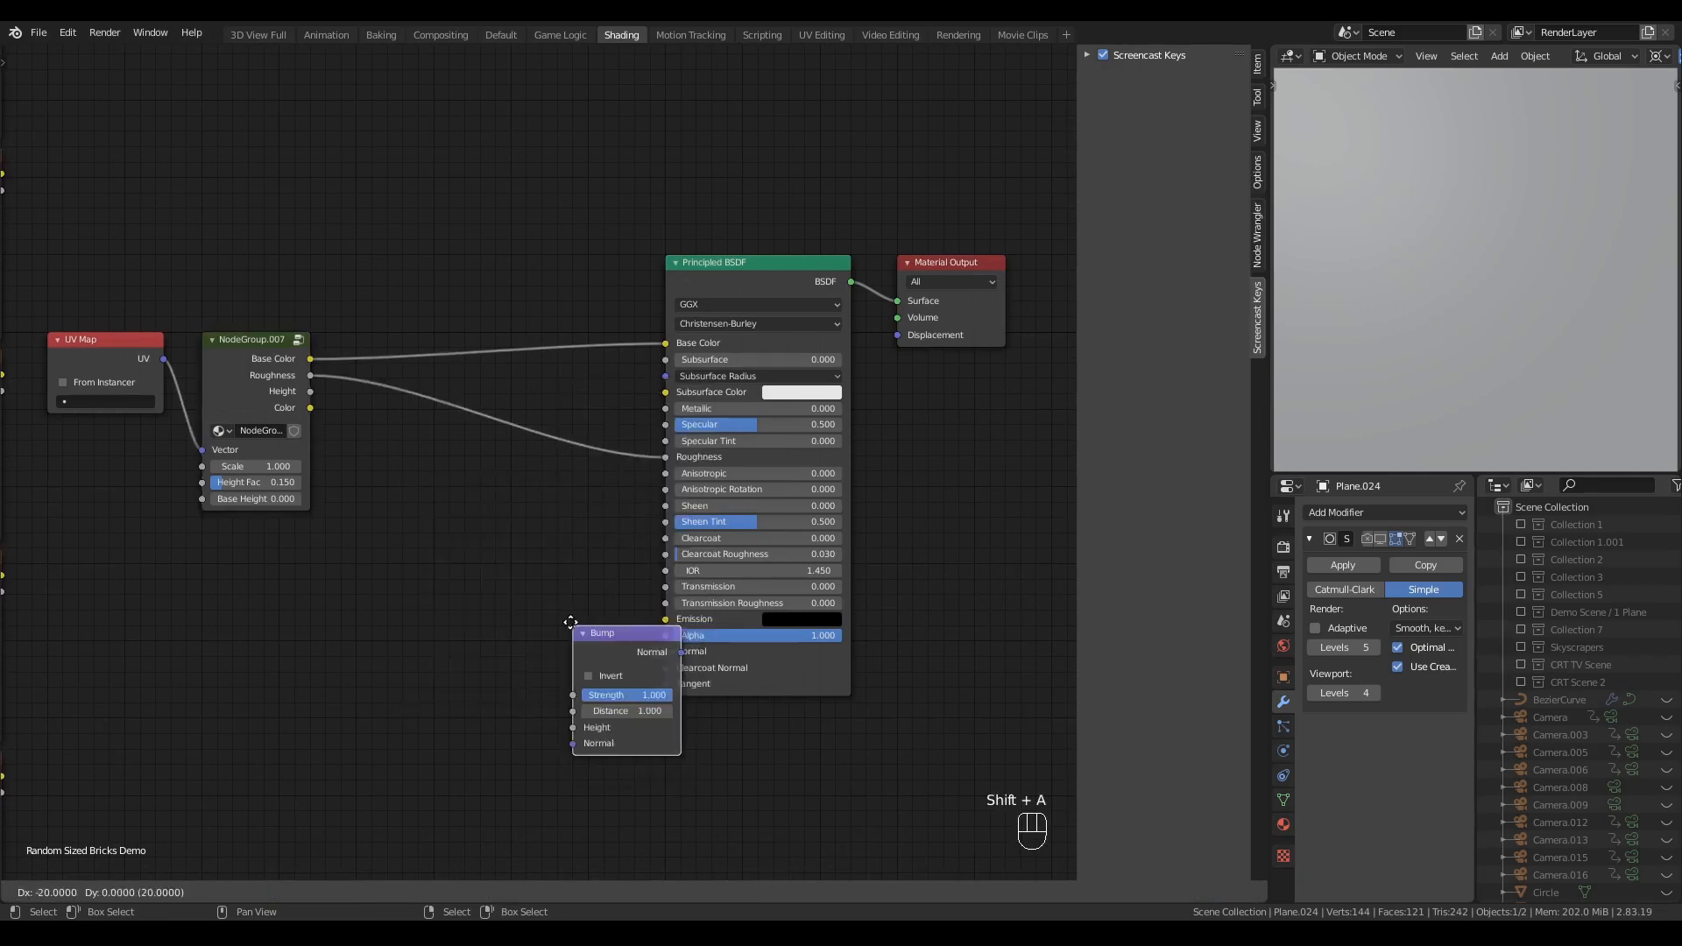
pyautogui.click(505, 586)
pyautogui.moveTo(618, 621); pyautogui.dragTo(666, 651)
pyautogui.moveTo(561, 629); pyautogui.dragTo(556, 661)
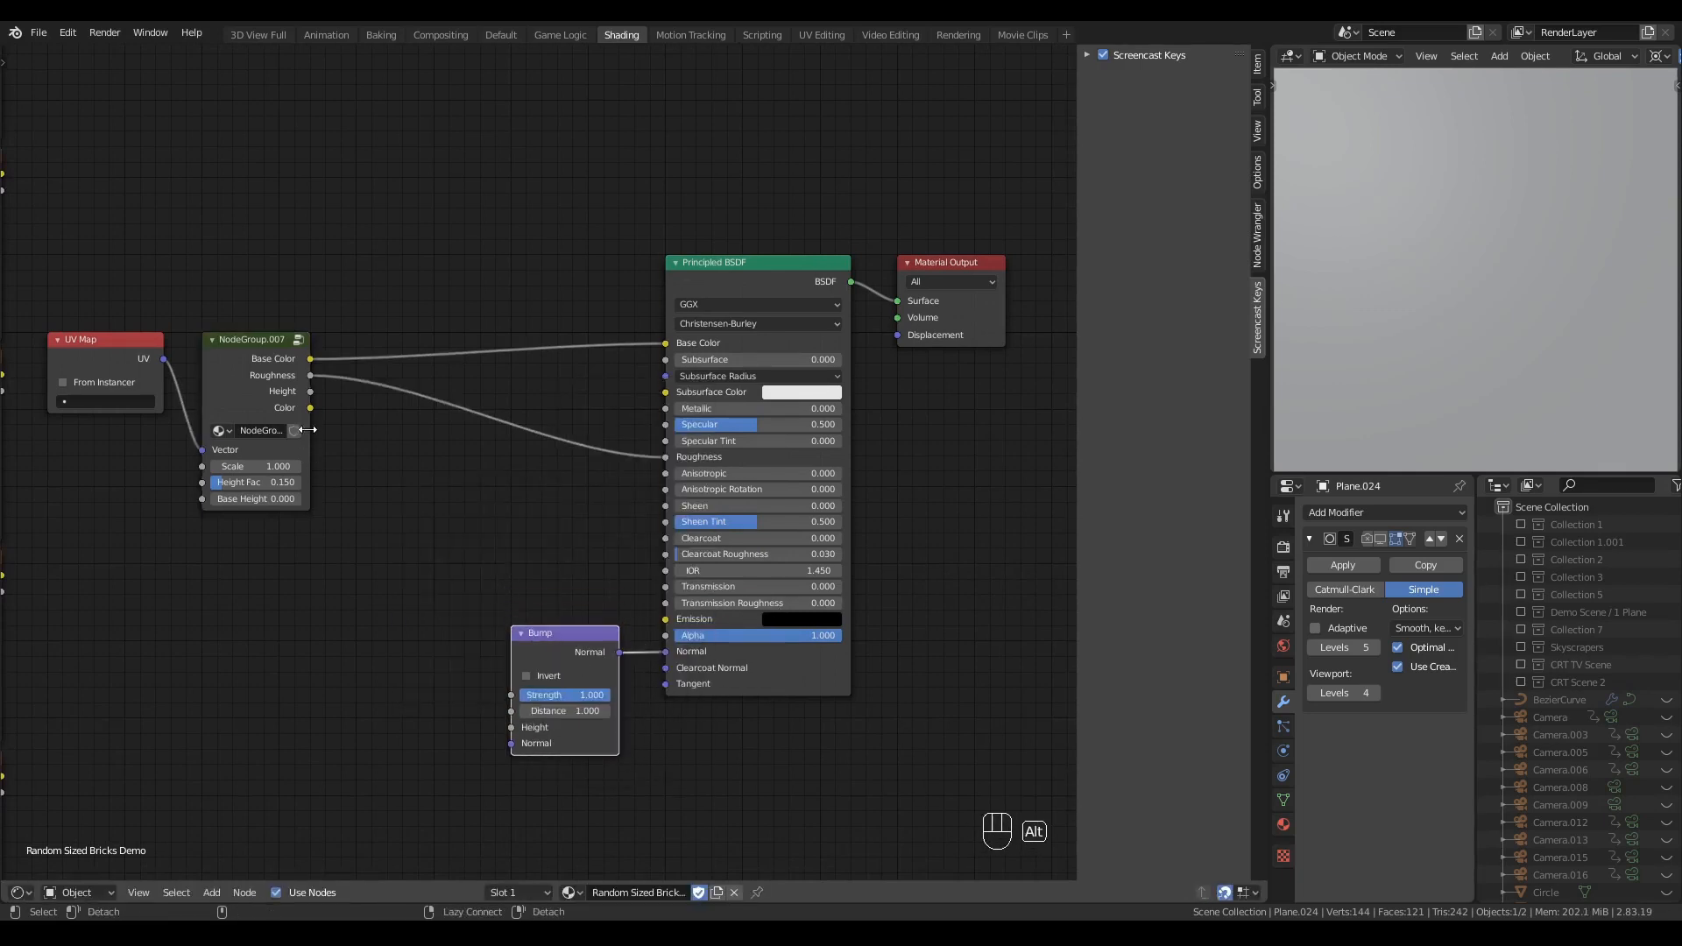
pyautogui.keyDown('alt'); pyautogui.moveTo(294, 389); pyautogui.dragTo(588, 711, button='right'); pyautogui.keyUp('alt')
pyautogui.click(382, 708)
# - Add a Normal Map node fed by the group's Color output and connect it to the Bump node's Normal input
pyautogui.moveTo(373, 704); pyautogui.dragTo(413, 597, button='middle')
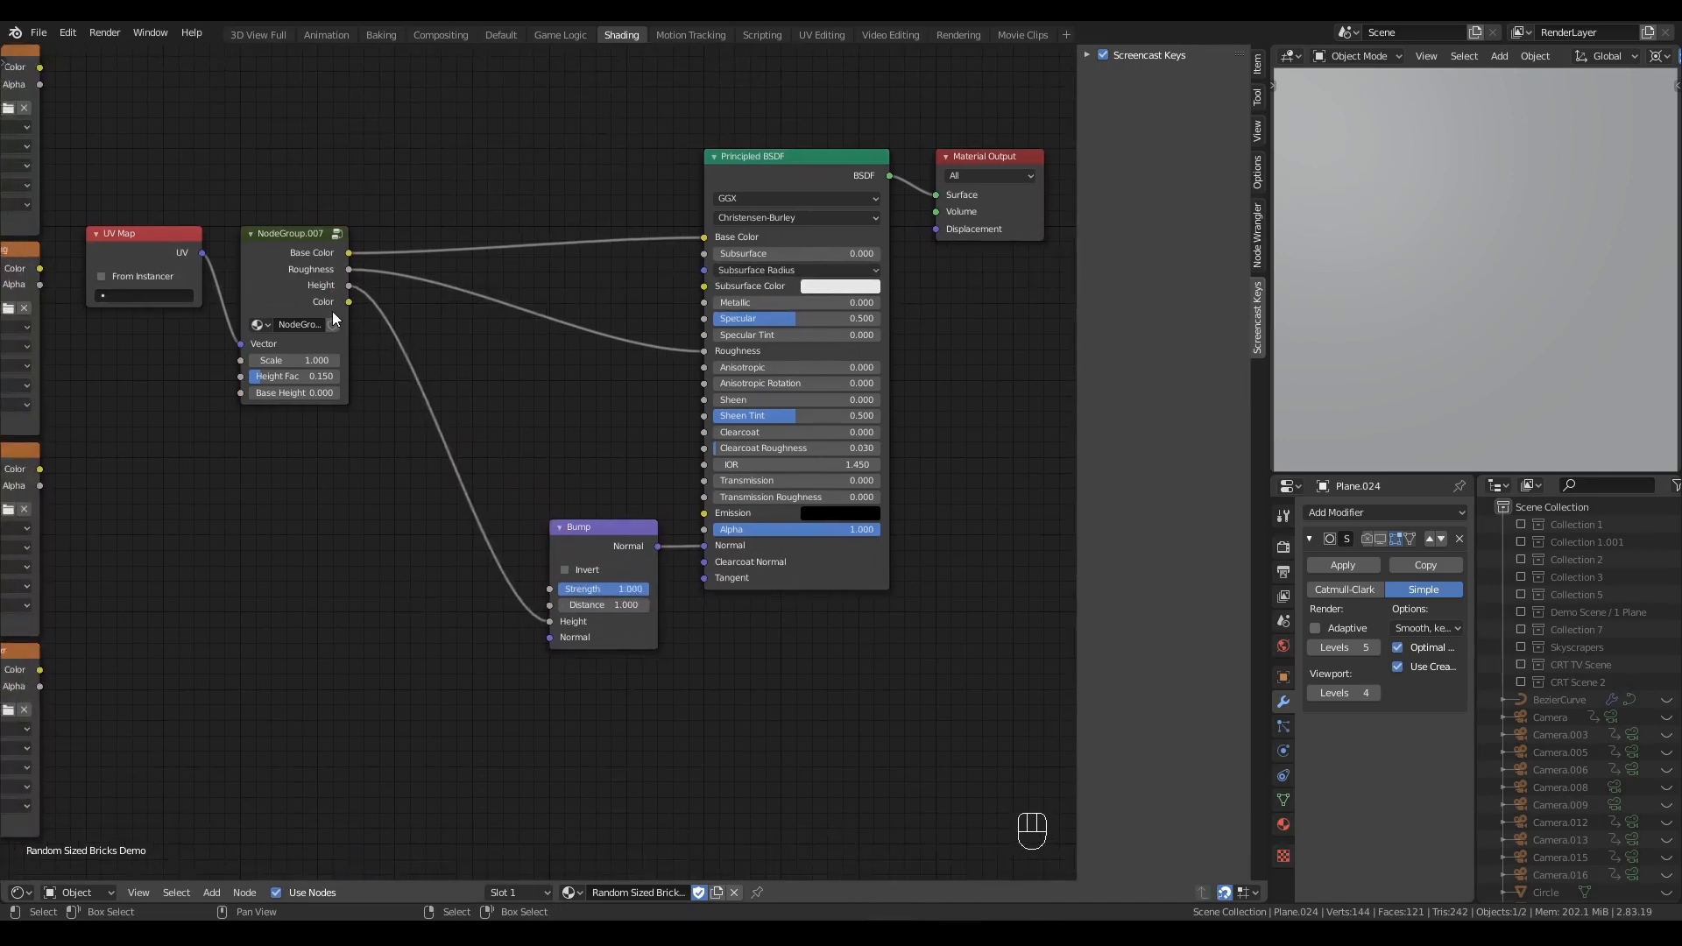
pyautogui.hotkey('shift', 'a')
pyautogui.moveTo(408, 668)
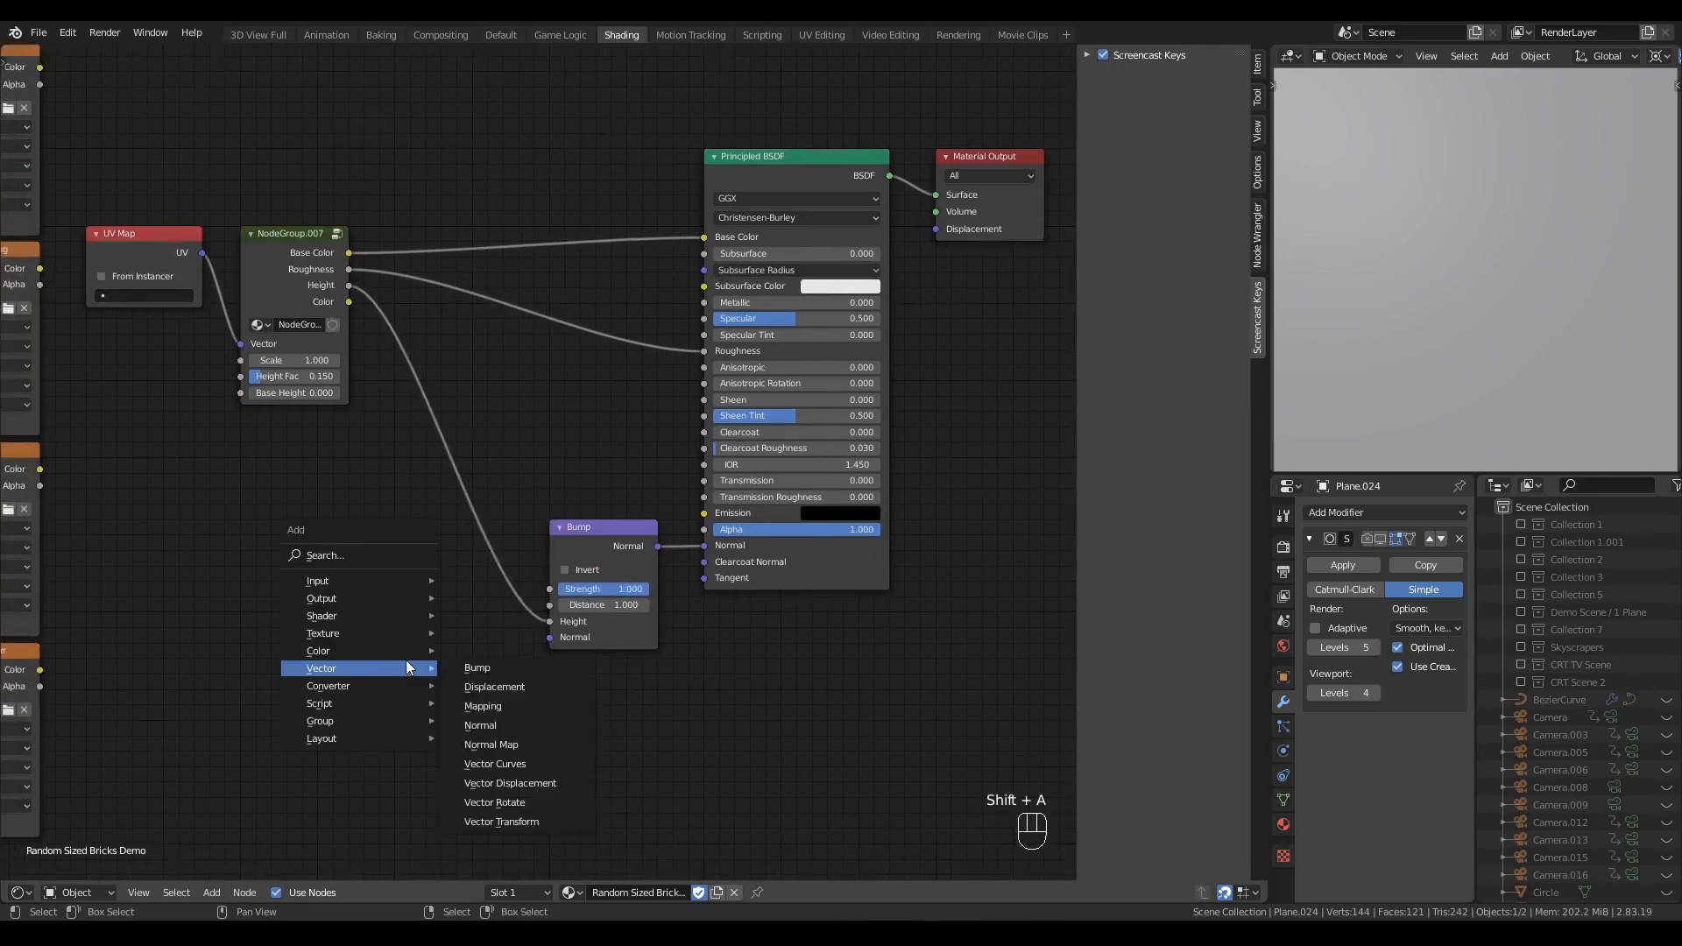
pyautogui.click(492, 744)
pyautogui.keyDown('alt'); pyautogui.moveTo(438, 659); pyautogui.dragTo(560, 632, button='right'); pyautogui.keyUp('alt')
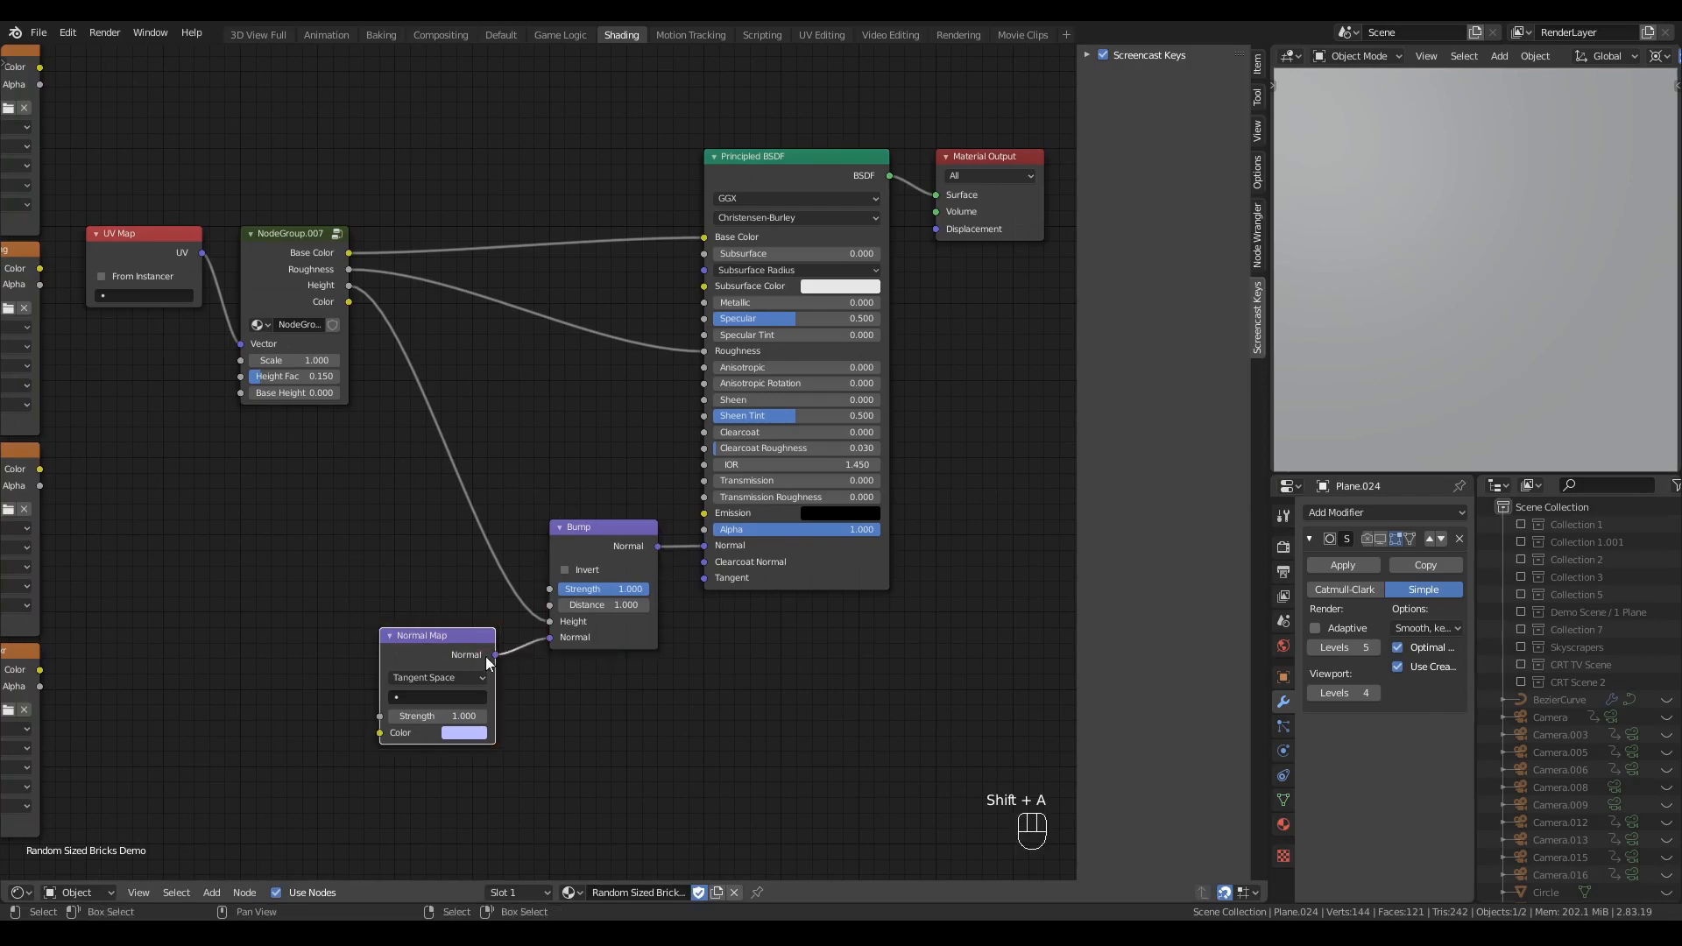
pyautogui.moveTo(440, 635); pyautogui.dragTo(456, 620)
pyautogui.keyDown('alt'); pyautogui.moveTo(314, 303); pyautogui.dragTo(428, 685, button='right'); pyautogui.keyUp('alt')
# - Hide the node editor's sidebar to give the brushed_concrete texture nodes and shader more room
pyautogui.scroll(-2, 429, 685)
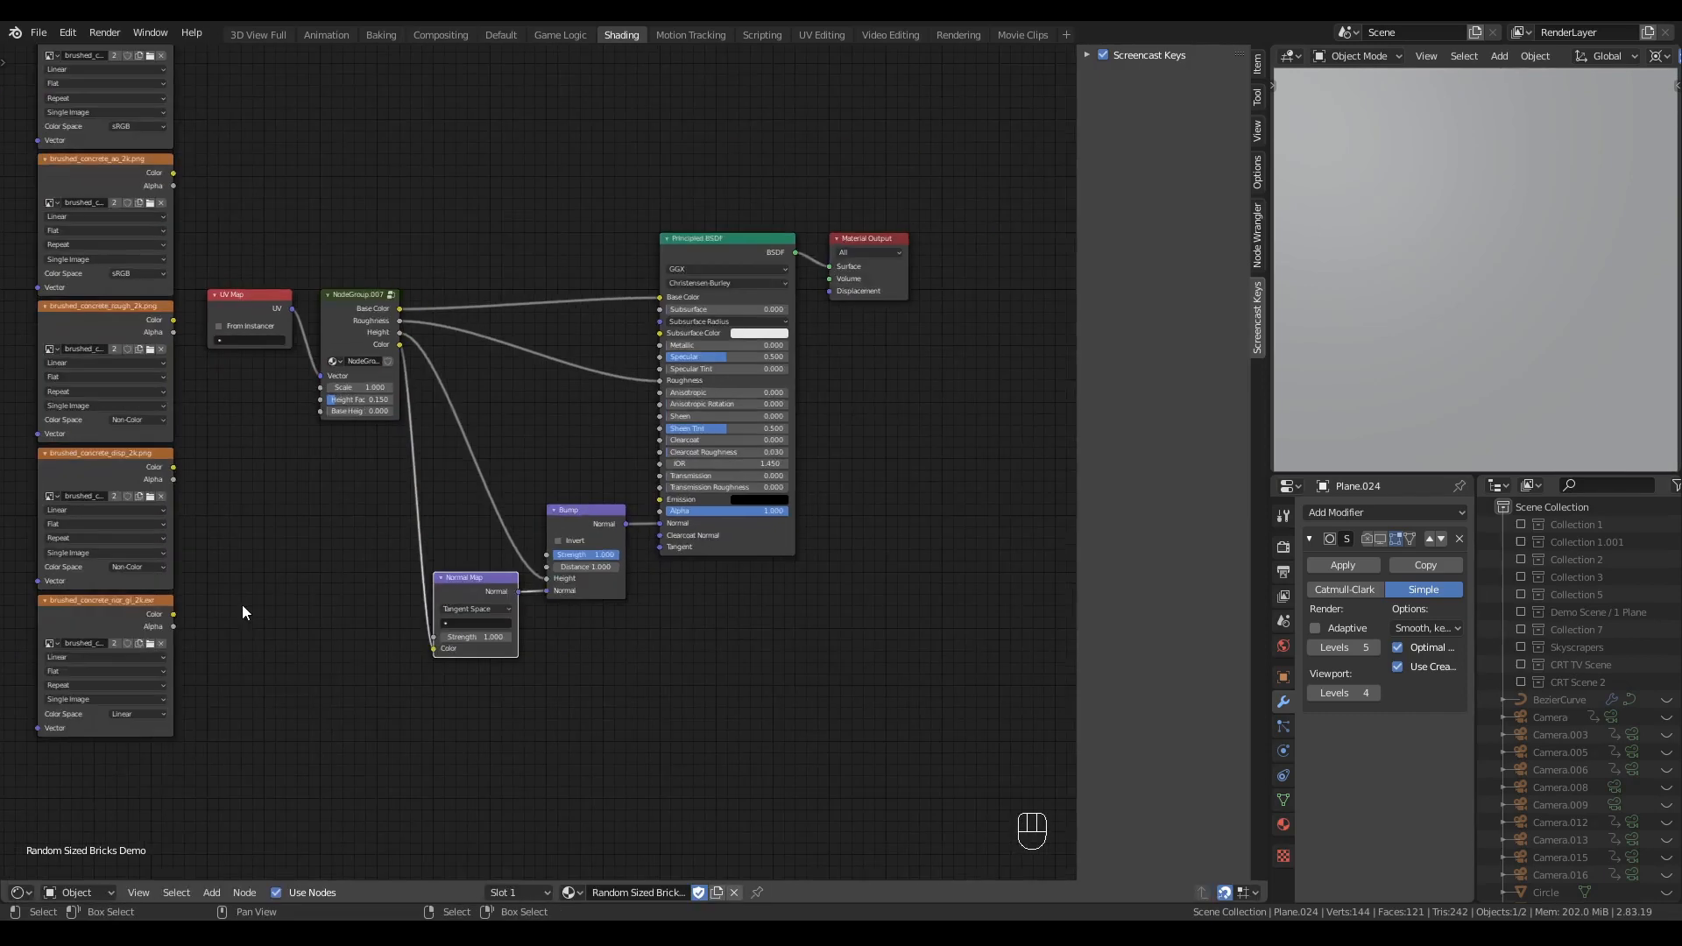
pyautogui.moveTo(241, 605); pyautogui.dragTo(553, 597, button='middle')
pyautogui.press('n')
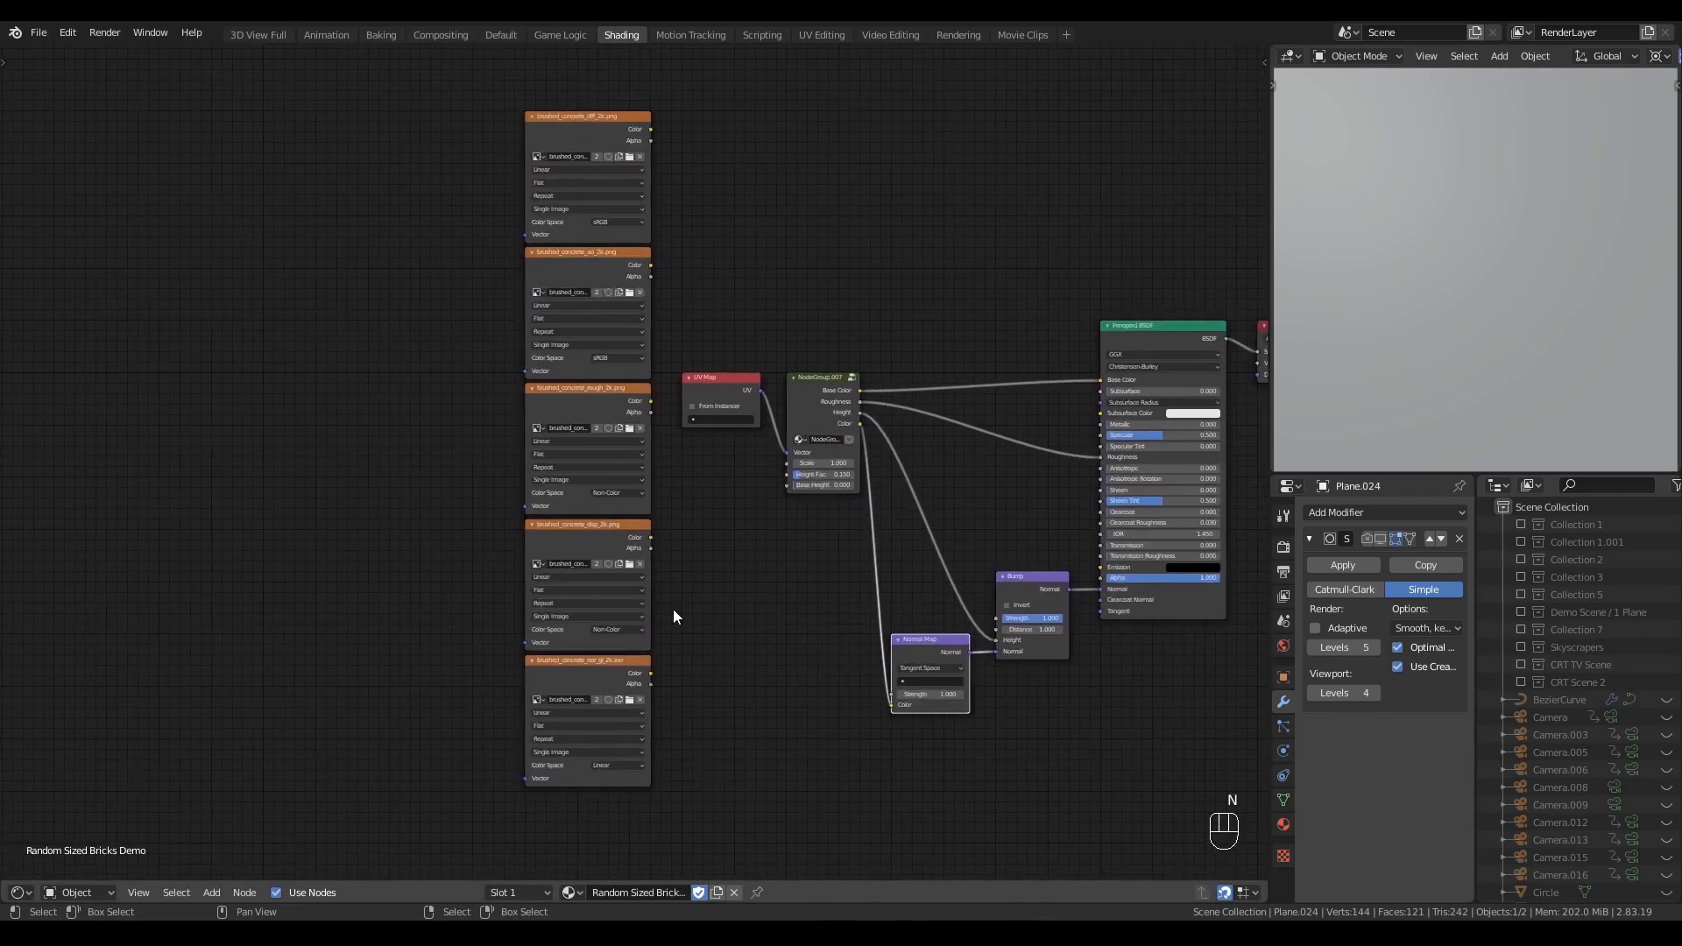
# - Move the five brushed_concrete texture nodes well away from the UV Map and node group, leaving working space between them
pyautogui.moveTo(433, 120); pyautogui.dragTo(592, 675)
pyautogui.press('g')
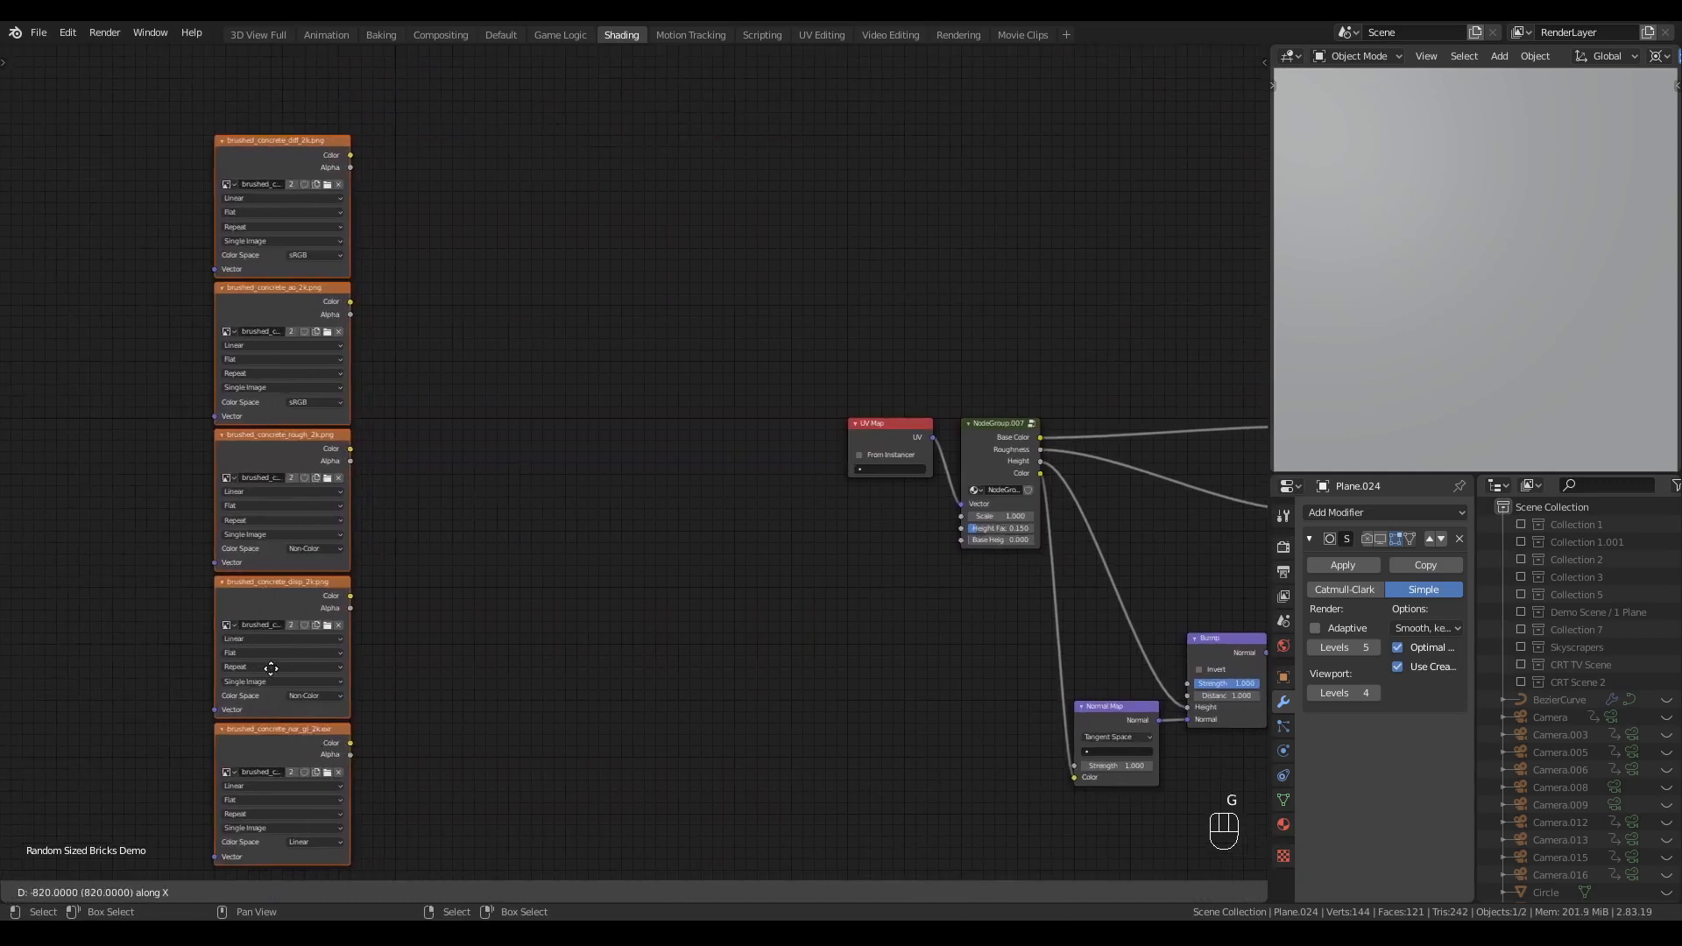
pyautogui.click(267, 668)
pyautogui.moveTo(482, 675); pyautogui.dragTo(707, 603, button='middle')
pyautogui.press('g')
pyautogui.click(634, 618)
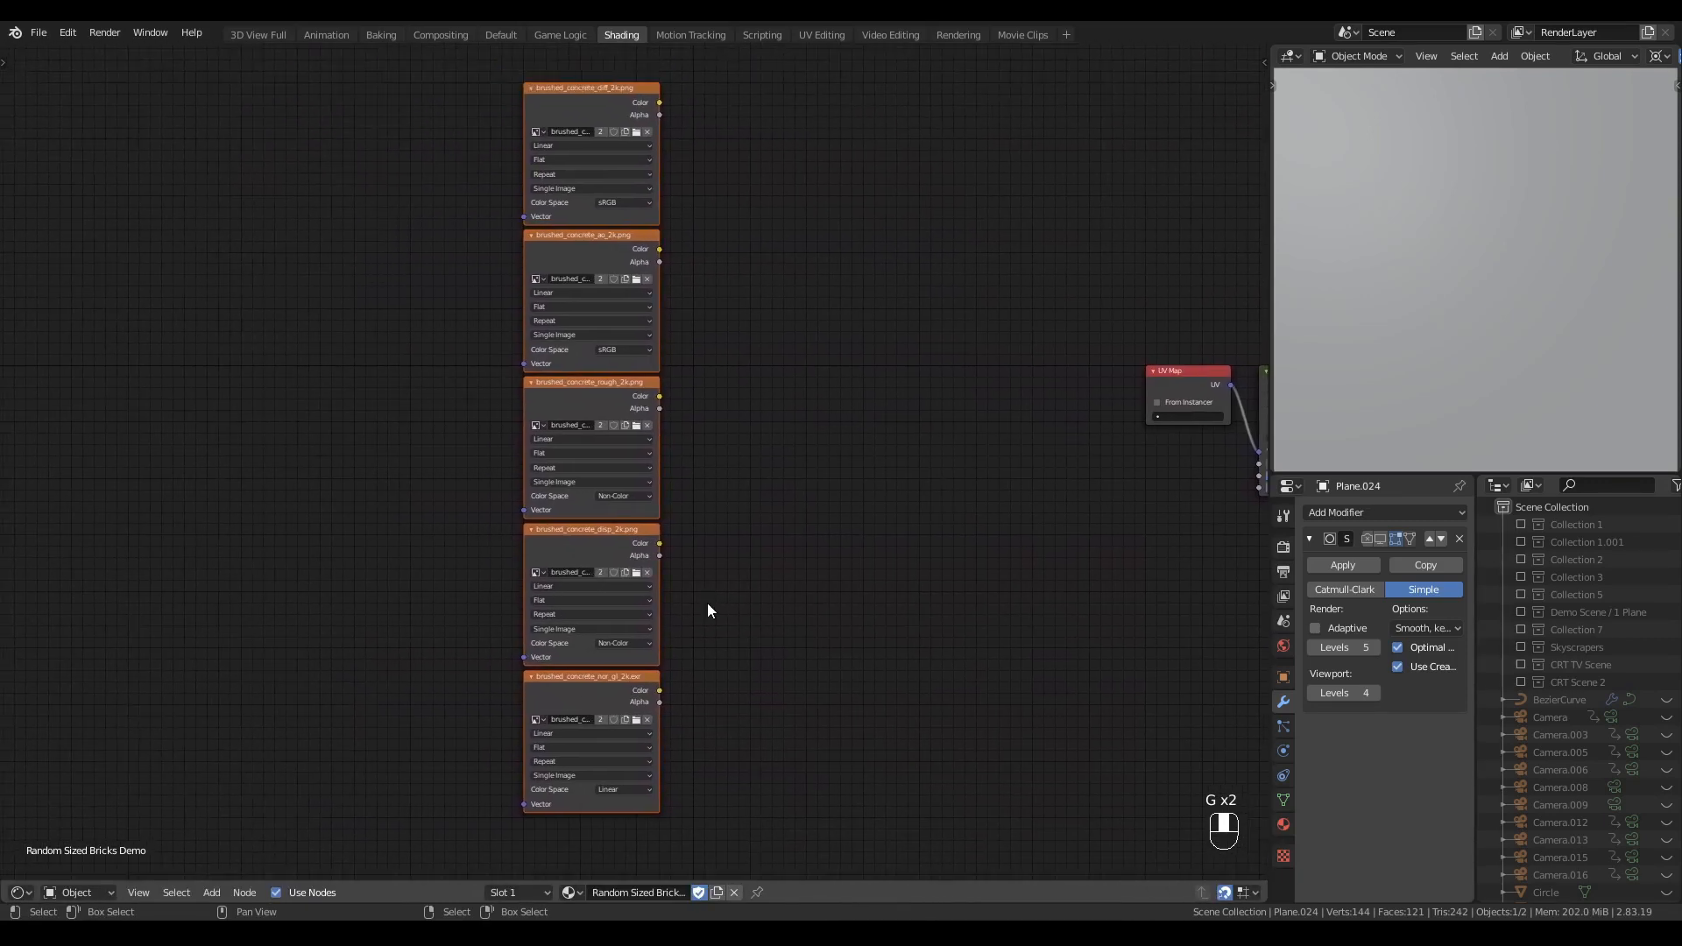
pyautogui.moveTo(761, 516); pyautogui.dragTo(788, 536, button='middle')
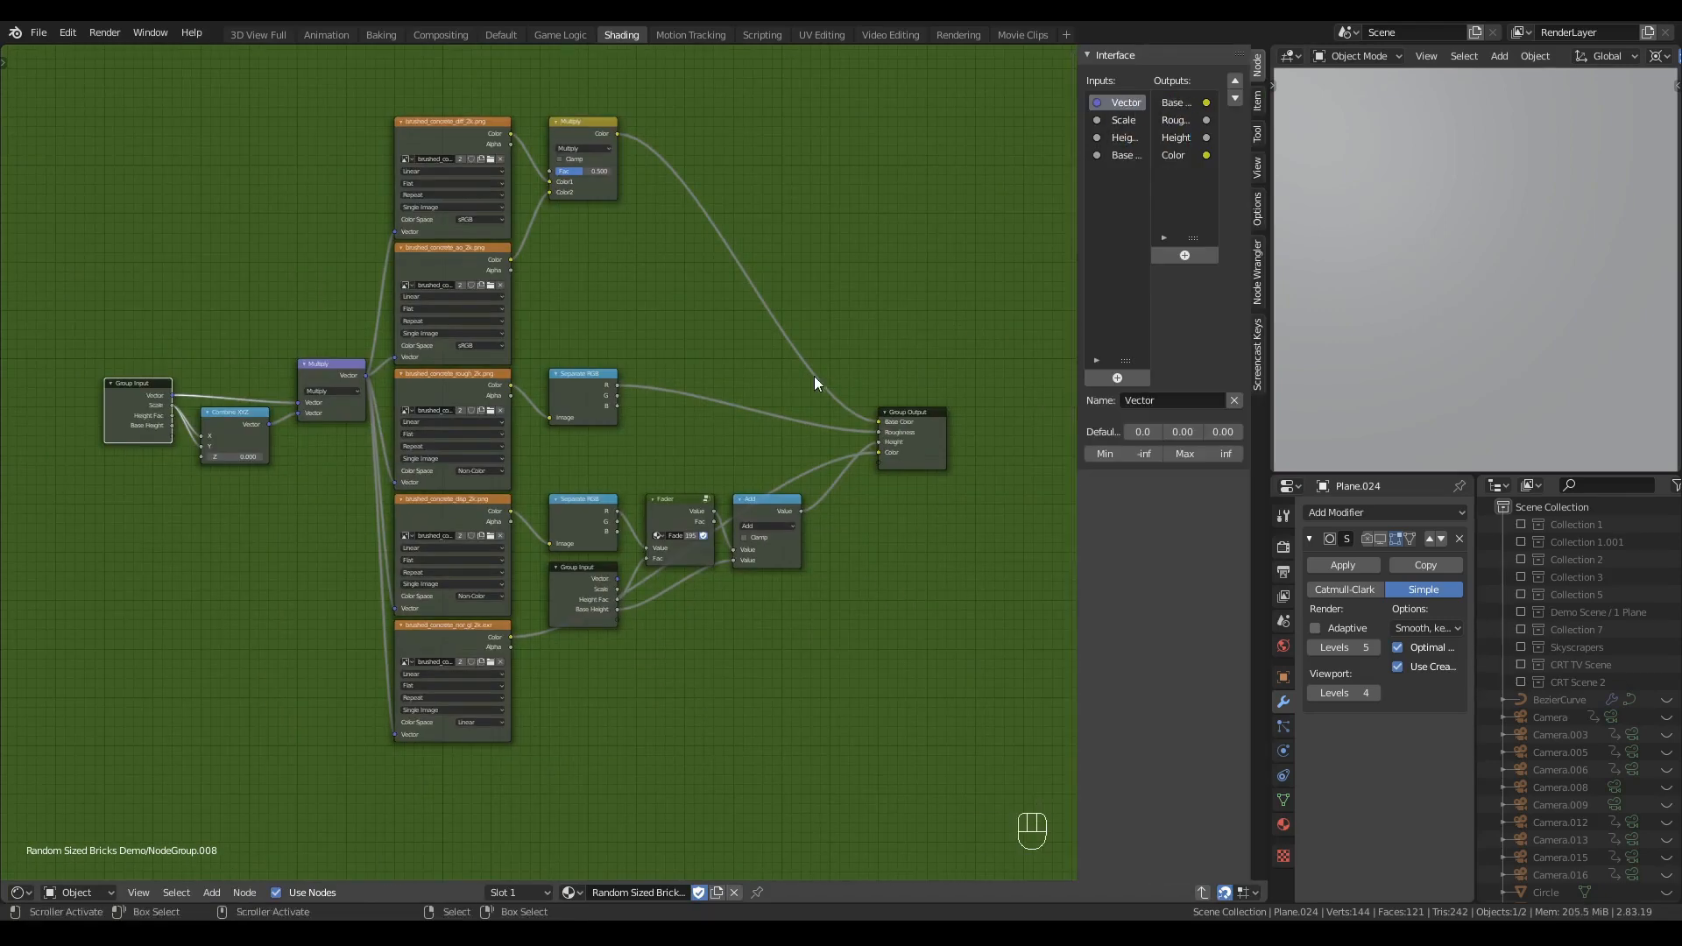
# - Exit the second node group, rename it "Brick Surface PBR Set" and give it a fake user
pyautogui.press('Tab')
pyautogui.scroll(5, 435, 590)
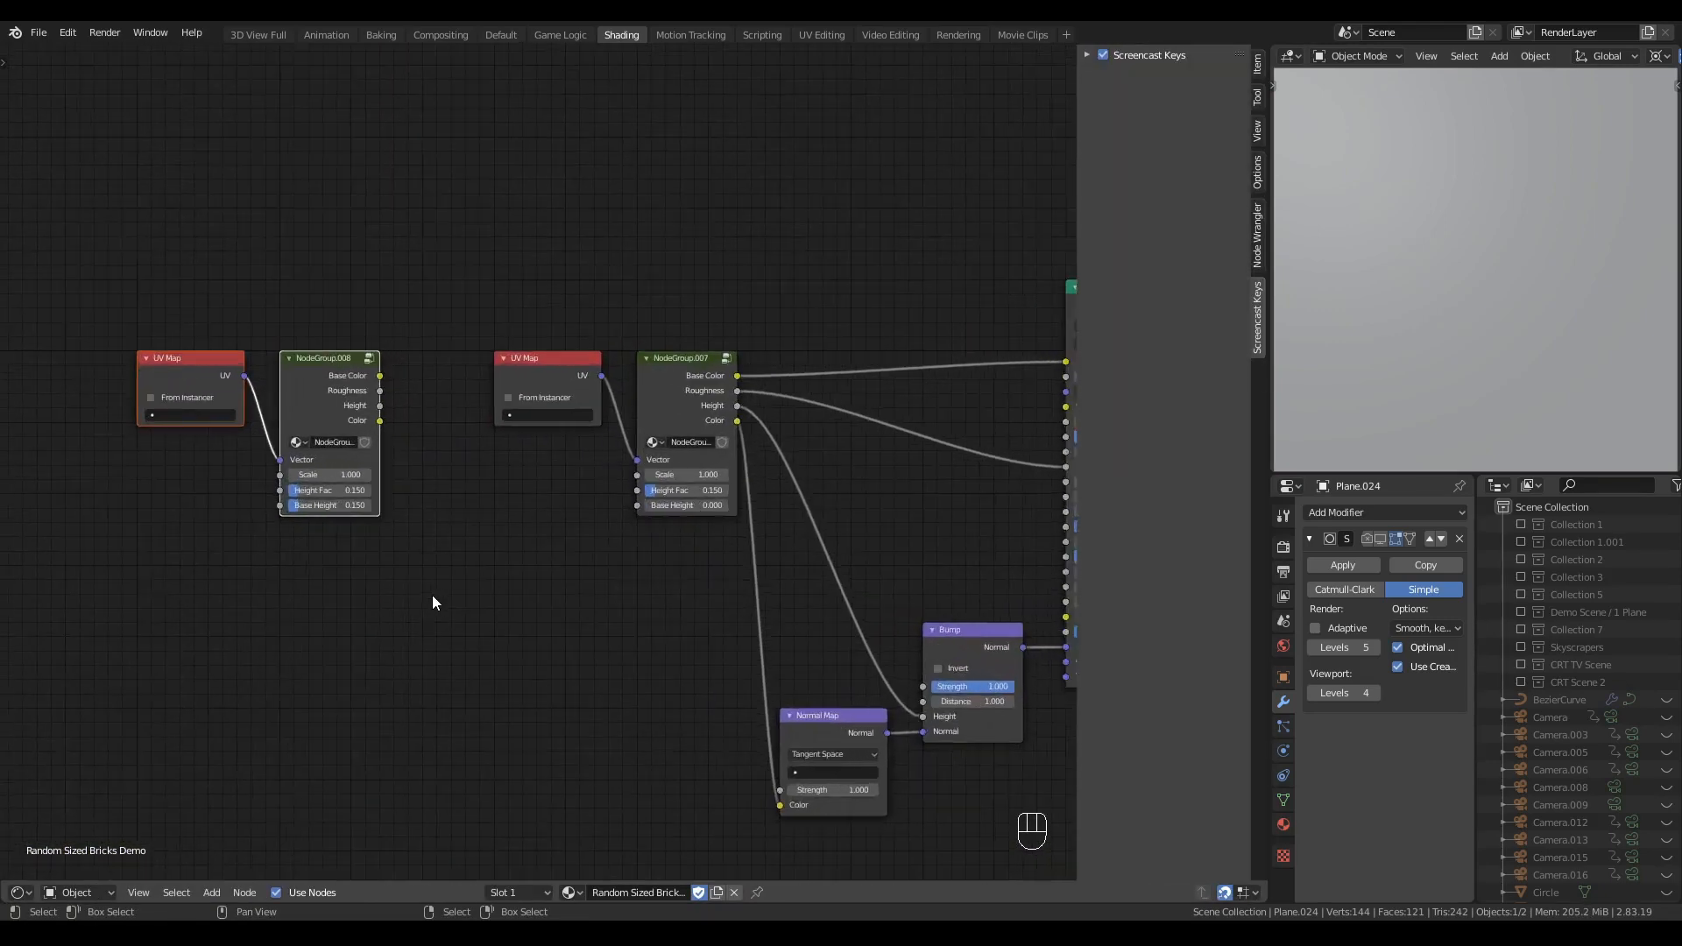
pyautogui.moveTo(432, 597); pyautogui.dragTo(638, 597, button='middle')
pyautogui.scroll(2, 511, 605)
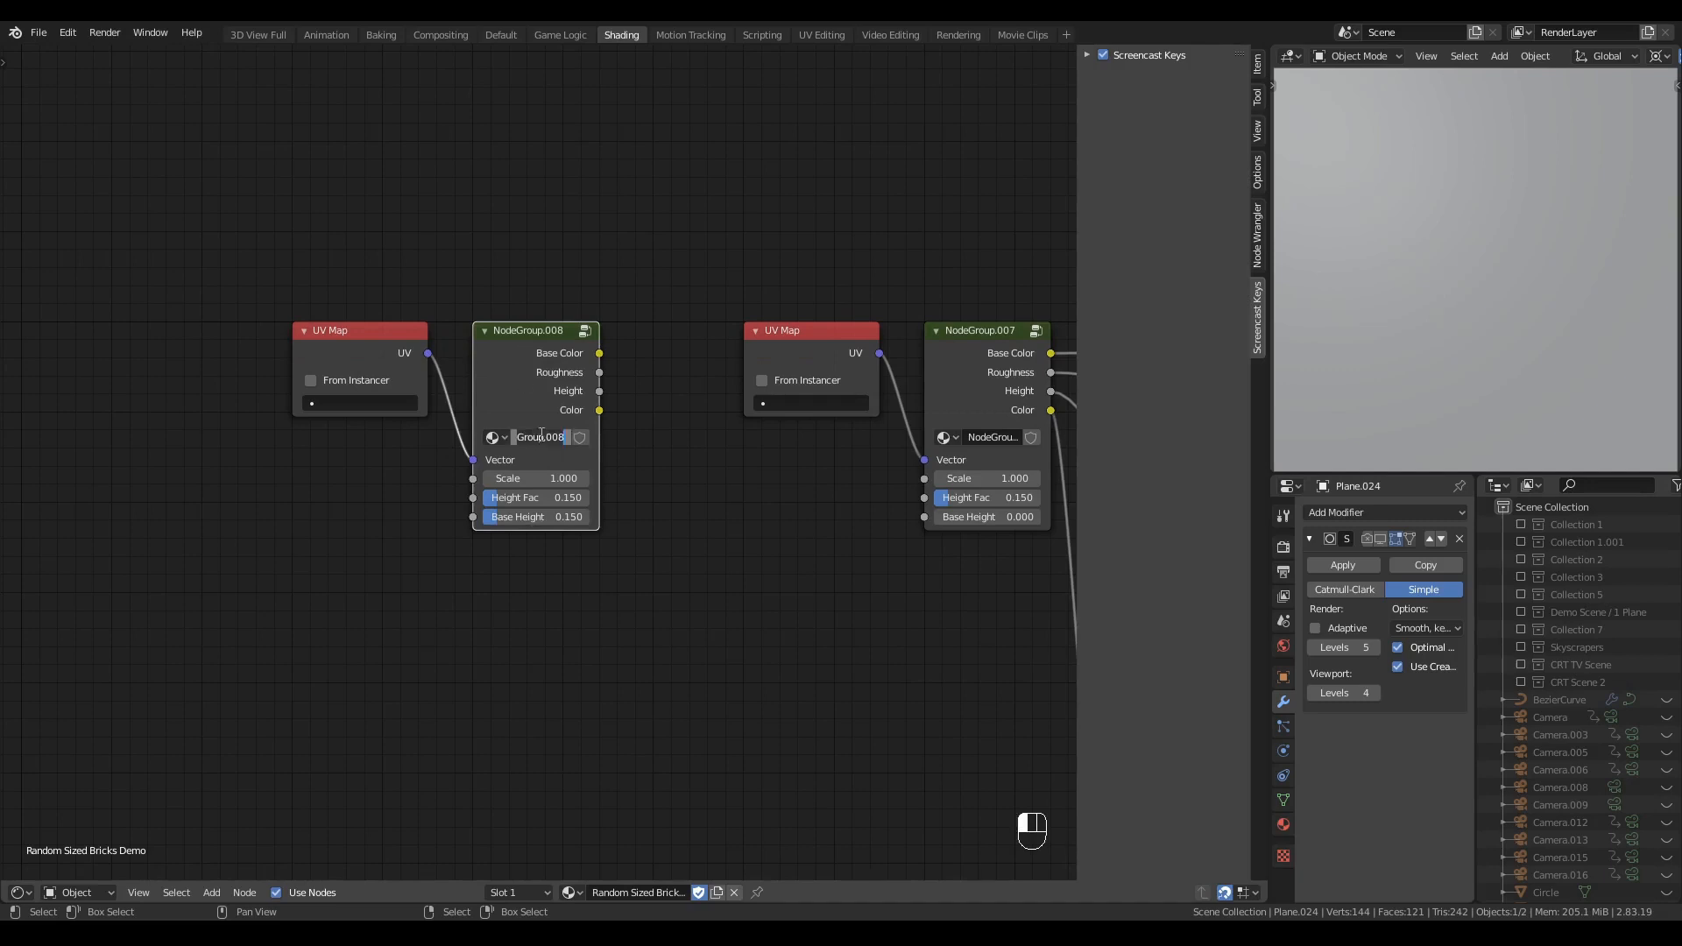
pyautogui.write('Brick Sur')
pyautogui.press('shift')
pyautogui.write('face PBR Set')
pyautogui.click(580, 437)
pyautogui.press('Home')
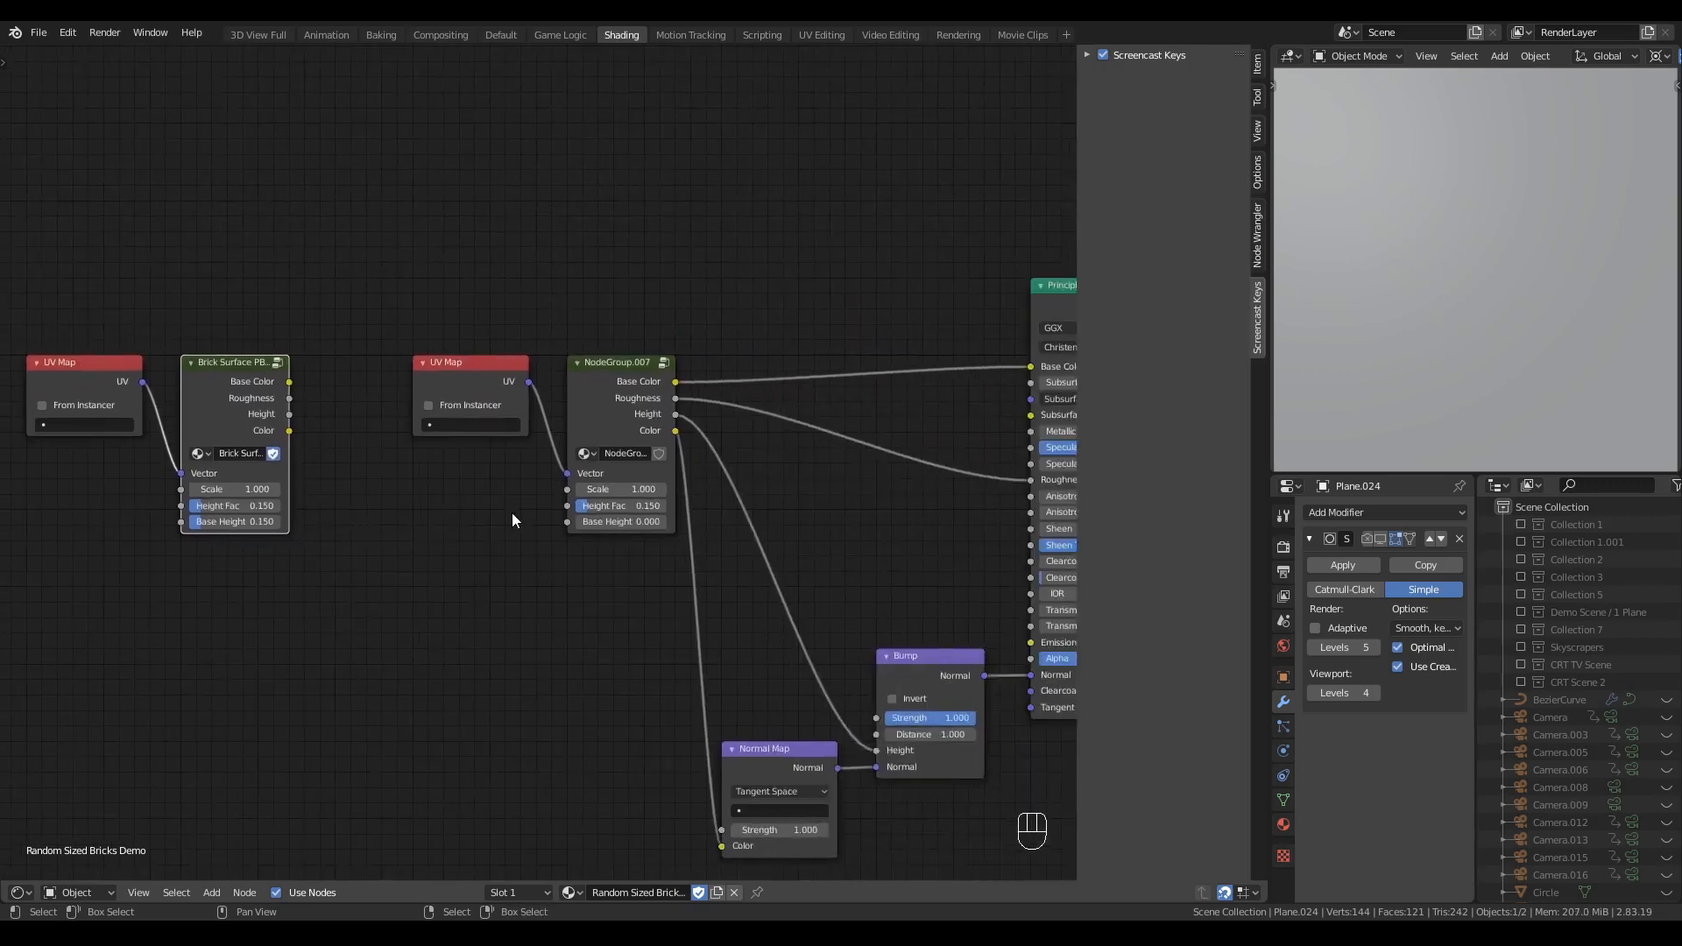
# - Rename the node group wired to the shader as "Mortar PBR Set"
pyautogui.write('M')
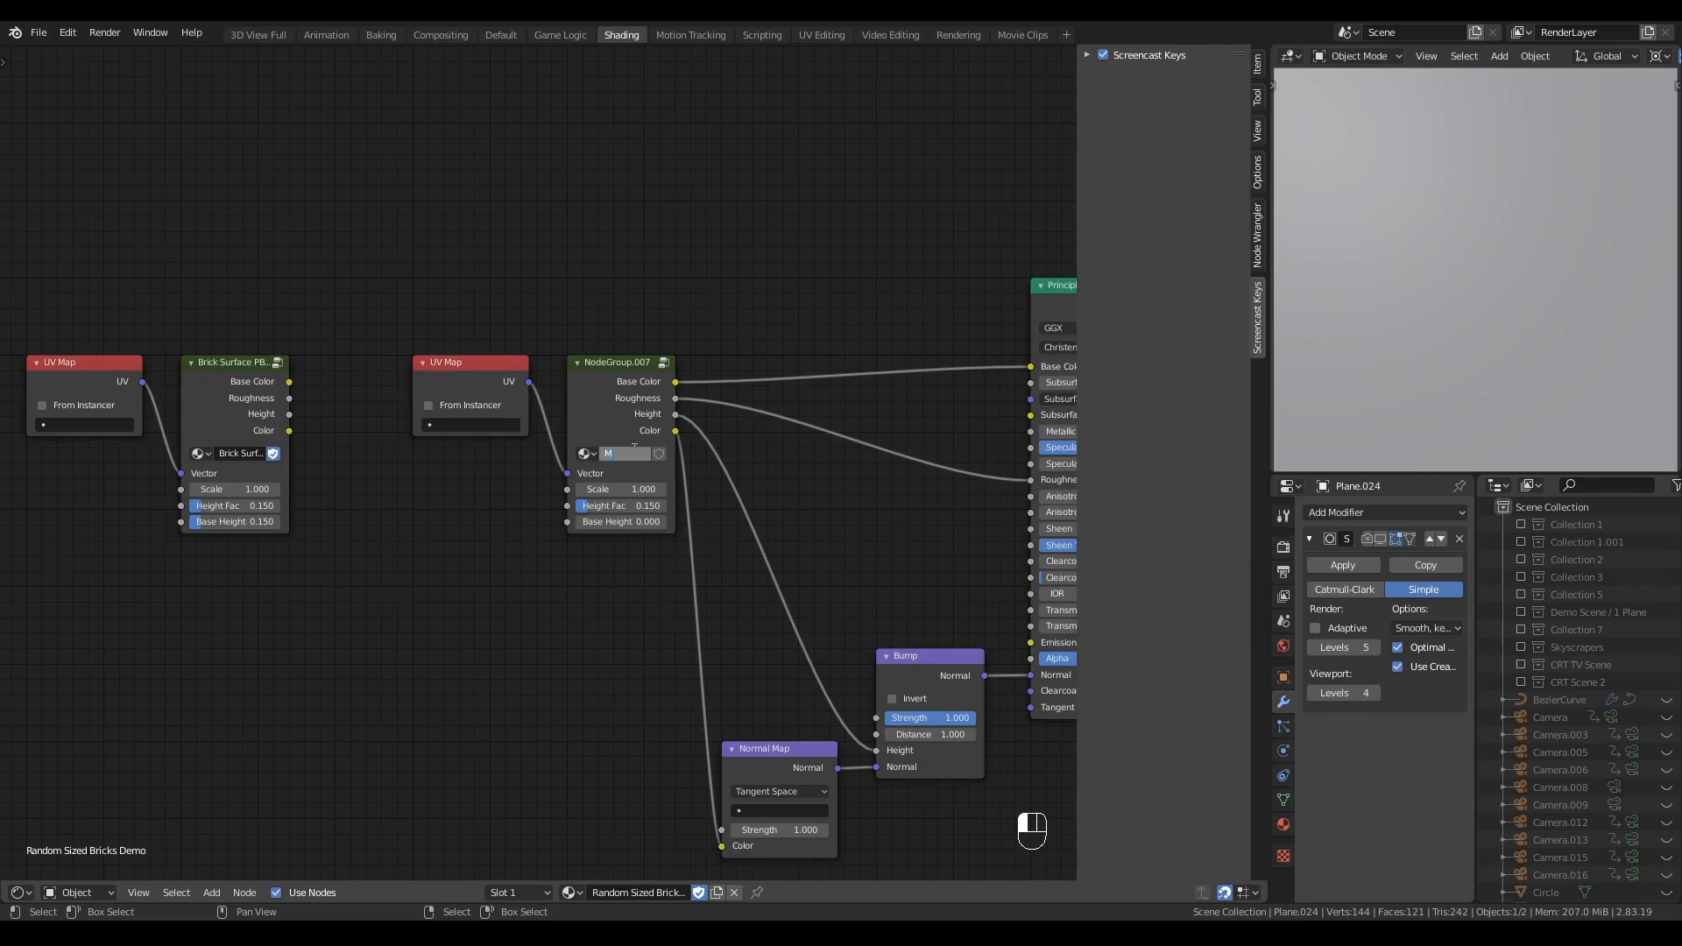
pyautogui.write('ortar PBR')
pyautogui.press('Return')
# - Stack the Mortar PBR Set and its UV Map above the Brick Surface PBR Set and its UV Map, aligned in columns
pyautogui.moveTo(558, 287); pyautogui.dragTo(741, 506)
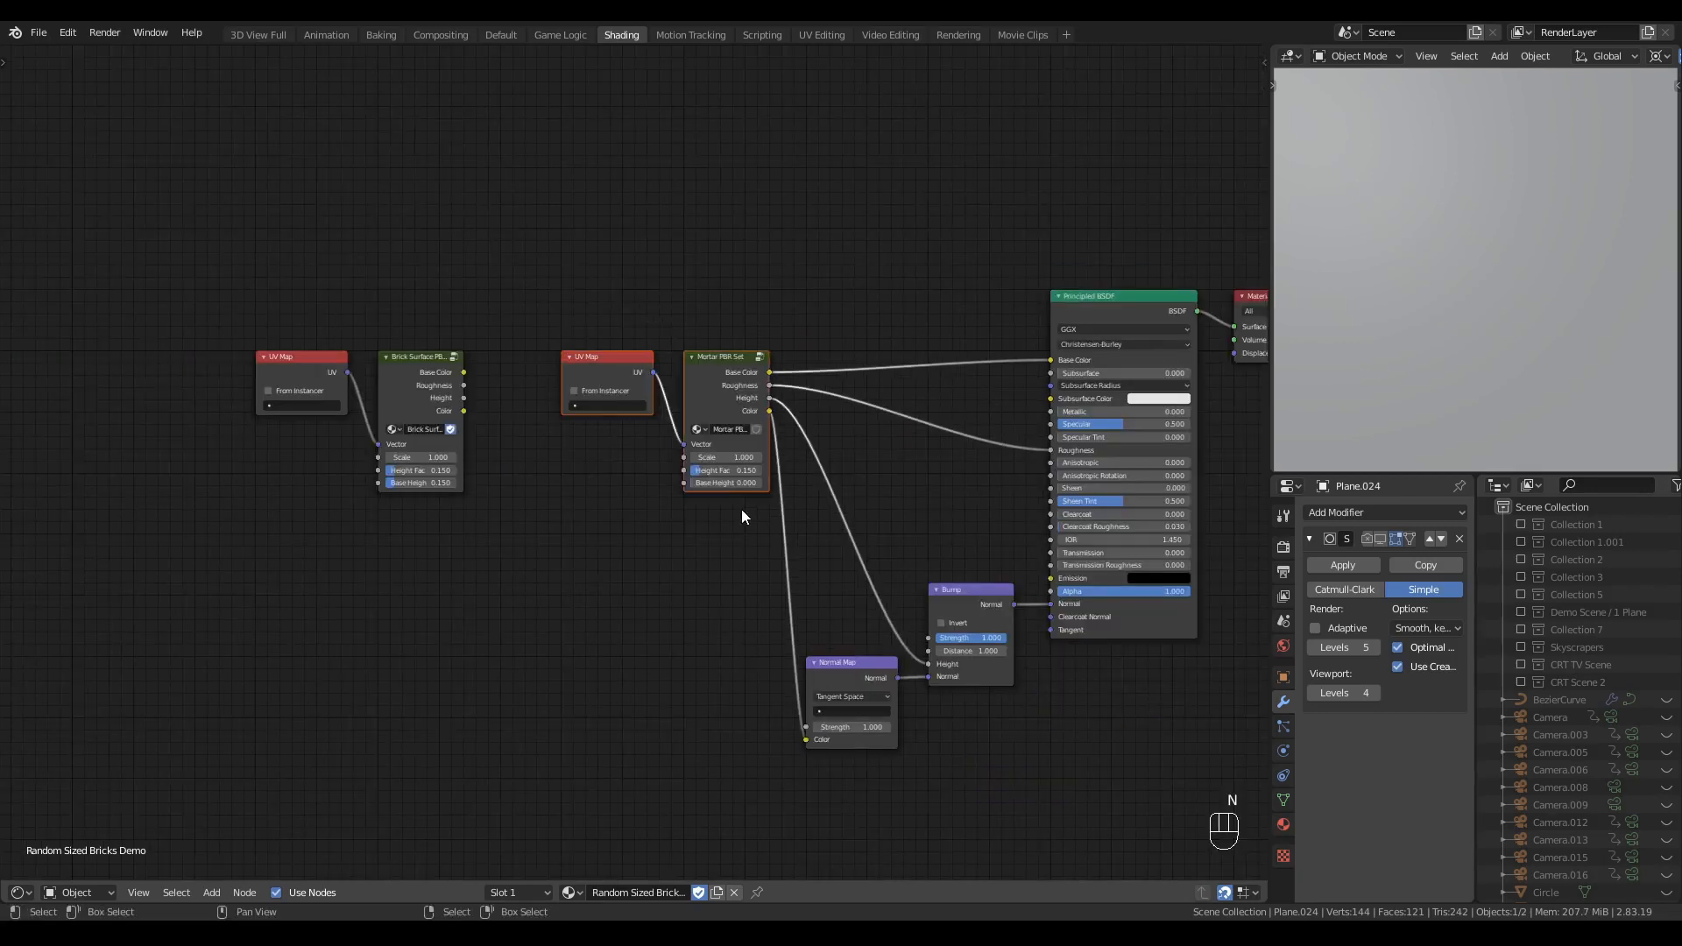
pyautogui.moveTo(718, 524); pyautogui.dragTo(734, 611, button='middle')
pyautogui.press('g')
pyautogui.click(487, 426)
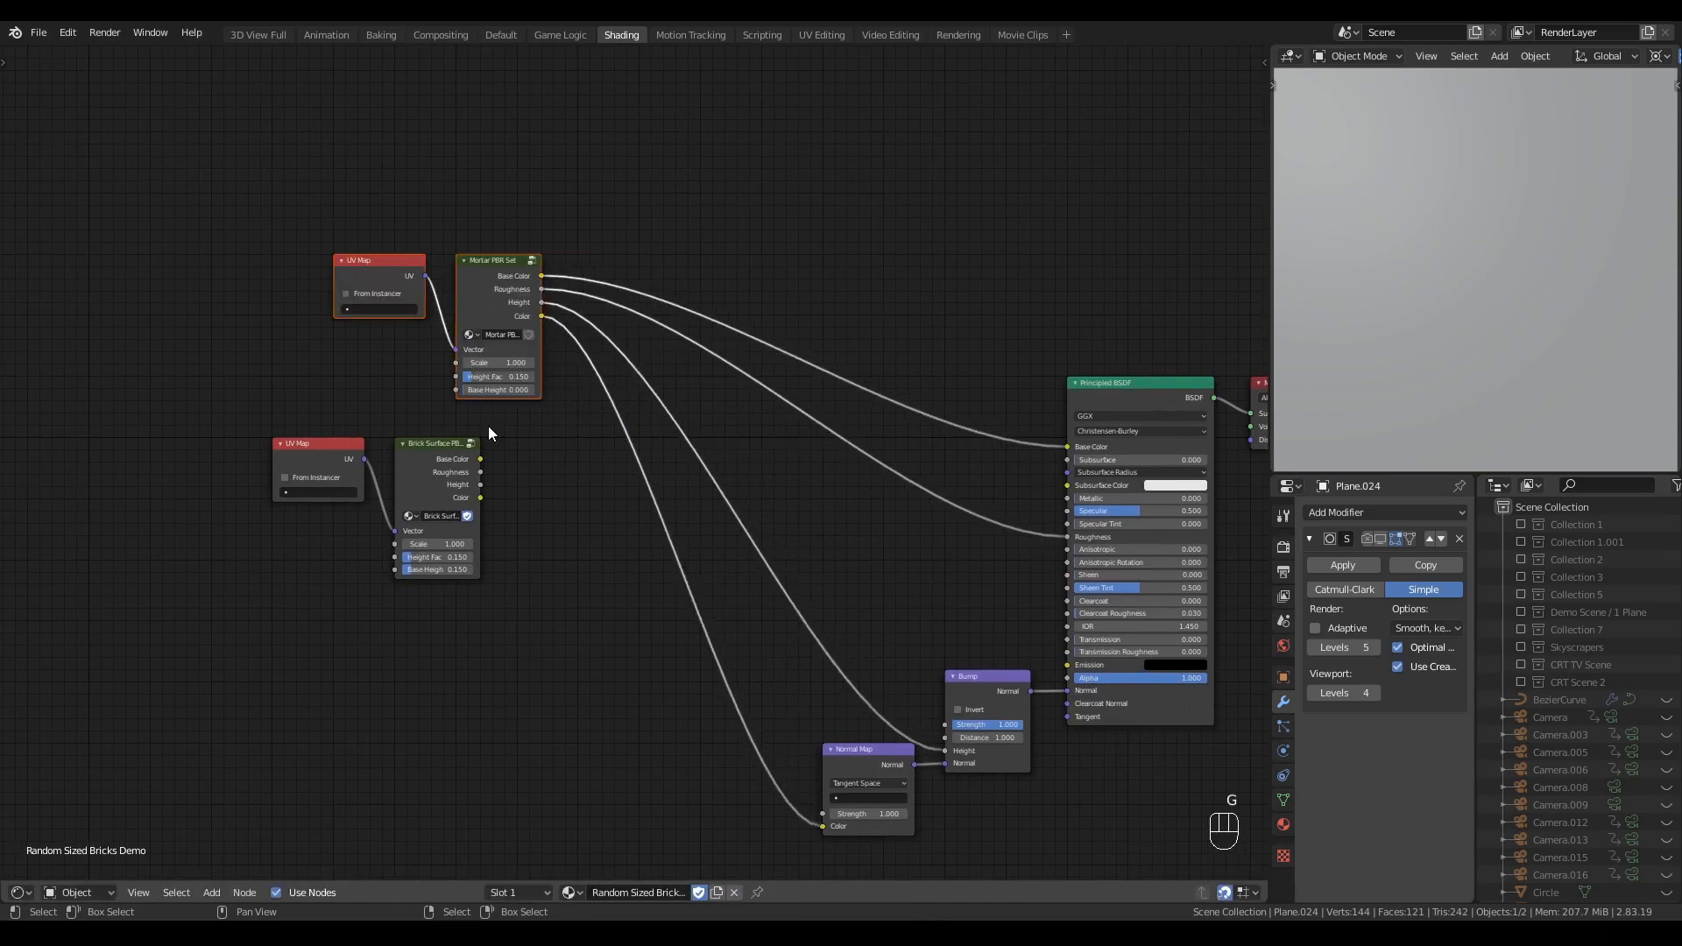
pyautogui.moveTo(274, 424); pyautogui.dragTo(451, 538)
pyautogui.press('g')
pyautogui.click(517, 542)
pyautogui.moveTo(557, 688); pyautogui.dragTo(438, 593, button='middle')
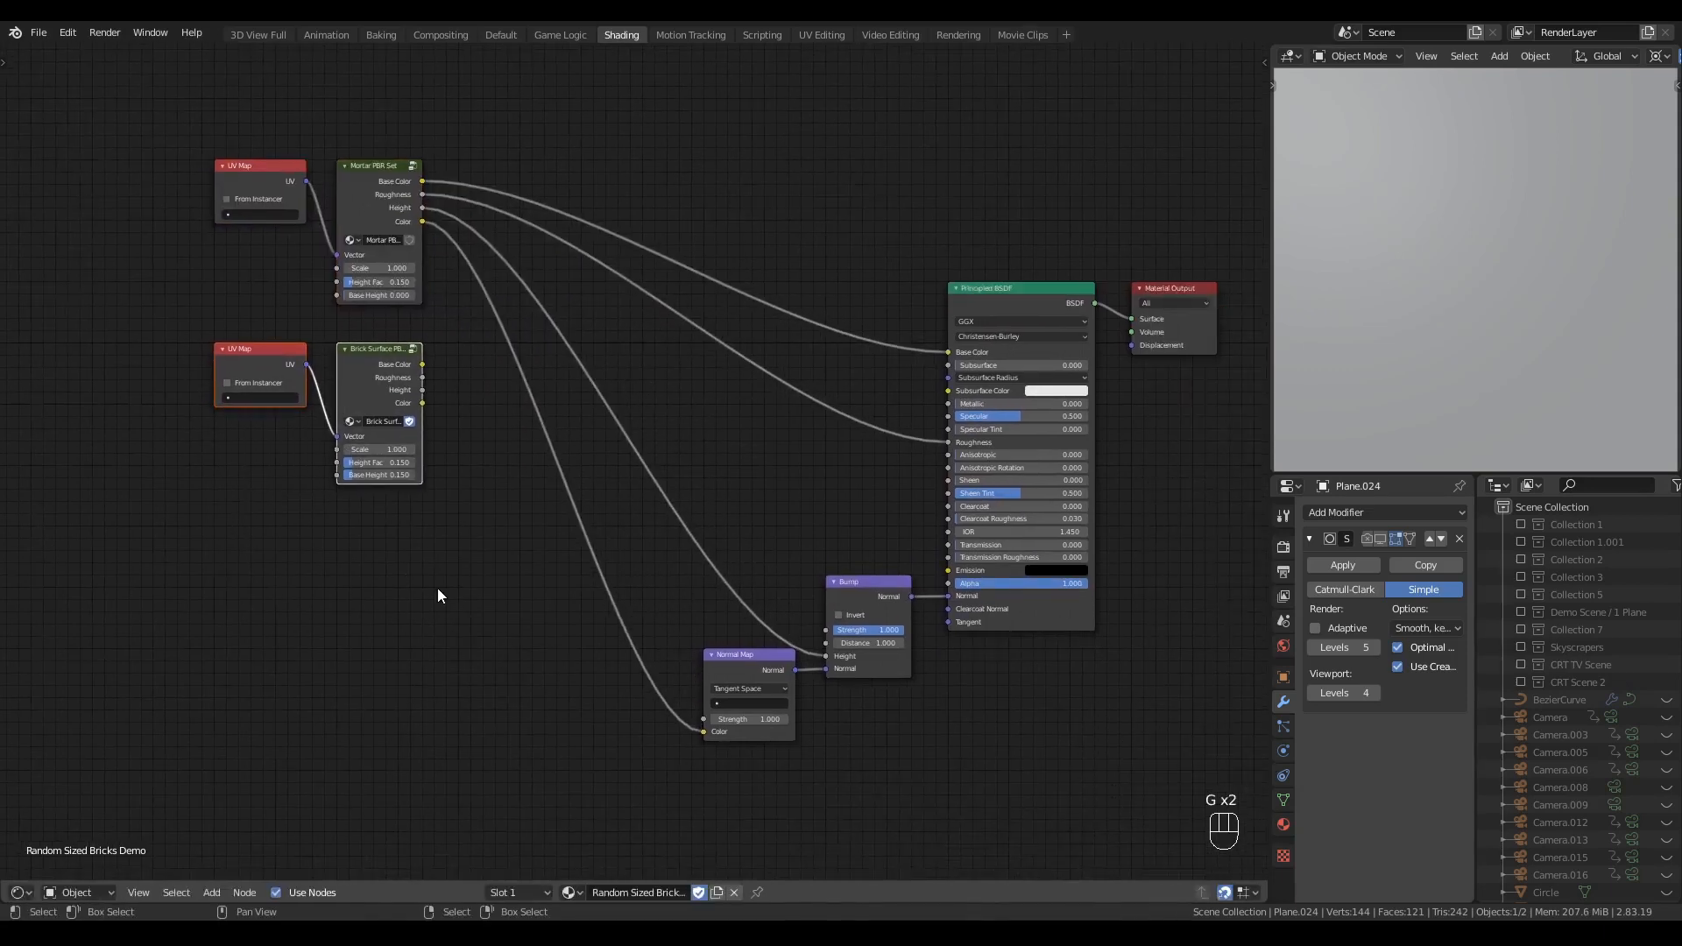
# - Cut all links leaving the Mortar PBR Set and move both PBR groups with their UV Maps farther from the shader
pyautogui.keyDown('ctrl'); pyautogui.moveTo(438, 593); pyautogui.dragTo(836, 74, button='right'); pyautogui.keyUp('ctrl')
pyautogui.moveTo(624, 291); pyautogui.dragTo(685, 190, button='middle')
pyautogui.moveTo(569, 57); pyautogui.dragTo(354, 294)
pyautogui.press('g')
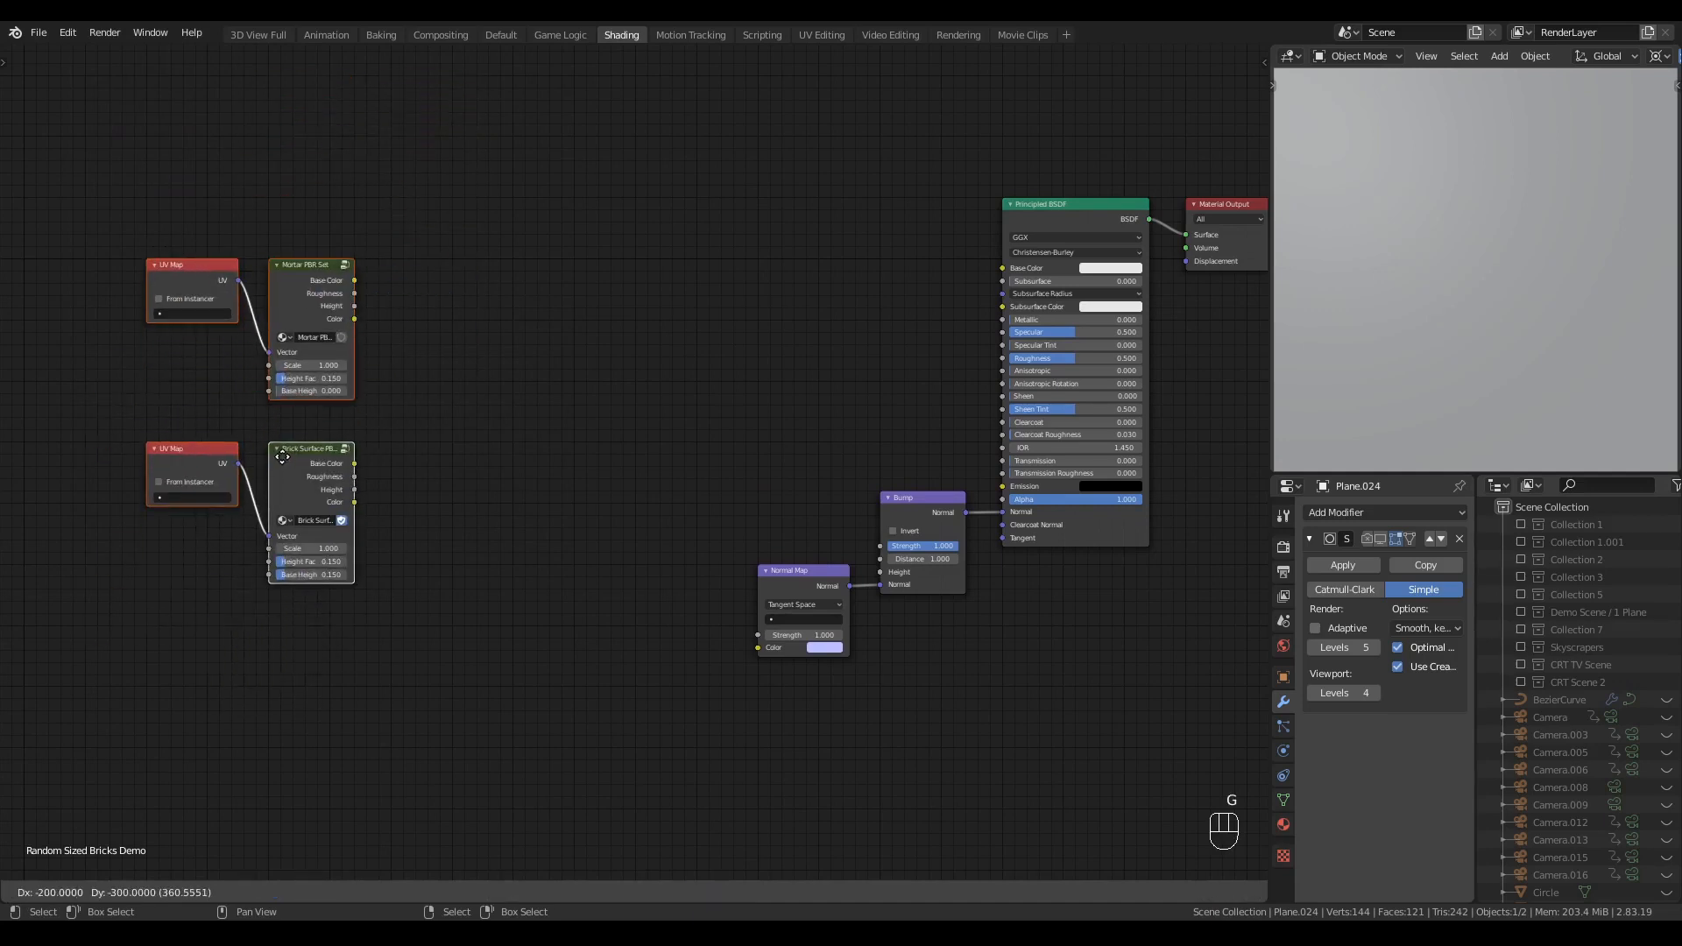
pyautogui.click(285, 450)
pyautogui.press('g')
pyautogui.click(463, 476)
pyautogui.moveTo(463, 476); pyautogui.dragTo(439, 439, button='middle')
# - Add a MixRGB node and connect the mortar Base Color to Color1 and the brick Base Color to Color2
pyautogui.hotkey('shift', 'a')
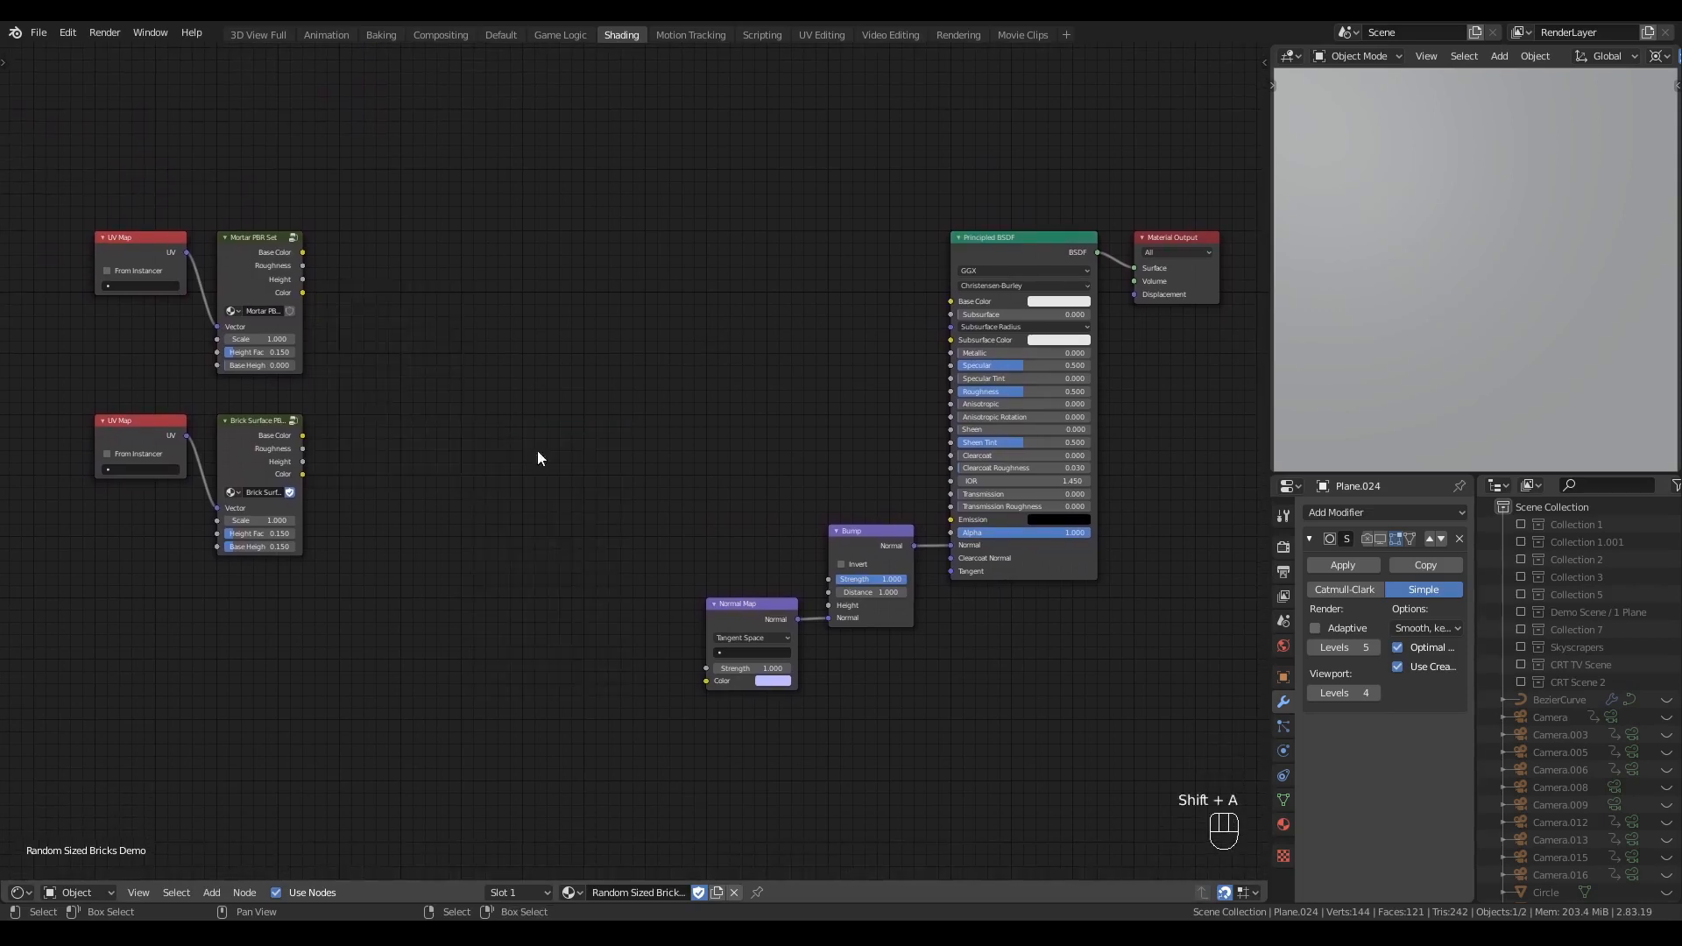
pyautogui.hotkey('shift', 'a')
pyautogui.moveTo(480, 426)
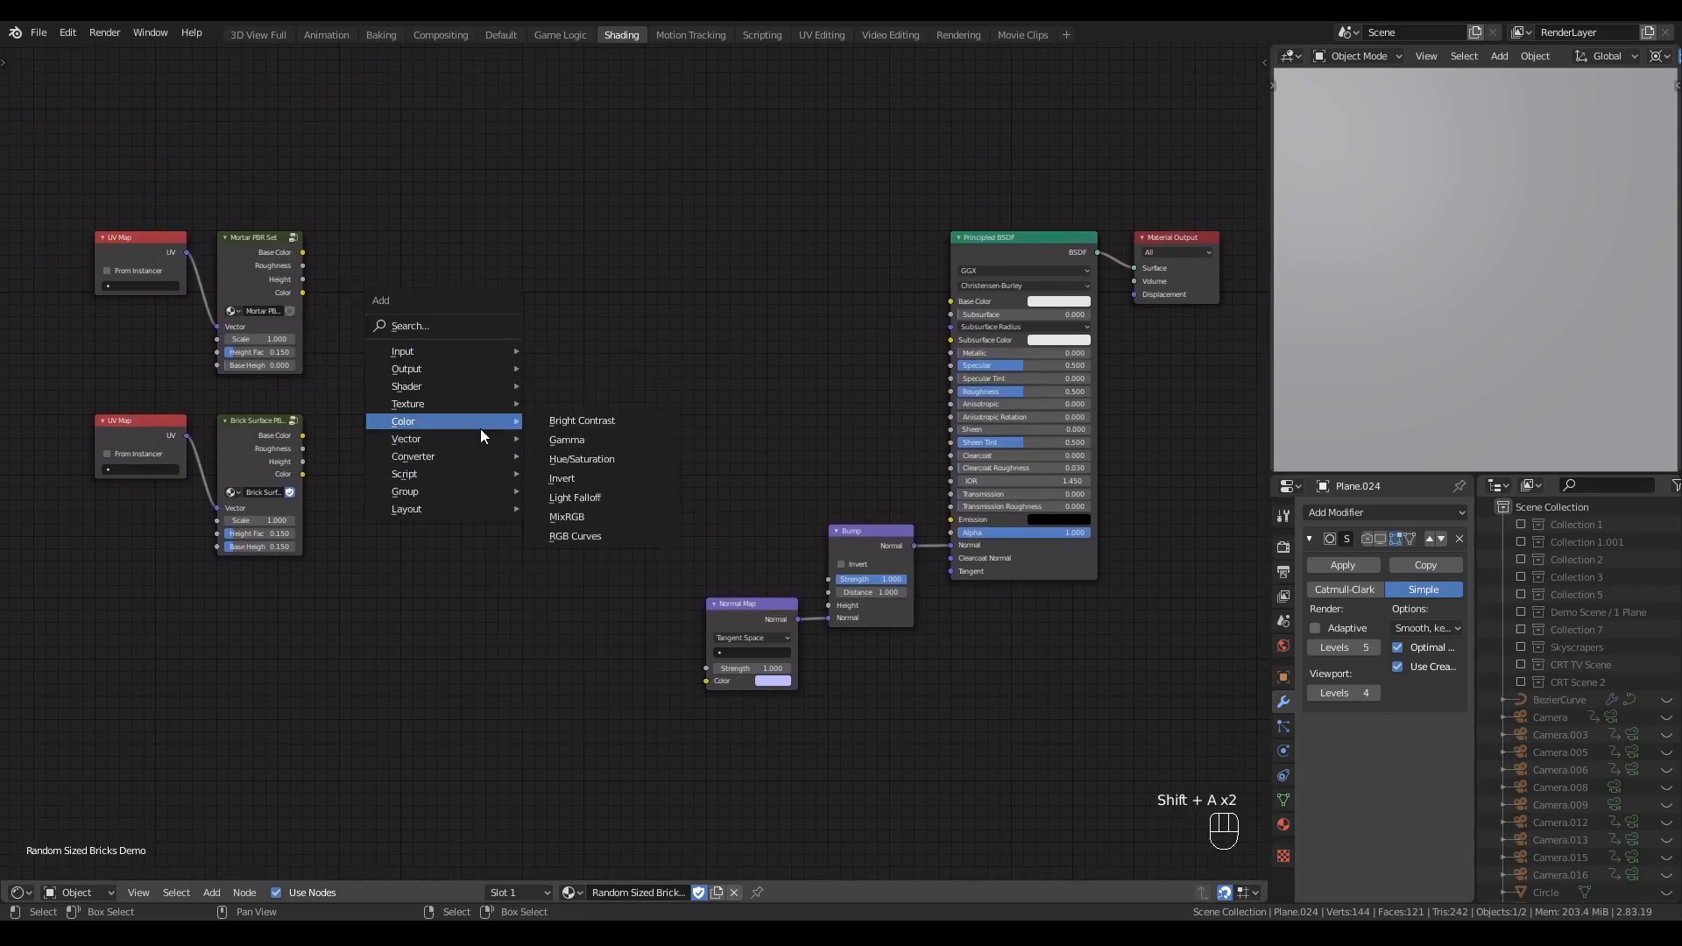
pyautogui.click(602, 507)
pyautogui.click(464, 174)
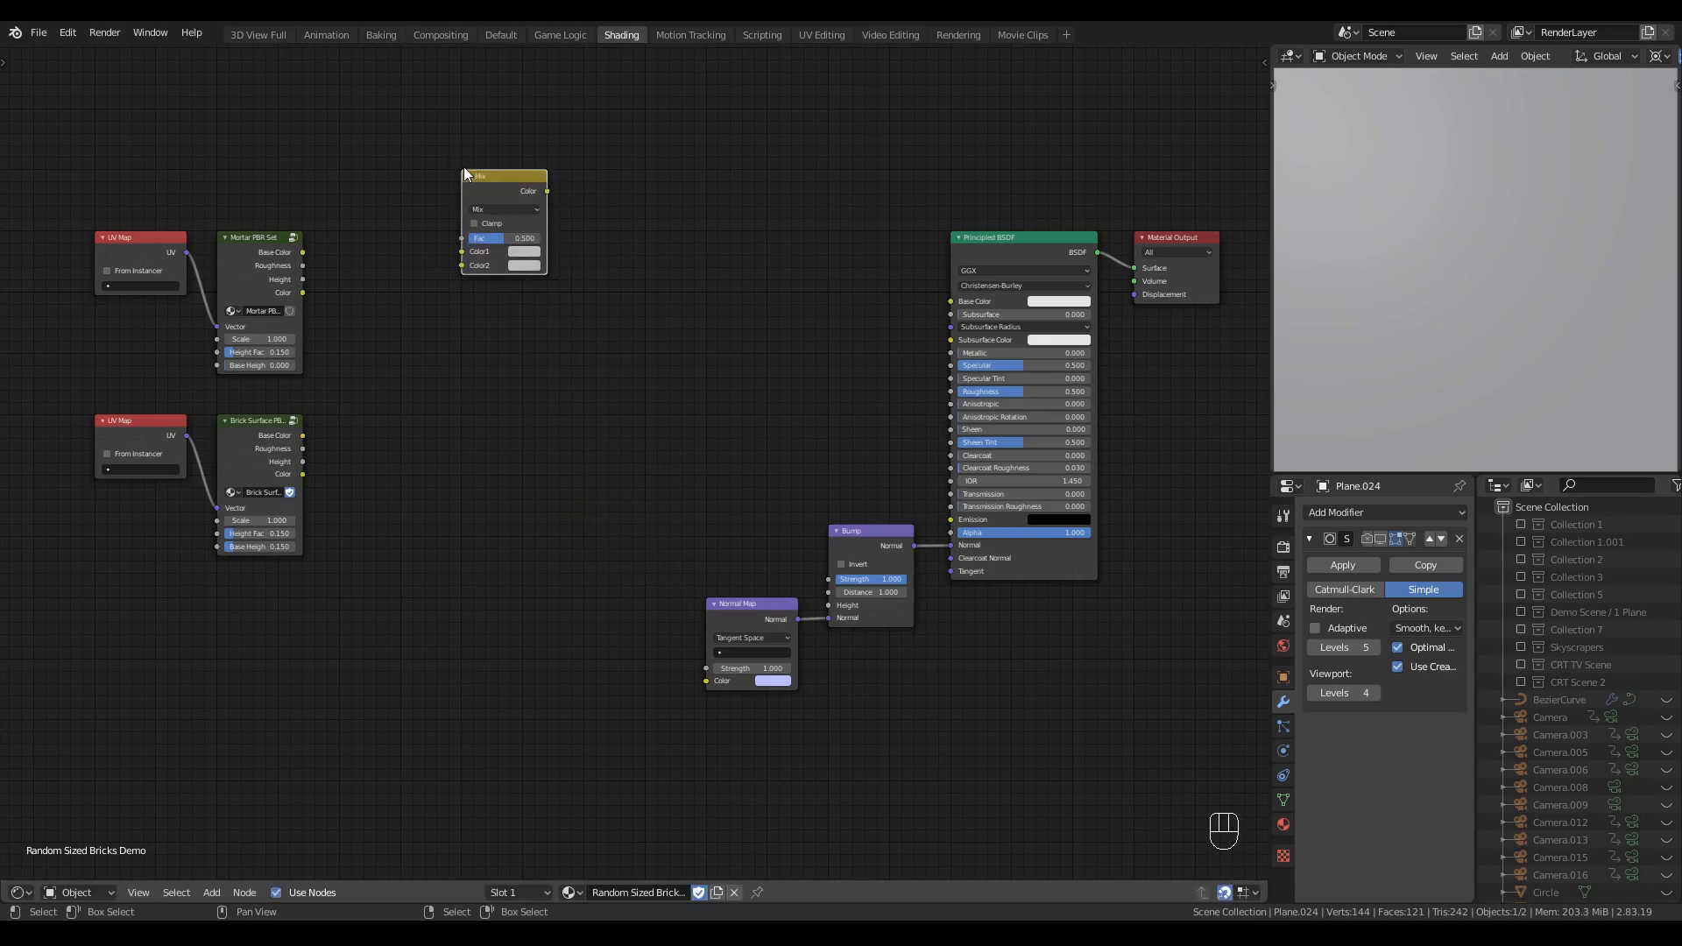
pyautogui.moveTo(303, 253); pyautogui.dragTo(462, 252)
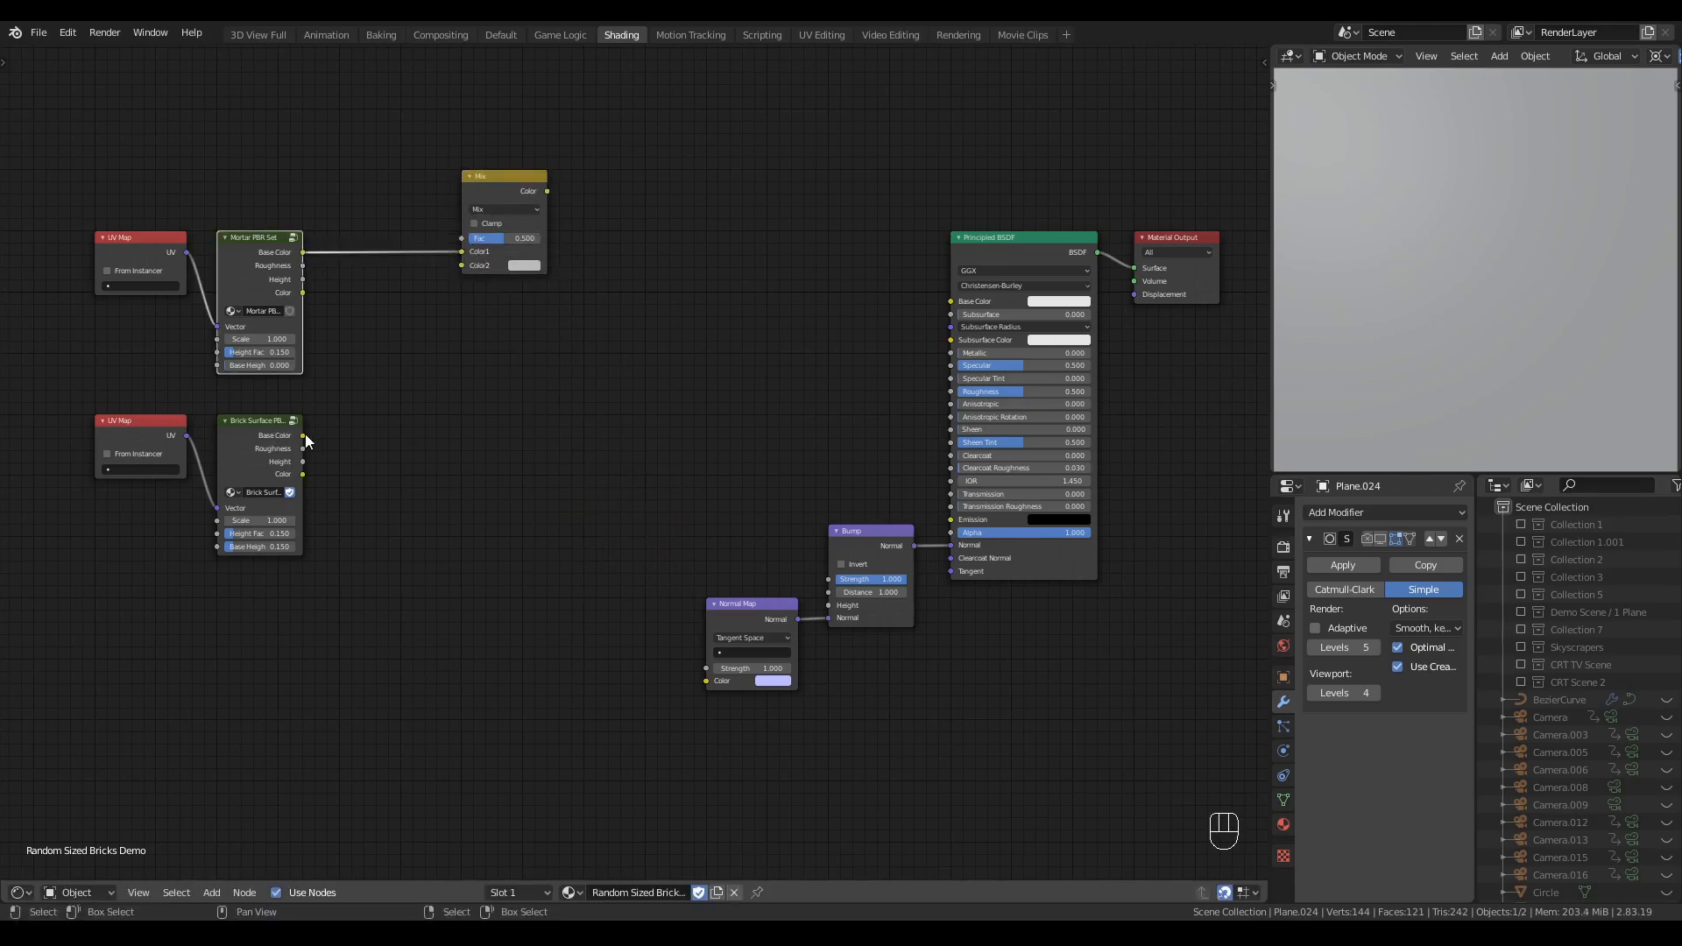
pyautogui.moveTo(303, 435); pyautogui.dragTo(509, 290)
# - Add a Value Mix group below the Mix node and feed it the mortar Roughness as Value 1 and brick Roughness as Value 2
pyautogui.press('q')
pyautogui.click(444, 409)
pyautogui.click(495, 304)
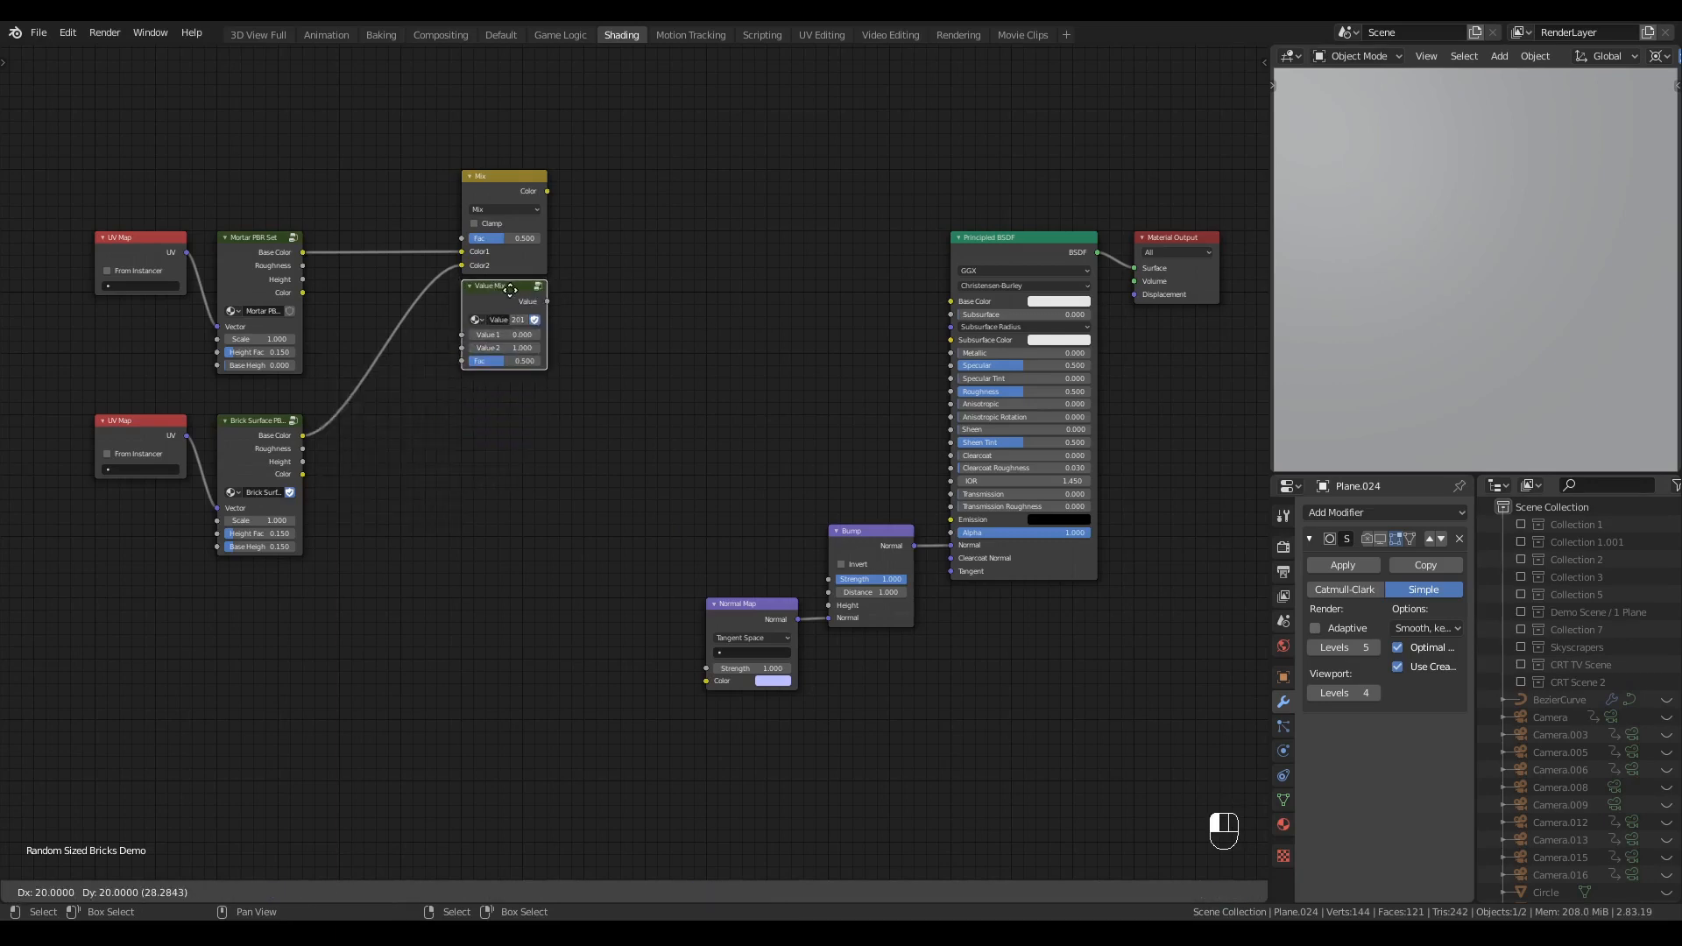
pyautogui.moveTo(303, 265); pyautogui.dragTo(462, 335)
pyautogui.moveTo(303, 448); pyautogui.dragTo(462, 347)
# - Duplicate the Value Mix node below the first and connect the mortar and brick Height outputs to Value 1 and Value 2
pyautogui.hotkey('shift', 'd')
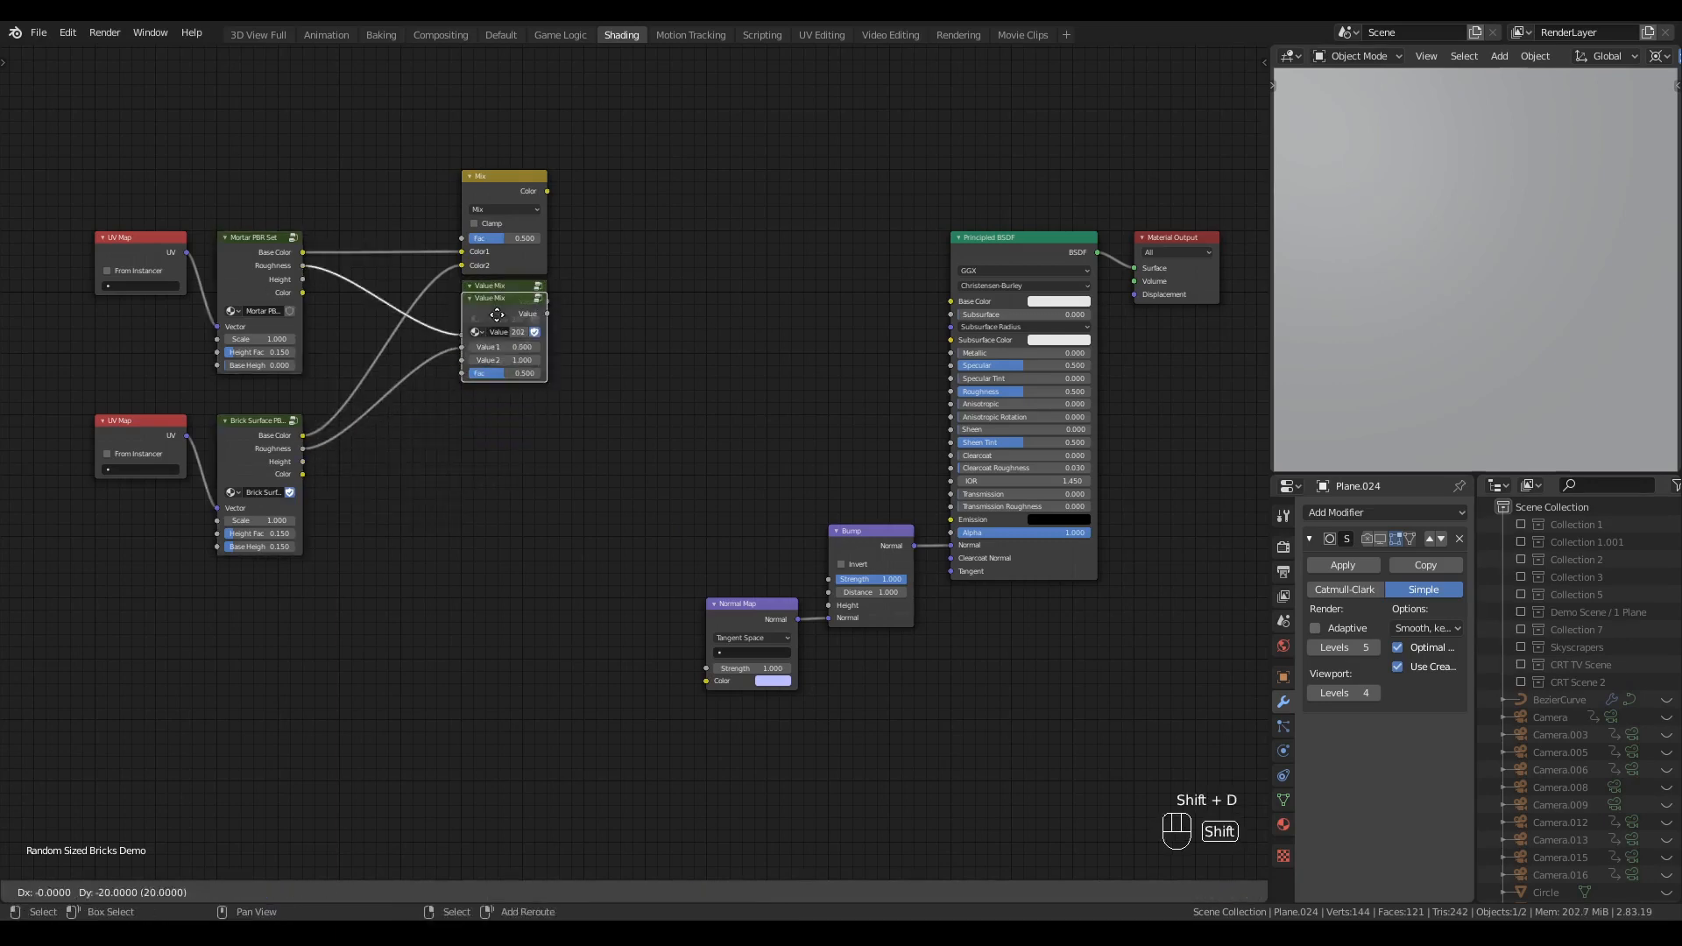
pyautogui.click(497, 401)
pyautogui.moveTo(303, 278); pyautogui.dragTo(462, 433)
pyautogui.moveTo(303, 462); pyautogui.dragTo(469, 450)
# - Duplicate the Mix node below the Value Mix nodes and connect the mortar and brick Color outputs to Color1 and Color2
pyautogui.click(508, 188)
pyautogui.hotkey('shift', 'd')
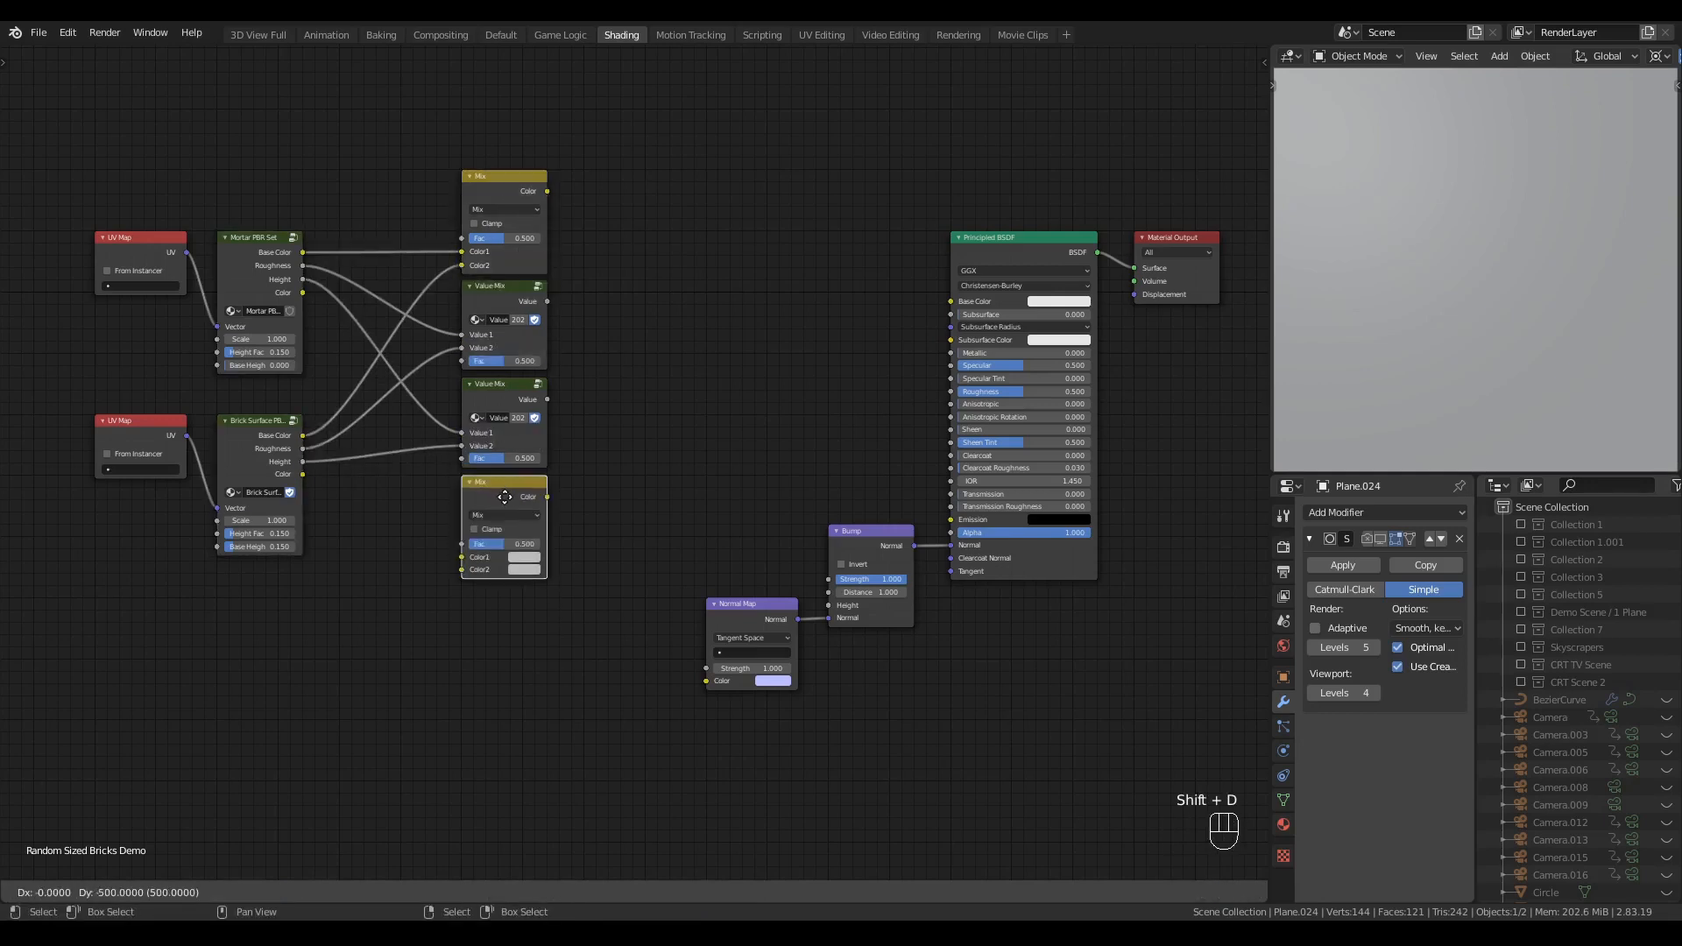
pyautogui.click(509, 492)
pyautogui.moveTo(302, 292); pyautogui.dragTo(461, 557)
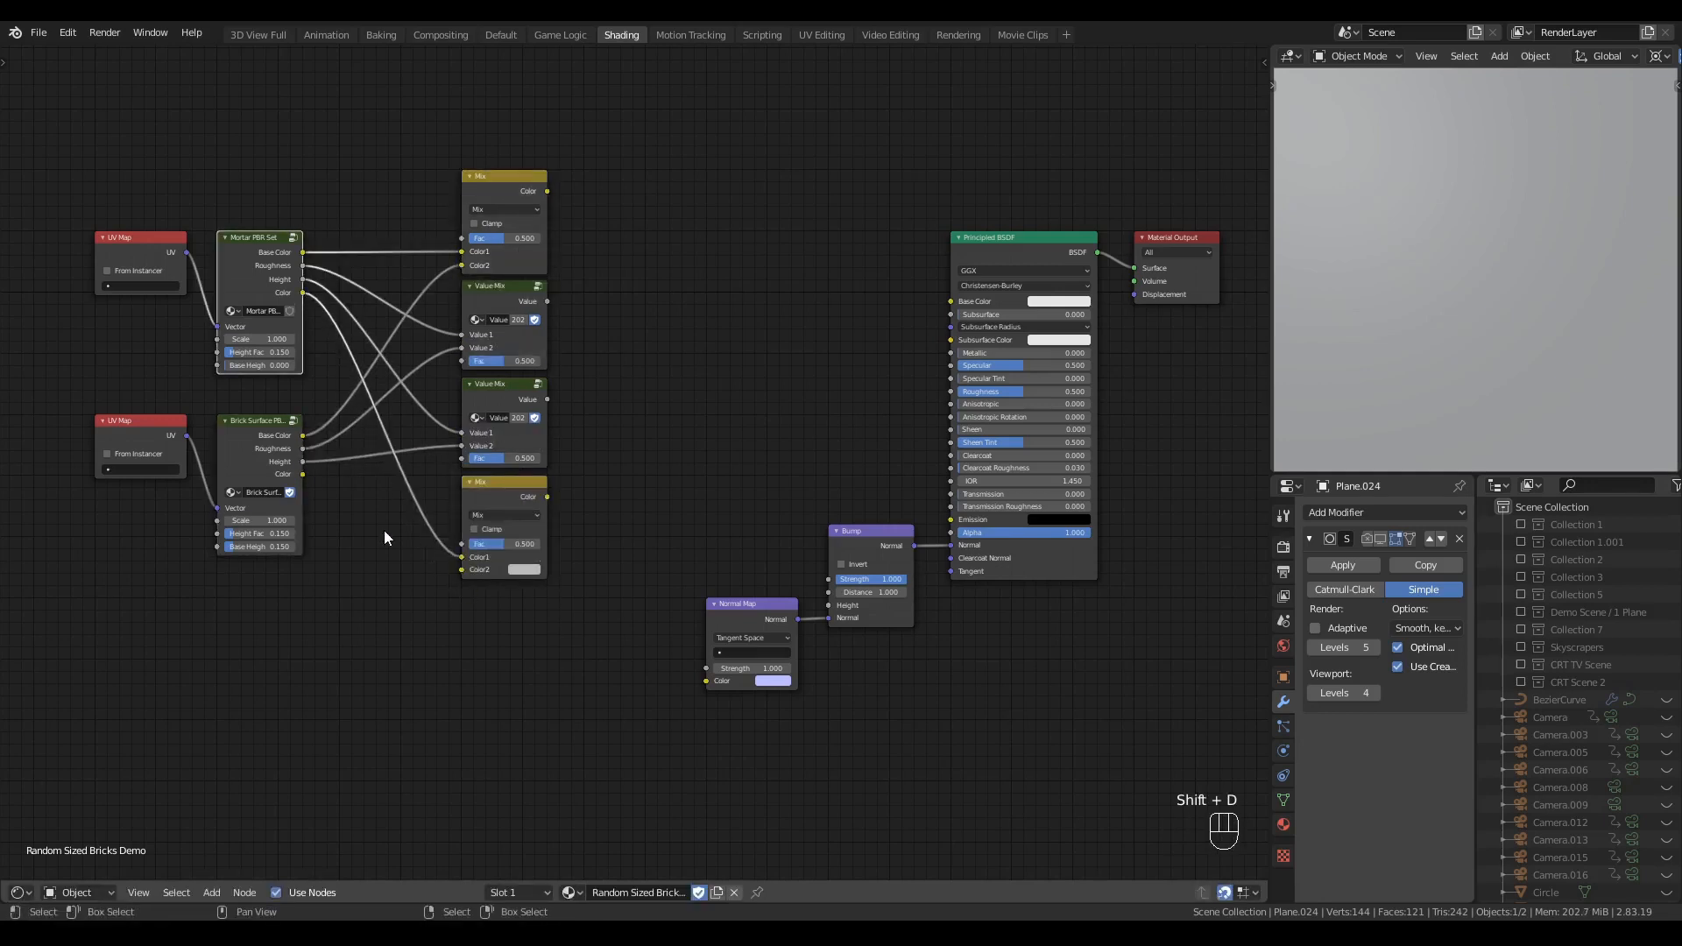
pyautogui.moveTo(303, 474); pyautogui.dragTo(462, 569)
# - Group the four mix nodes and spread the Group Input and Group Output nodes apart on either side of them
pyautogui.moveTo(612, 147); pyautogui.dragTo(485, 708)
pyautogui.hotkey('ctrl', 'g')
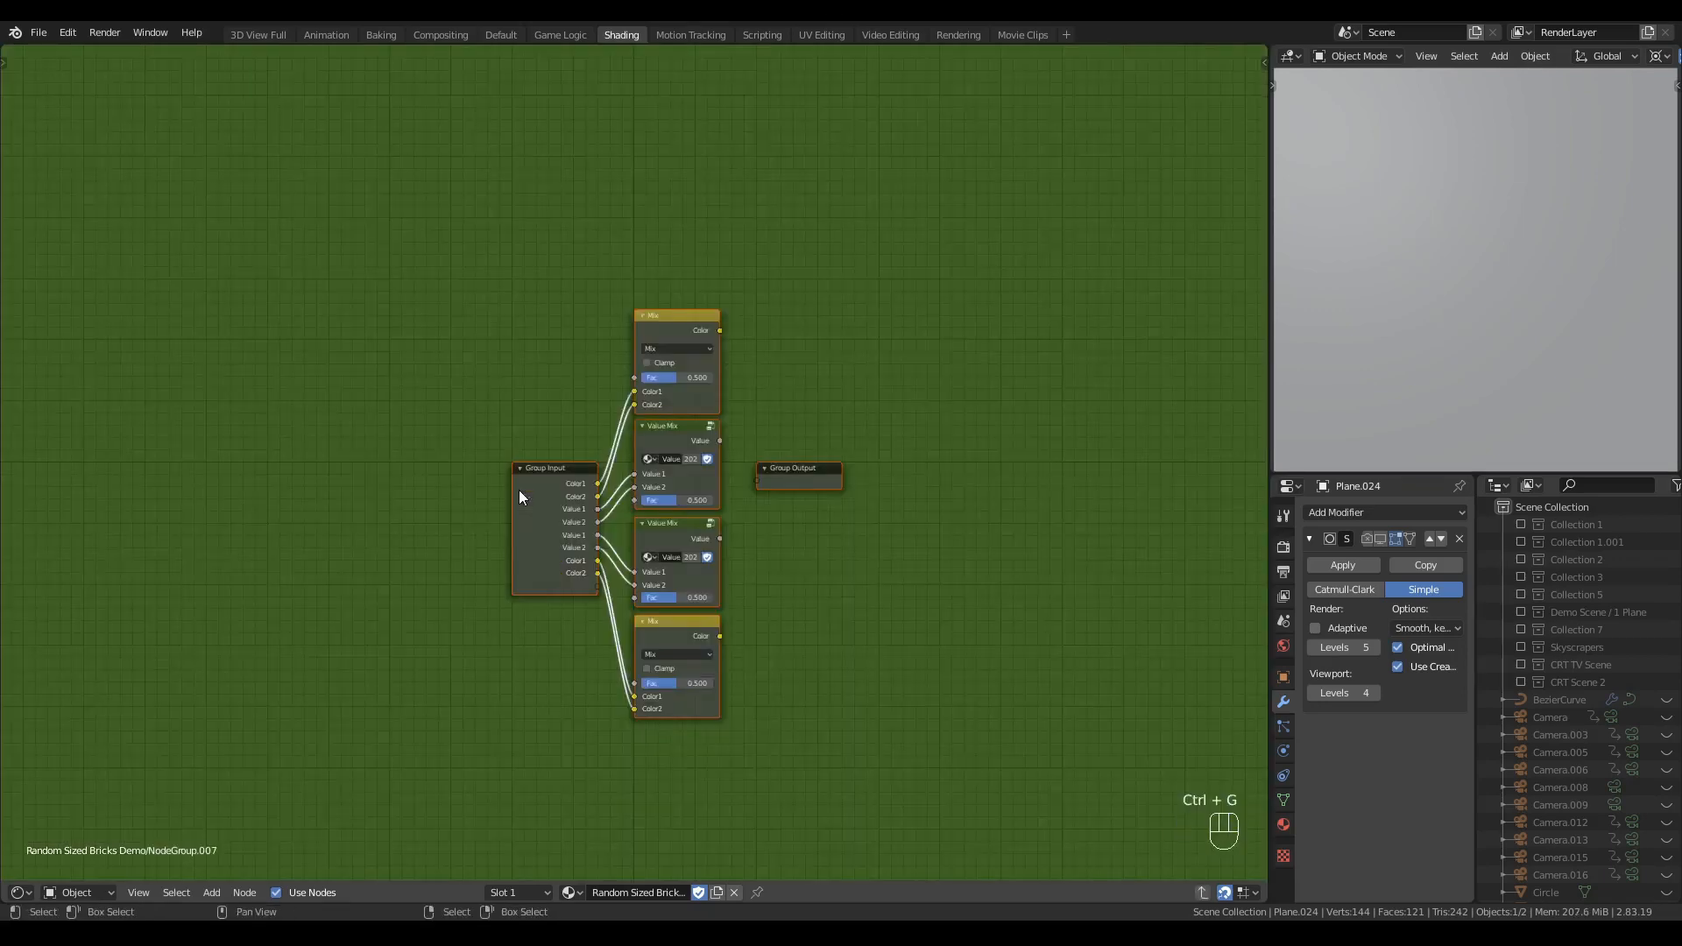
pyautogui.click(431, 328)
pyautogui.scroll(2, 431, 394)
pyautogui.moveTo(439, 468); pyautogui.dragTo(344, 405, button='middle')
pyautogui.moveTo(465, 412); pyautogui.dragTo(253, 412)
pyautogui.moveTo(771, 409); pyautogui.dragTo(984, 380)
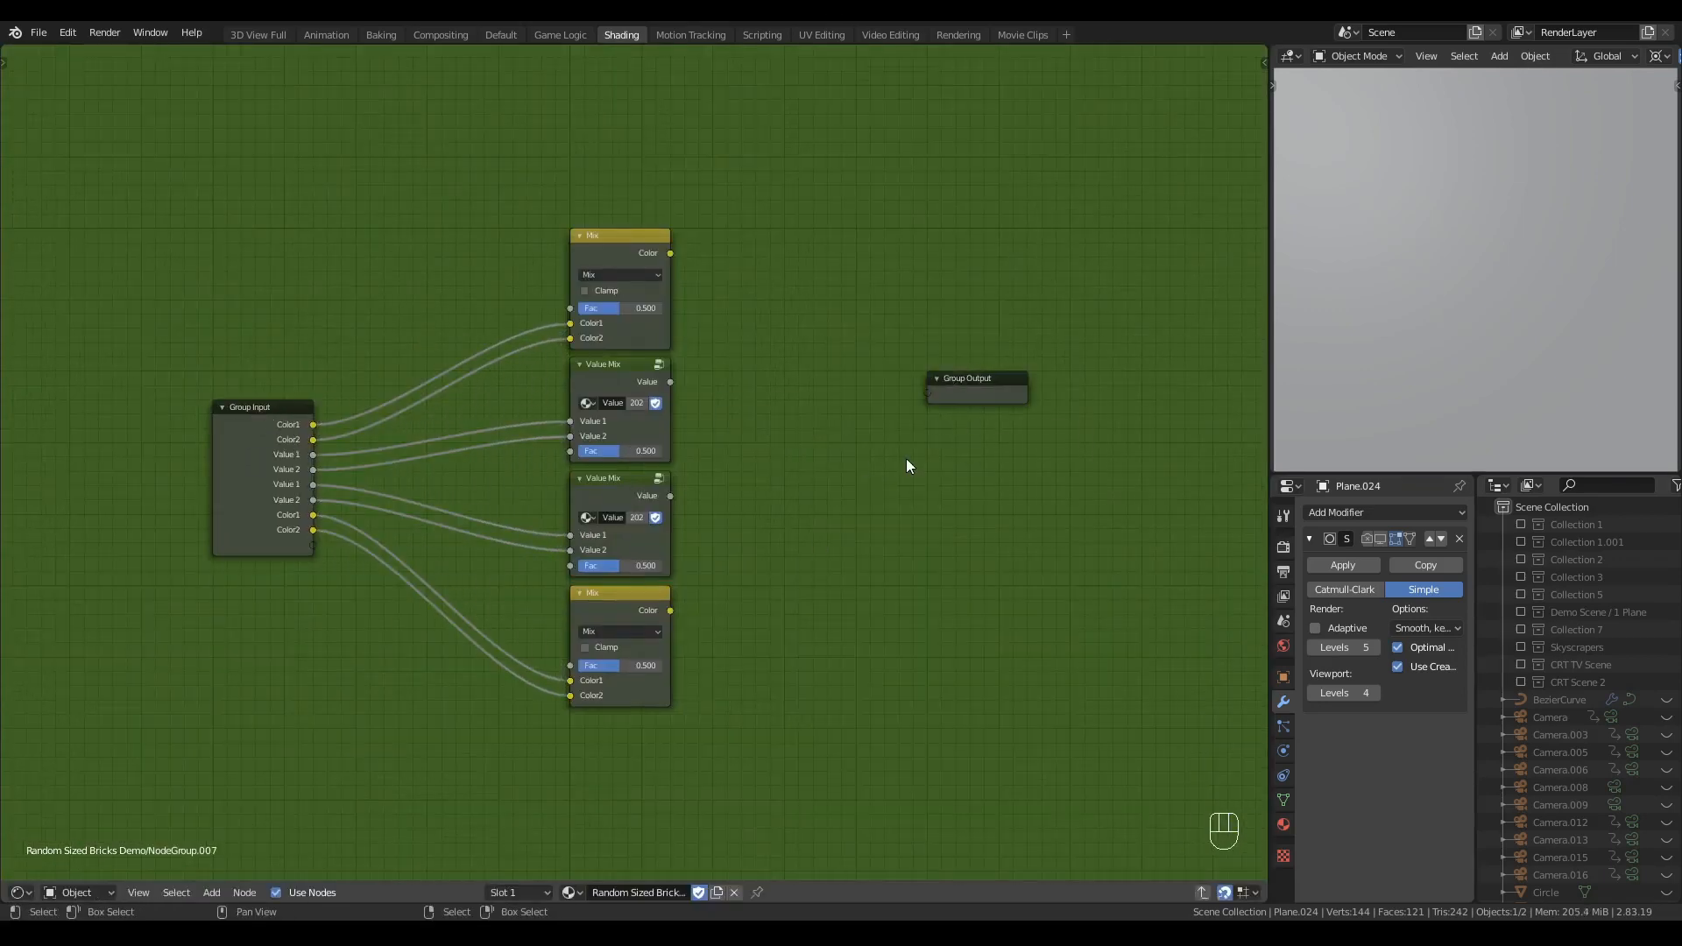
# - Connect the outputs of the four mix nodes to the Group Output in order and lower the Group Output slightly
pyautogui.press('n')
pyautogui.scroll(1, 906, 459)
pyautogui.moveTo(624, 233); pyautogui.dragTo(903, 385)
pyautogui.moveTo(624, 372); pyautogui.dragTo(902, 402)
pyautogui.moveTo(624, 495); pyautogui.dragTo(902, 417)
pyautogui.moveTo(624, 619); pyautogui.dragTo(903, 432)
pyautogui.click(861, 544)
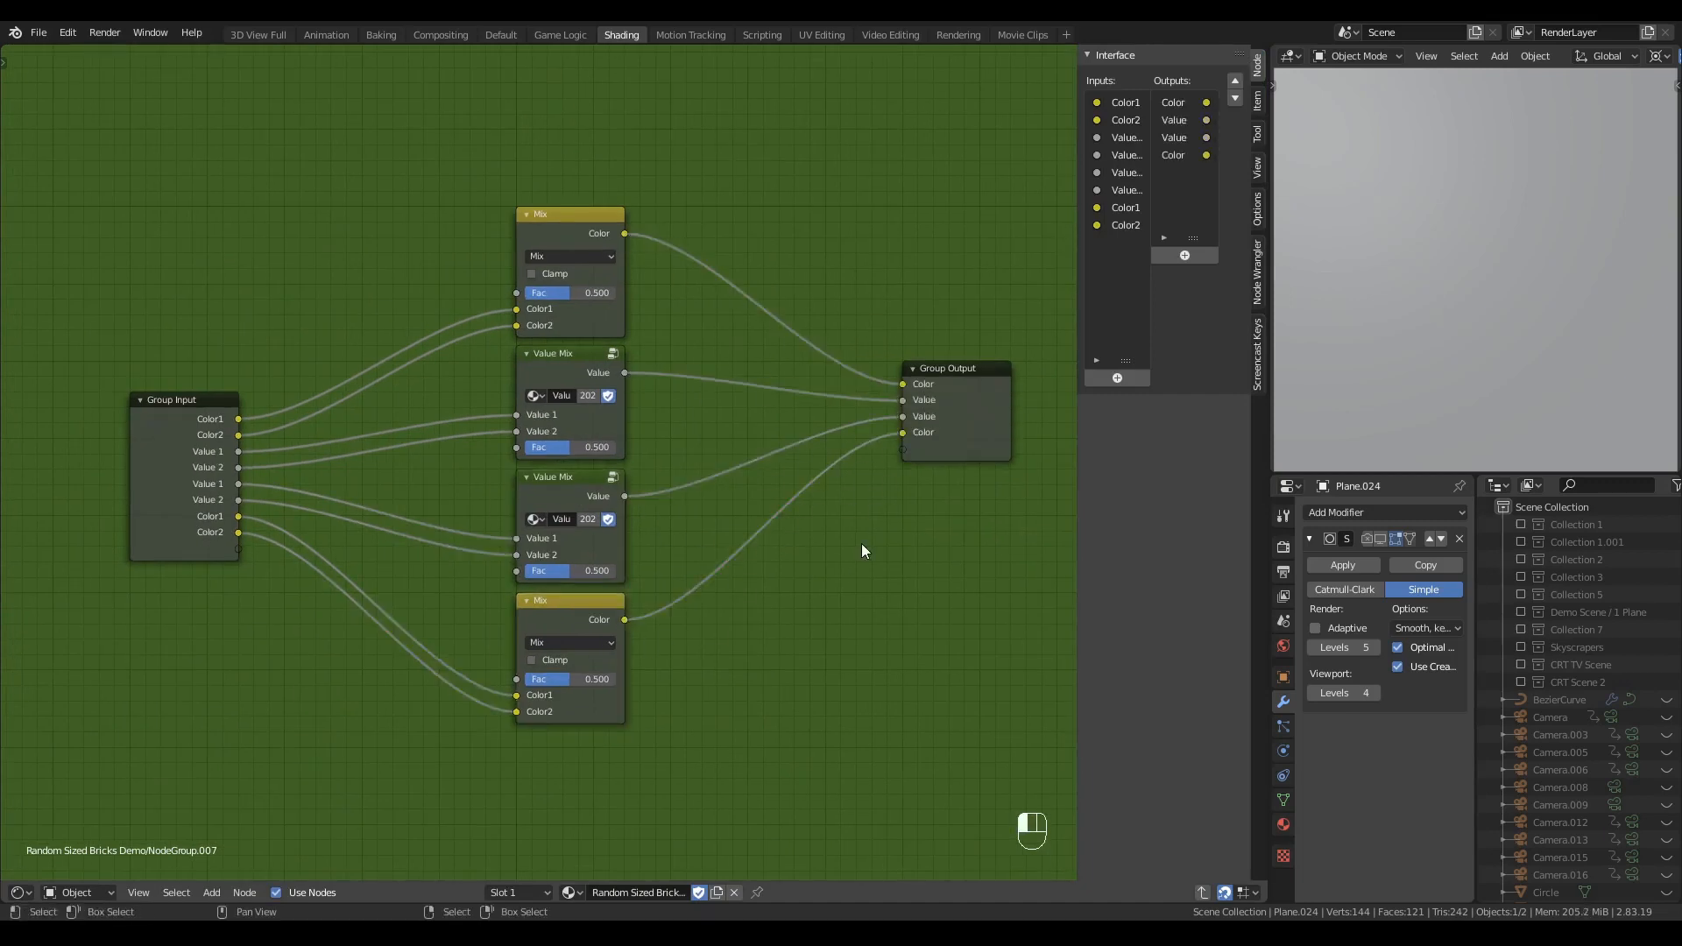
pyautogui.moveTo(860, 544); pyautogui.dragTo(816, 503, button='middle')
pyautogui.moveTo(909, 386); pyautogui.dragTo(908, 463)
pyautogui.click(823, 525)
# - Rename the group's first two inputs to "Base Color" and "Base Color 2"
pyautogui.moveTo(376, 494); pyautogui.dragTo(405, 496, button='middle')
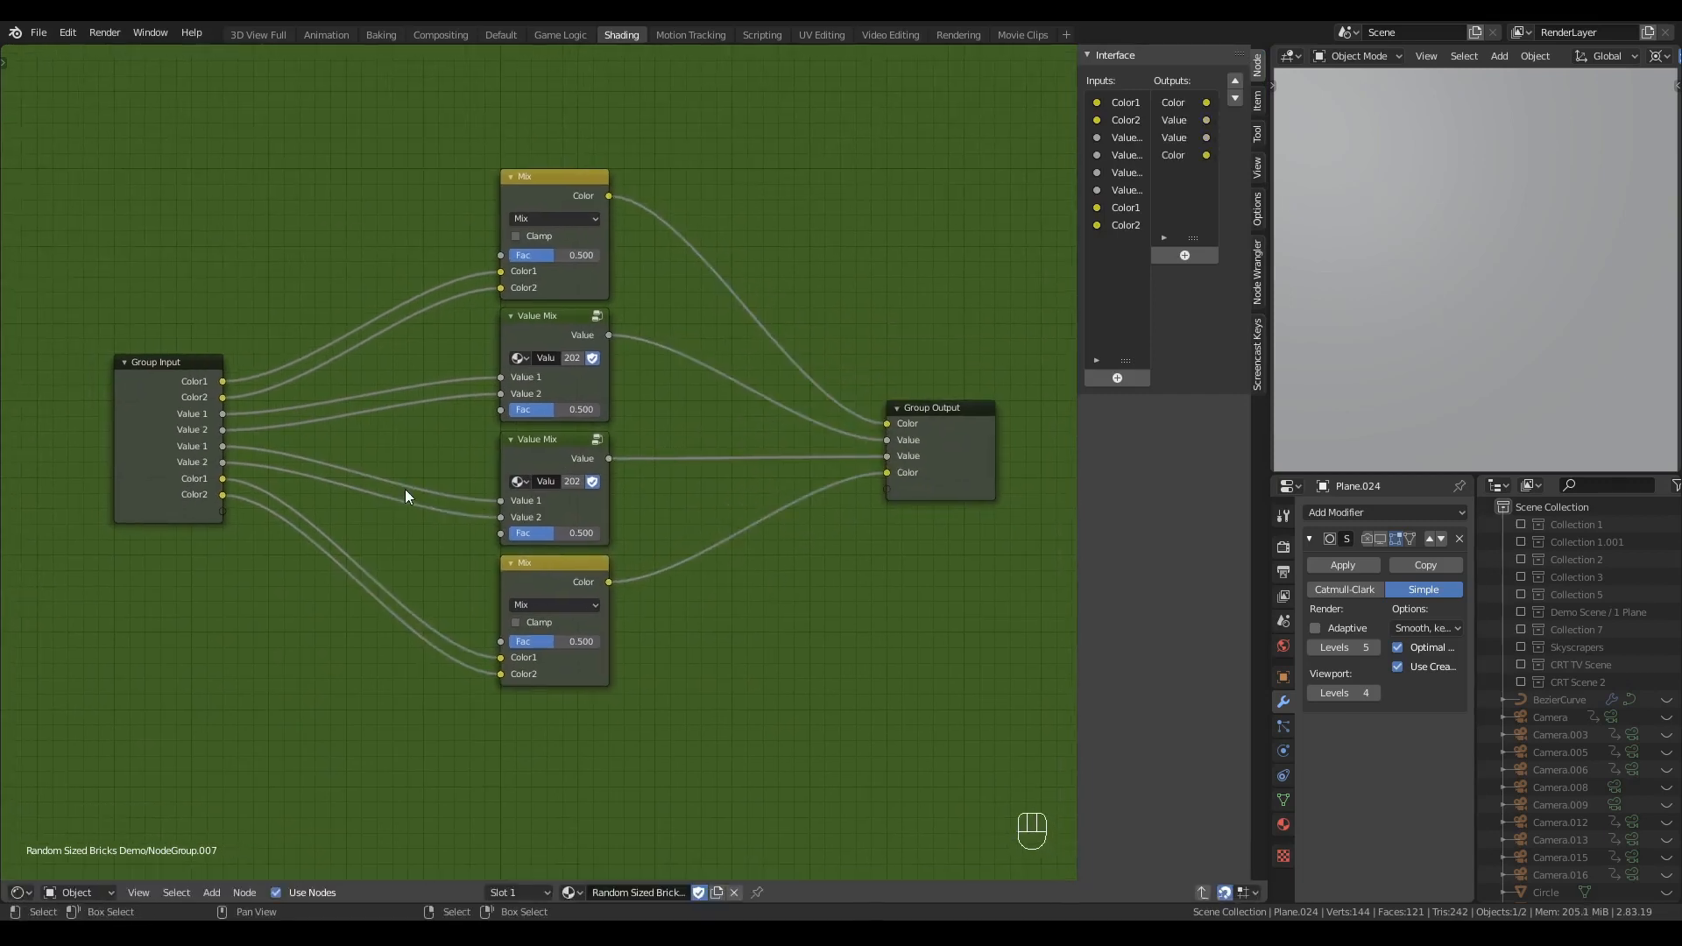
pyautogui.click(181, 445)
pyautogui.moveTo(319, 450); pyautogui.dragTo(271, 442, button='middle')
pyautogui.click(1127, 104)
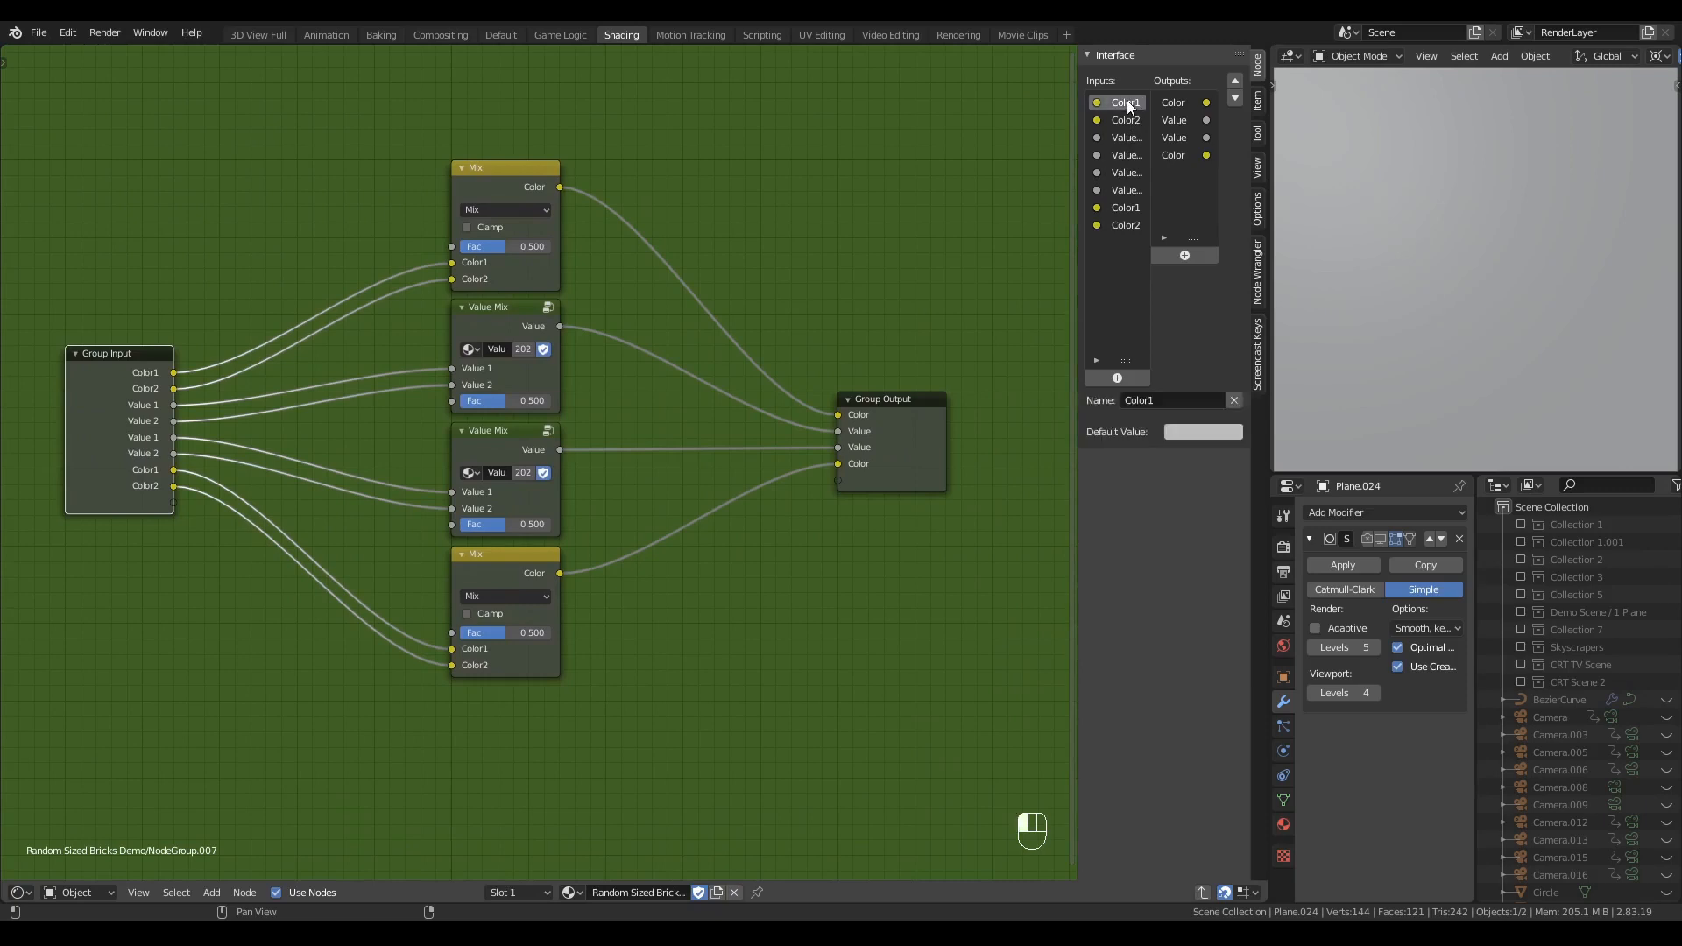
pyautogui.write('Bas')
pyautogui.write('e')
pyautogui.press('BackSpace')
pyautogui.press('Tab')
pyautogui.doubleClick(1126, 120)
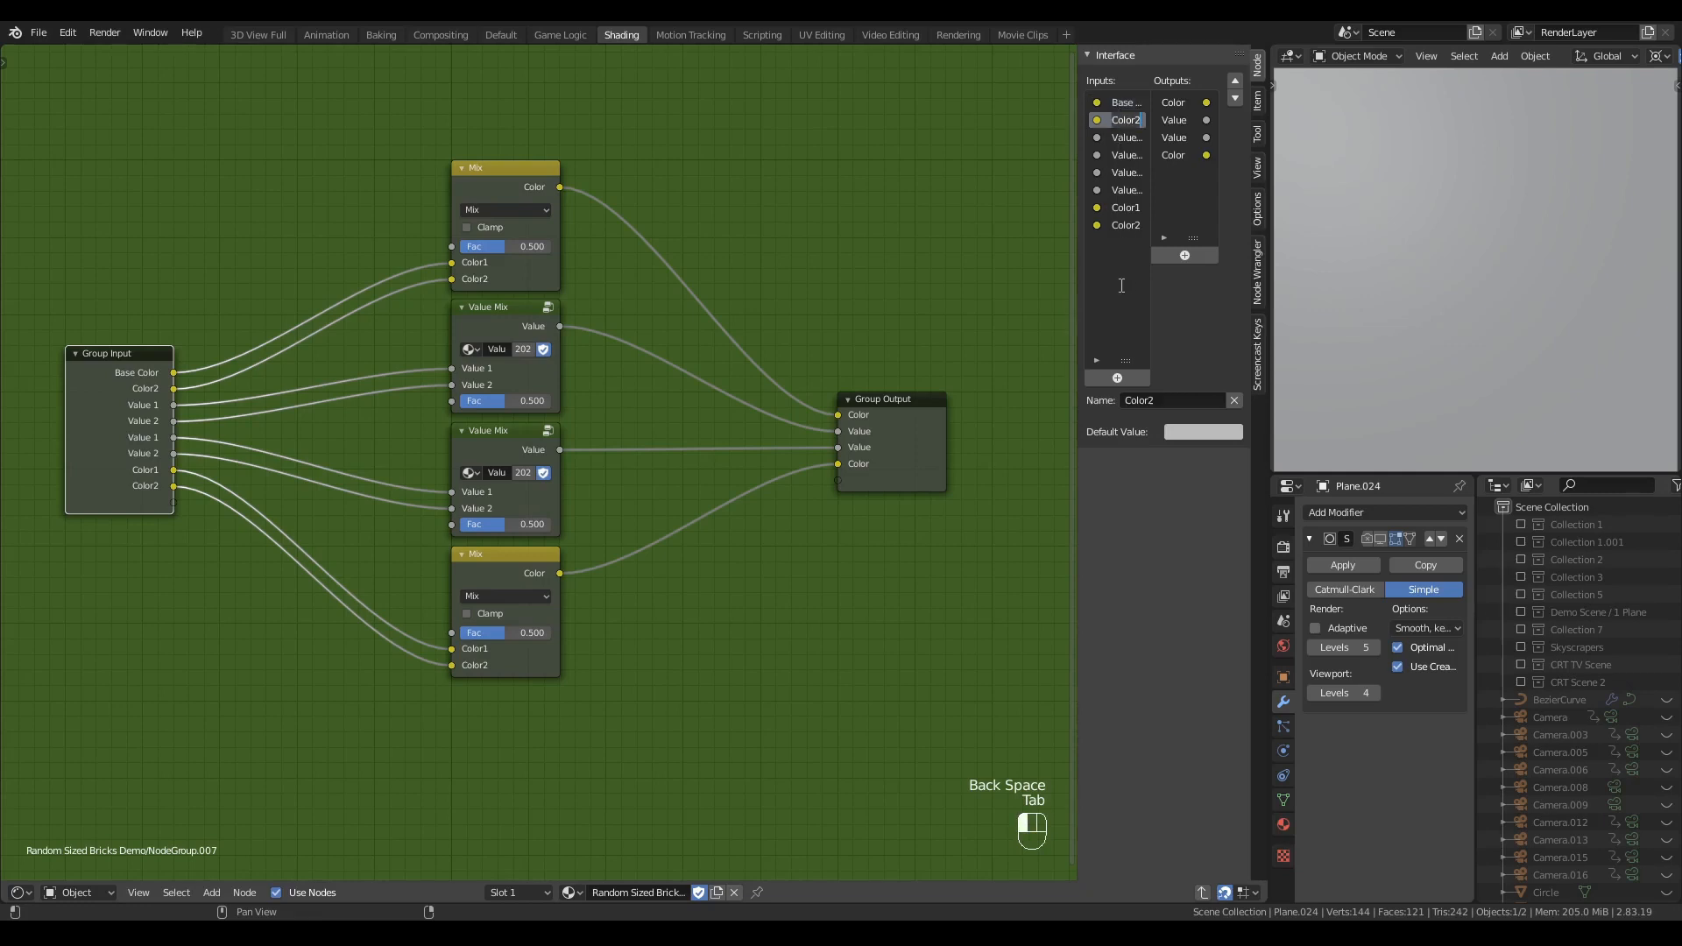
pyautogui.write('Bas')
pyautogui.press('Return')
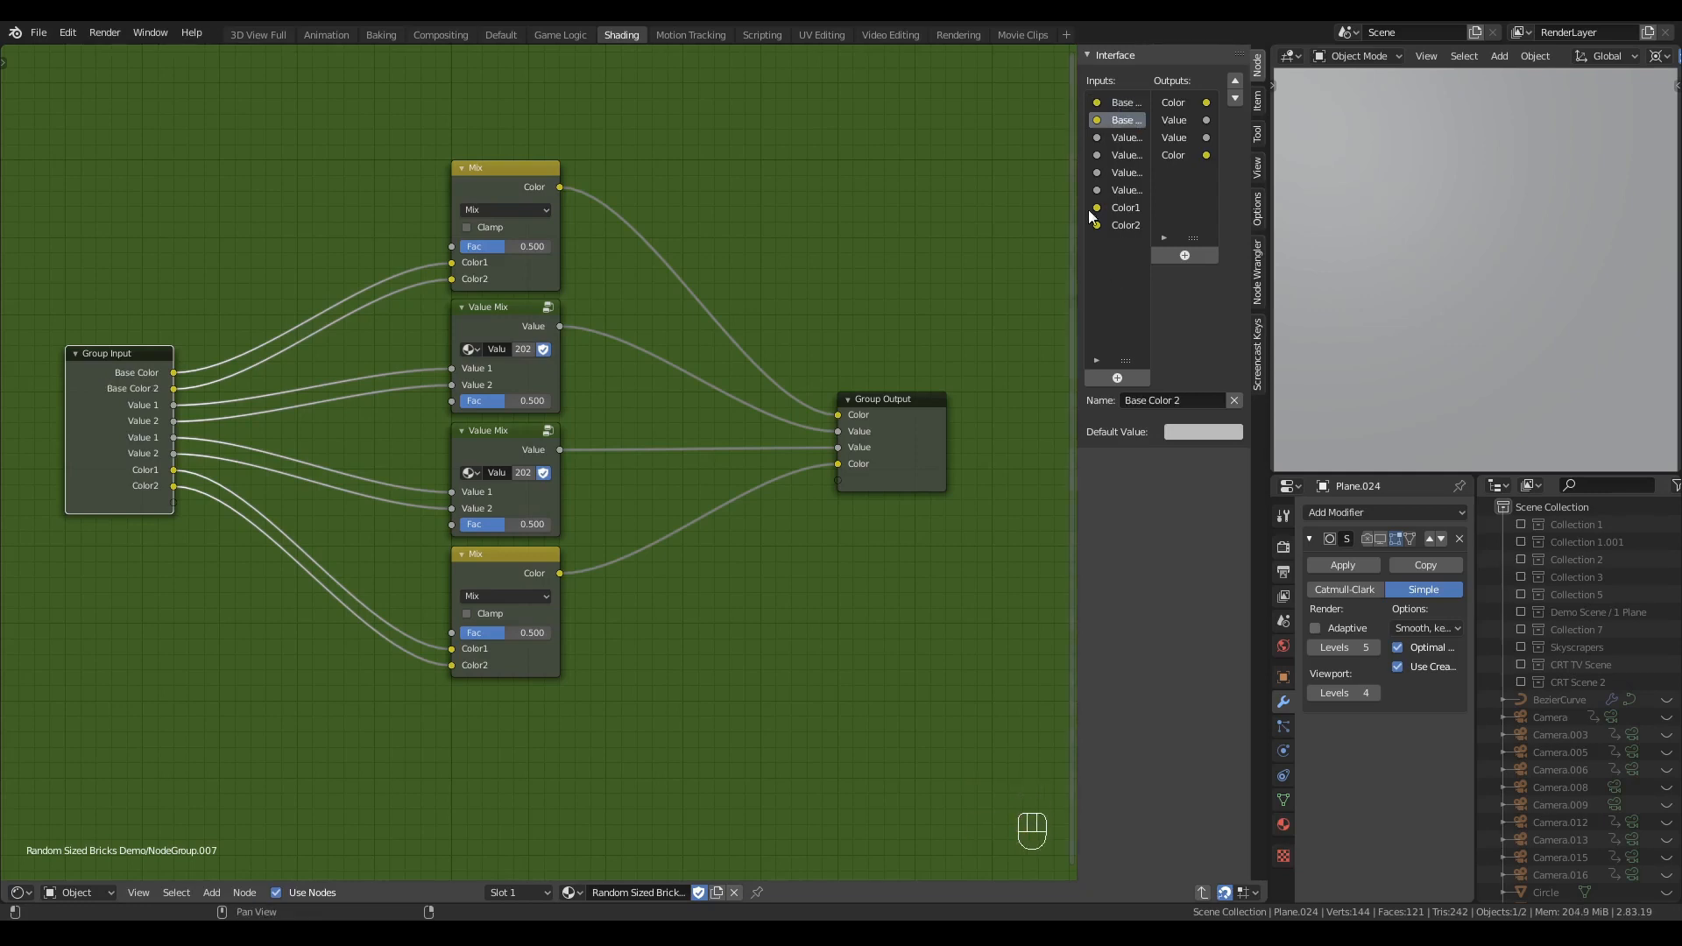
# - Widen the sidebar and rename the first Value 1 and Value 2 group inputs to "Roughness" and "Roughness 2"
pyautogui.moveTo(1076, 197); pyautogui.dragTo(968, 197)
pyautogui.click(1032, 138)
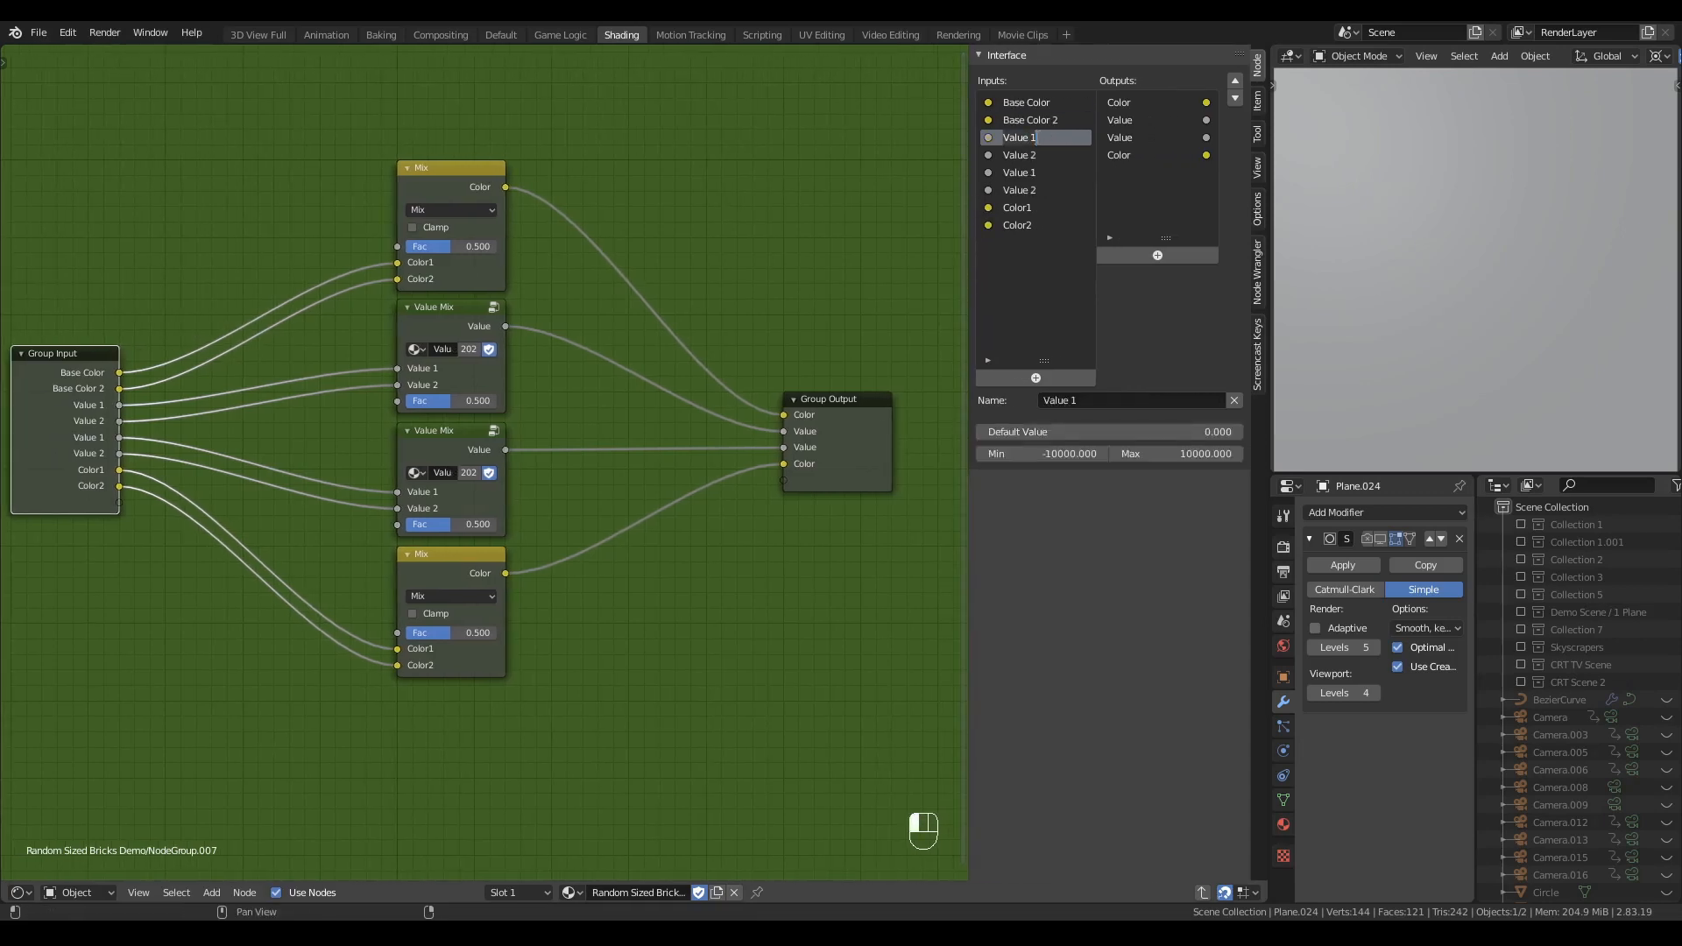
pyautogui.write('Roughness')
pyautogui.press('Tab')
pyautogui.write('Ro')
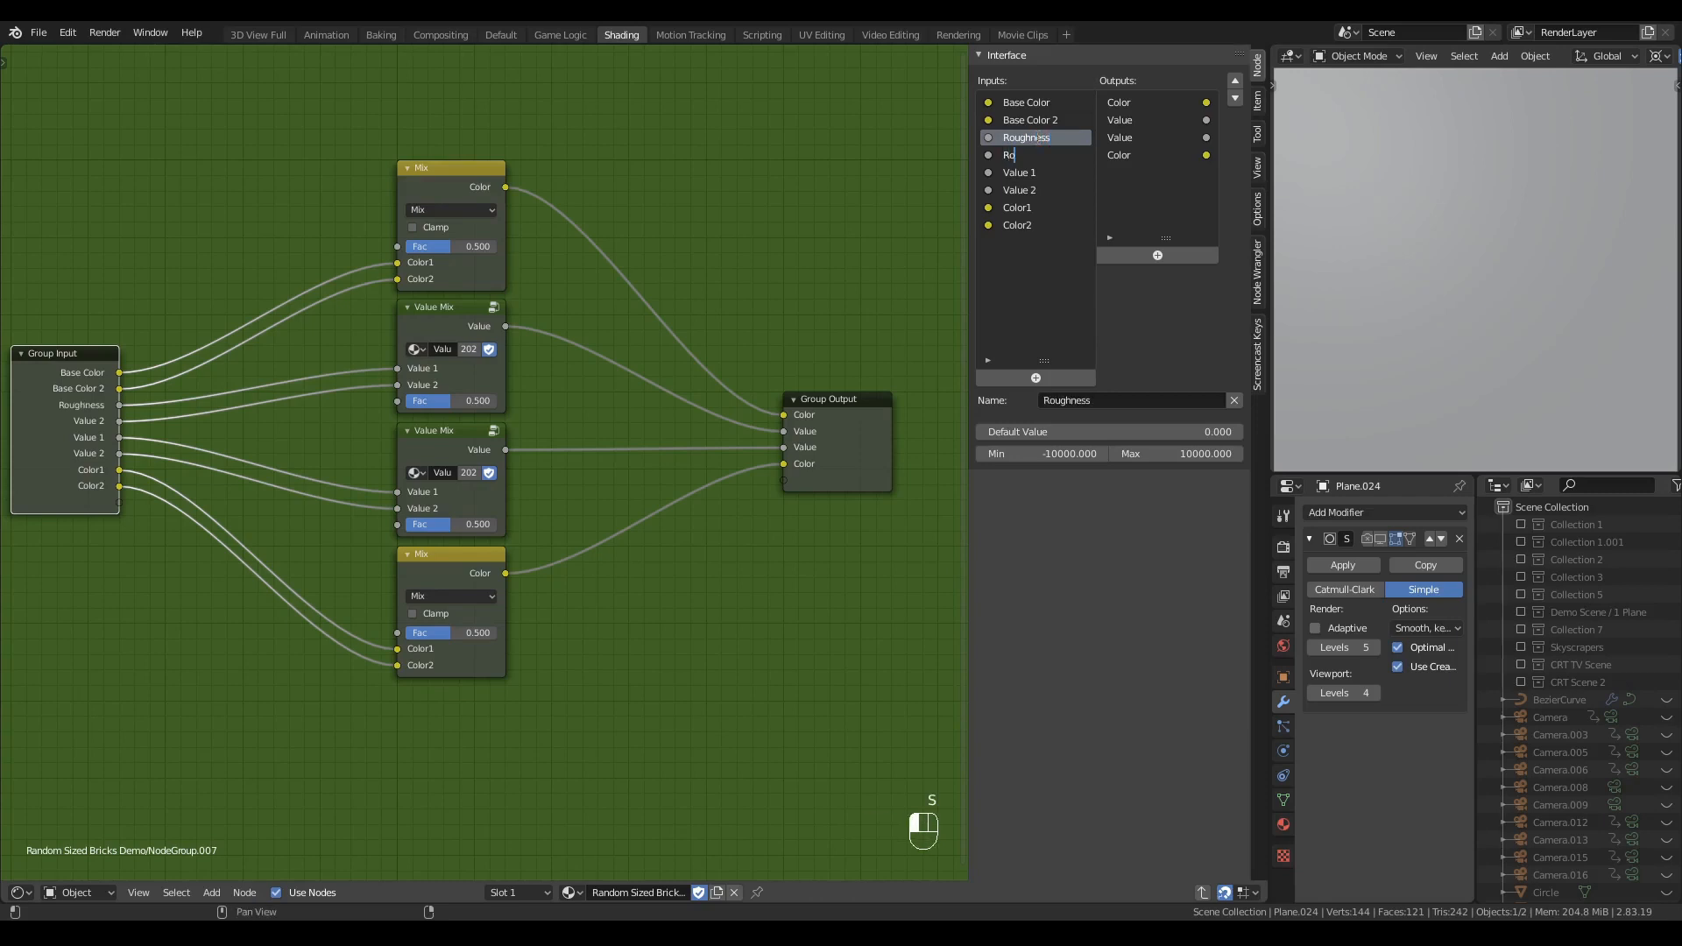
pyautogui.press('Tab')
# - Rename the remaining four group inputs to "Height", "Height 2", "Color" and "Color 2"
pyautogui.write('Heig')
pyautogui.press('Tab')
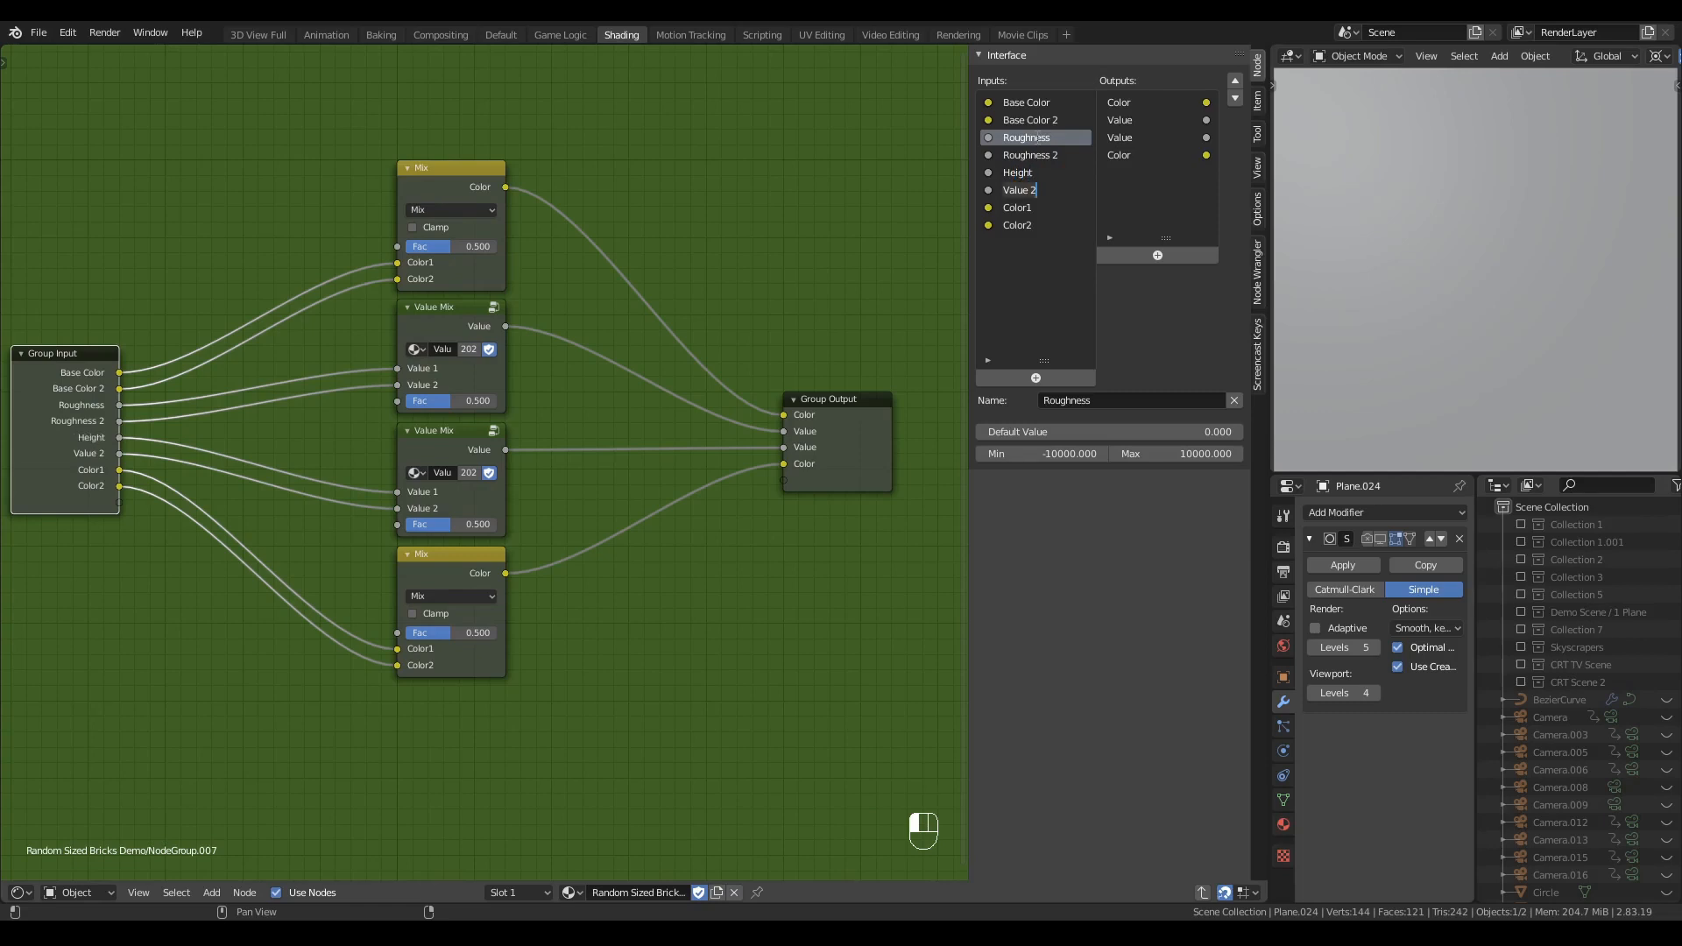
pyautogui.write('Height')
pyautogui.press('Tab')
pyautogui.press('Tab')
pyautogui.press('End')
pyautogui.press('Left')
# - Rename the first three group outputs to "Base Color", "Roughness" and "Height"
pyautogui.click(1157, 105)
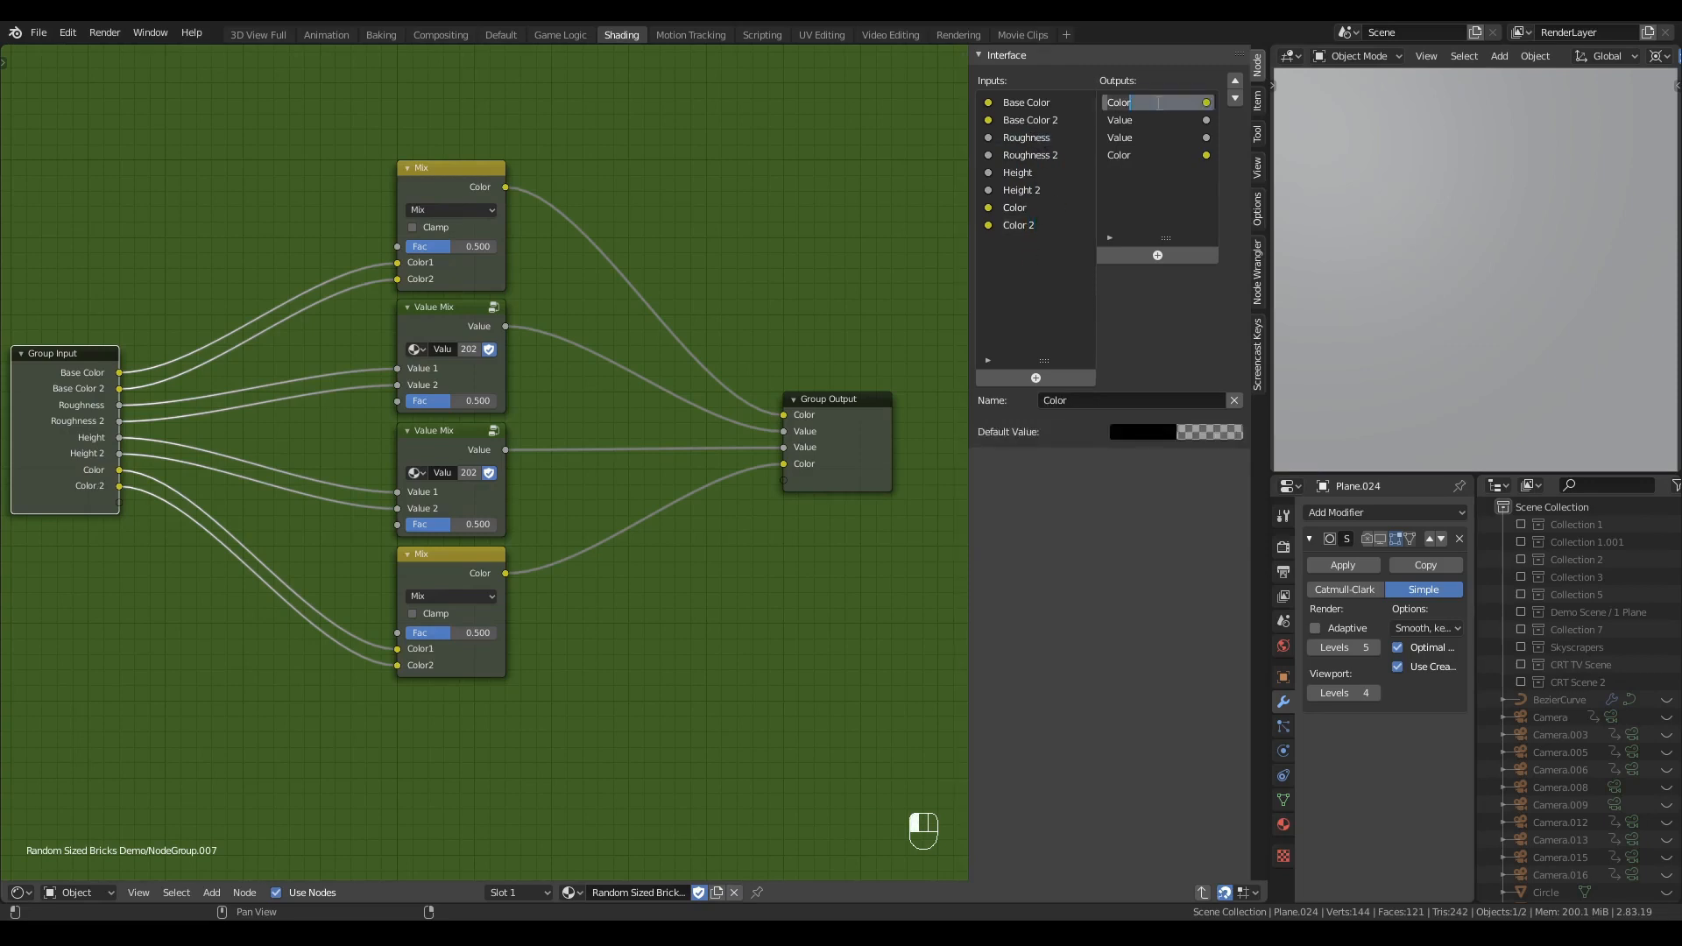
pyautogui.doubleClick(1158, 102)
pyautogui.write('Base Color')
pyautogui.press('Tab')
pyautogui.write('Roughness')
pyautogui.press('Tab')
pyautogui.write('Heig')
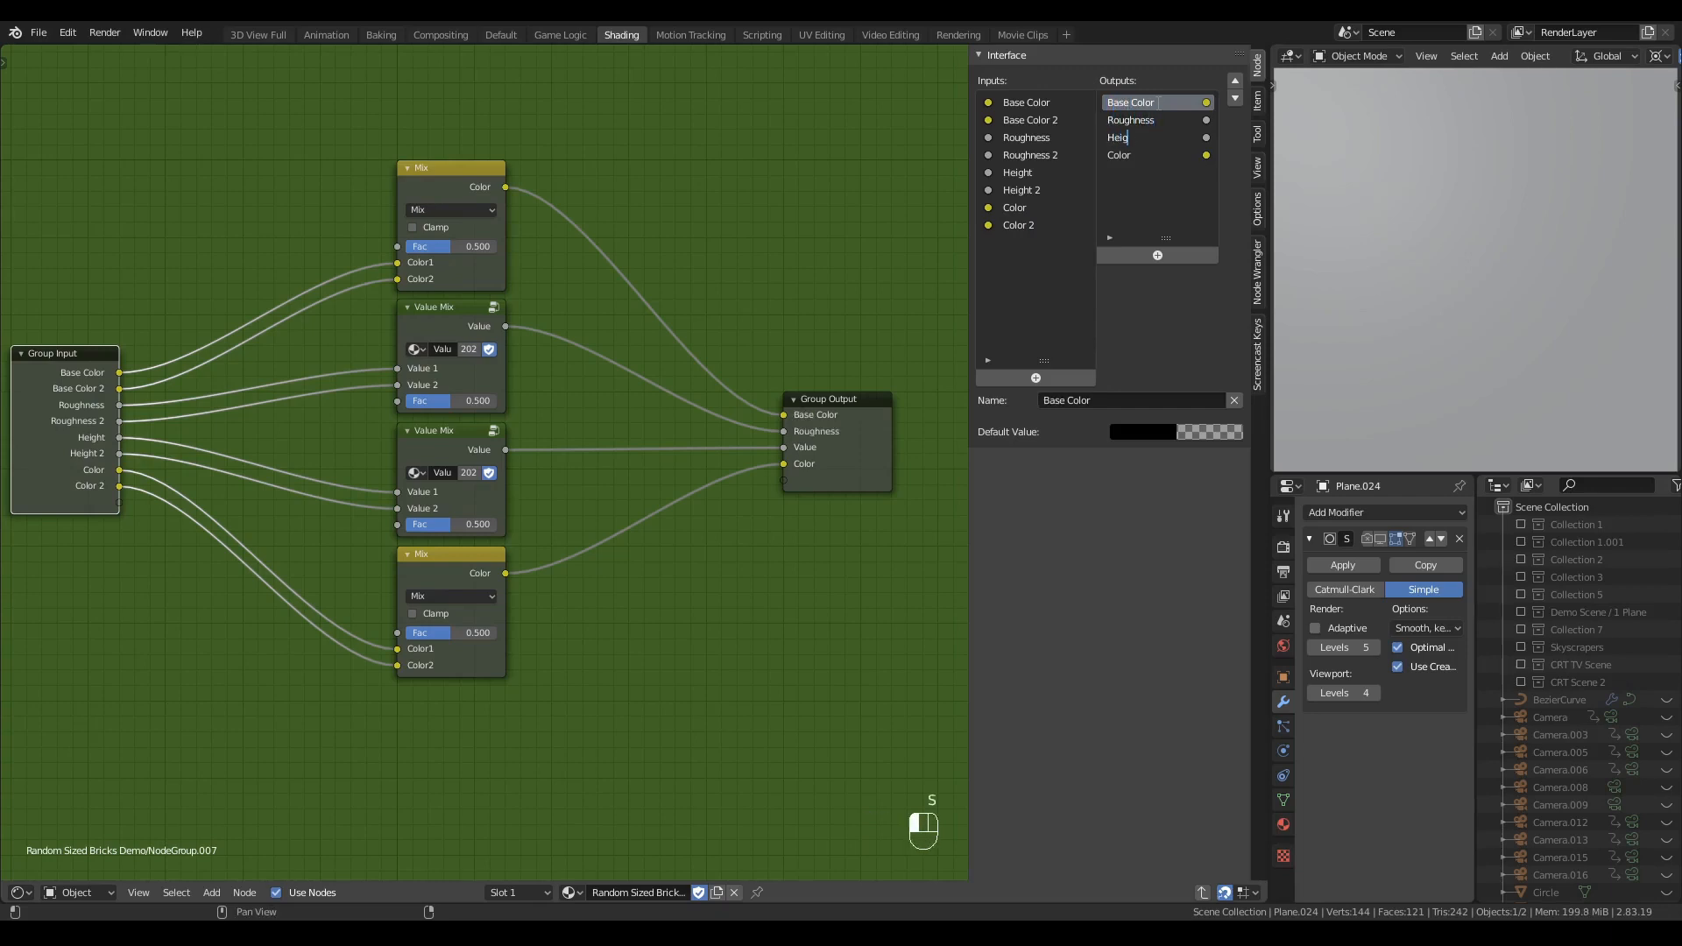
pyautogui.press('Tab')
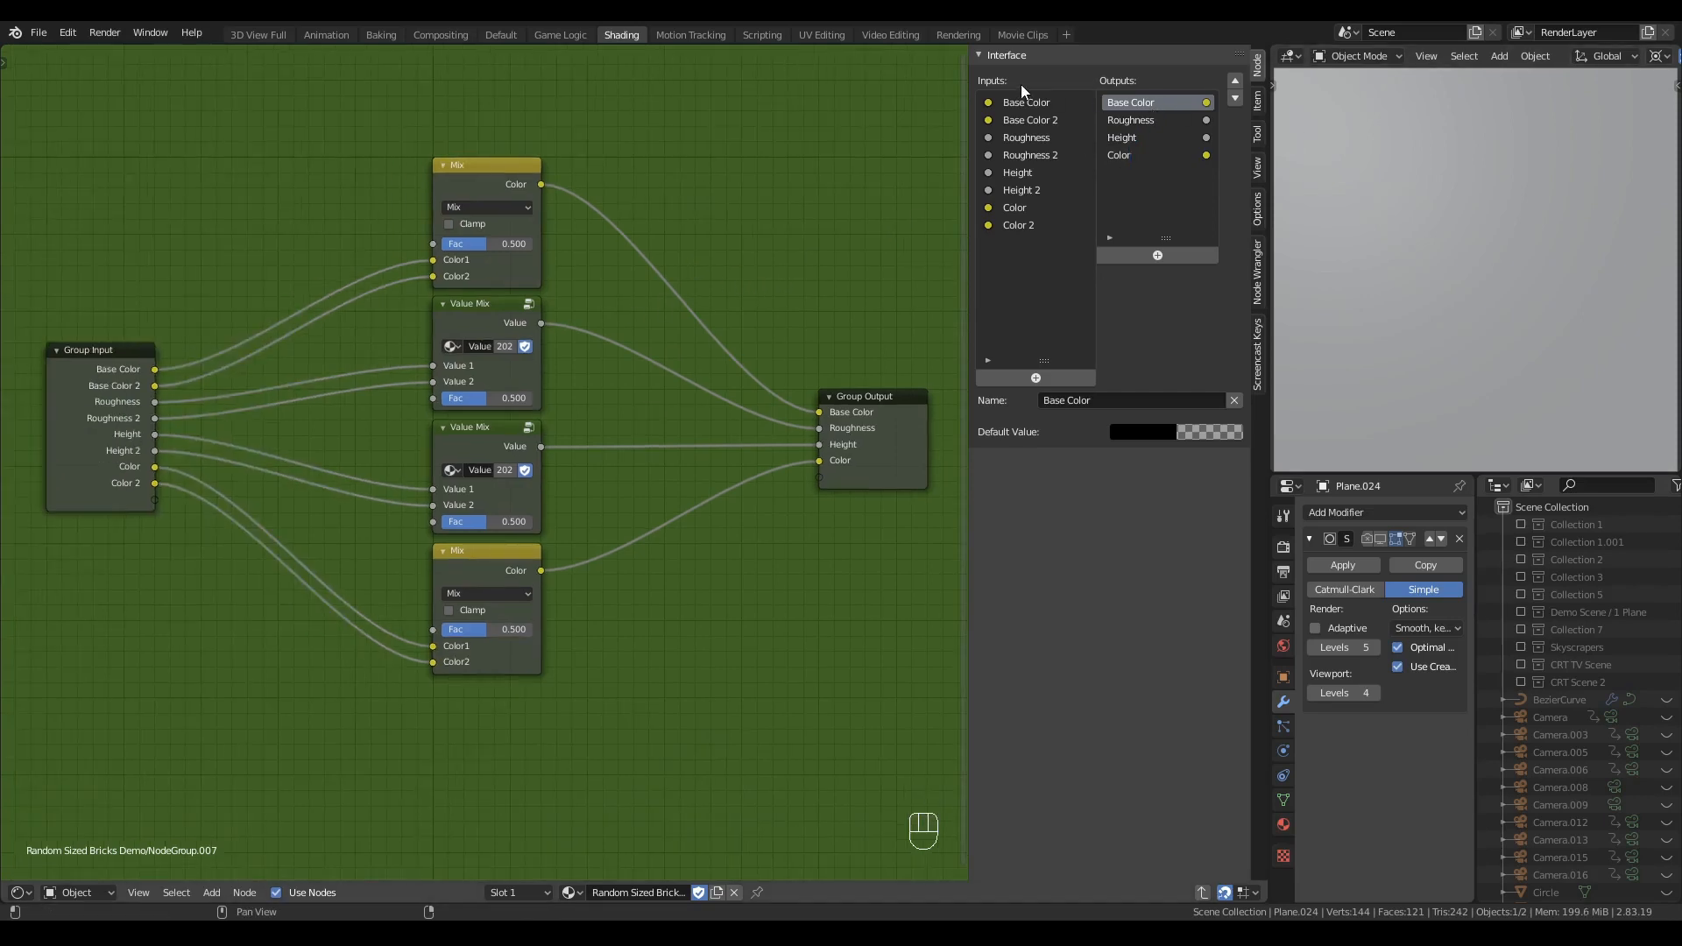
# - Reorder the group inputs so that Roughness, Height and Color follow directly after Base Color, ahead of the second set
pyautogui.click(1023, 137)
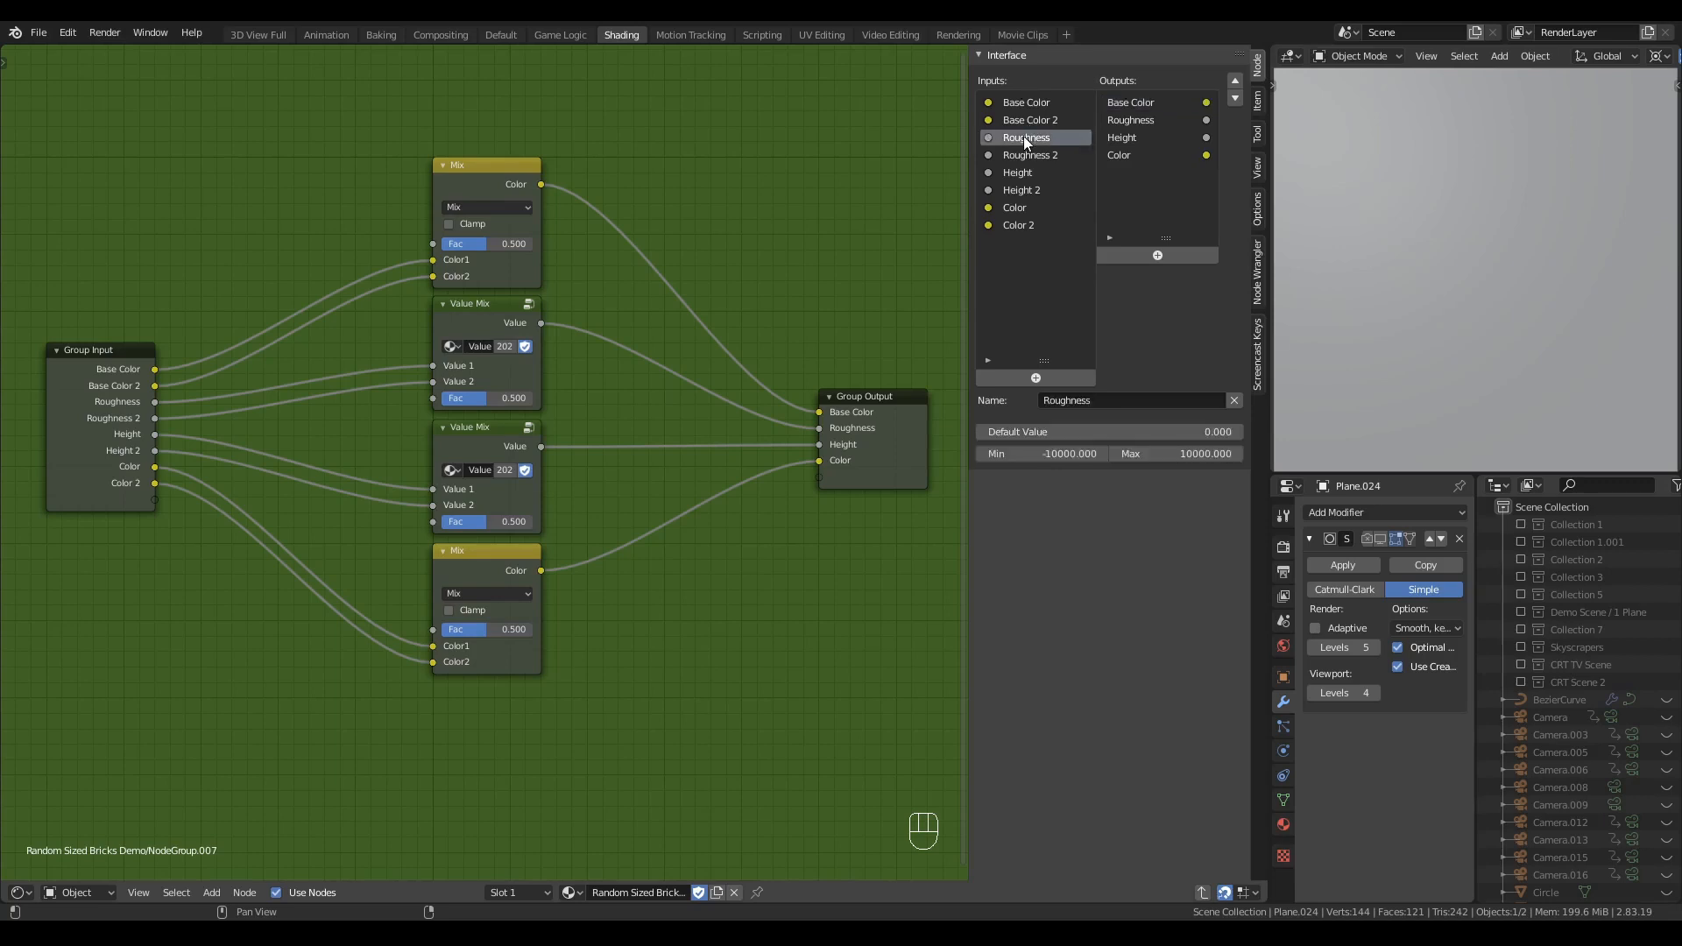
pyautogui.click(1235, 81)
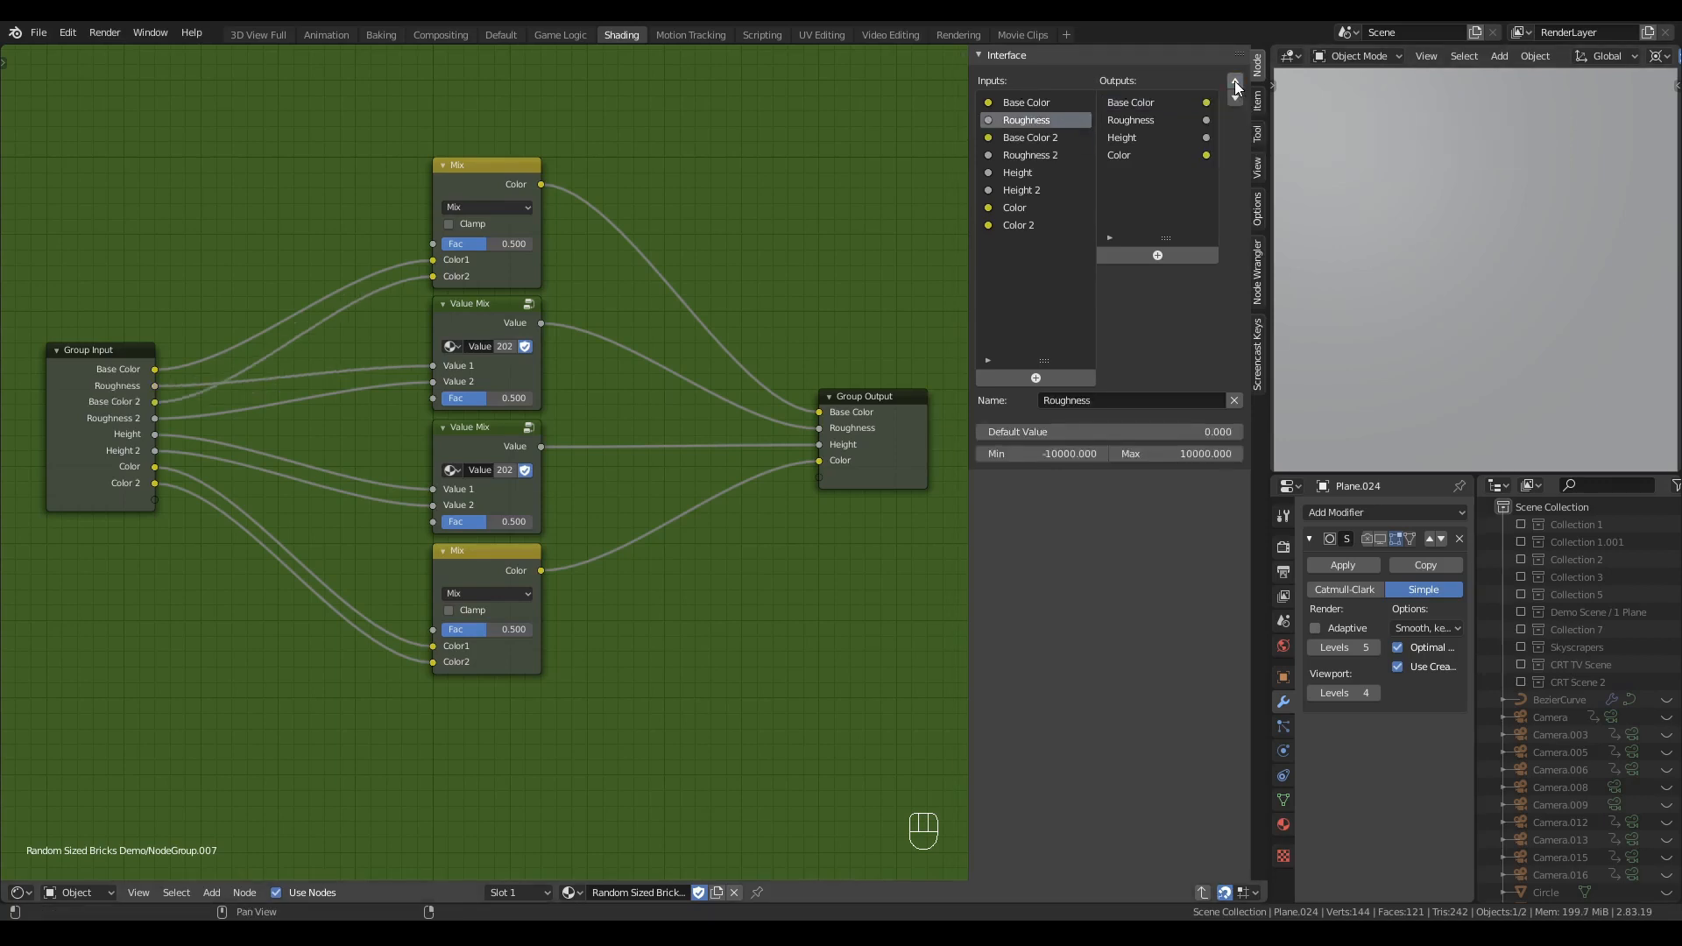
pyautogui.click(1029, 171)
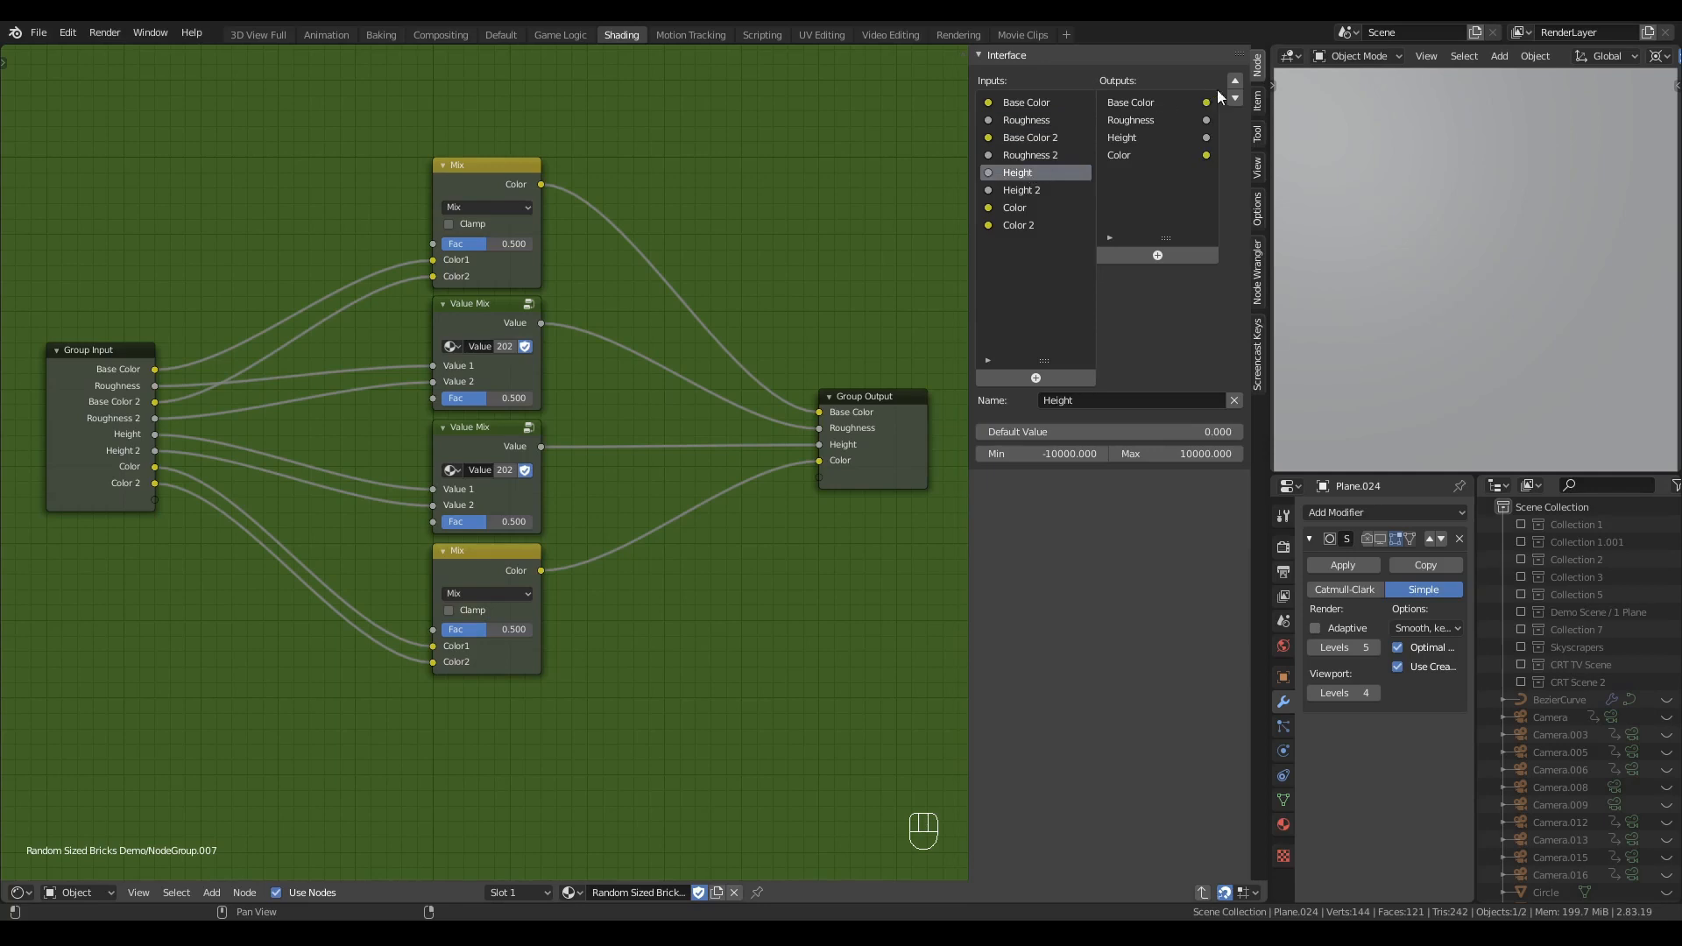
pyautogui.click(1235, 81)
pyautogui.click(1234, 80)
pyautogui.click(1017, 208)
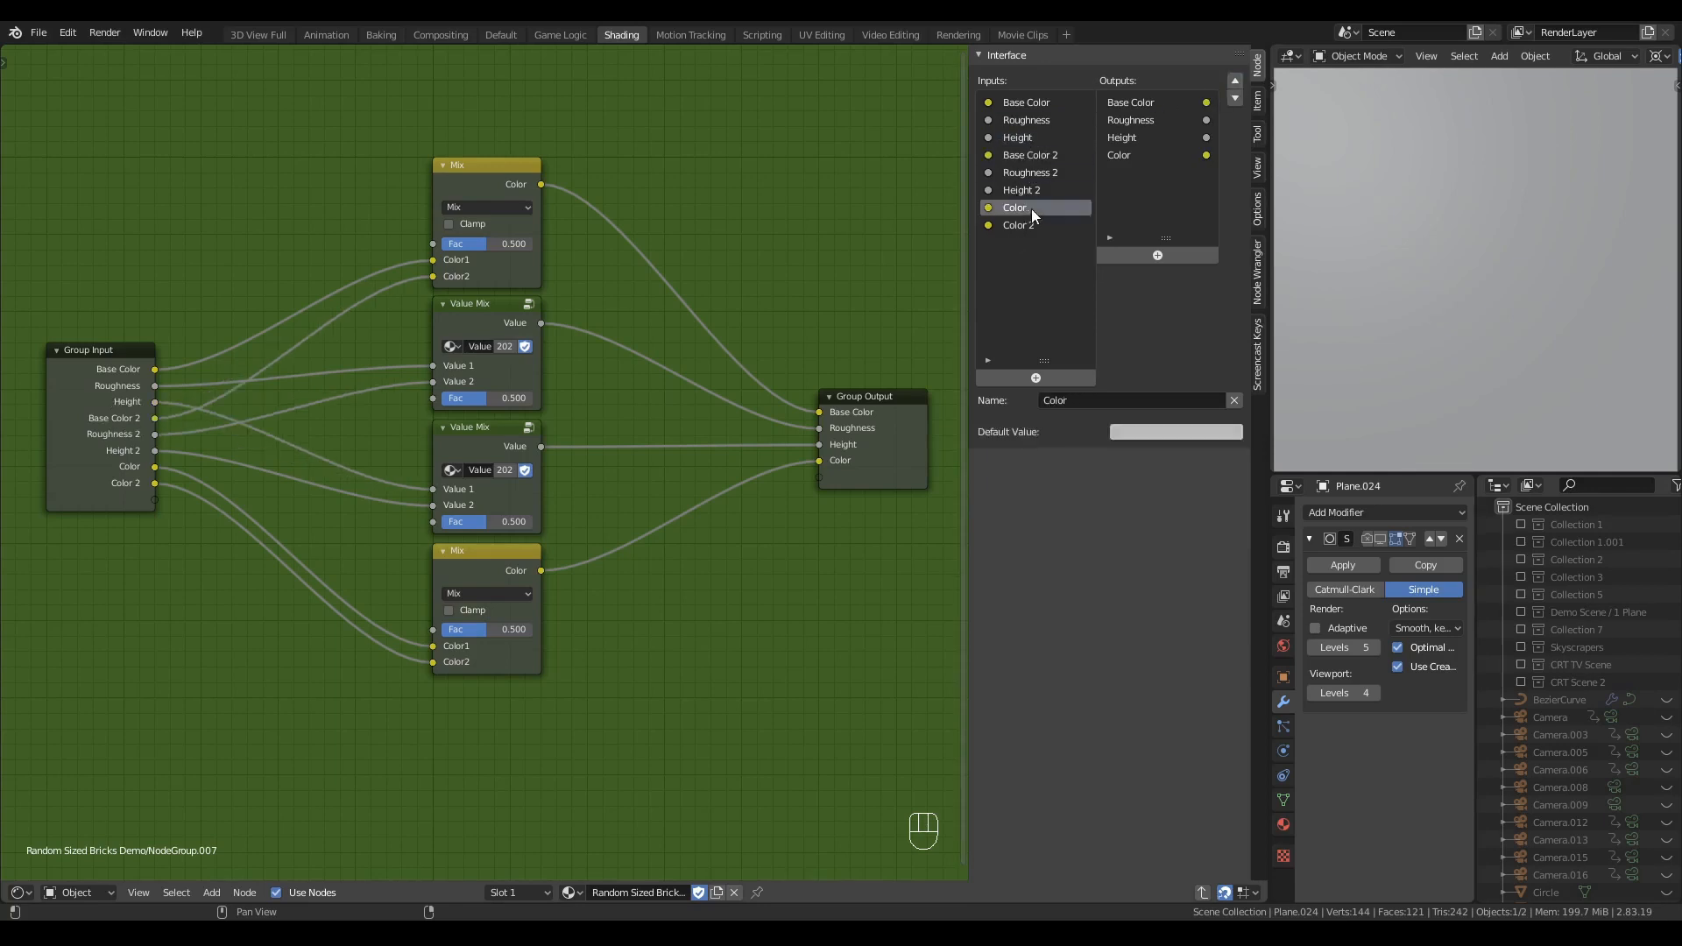
pyautogui.click(1235, 81)
pyautogui.click(1235, 81)
pyautogui.click(1234, 81)
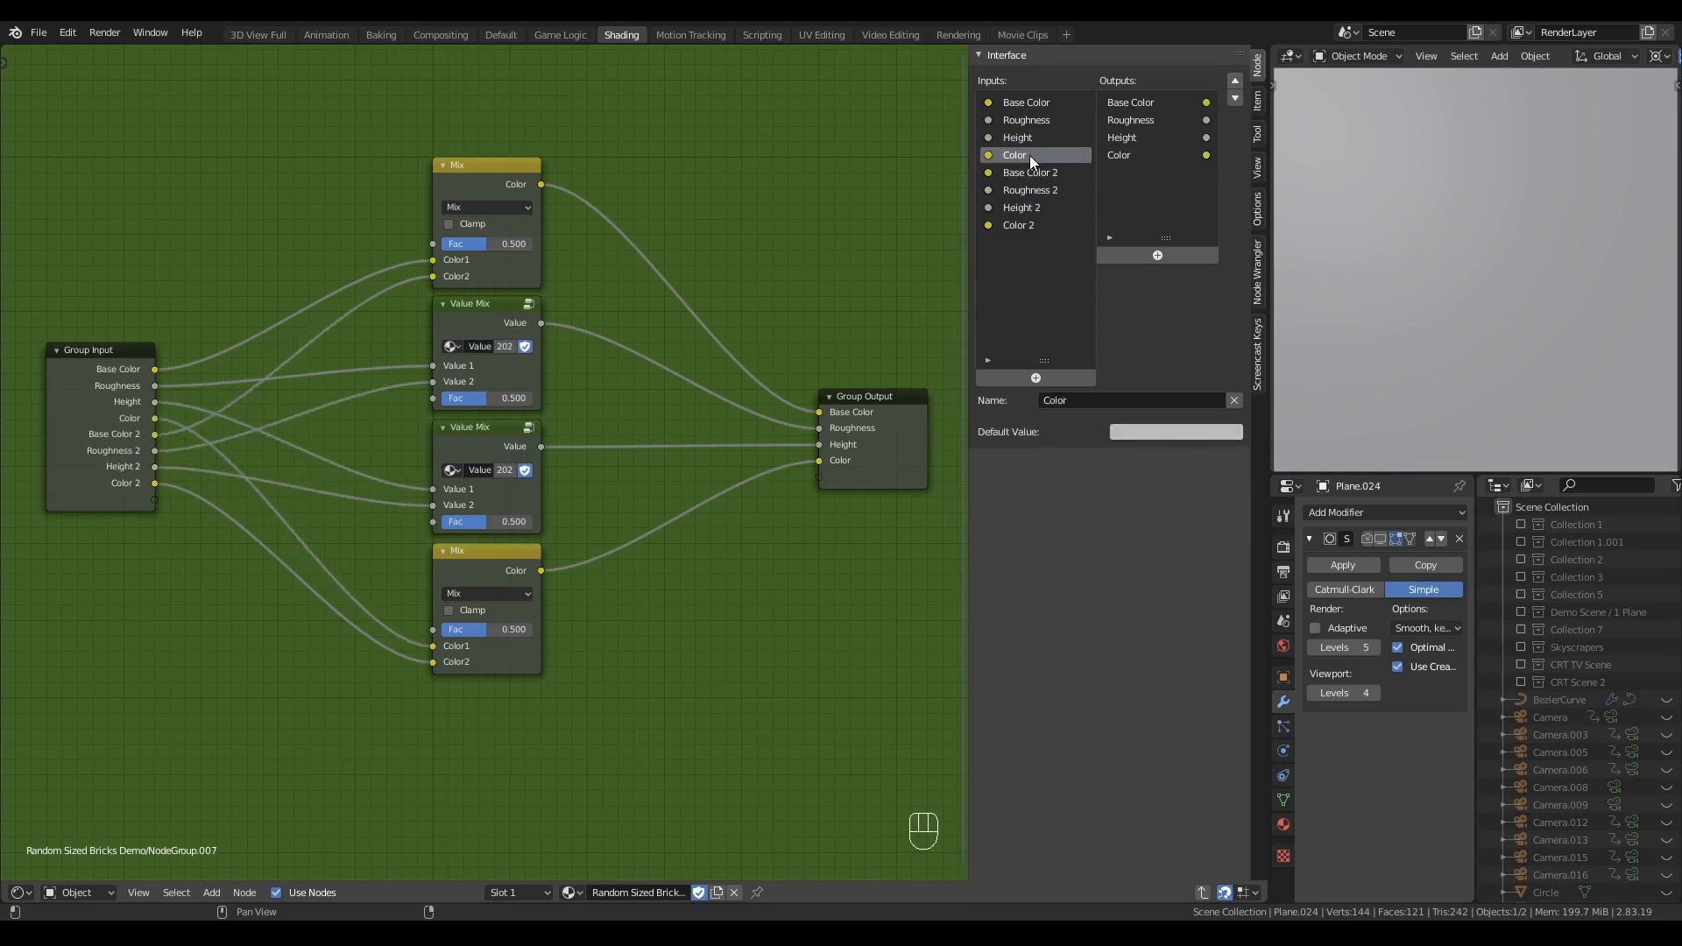
# - Drive the Fac of both Mix nodes and both Value Mix nodes from one shared Fac group input
pyautogui.moveTo(230, 251); pyautogui.dragTo(321, 238, button='middle')
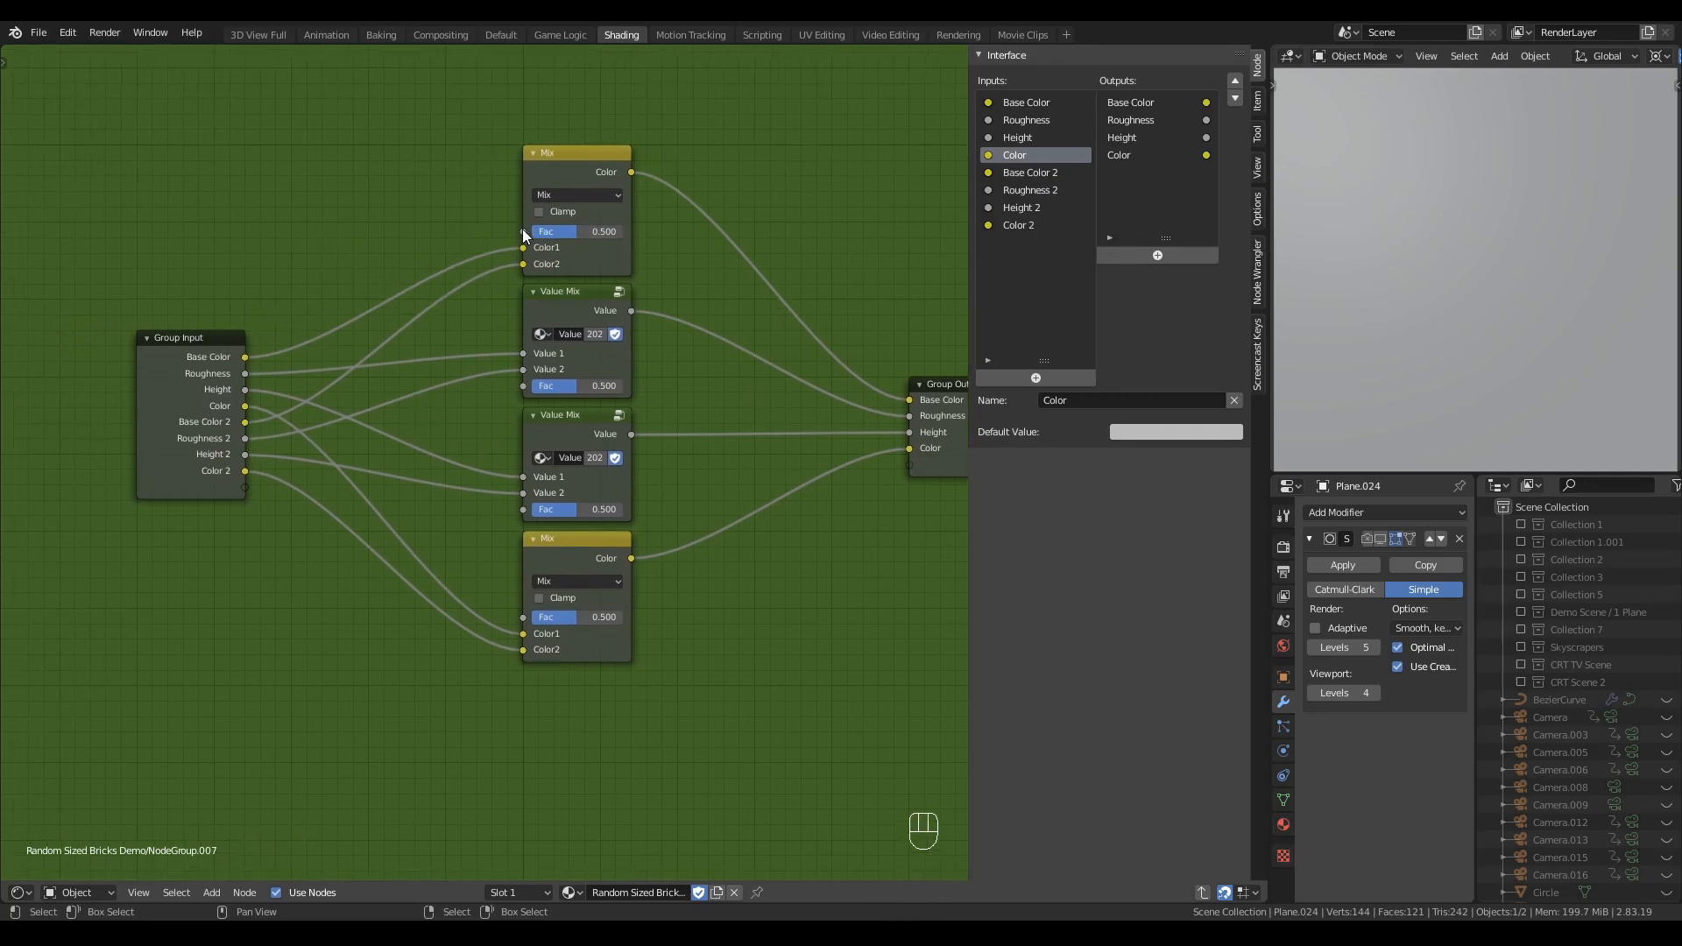
pyautogui.moveTo(523, 231); pyautogui.dragTo(523, 385)
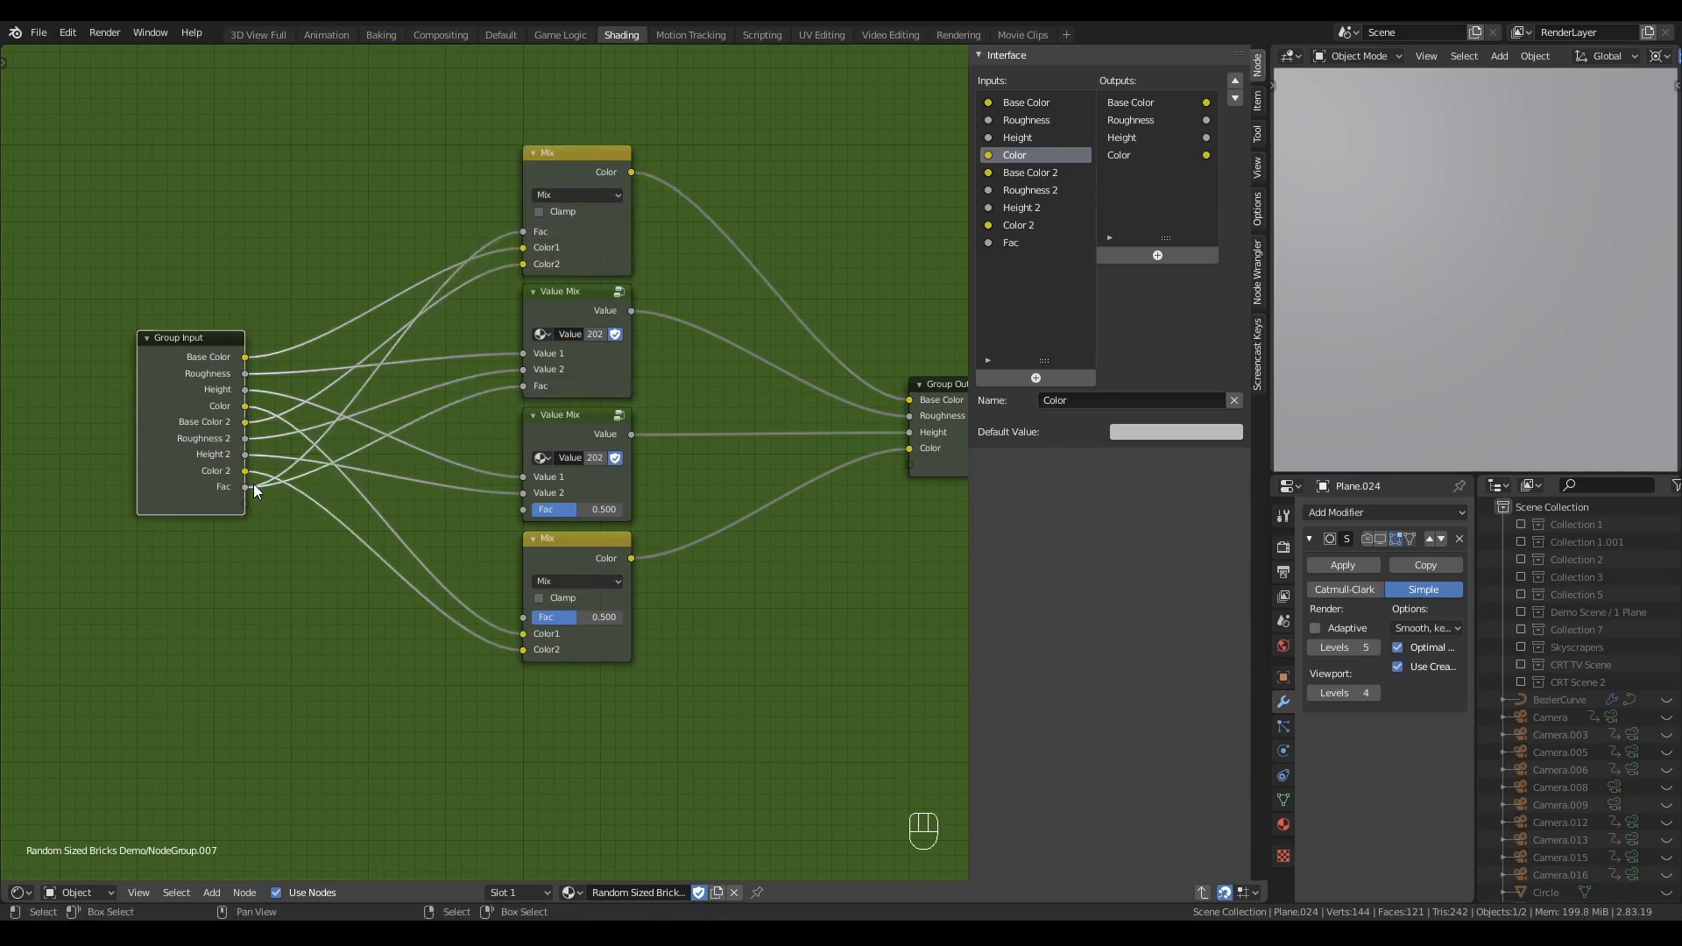
pyautogui.moveTo(247, 487); pyautogui.dragTo(519, 622)
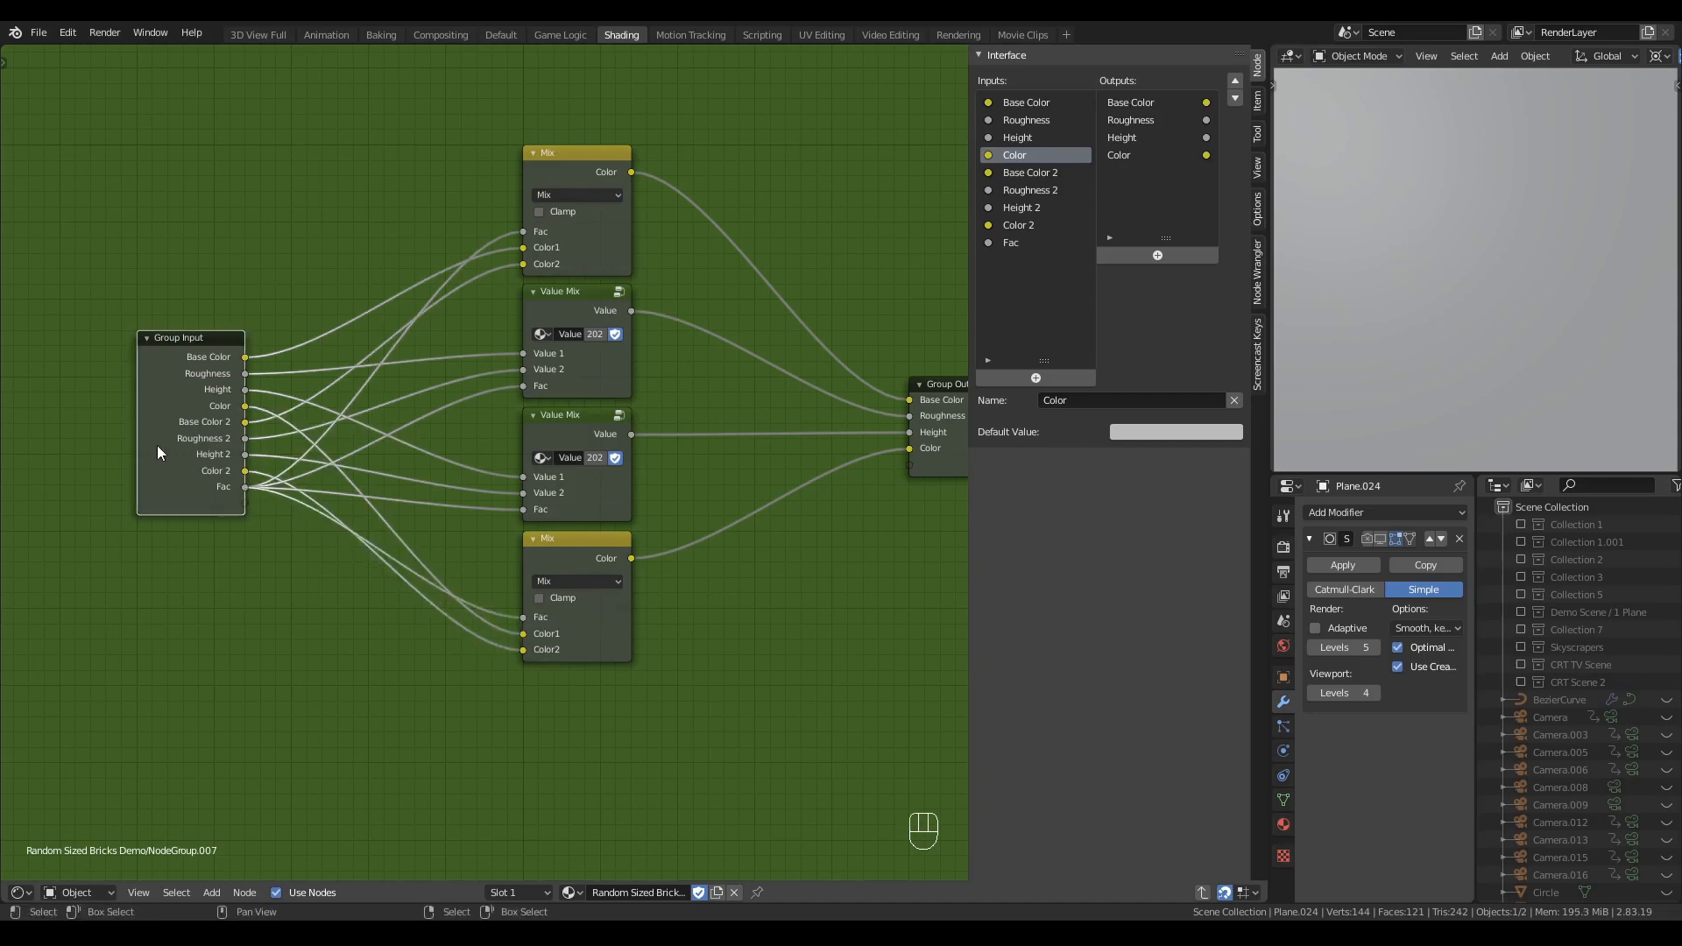
# - Move the Fac group input between Color and Base Color 2, then leave the group and hide the sidebar
pyautogui.click(1023, 245)
pyautogui.click(1234, 82)
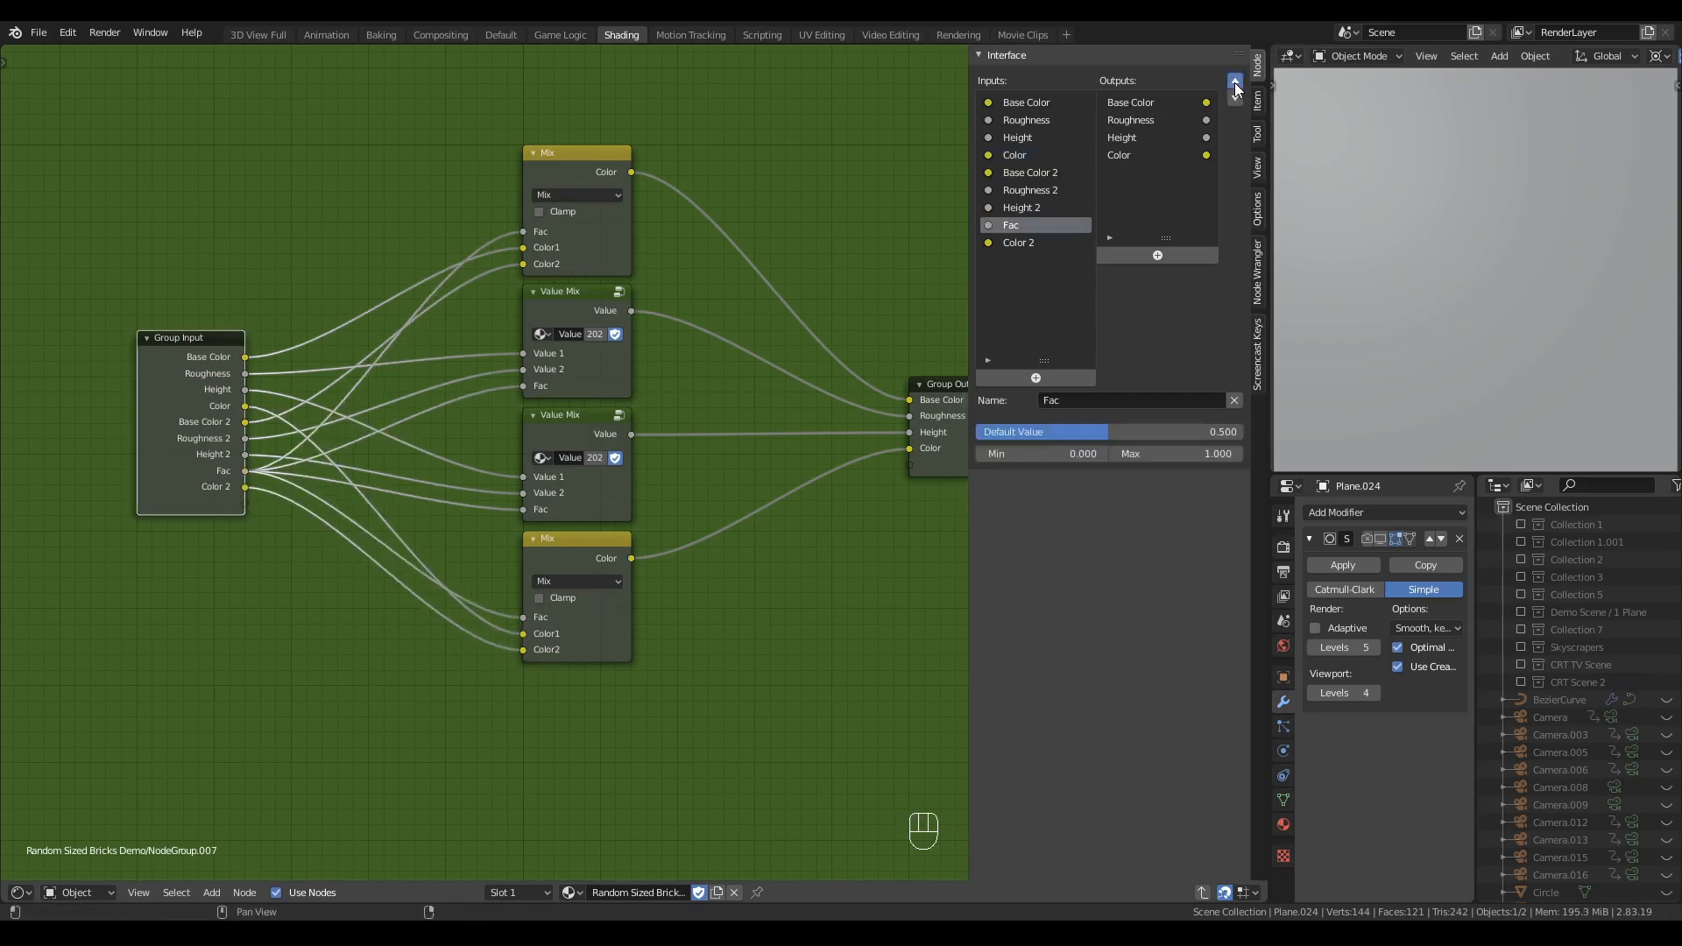
pyautogui.click(1235, 82)
pyautogui.click(1235, 83)
pyautogui.click(1235, 82)
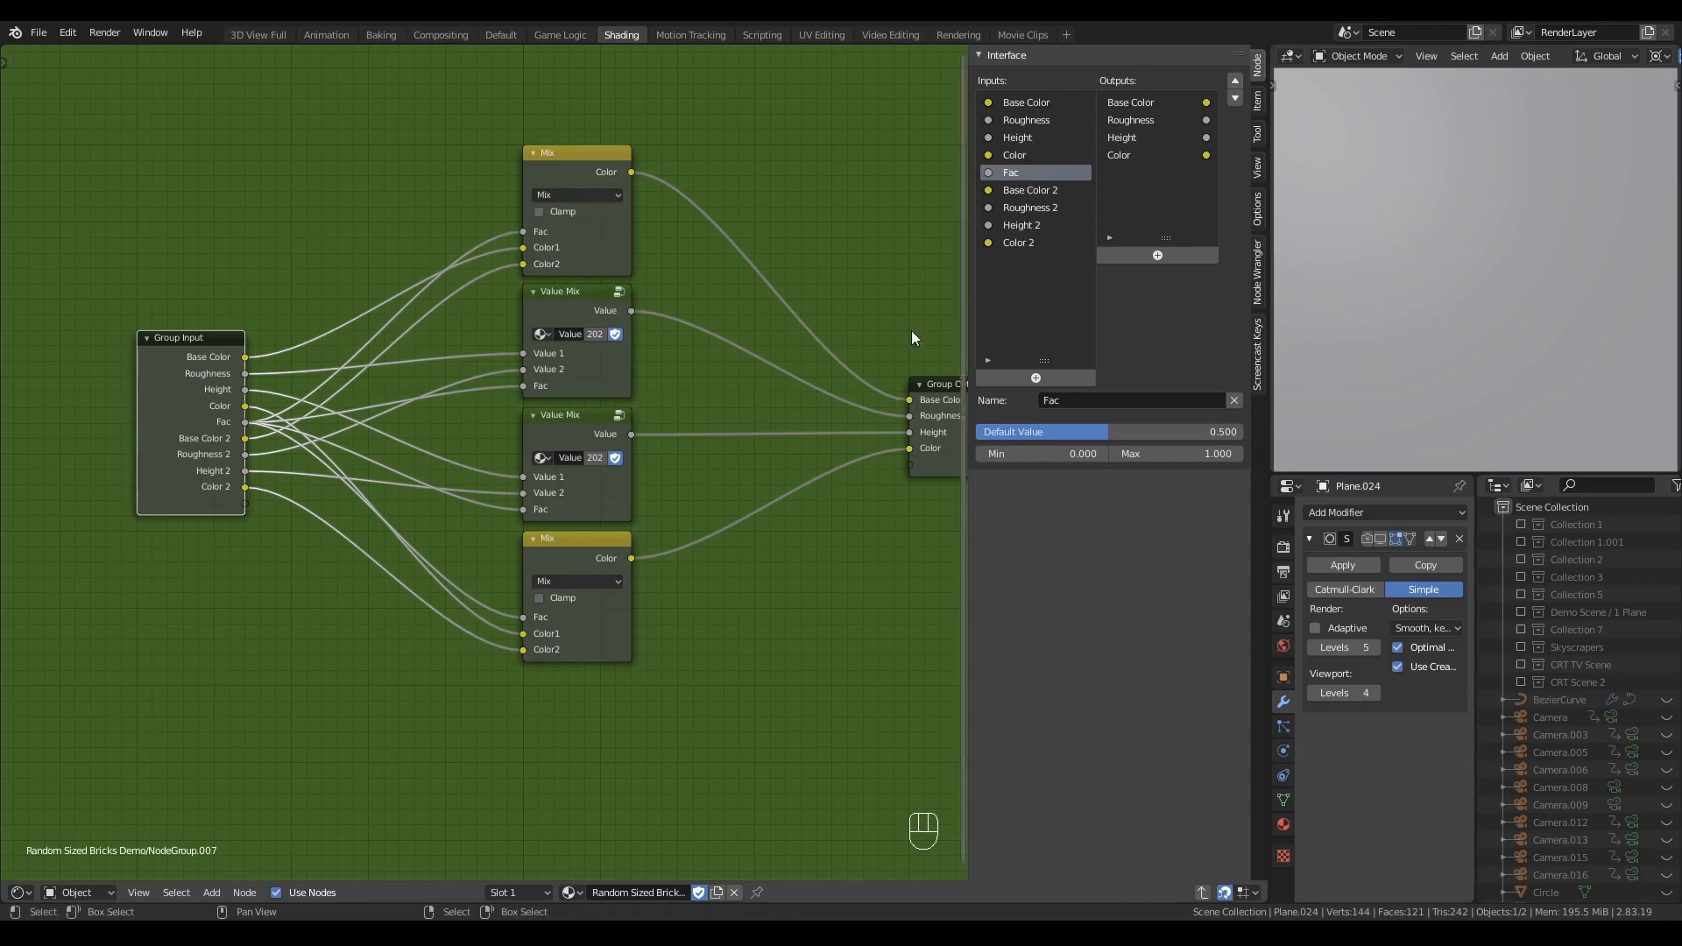
pyautogui.click(744, 581)
pyautogui.scroll(-2, 744, 581)
pyautogui.moveTo(744, 581); pyautogui.dragTo(688, 575, button='middle')
pyautogui.press('Tab')
pyautogui.press('n')
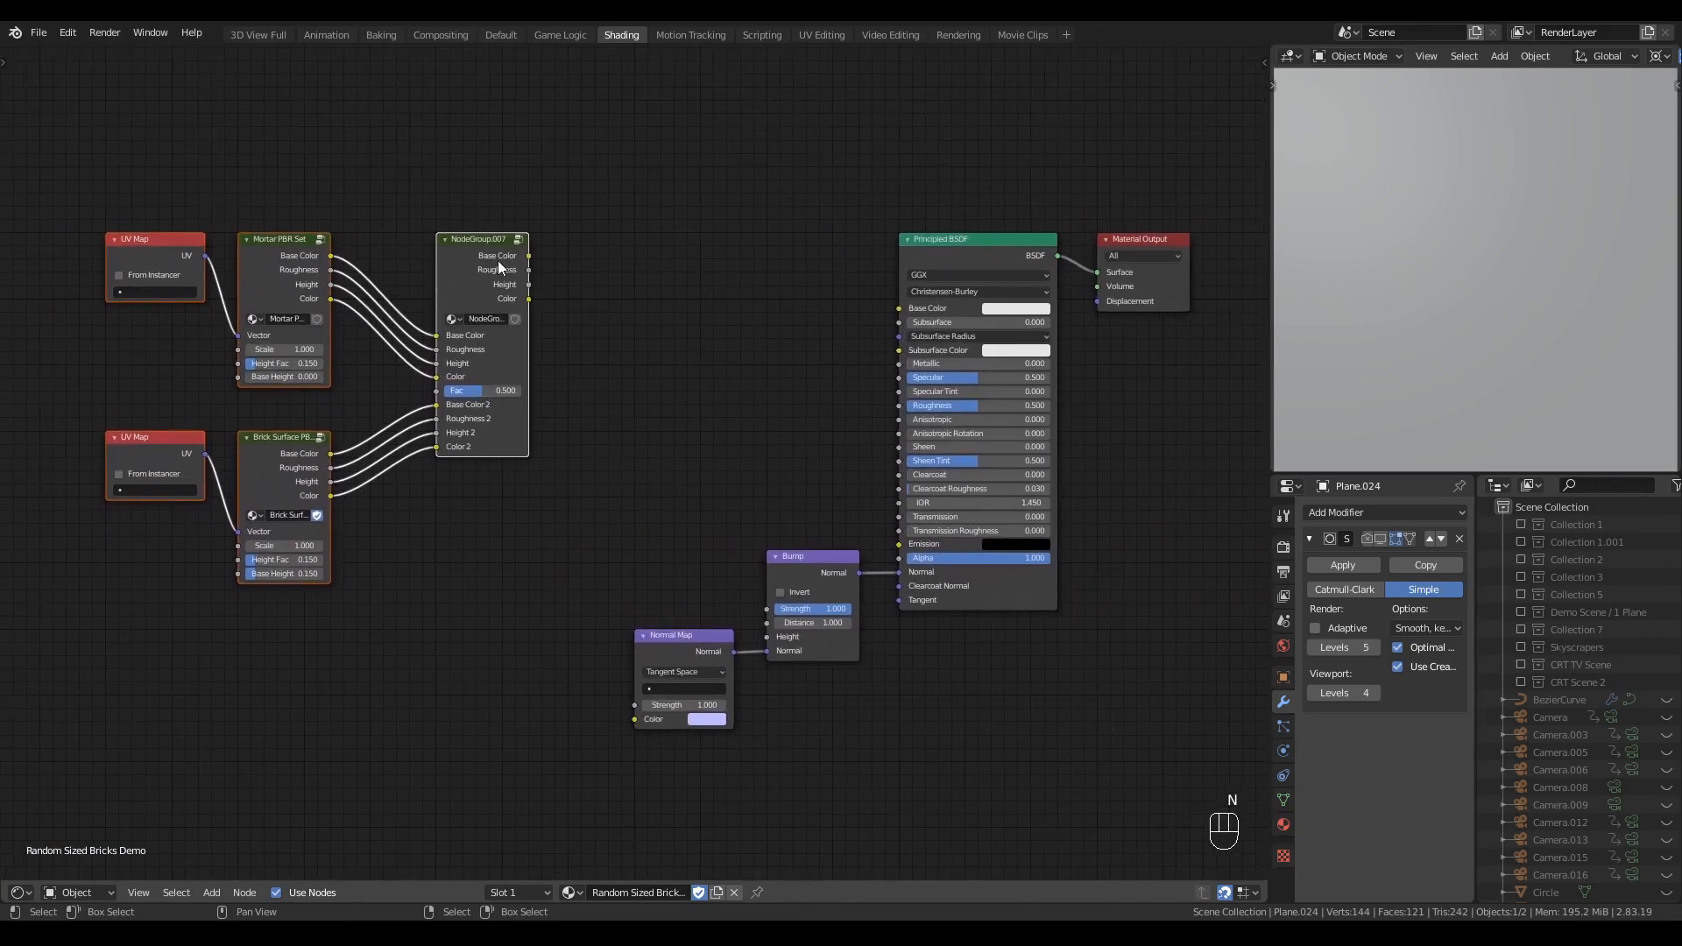
# - Connect the mix group's Base Color and Roughness to the Principled BSDF, Height to the Bump node and Color to the Normal Map
pyautogui.click(500, 266)
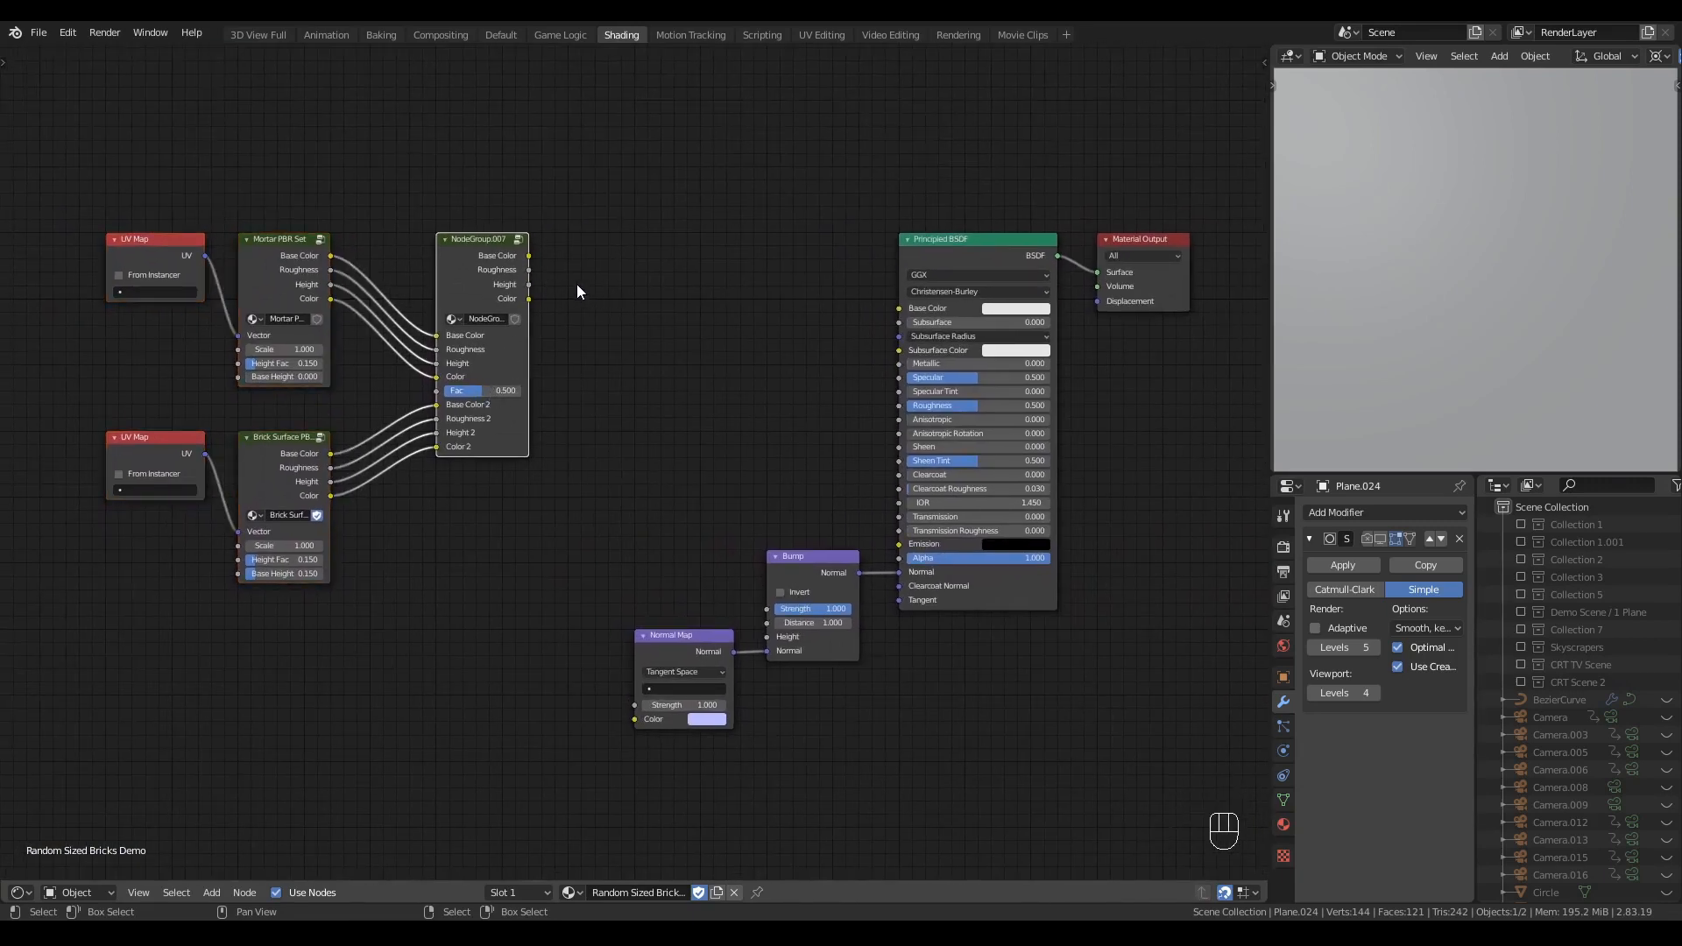
pyautogui.keyDown('alt'); pyautogui.moveTo(509, 261); pyautogui.dragTo(908, 377, button='right'); pyautogui.keyUp('alt')
pyautogui.keyDown('alt'); pyautogui.moveTo(534, 296); pyautogui.dragTo(907, 414, button='right'); pyautogui.keyUp('alt')
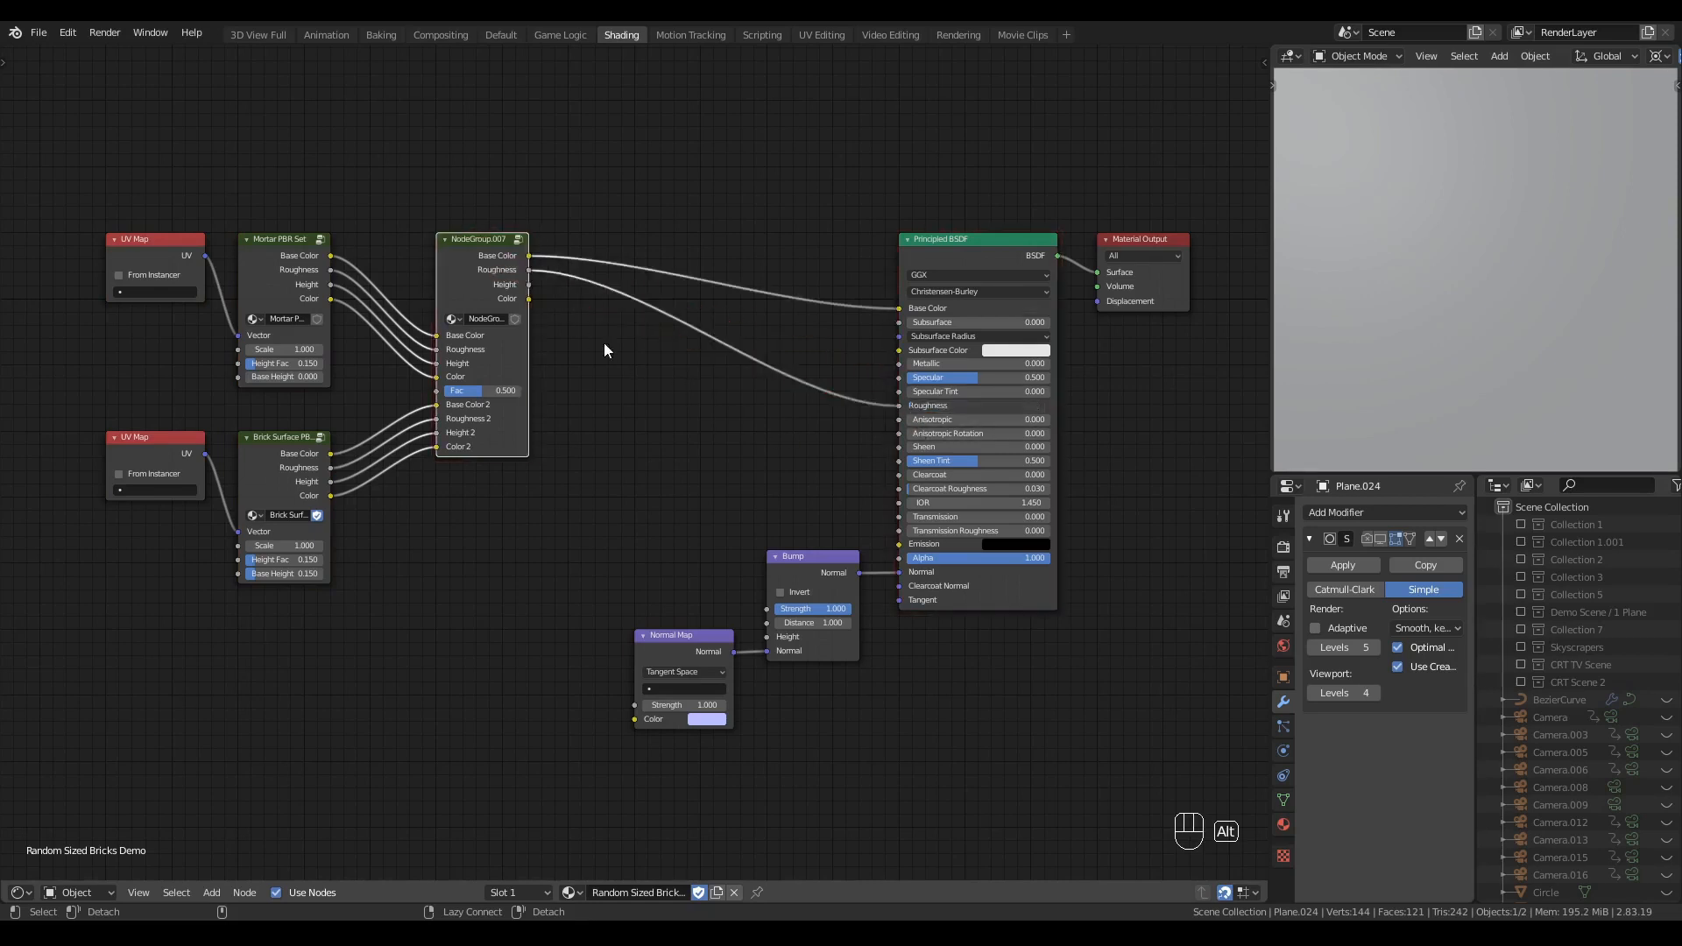
pyautogui.keyDown('alt'); pyautogui.moveTo(504, 287); pyautogui.dragTo(650, 652, button='right'); pyautogui.keyUp('alt')
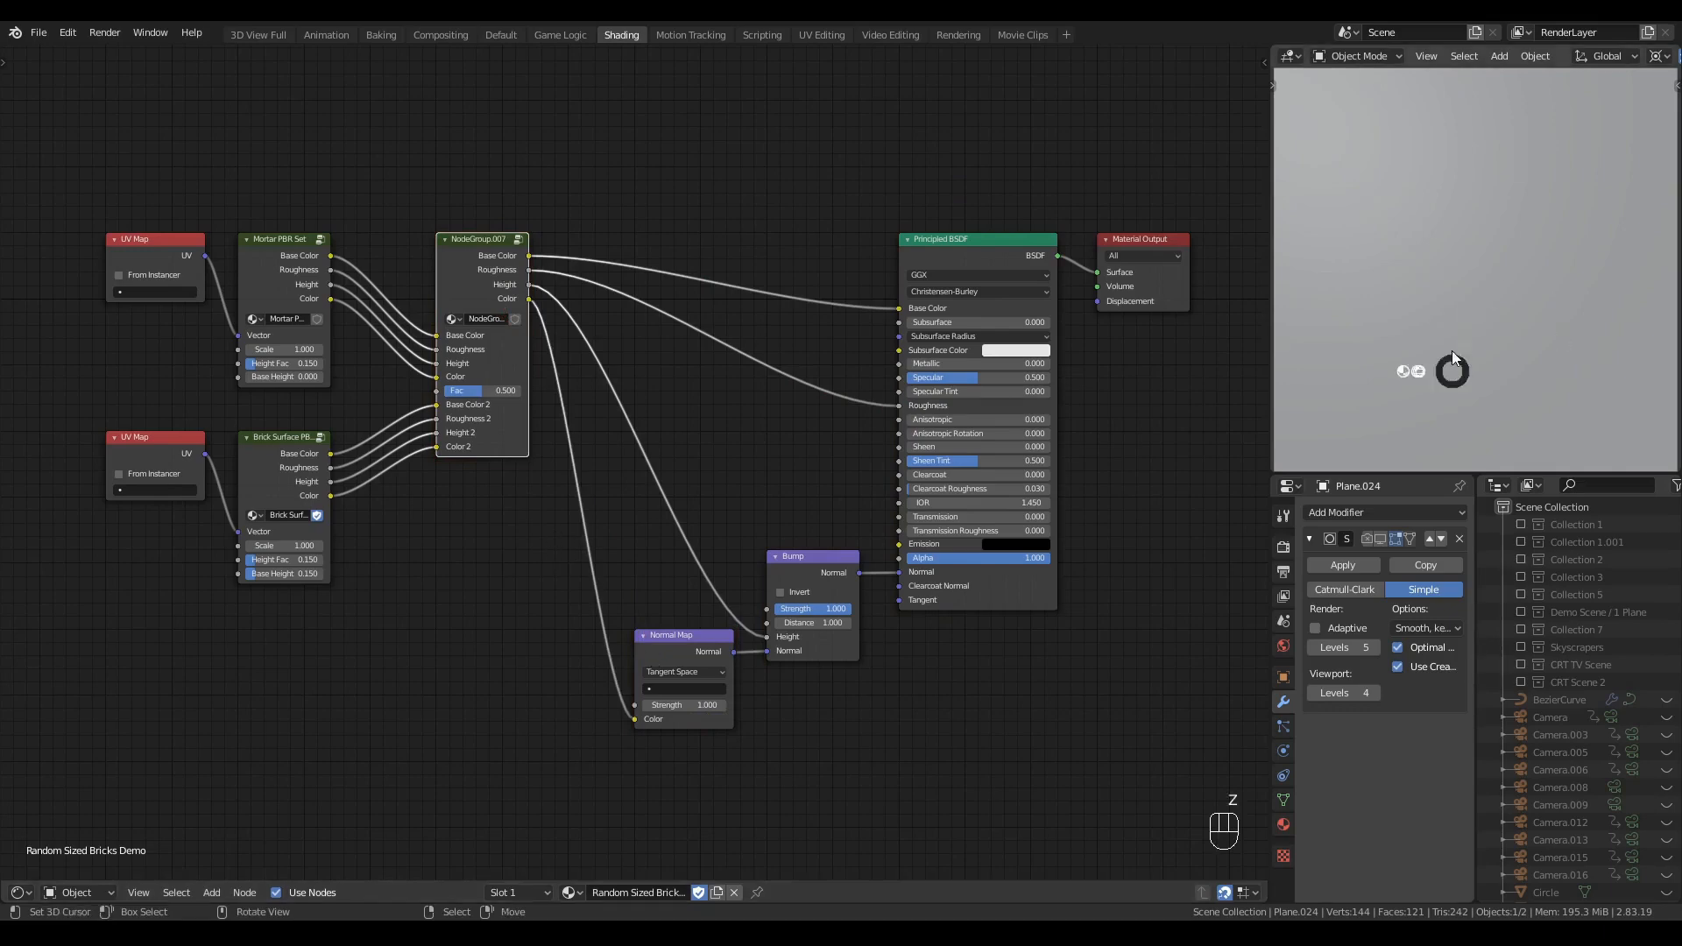
# - Show the viewport in rendered shading and set the mix group's Fac to 0
pyautogui.click(1430, 285)
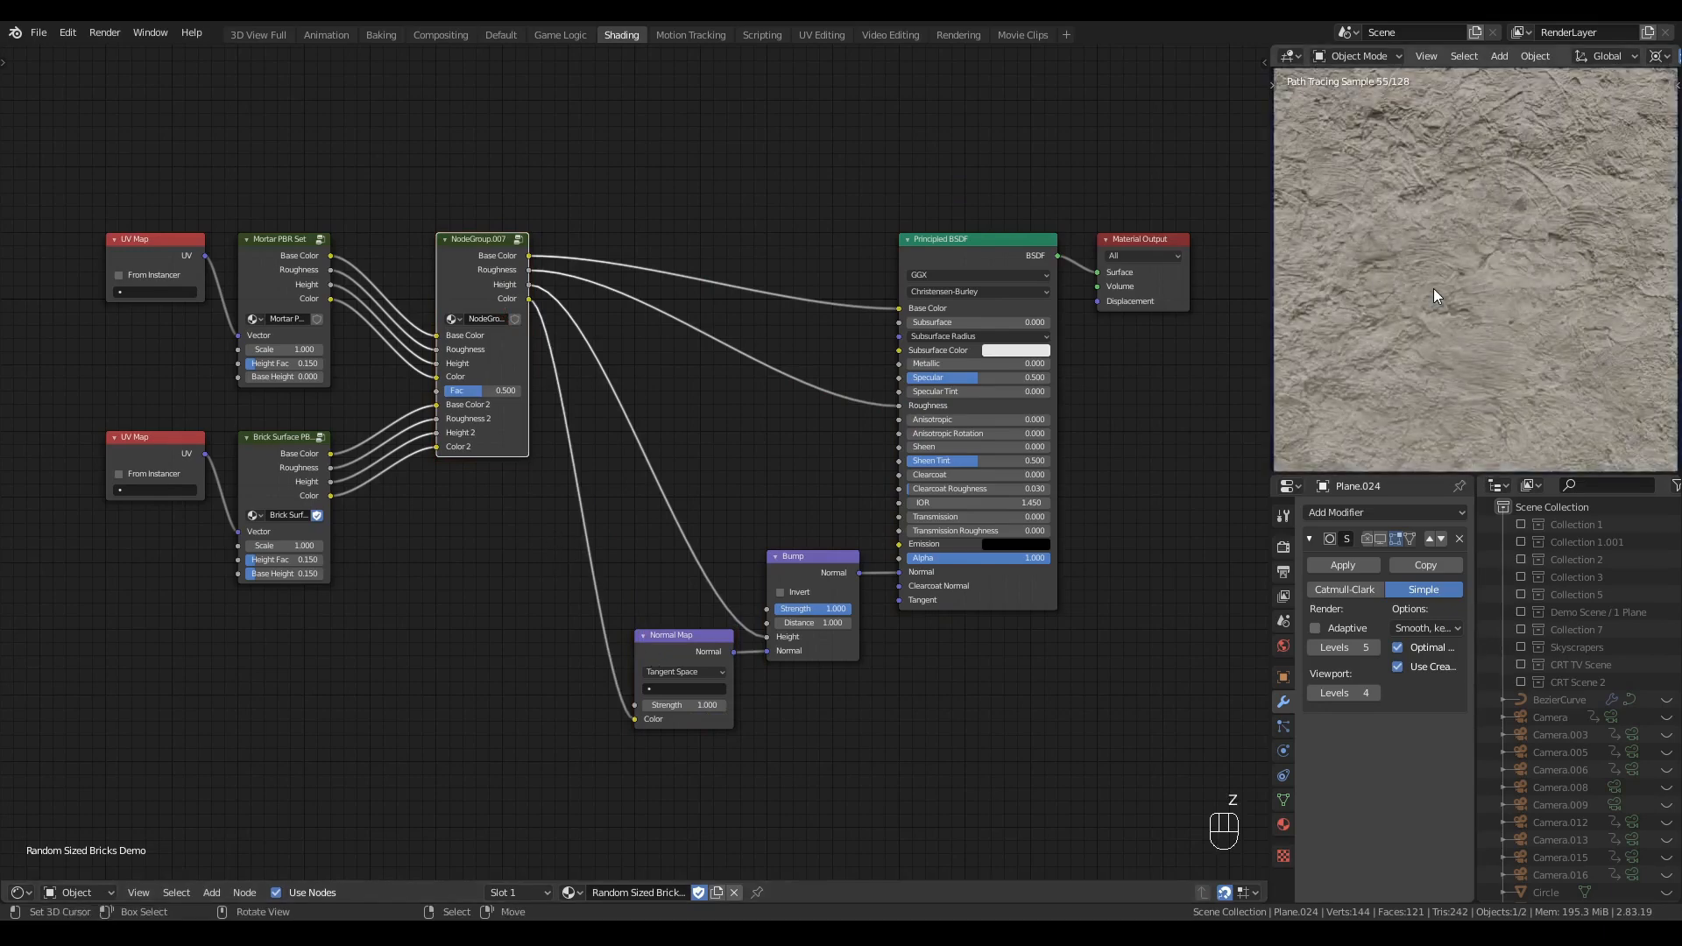
pyautogui.moveTo(481, 391); pyautogui.dragTo(438, 395)
# - Rename the mix node group as "PBR Layer Mix" and enable the fake user for it and the Mortar PBR Set group
pyautogui.scroll(1, 538, 399)
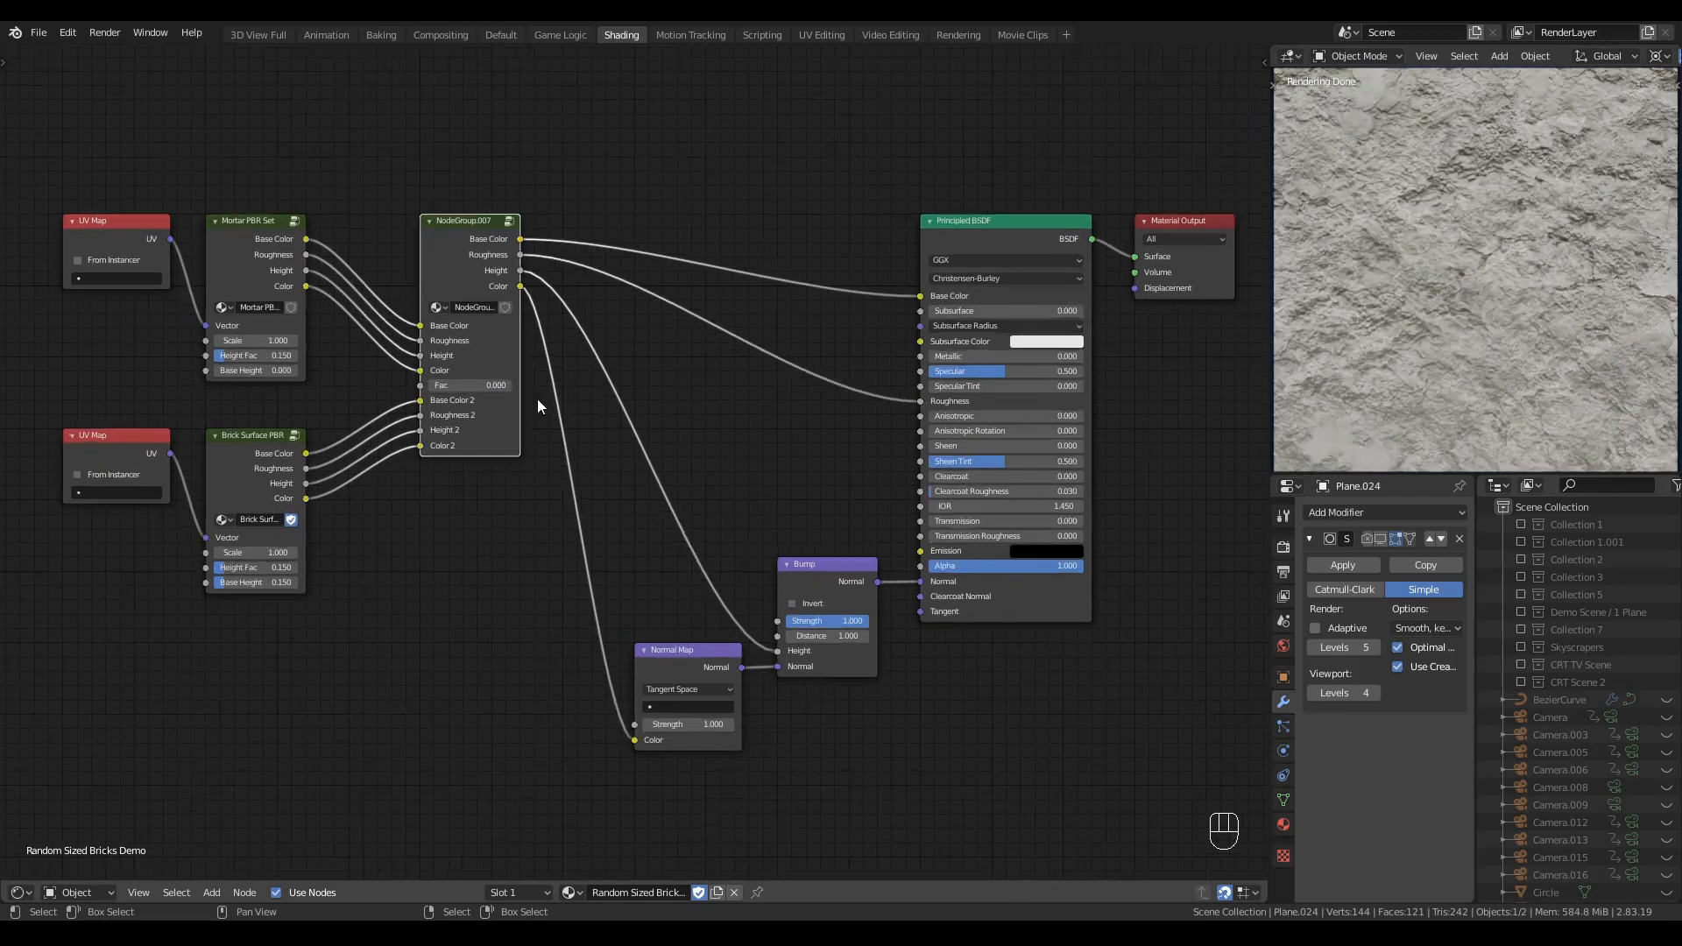
pyautogui.moveTo(538, 398); pyautogui.dragTo(738, 460, button='middle')
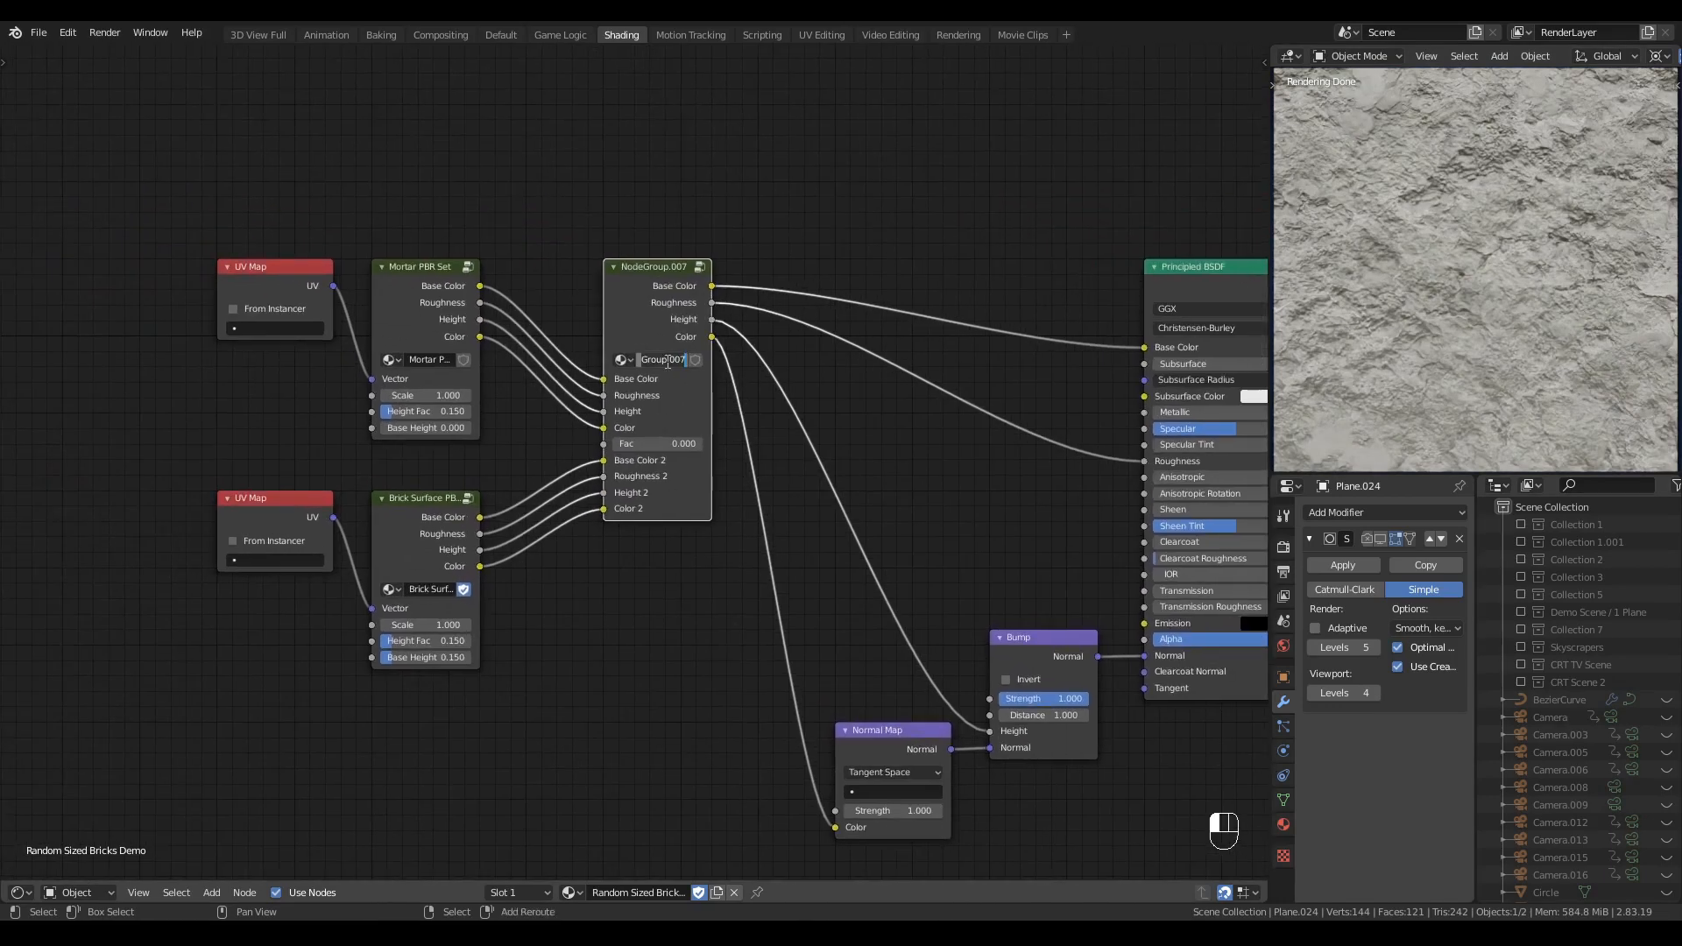
pyautogui.write('PBR Layer M')
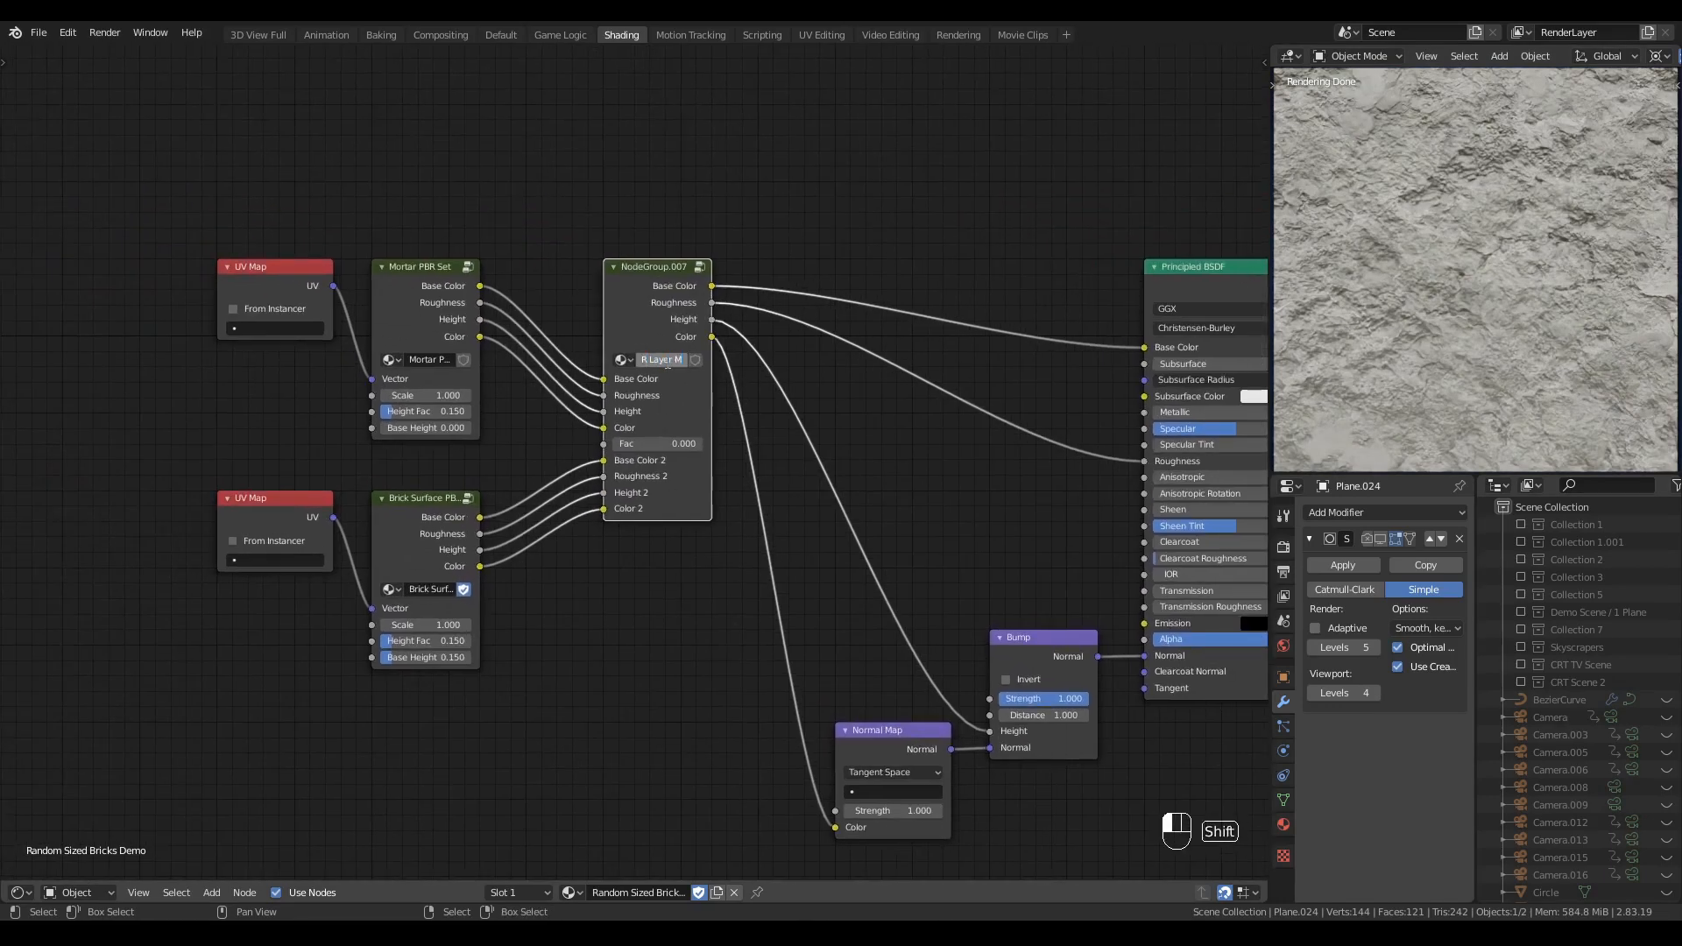
pyautogui.write('ix')
pyautogui.press('Return')
pyautogui.click(696, 360)
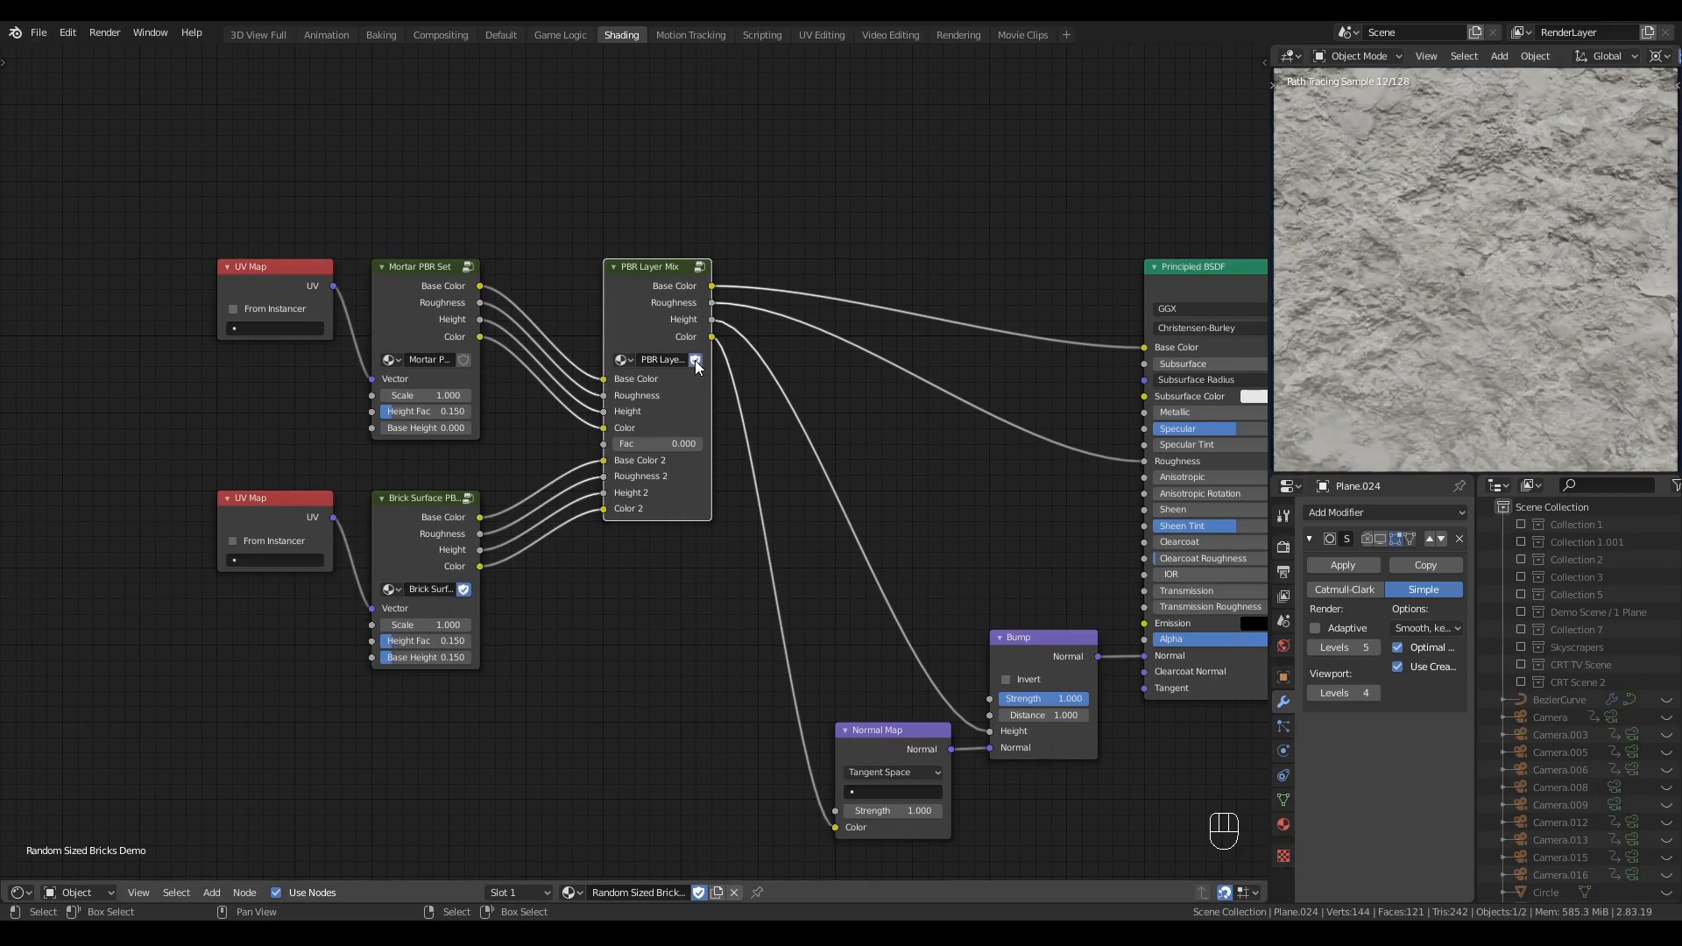
pyautogui.click(464, 360)
# - Move the UV Map, mortar and brick surface nodes together horizontally, farther away from the PBR Layer Mix node
pyautogui.moveTo(521, 242); pyautogui.dragTo(752, 249, button='middle')
pyautogui.moveTo(758, 186); pyautogui.dragTo(512, 552)
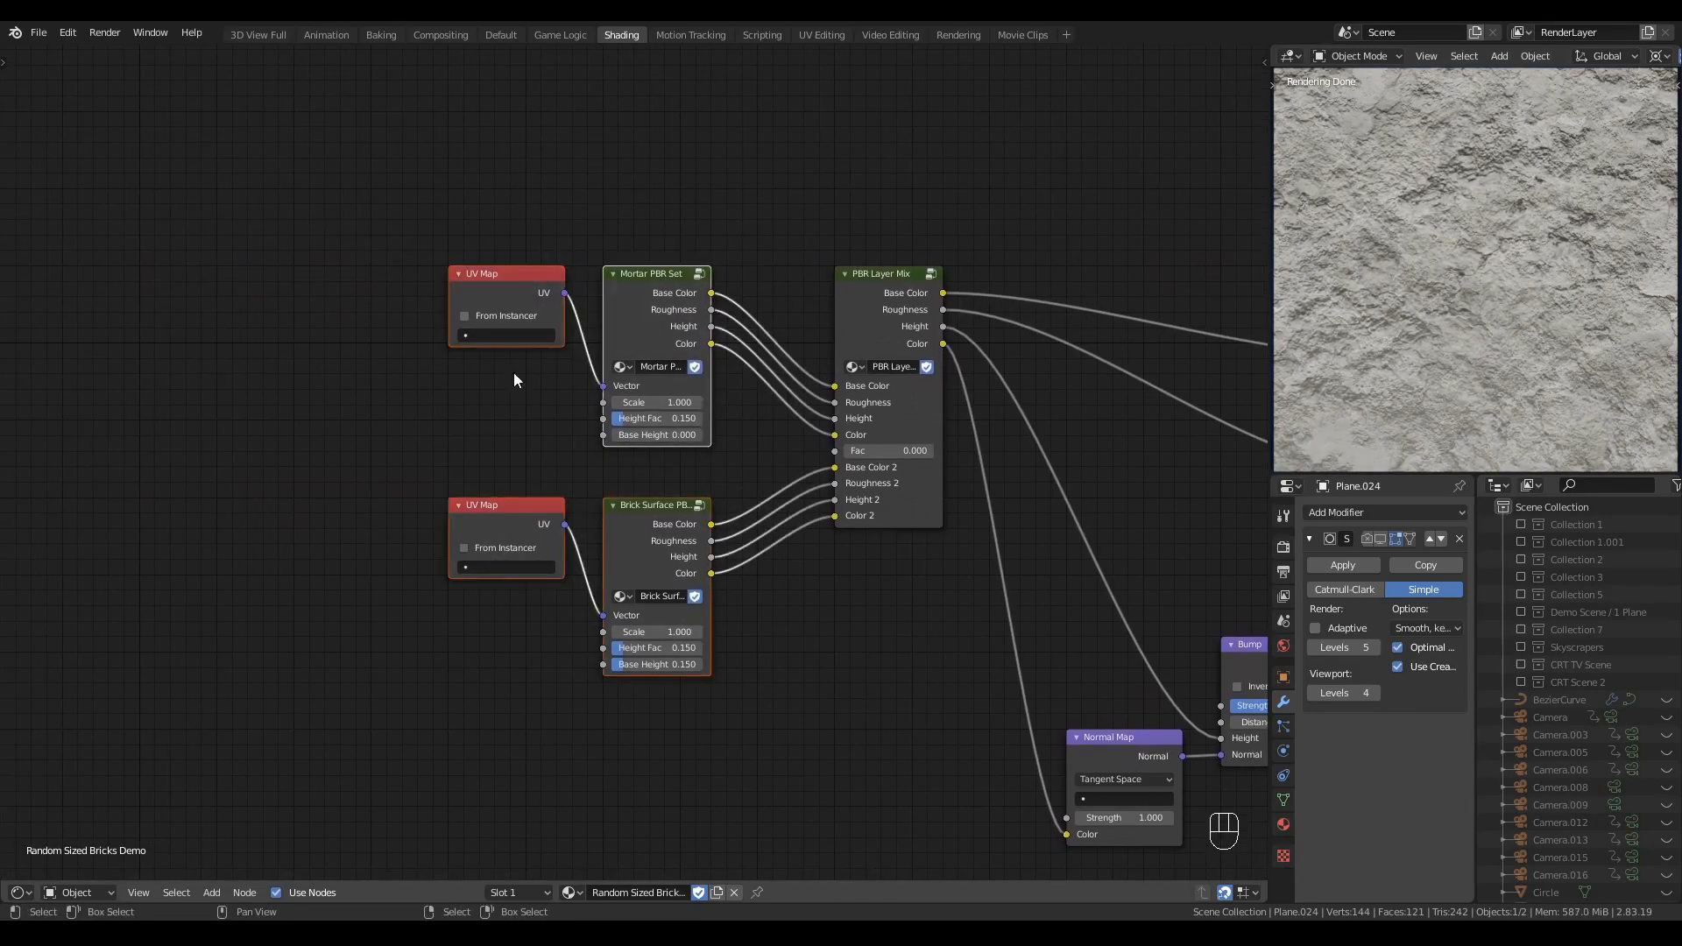
pyautogui.press('g')
pyautogui.press('x')
pyautogui.click(229, 338)
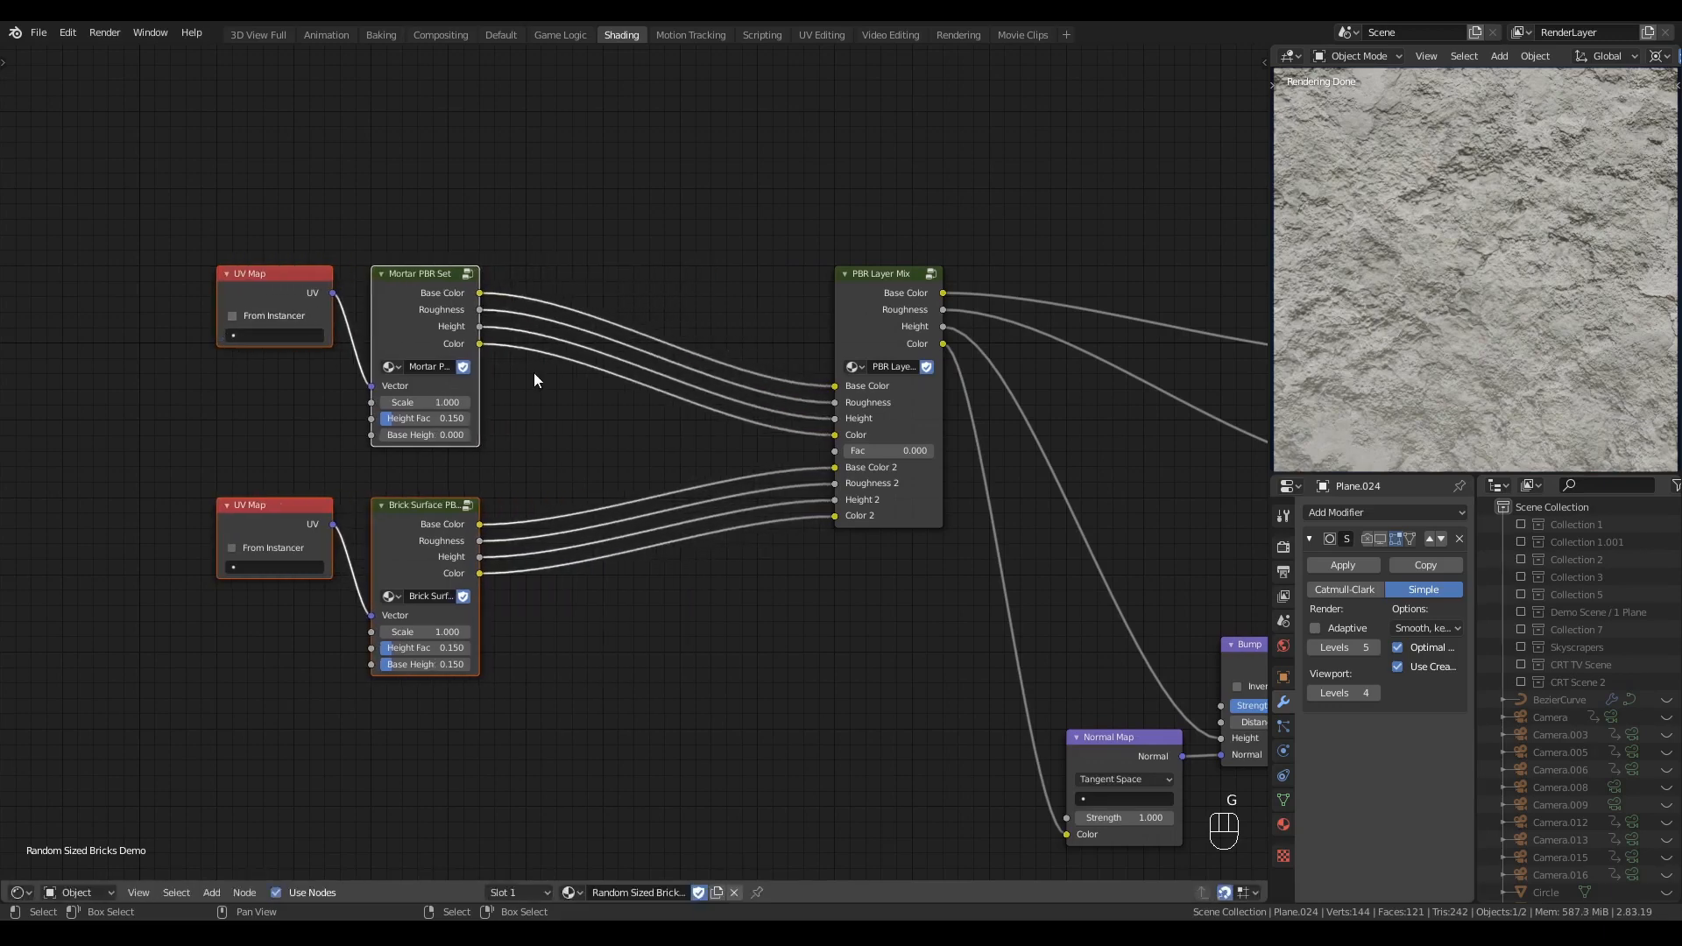
pyautogui.click(534, 372)
# - Cut the link between the PBR Layer Mix's Color output and the Normal Map node
pyautogui.scroll(1, 534, 372)
pyautogui.moveTo(554, 395); pyautogui.dragTo(502, 370, button='middle')
pyautogui.scroll(-1, 502, 370)
pyautogui.moveTo(841, 473); pyautogui.dragTo(685, 486, button='middle')
pyautogui.scroll(-2, 902, 520)
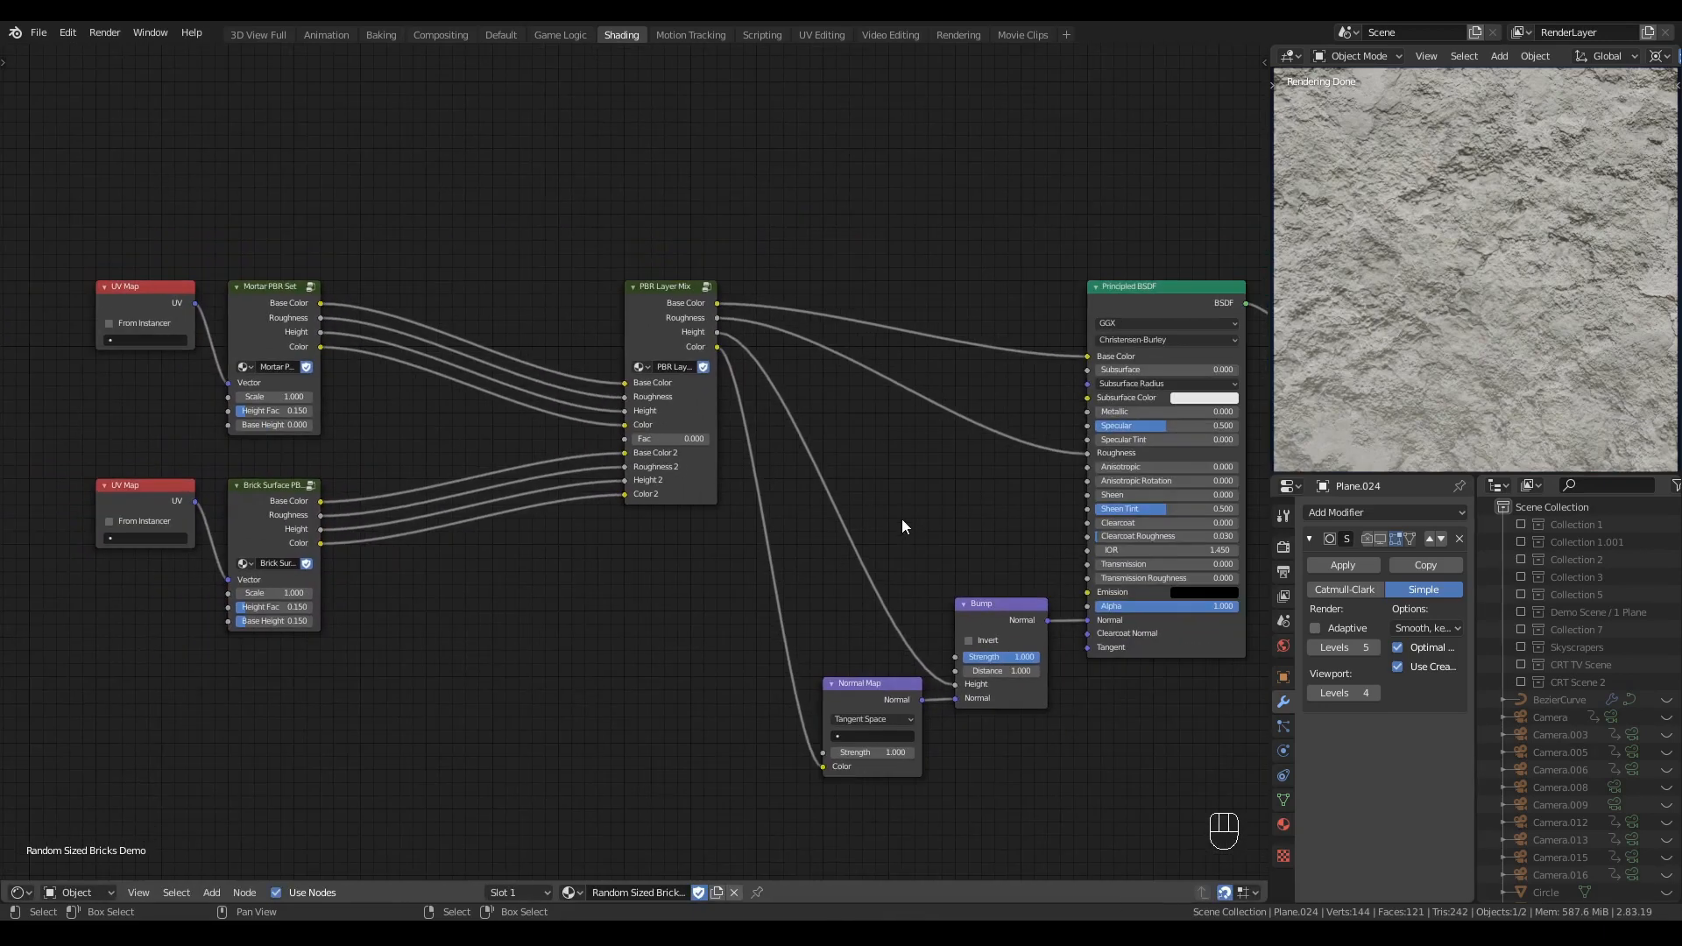
pyautogui.moveTo(714, 716)
pyautogui.keyDown('ctrl'); pyautogui.mouseDown(button='right')
pyautogui.moveTo(799, 633)
pyautogui.moveTo(748, 776)
pyautogui.mouseUp(button='right'); pyautogui.keyUp('ctrl')
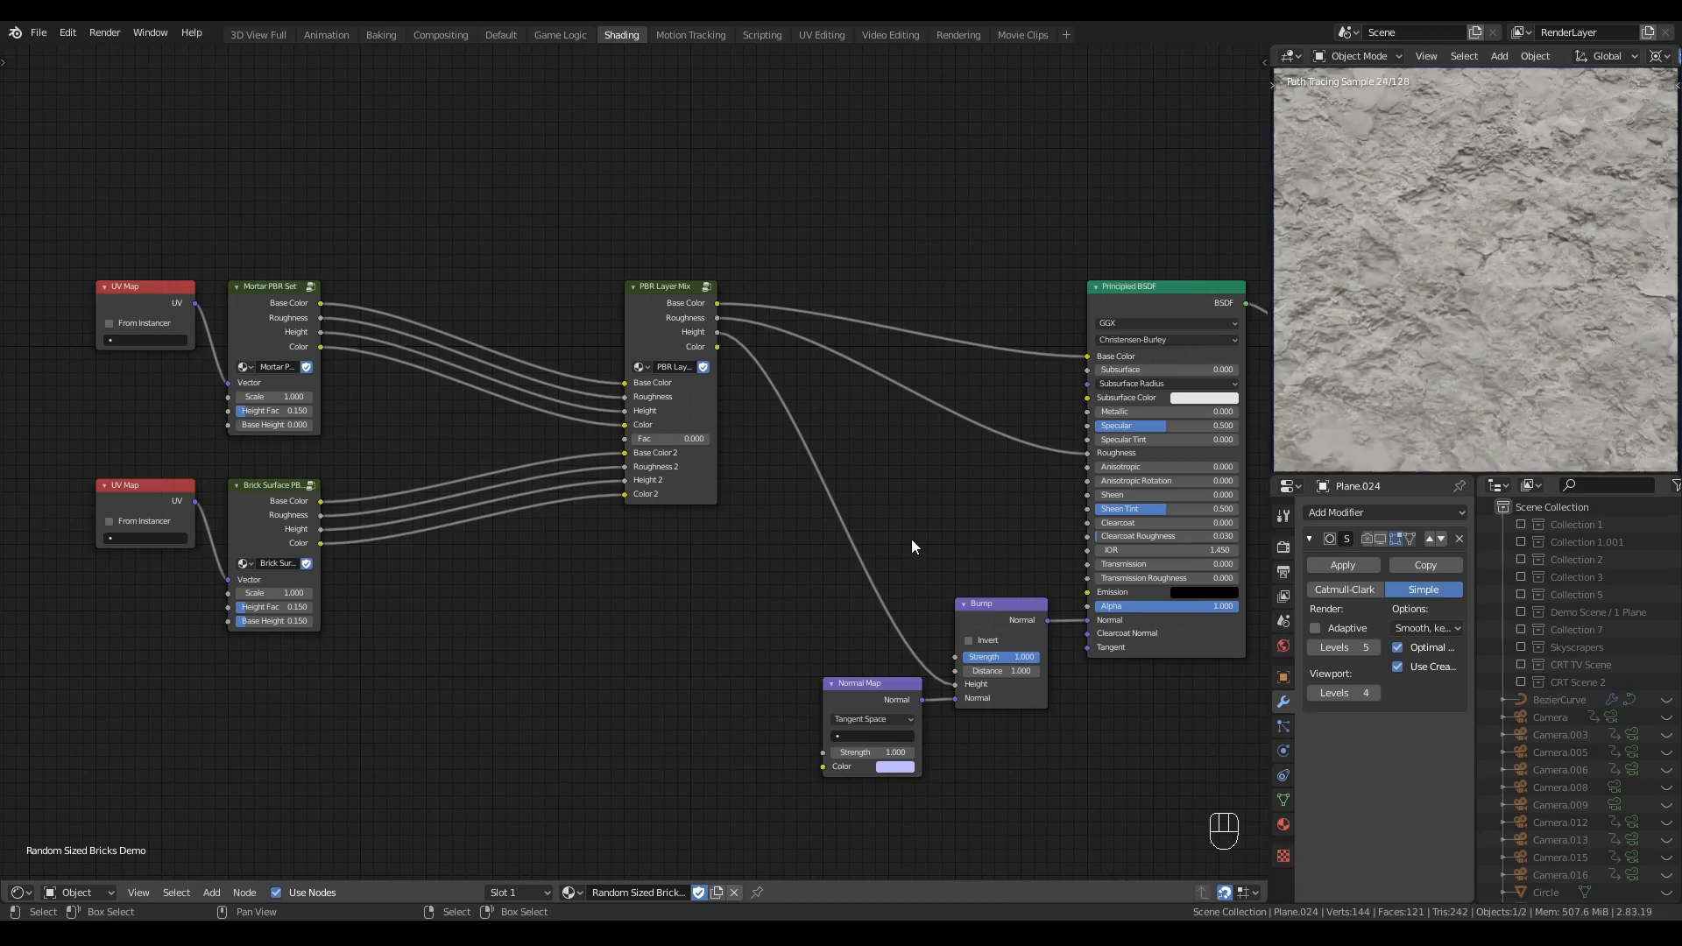
pyautogui.click(986, 604)
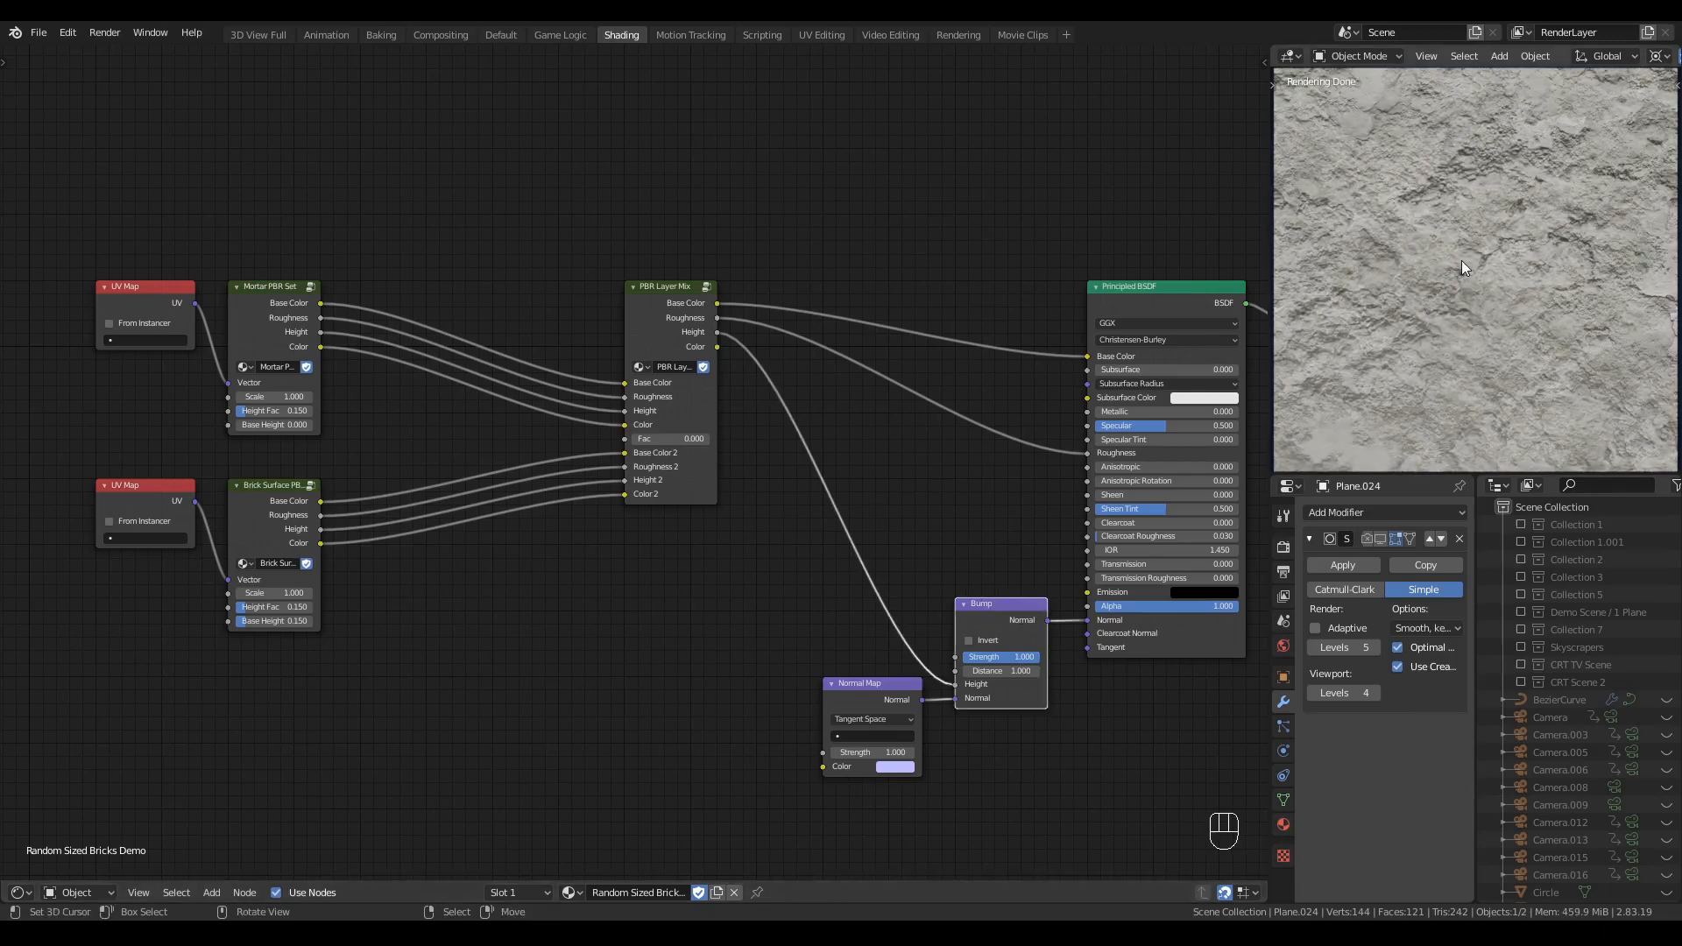
pyautogui.moveTo(1463, 308); pyautogui.dragTo(1454, 150, button='middle')
pyautogui.hotkey('alt', 'q')
pyautogui.click(1549, 161)
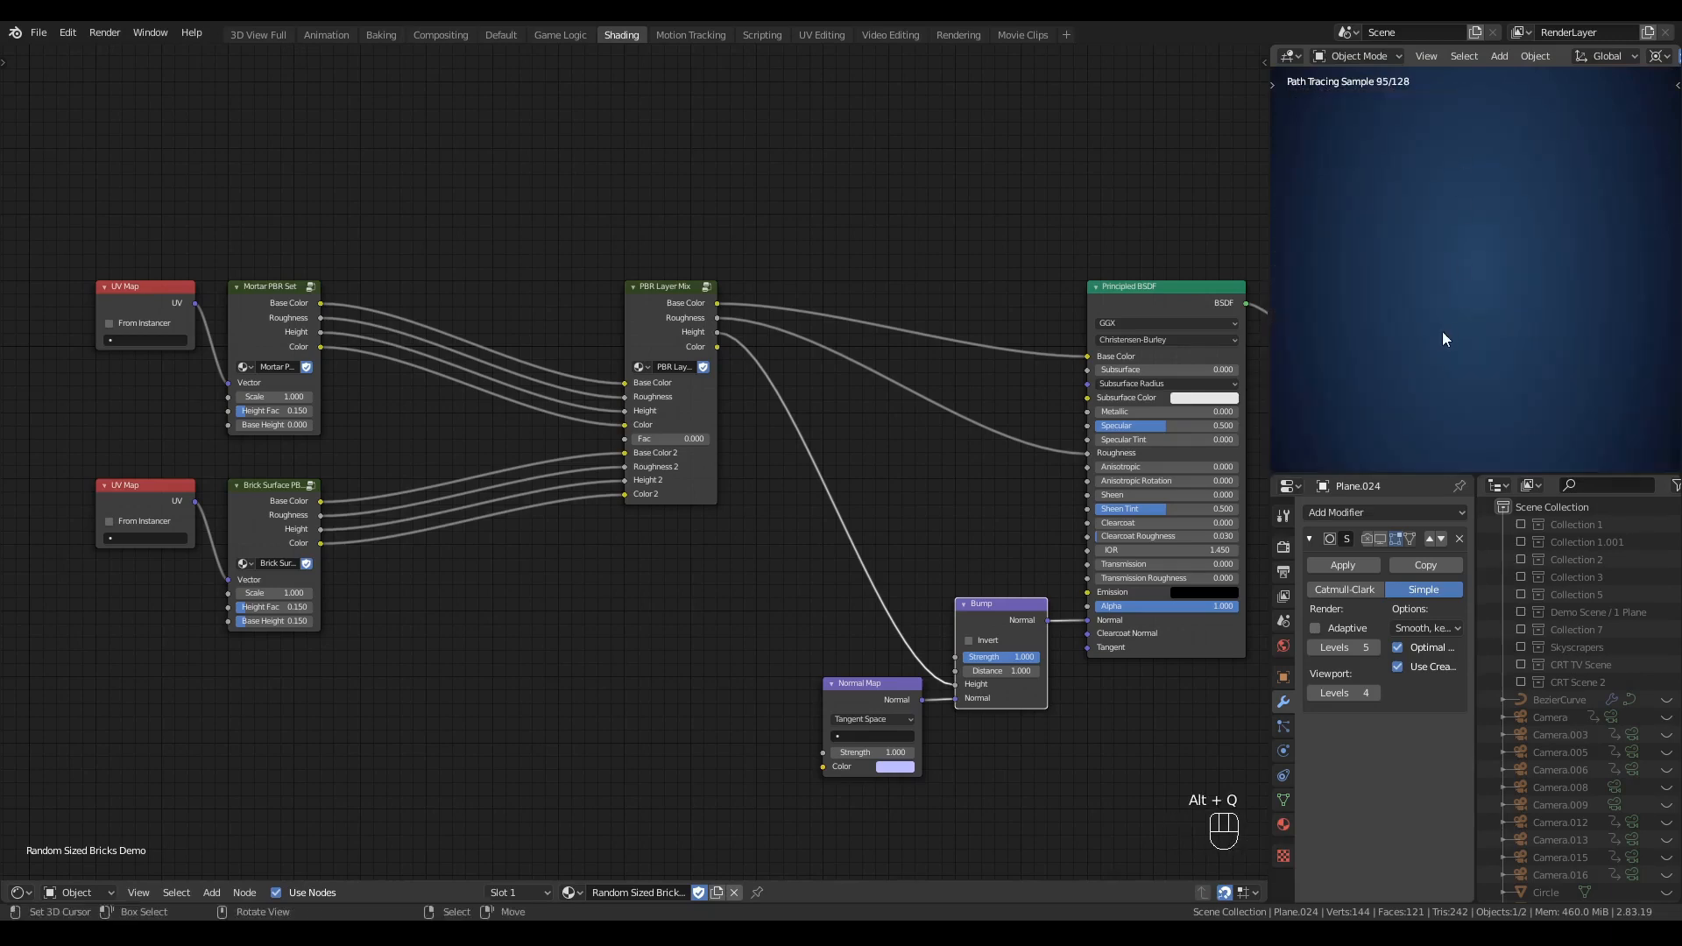
pyautogui.hotkey('alt', 'q')
pyautogui.hotkey('alt', 'q')
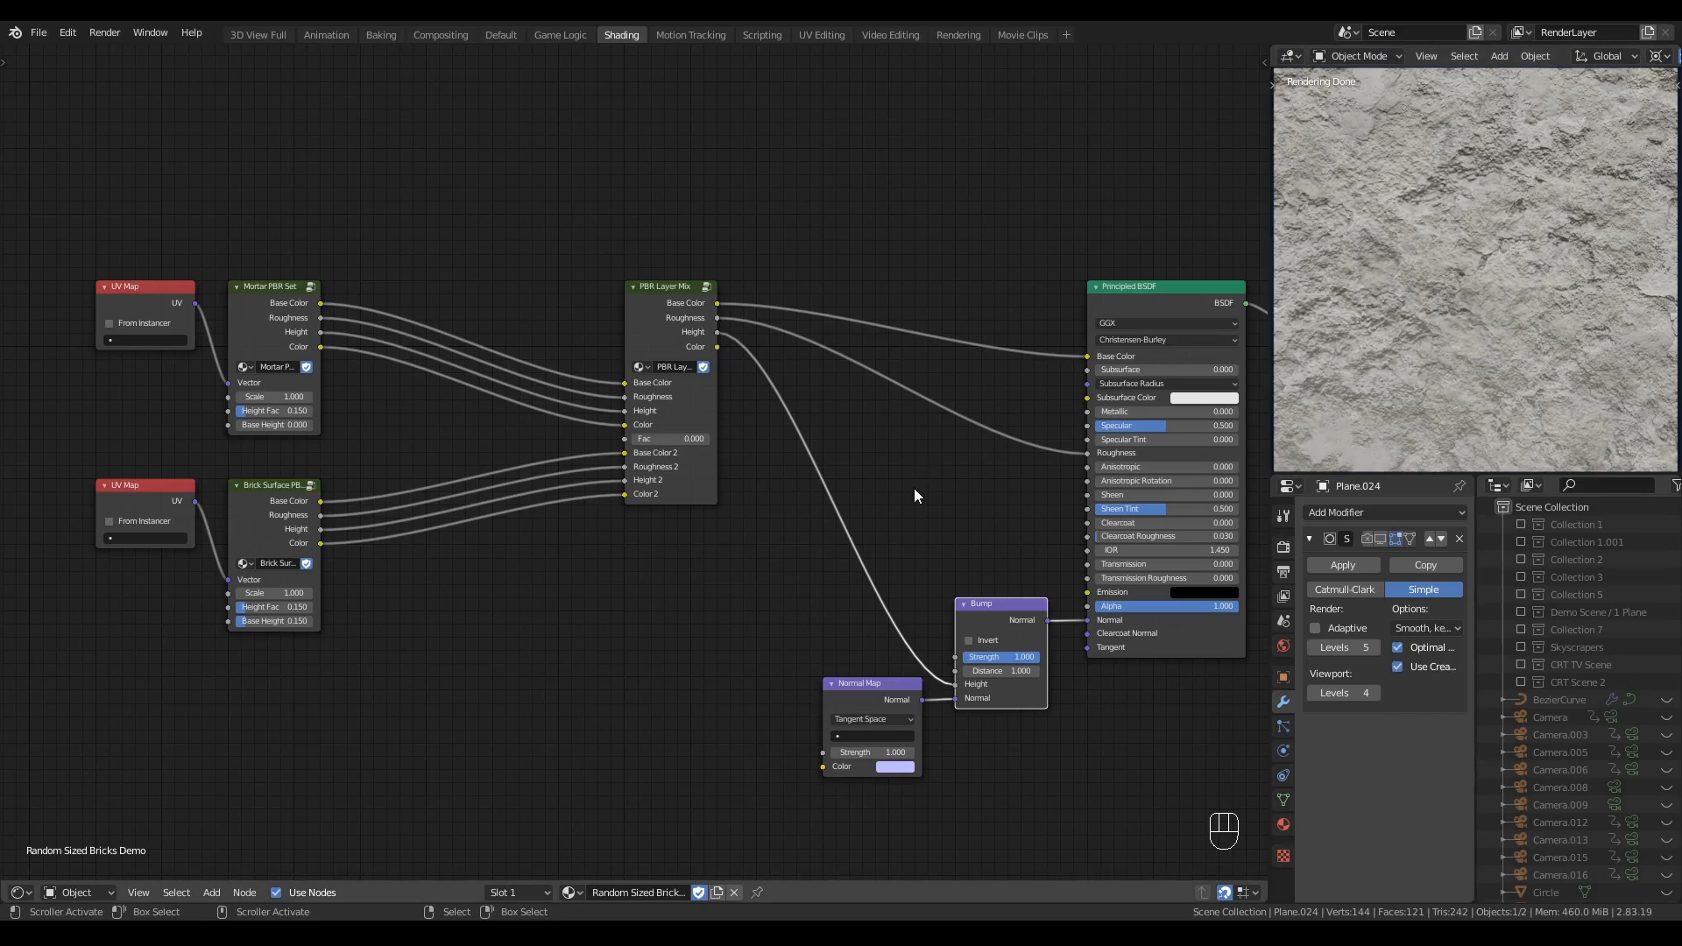
# - Return the viewport to solid shading, duplicate the Bump node with its links below the Principled BSDF and cut the copy's Normal link
pyautogui.scroll(-2, 913, 488)
pyautogui.moveTo(905, 492); pyautogui.dragTo(788, 477, button='middle')
pyautogui.click(787, 478)
pyautogui.scroll(1, 788, 482)
pyautogui.keyDown('shift'); pyautogui.scroll(-1, 797, 482); pyautogui.keyUp('shift')
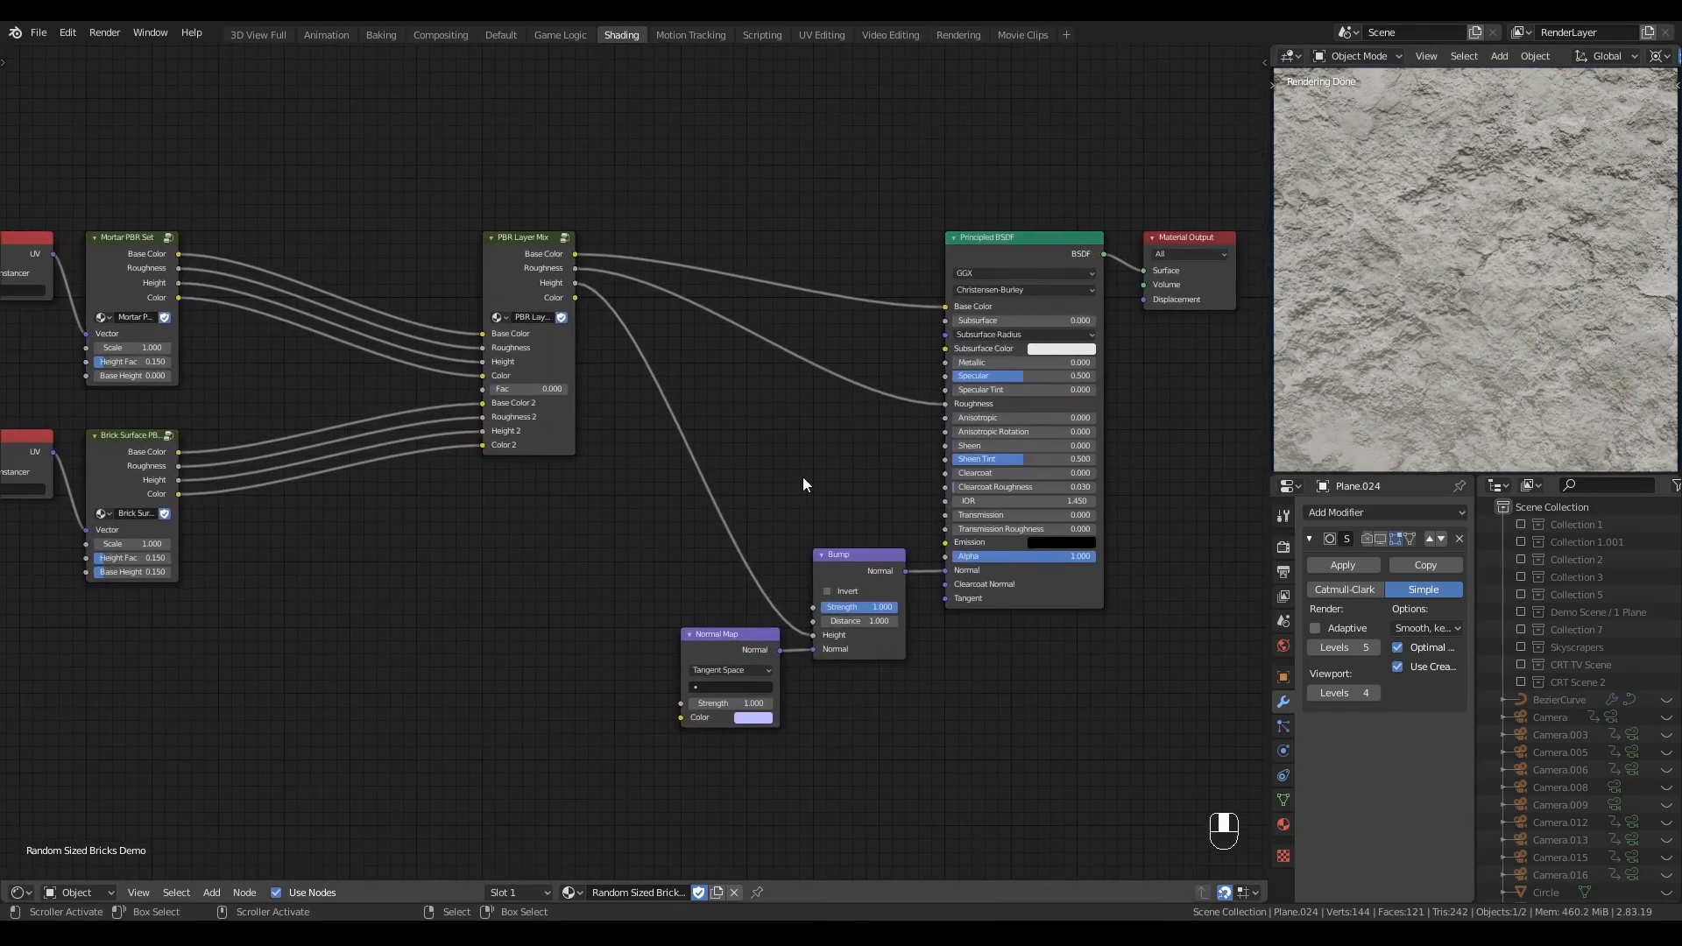
pyautogui.press('z')
pyautogui.click(1622, 418)
pyautogui.click(848, 559)
pyautogui.hotkey('ctrl', 'shift', 'd')
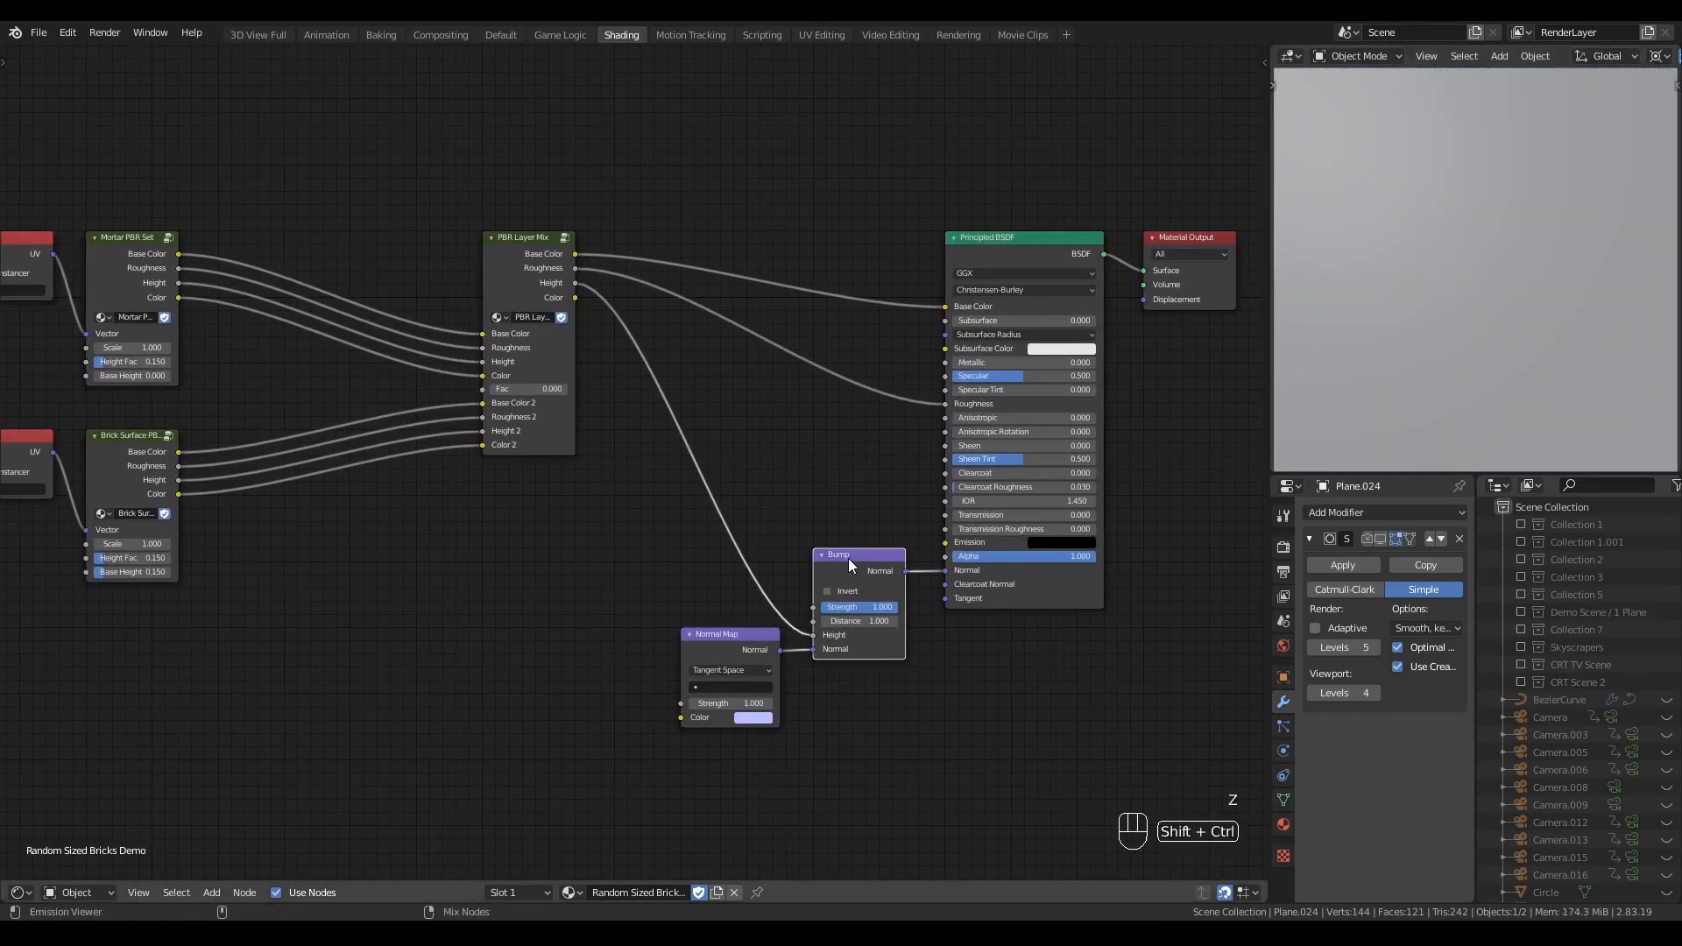
pyautogui.click(1024, 653)
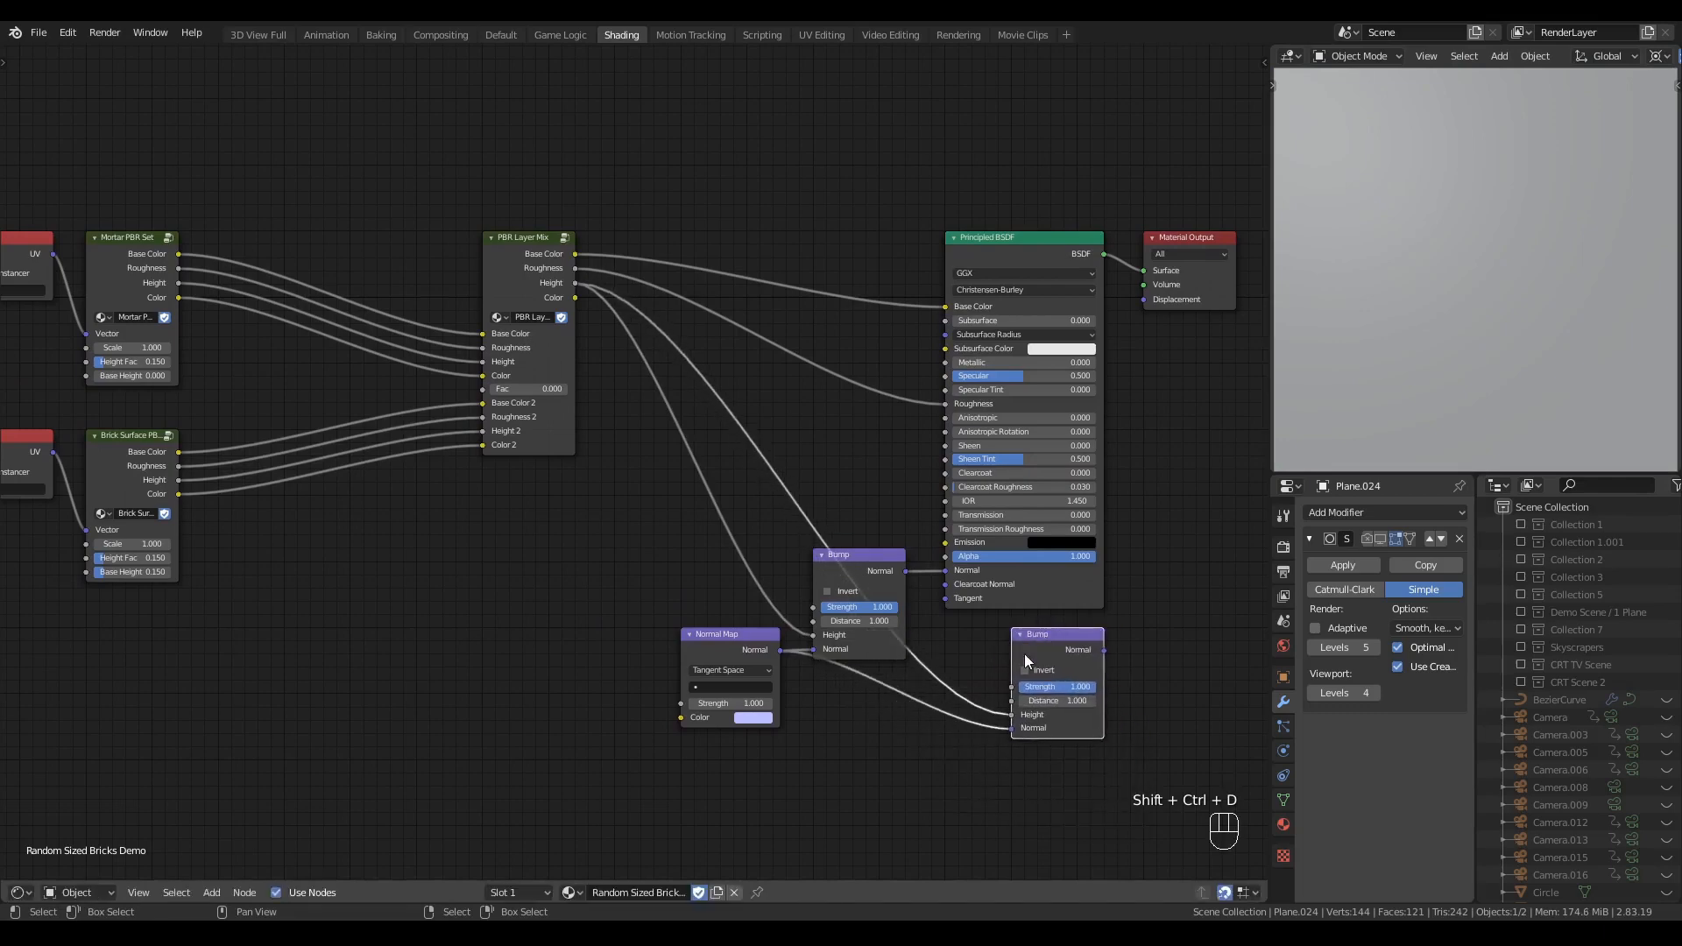
pyautogui.moveTo(1024, 654)
pyautogui.keyDown('ctrl'); pyautogui.mouseDown(button='right')
pyautogui.moveTo(897, 680)
pyautogui.moveTo(885, 792)
pyautogui.mouseUp(button='right'); pyautogui.keyUp('ctrl')
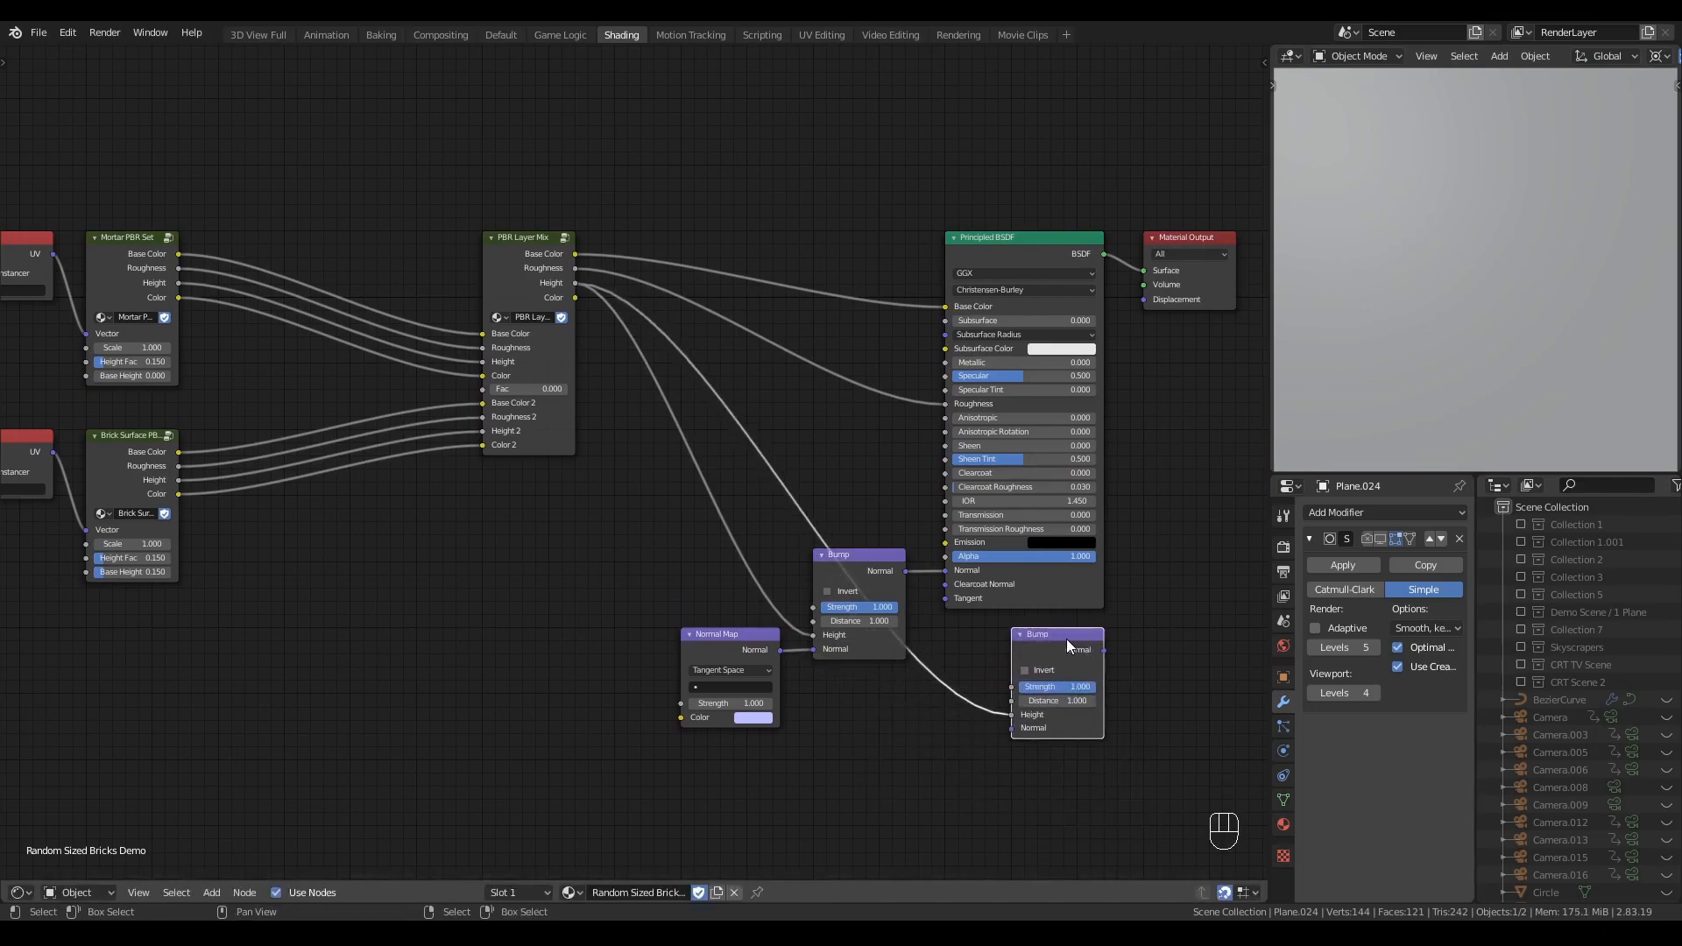
# - Switch the duplicated Bump node to a Displacement node and set its midlevel to 0
pyautogui.hotkey('shift', 's')
pyautogui.moveTo(1045, 648)
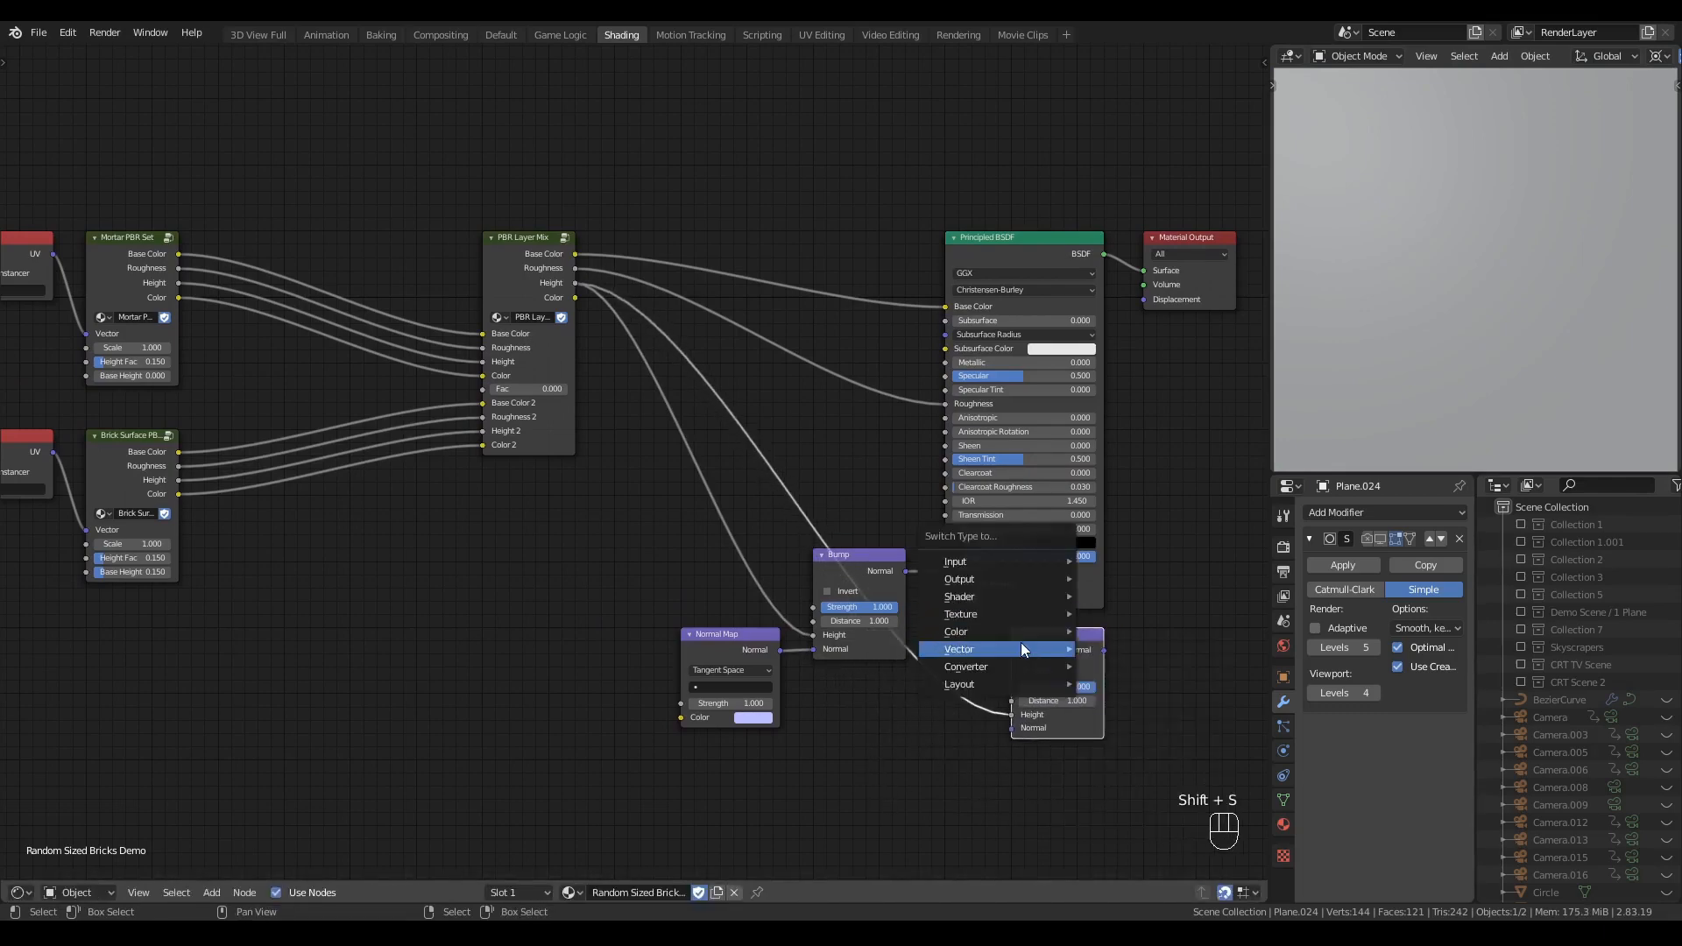
pyautogui.click(1121, 665)
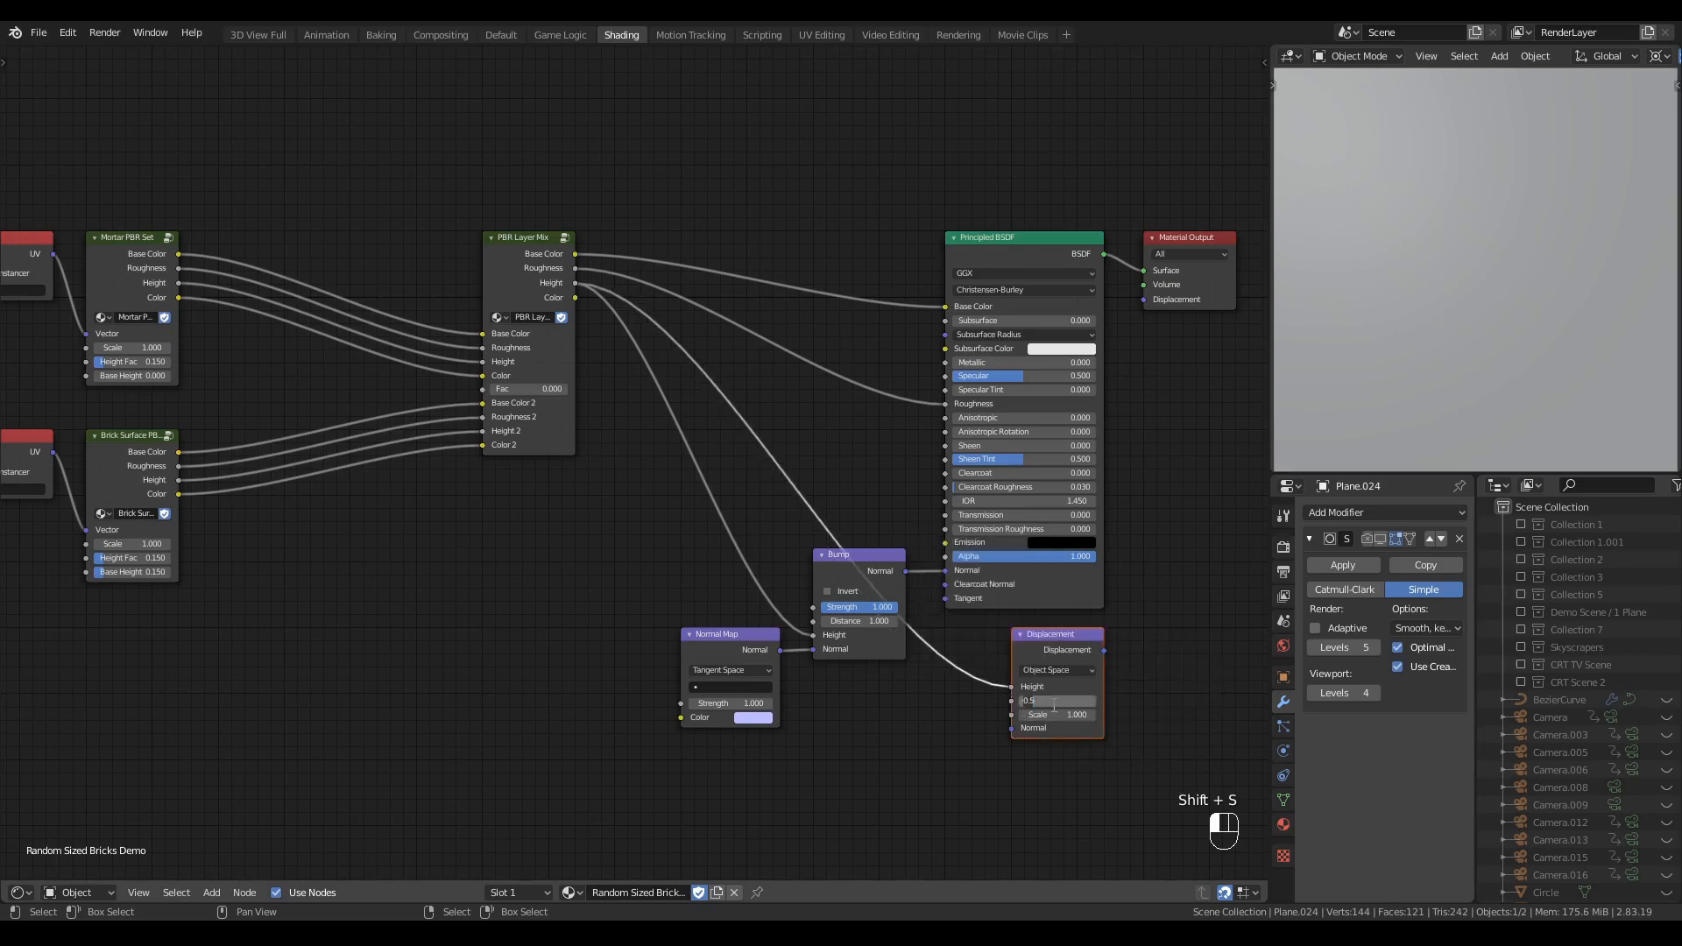
# - Connect the Displacement node to the Material Output's Displacement and disconnect the Bump node from the Principled BSDF's Normal
pyautogui.moveTo(1104, 651); pyautogui.dragTo(1143, 299)
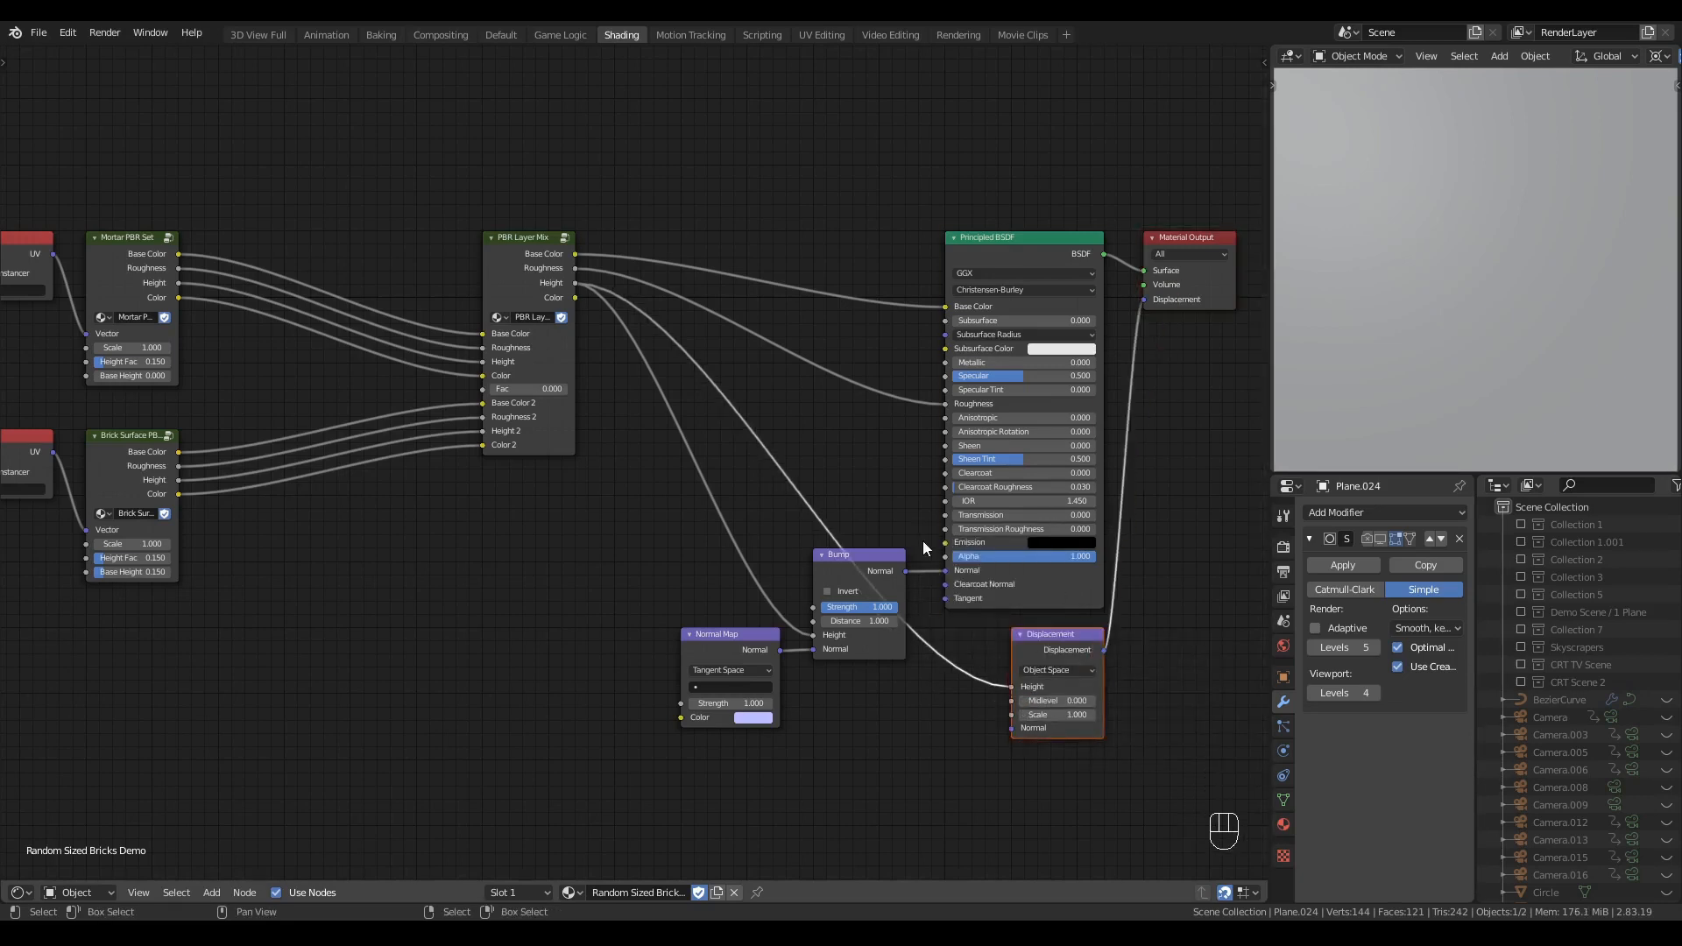
pyautogui.keyDown('ctrl'); pyautogui.moveTo(922, 547); pyautogui.dragTo(934, 594, button='right'); pyautogui.keyUp('ctrl')
pyautogui.click(1197, 596)
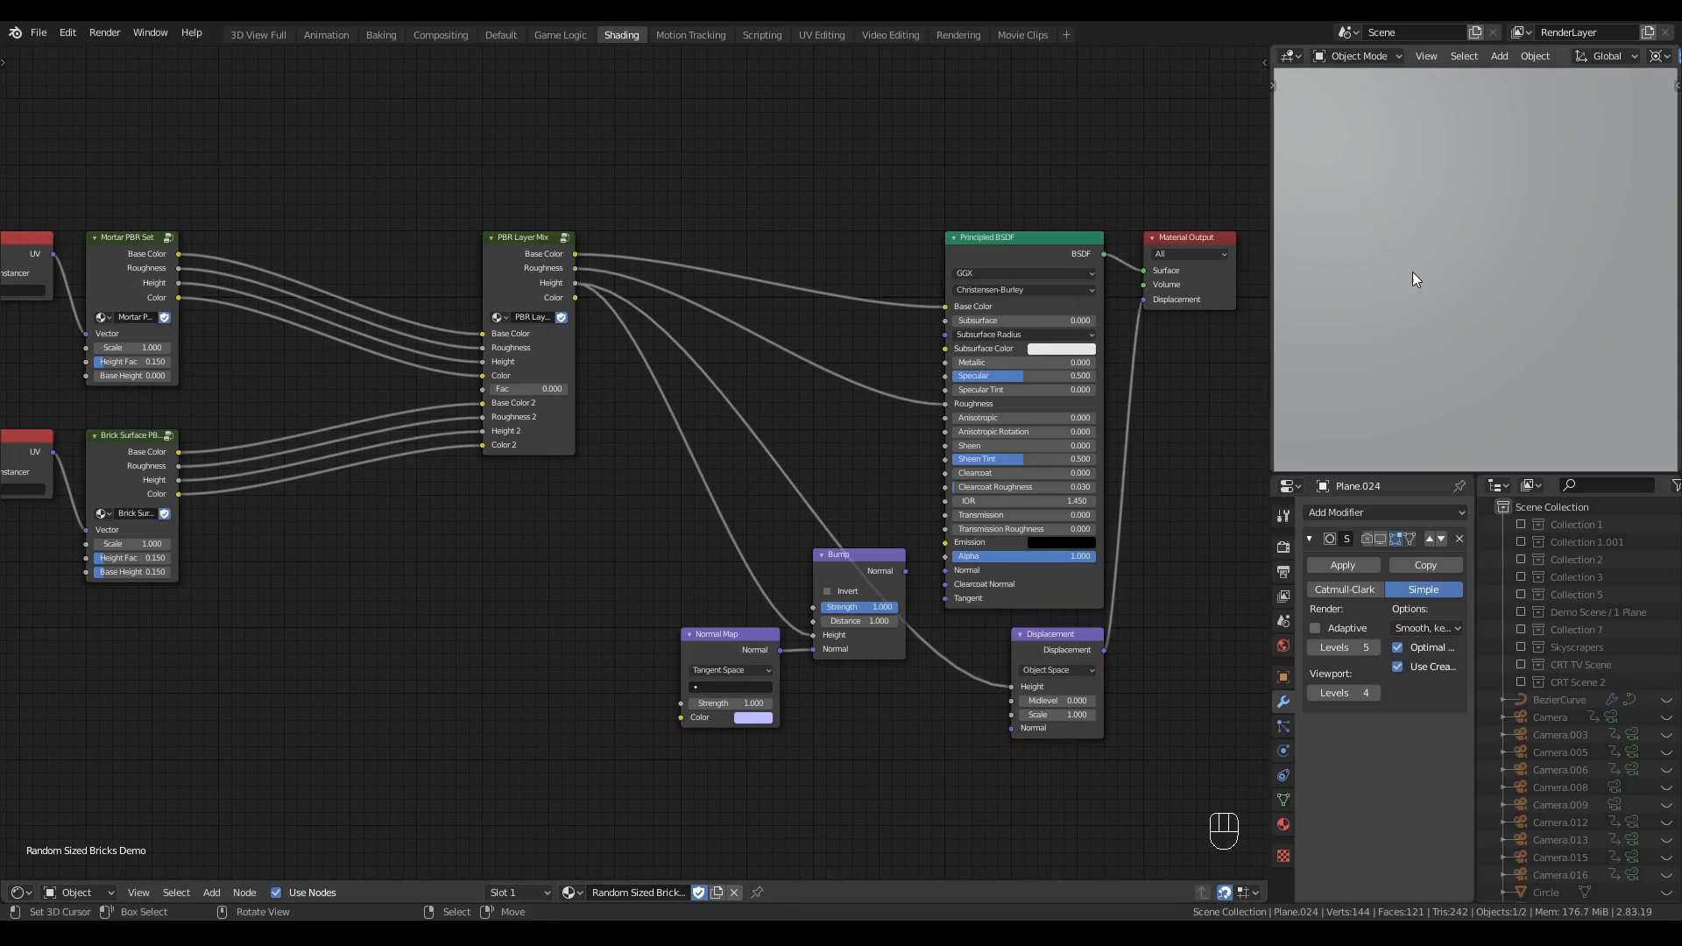
# - Inspect the plane's mesh grid in edit mode with overlays shown, and return to object mode with overlays hidden
pyautogui.scroll(-5, 1412, 272)
pyautogui.scroll(-4, 1525, 56)
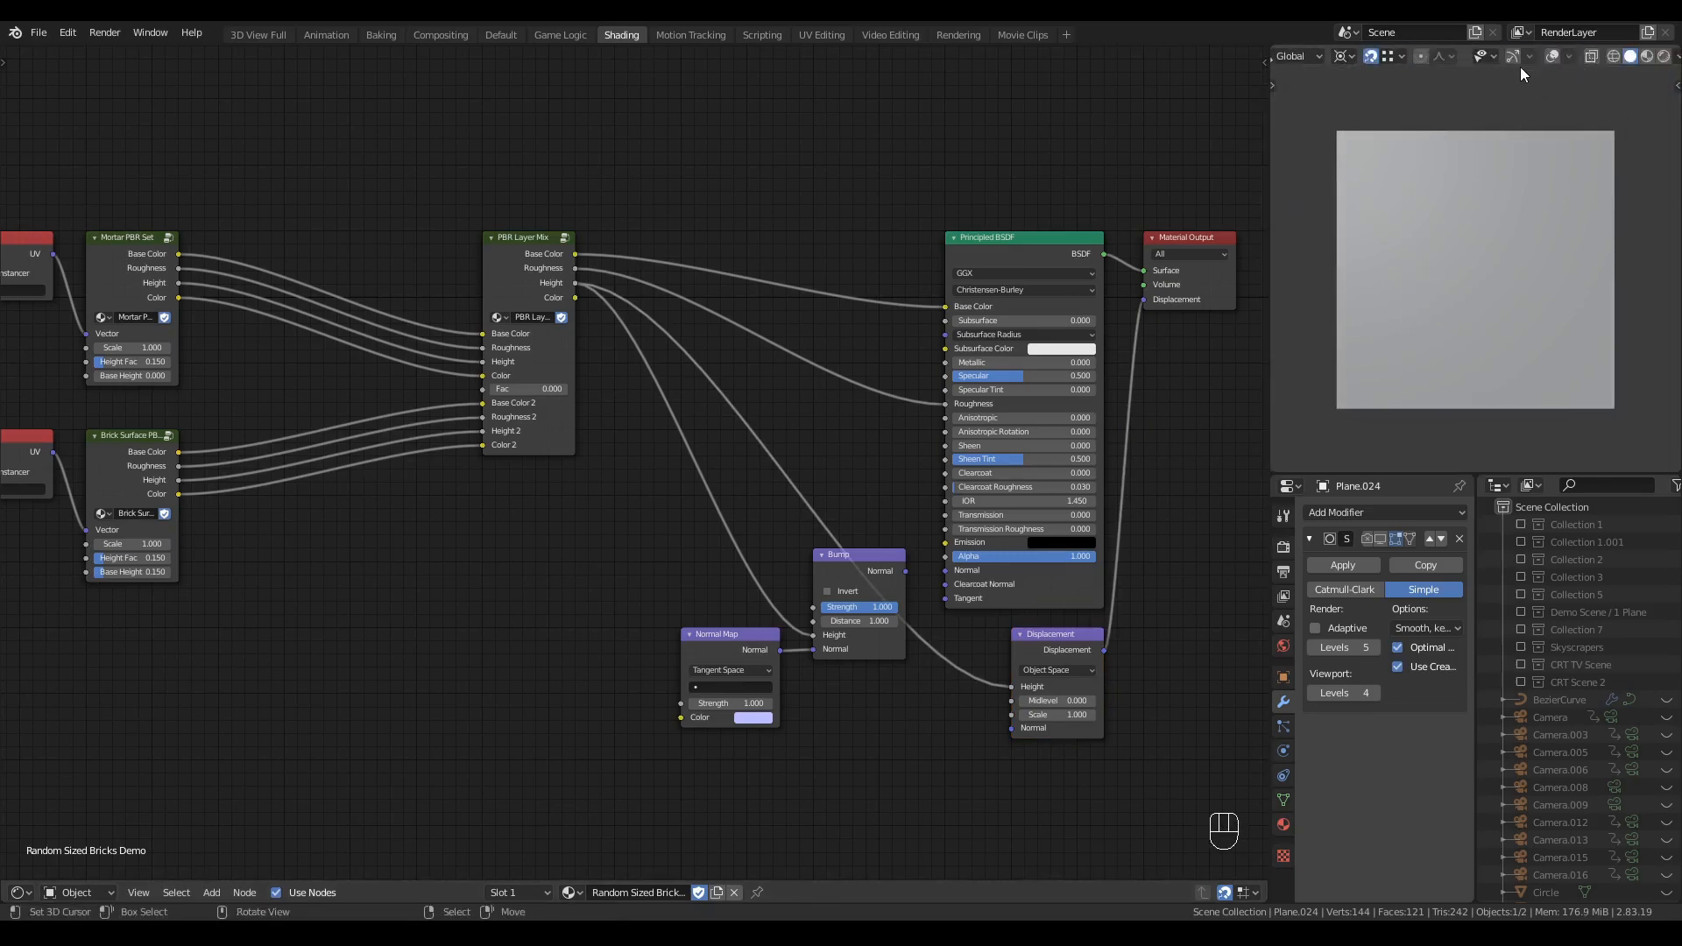
pyautogui.click(1556, 55)
pyautogui.press('Tab')
pyautogui.scroll(3, 1507, 272)
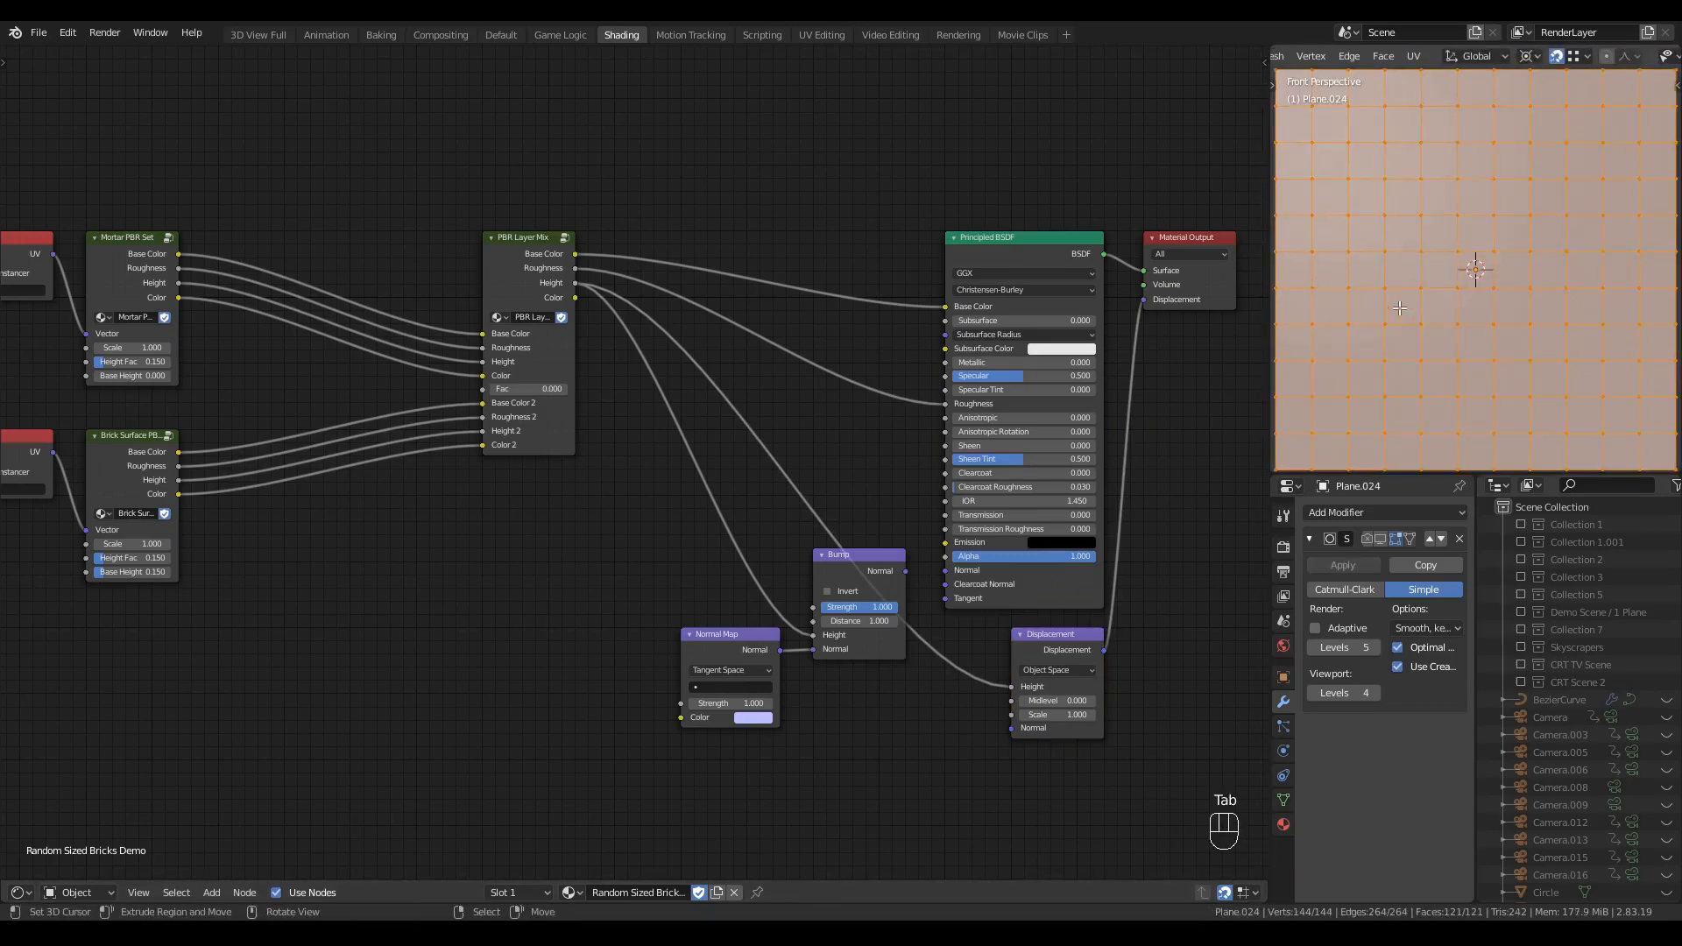
pyautogui.scroll(-2, 1514, 277)
pyautogui.press('Tab')
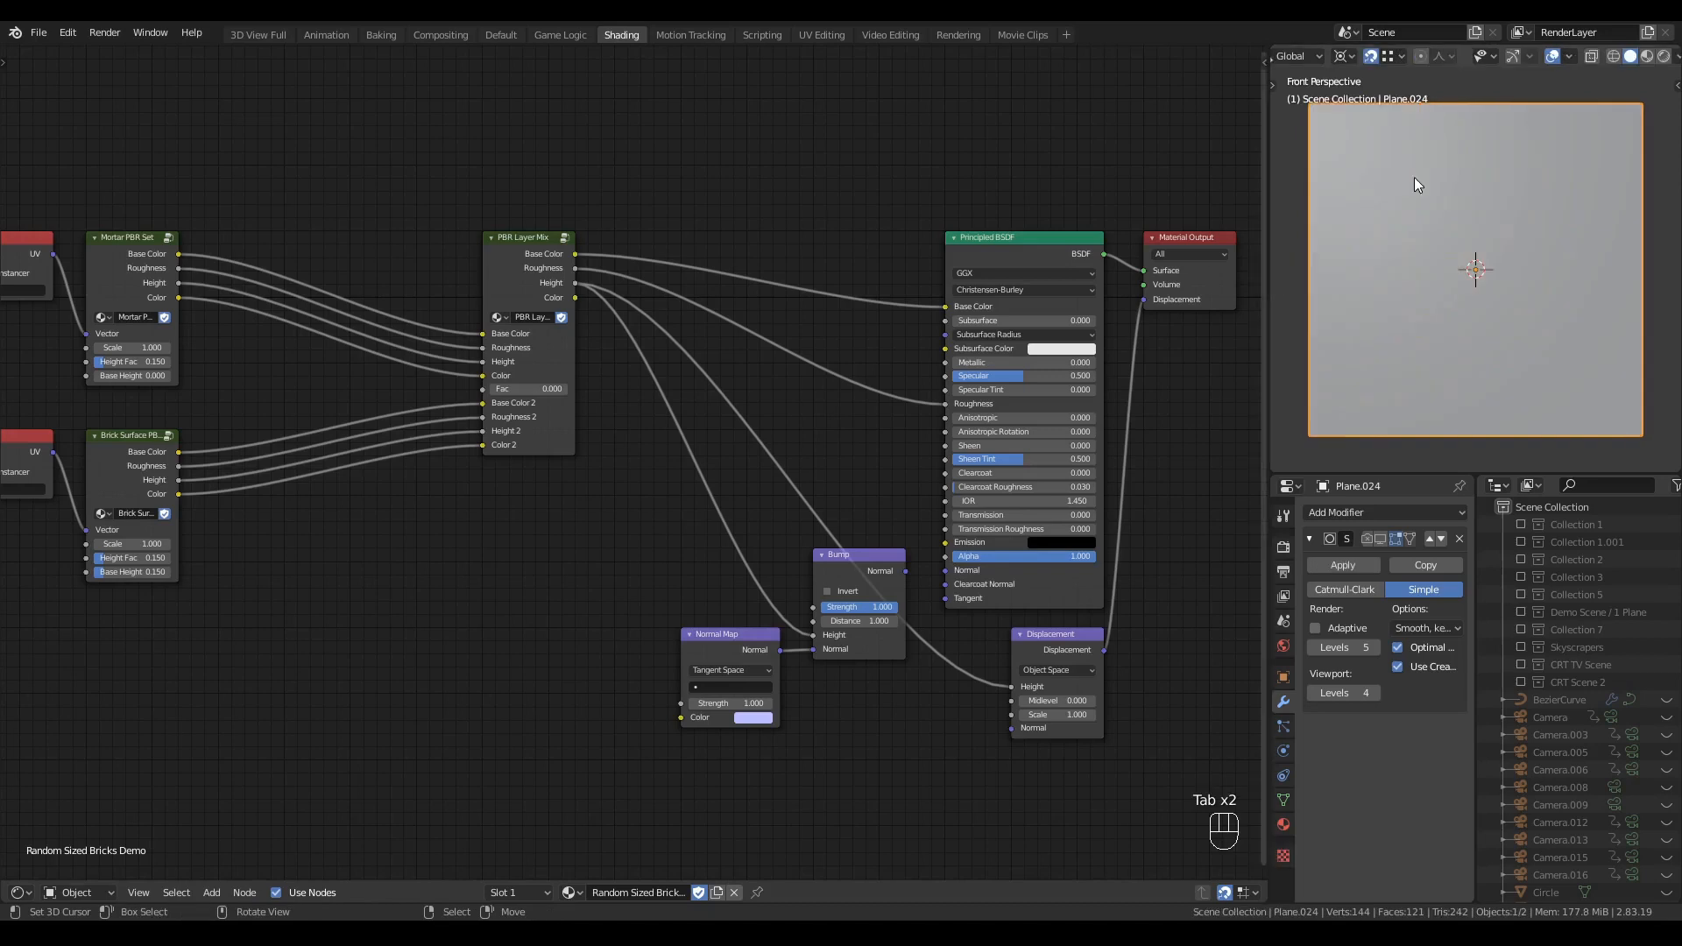
pyautogui.click(1555, 57)
pyautogui.scroll(2, 1428, 216)
pyautogui.keyDown('ctrl'); pyautogui.moveTo(1399, 236); pyautogui.dragTo(1400, 241, button='middle'); pyautogui.keyUp('ctrl')
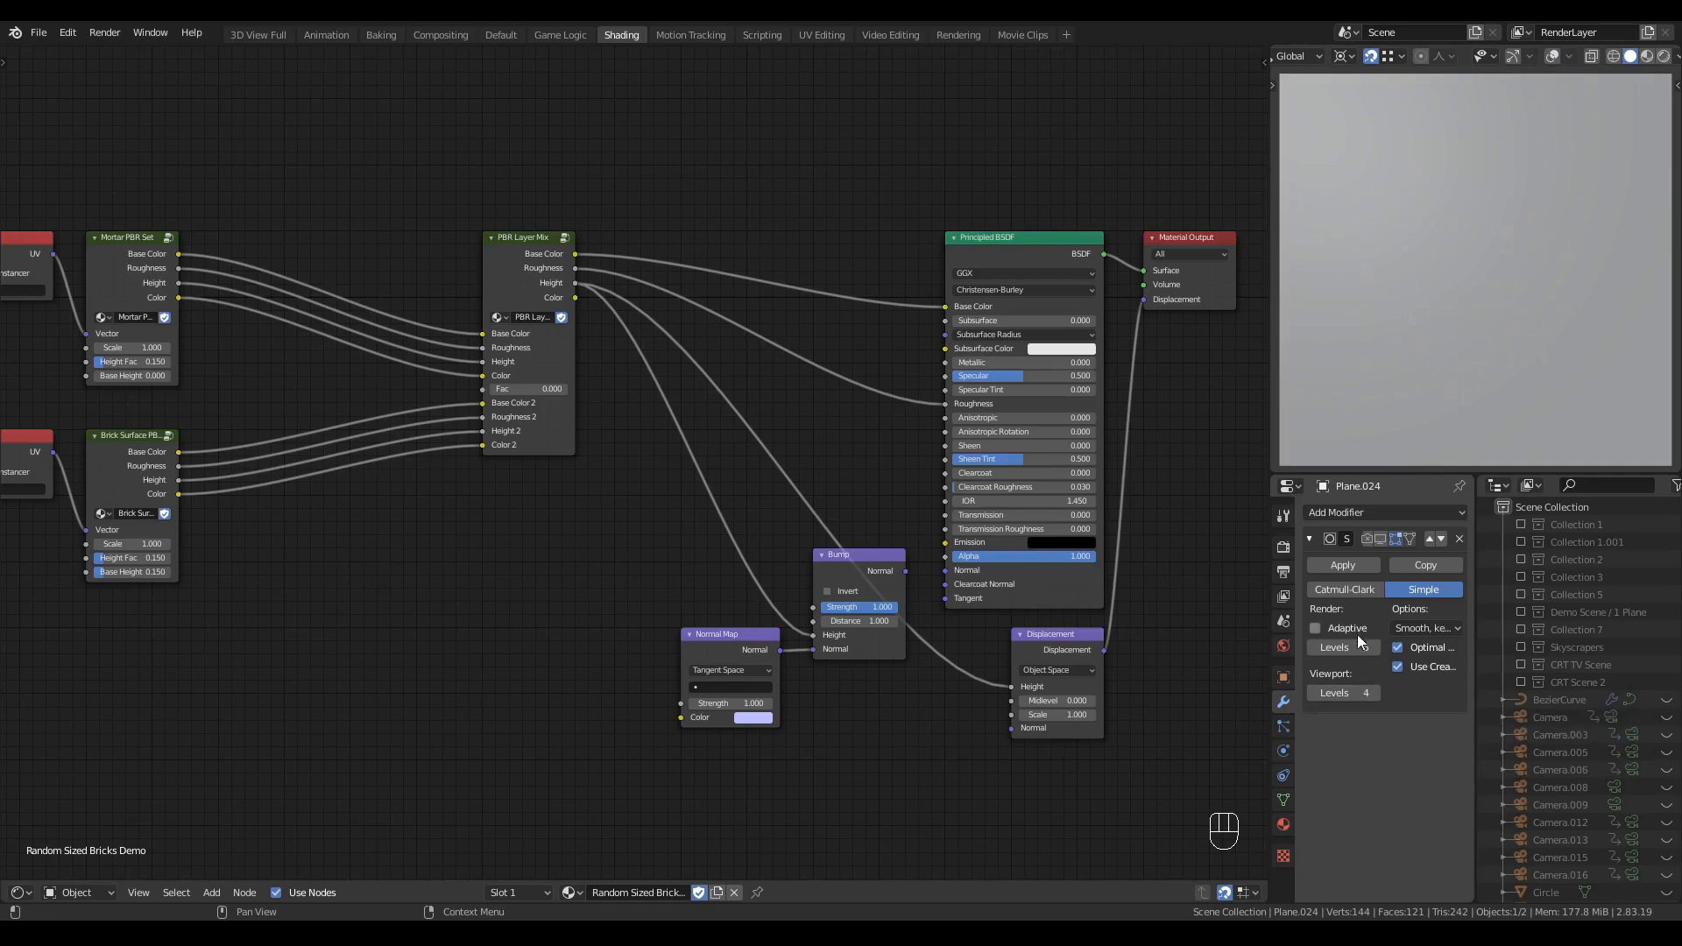
# - Enable the plane's Subdivision modifier for render and viewport and show the displaced surface in rendered shading
pyautogui.click(1367, 541)
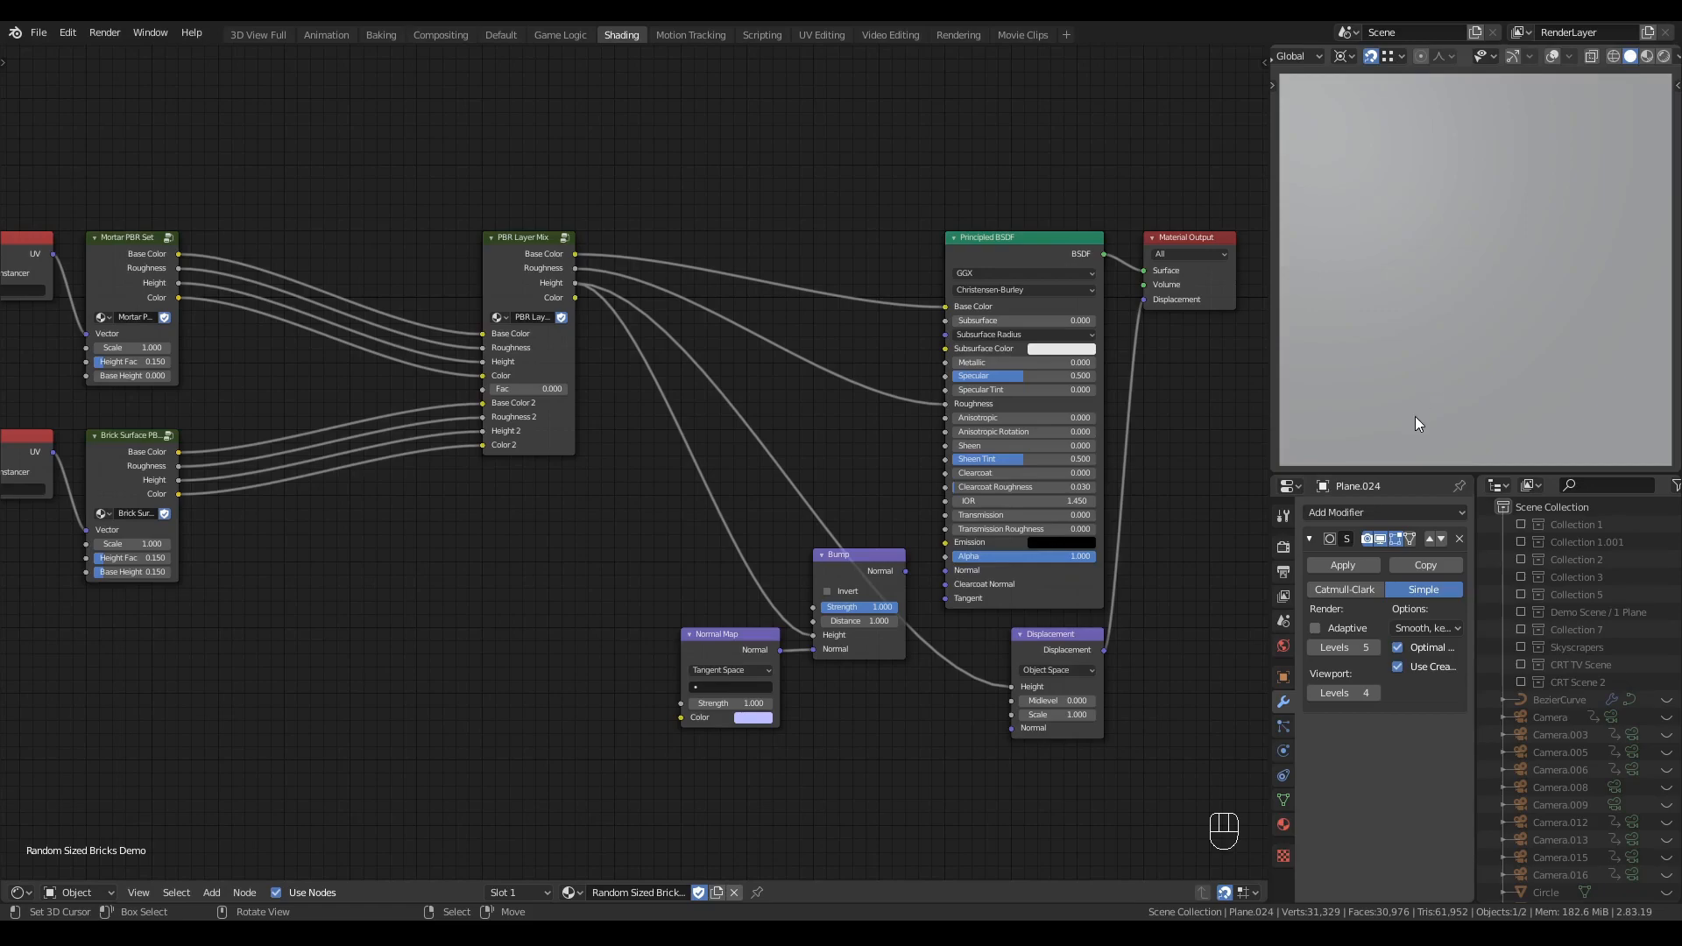
pyautogui.press('z')
pyautogui.click(1423, 218)
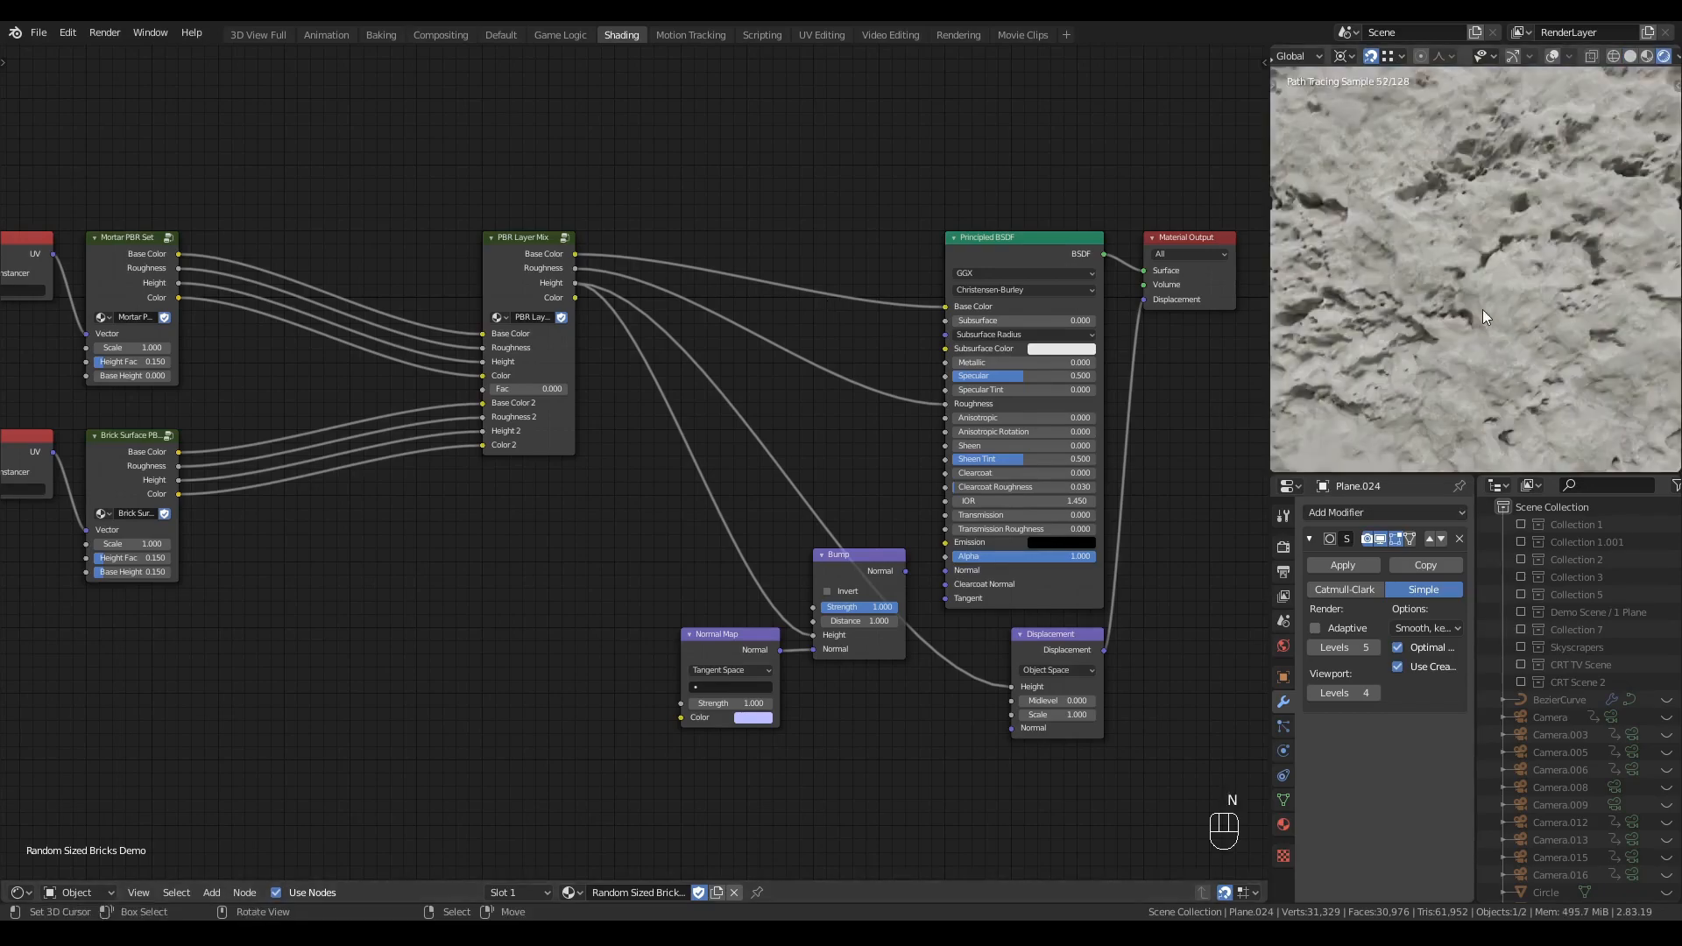
pyautogui.scroll(-4, 1483, 310)
pyautogui.moveTo(1458, 344); pyautogui.dragTo(1506, 282, button='middle')
pyautogui.hotkey('alt', 'q')
pyautogui.click(1458, 296)
pyautogui.scroll(1, 1445, 316)
pyautogui.scroll(-4, 1445, 289)
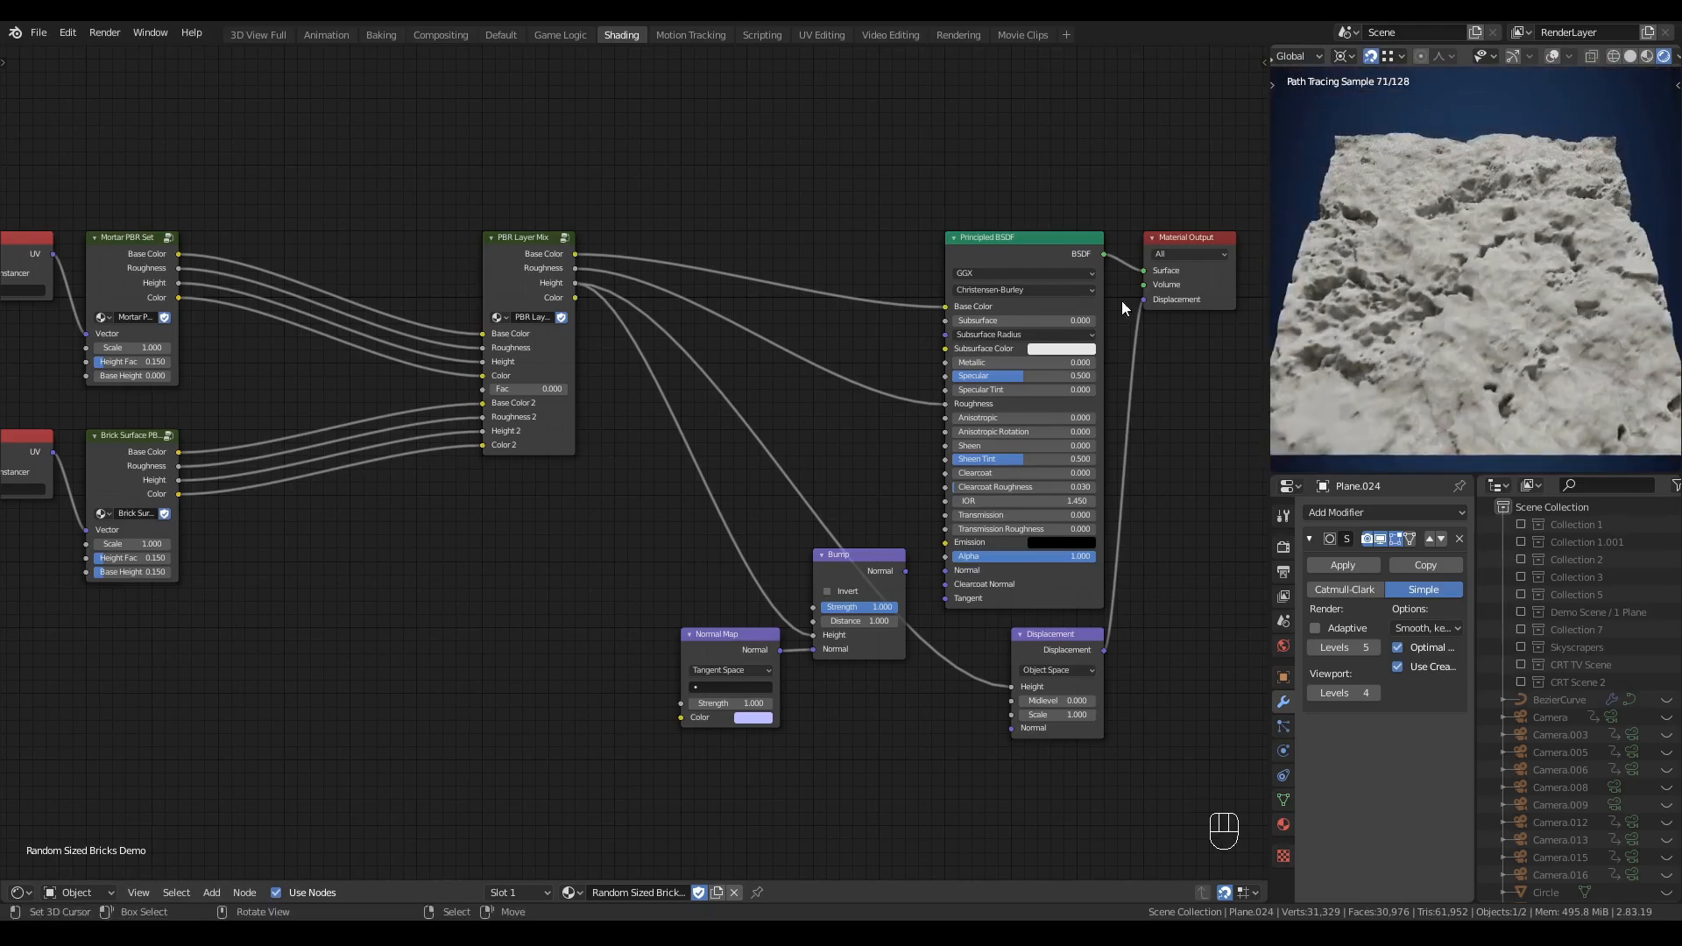
# - Set the Mortar PBR Set's Height Fac to 0.05
pyautogui.moveTo(290, 373); pyautogui.dragTo(439, 393, button='middle')
pyautogui.scroll(1, 298, 382)
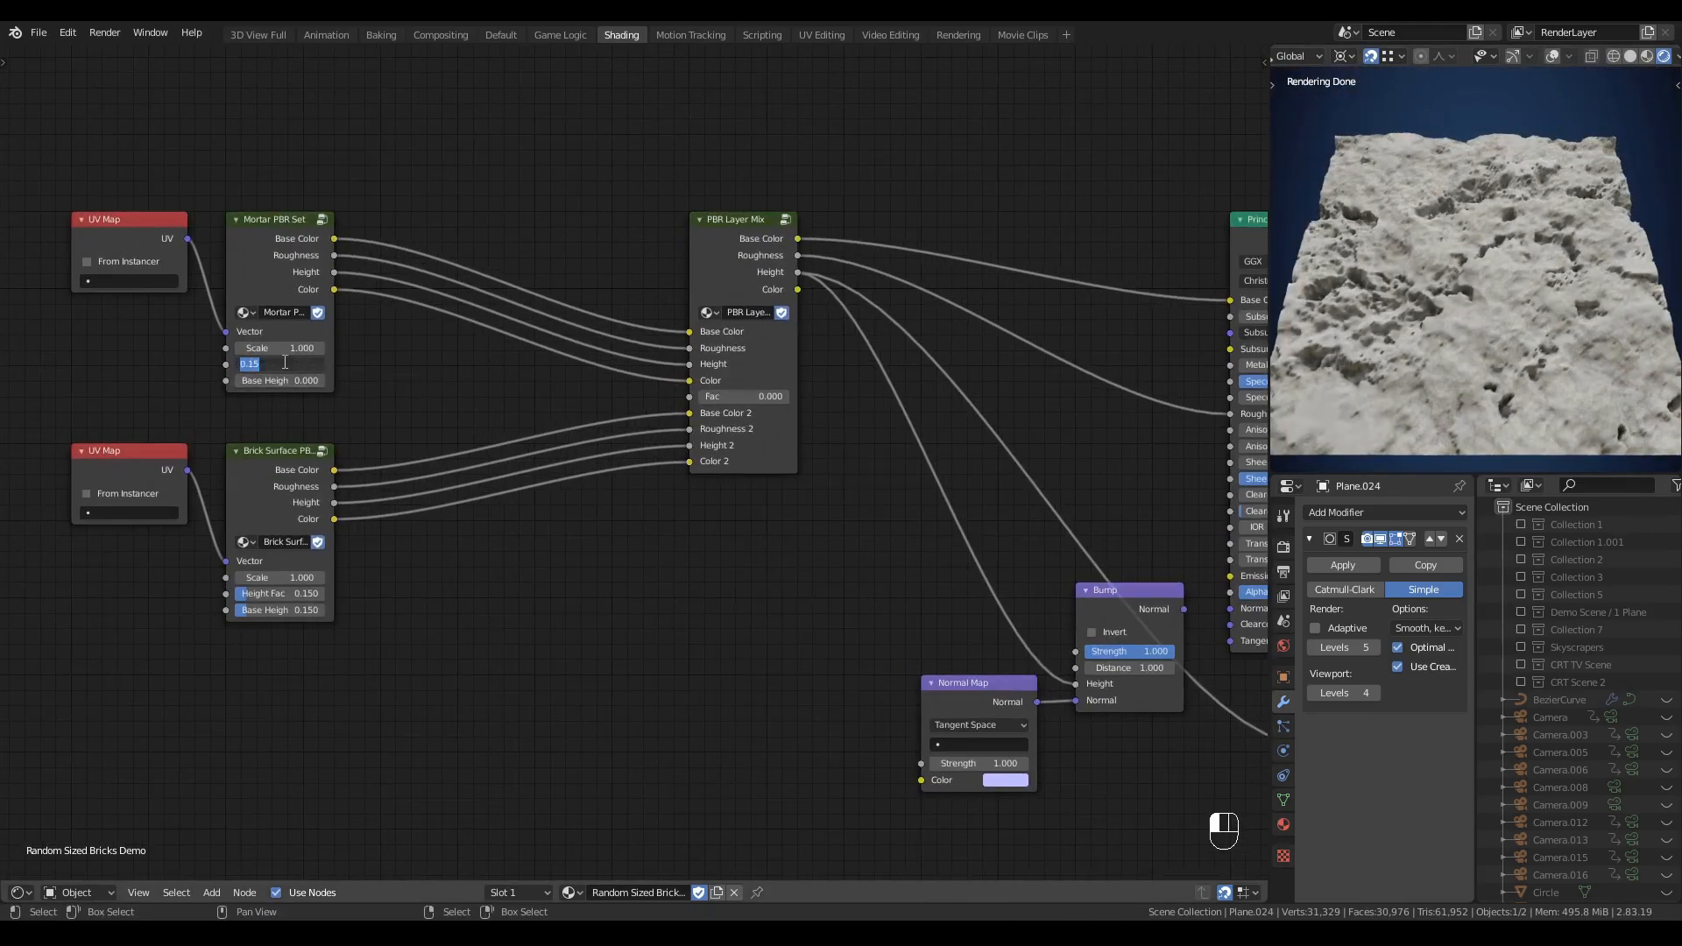
pyautogui.write('0.05')
pyautogui.press('Return')
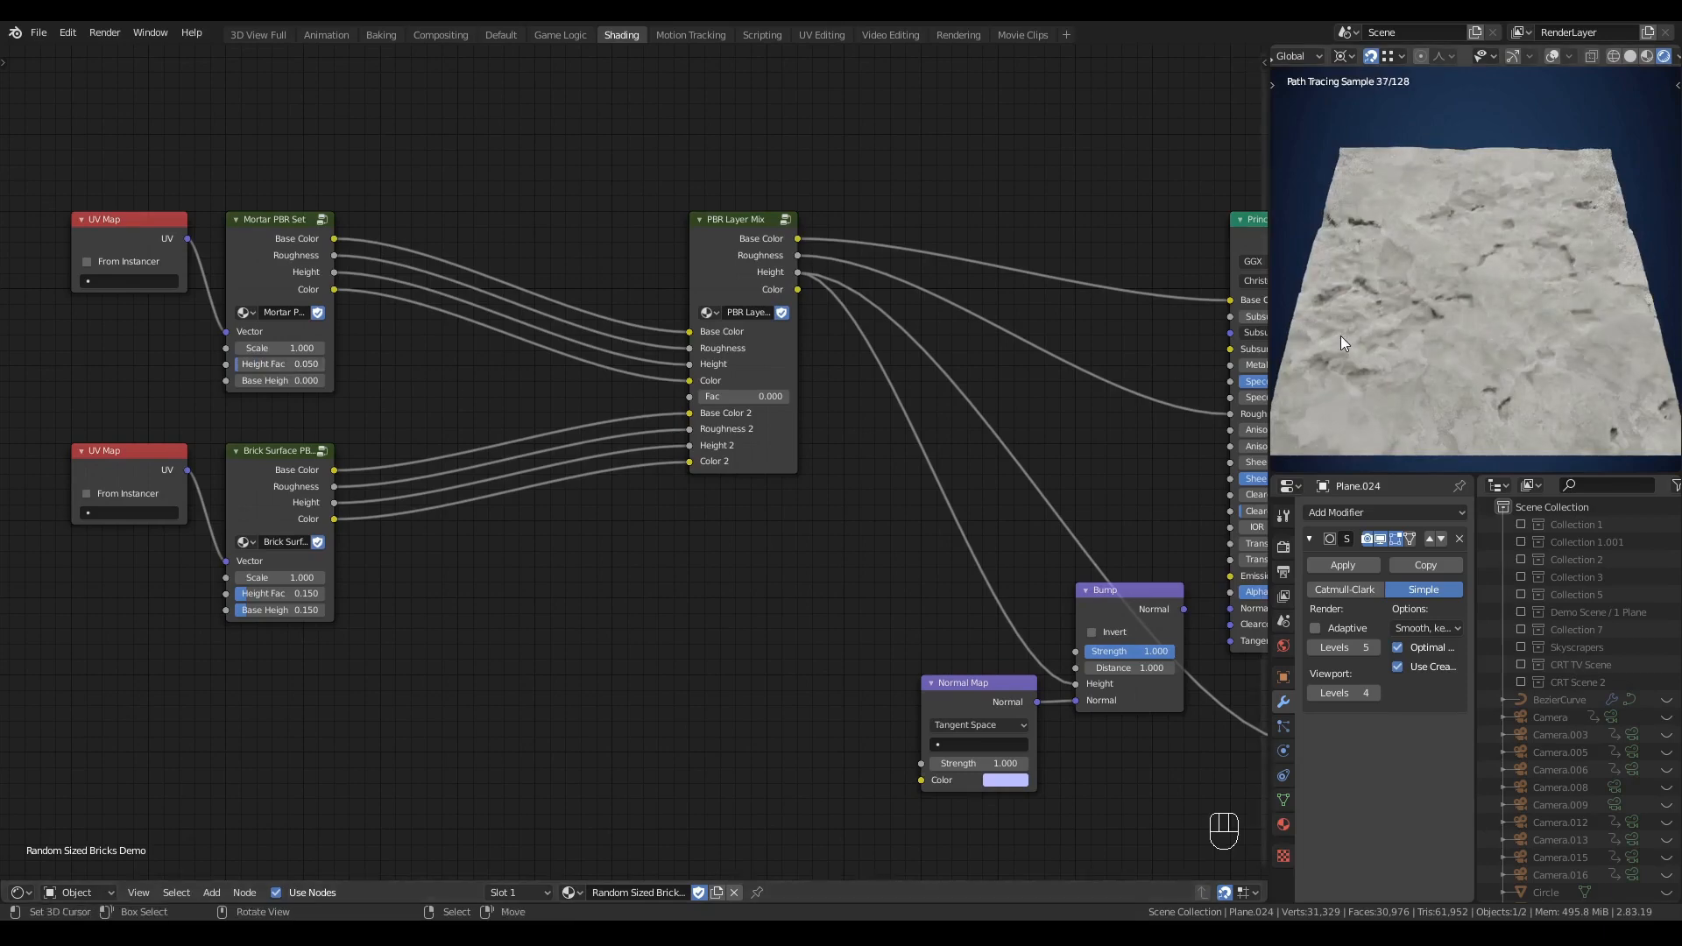
pyautogui.moveTo(1500, 302); pyautogui.dragTo(1425, 303, button='middle')
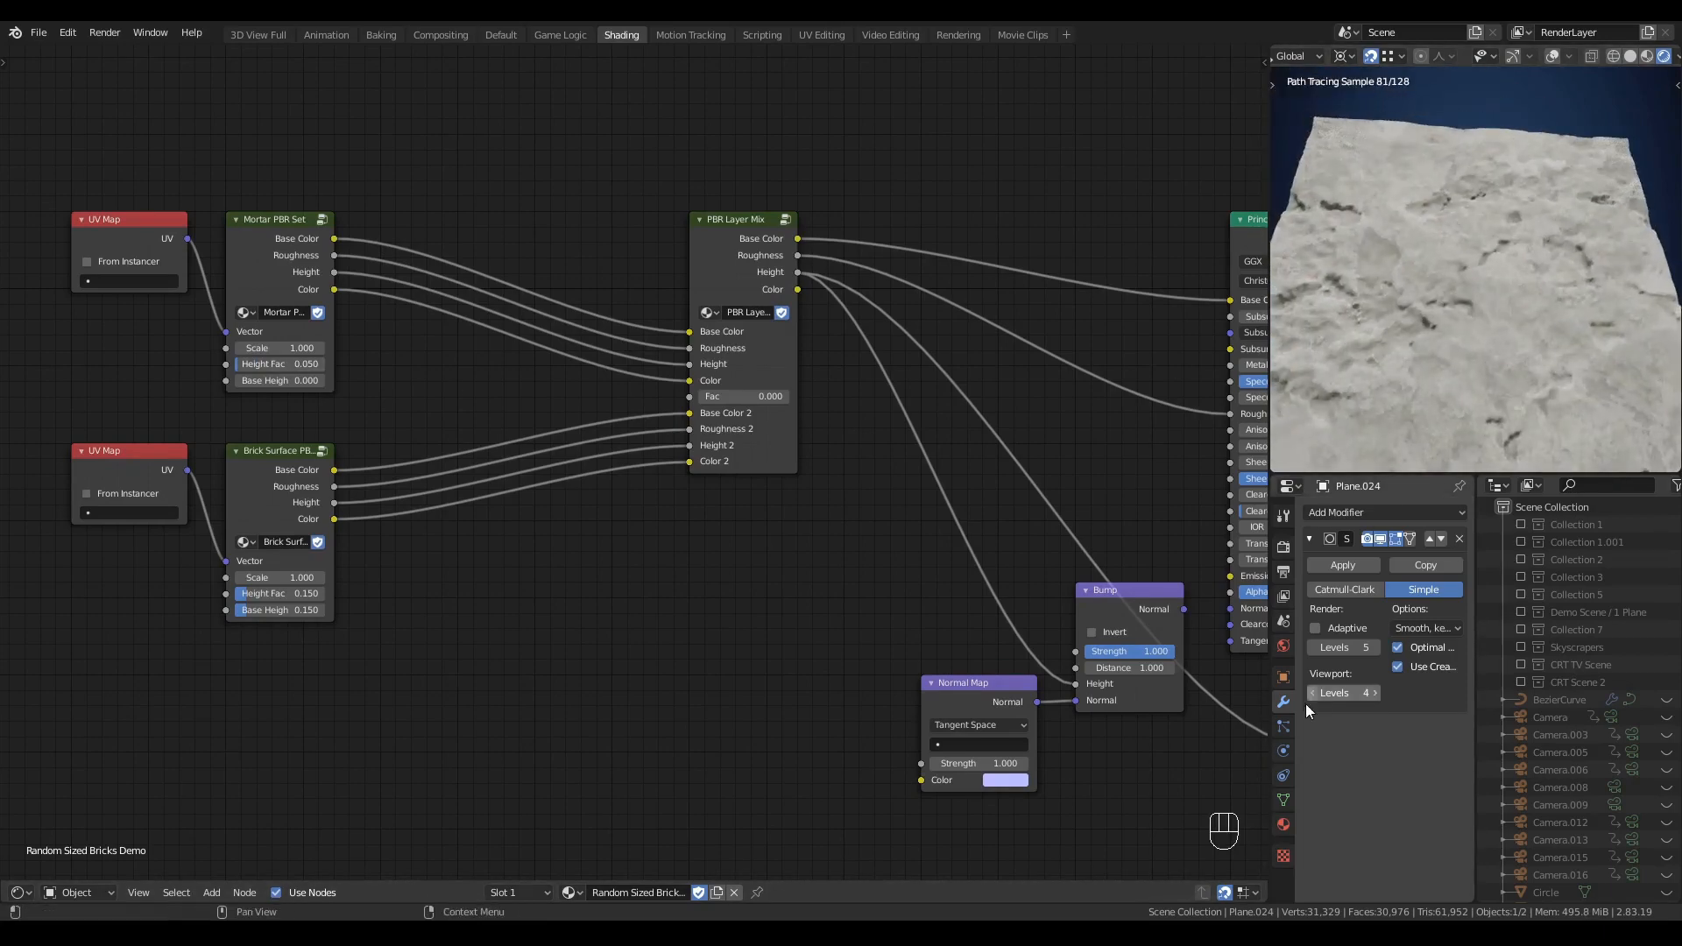
# - Turn on adaptive subdivision in the plane's Subdivision modifier and inspect the displaced mortar surface from the front
pyautogui.click(1315, 628)
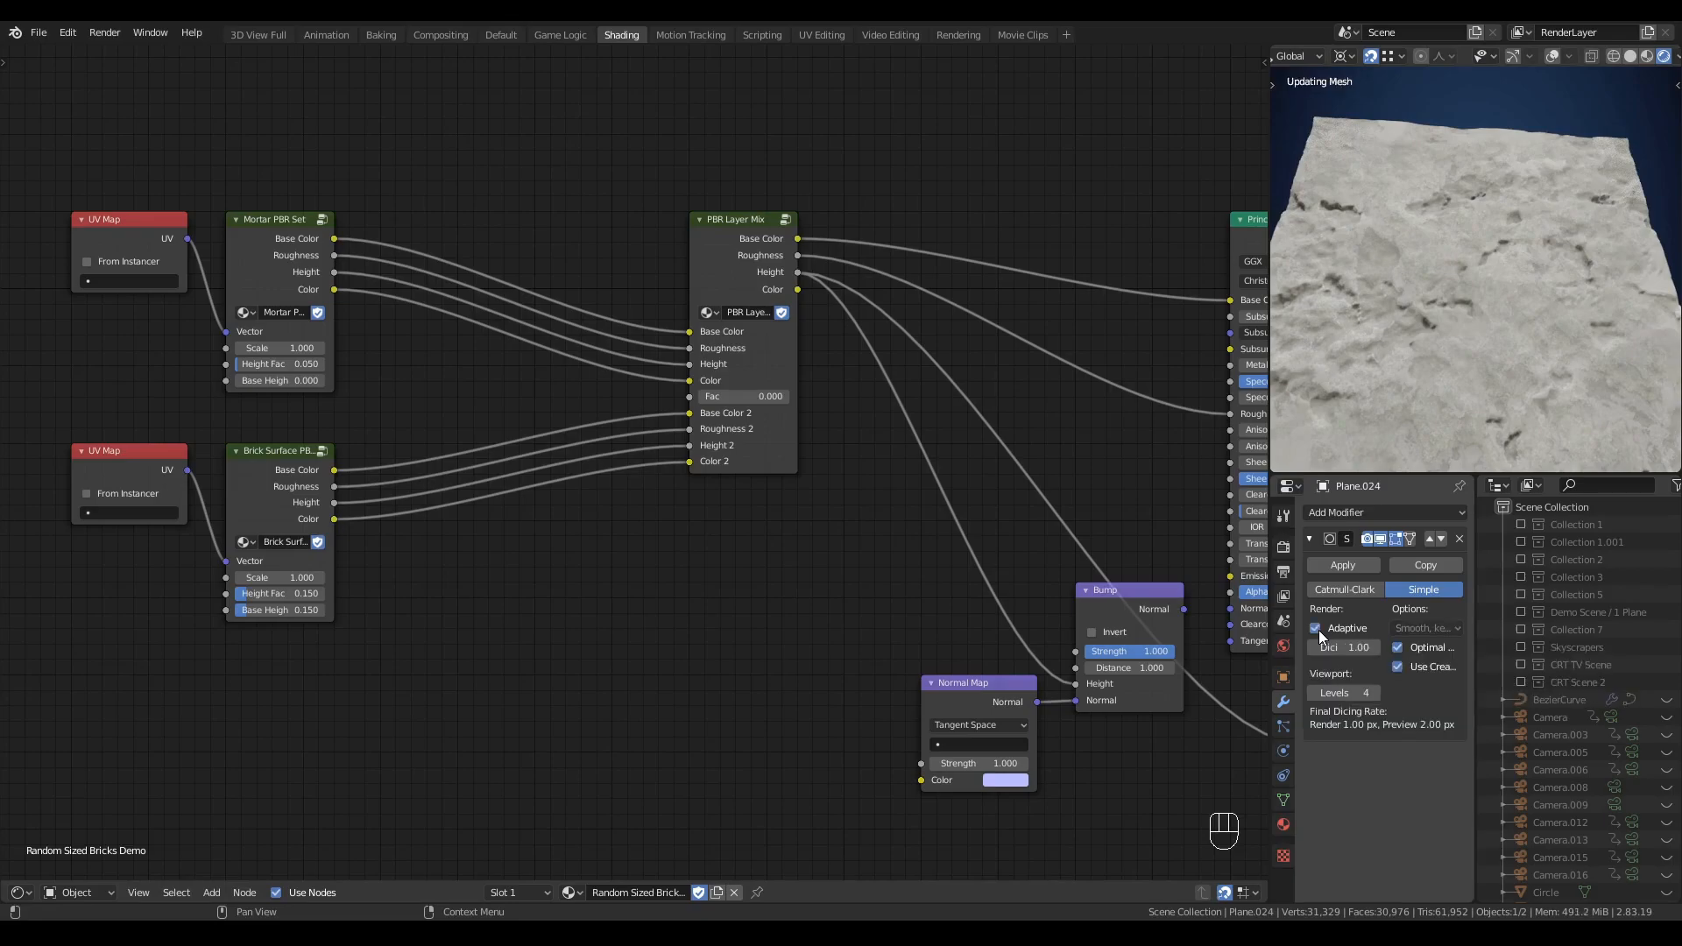
pyautogui.keyDown('shift'); pyautogui.moveTo(1470, 354); pyautogui.dragTo(1501, 322, button='middle'); pyautogui.keyUp('shift')
pyautogui.scroll(3, 1481, 319)
pyautogui.scroll(-3, 1501, 330)
pyautogui.hotkey('alt', 'q')
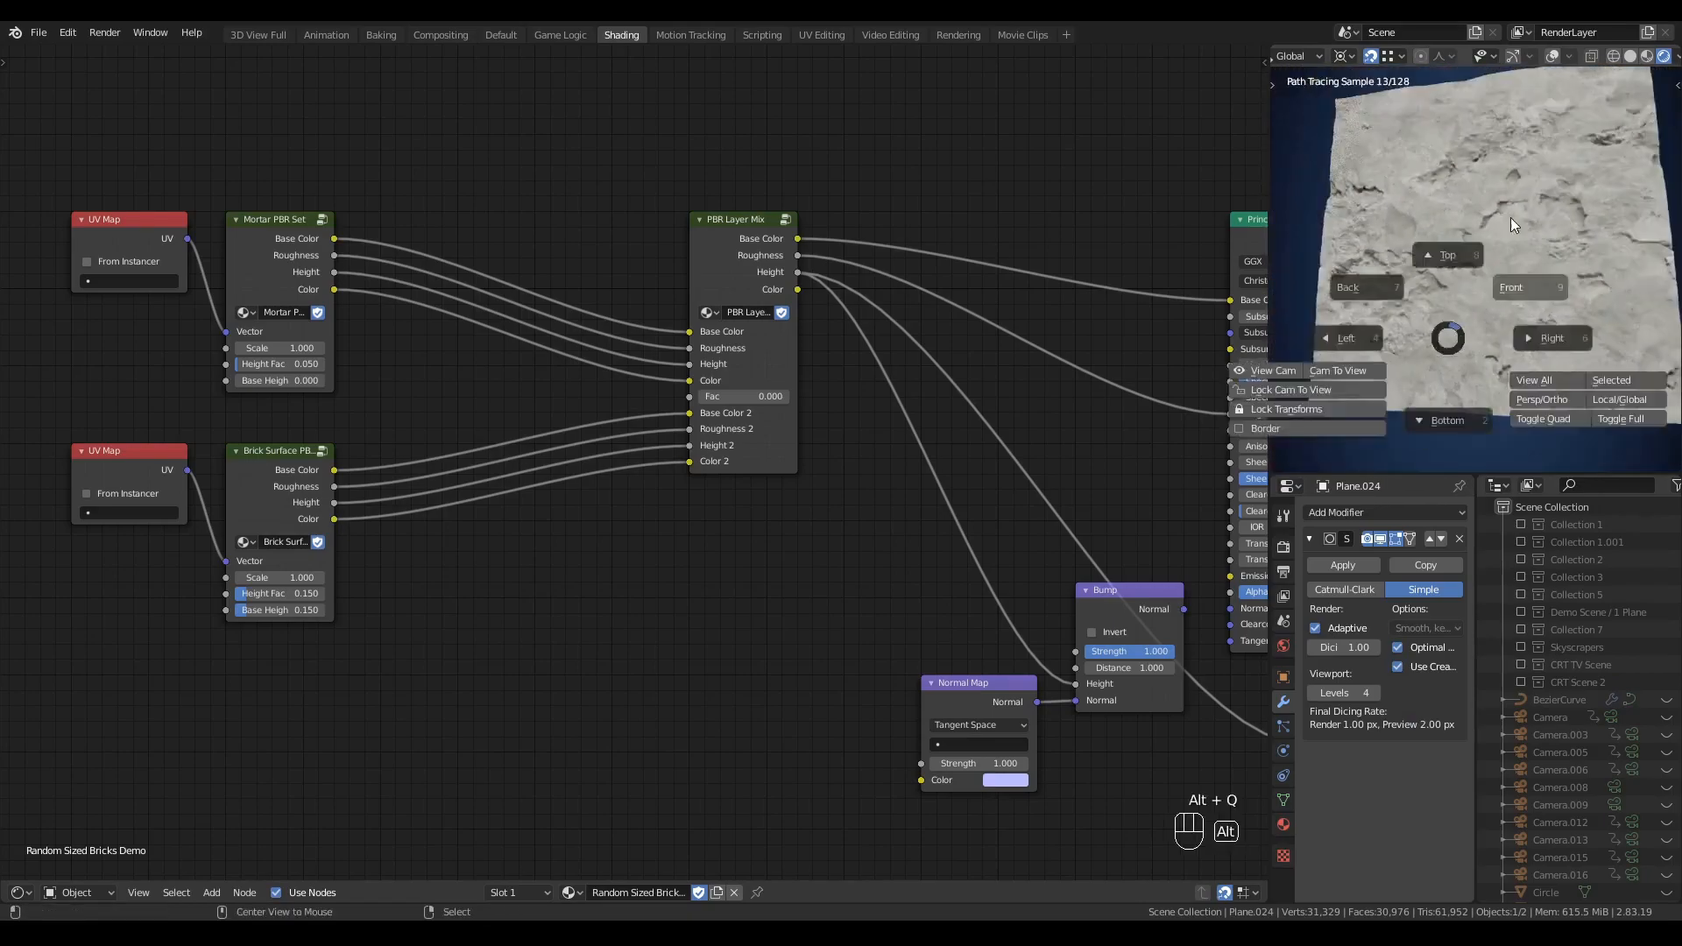
pyautogui.click(1511, 219)
pyautogui.keyDown('shift'); pyautogui.moveTo(1455, 245); pyautogui.dragTo(1447, 291, button='middle'); pyautogui.keyUp('shift')
pyautogui.scroll(2, 1447, 291)
pyautogui.scroll(-2, 1449, 292)
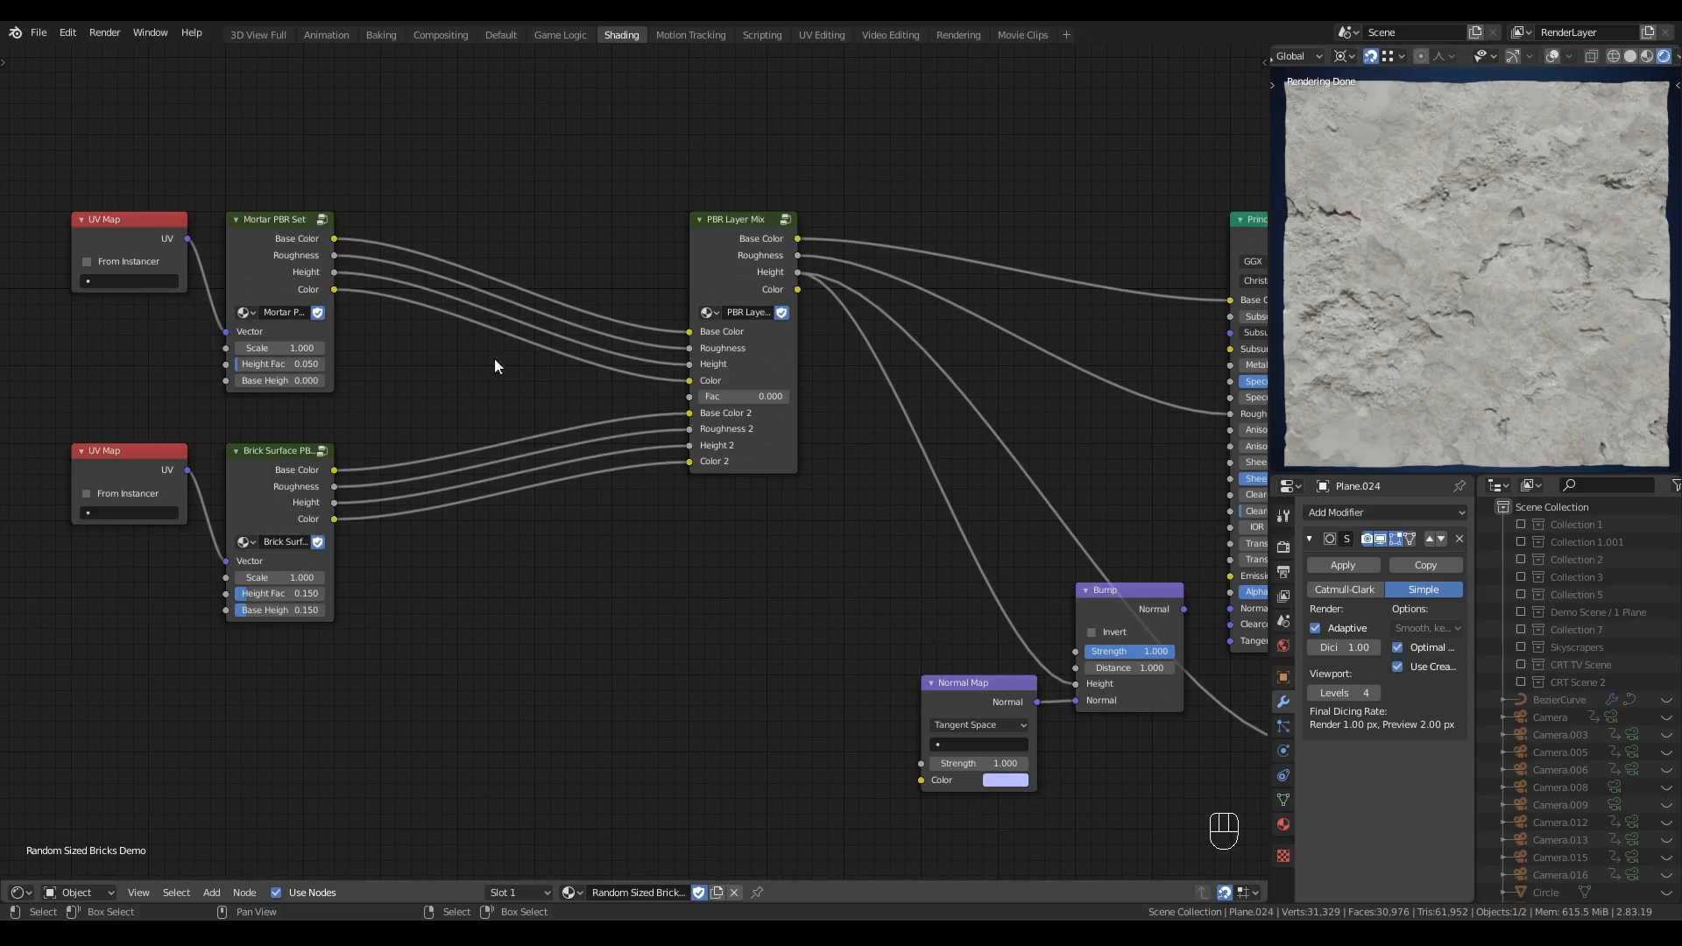
# - Set the PBR Layer Mix's Fac to 1, and the Brick Surface PBR Set's Height Fac to 0.05 and Base Height to 0
pyautogui.moveTo(722, 396); pyautogui.dragTo(789, 396)
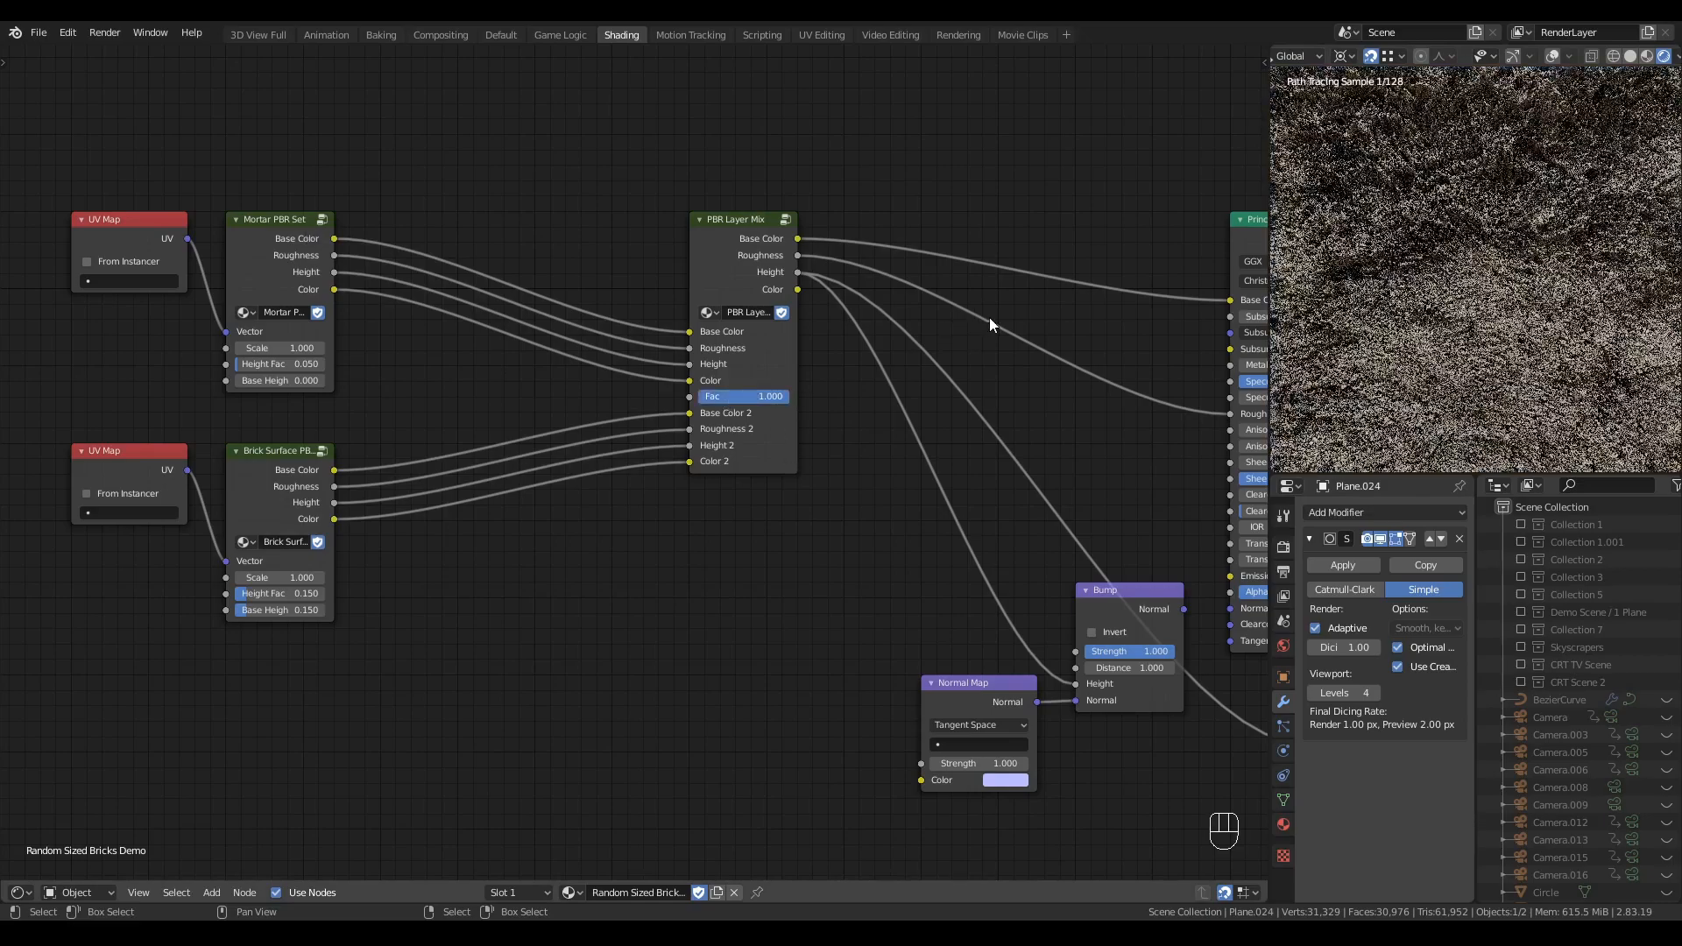
pyautogui.moveTo(1468, 368)
pyautogui.mouseDown(button='middle')
pyautogui.moveTo(1487, 317)
pyautogui.moveTo(1527, 293)
pyautogui.moveTo(1506, 308)
pyautogui.mouseUp(button='middle')
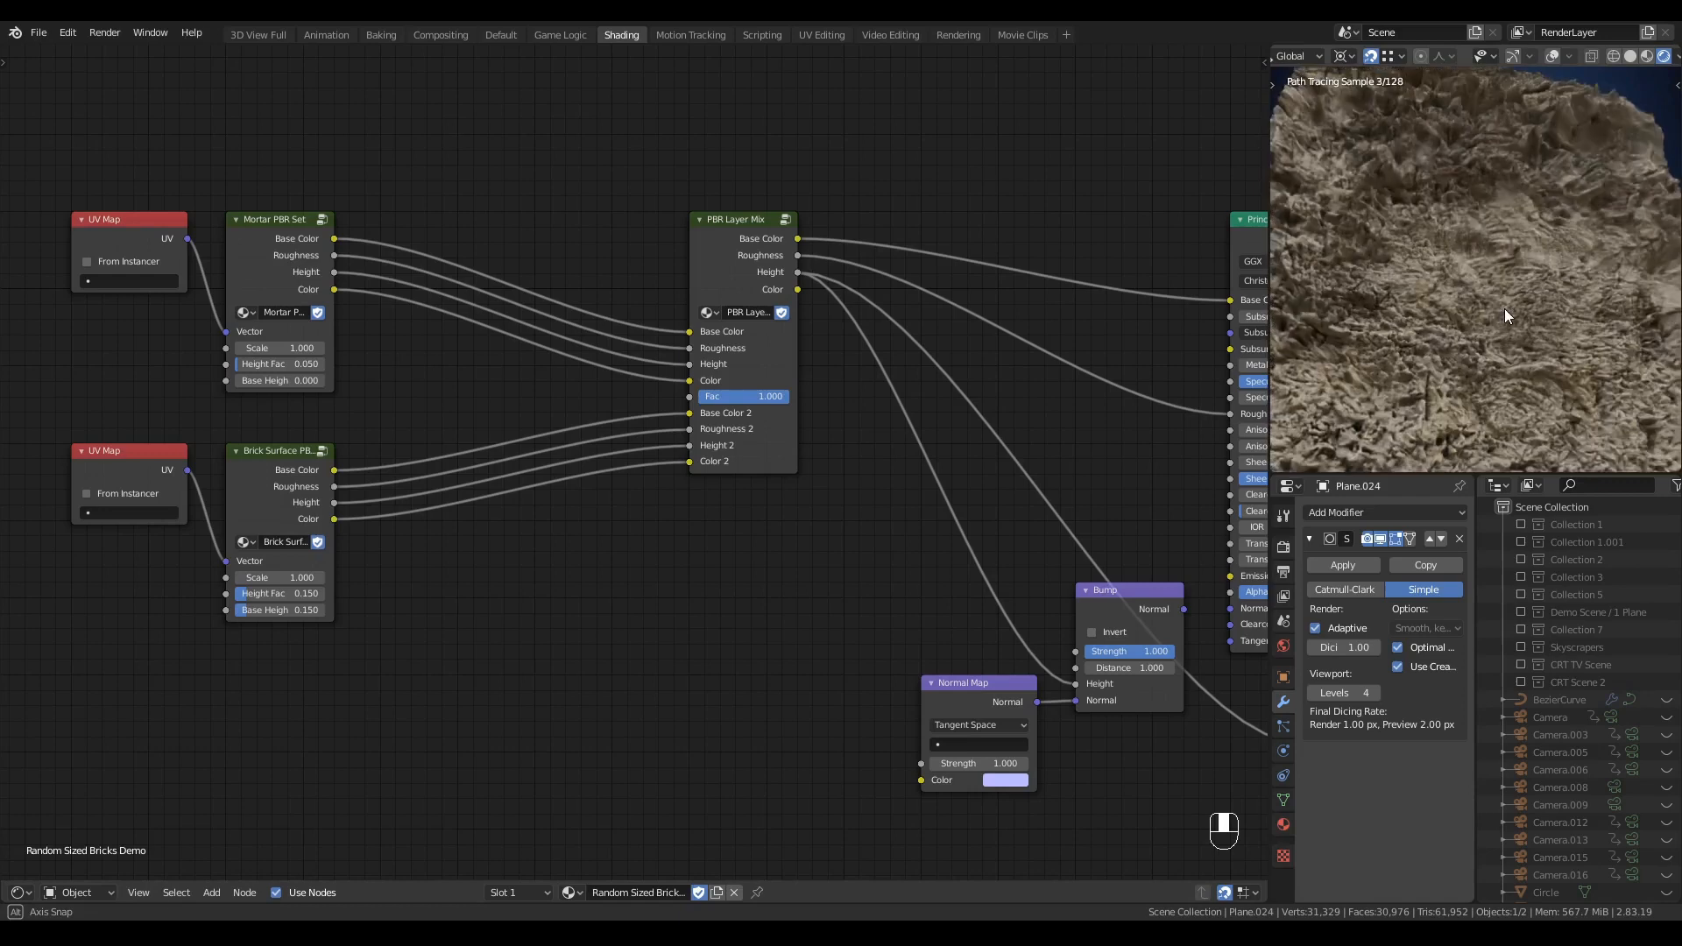
pyautogui.click(272, 594)
pyautogui.write('.05')
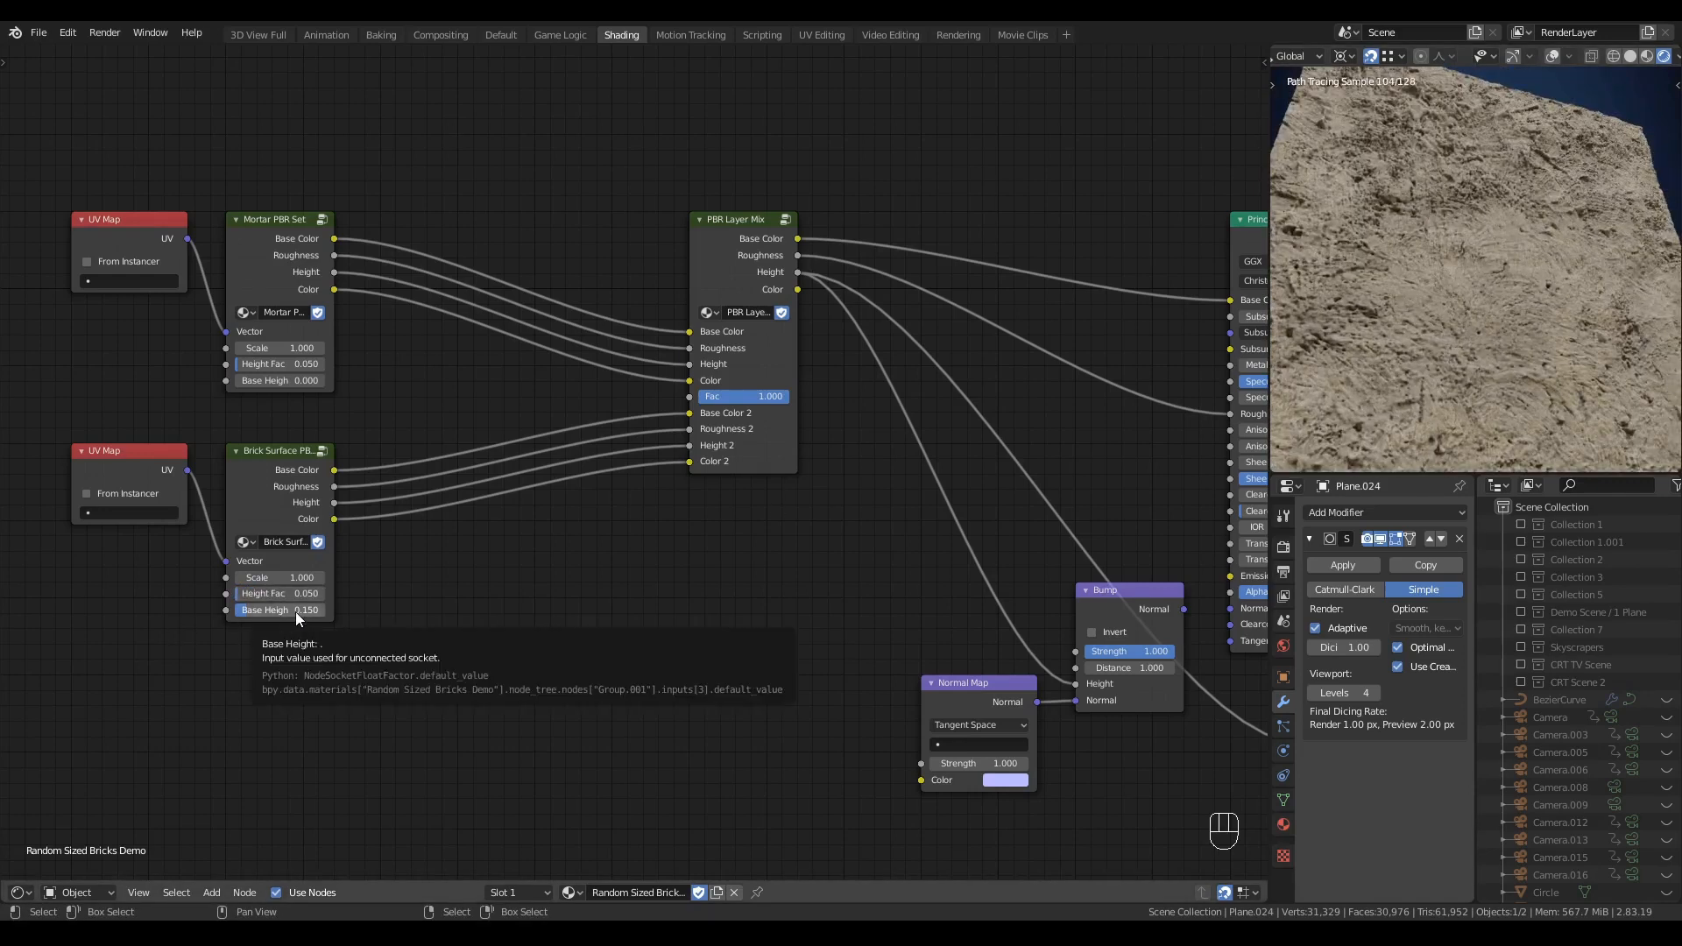
pyautogui.moveTo(296, 611); pyautogui.dragTo(233, 611)
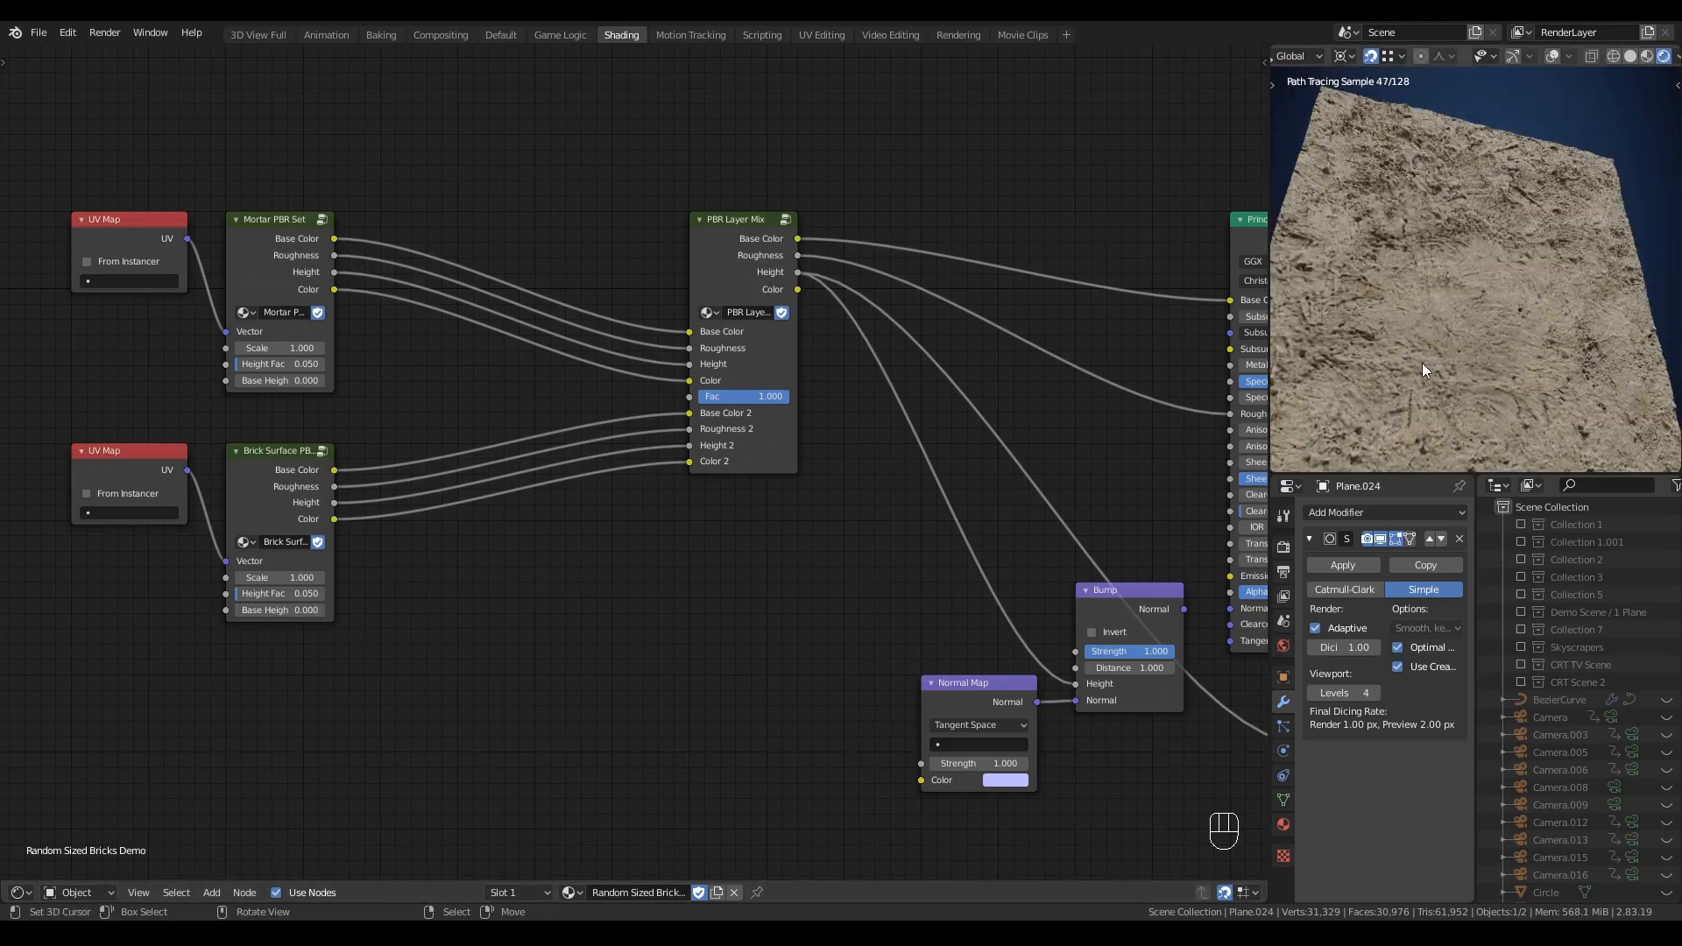
# - Set the Brick Surface PBR Set's Height Fac to 0.025 and turn off adaptive subdivision in the Subdivision modifier
pyautogui.scroll(4, 1429, 355)
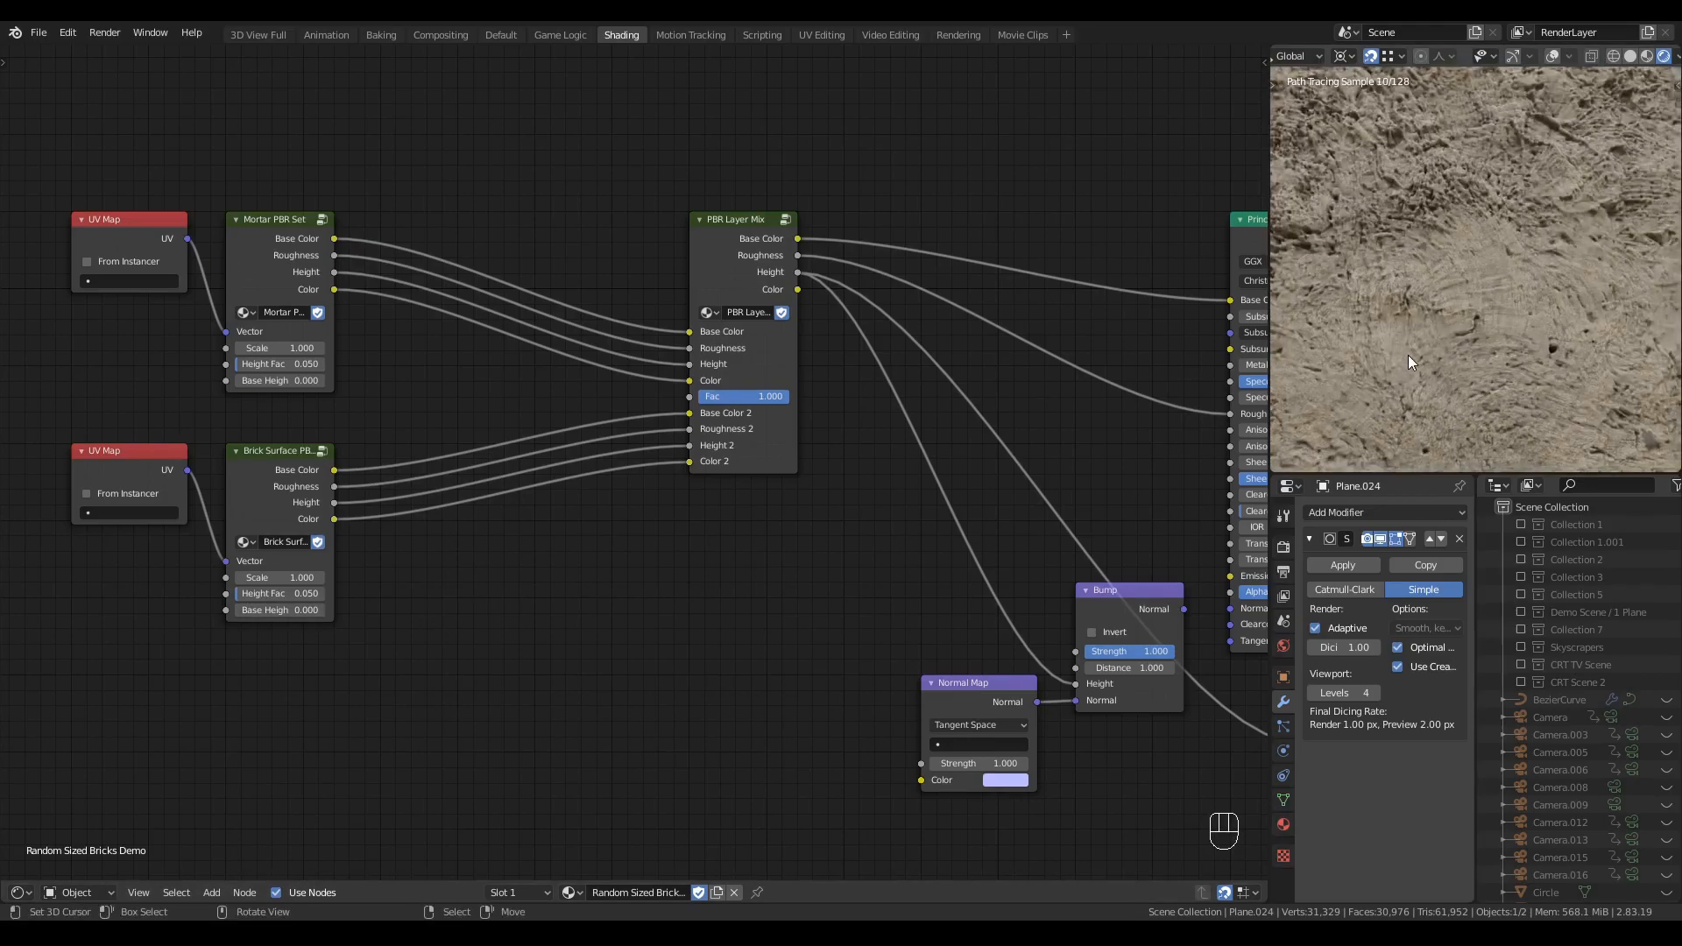
pyautogui.click(293, 593)
pyautogui.write('.025')
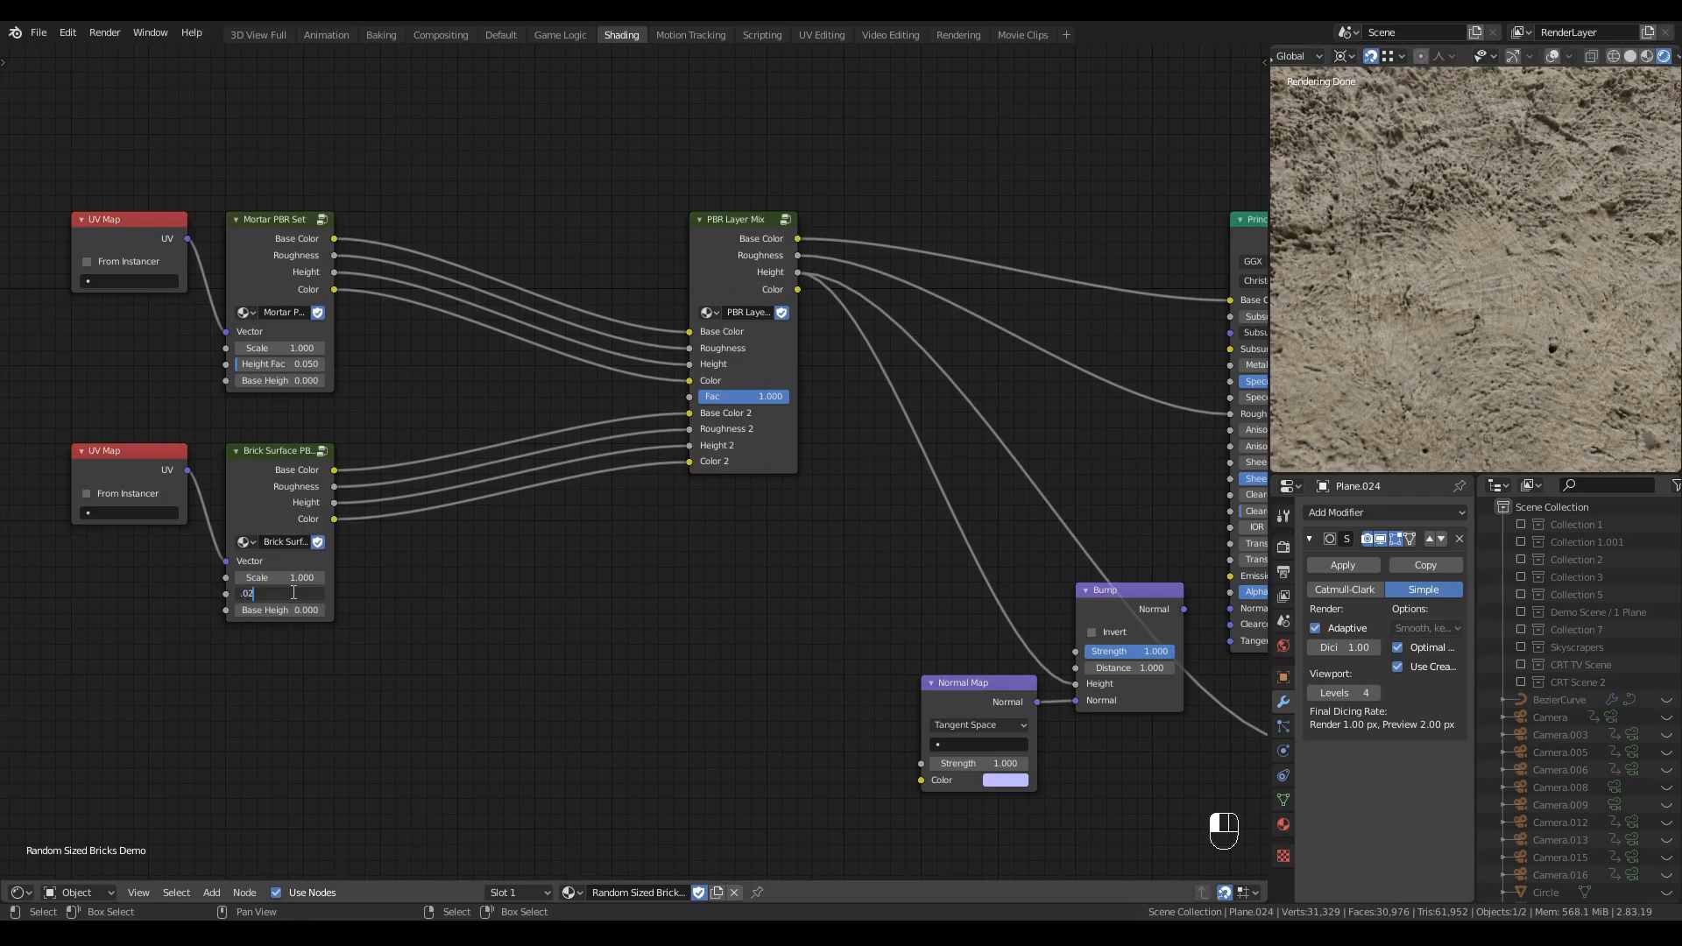
pyautogui.press('Return')
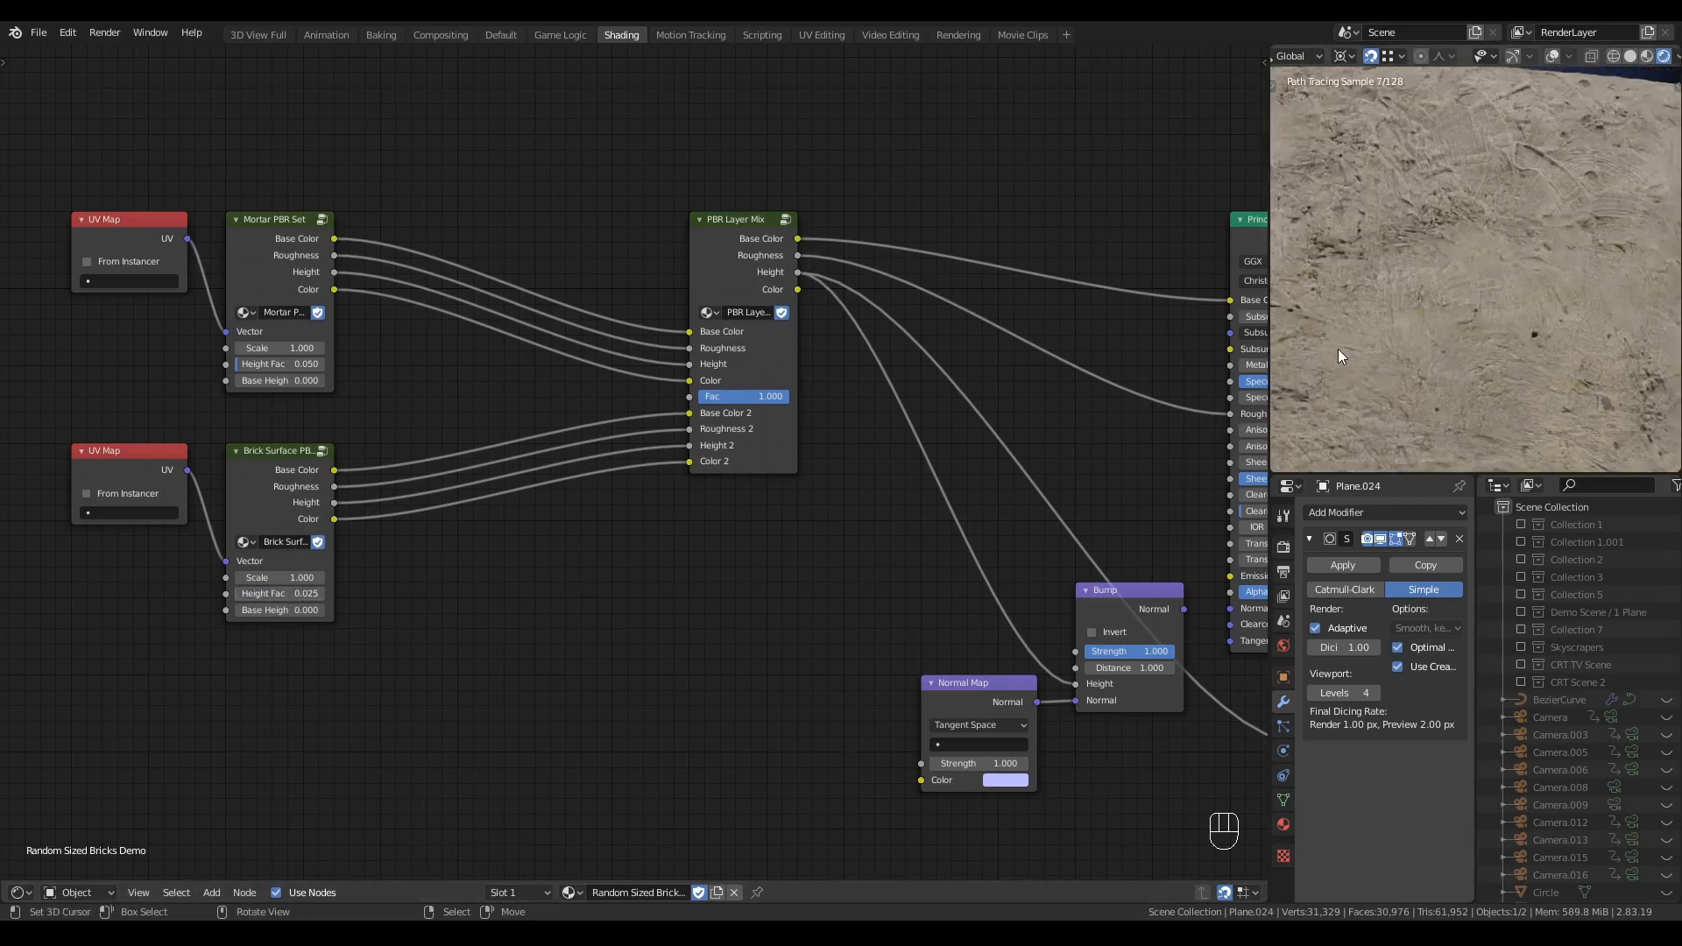
pyautogui.moveTo(1342, 348)
pyautogui.mouseDown(button='middle')
pyautogui.moveTo(1465, 308)
pyautogui.moveTo(1428, 332)
pyautogui.moveTo(1517, 312)
pyautogui.moveTo(1454, 363)
pyautogui.moveTo(1472, 360)
pyautogui.moveTo(1543, 268)
pyautogui.moveTo(1471, 319)
pyautogui.mouseUp(button='middle')
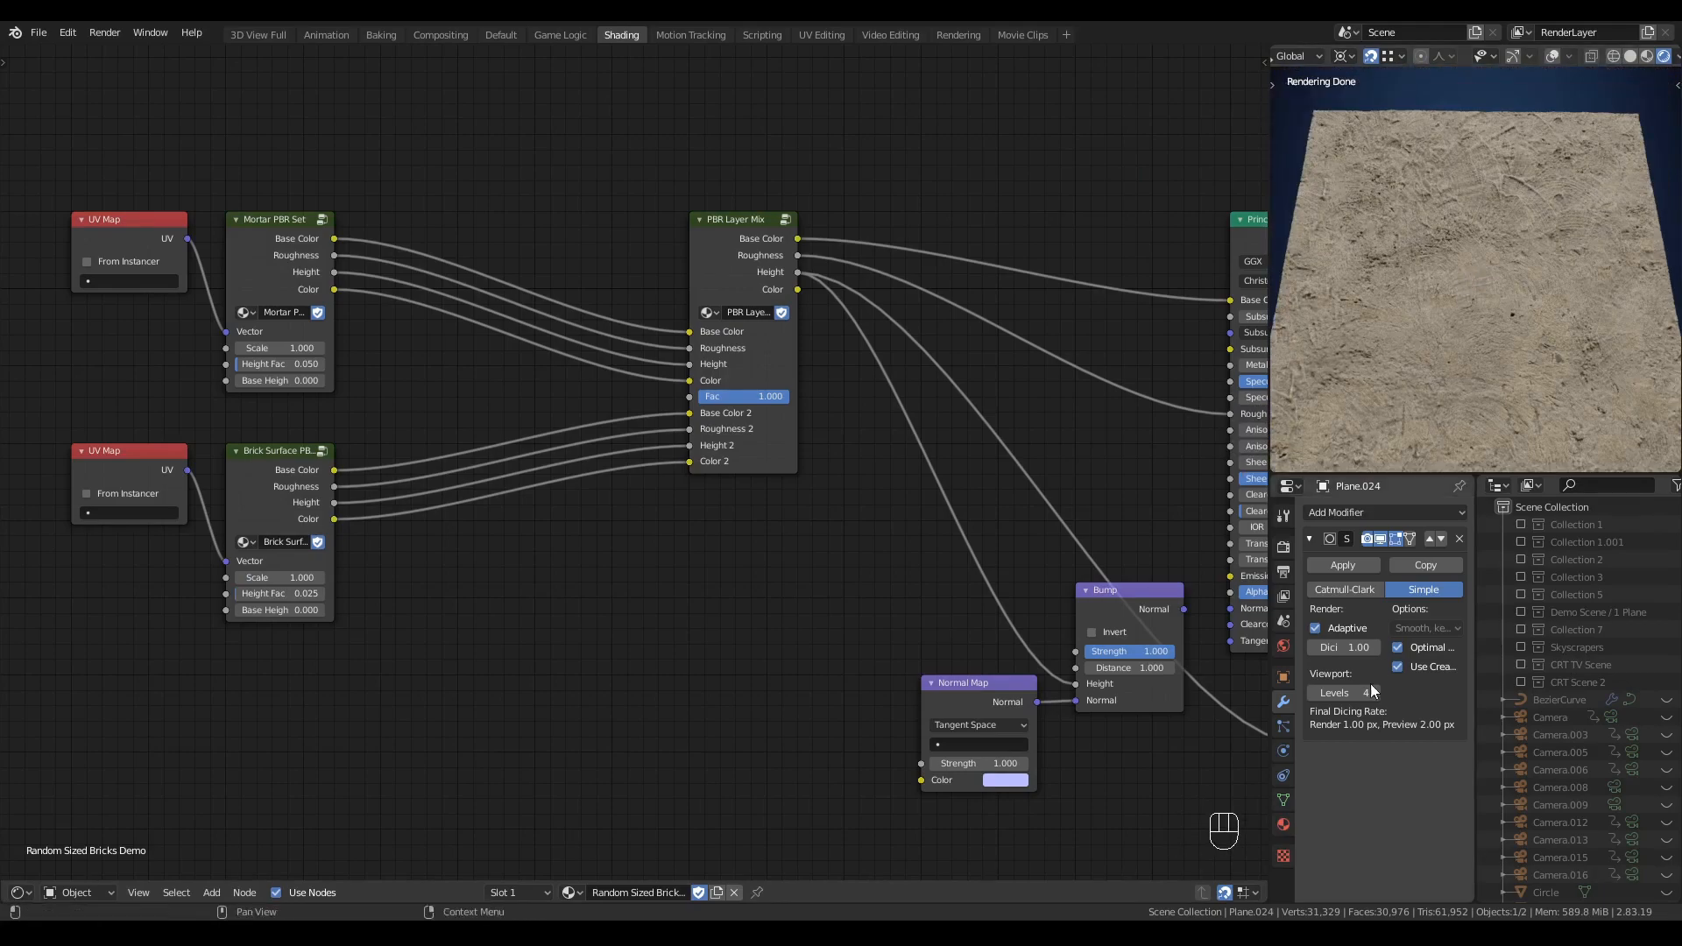
pyautogui.click(1316, 629)
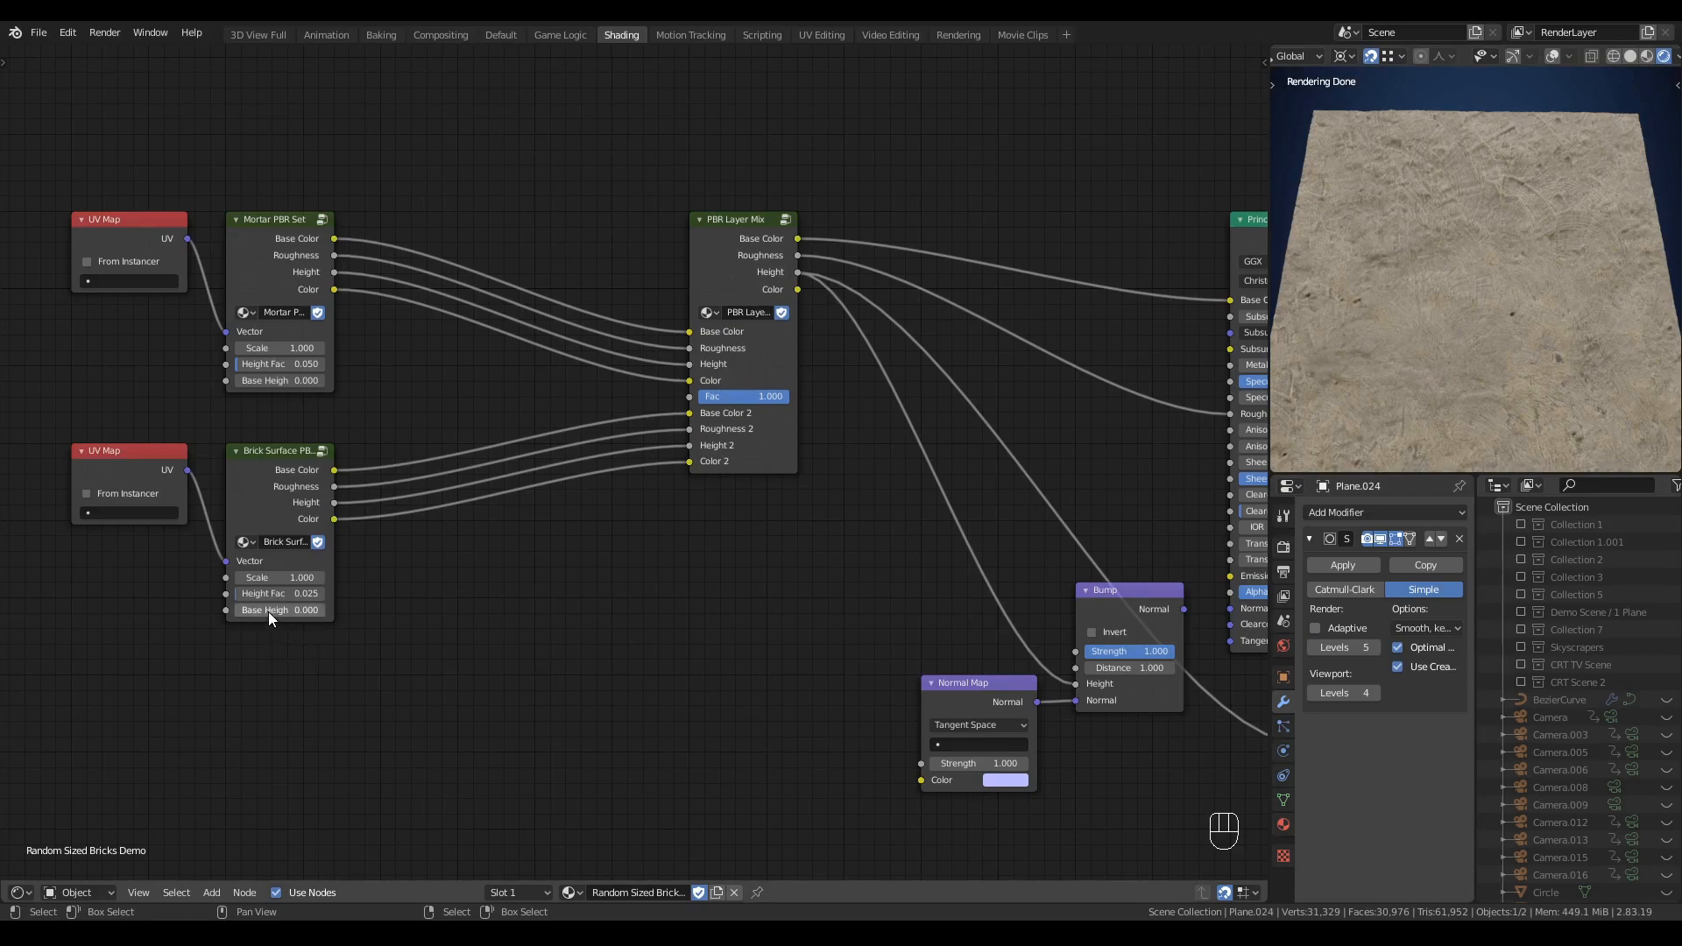
pyautogui.moveTo(268, 612)
pyautogui.mouseDown()
pyautogui.moveTo(299, 612)
pyautogui.moveTo(263, 612)
pyautogui.mouseUp()
# - Add a UV Map node in the empty area below and to the left of the Brick Surface PBR Set
pyautogui.scroll(-1, 443, 622)
pyautogui.moveTo(443, 622); pyautogui.dragTo(832, 530, button='middle')
pyautogui.moveTo(709, 584); pyautogui.dragTo(707, 507, button='middle')
pyautogui.hotkey('shift', 'a')
pyautogui.moveTo(280, 559)
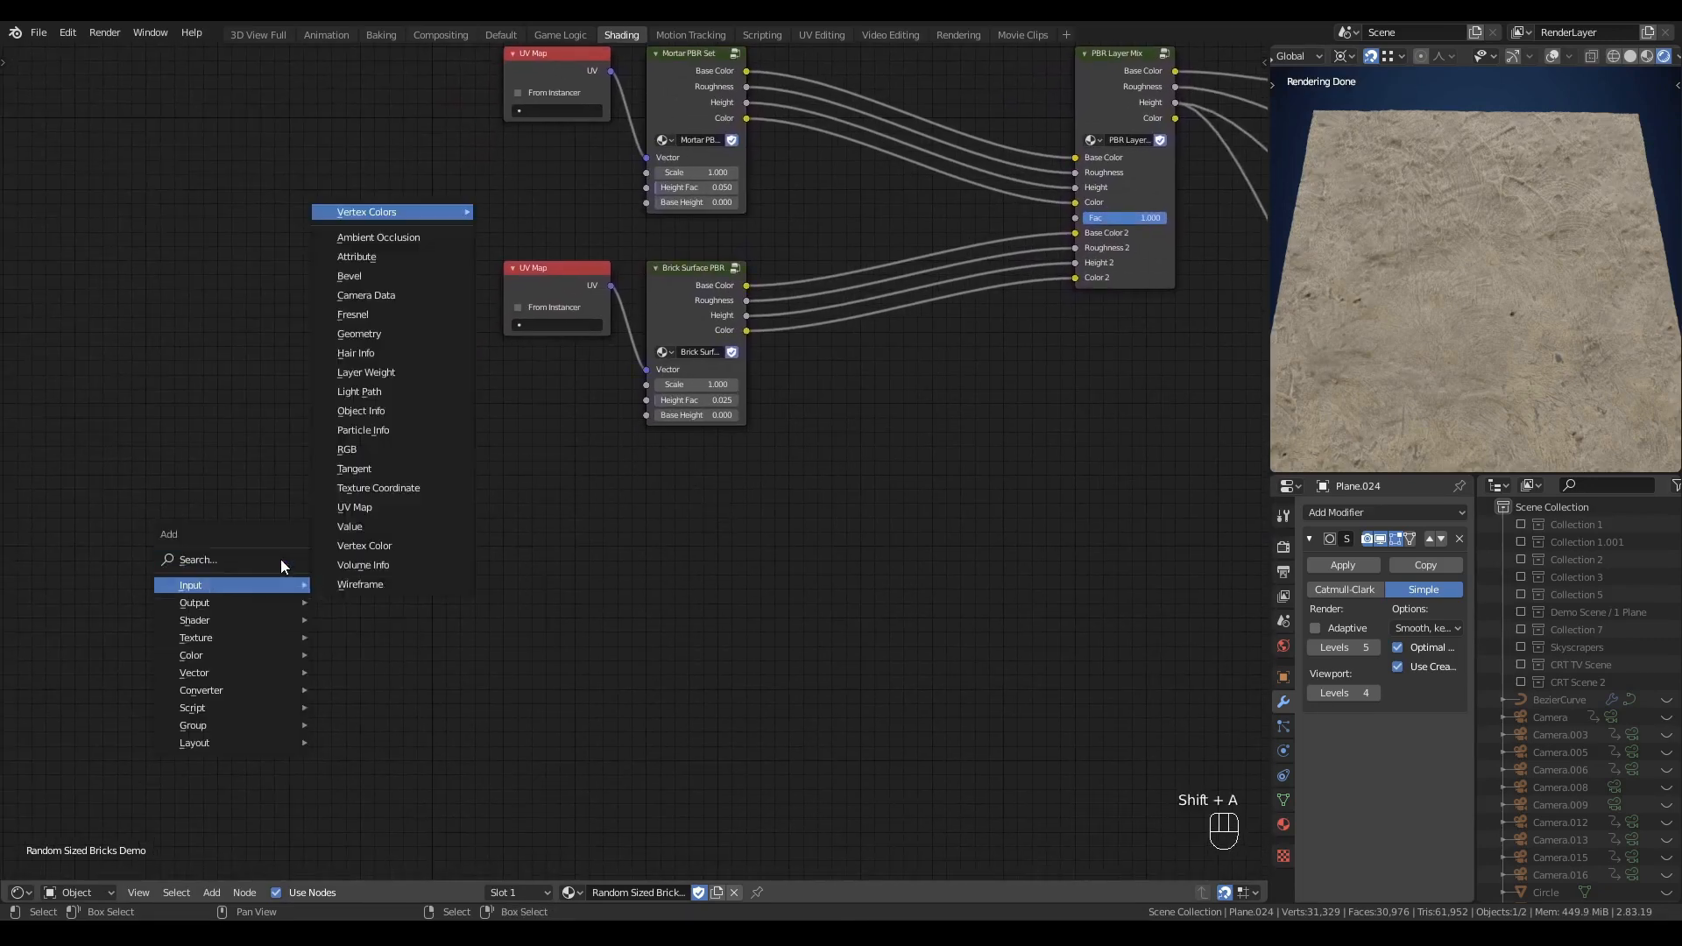
pyautogui.click(359, 512)
pyautogui.click(152, 547)
# - Add a UV Grid node group directly to the right of the new UV Map node
pyautogui.hotkey('shift', 'a')
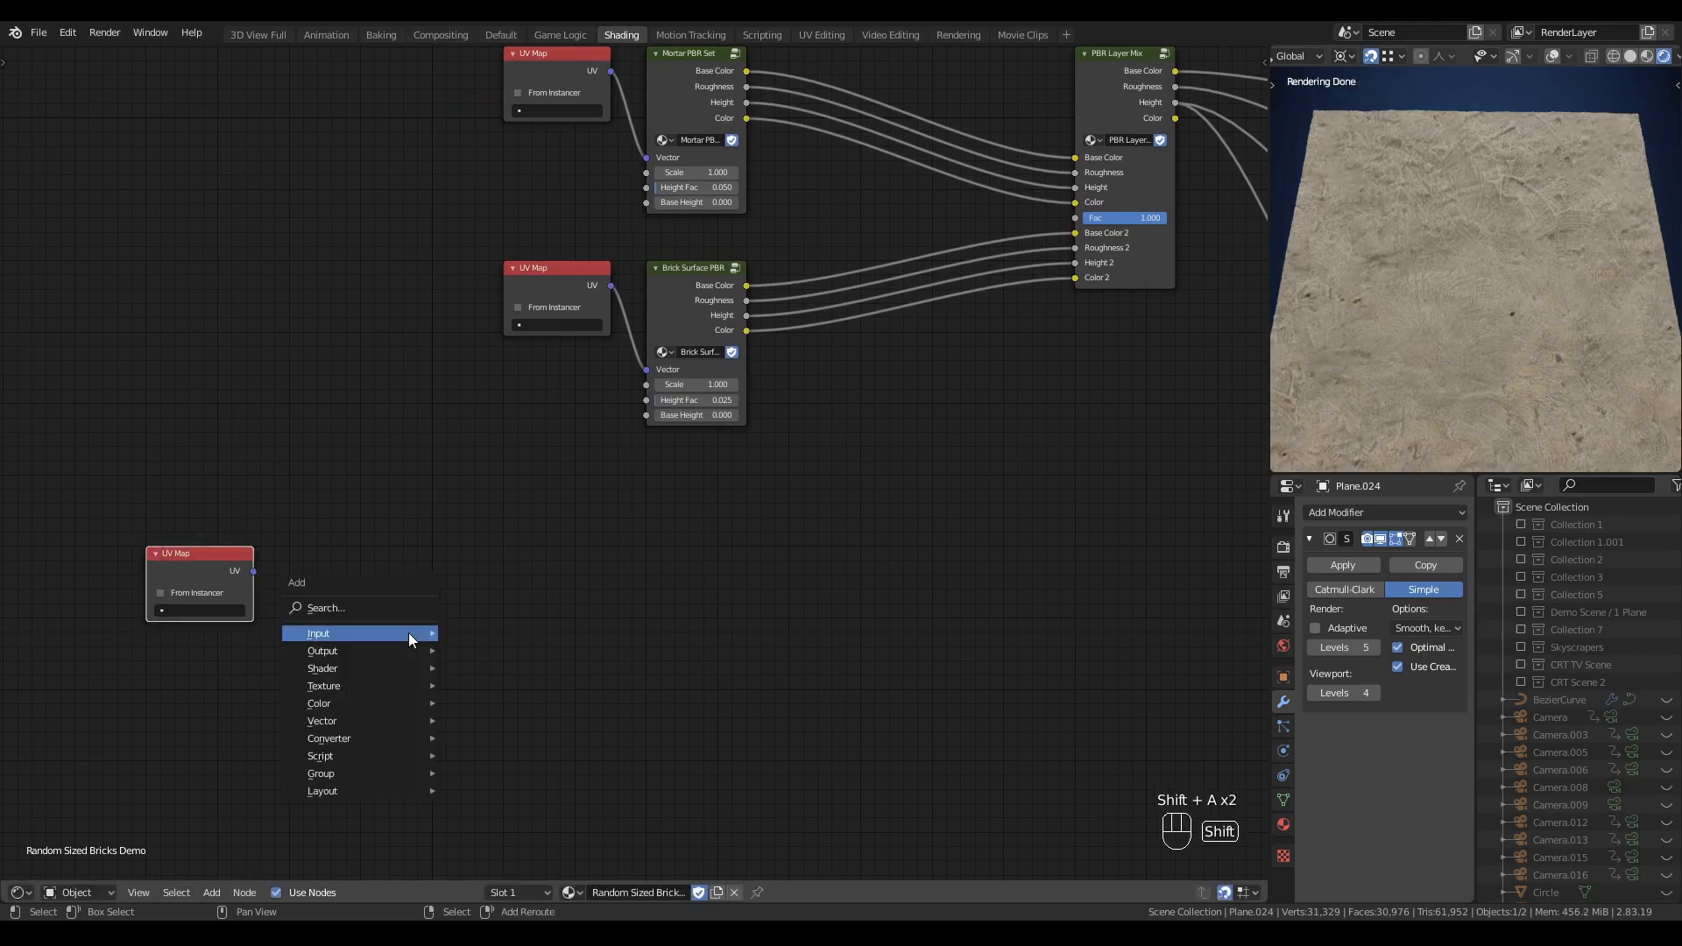
pyautogui.click(408, 633)
pyautogui.write('uv grid')
pyautogui.press('Return')
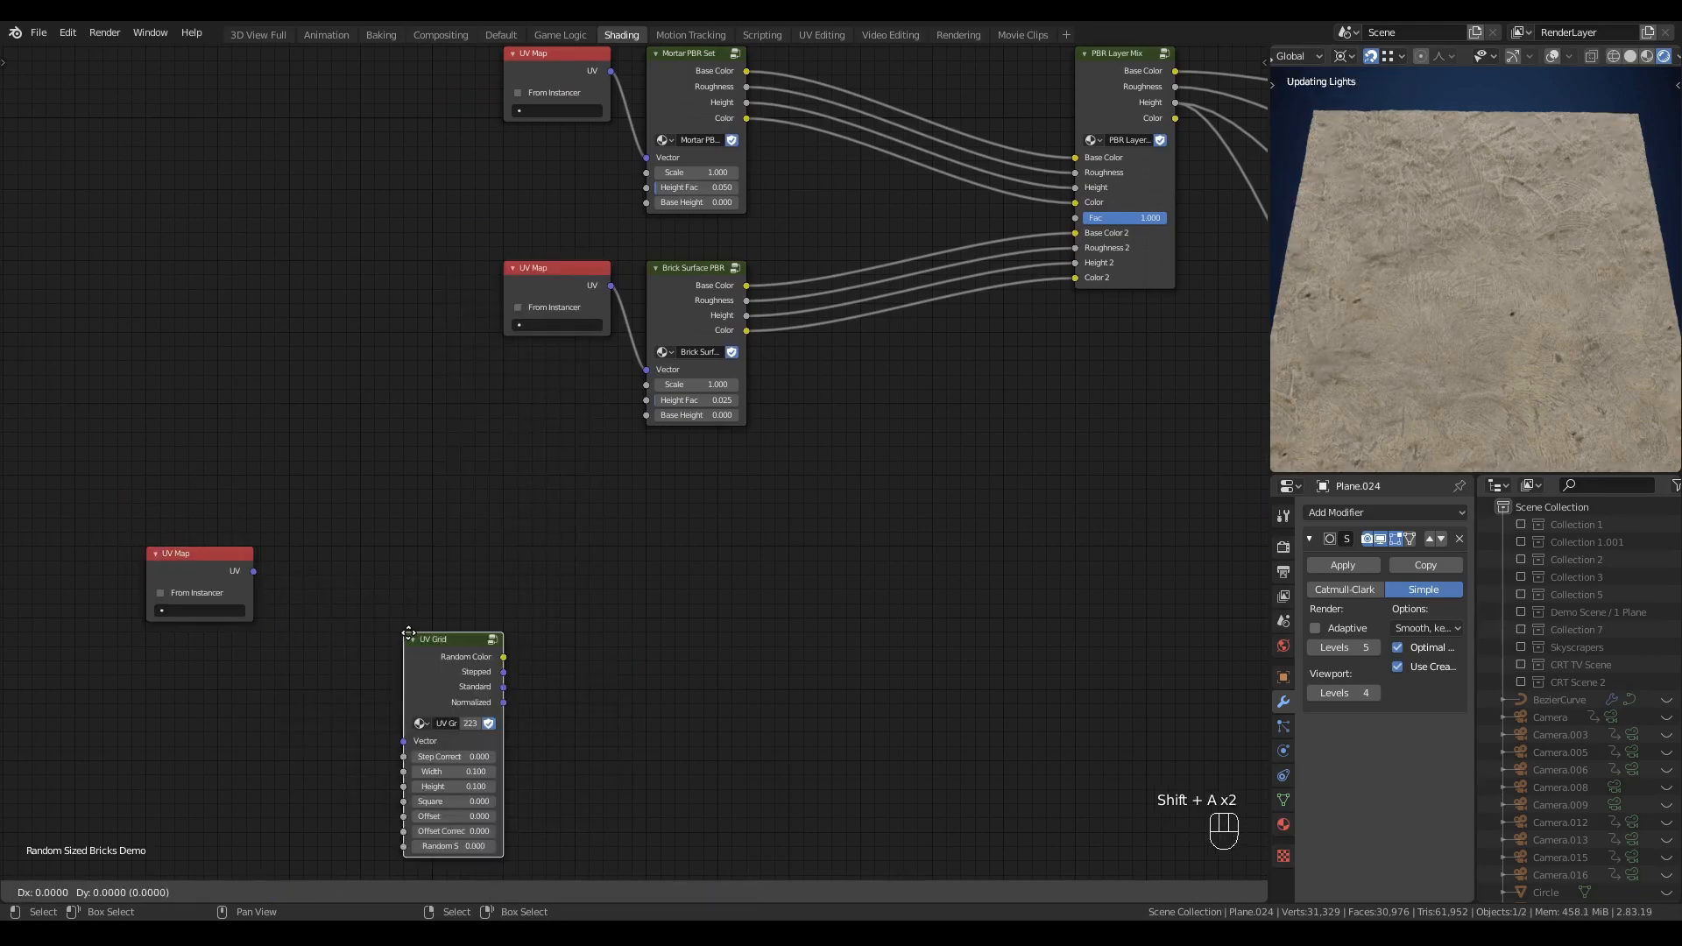
pyautogui.click(295, 549)
# - Add a UV Brick group beside UV Grid, linking the UV Map to UV Grid's Vector and UV Grid's Standard output to UV Brick's Vector
pyautogui.hotkey('shift', 'a')
pyautogui.click(529, 627)
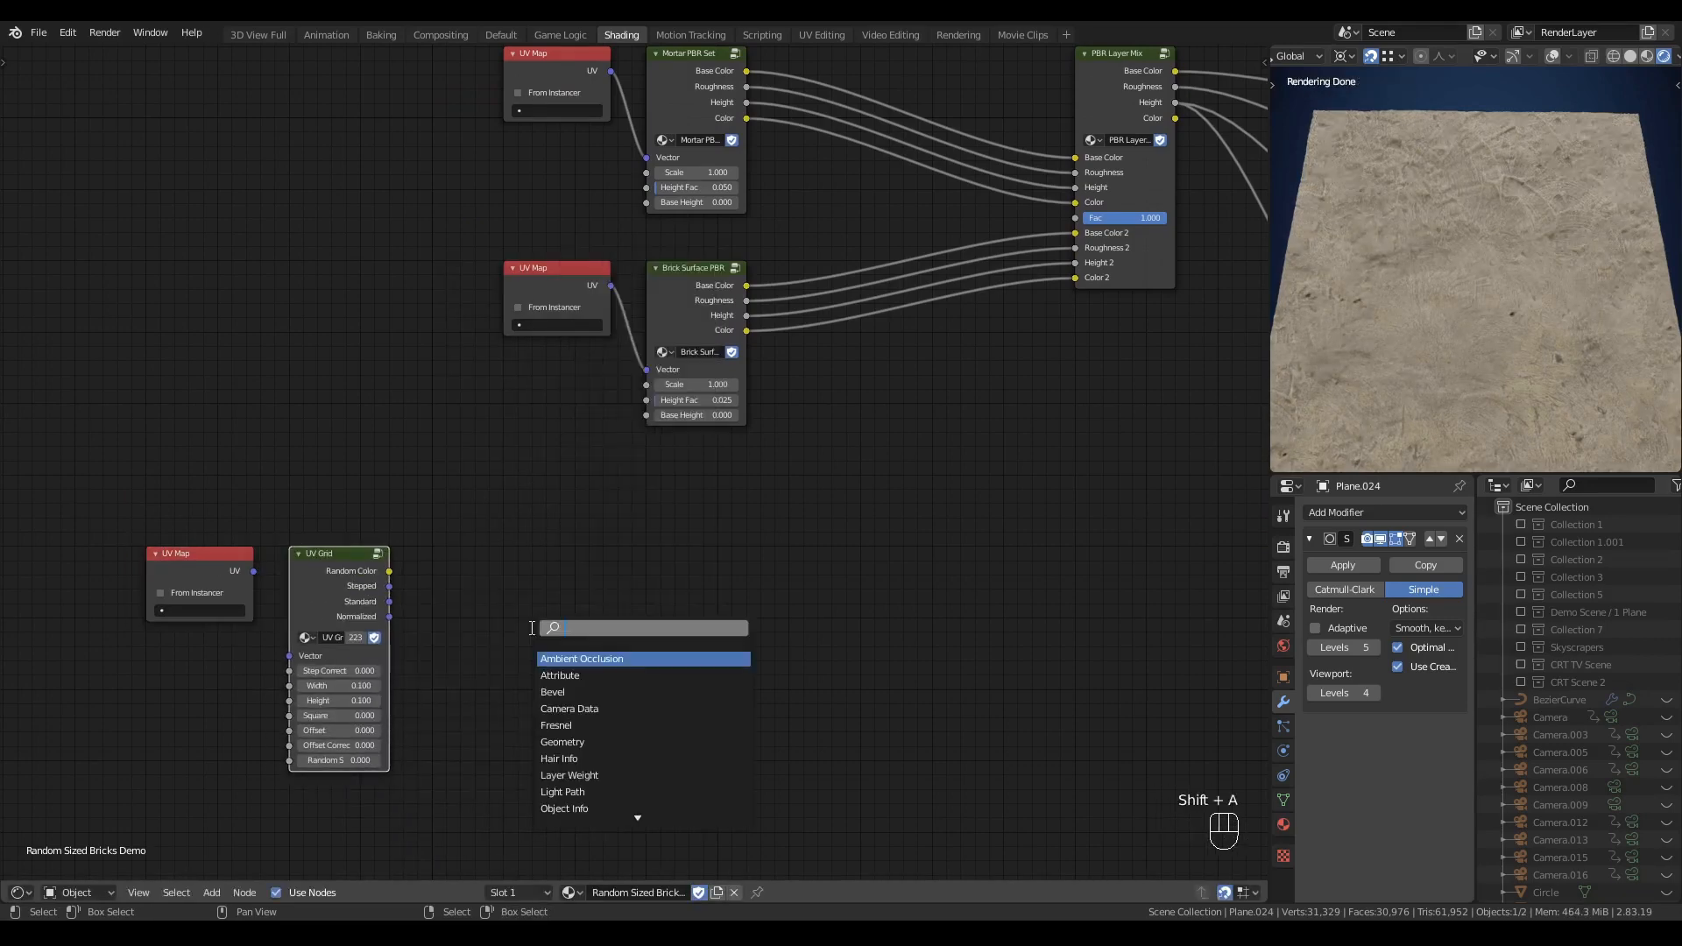
pyautogui.write('bri')
pyautogui.press('Down')
pyautogui.press('Down')
pyautogui.press('Down')
pyautogui.press('Down')
pyautogui.press('Down')
pyautogui.press('Down')
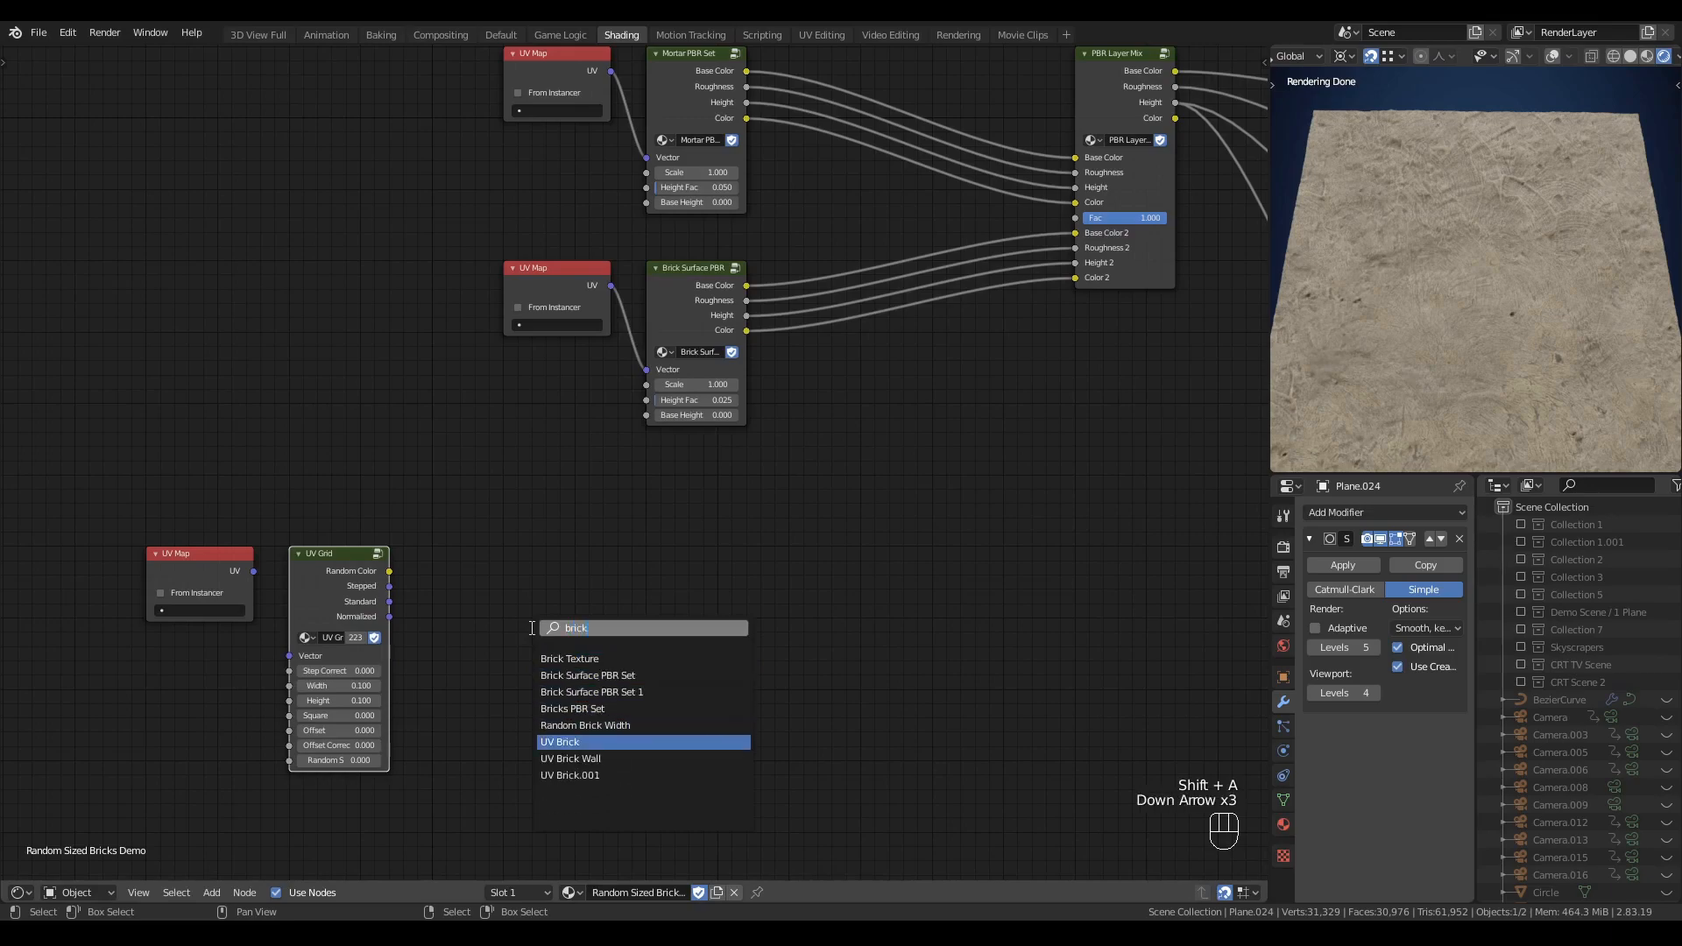
pyautogui.press('Return')
pyautogui.click(430, 543)
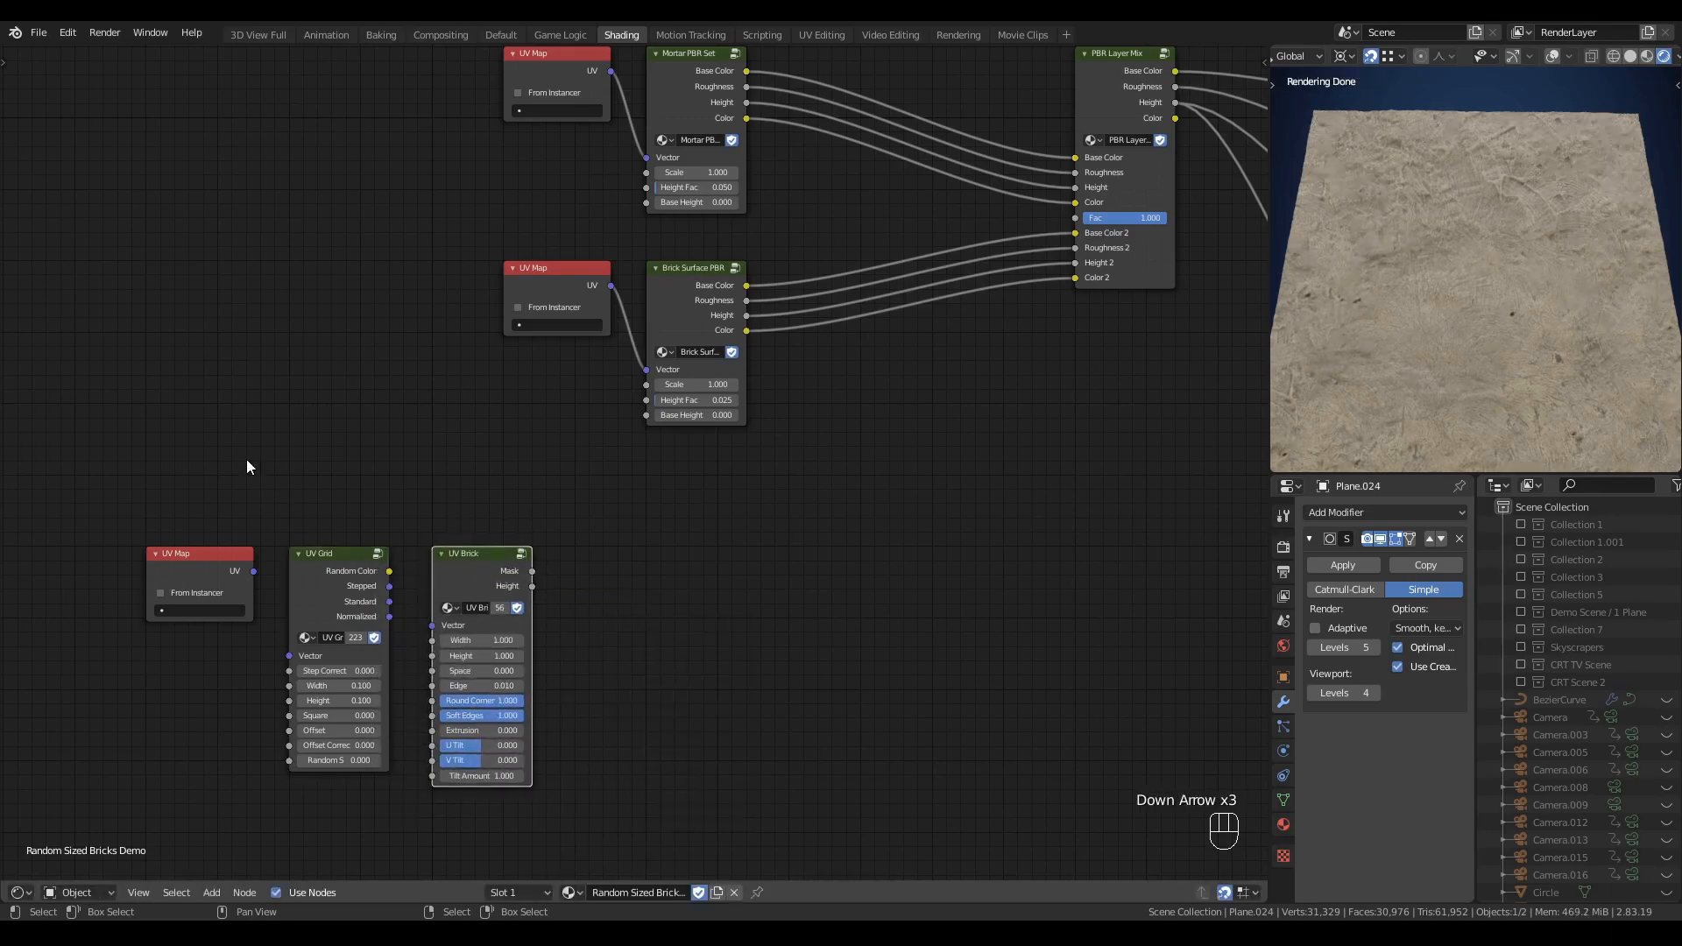
pyautogui.keyDown('alt'); pyautogui.moveTo(219, 555); pyautogui.dragTo(340, 601, button='right'); pyautogui.keyUp('alt')
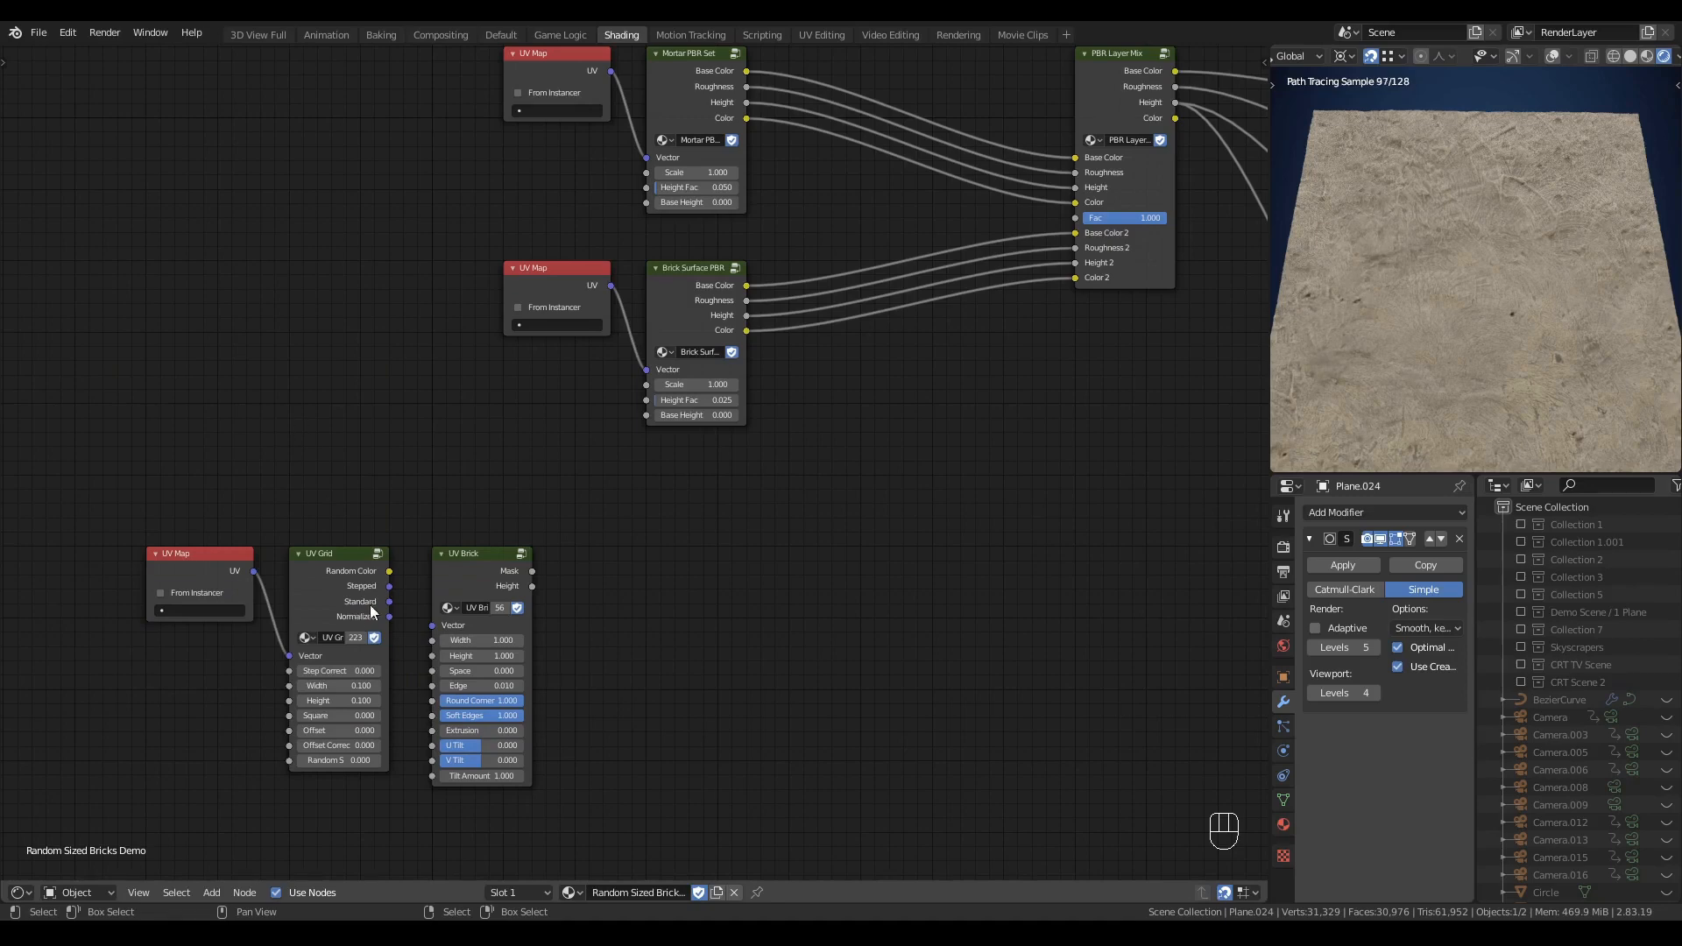
pyautogui.moveTo(388, 601); pyautogui.dragTo(432, 632)
# - Add a Value node below the new UV Map node and place a duplicate of it underneath
pyautogui.press('q')
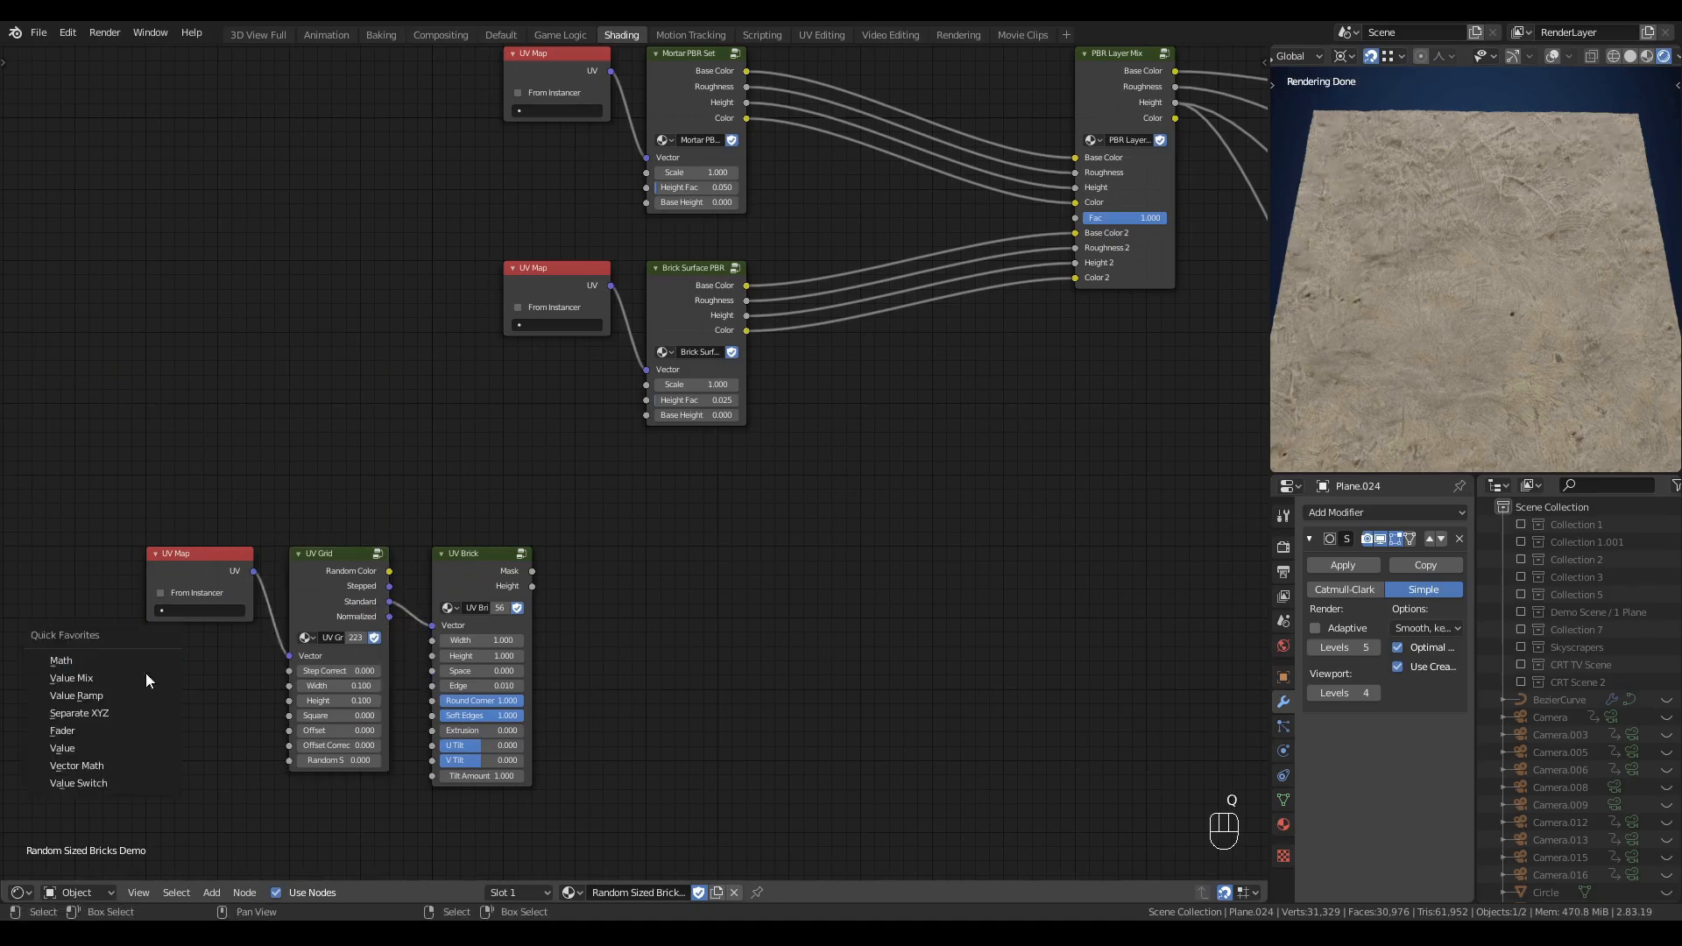
pyautogui.click(129, 739)
pyautogui.click(139, 625)
pyautogui.hotkey('shift', 'd')
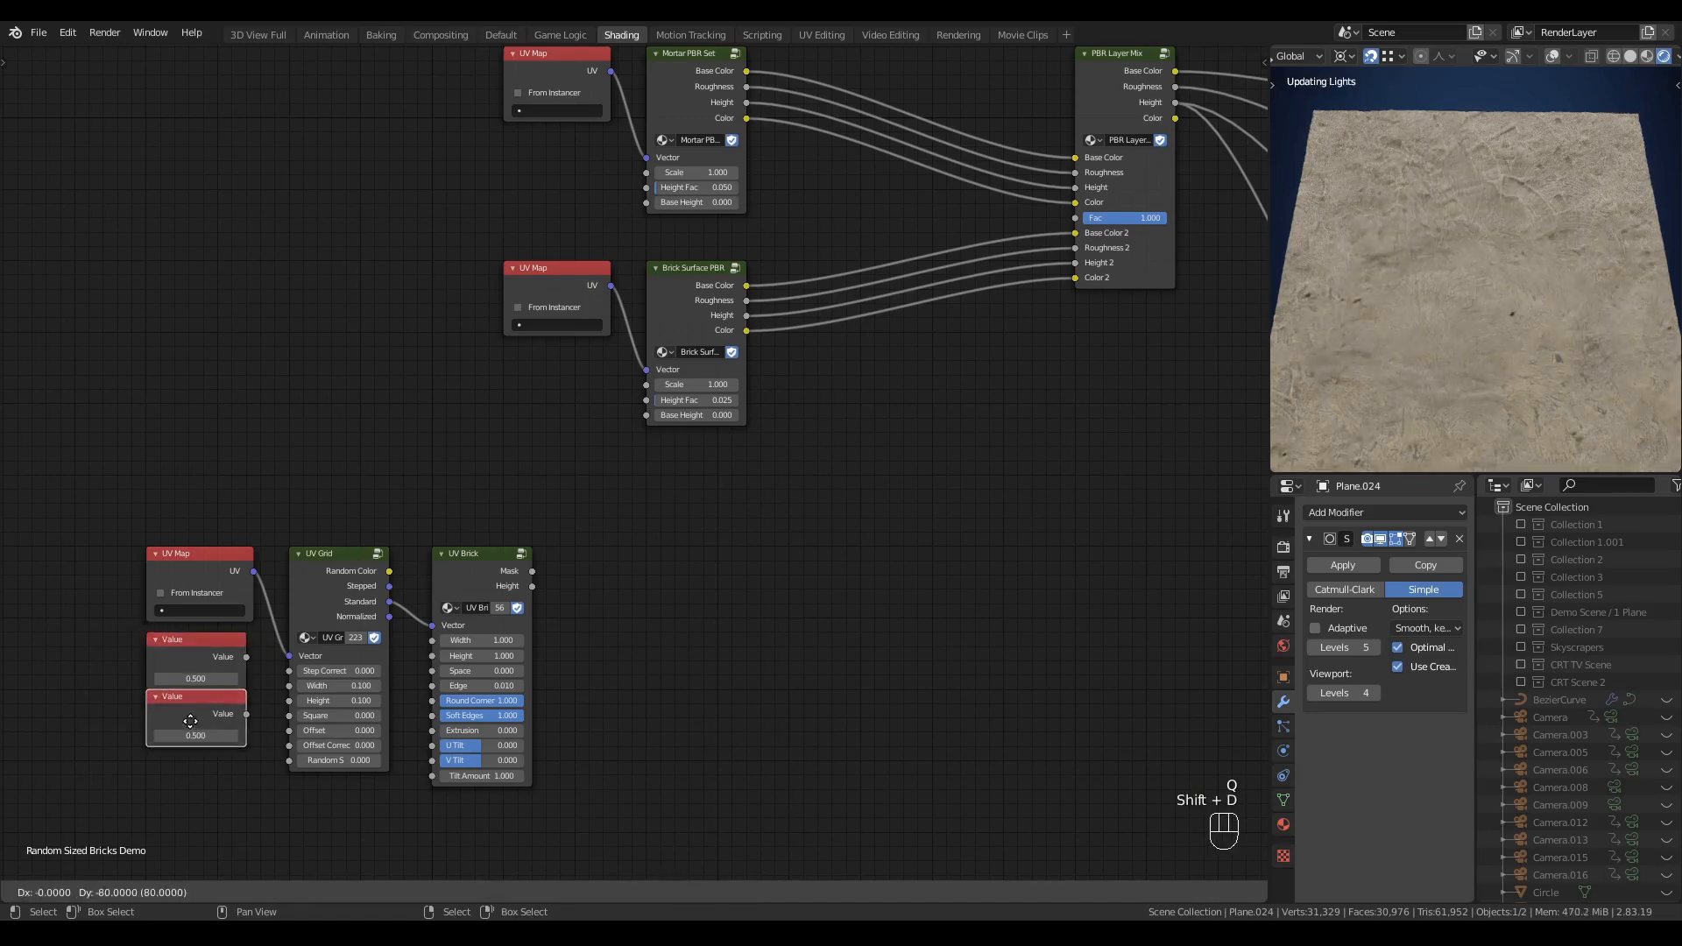
pyautogui.click(191, 712)
pyautogui.moveTo(191, 708); pyautogui.dragTo(192, 717)
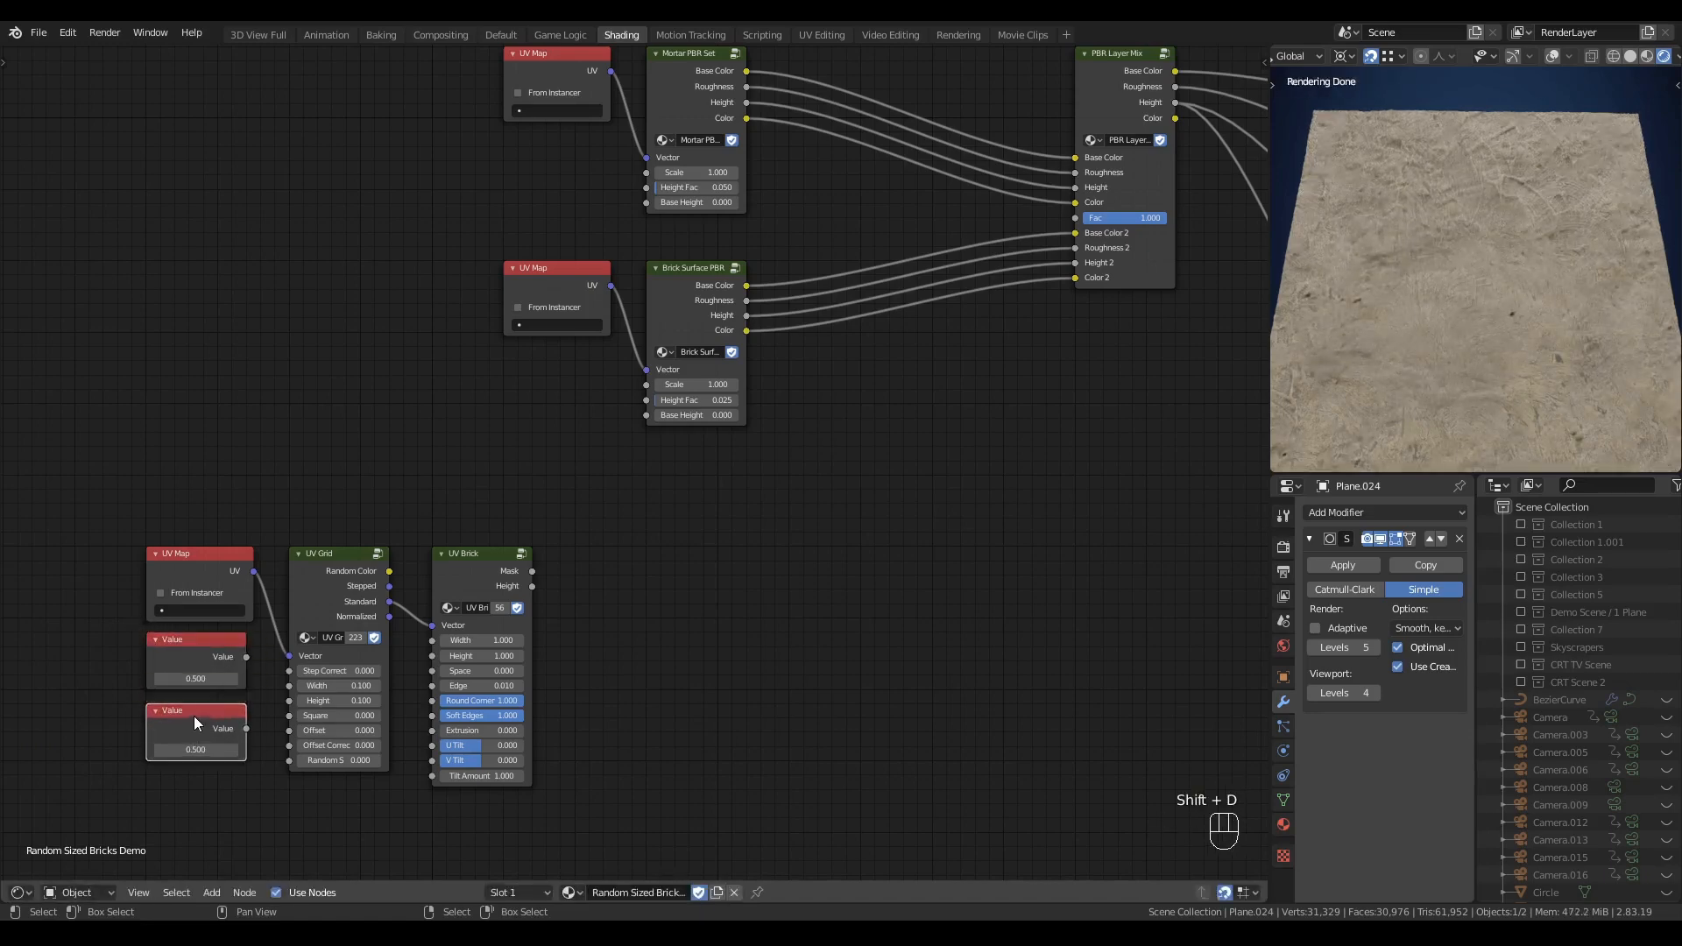
# - Set the upper Value node to 0.225 and the lower one to 0.075
pyautogui.click(175, 674)
pyautogui.write('.225')
pyautogui.press('Return')
pyautogui.click(196, 750)
pyautogui.write('075')
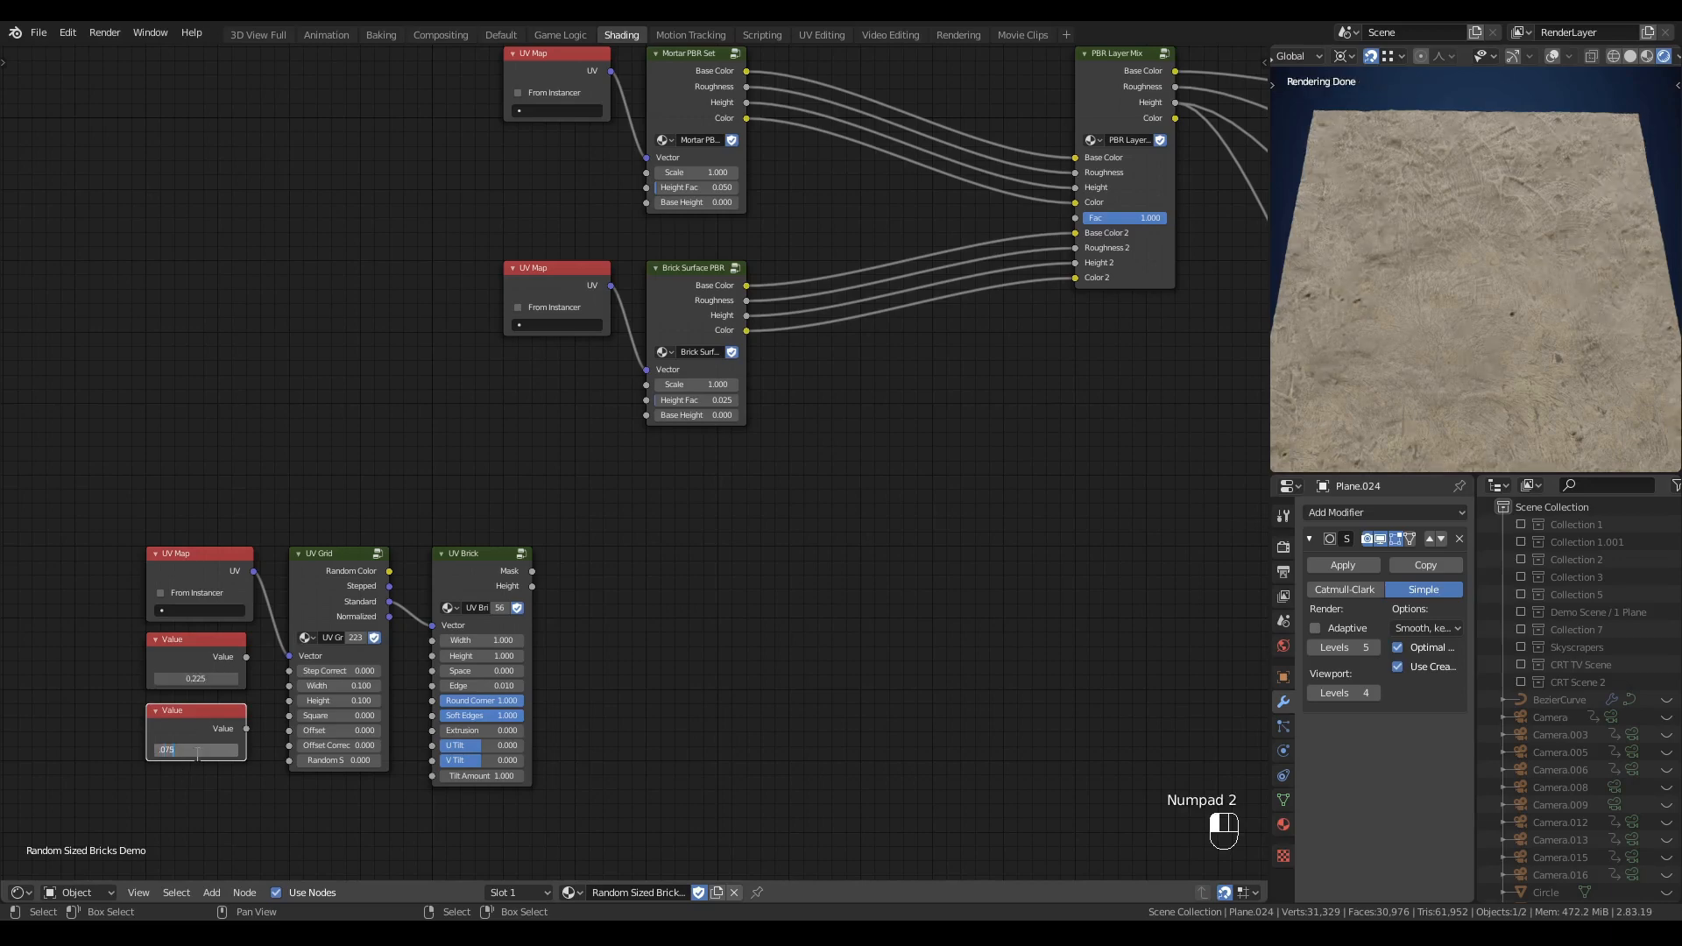
pyautogui.press('Return')
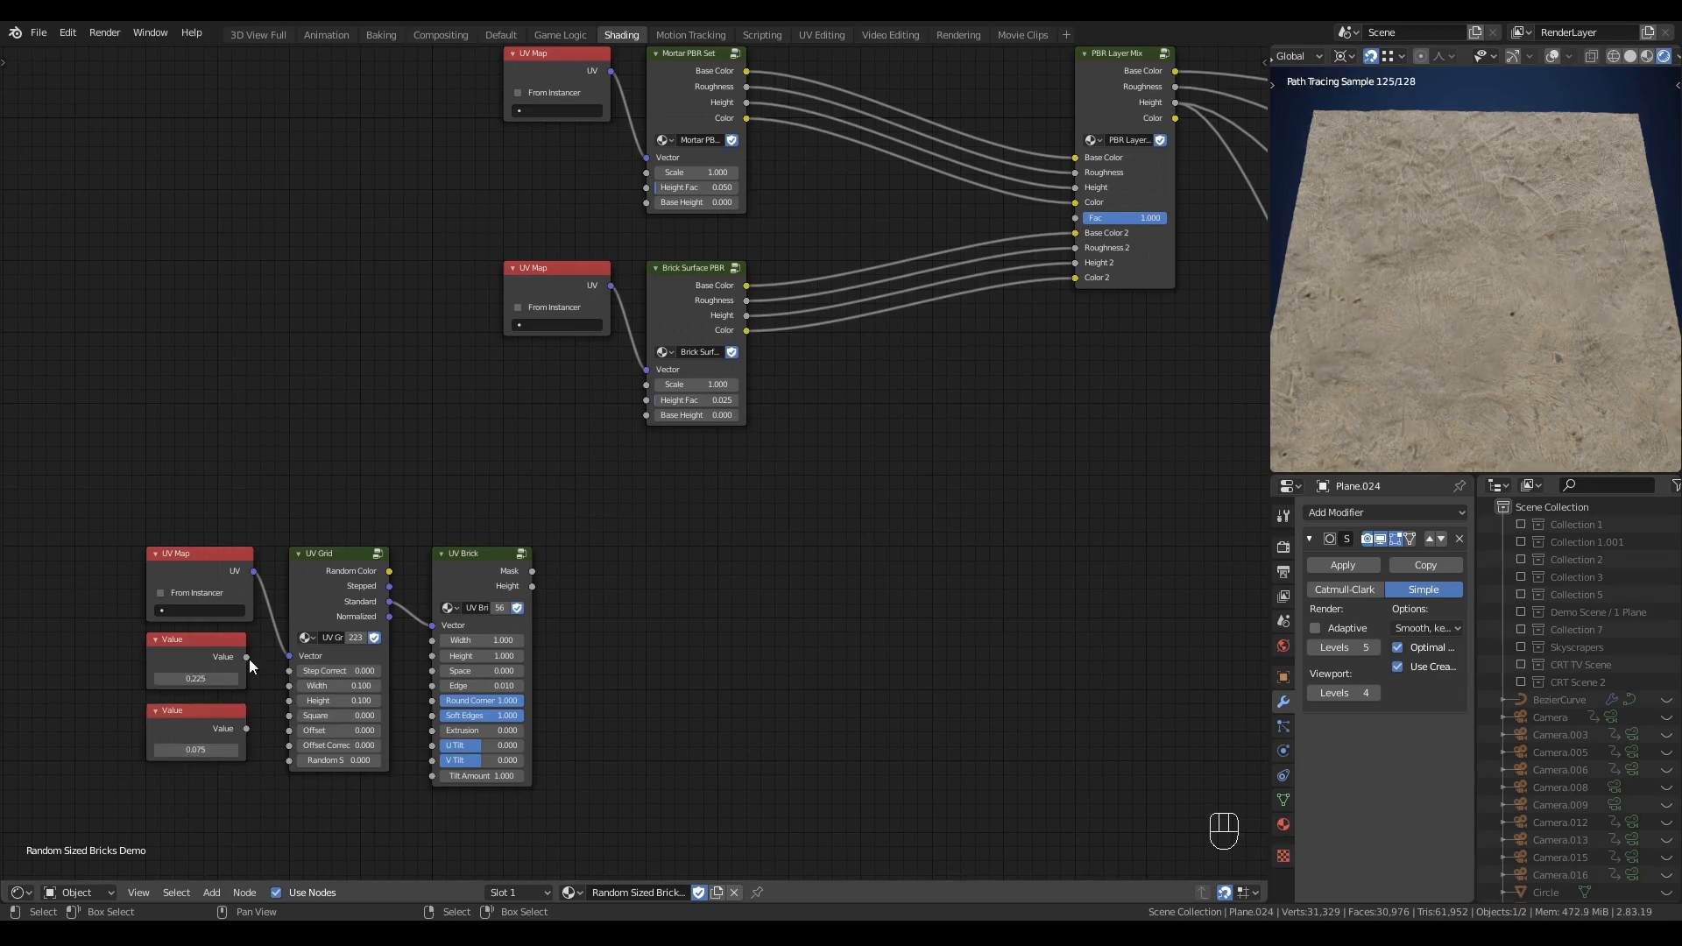
# - Link the upper and lower Values to Width and Height on UV Grid and UV Brick, and UV Brick's Height to Brick Surface's Base Height
pyautogui.moveTo(246, 657); pyautogui.dragTo(433, 640)
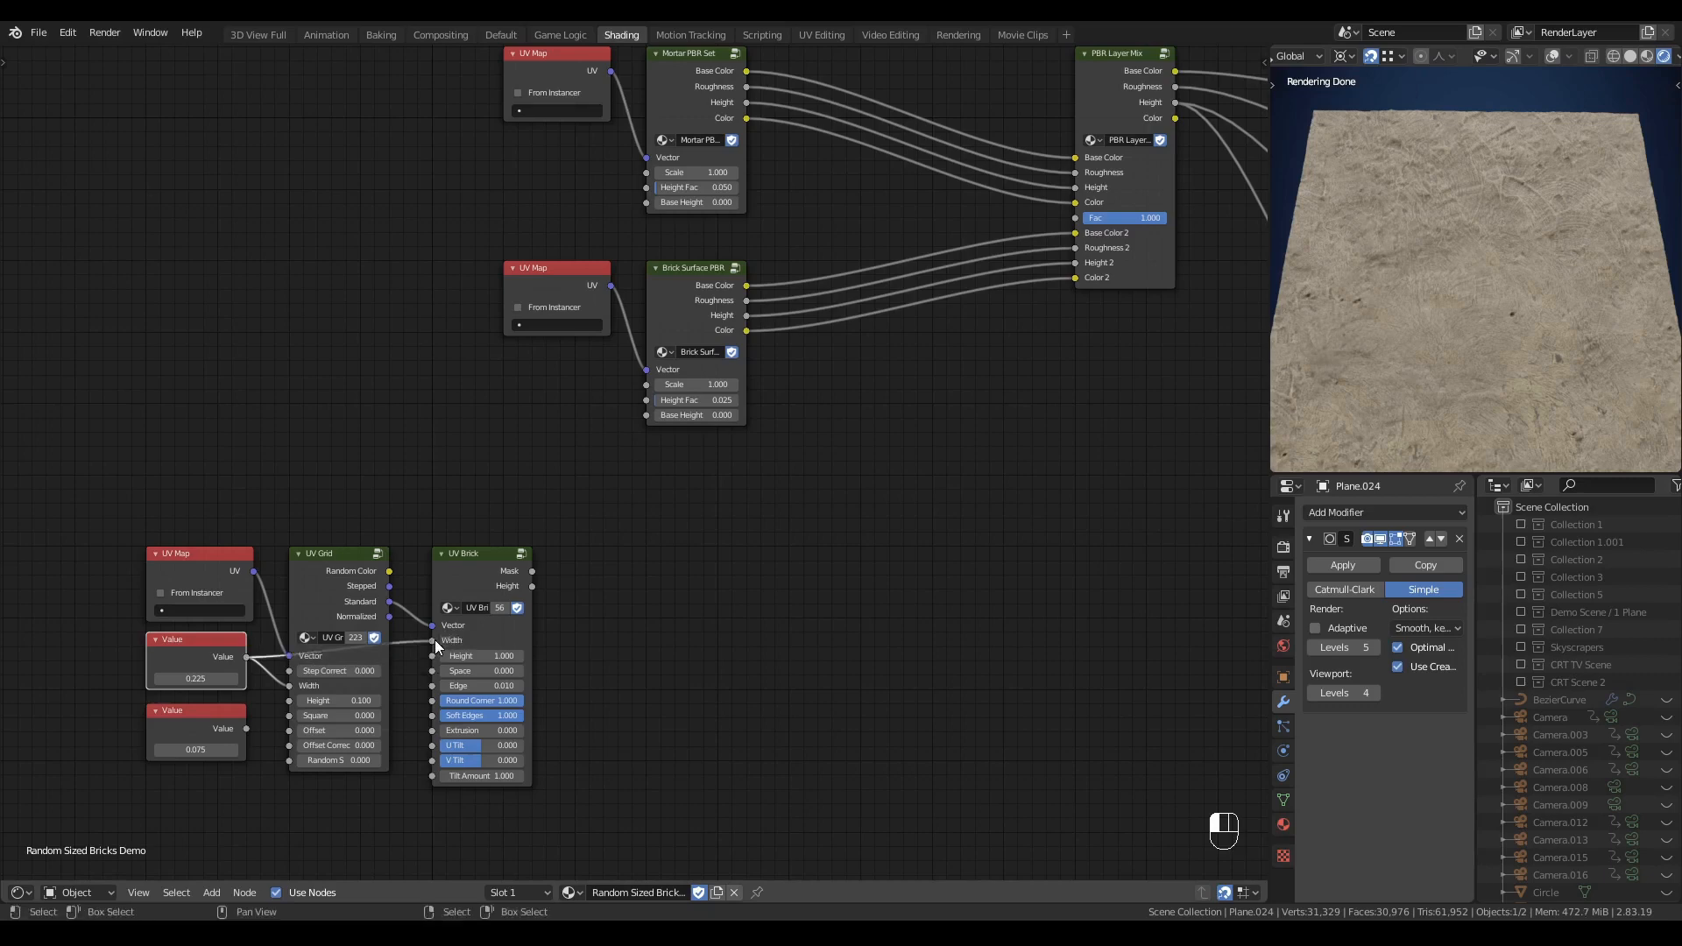
pyautogui.moveTo(247, 728); pyautogui.dragTo(438, 657)
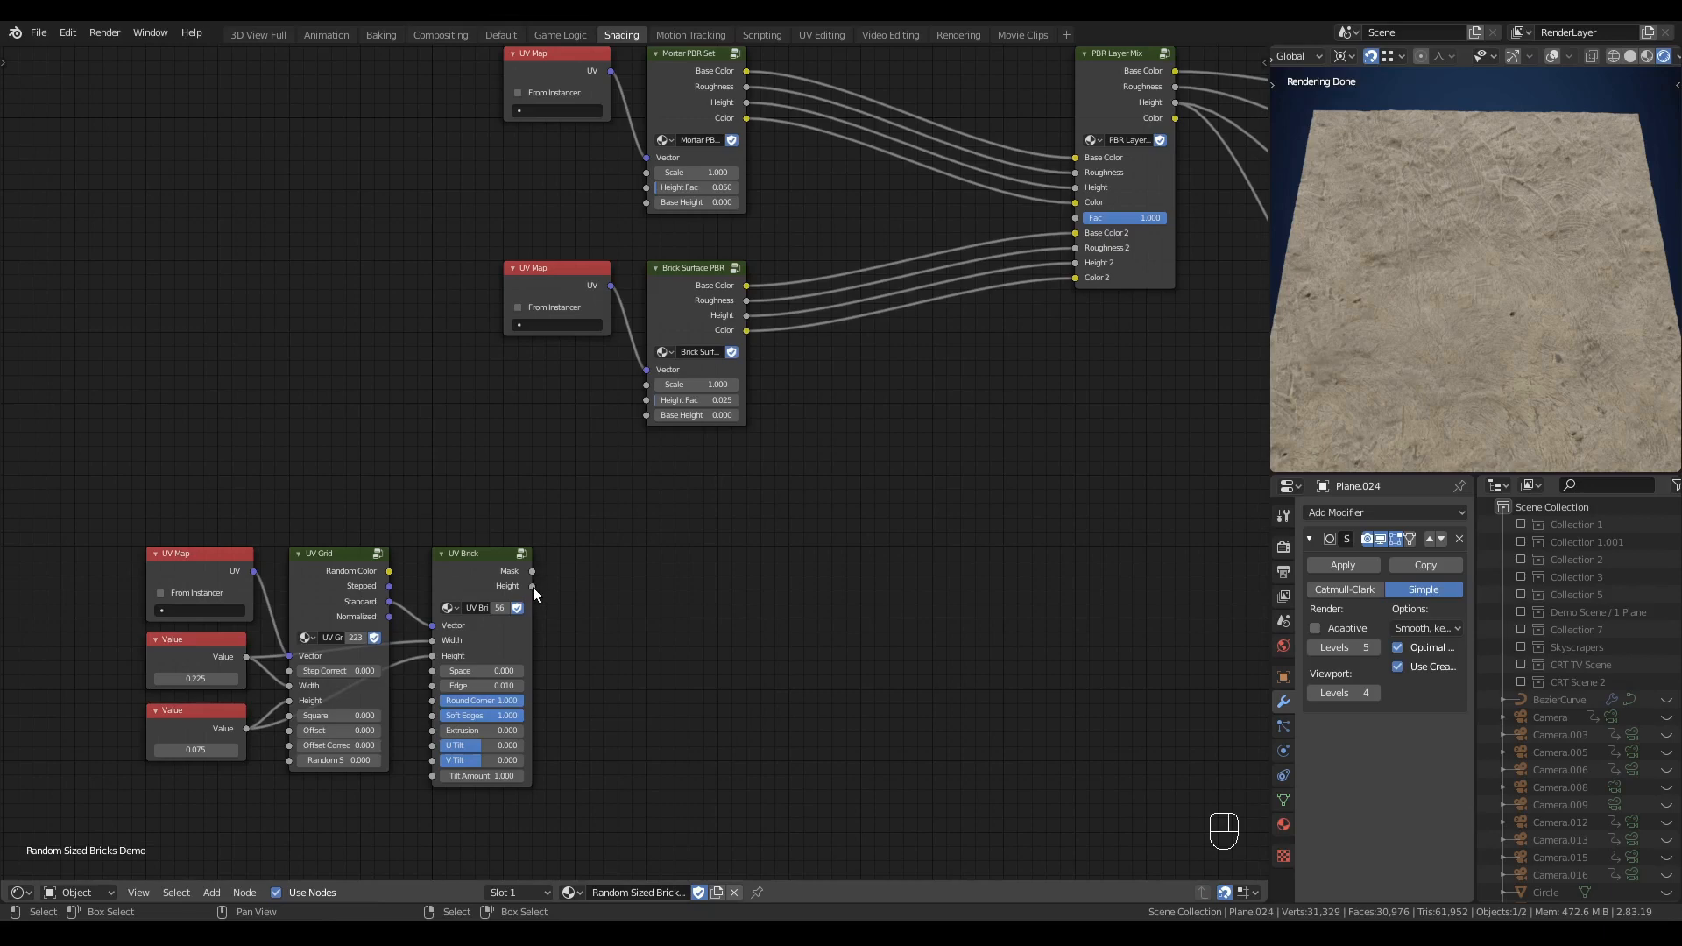
pyautogui.moveTo(533, 587); pyautogui.dragTo(643, 419)
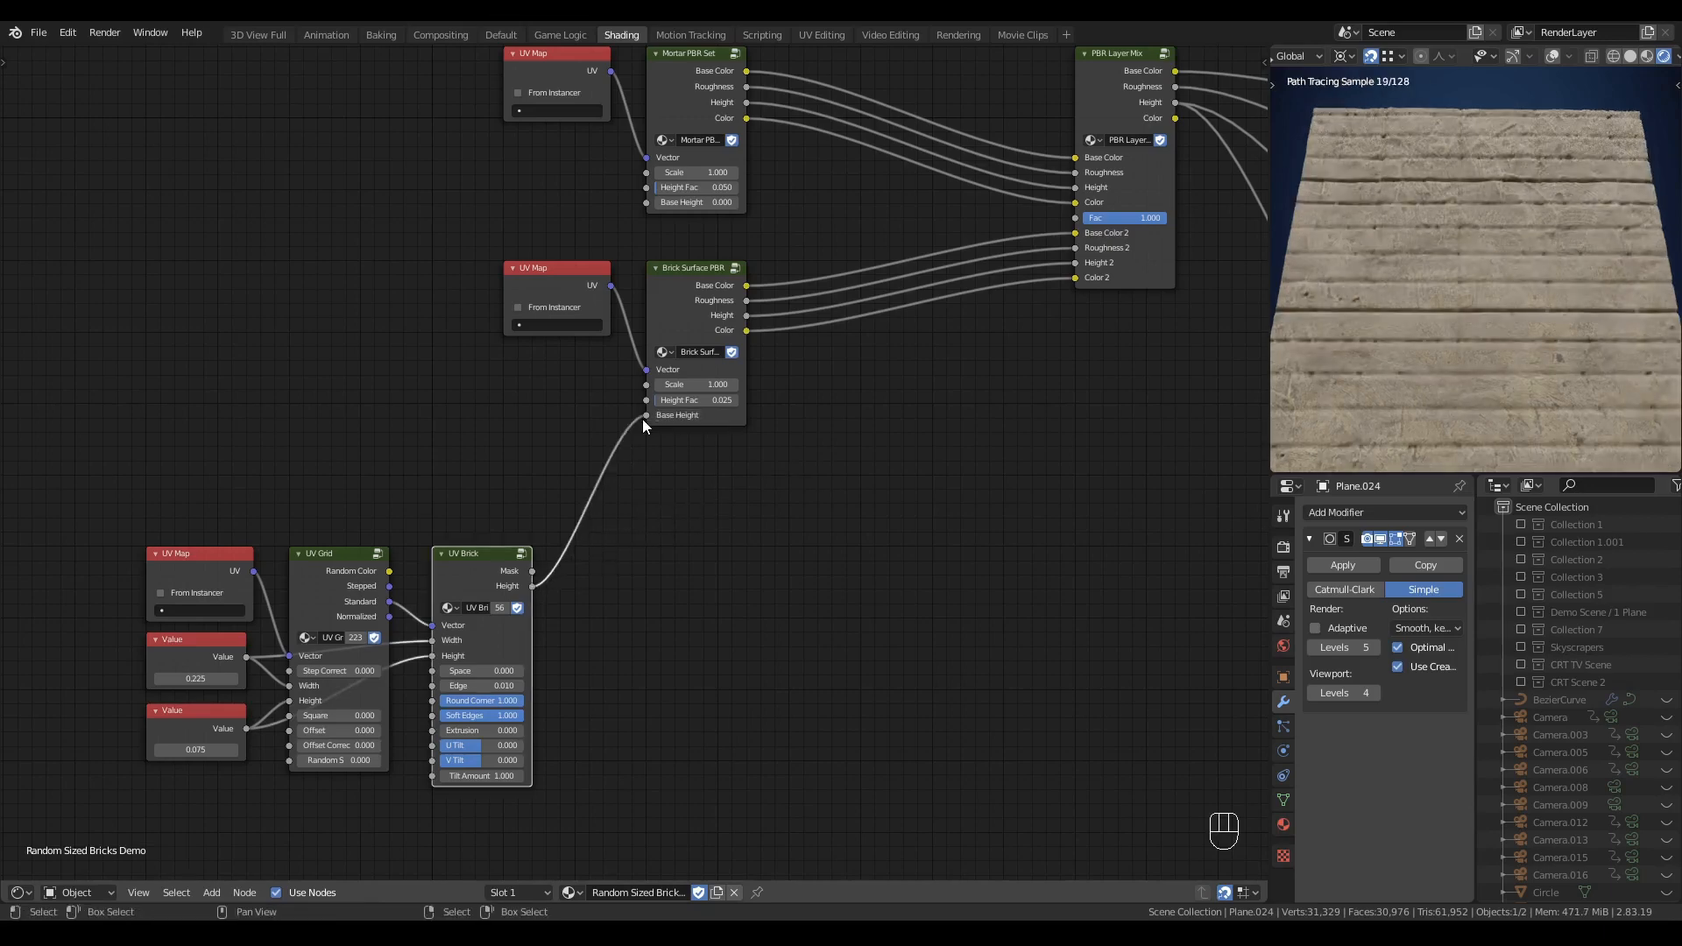
# - Set UV Grid's Offset to 0.5 and UV Brick's Space to 0.005
pyautogui.click(334, 731)
pyautogui.write('.5')
pyautogui.press('Return')
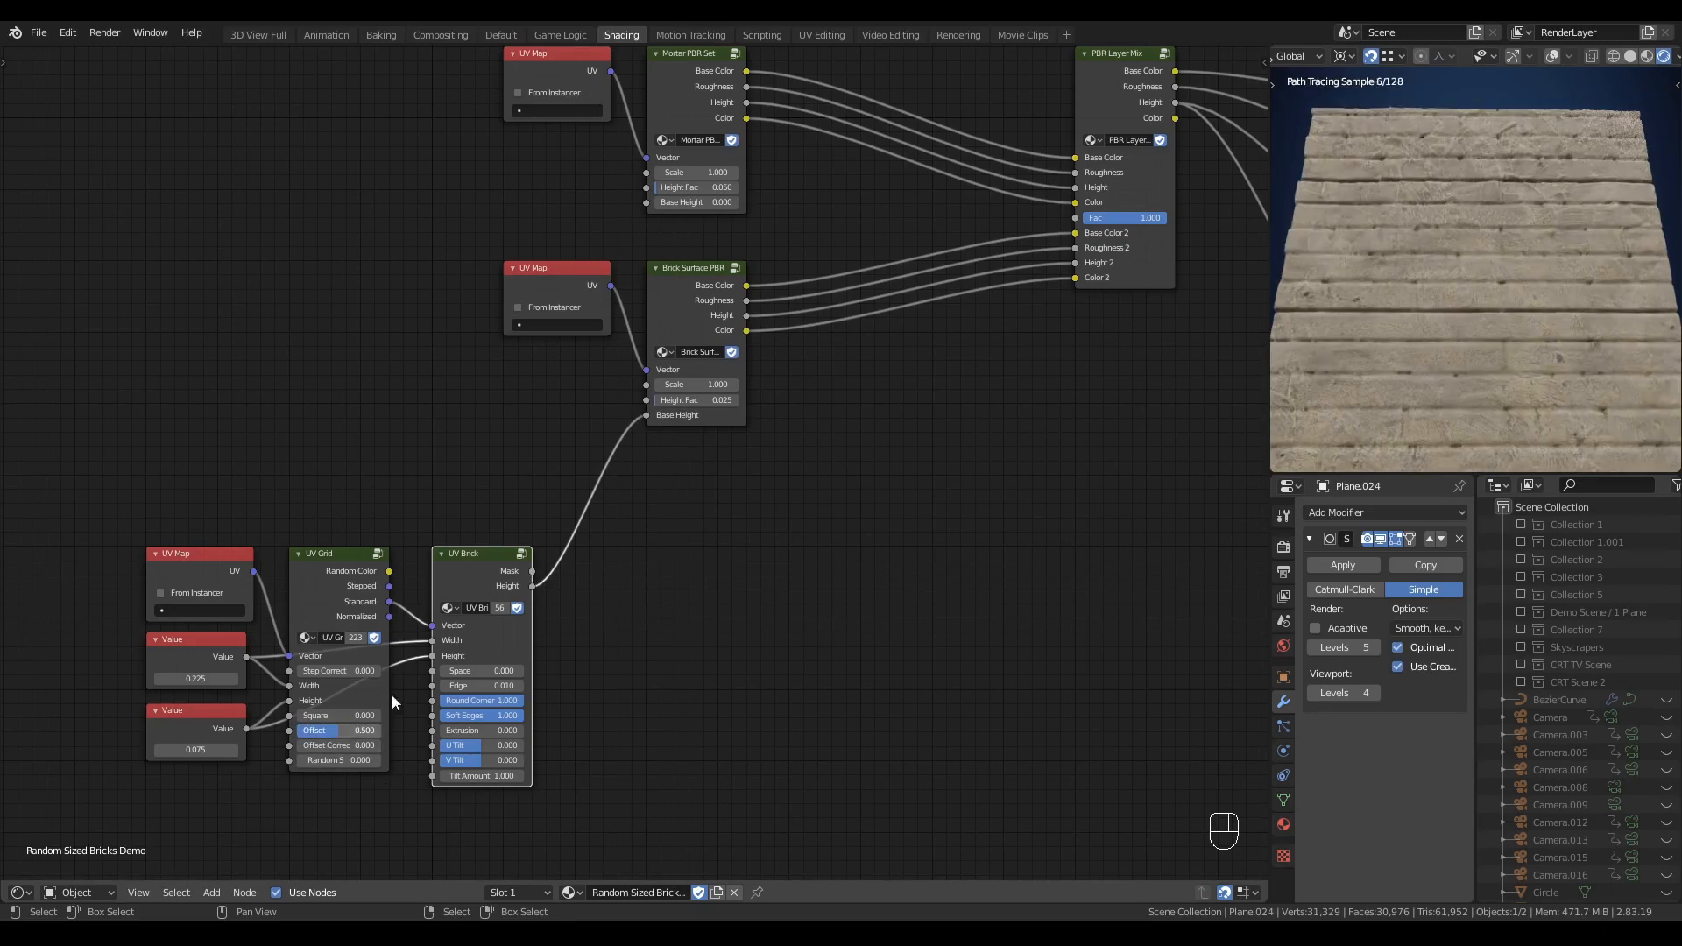
pyautogui.click(477, 672)
pyautogui.write('.')
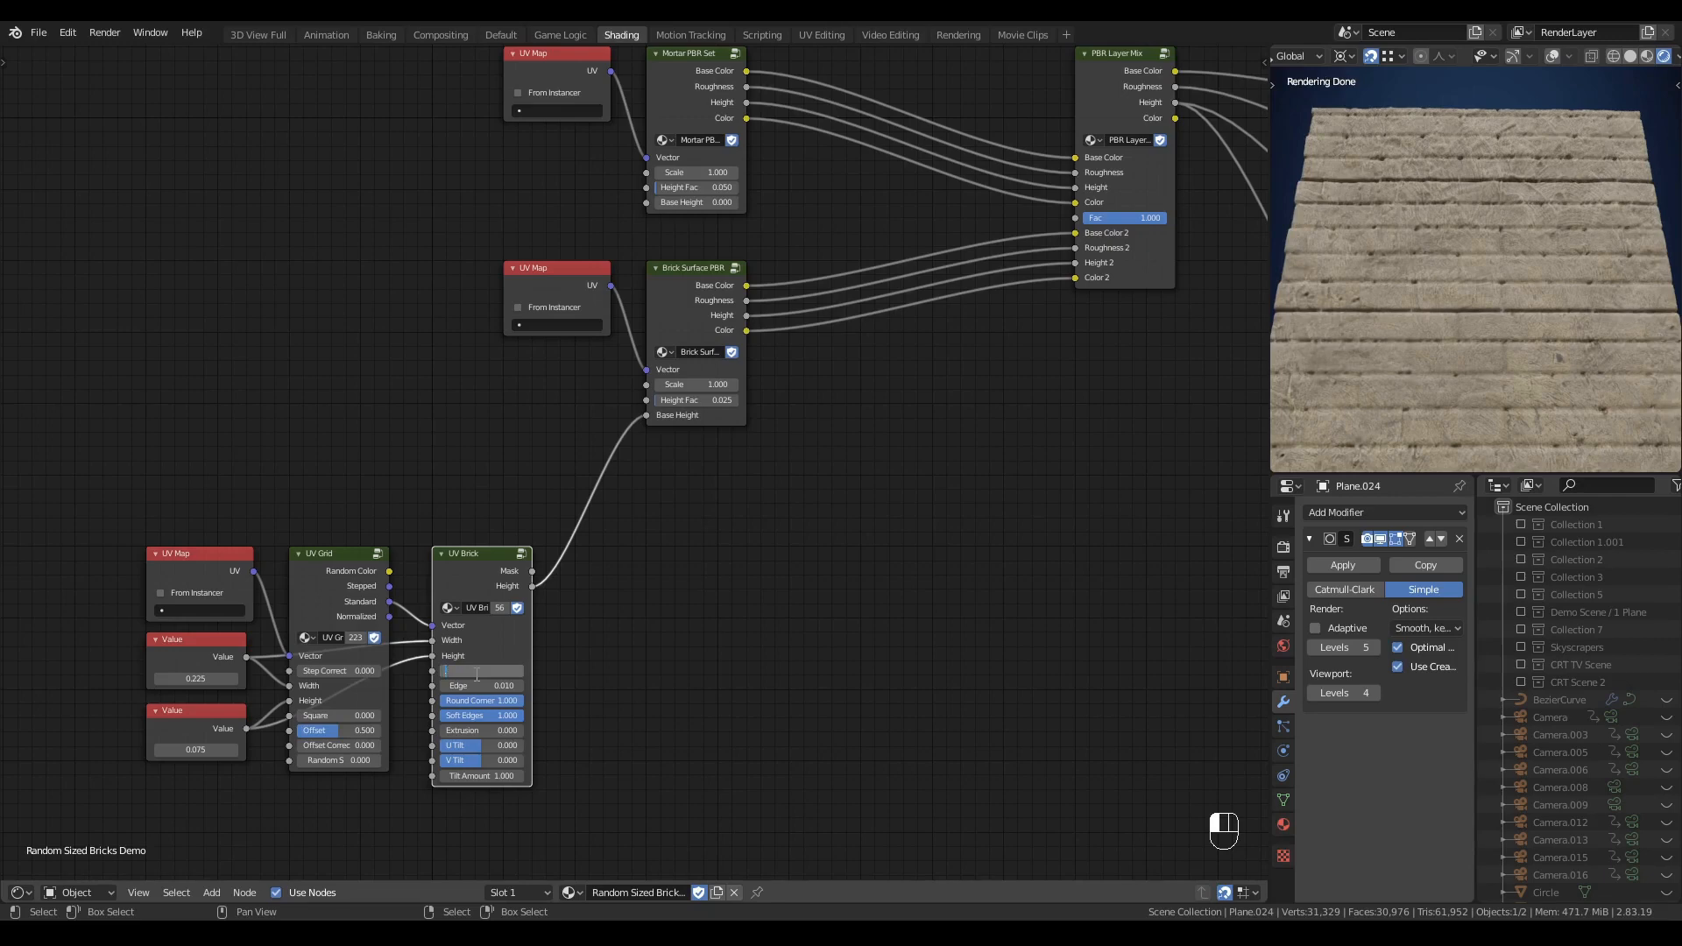
pyautogui.write('005')
pyautogui.press('Return')
# - Add a Less Than Math node, linking Mortar PBR's Height to its Value and Brick Surface PBR's Height to its Threshold
pyautogui.scroll(-1, 788, 519)
pyautogui.moveTo(780, 519); pyautogui.dragTo(710, 531, button='middle')
pyautogui.click(690, 544)
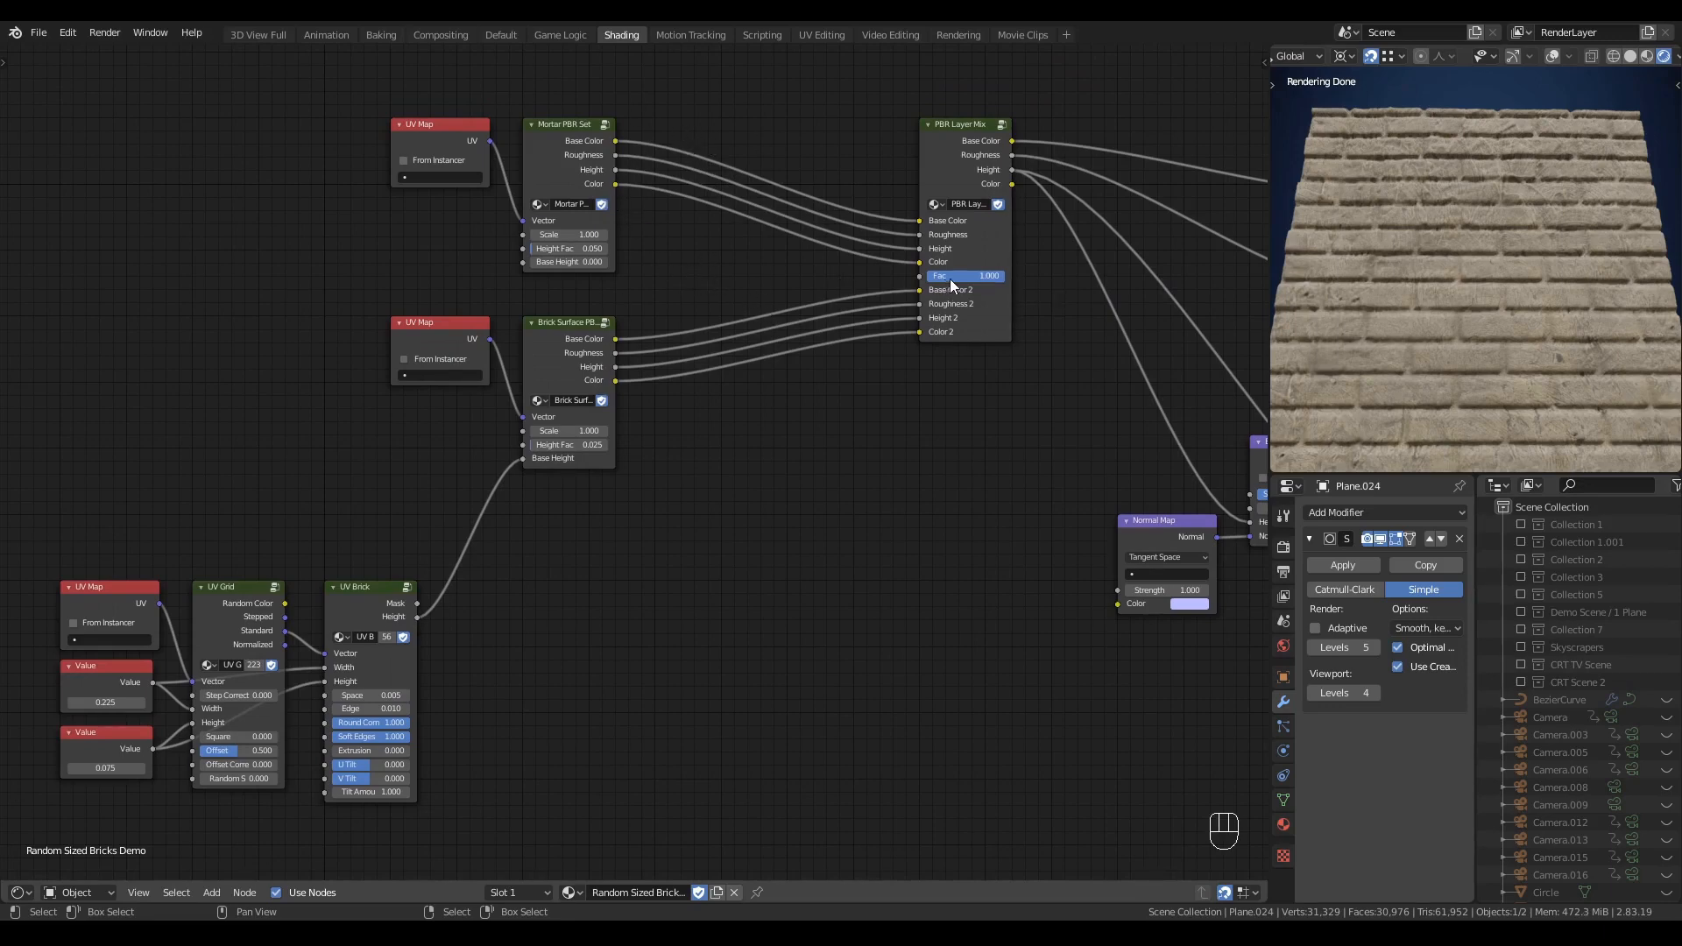
pyautogui.press('q')
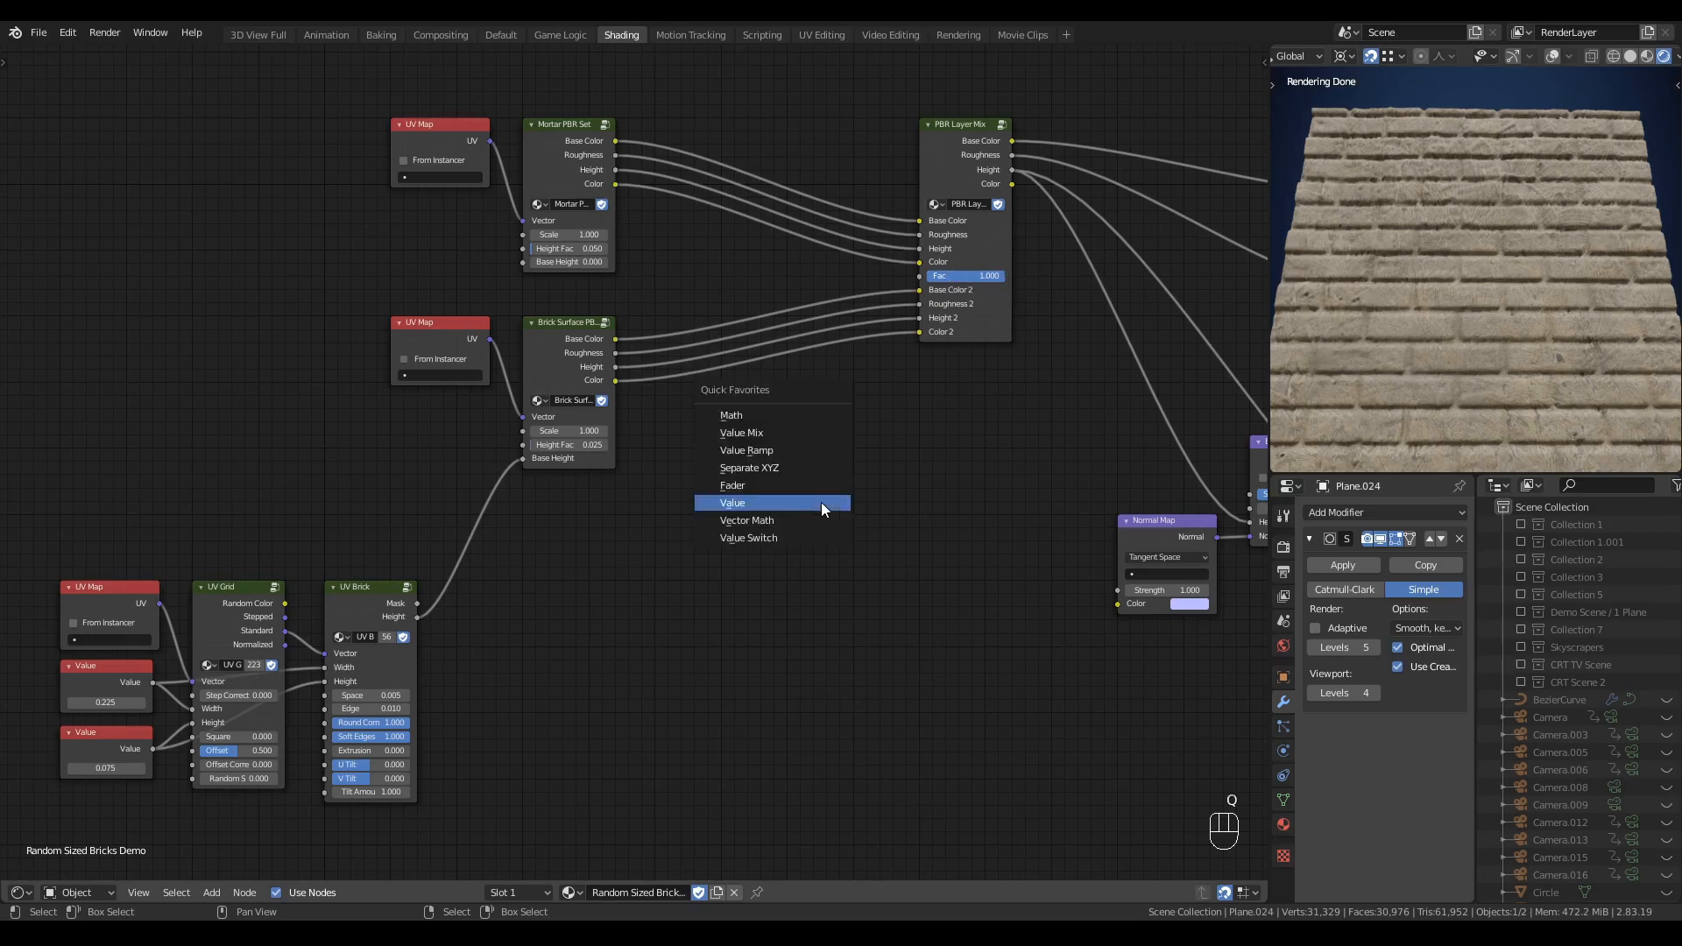
pyautogui.click(789, 416)
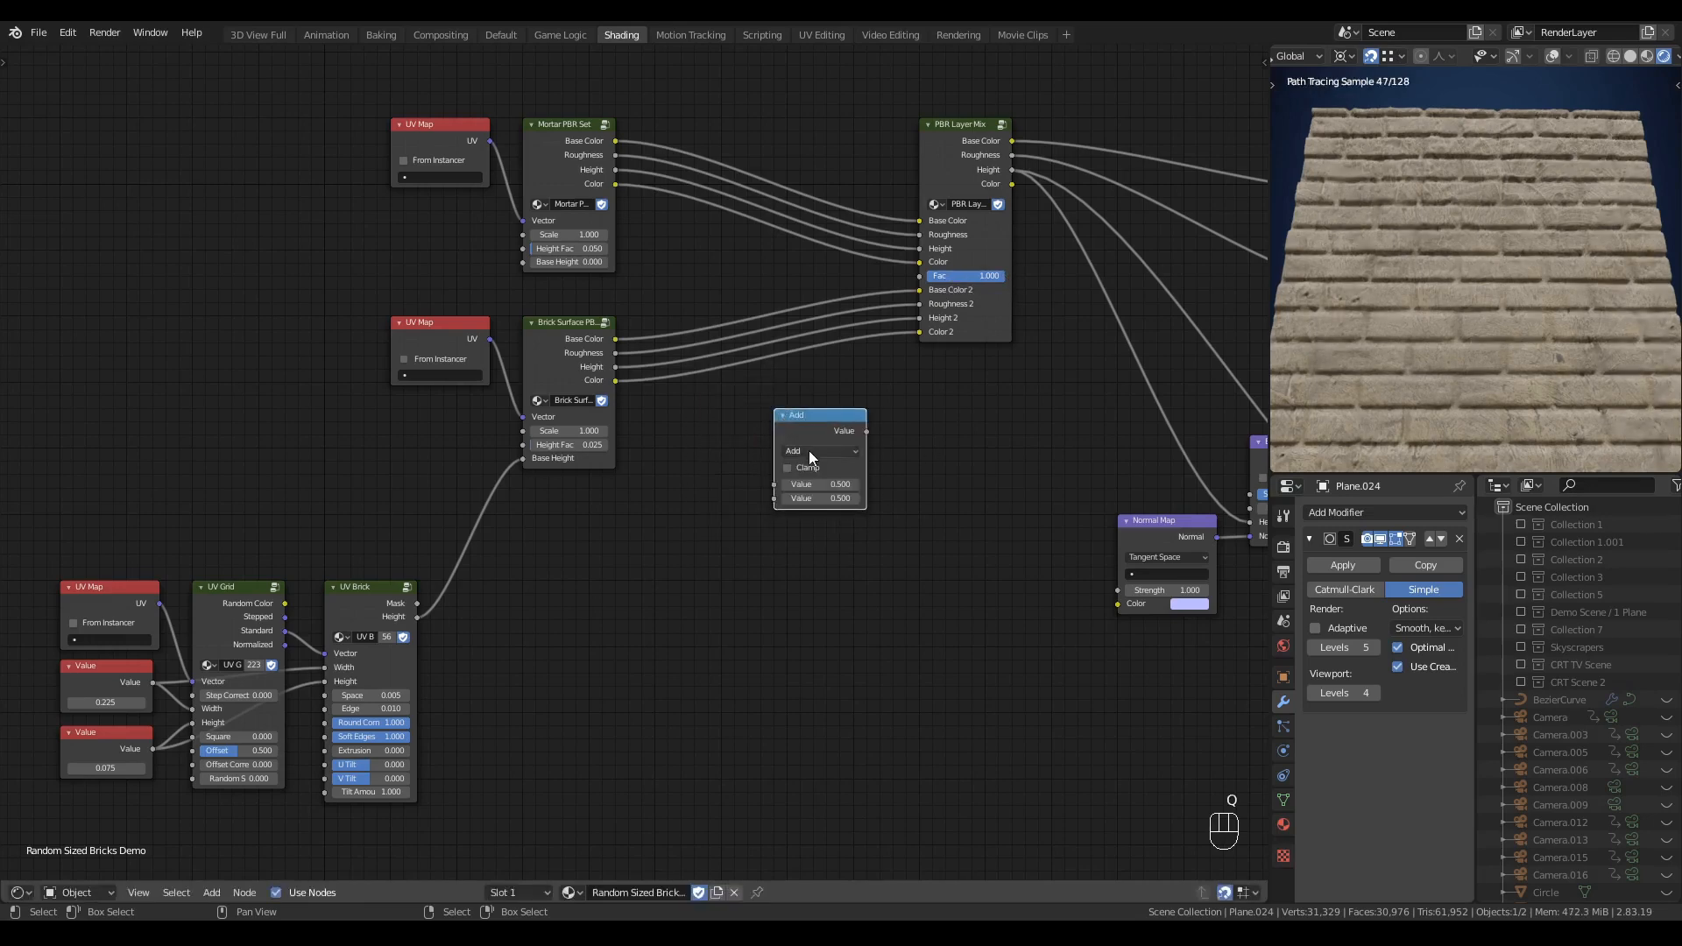
pyautogui.click(808, 450)
pyautogui.click(920, 525)
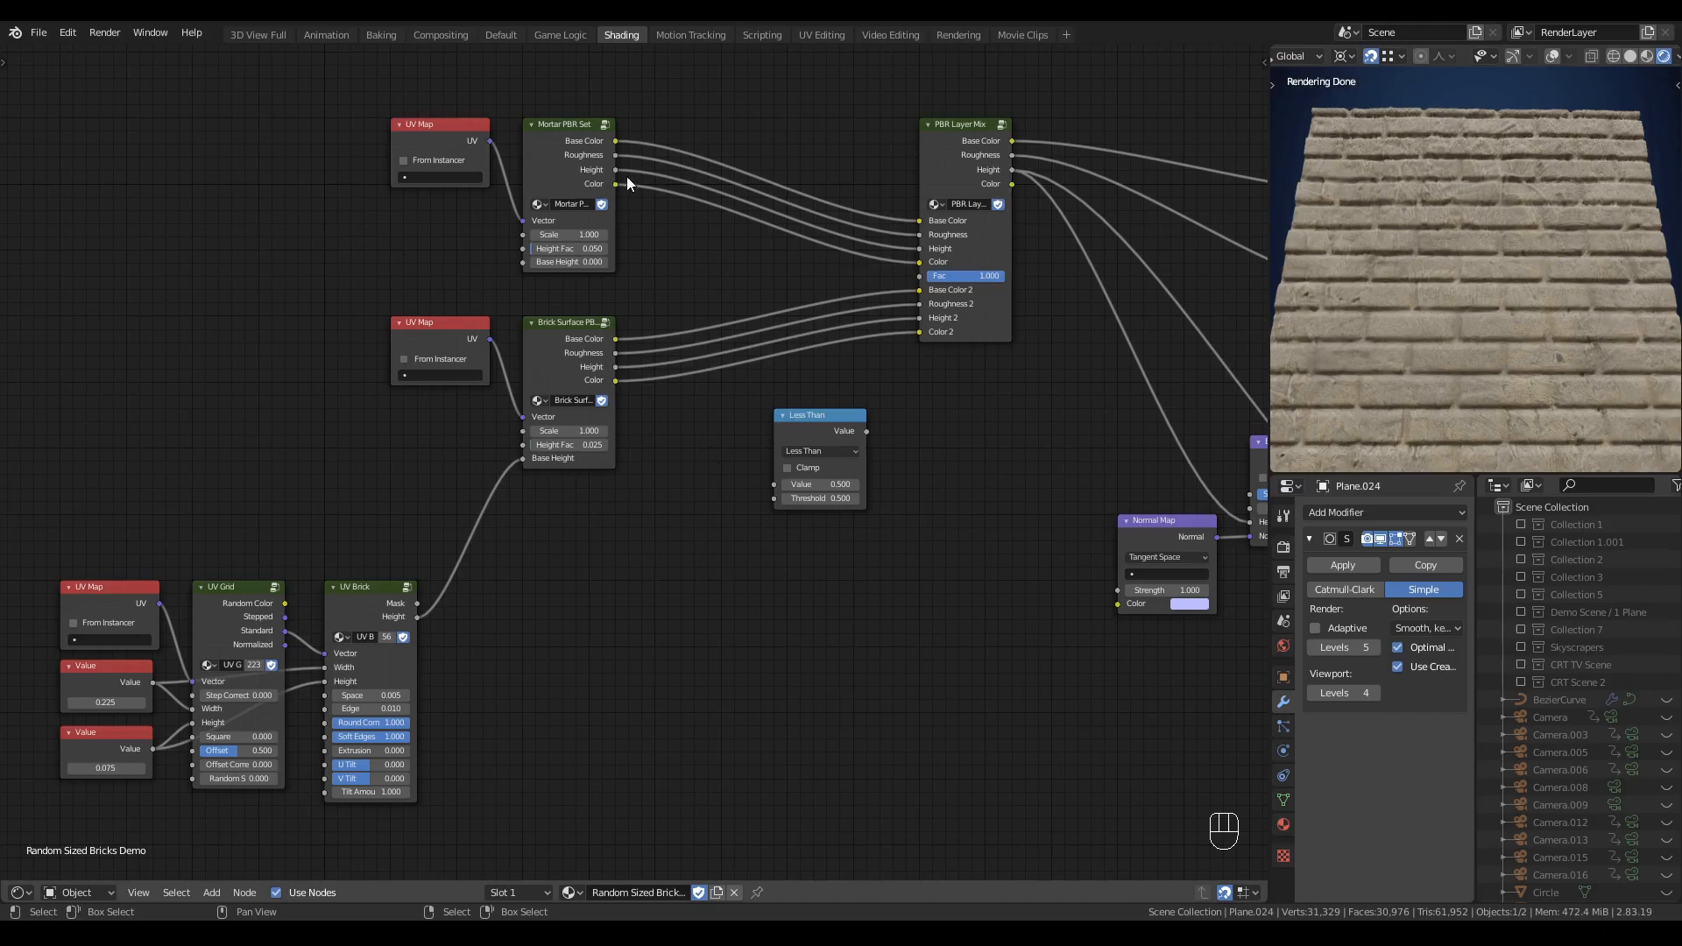
pyautogui.moveTo(622, 172); pyautogui.dragTo(787, 489)
pyautogui.moveTo(615, 367); pyautogui.dragTo(774, 499)
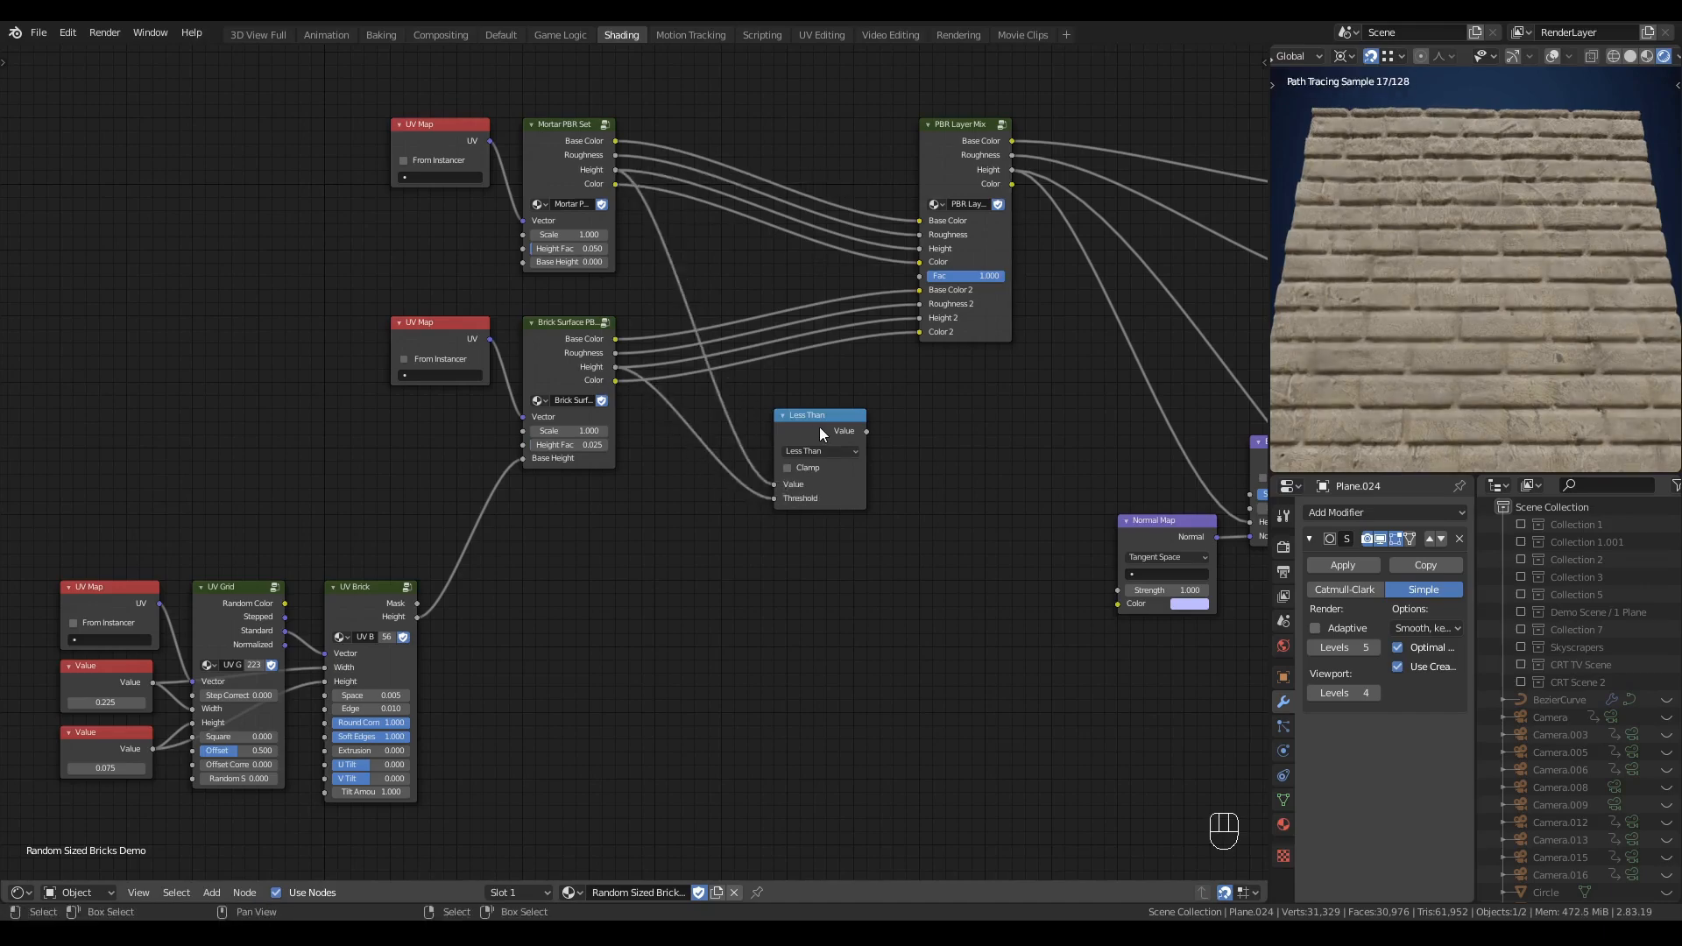
# - Collapse the Less Than node between the two PBR groups and link its output to PBR Layer Mix's Fac
pyautogui.press('h')
pyautogui.press('g')
pyautogui.click(727, 280)
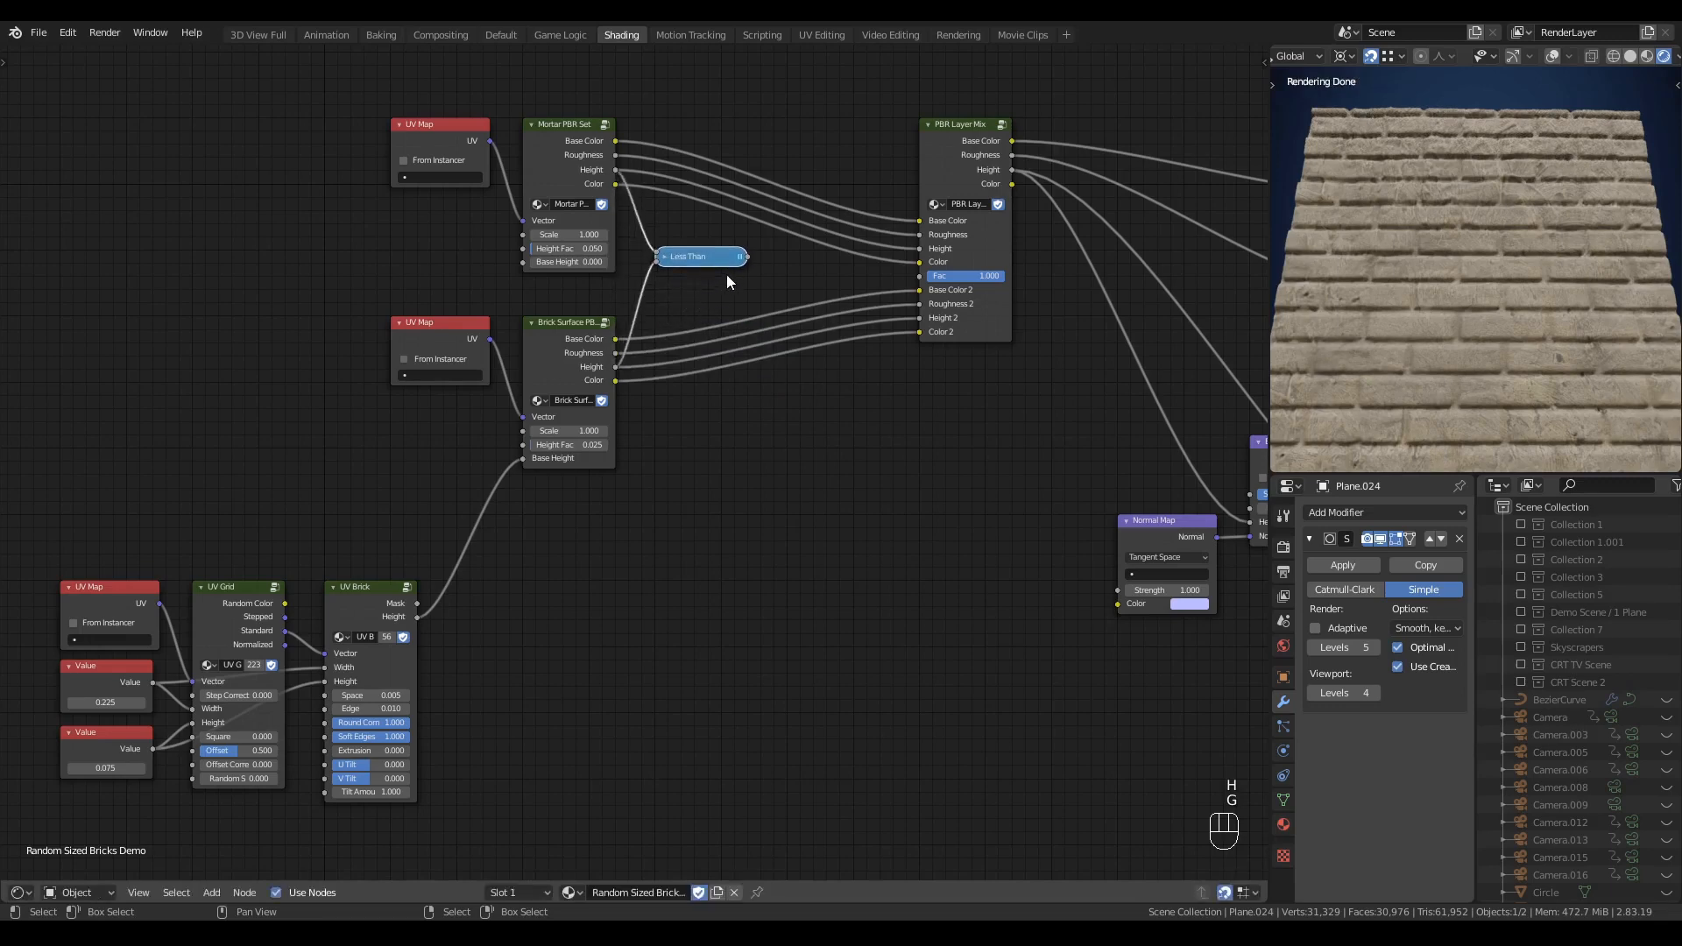
pyautogui.moveTo(746, 256); pyautogui.dragTo(919, 276)
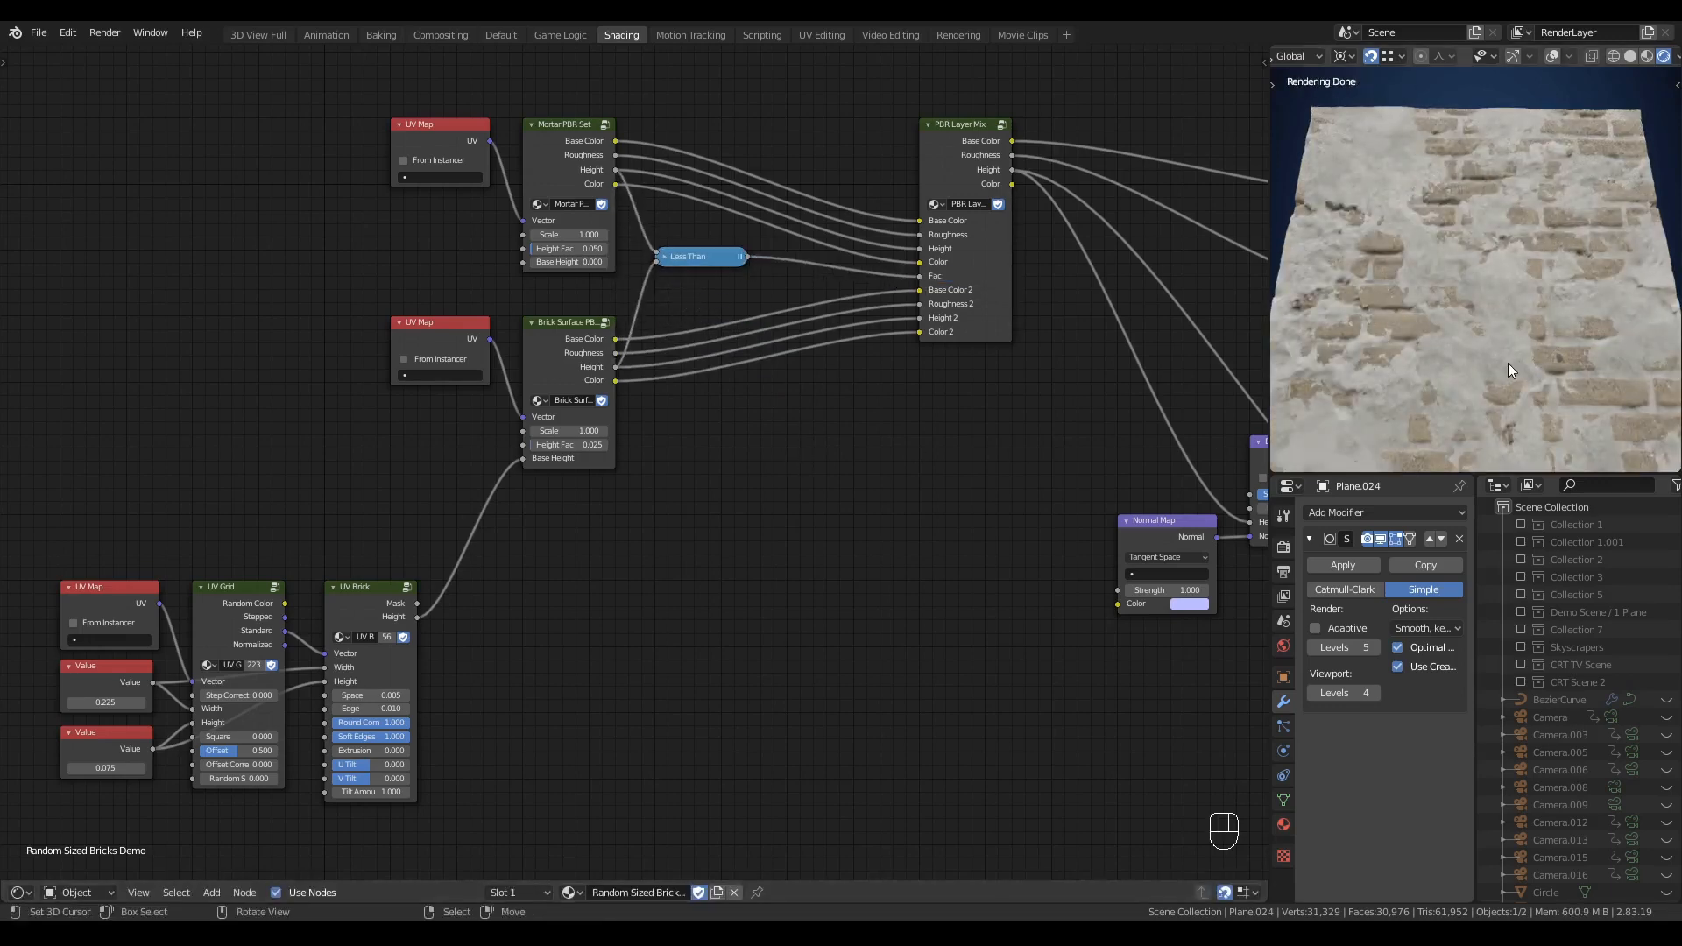
# - Set the Base Height of the Mortar PBR group to 0.015
pyautogui.keyDown('ctrl'); pyautogui.moveTo(1507, 363); pyautogui.dragTo(1509, 349, button='middle'); pyautogui.keyUp('ctrl')
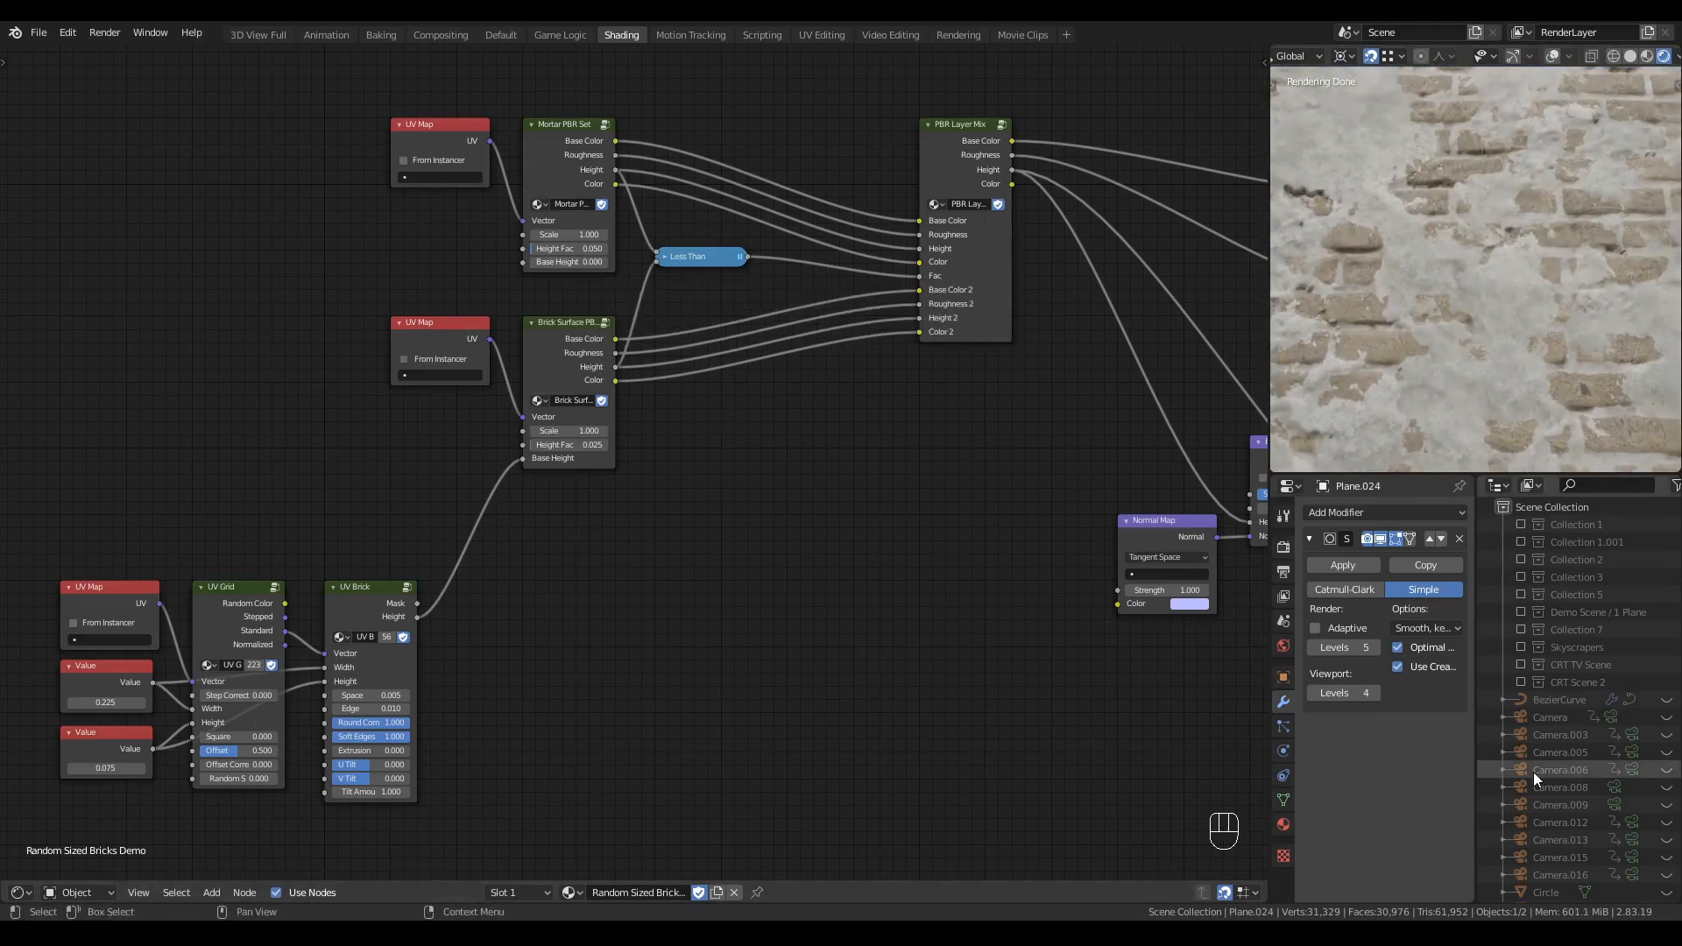
pyautogui.keyDown('shift'); pyautogui.moveTo(560, 261); pyautogui.dragTo(577, 261); pyautogui.keyUp('shift')
pyautogui.moveTo(538, 715); pyautogui.dragTo(606, 673, button='middle')
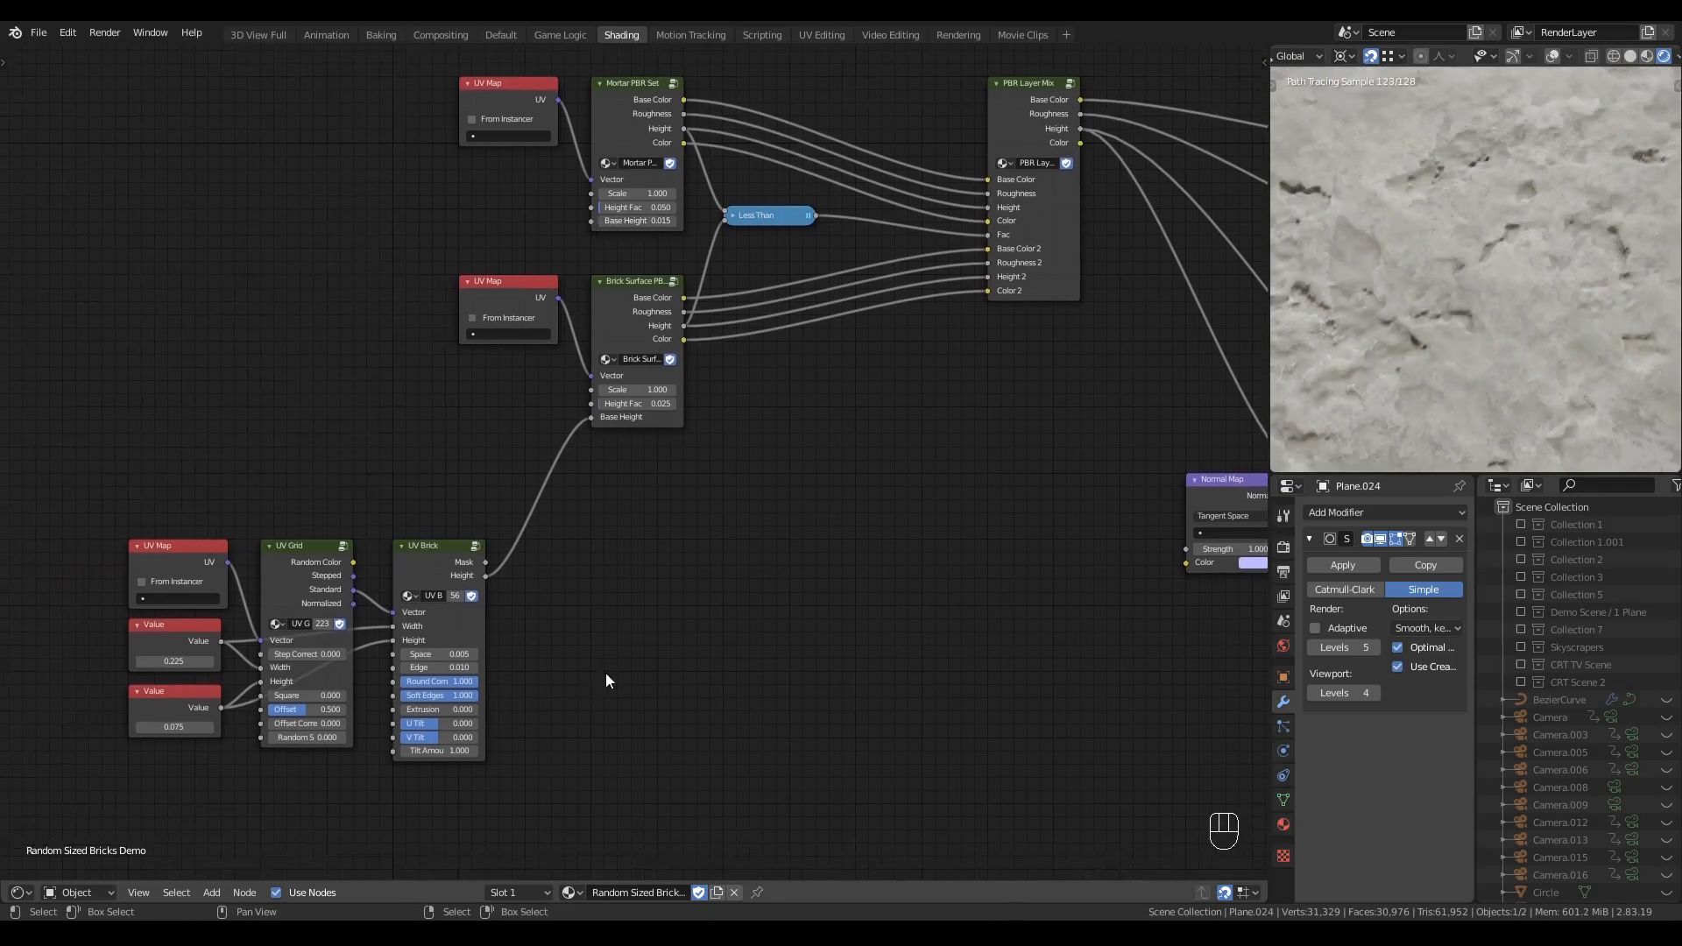
# - Set the Extrusion of the UV Brick node to 0.030 and inspect the brick wall in the rendered view
pyautogui.scroll(2, 558, 727)
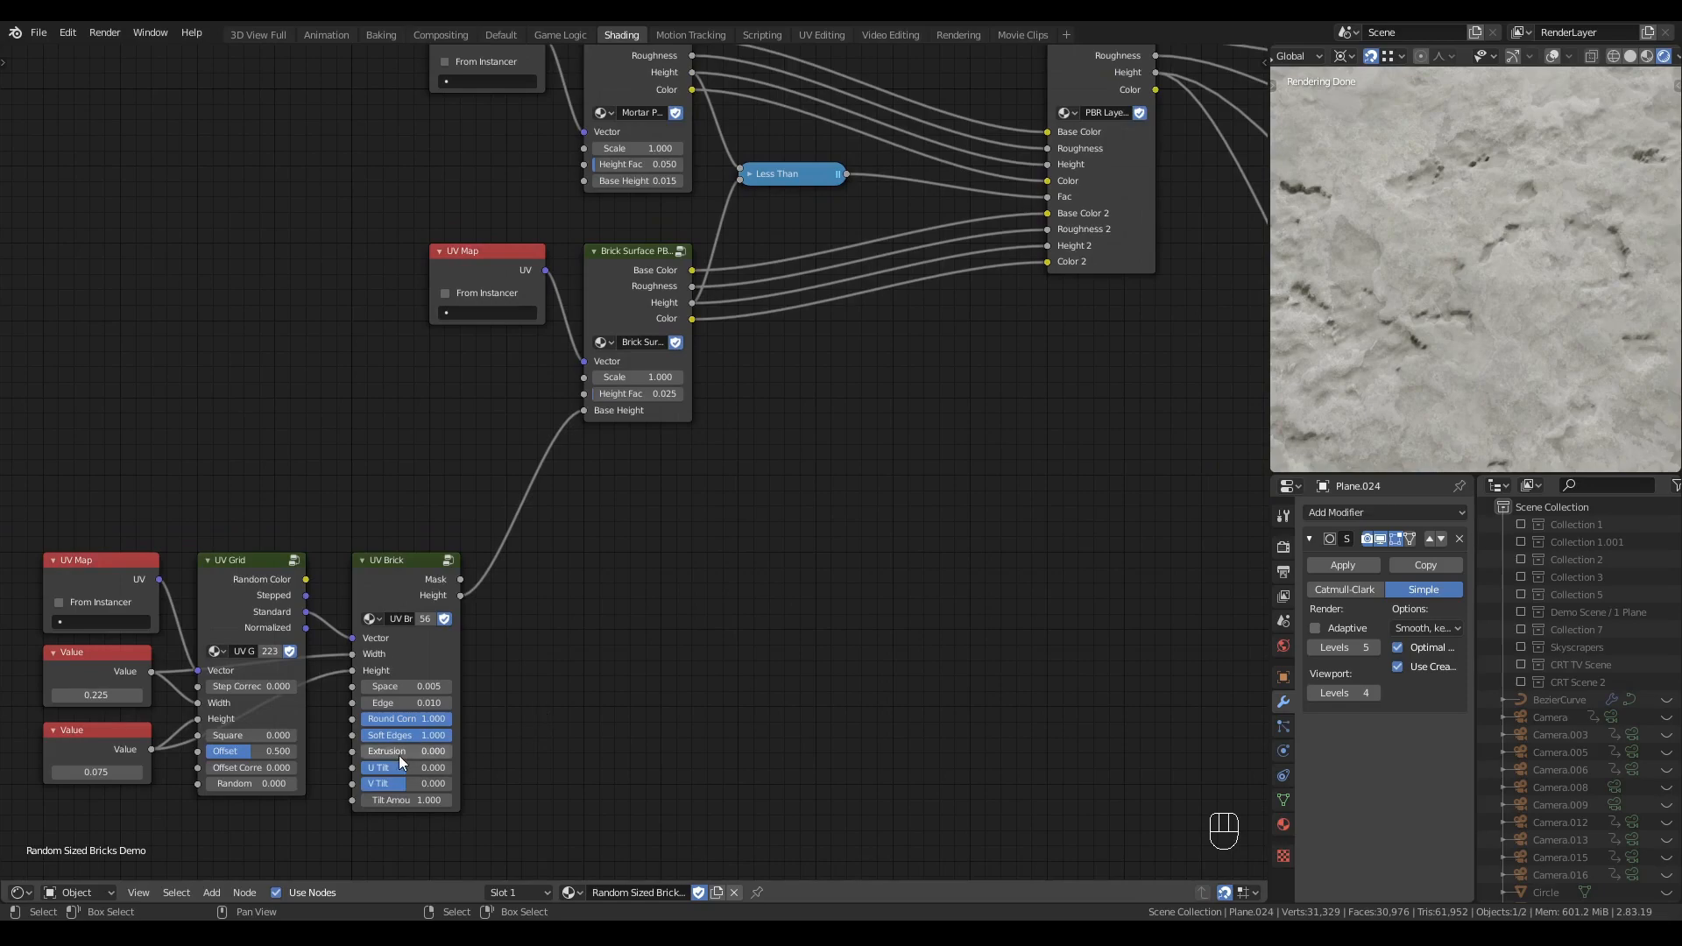
pyautogui.keyDown('shift'); pyautogui.moveTo(398, 750); pyautogui.dragTo(427, 750); pyautogui.keyUp('shift')
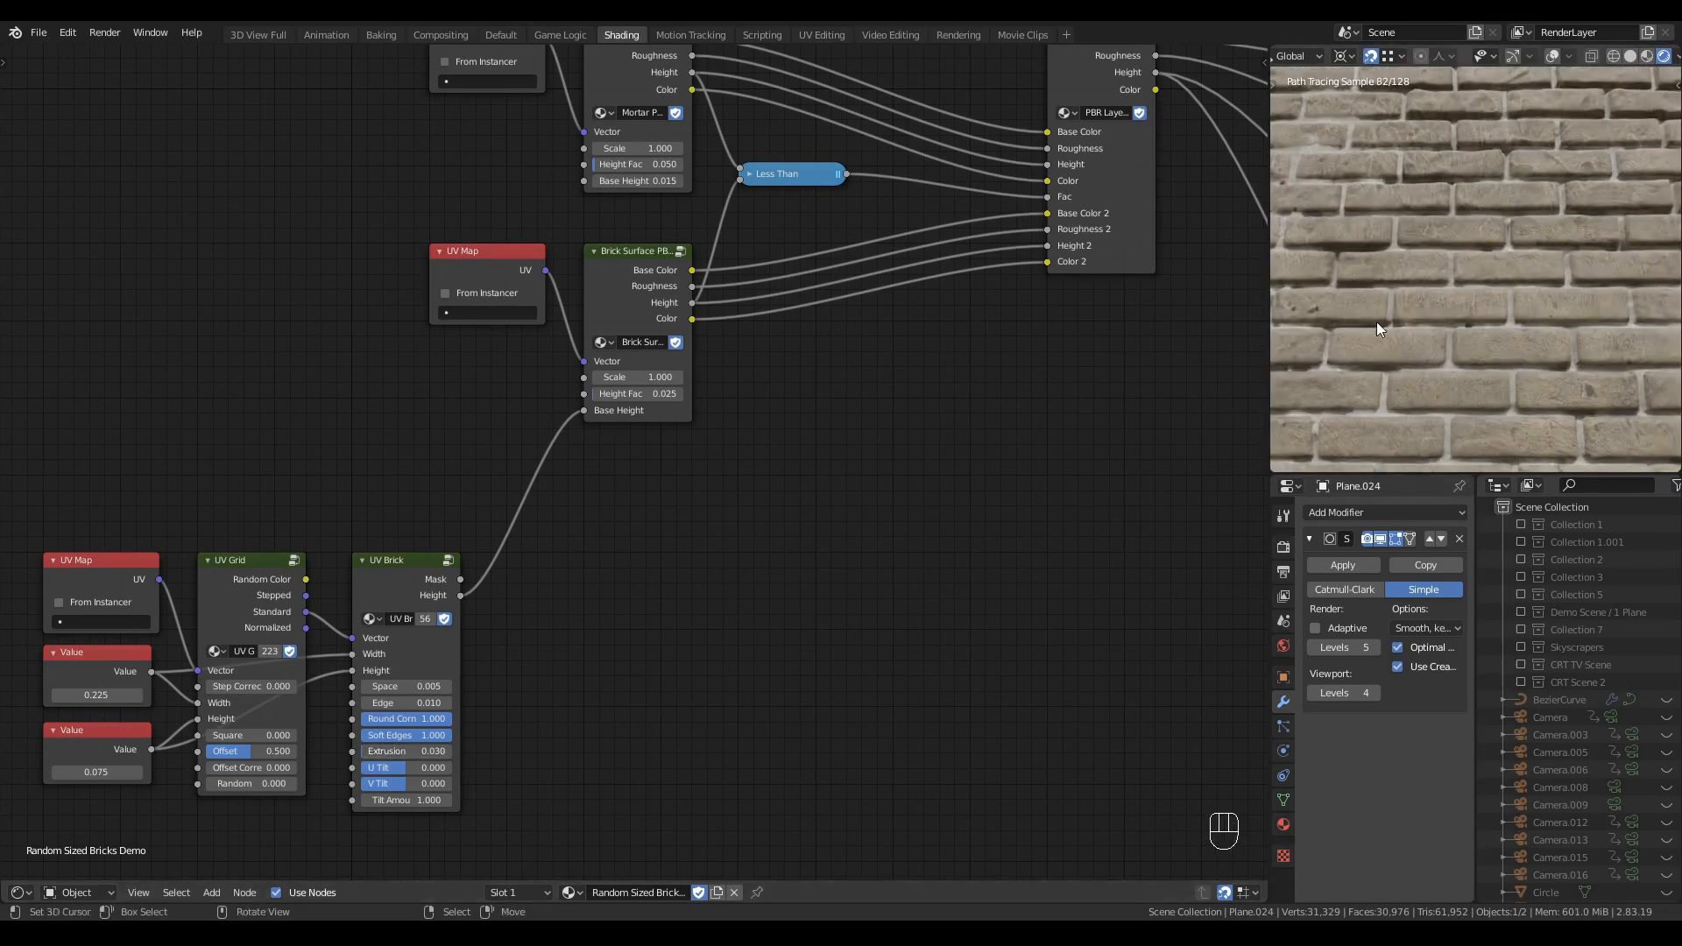
pyautogui.scroll(-5, 1376, 323)
pyautogui.scroll(4, 1407, 337)
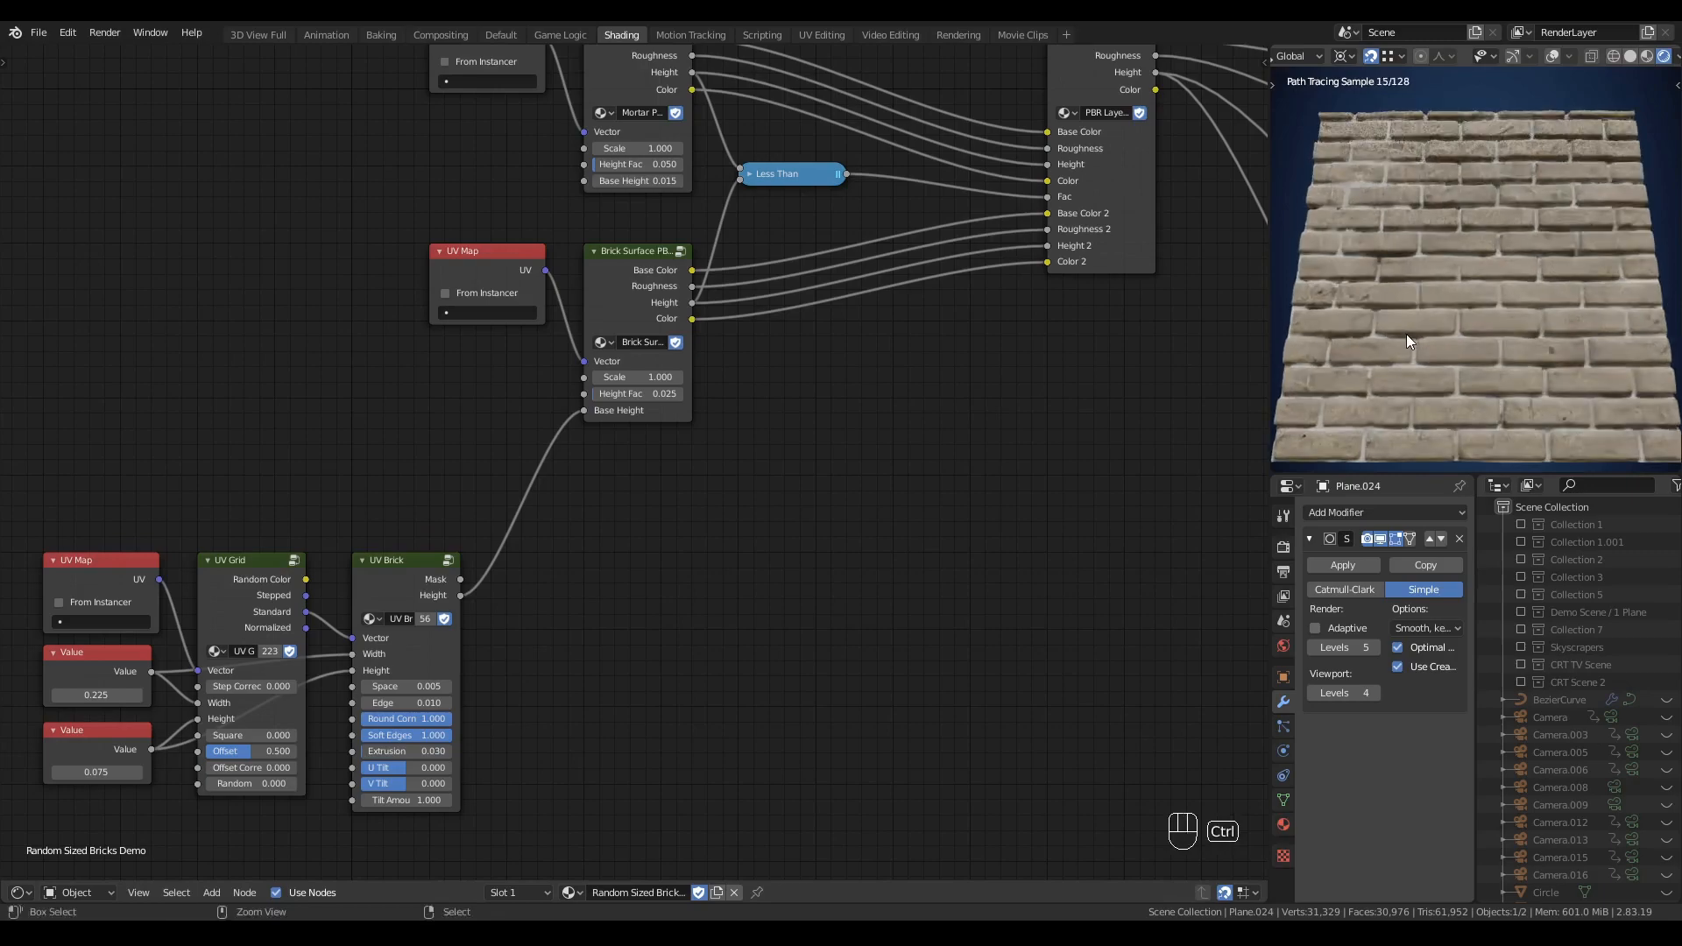
pyautogui.scroll(-4, 658, 413)
# - Move the UV Grid node with its UV Map and two Value nodes well away from UV Brick to make room between them
pyautogui.moveTo(586, 485); pyautogui.dragTo(771, 402, button='middle')
pyautogui.scroll(2, 701, 387)
pyautogui.moveTo(657, 375); pyautogui.dragTo(385, 631)
pyautogui.moveTo(639, 470); pyautogui.dragTo(707, 398)
pyautogui.moveTo(596, 339); pyautogui.dragTo(1007, 391, button='middle')
pyautogui.moveTo(1008, 385); pyautogui.dragTo(701, 714)
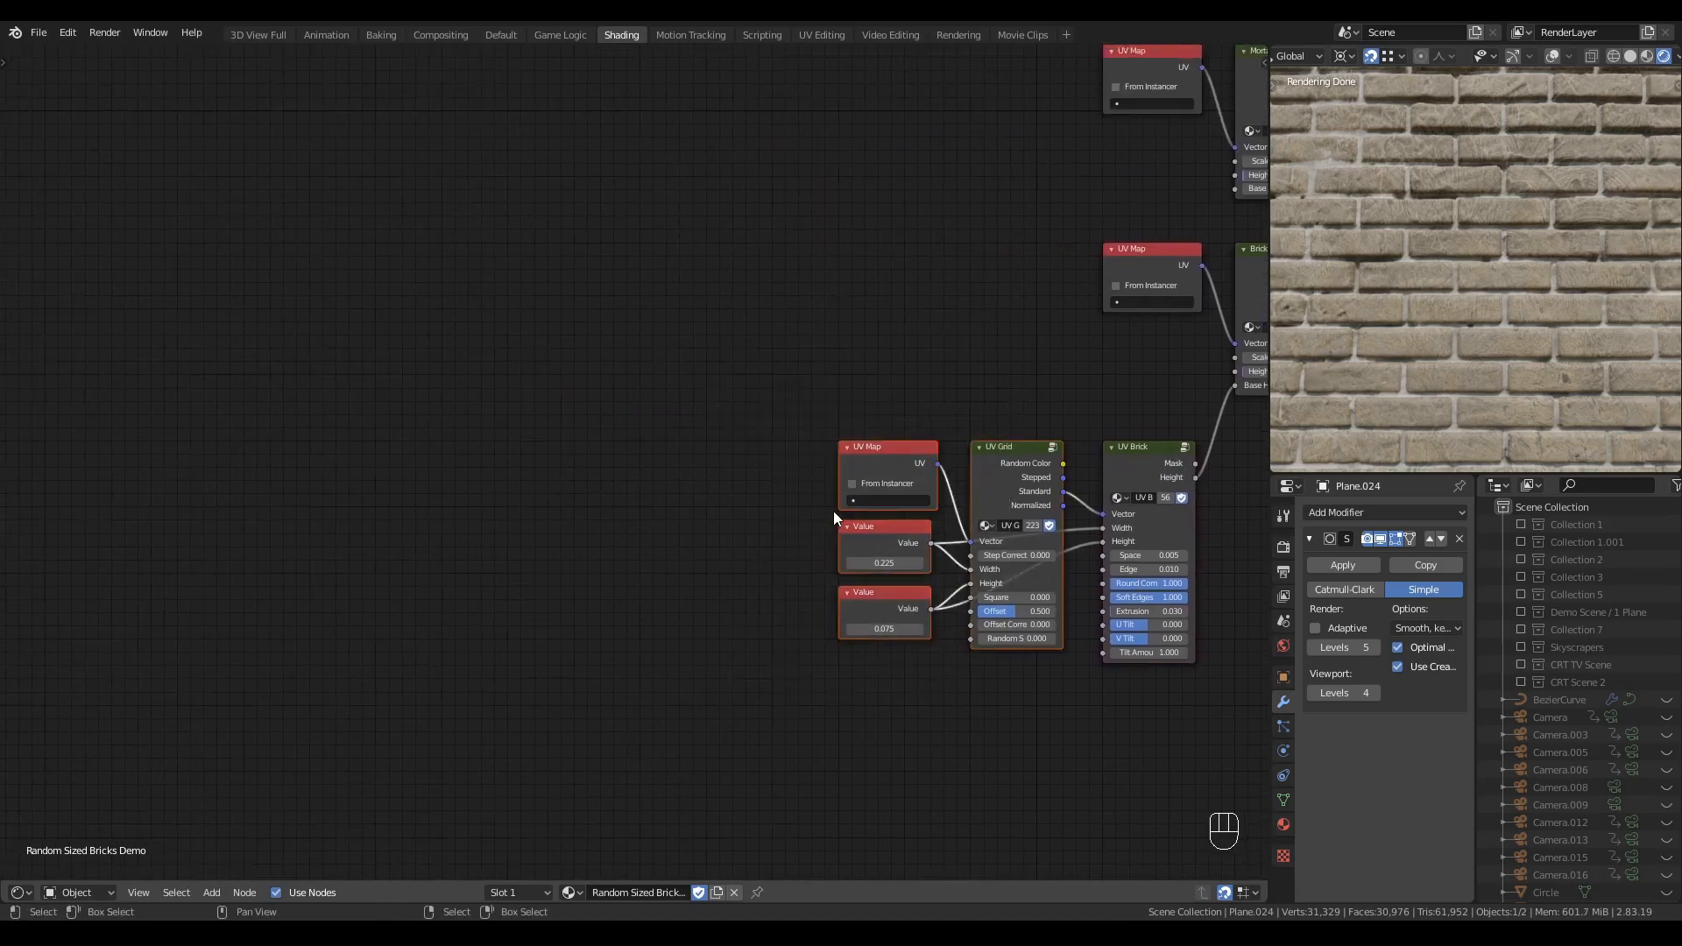
pyautogui.press('g')
pyautogui.moveTo(618, 582)
pyautogui.mouseDown(button='middle')
pyautogui.moveTo(566, 582)
pyautogui.moveTo(601, 579)
pyautogui.mouseUp(button='middle')
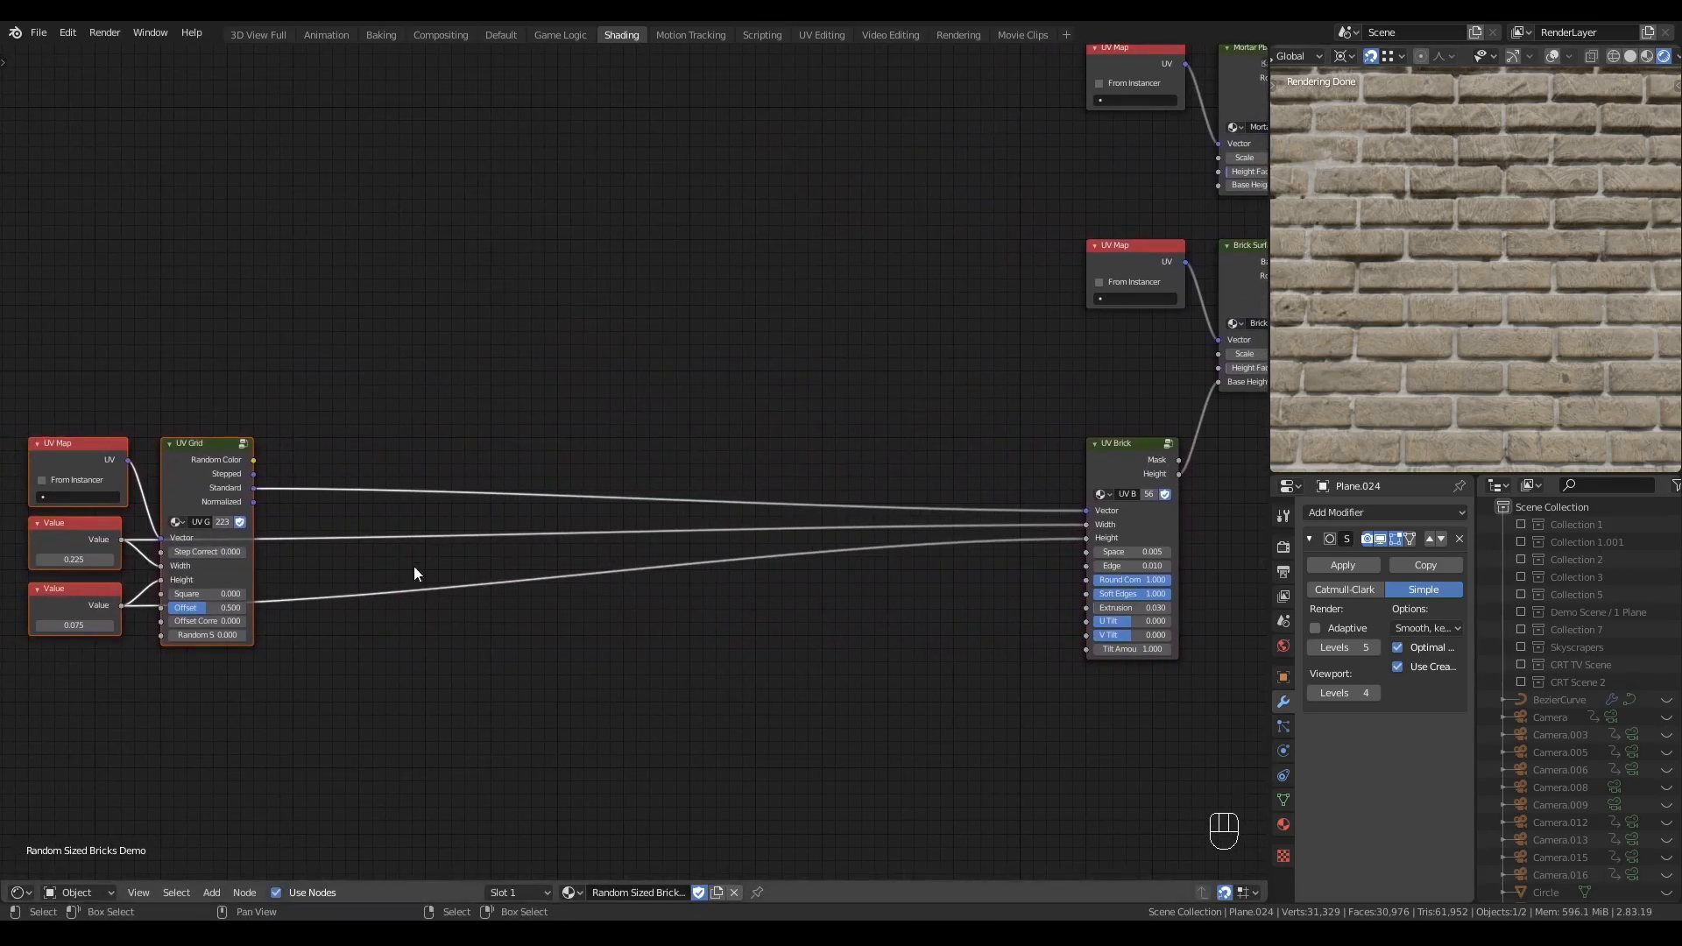
# - Set the Value node that drives the brick width to 0.4 and check the longer bricks in the render
pyautogui.click(71, 560)
pyautogui.write('0.3')
pyautogui.press('Return')
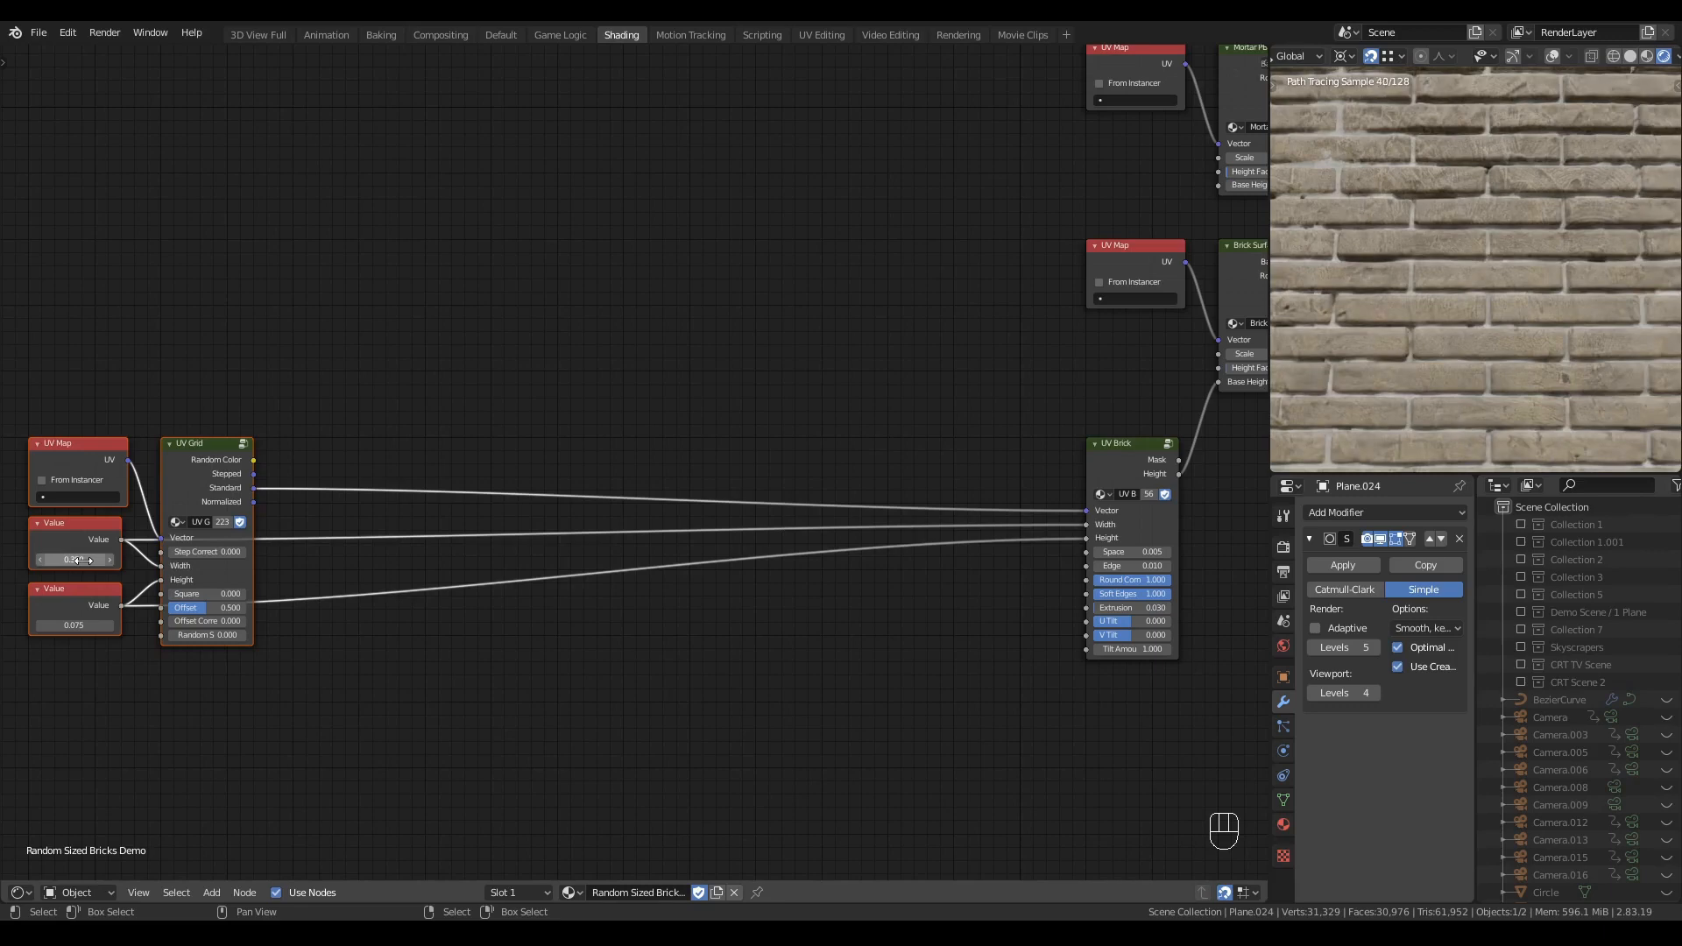
pyautogui.click(79, 559)
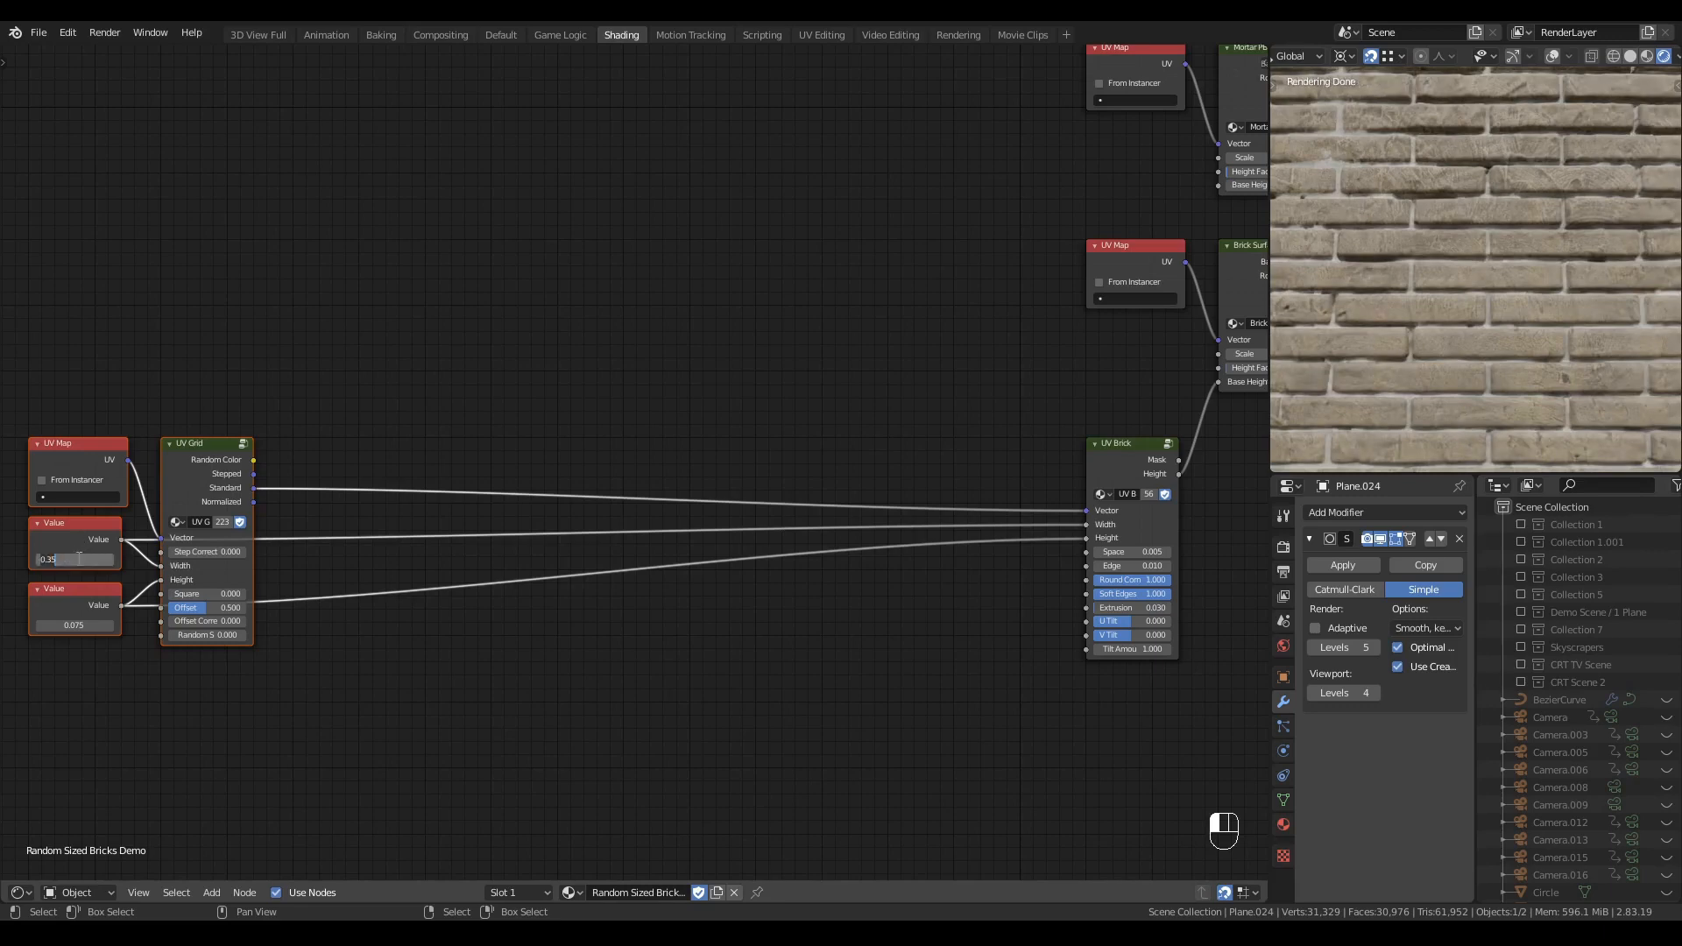
pyautogui.write('0.4')
pyautogui.press('Return')
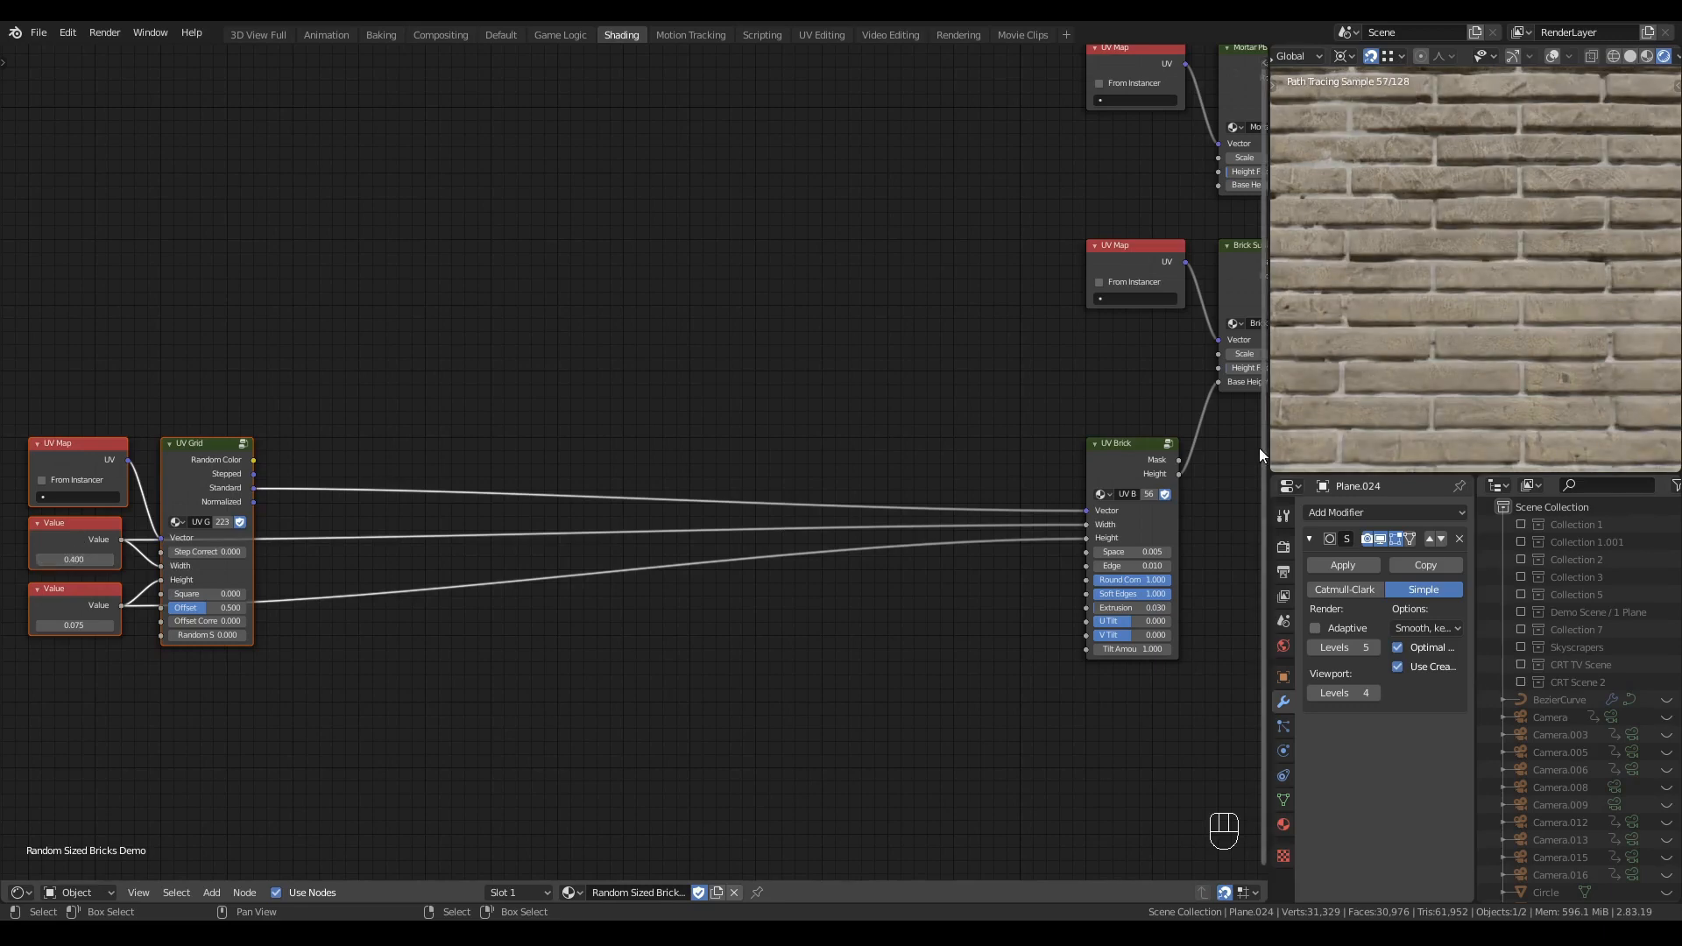
pyautogui.scroll(2, 1533, 345)
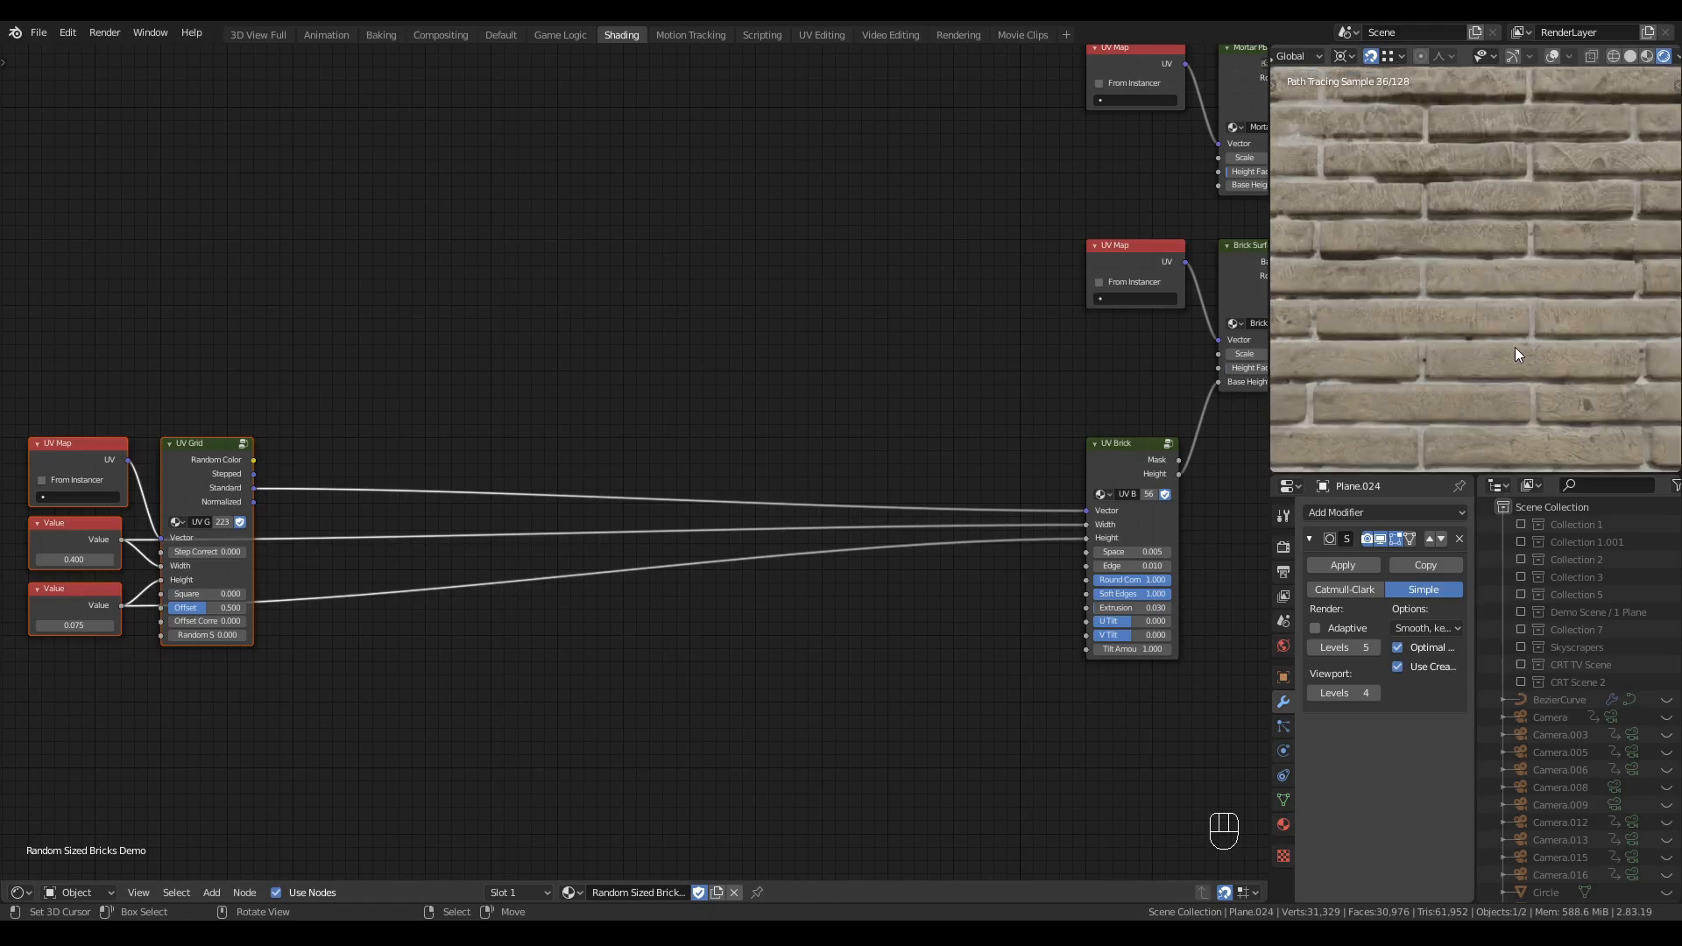
pyautogui.moveTo(1516, 347); pyautogui.dragTo(1517, 319, button='middle')
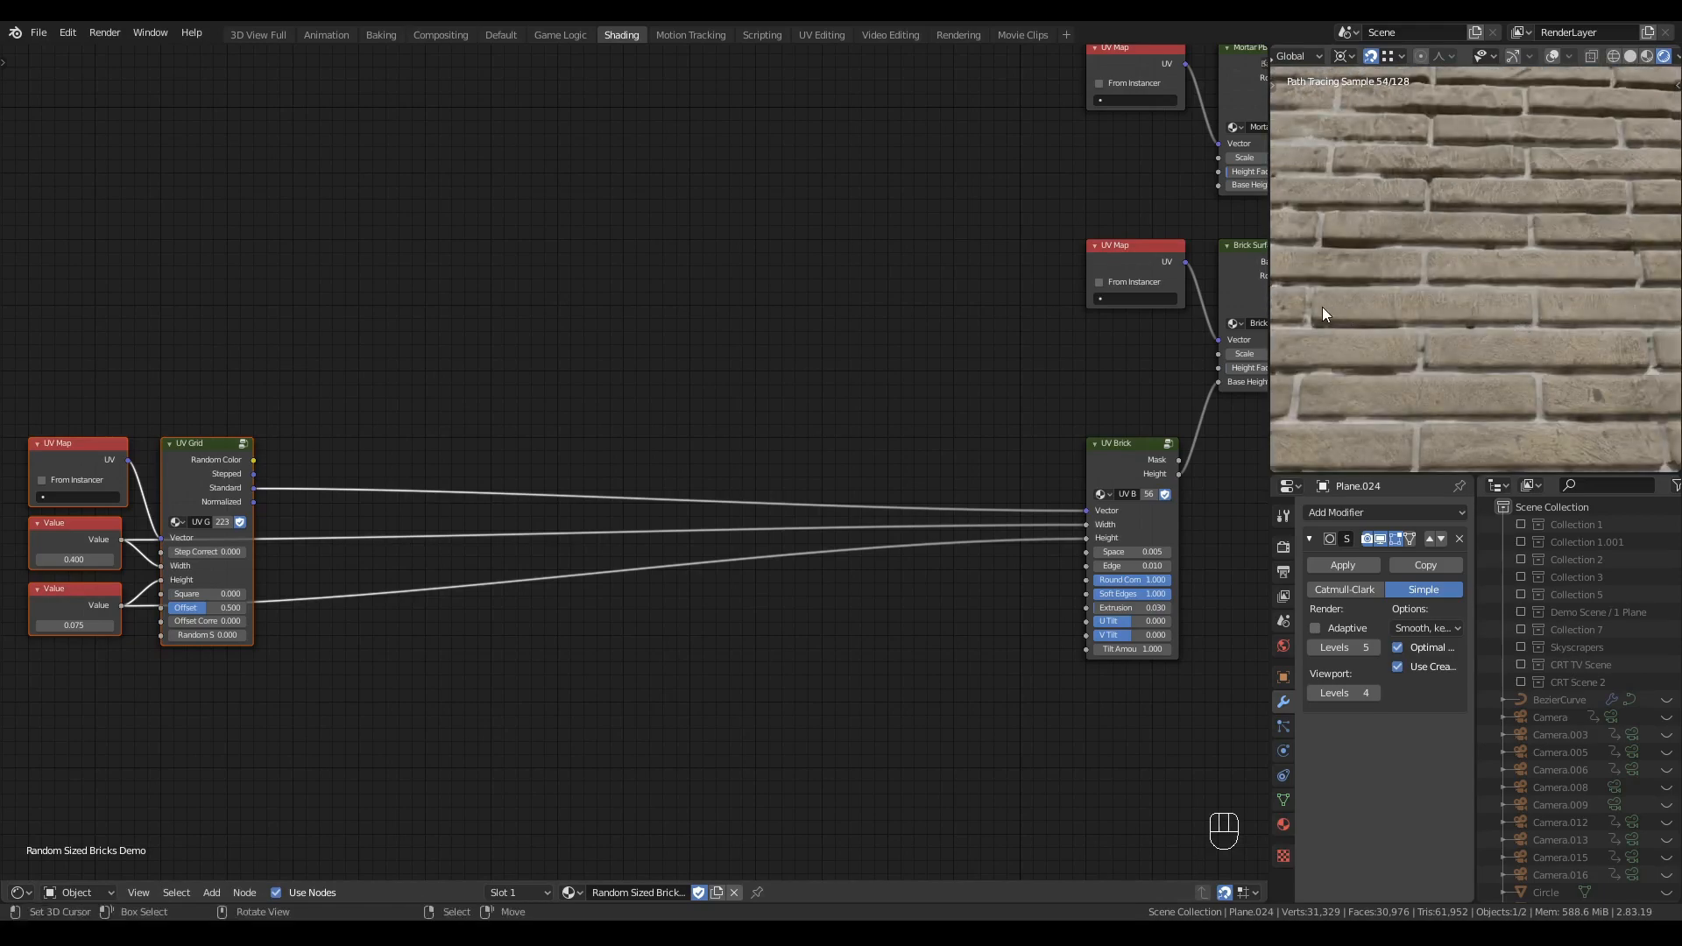
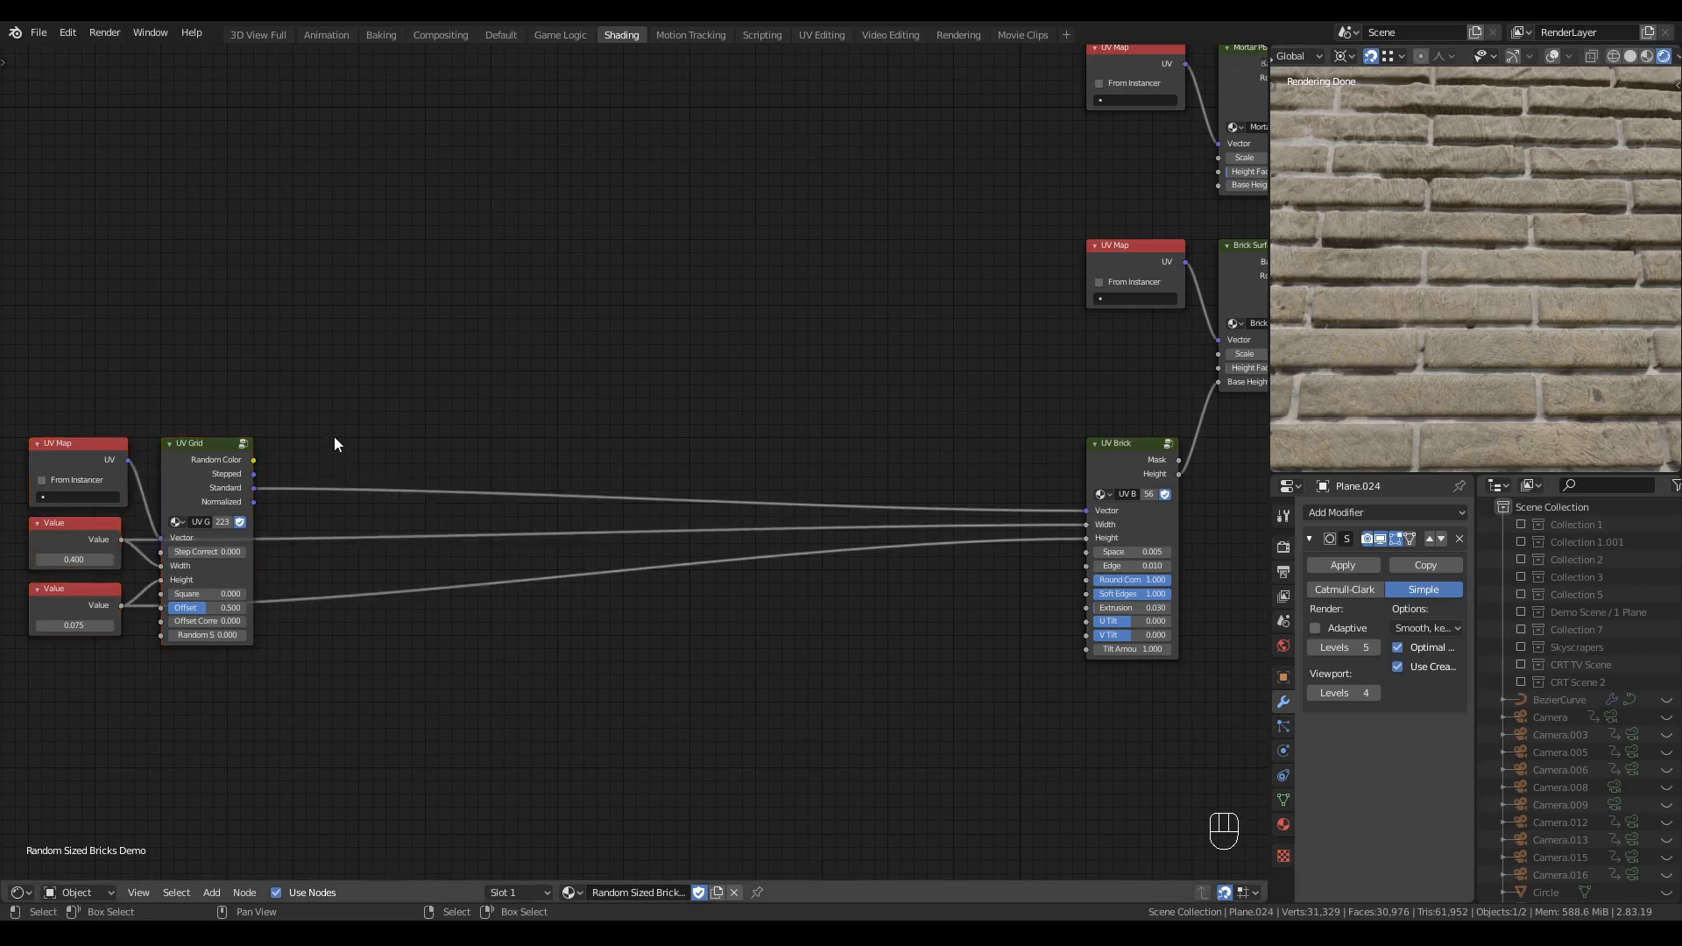
# - Add a Separate RGB node below UV Grid and feed the grid's Random Color output into its Image input
pyautogui.moveTo(334, 438); pyautogui.dragTo(339, 319, button='middle')
pyautogui.press('q')
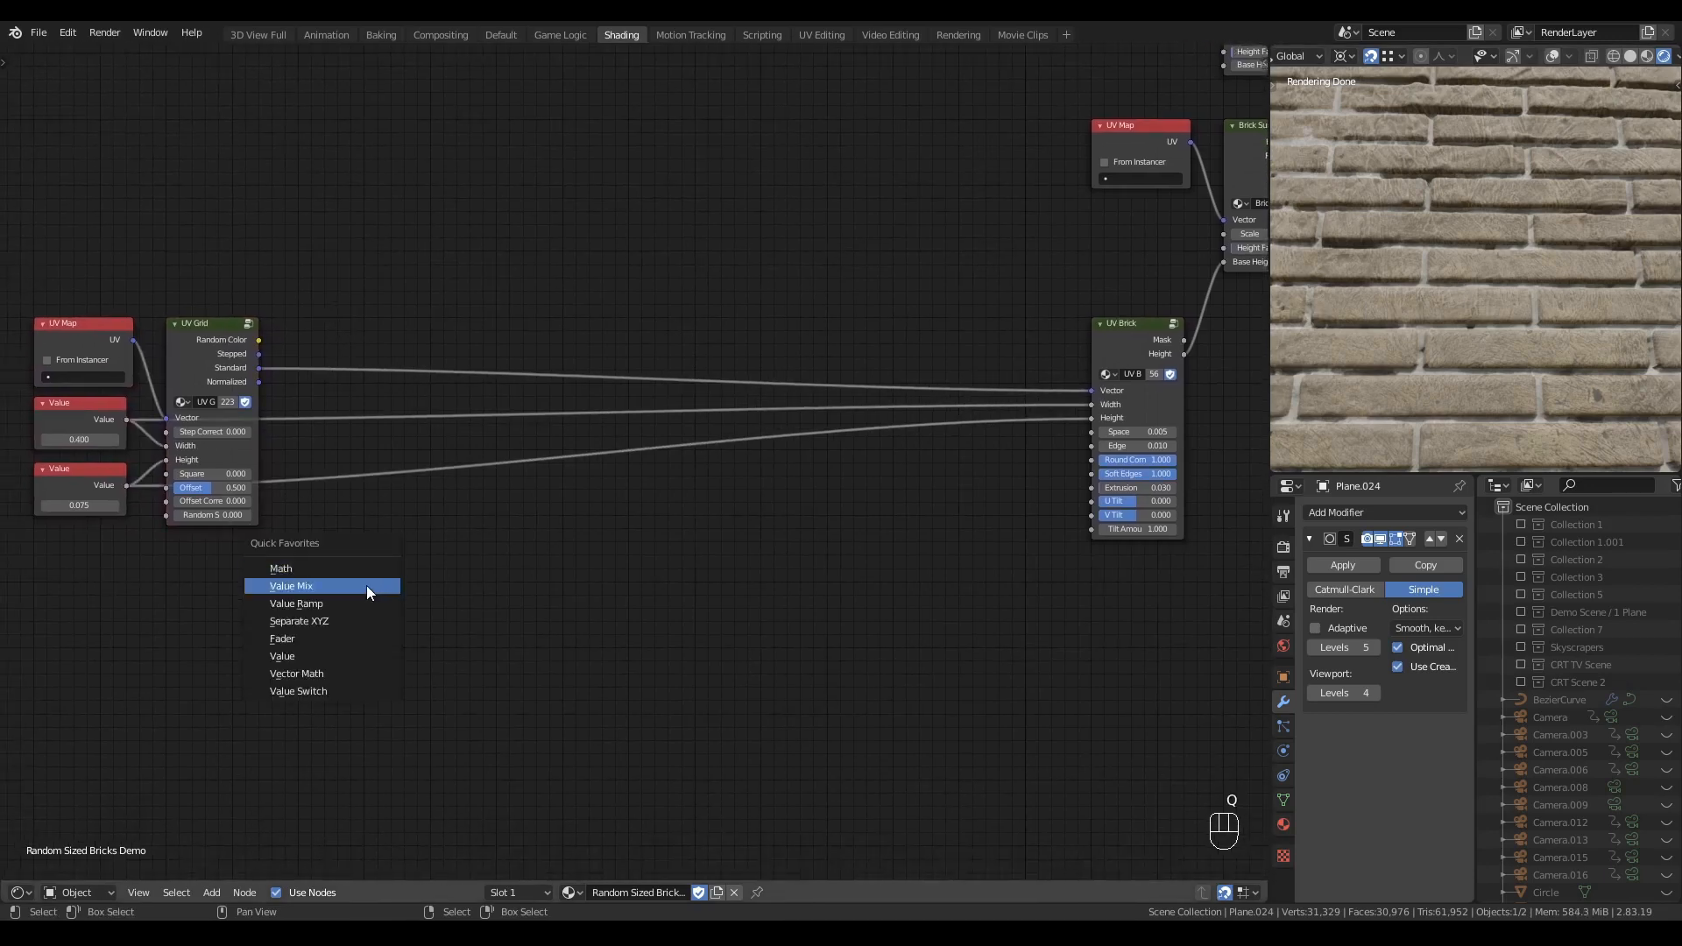
pyautogui.hotkey('shift', 'a')
pyautogui.moveTo(379, 734)
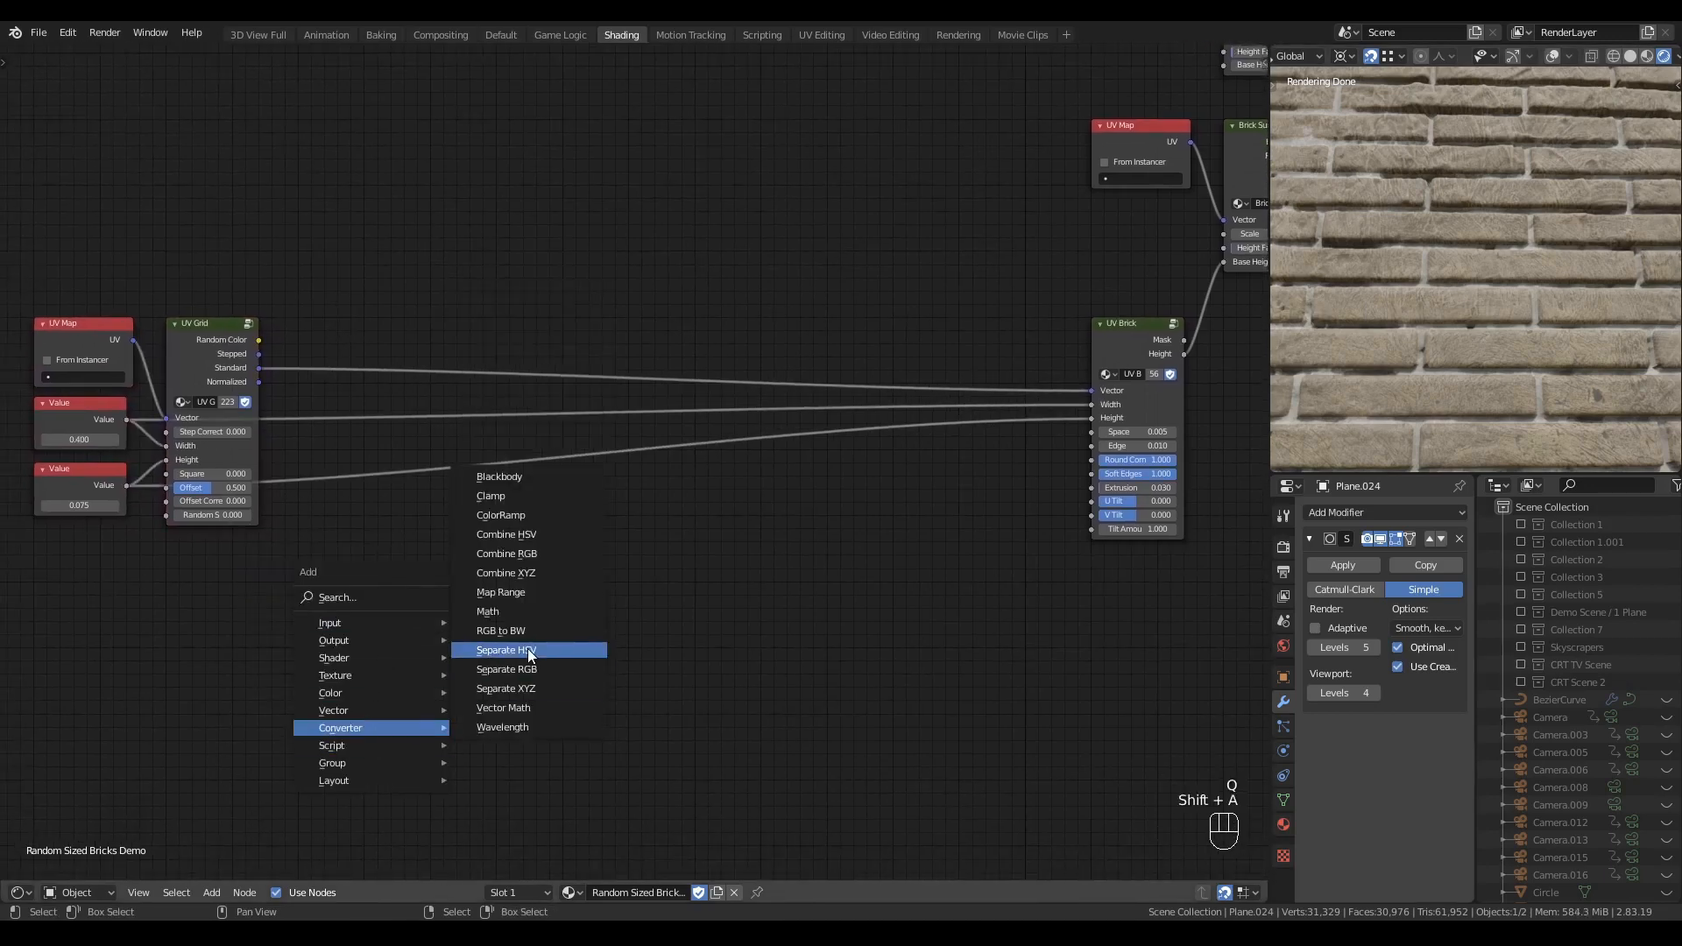
pyautogui.click(513, 669)
pyautogui.click(305, 517)
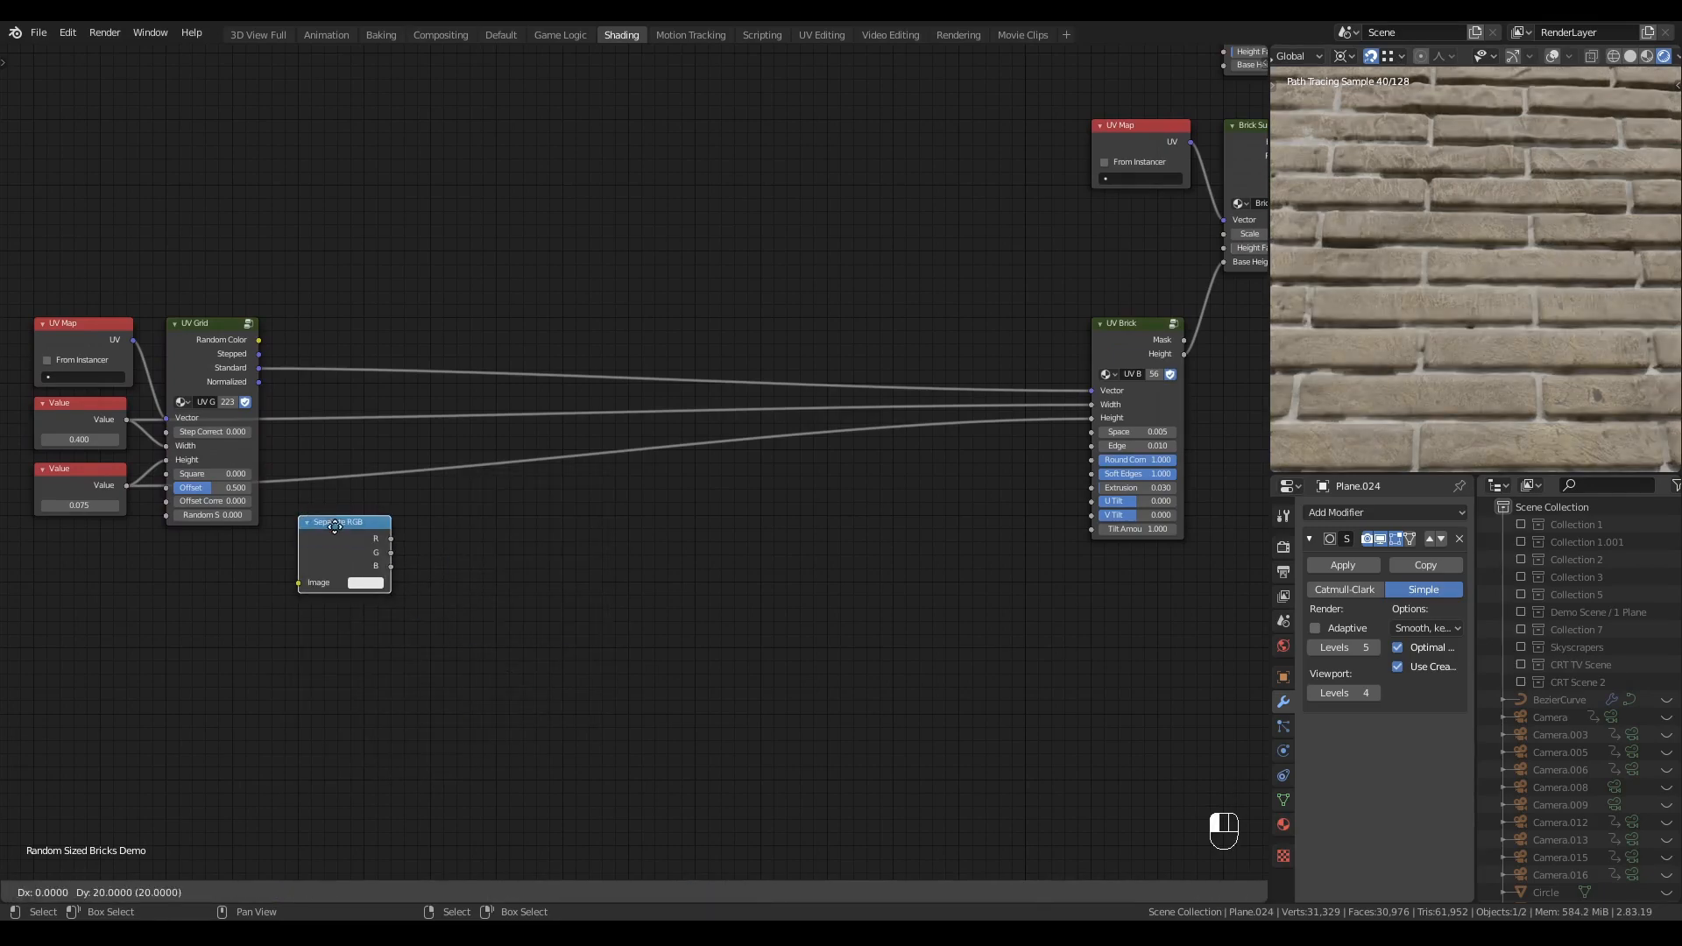
pyautogui.moveTo(258, 340); pyautogui.dragTo(303, 585)
# - Add a Value Mix node beside Separate RGB and connect the R output to its Fac input
pyautogui.press('q')
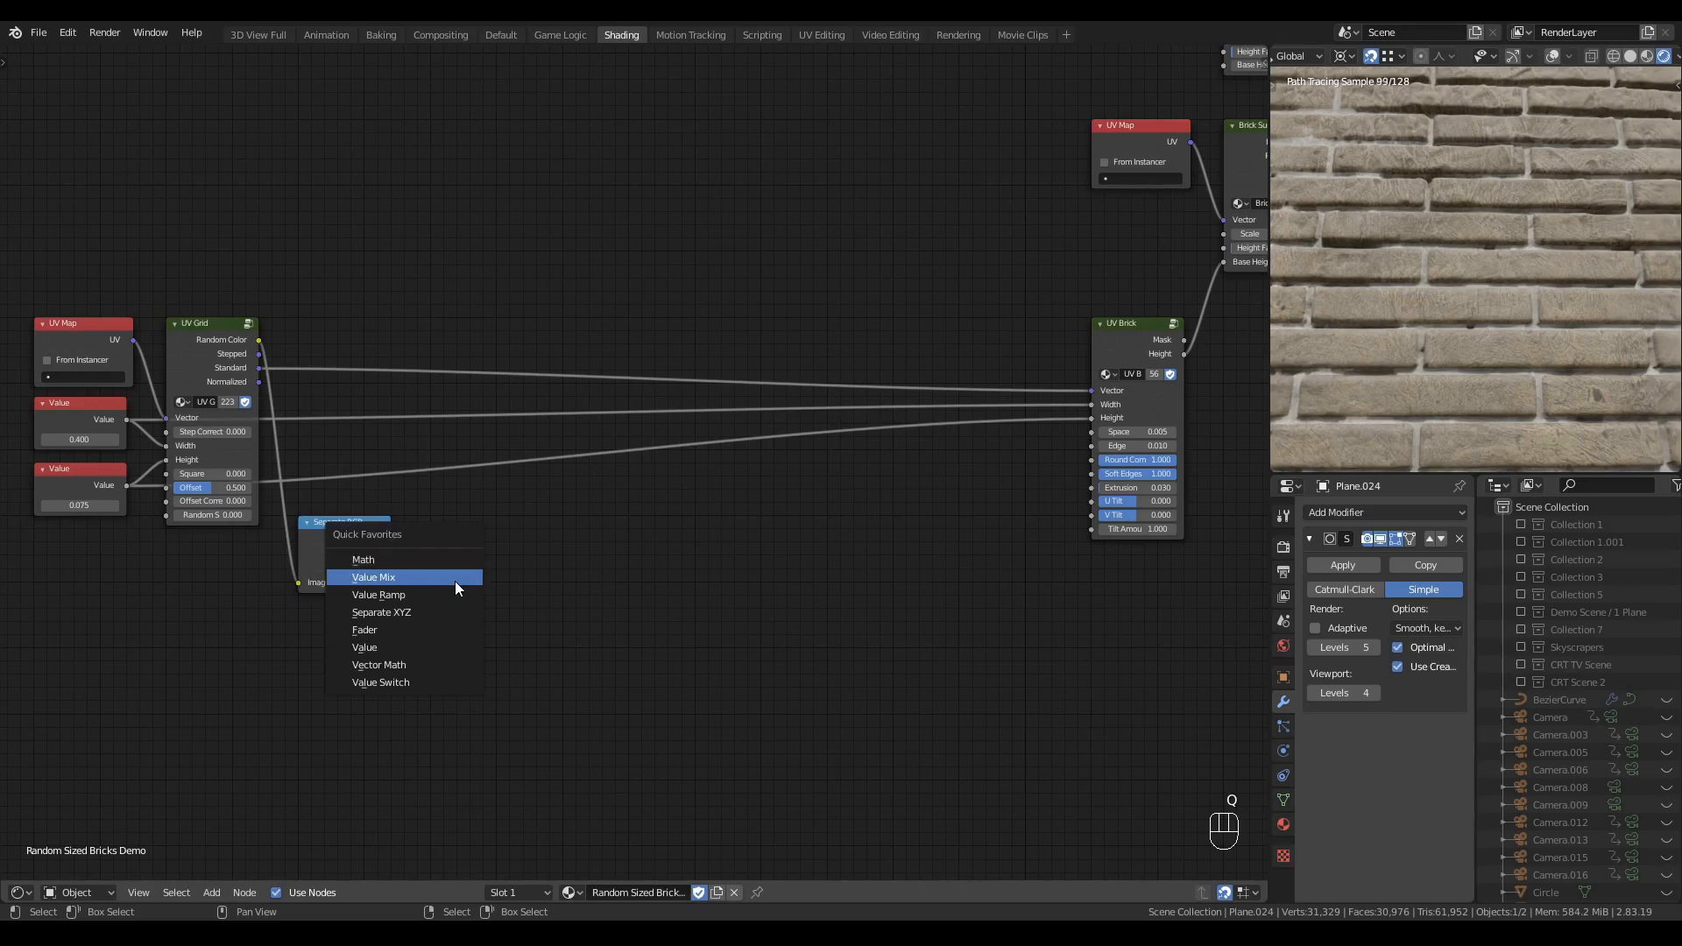
pyautogui.click(454, 580)
pyautogui.click(407, 538)
pyautogui.moveTo(391, 539); pyautogui.dragTo(430, 602)
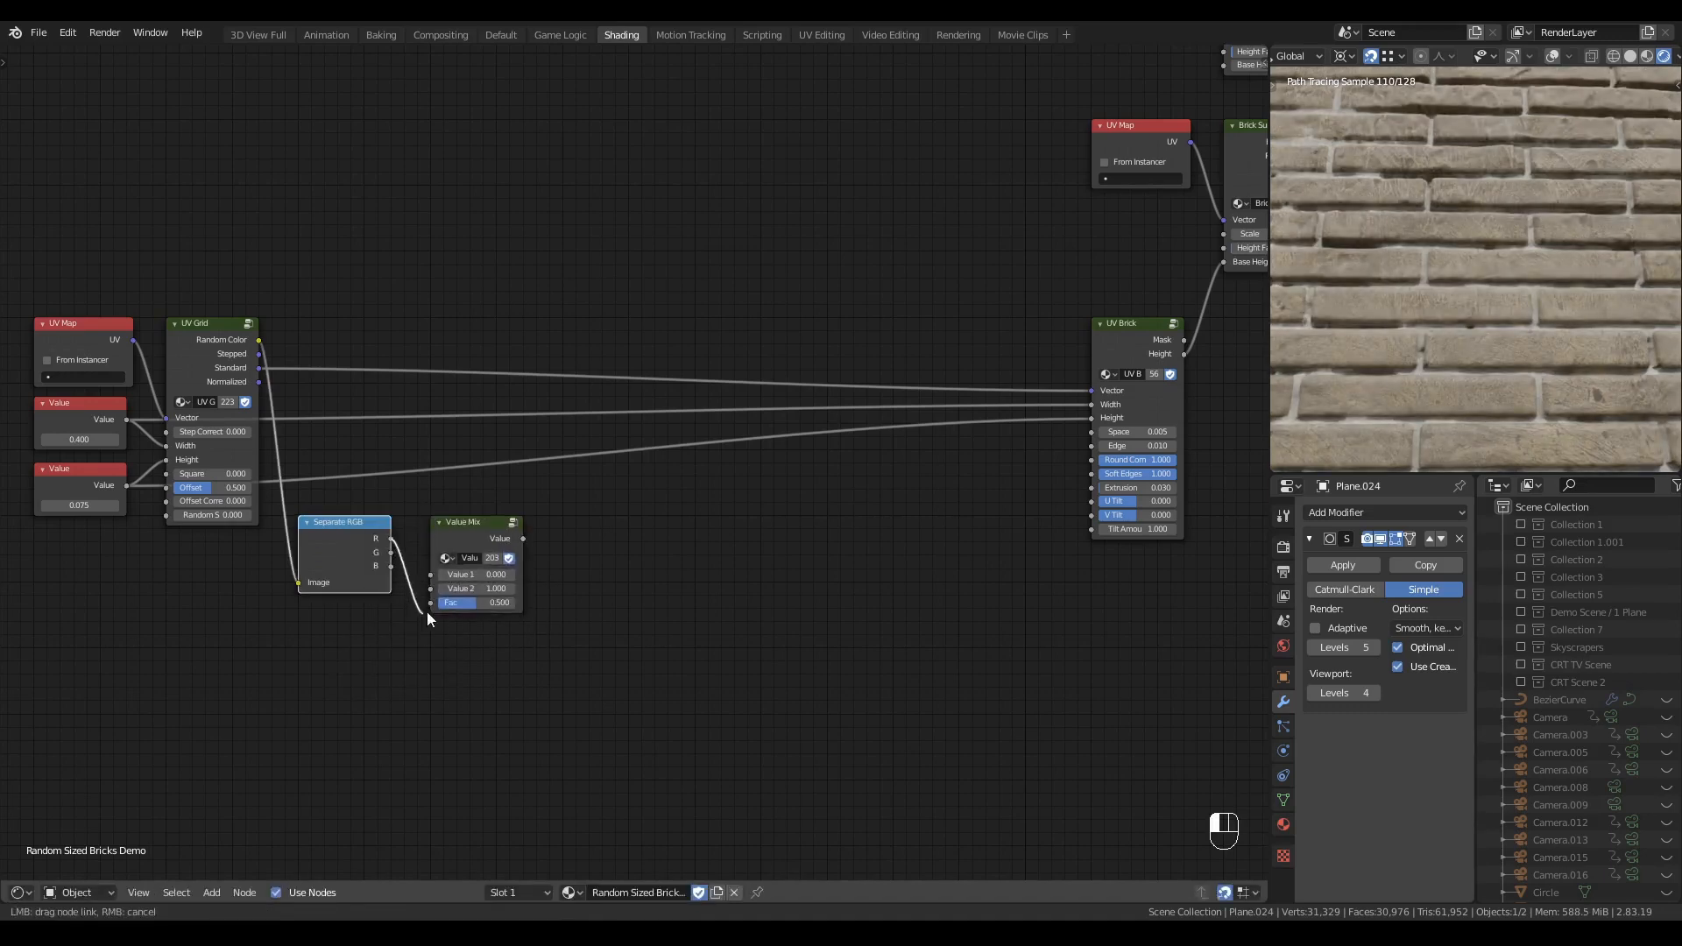
# - Set Value 1 to 0.33 and Value 2 to 0.66 on the Value Mix node
pyautogui.click(480, 577)
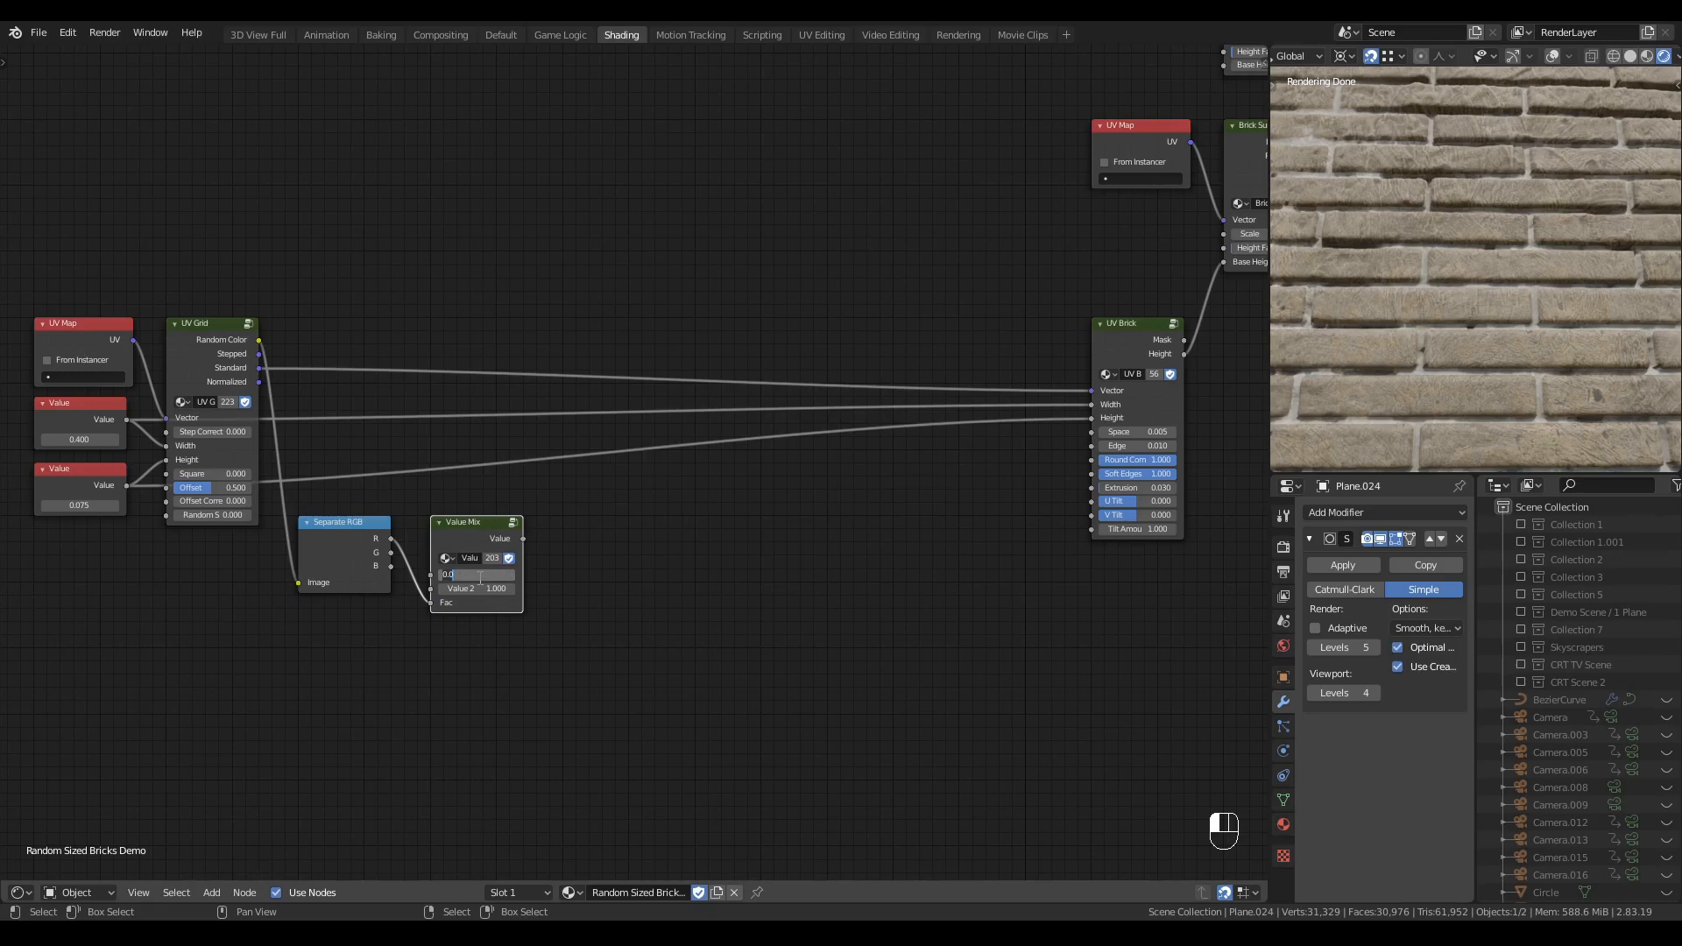
pyautogui.press('Return')
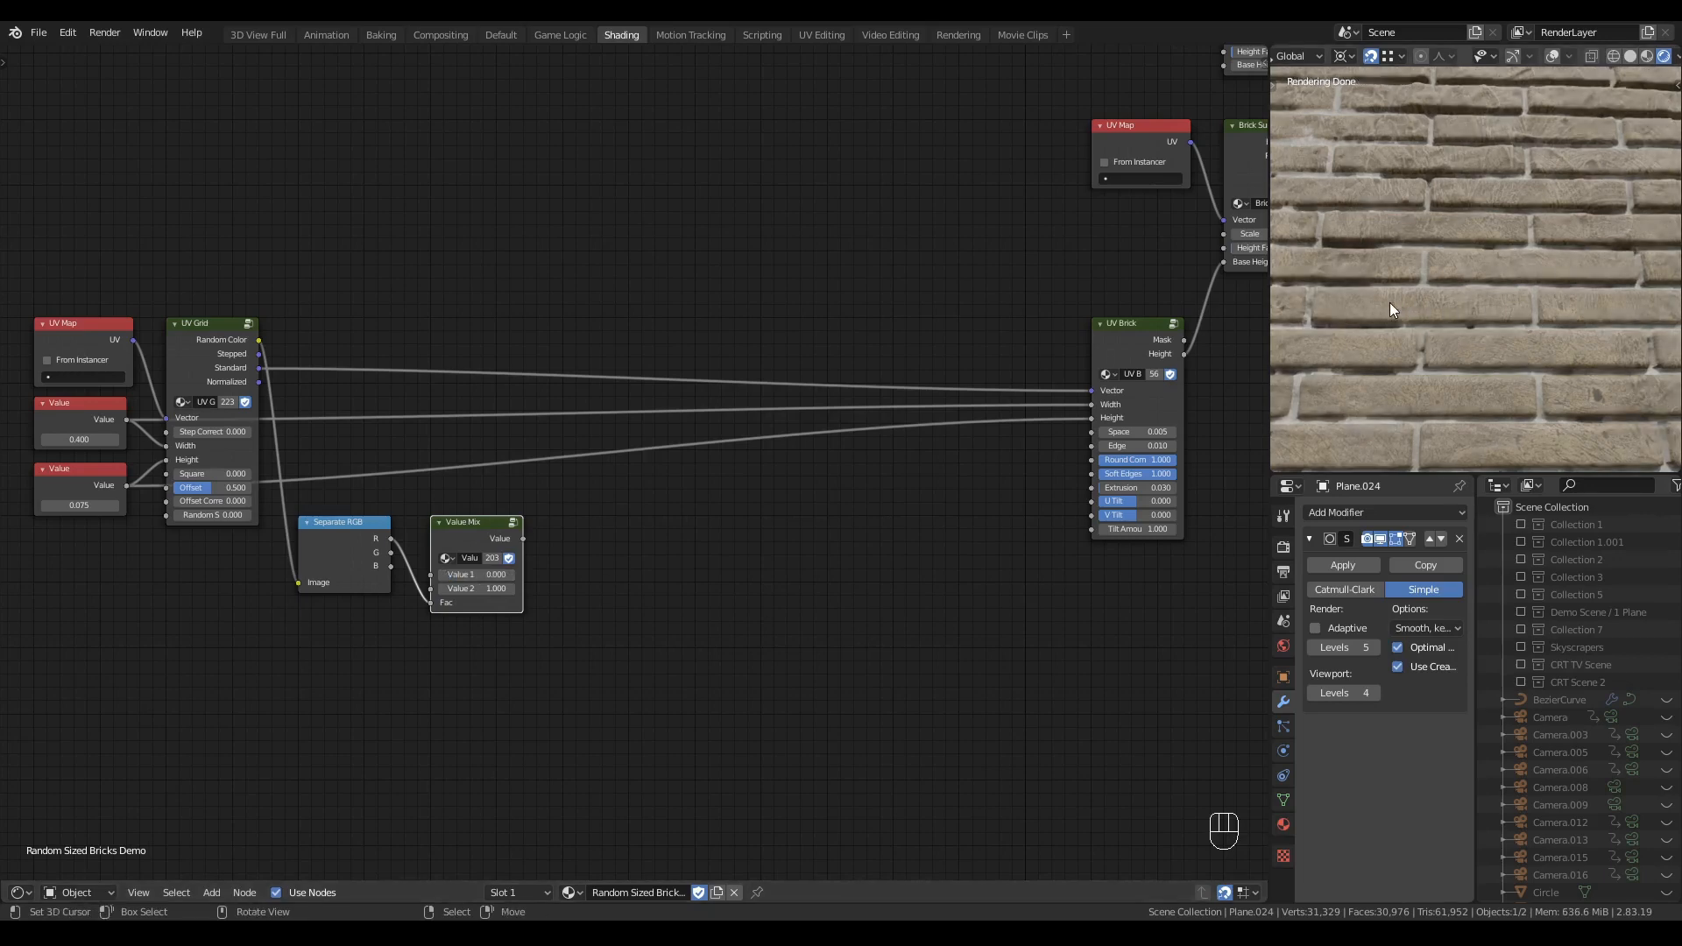
pyautogui.click(492, 577)
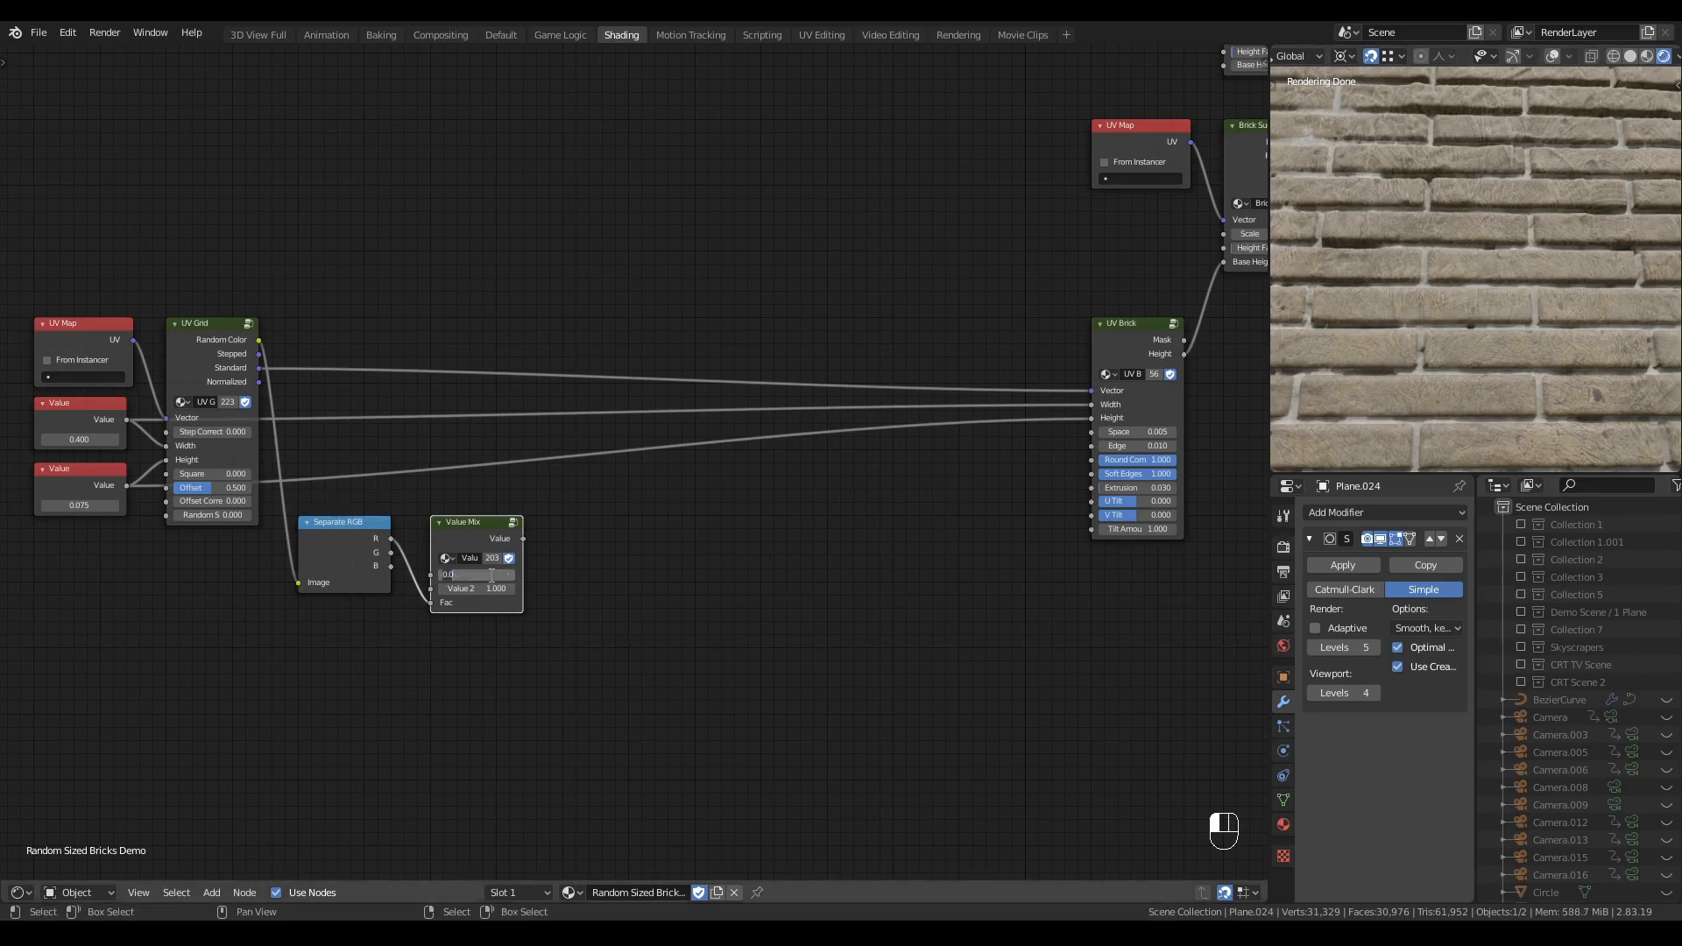
pyautogui.write('.33')
pyautogui.press('Tab')
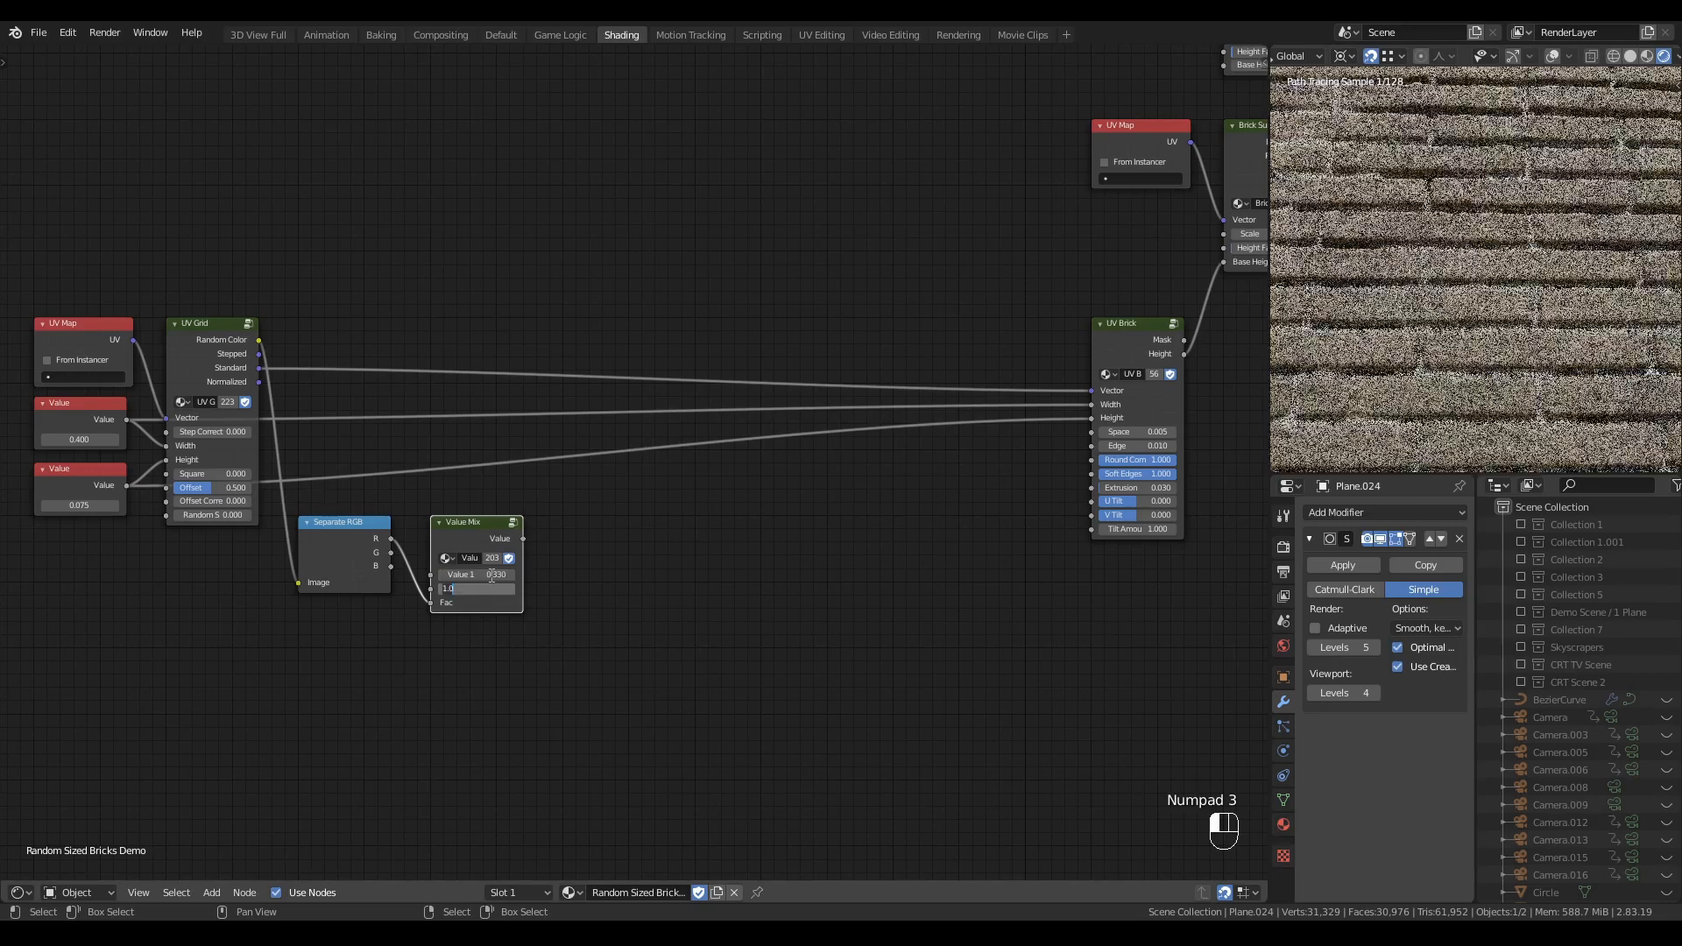
pyautogui.write('.66')
pyautogui.press('Return')
pyautogui.click(601, 557)
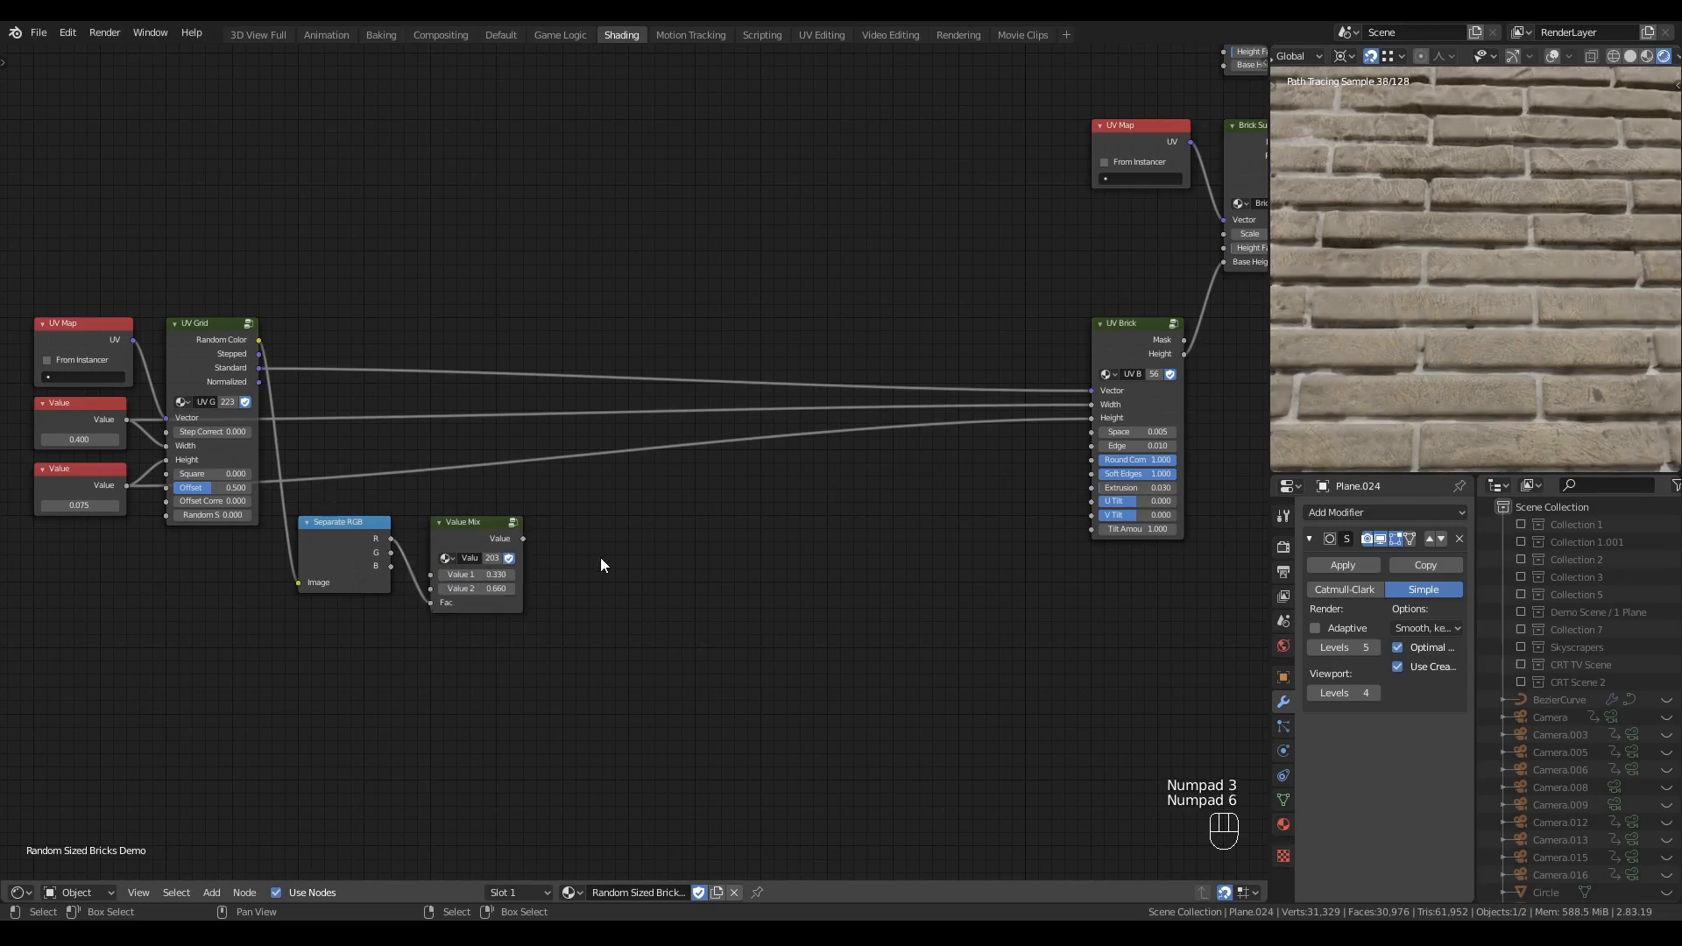
# - Add a Math node set to Multiply that multiplies the Value Mix output by the brick width value
pyautogui.moveTo(592, 552); pyautogui.dragTo(590, 541, button='middle')
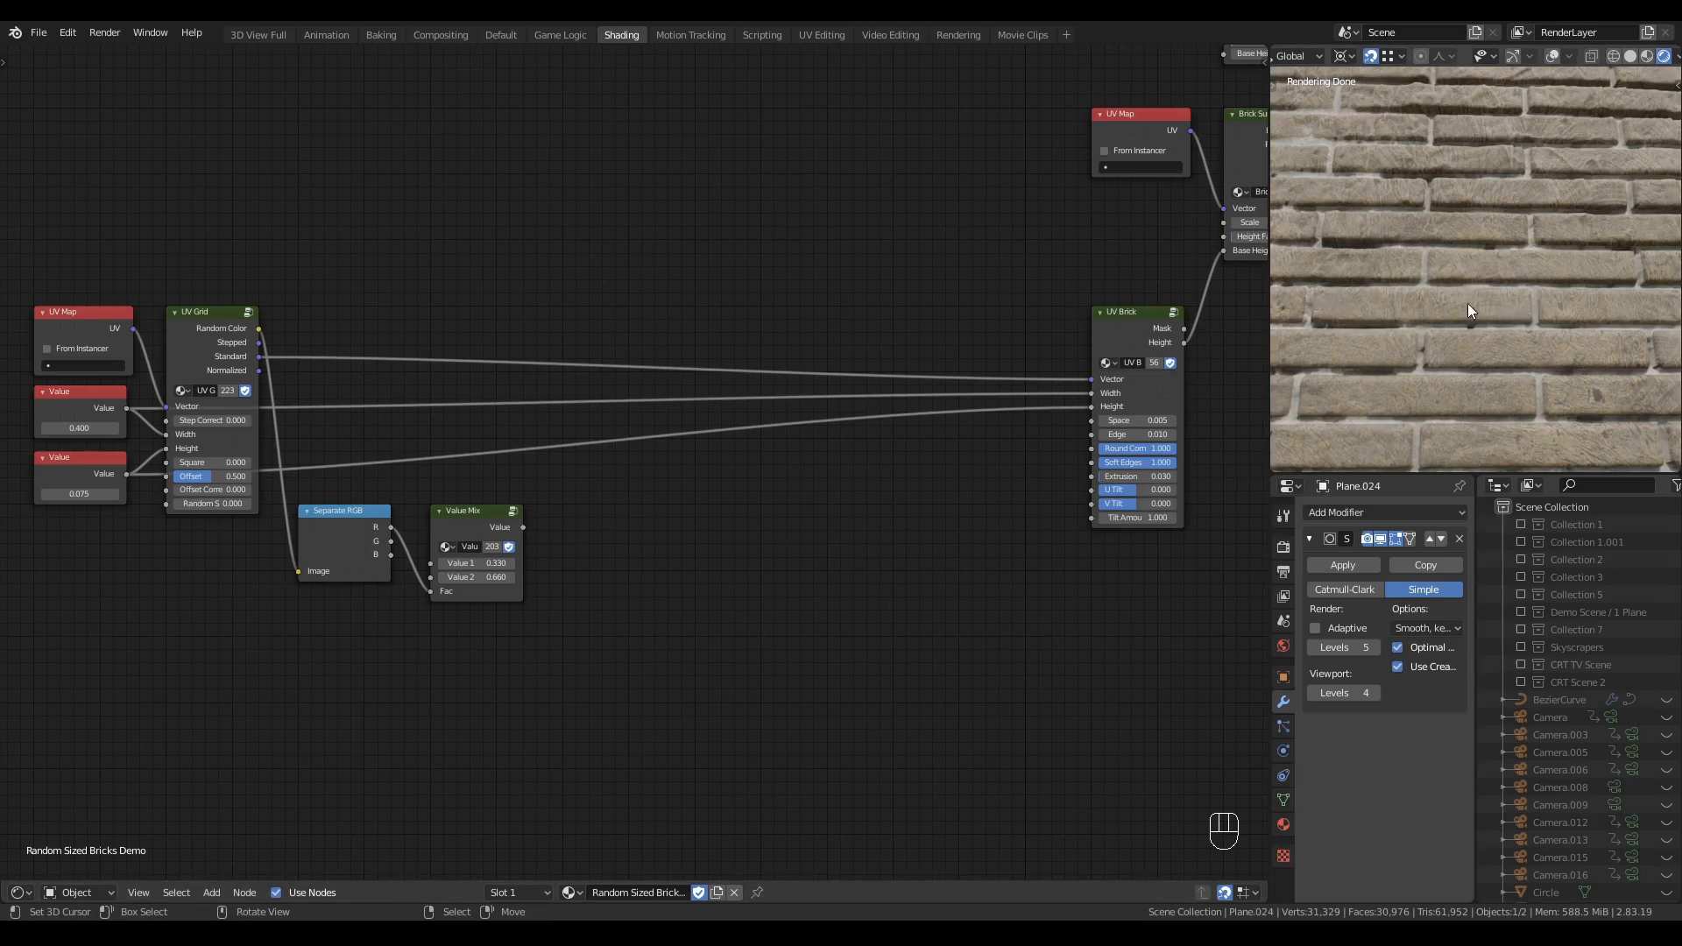
pyautogui.press('q')
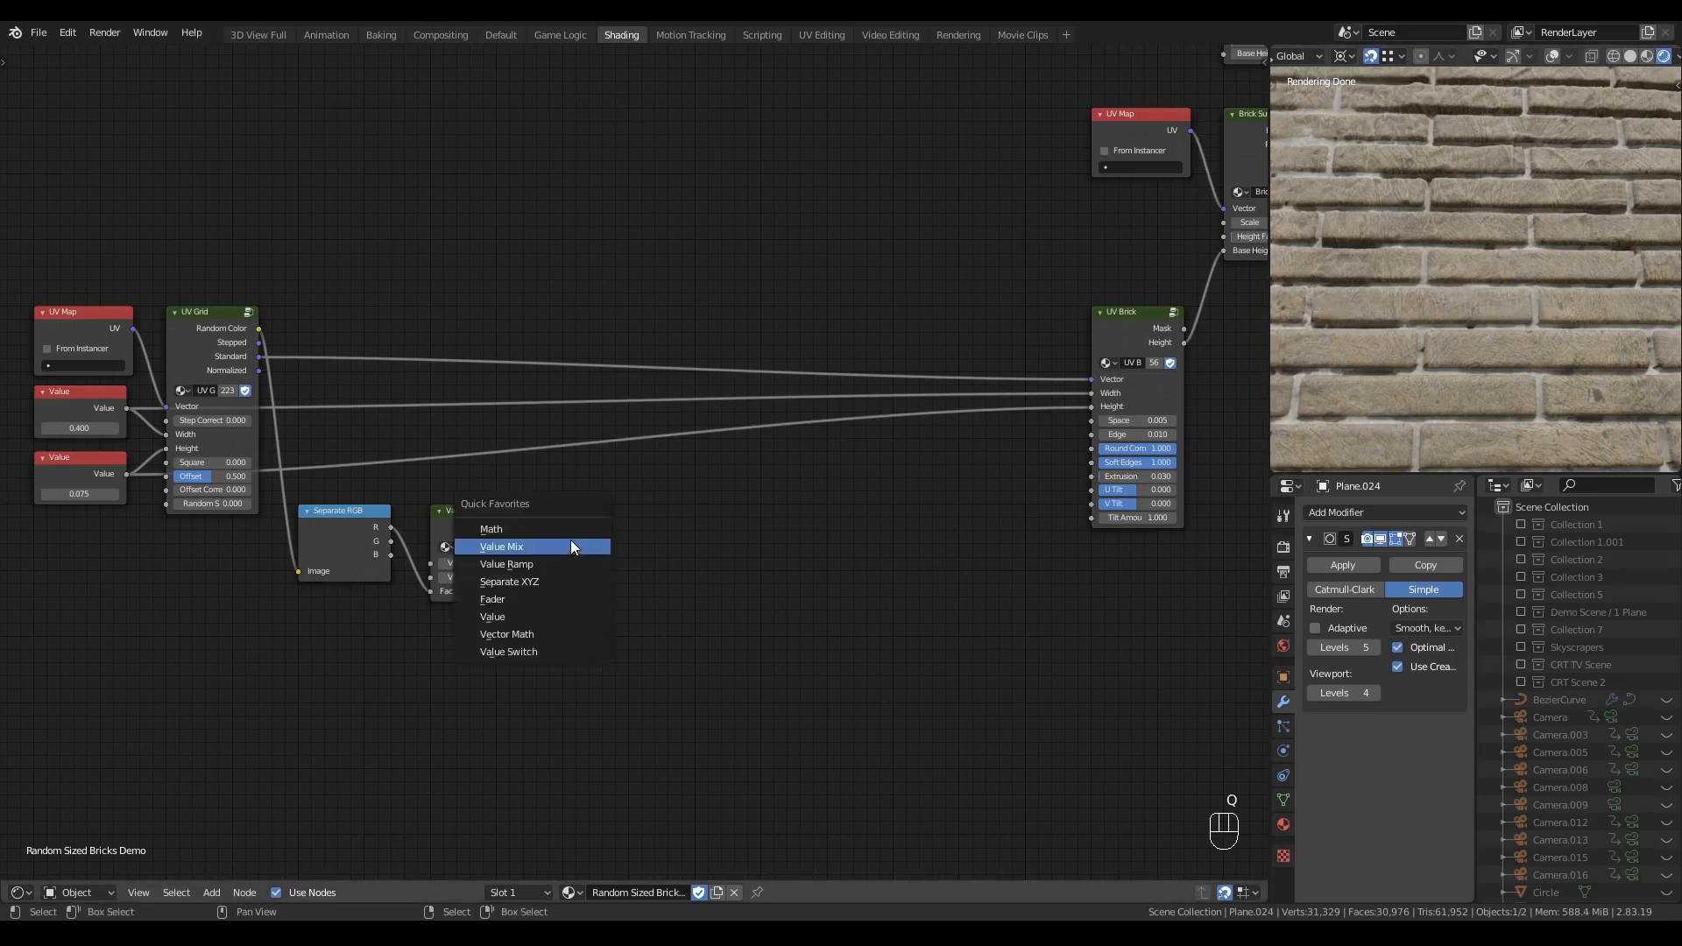
pyautogui.click(570, 540)
pyautogui.click(575, 524)
pyautogui.moveTo(523, 527); pyautogui.dragTo(572, 581)
pyautogui.click(594, 547)
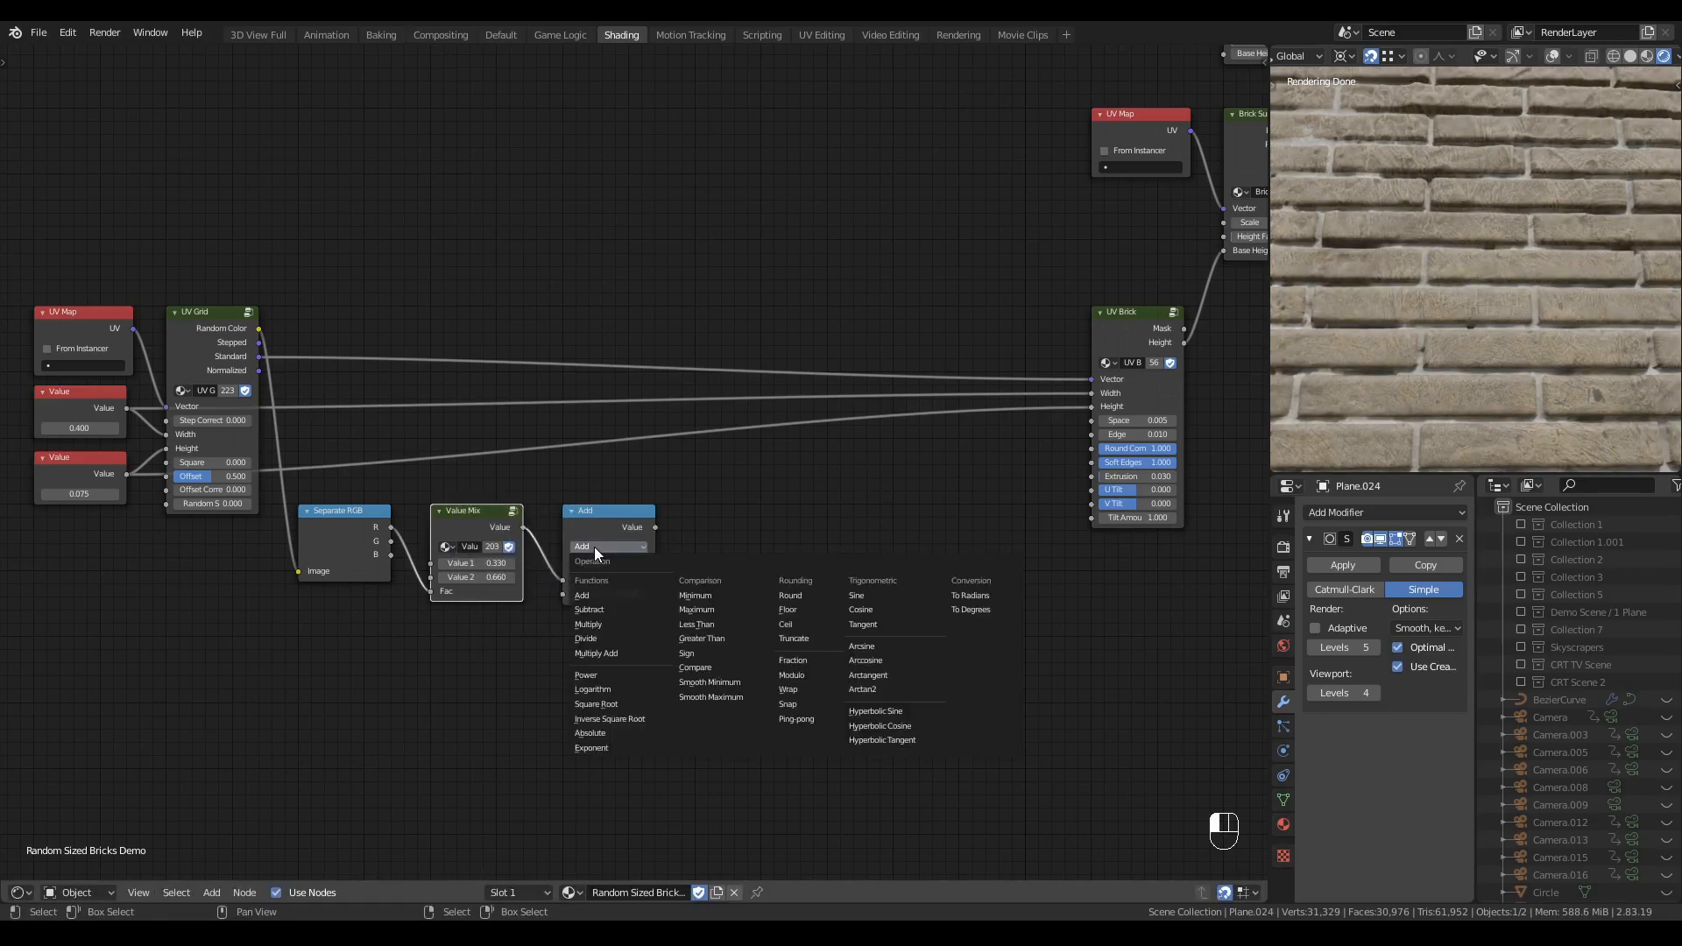
pyautogui.click(583, 599)
pyautogui.moveTo(127, 409); pyautogui.dragTo(561, 594)
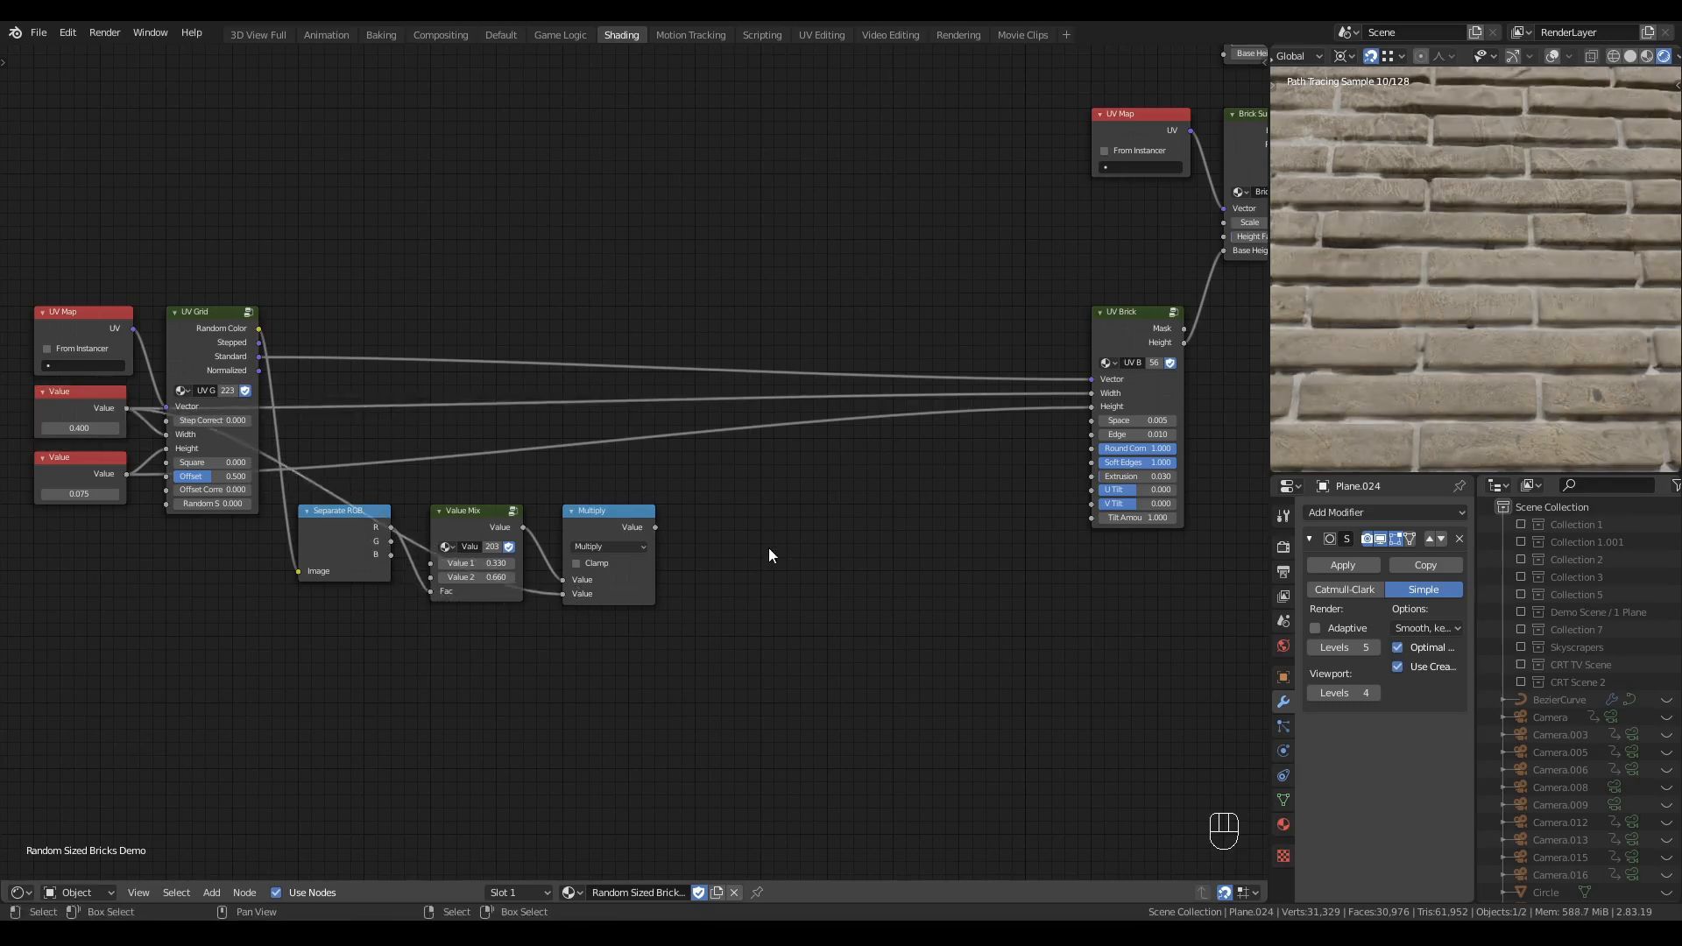
# - Connect the Multiply output to the Width input of the UV Brick node
pyautogui.moveTo(655, 526); pyautogui.dragTo(835, 469)
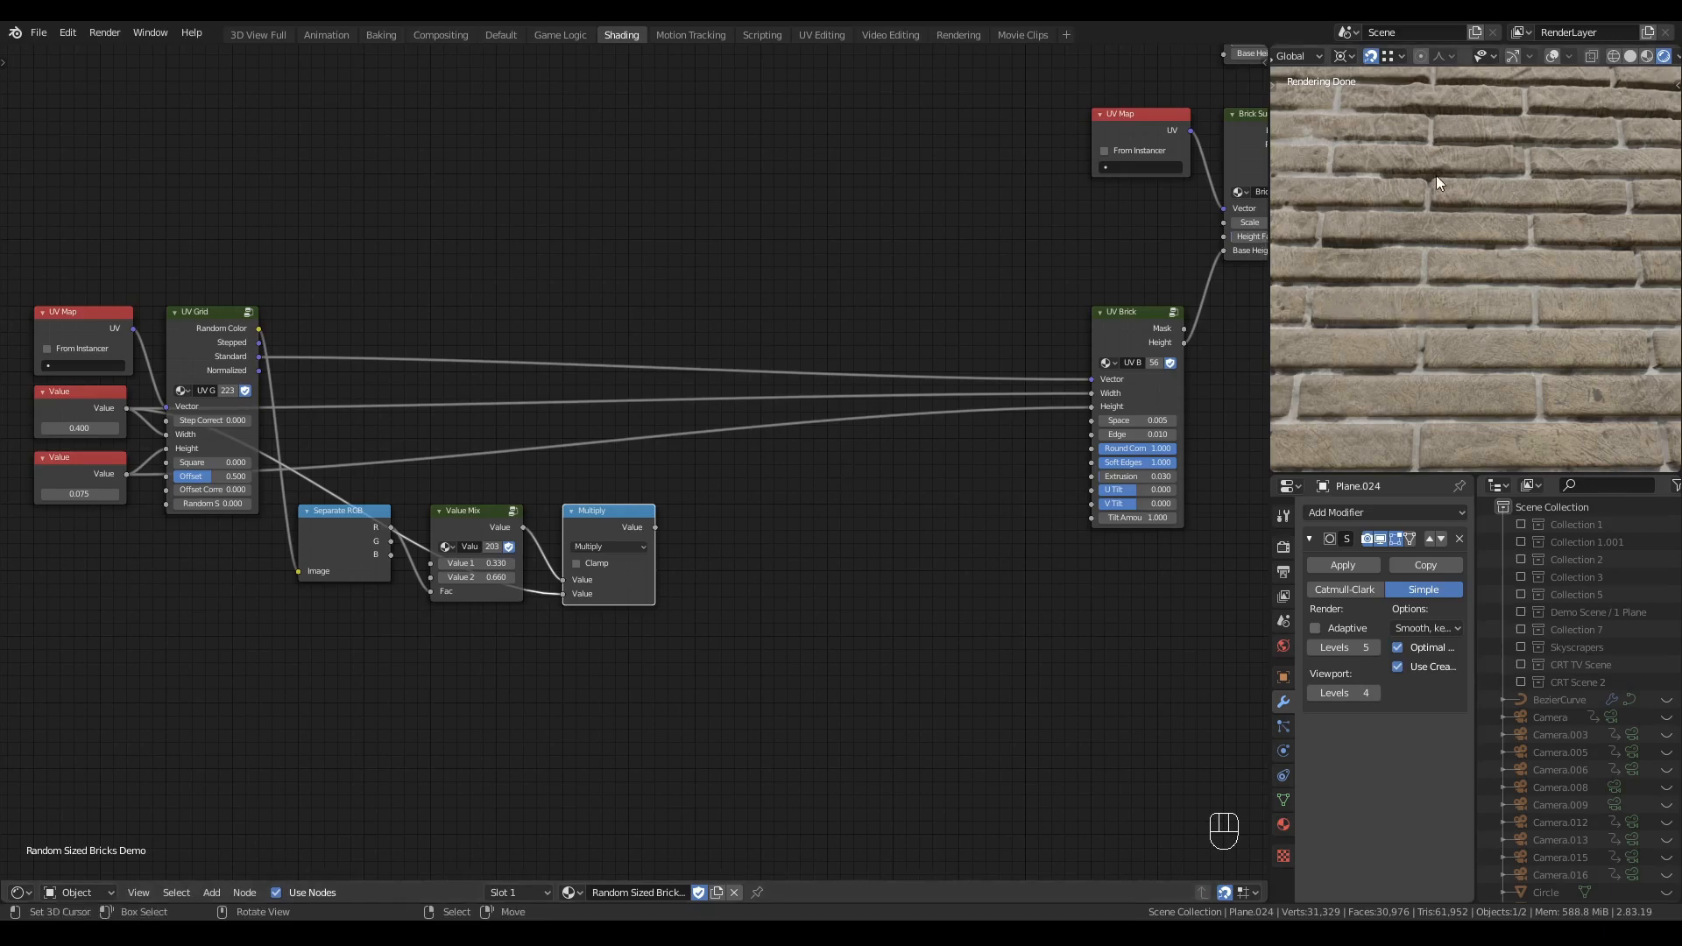
pyautogui.click(717, 507)
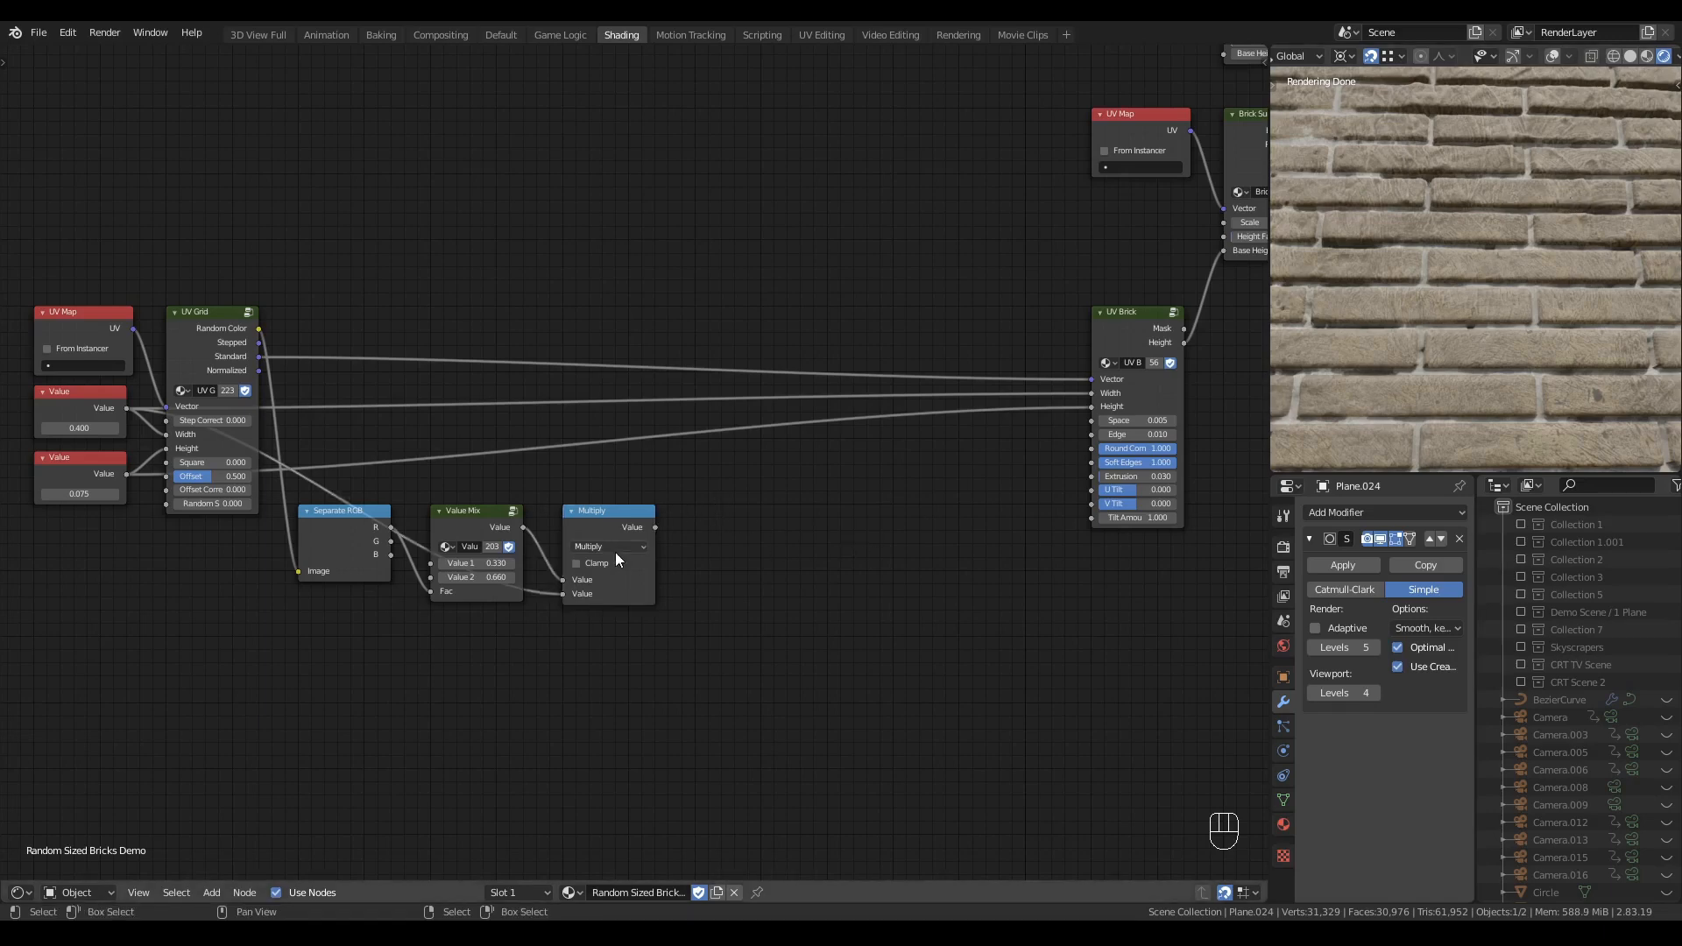
pyautogui.moveTo(655, 527); pyautogui.dragTo(1092, 397)
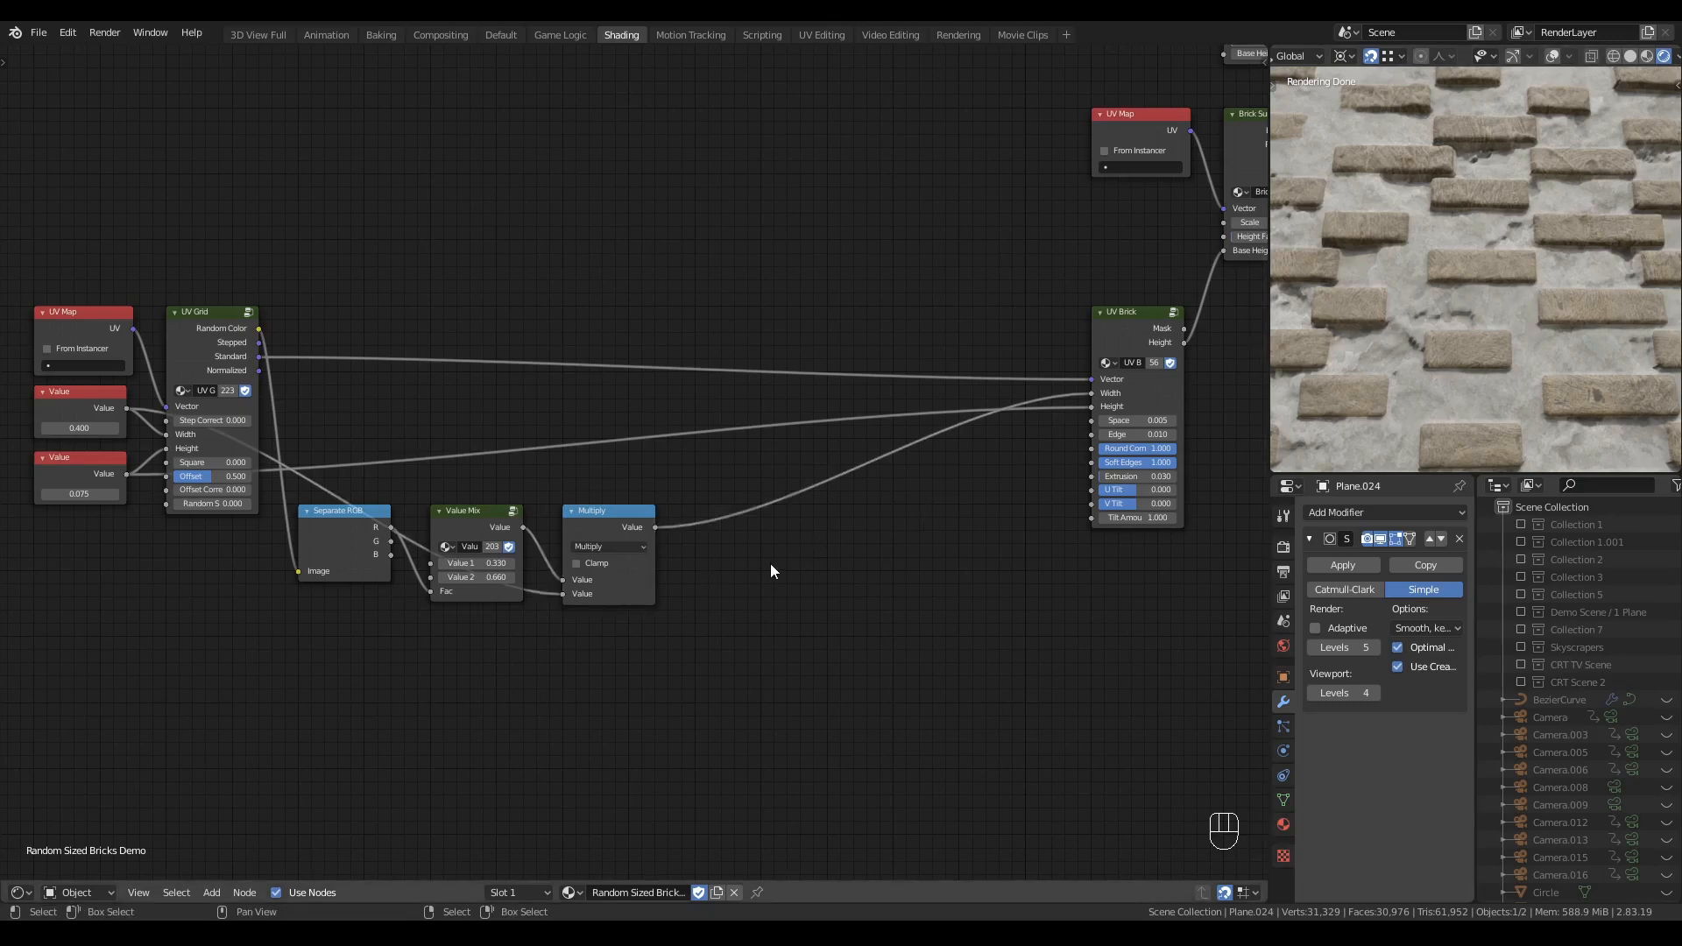
# - Add another Math node after the Multiply node and set its operation to Subtract
pyautogui.moveTo(771, 565); pyautogui.dragTo(775, 557, button='middle')
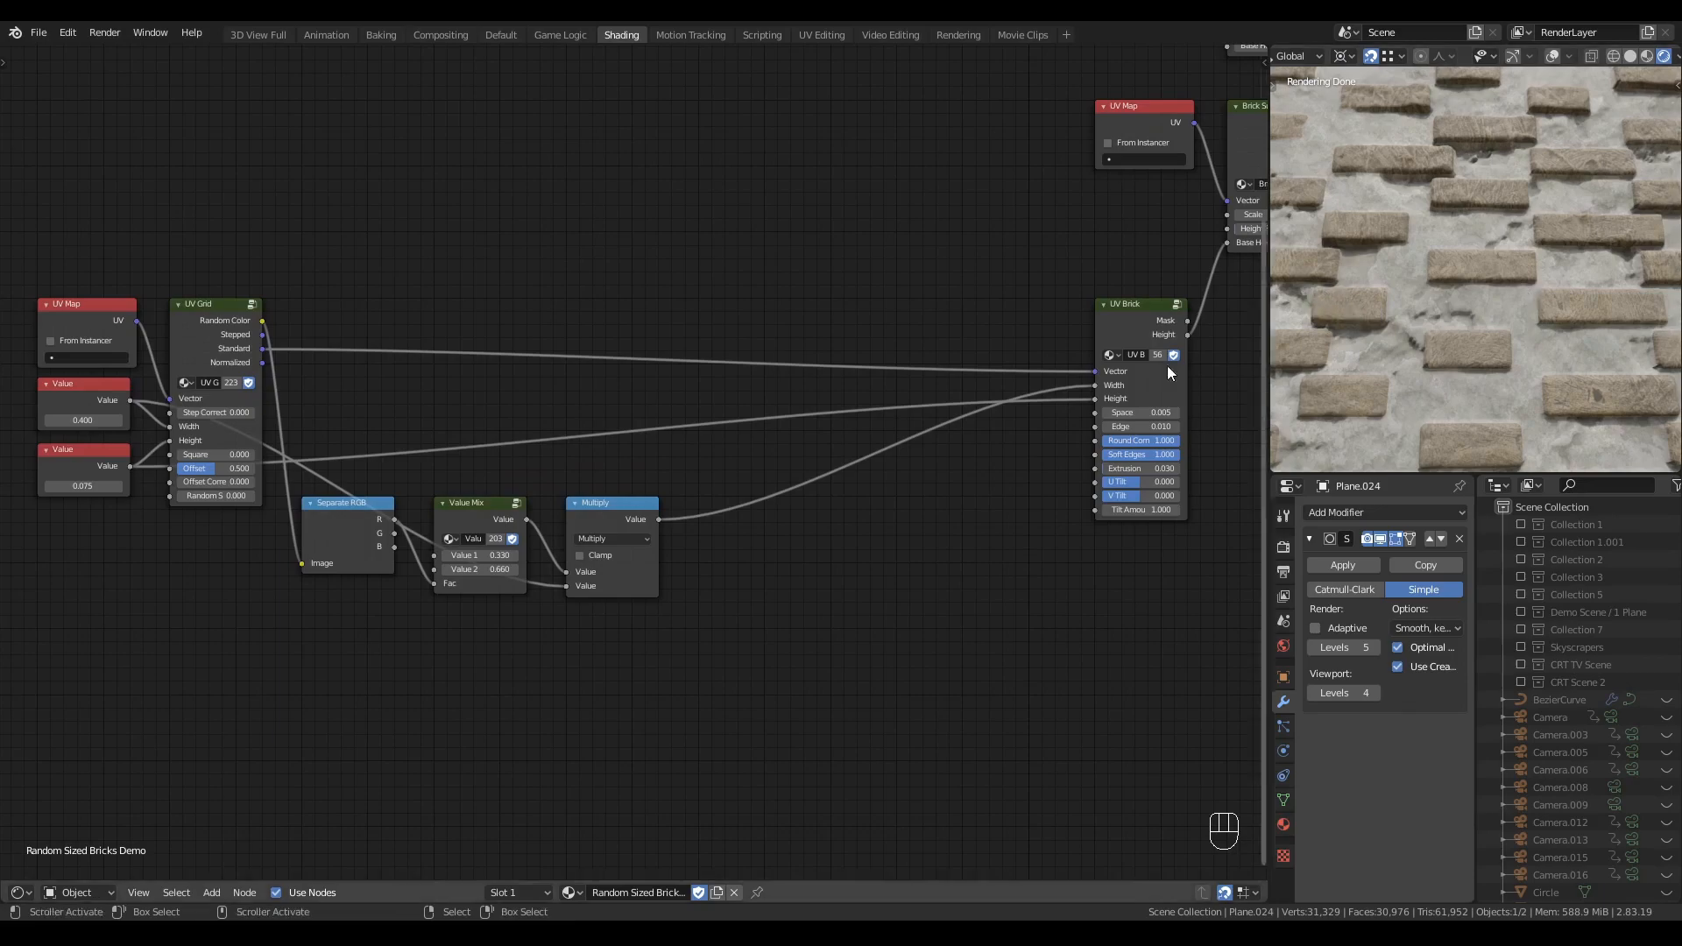
pyautogui.press('q')
pyautogui.click(775, 544)
pyautogui.click(770, 533)
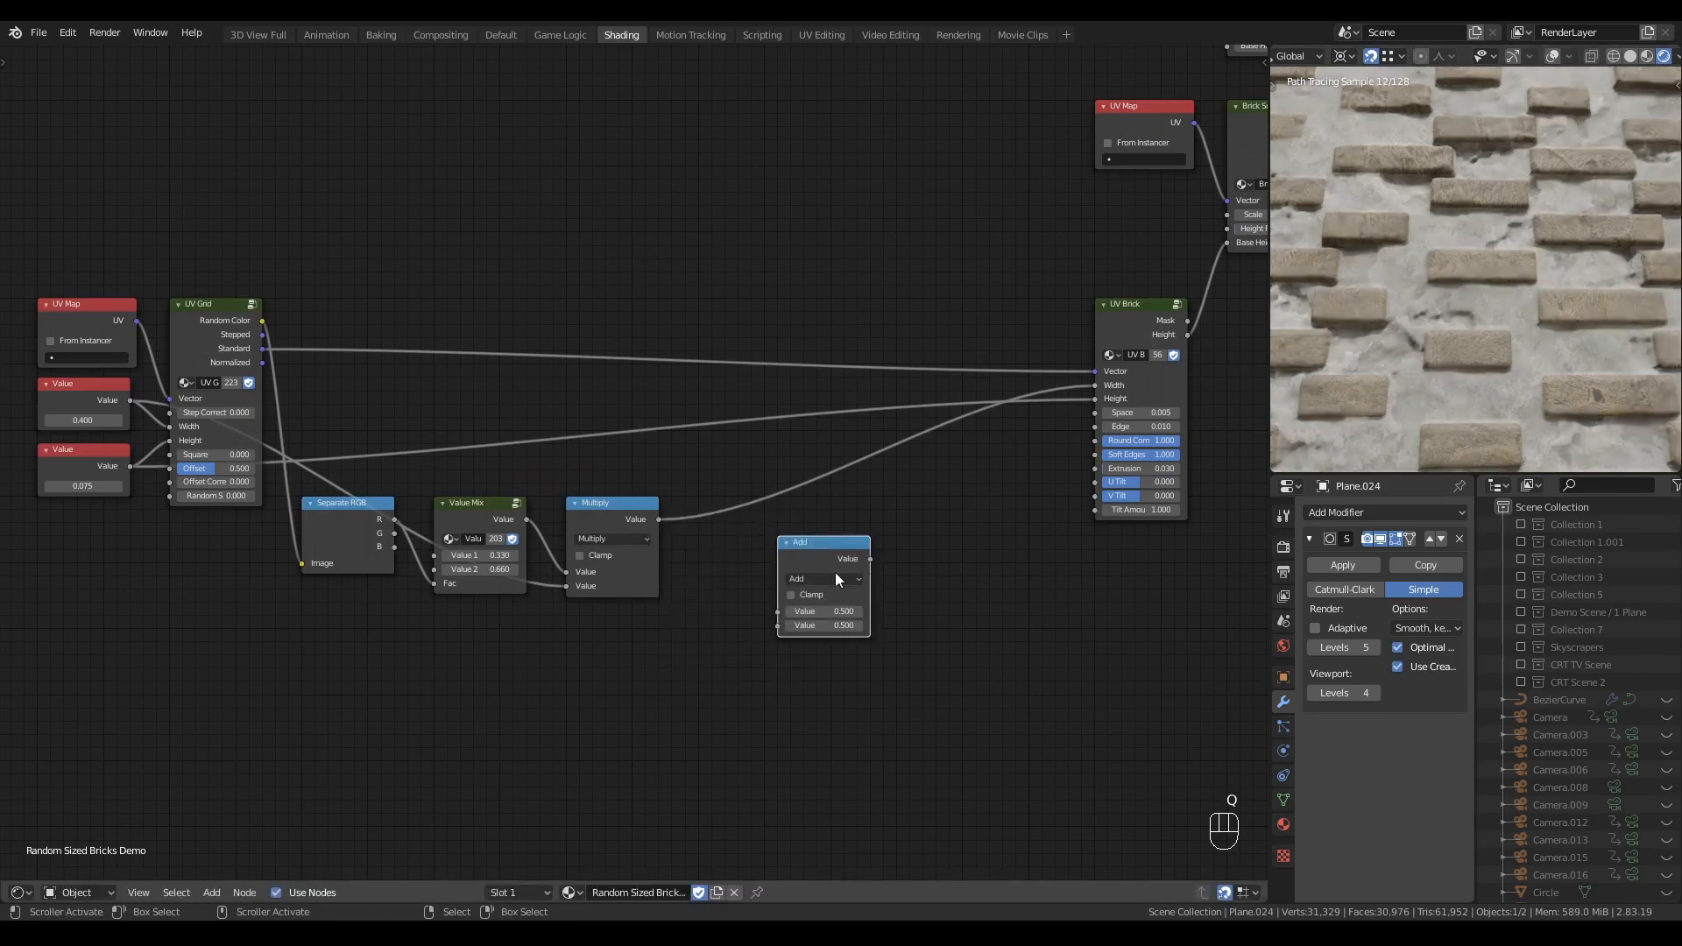
pyautogui.click(823, 578)
pyautogui.click(806, 632)
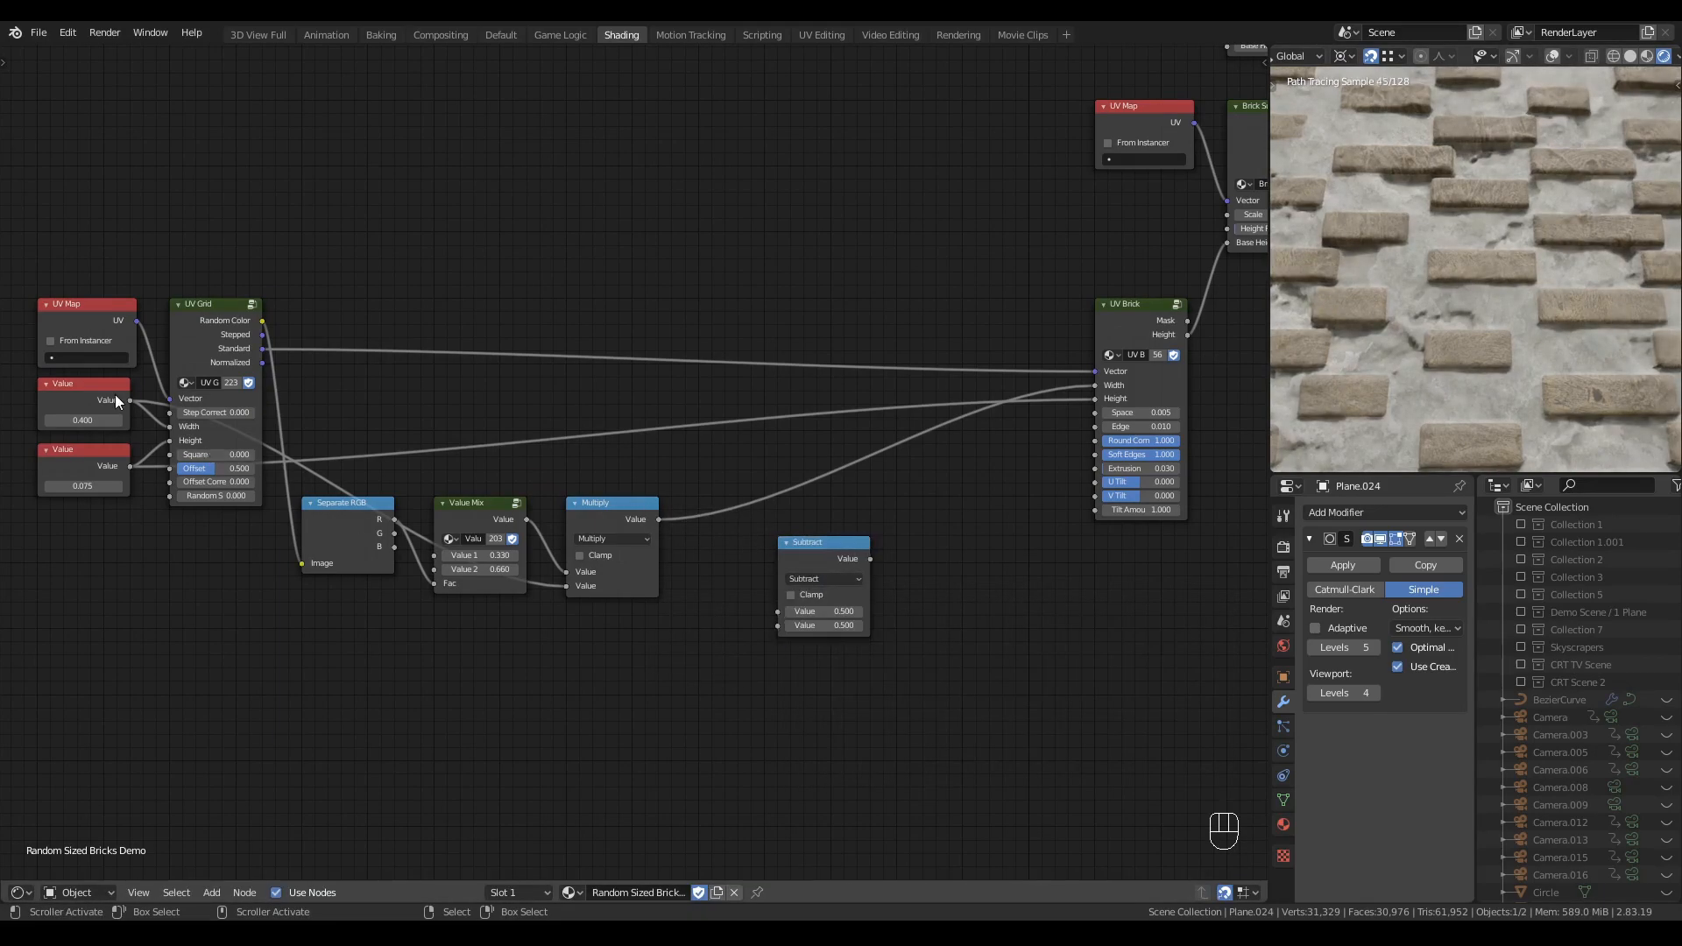
# - Subtract the Multiply output from the brick width value, place the Subtract node beside Multiply, and feed its result into UV Brick's Width
pyautogui.moveTo(130, 400); pyautogui.dragTo(778, 614)
pyautogui.moveTo(659, 519); pyautogui.dragTo(778, 626)
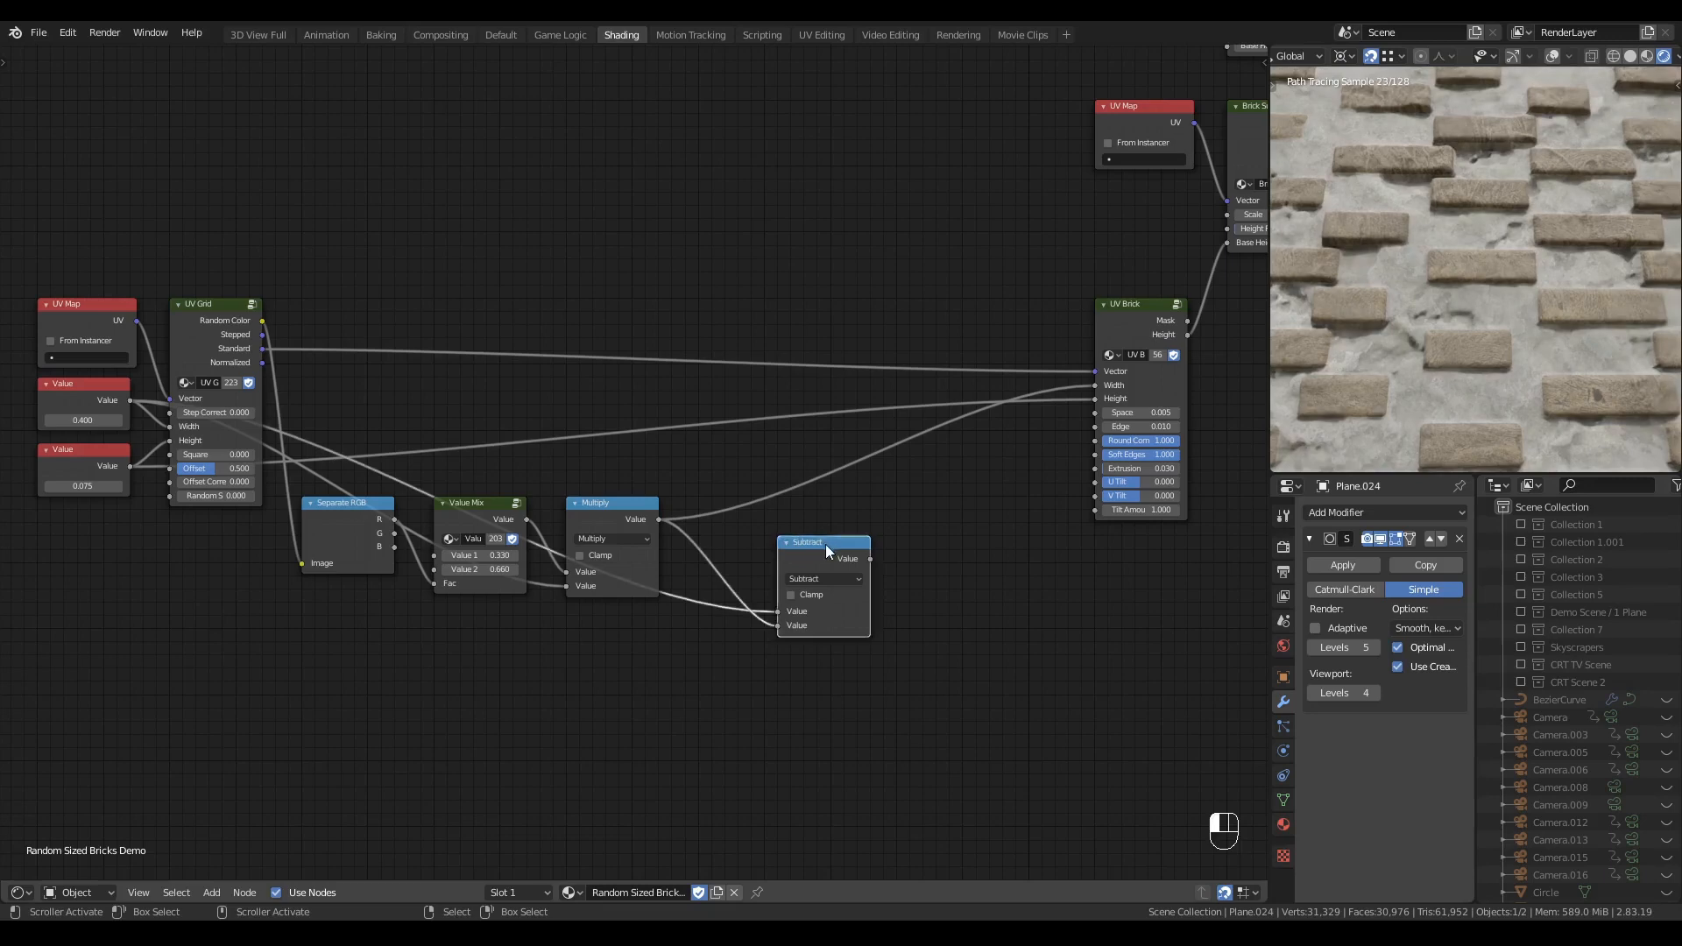
pyautogui.moveTo(825, 544); pyautogui.dragTo(1094, 387)
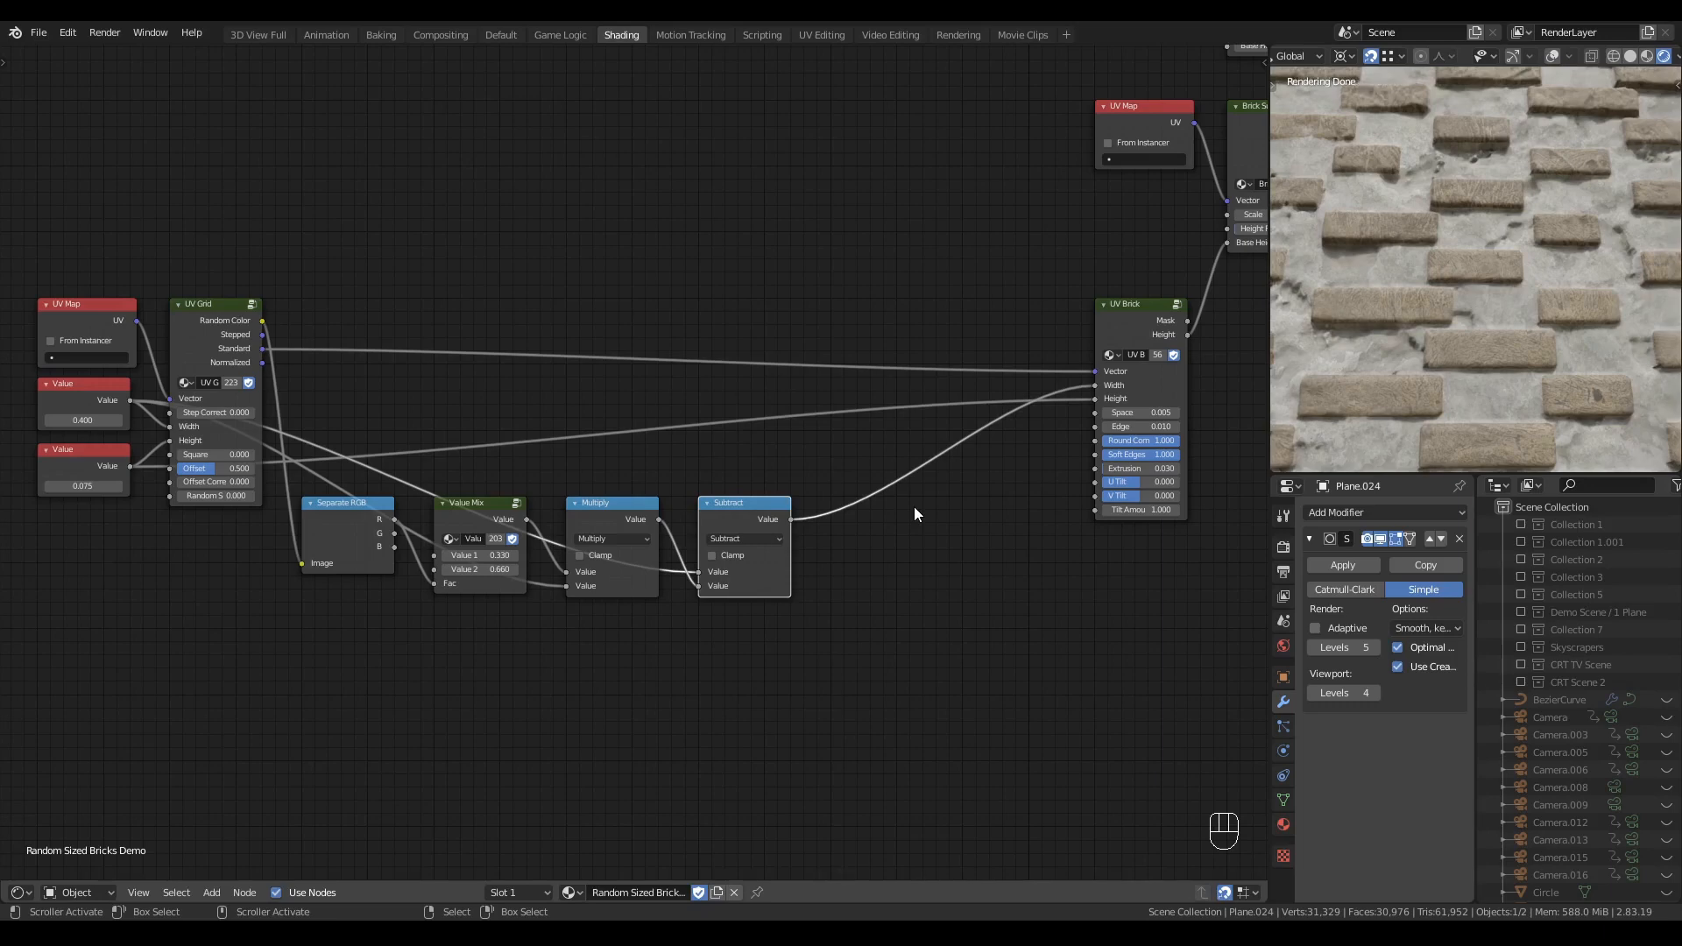
pyautogui.moveTo(892, 555); pyautogui.dragTo(886, 591, button='middle')
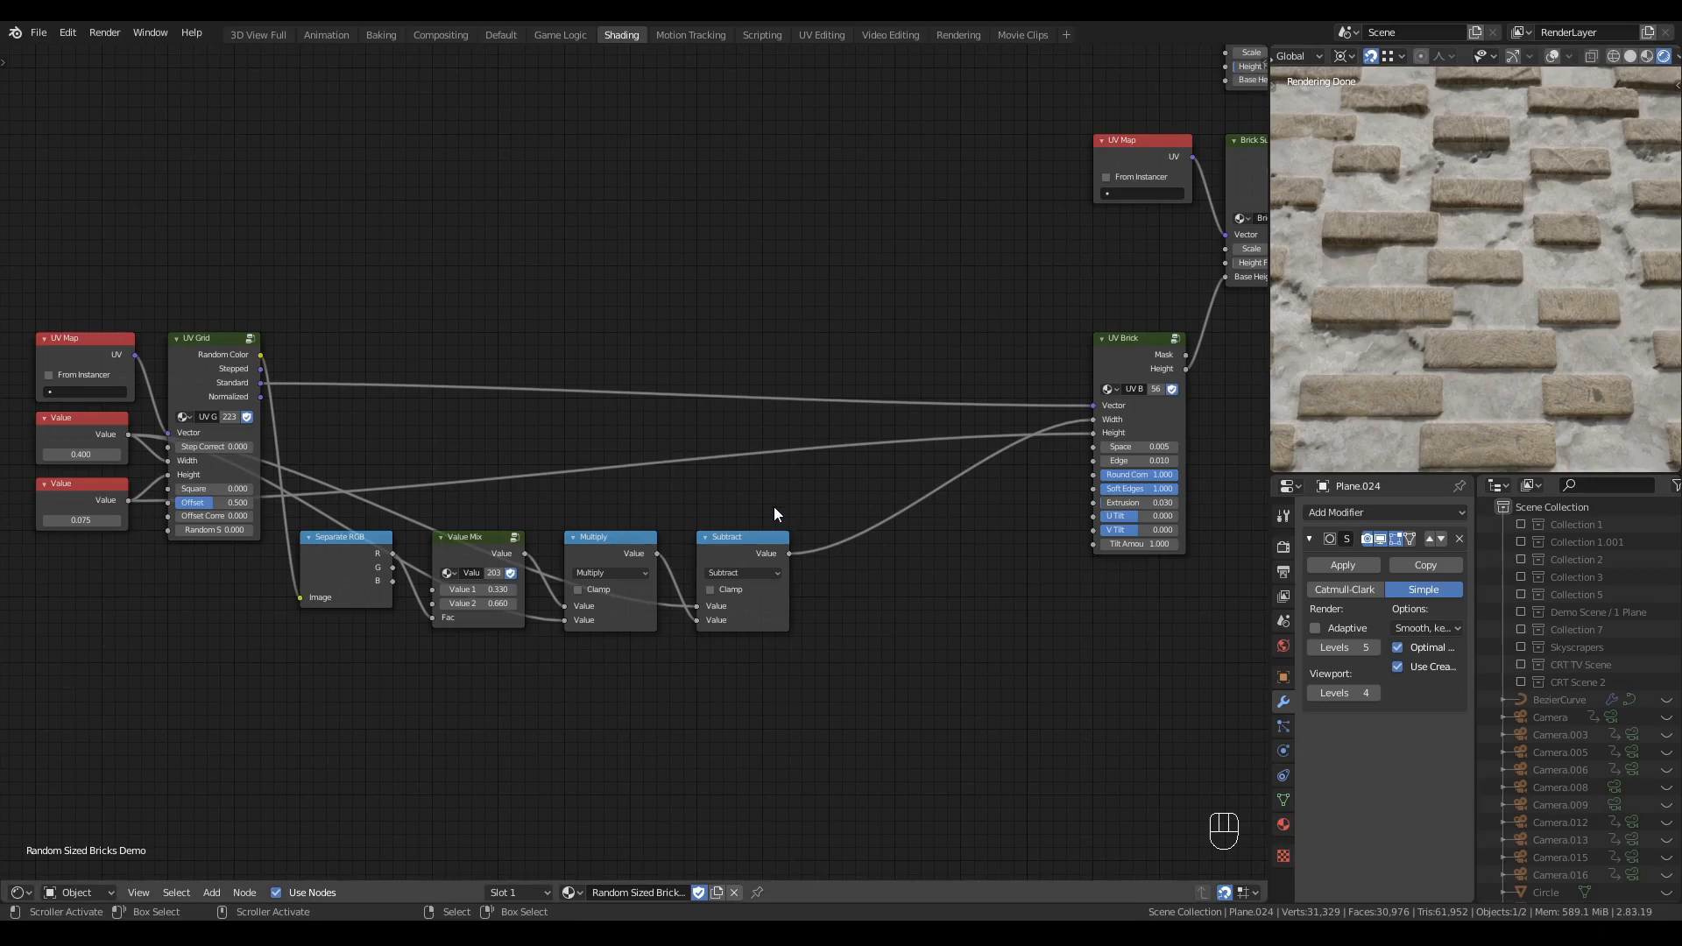
pyautogui.moveTo(659, 552); pyautogui.dragTo(791, 469)
pyautogui.click(653, 544)
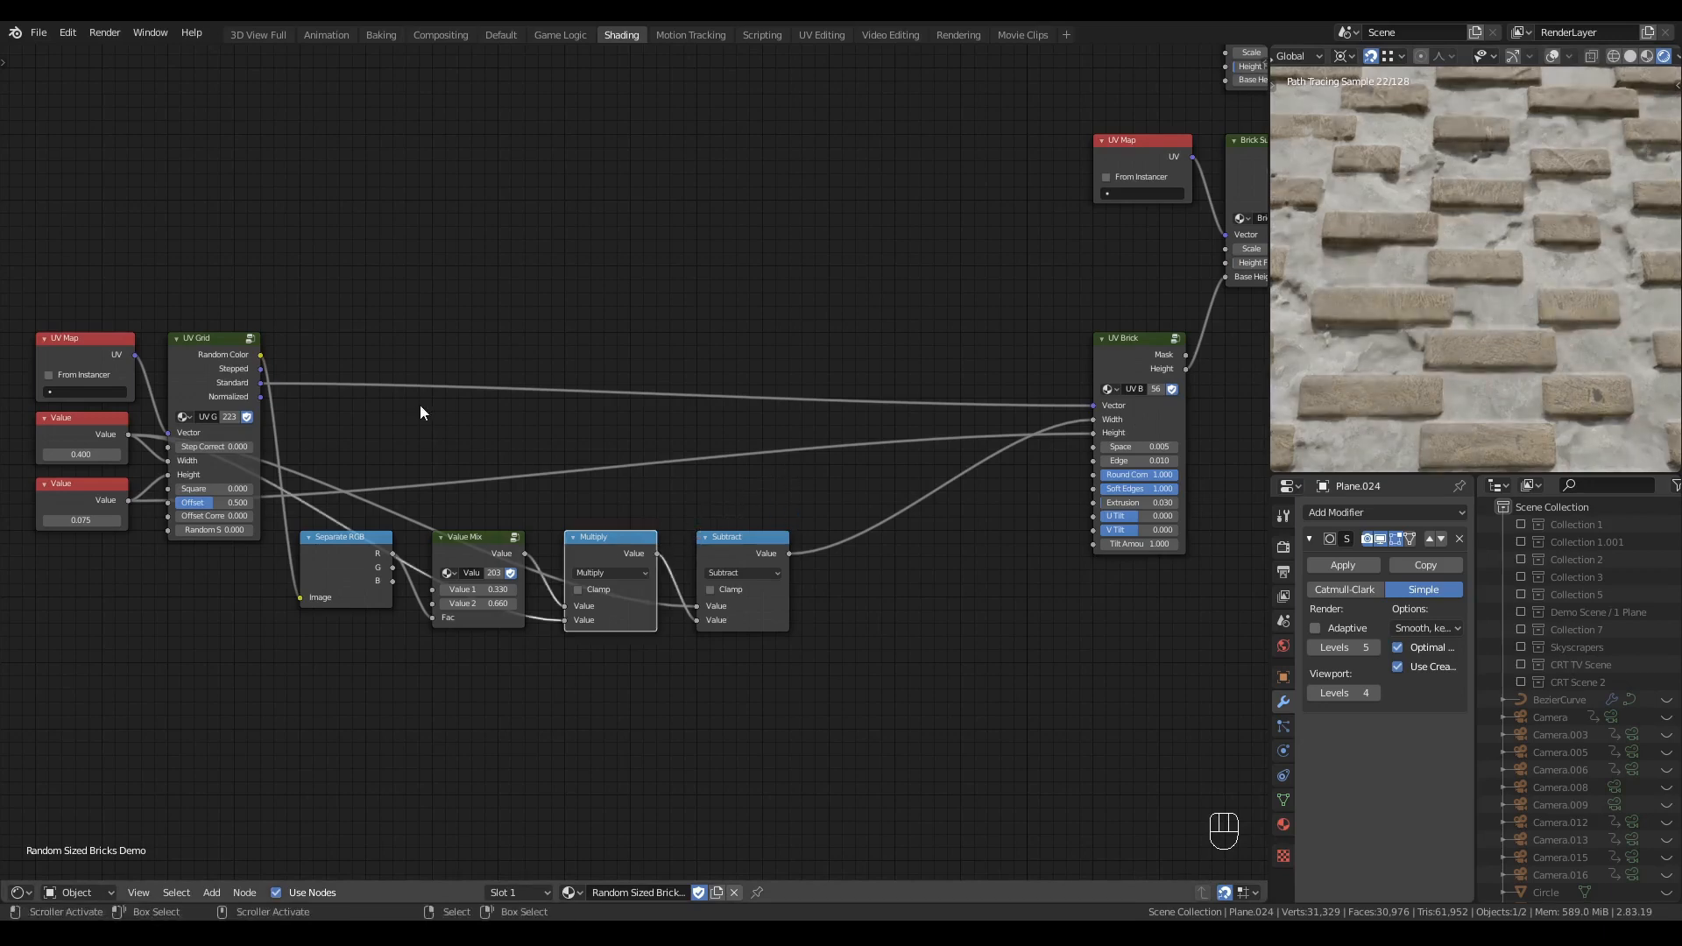
# - Shift the UV Map, Value, UV Grid and width-calculation nodes away from UV Brick to make more room between them
pyautogui.moveTo(419, 413); pyautogui.dragTo(481, 409, button='middle')
pyautogui.moveTo(292, 226); pyautogui.dragTo(87, 563)
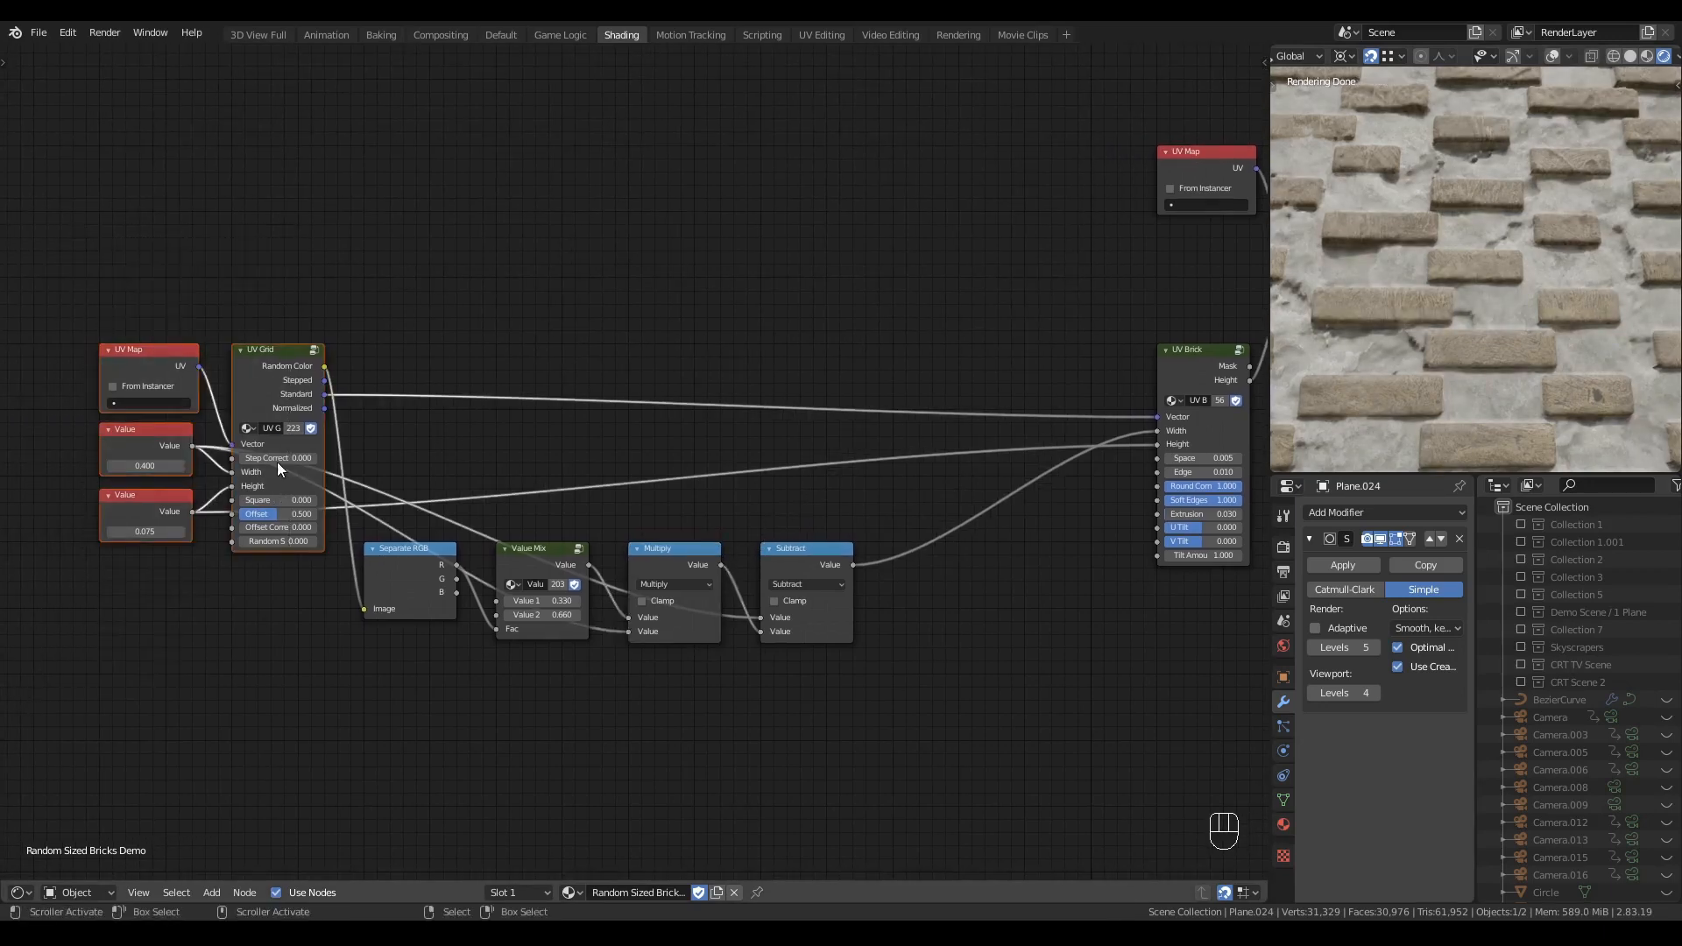
pyautogui.moveTo(132, 274); pyautogui.dragTo(928, 846)
pyautogui.press('g')
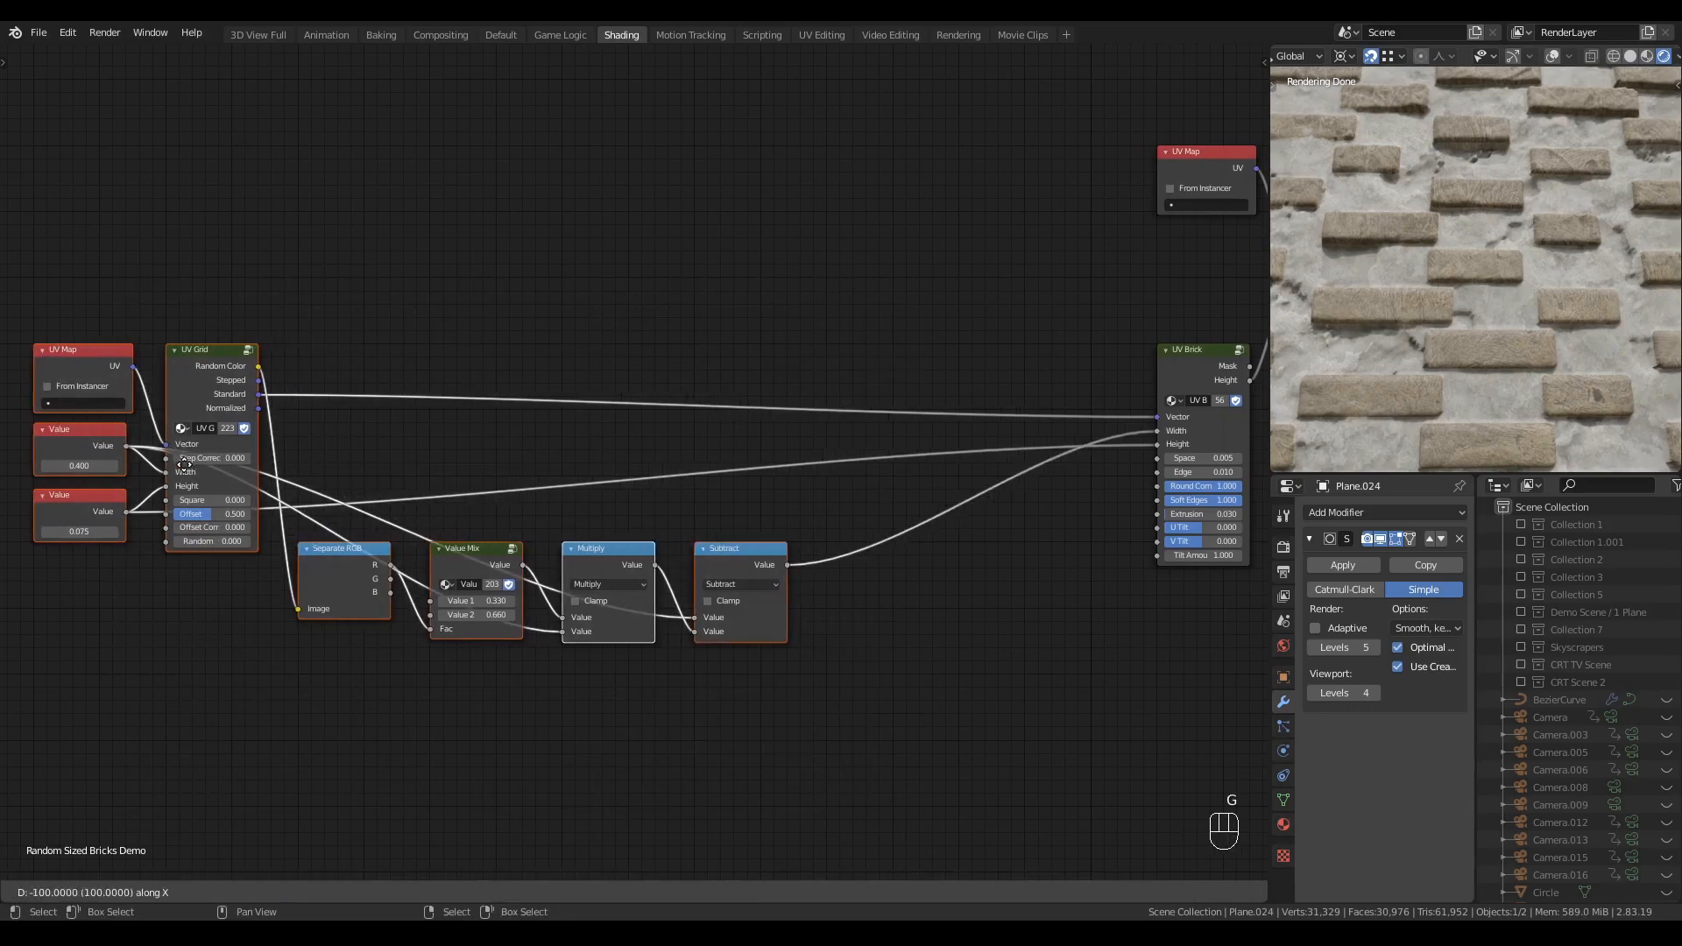
pyautogui.click(185, 465)
# - Insert a Separate XYZ node beside UV Grid on the link from its Standard output to UV Brick's Vector input
pyautogui.press('q')
pyautogui.click(375, 477)
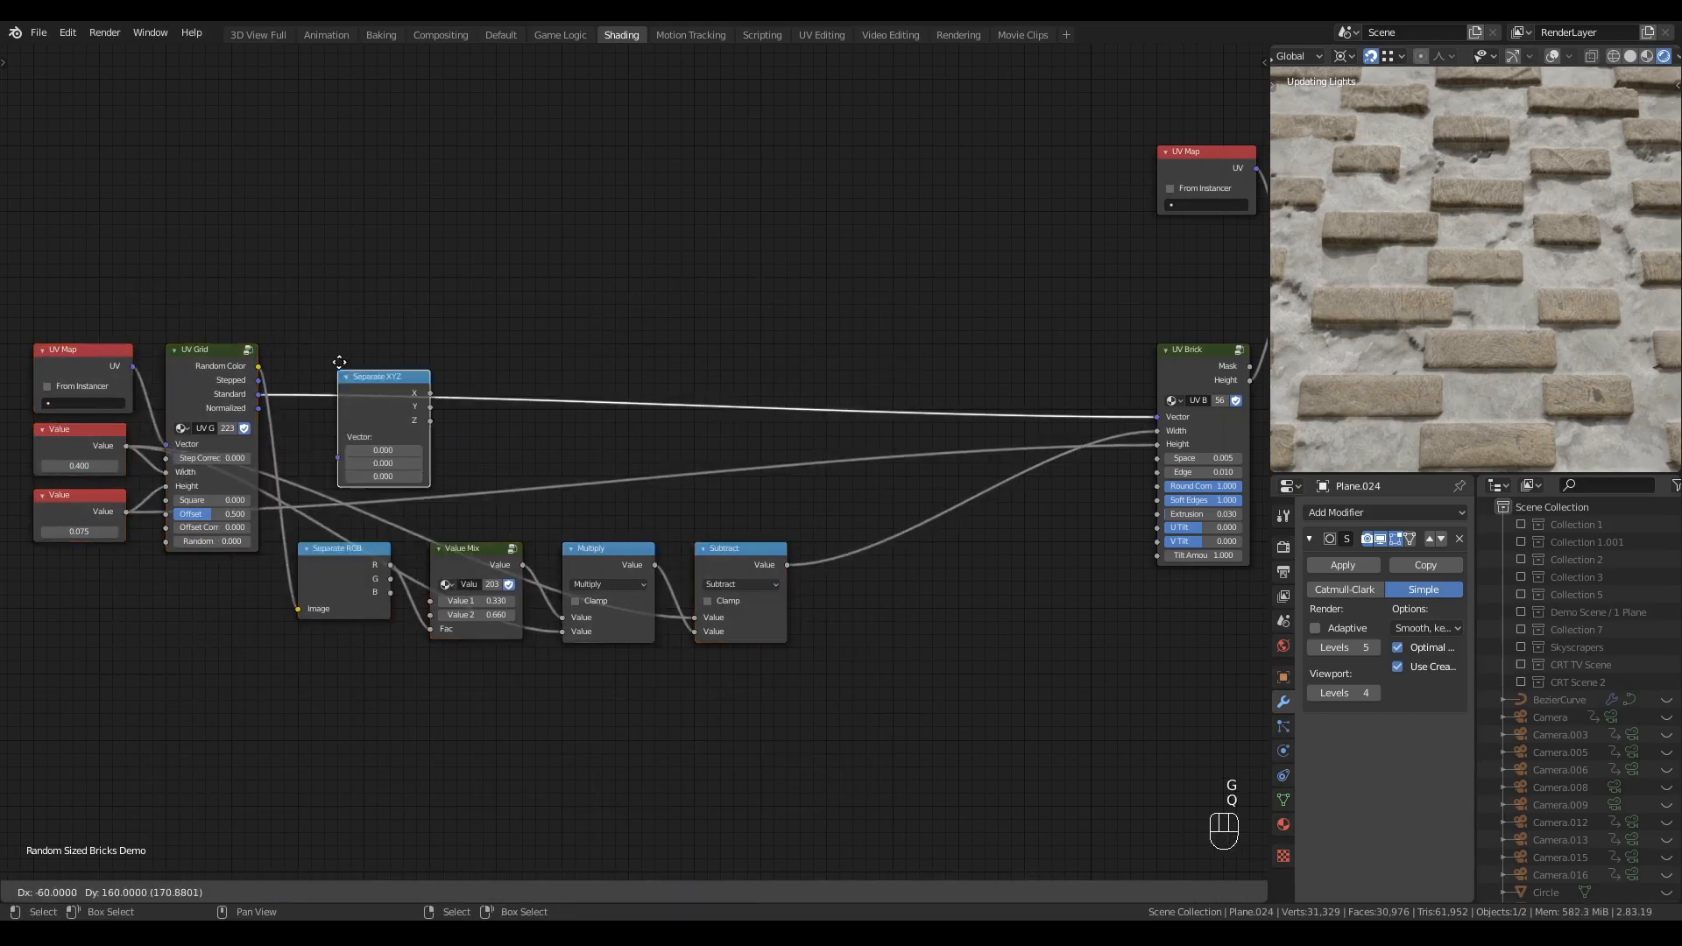
pyautogui.click(299, 335)
# - Insert a Combine XYZ node before UV Brick's Vector input and link Separate XYZ's X and Y outputs to its matching inputs
pyautogui.hotkey('shift', 'a')
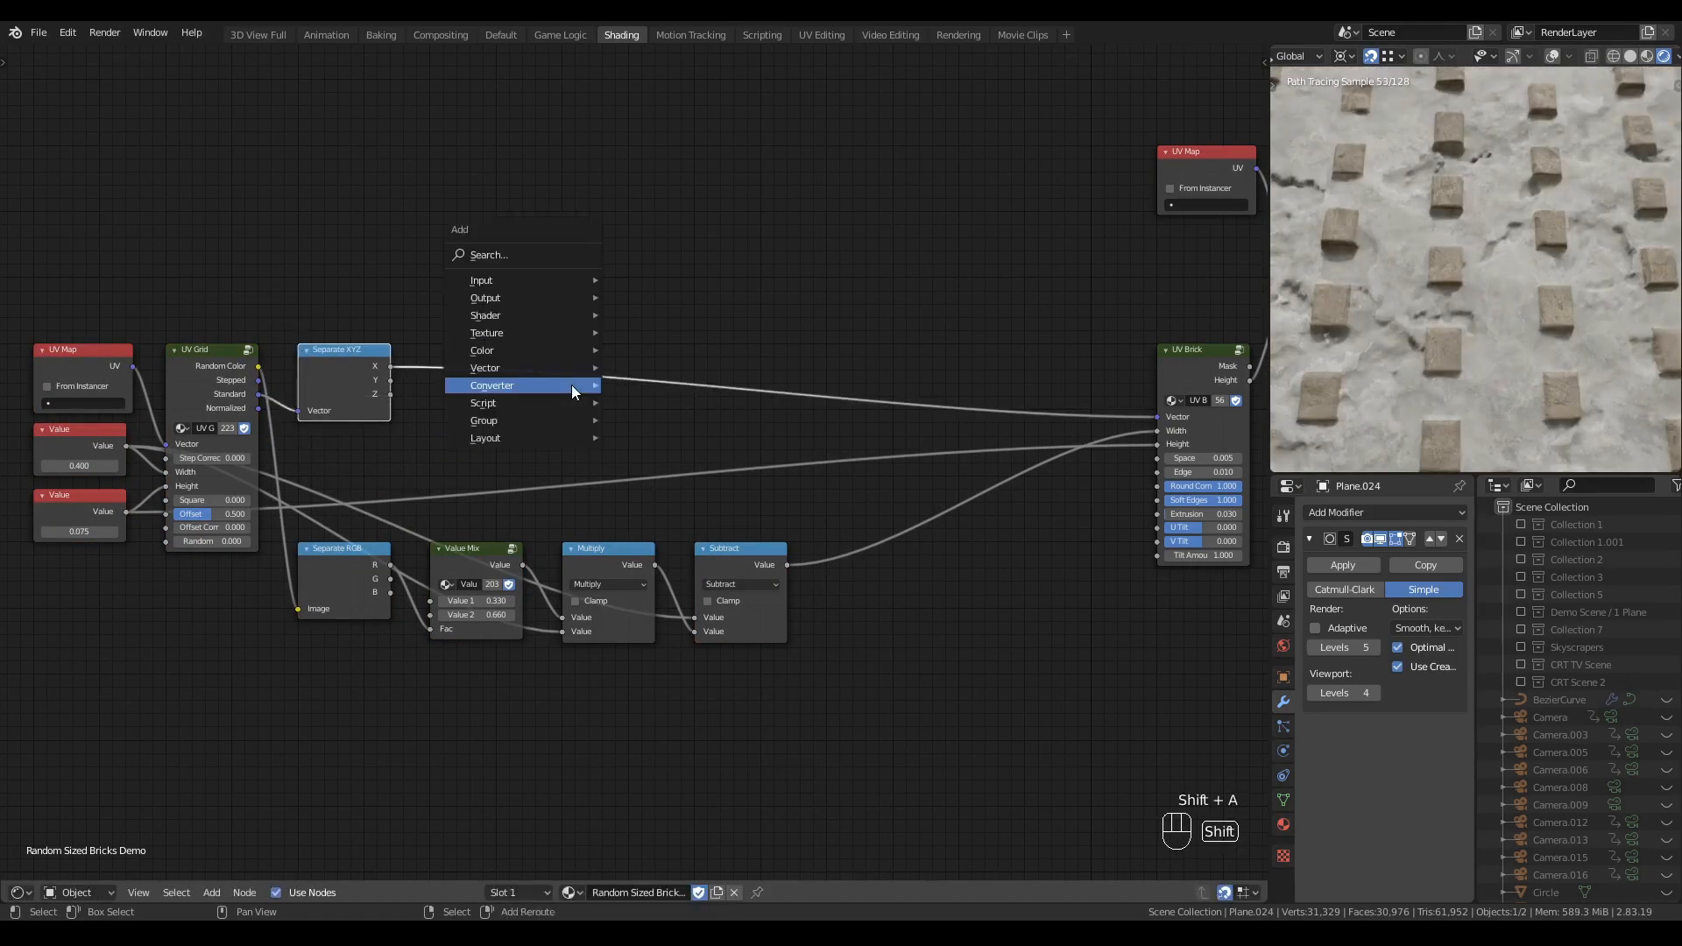
pyautogui.moveTo(572, 386)
pyautogui.click(701, 478)
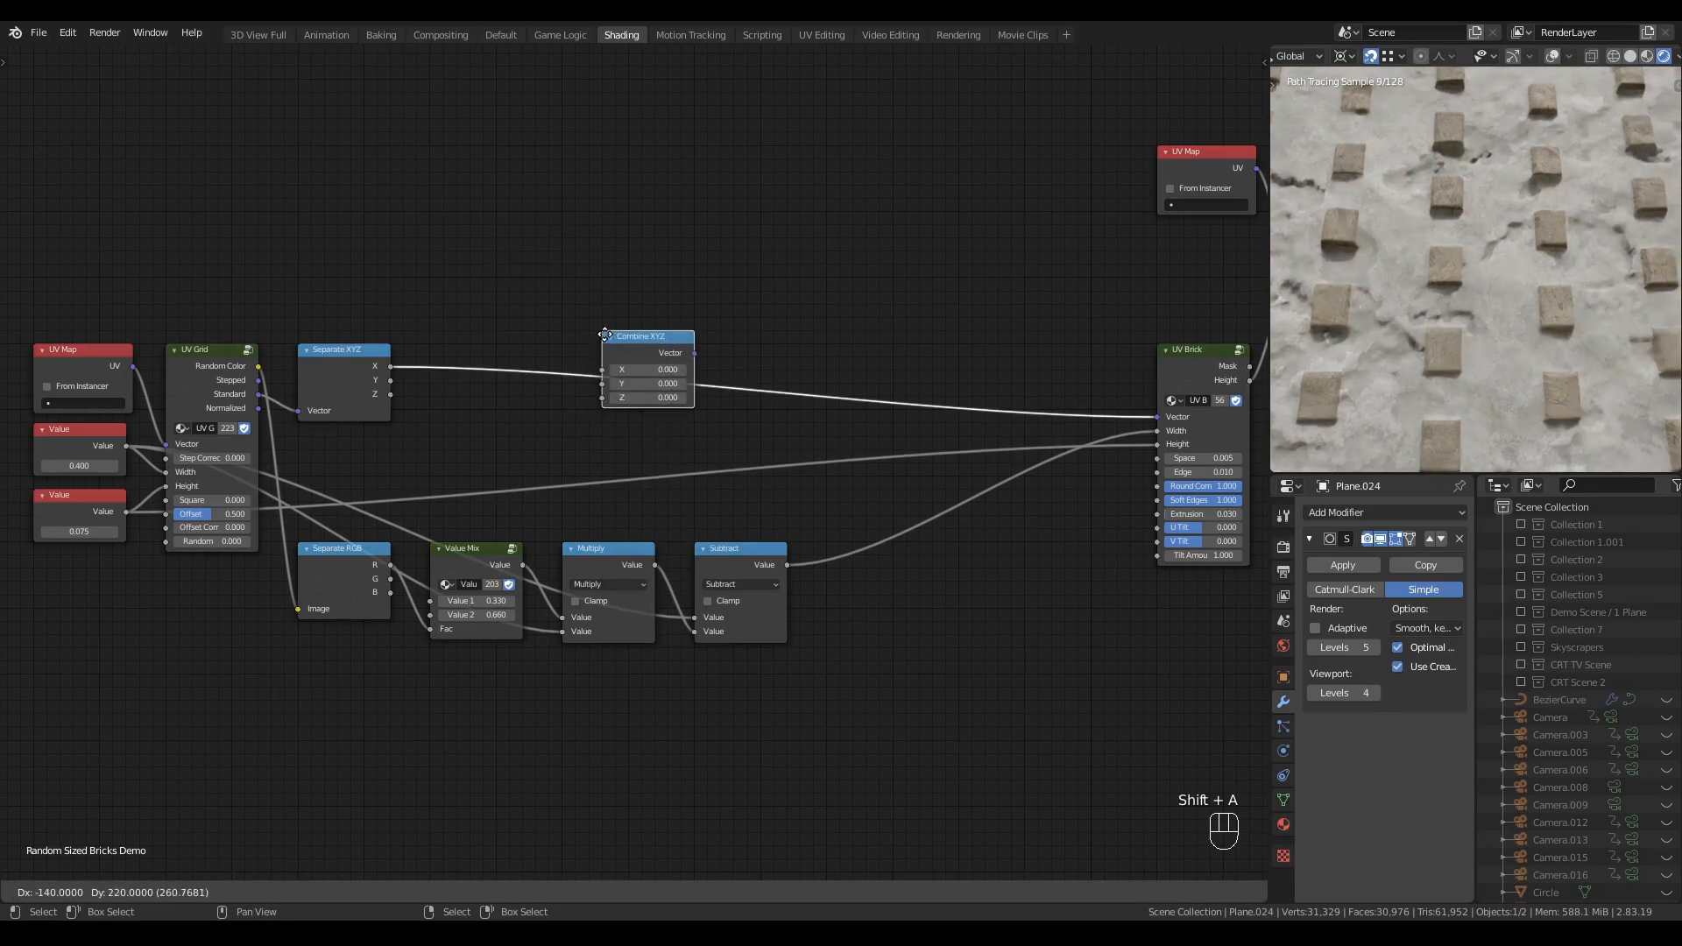
pyautogui.click(605, 334)
pyautogui.moveTo(392, 380); pyautogui.dragTo(1059, 371)
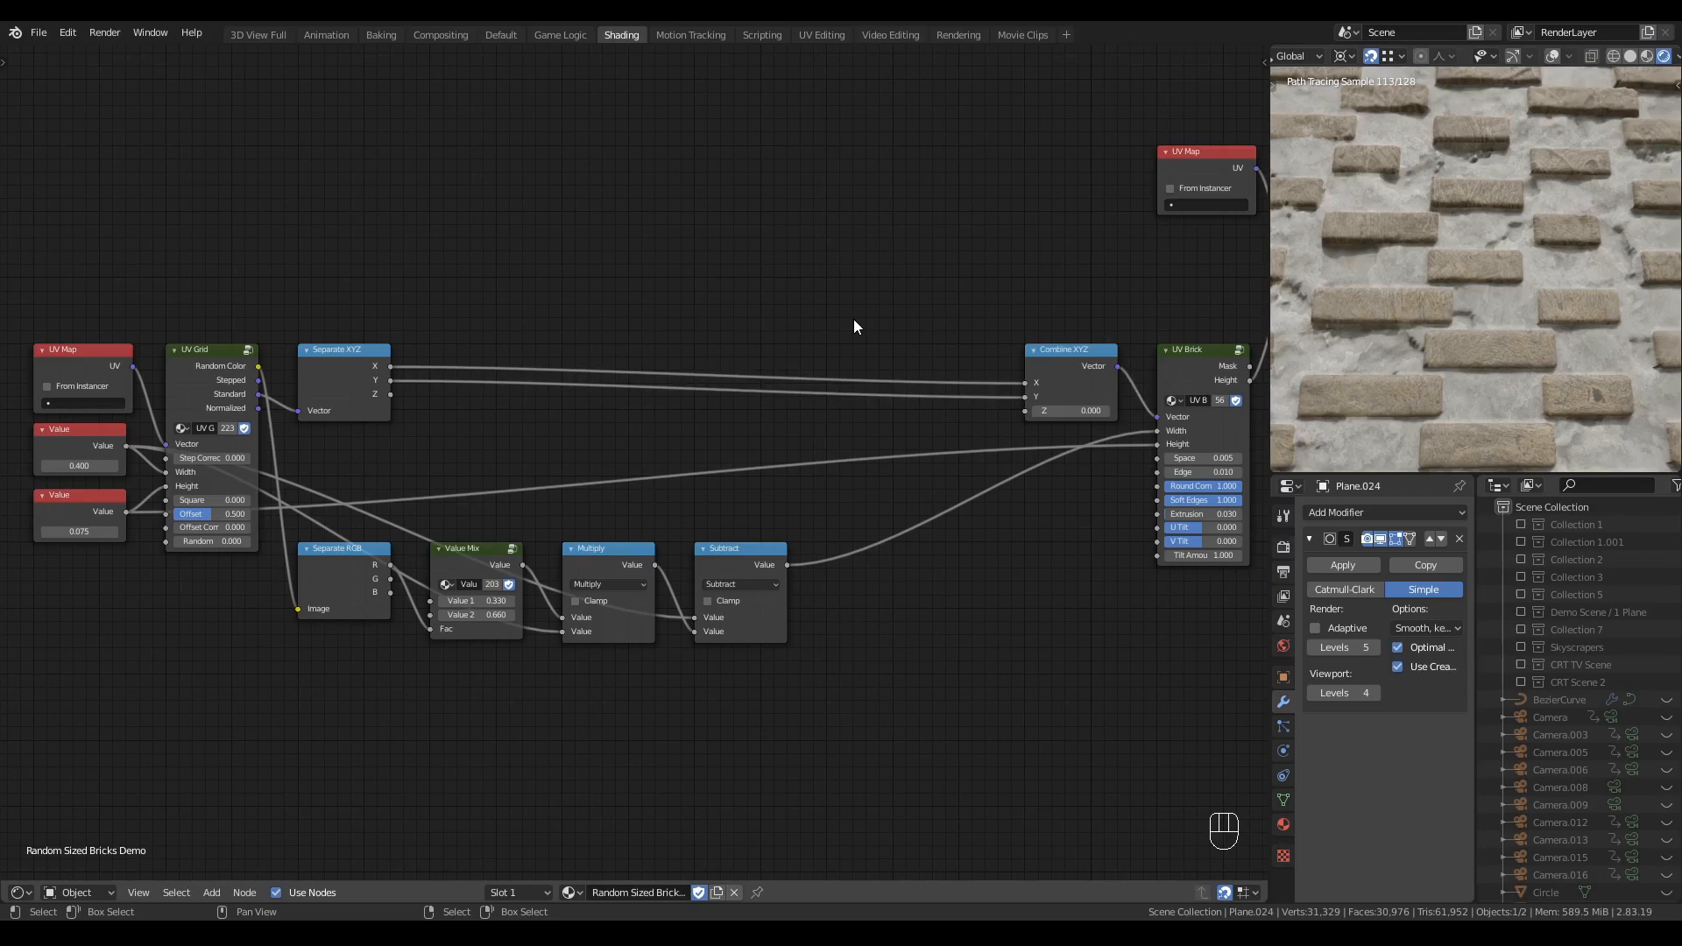
# - Insert a Math node set to Subtract on the X link and feed the Multiply output into its second value
pyautogui.moveTo(740, 455); pyautogui.dragTo(740, 459, button='middle')
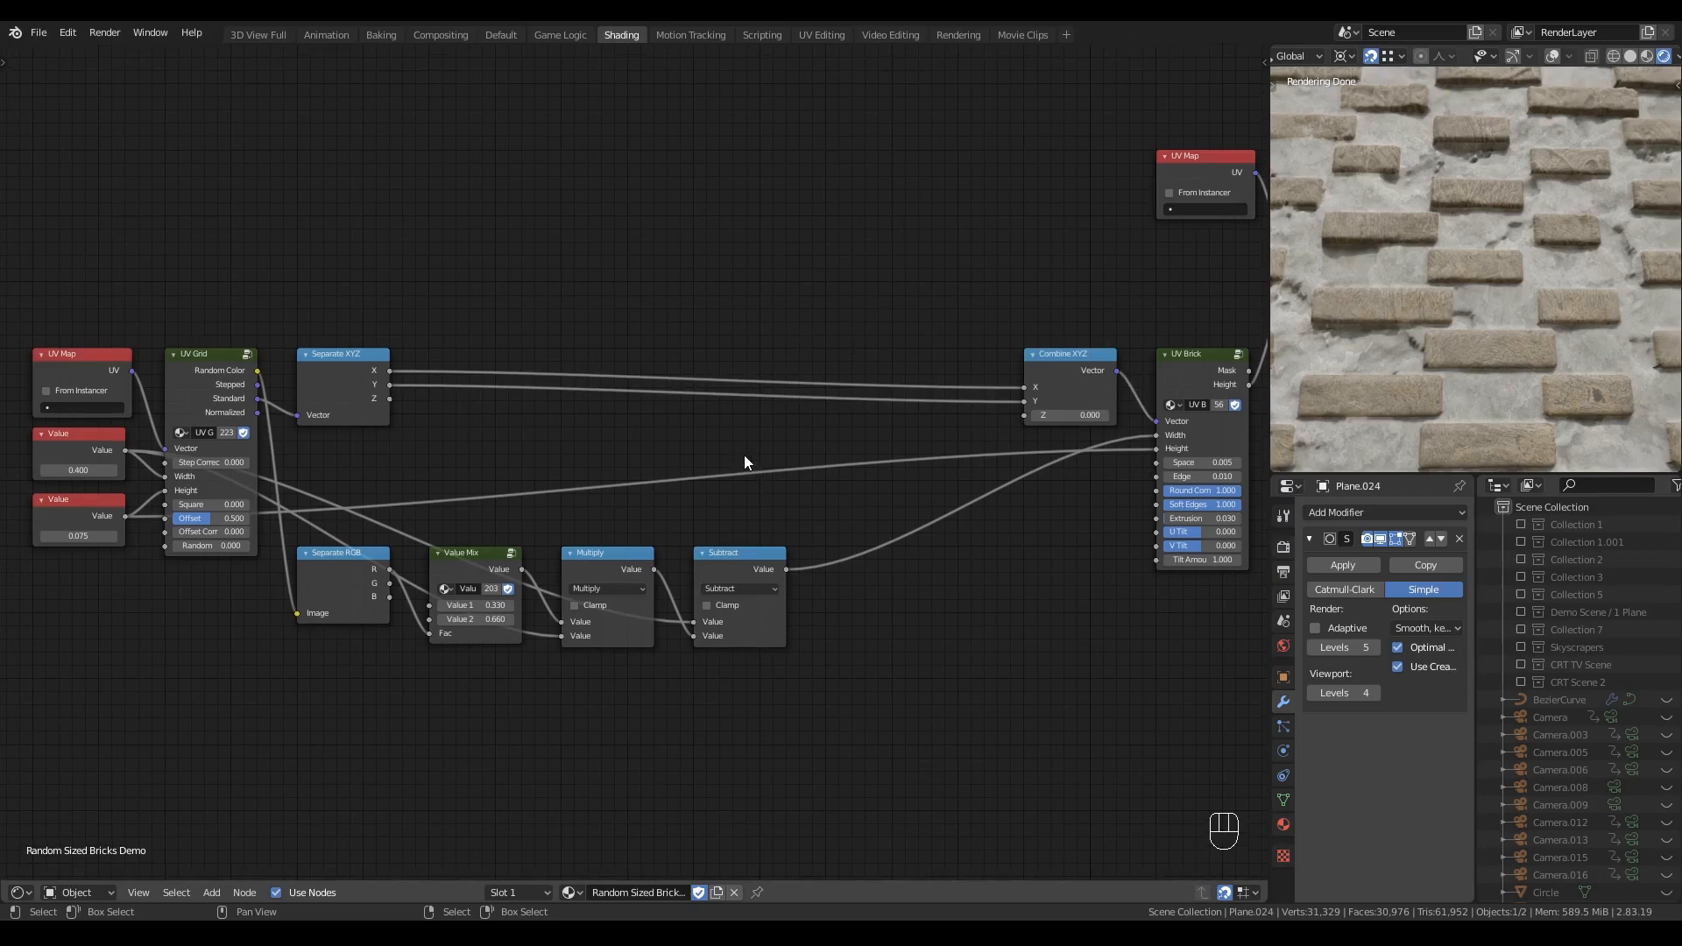
pyautogui.press('q')
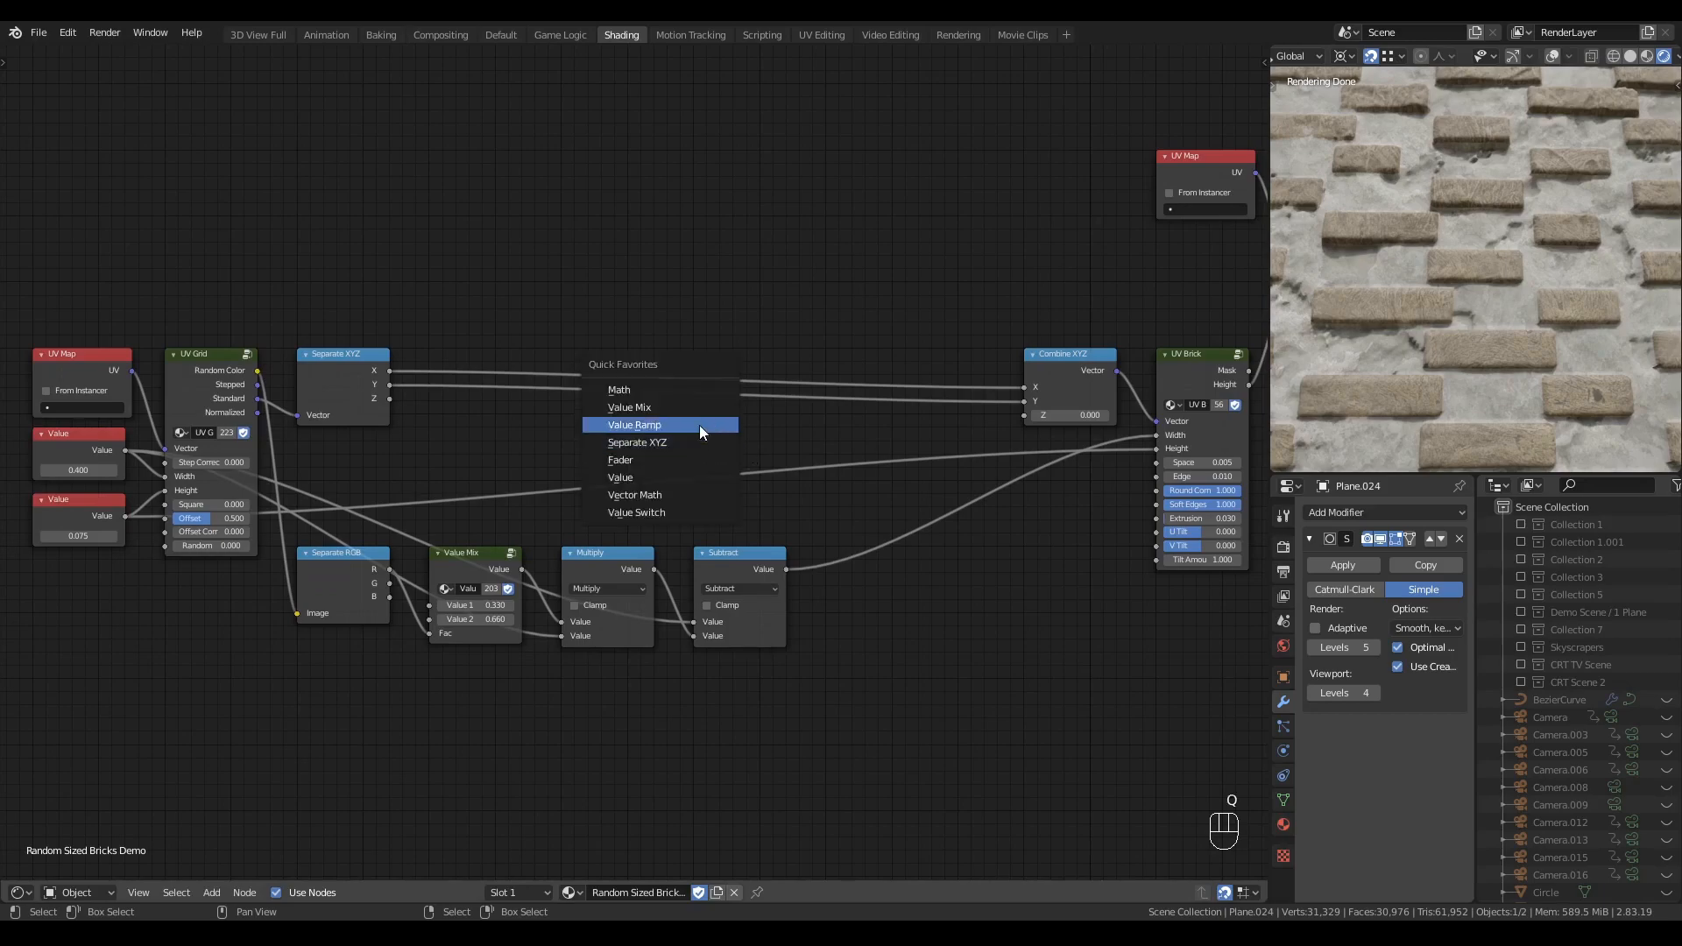
pyautogui.click(688, 391)
pyautogui.click(691, 337)
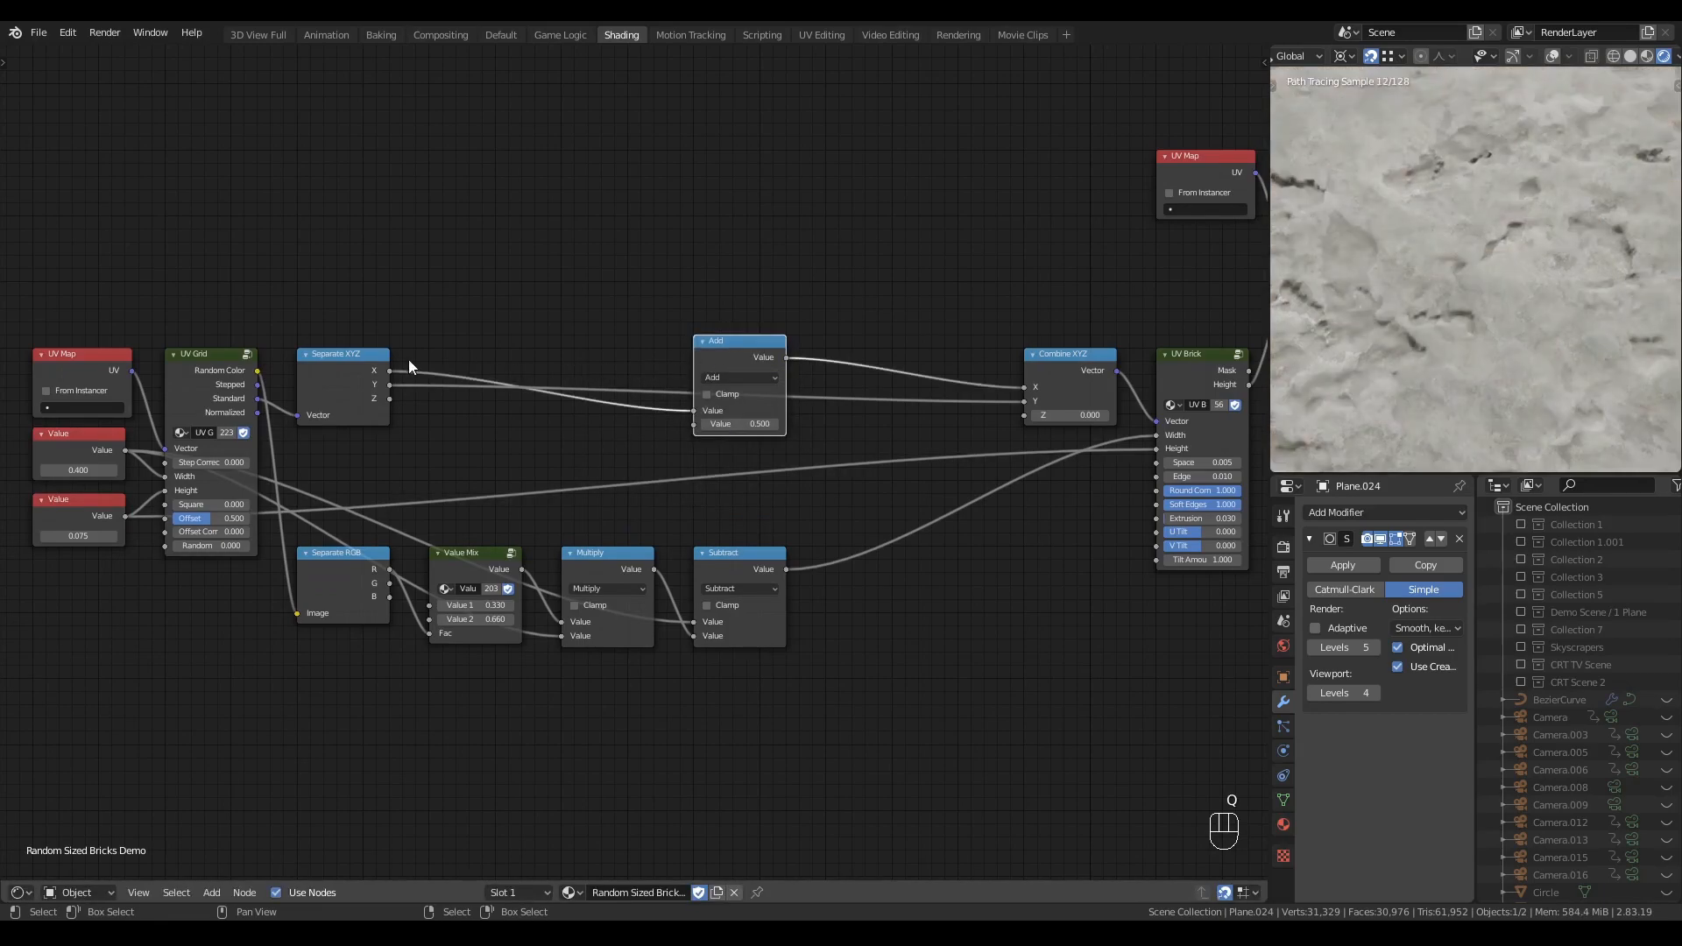
pyautogui.hotkey('ctrl', 'z')
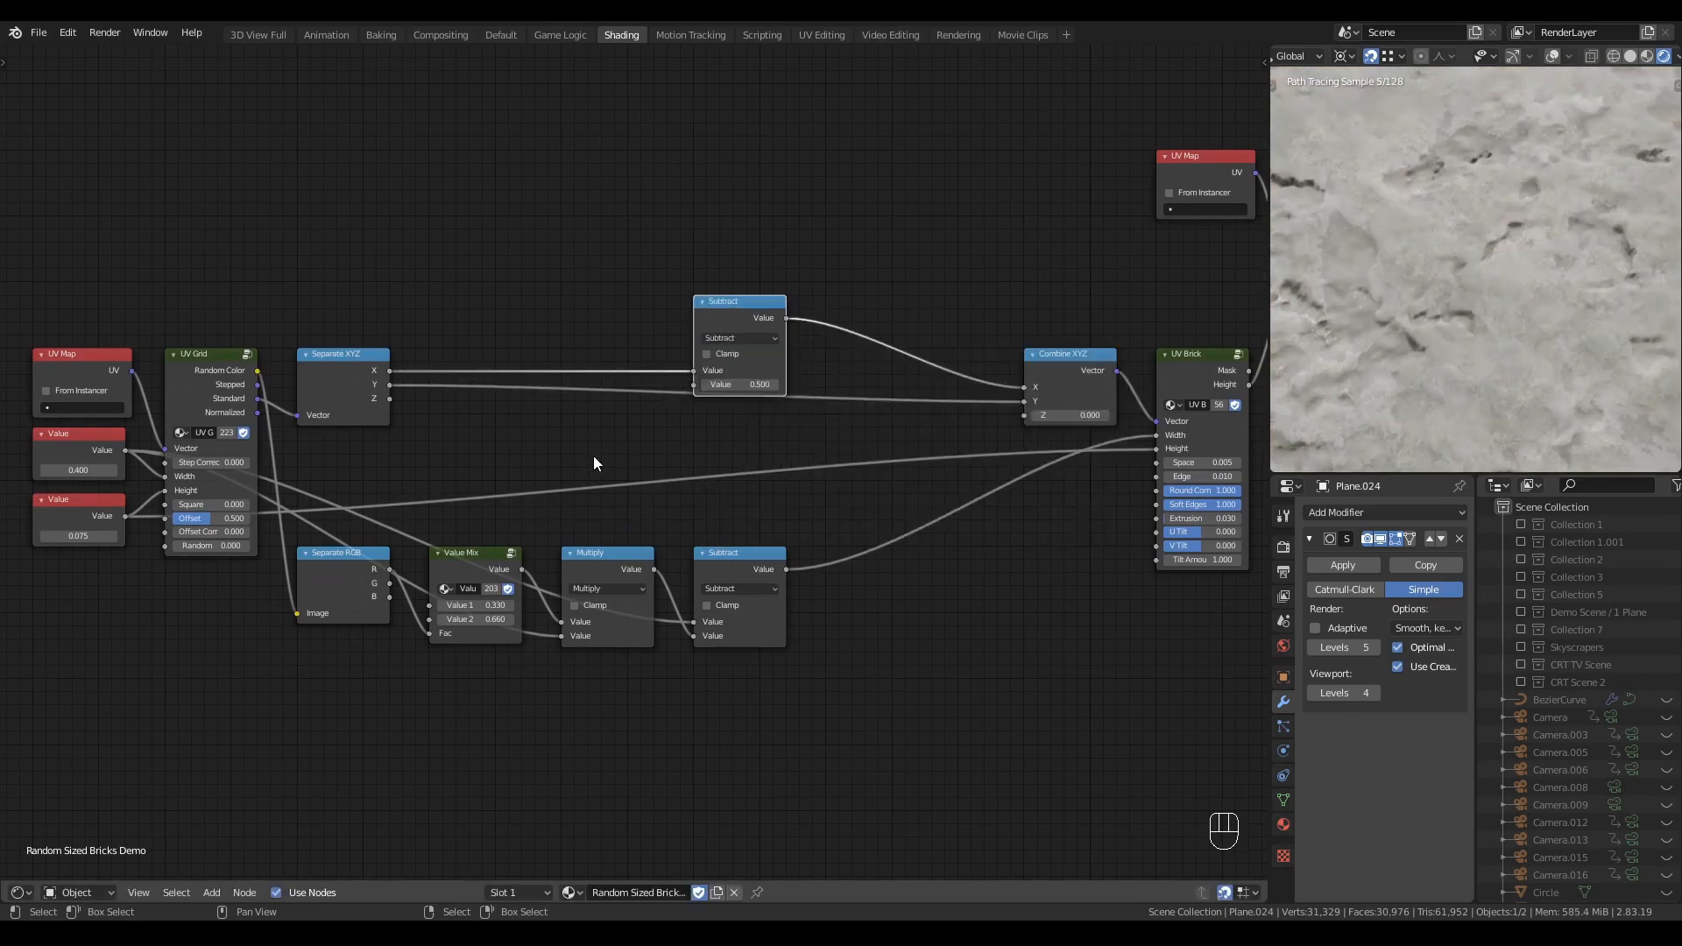
pyautogui.moveTo(653, 570); pyautogui.dragTo(694, 385)
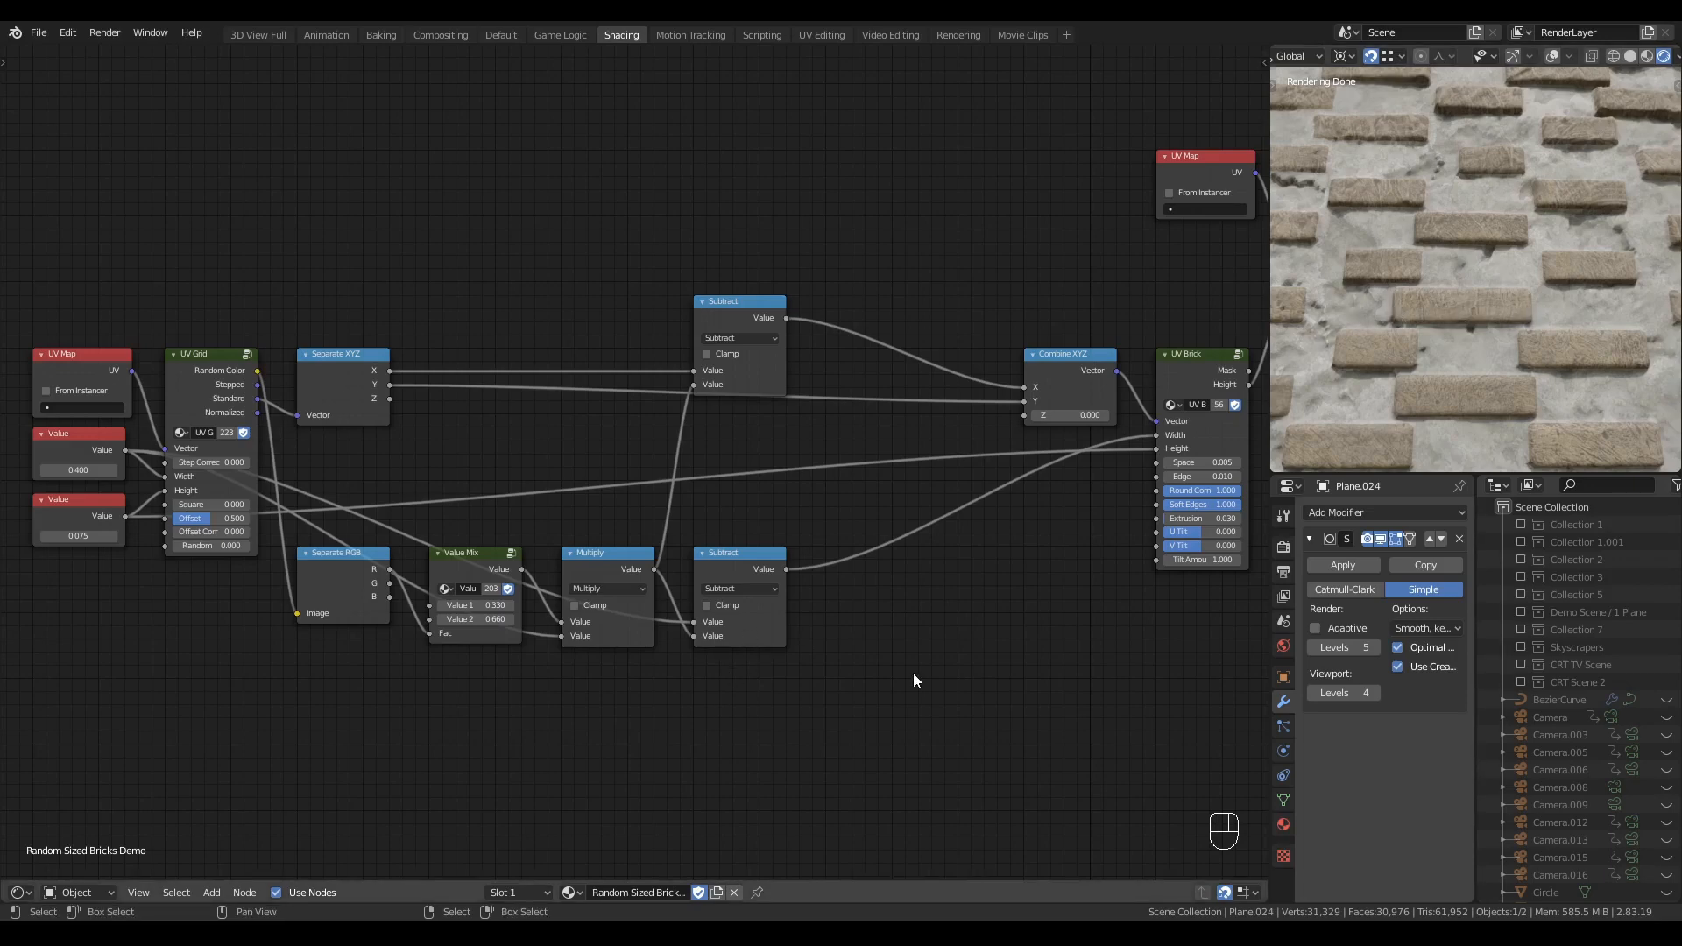
# - Add a Value Mix node with Fac 0 that mixes the original X with the upper Subtract result into Combine XYZ's X
pyautogui.click(868, 645)
pyautogui.press('q')
pyautogui.click(823, 253)
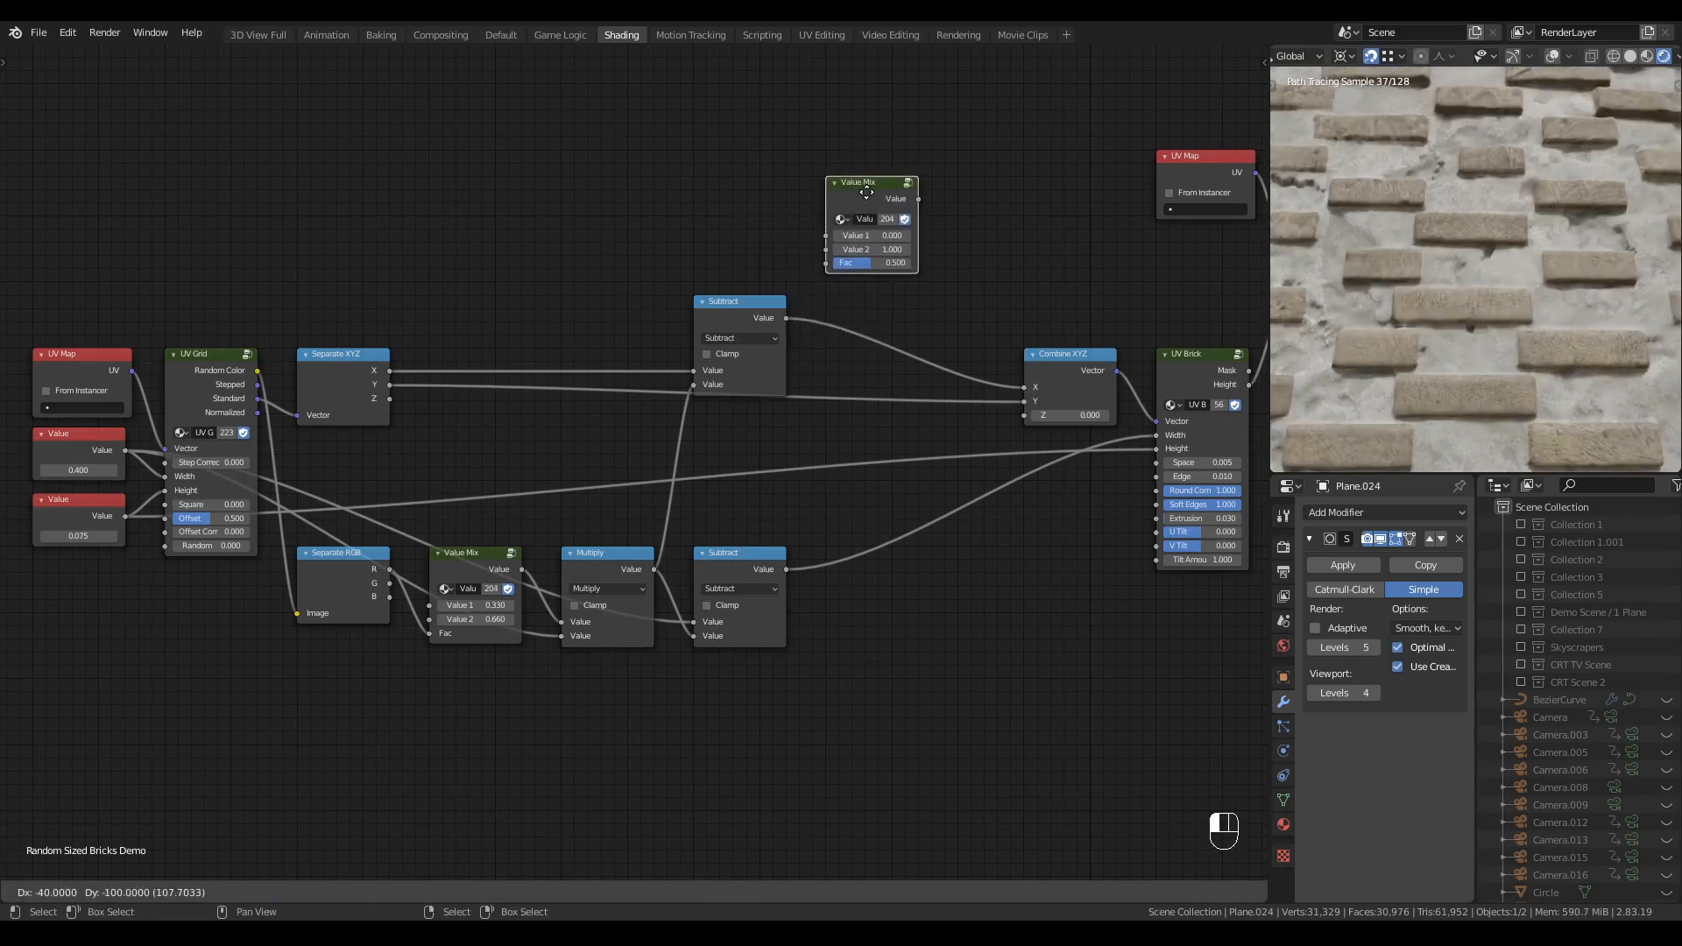
pyautogui.click(861, 155)
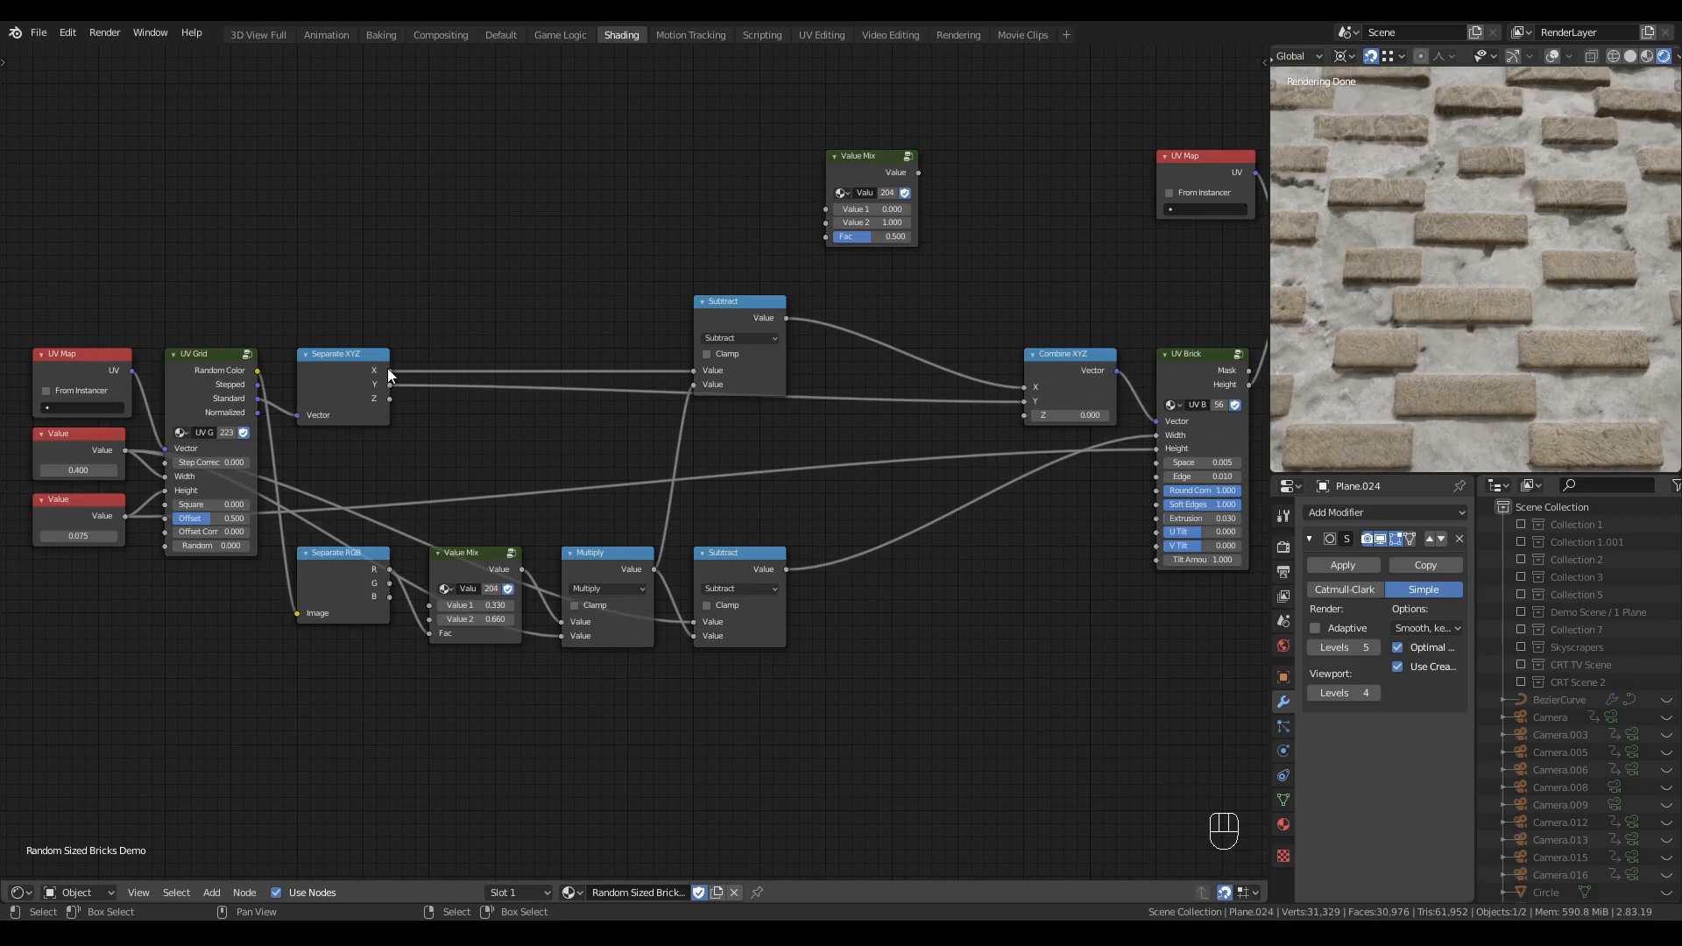
pyautogui.moveTo(388, 371); pyautogui.dragTo(827, 212)
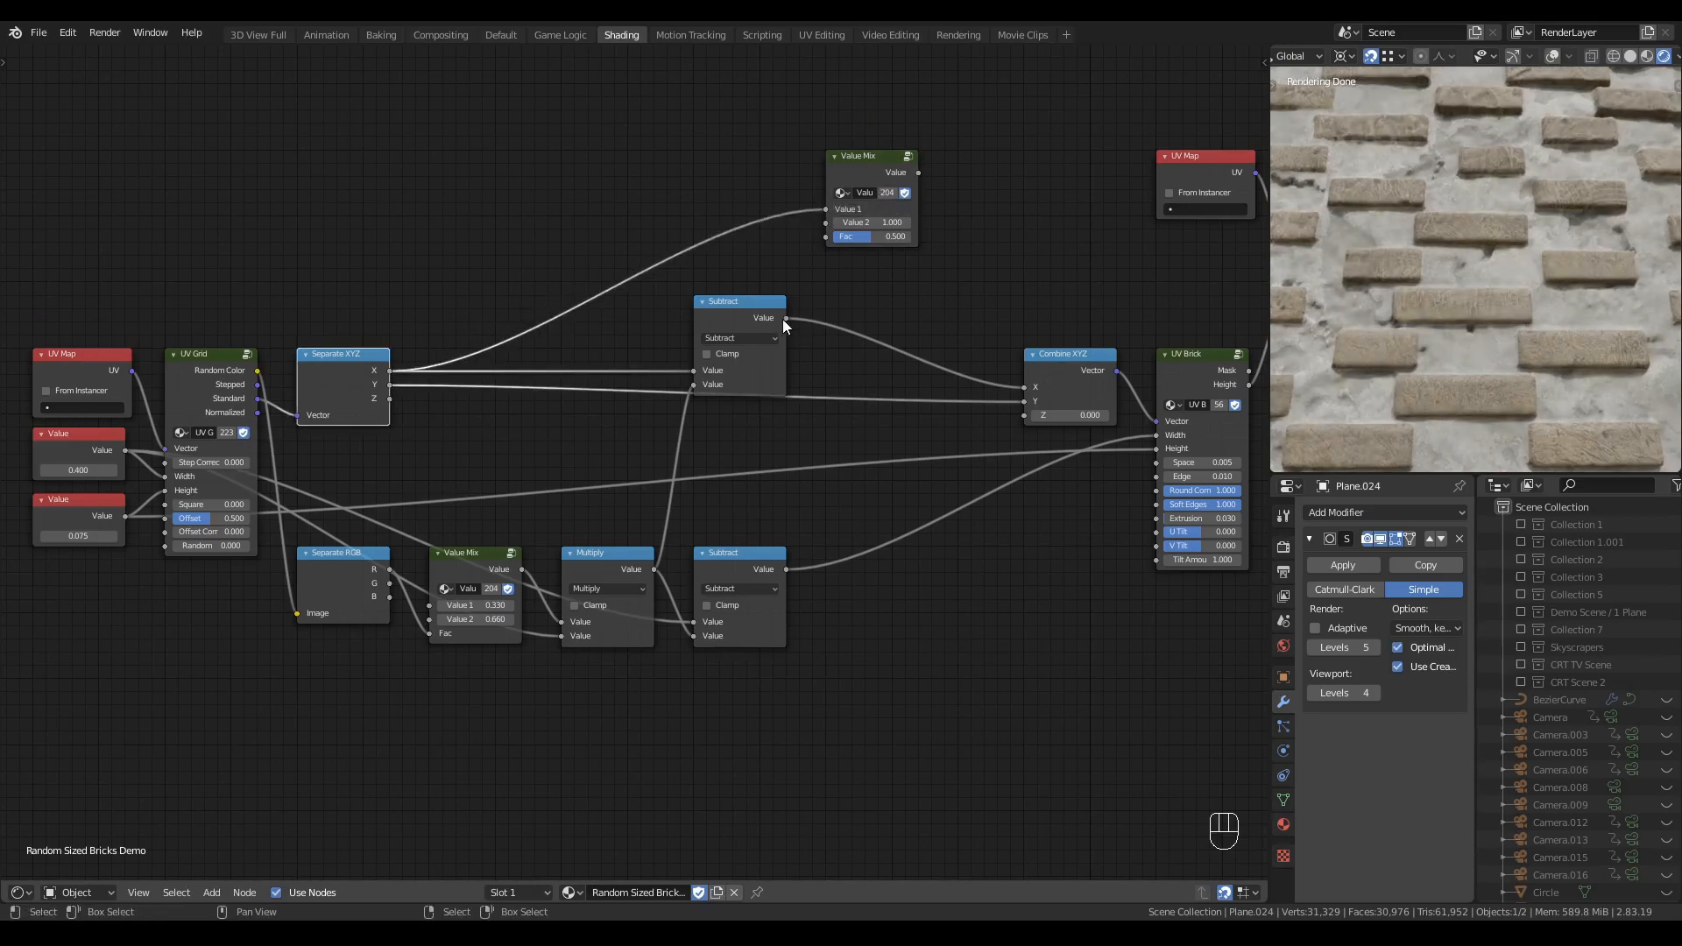
pyautogui.moveTo(785, 318); pyautogui.dragTo(833, 235)
pyautogui.moveTo(884, 170); pyautogui.dragTo(1024, 386)
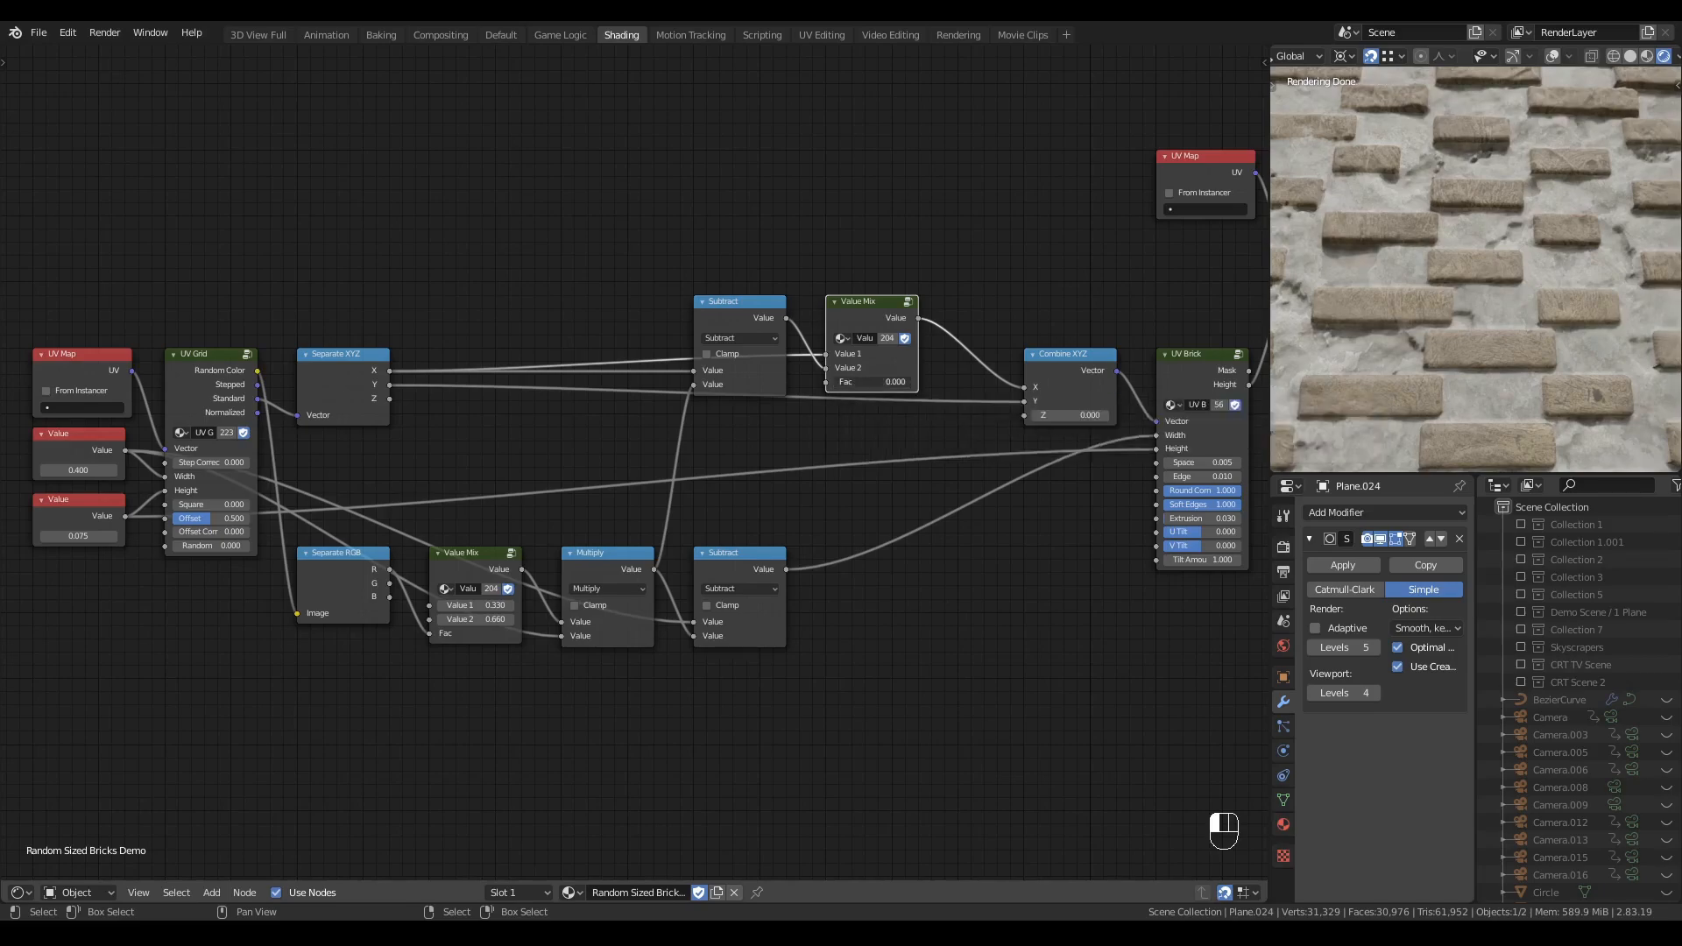
pyautogui.moveTo(835, 382)
pyautogui.mouseDown()
pyautogui.moveTo(912, 382)
pyautogui.moveTo(836, 382)
pyautogui.mouseUp()
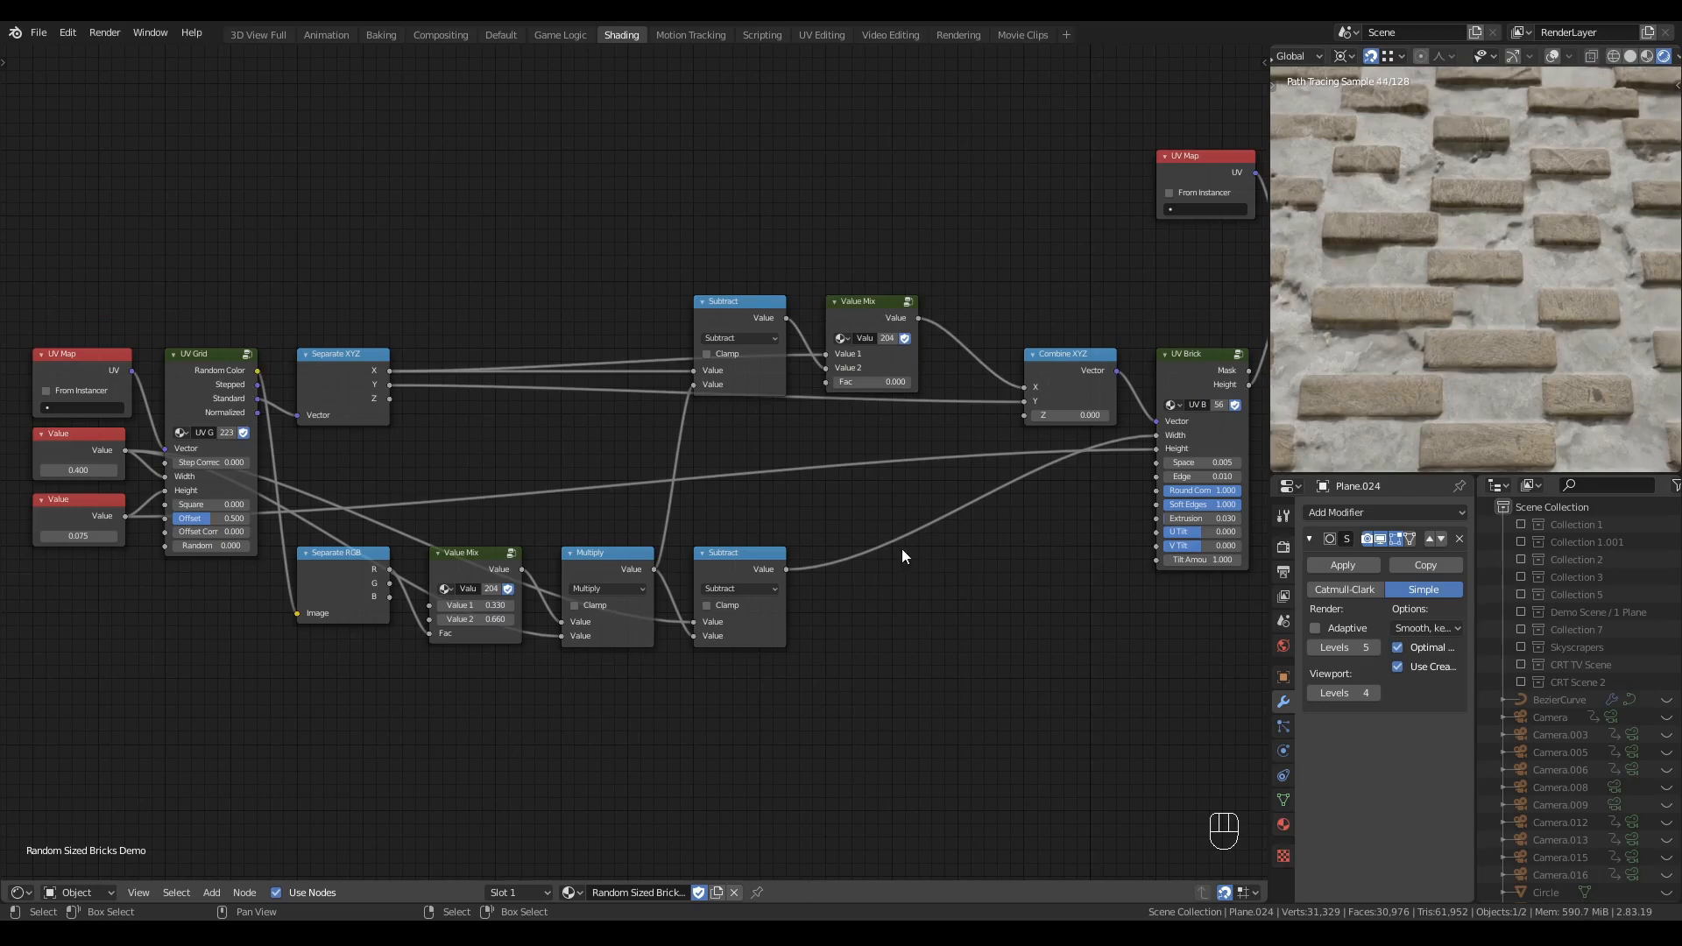
# - Duplicate the Value Mix node beside the lower Subtract, with Multiply feeding Value 1 and the lower Subtract feeding Value 2
pyautogui.moveTo(887, 541); pyautogui.dragTo(885, 501, button='middle')
pyautogui.click(865, 263)
pyautogui.hotkey('shift', 'd')
pyautogui.click(904, 554)
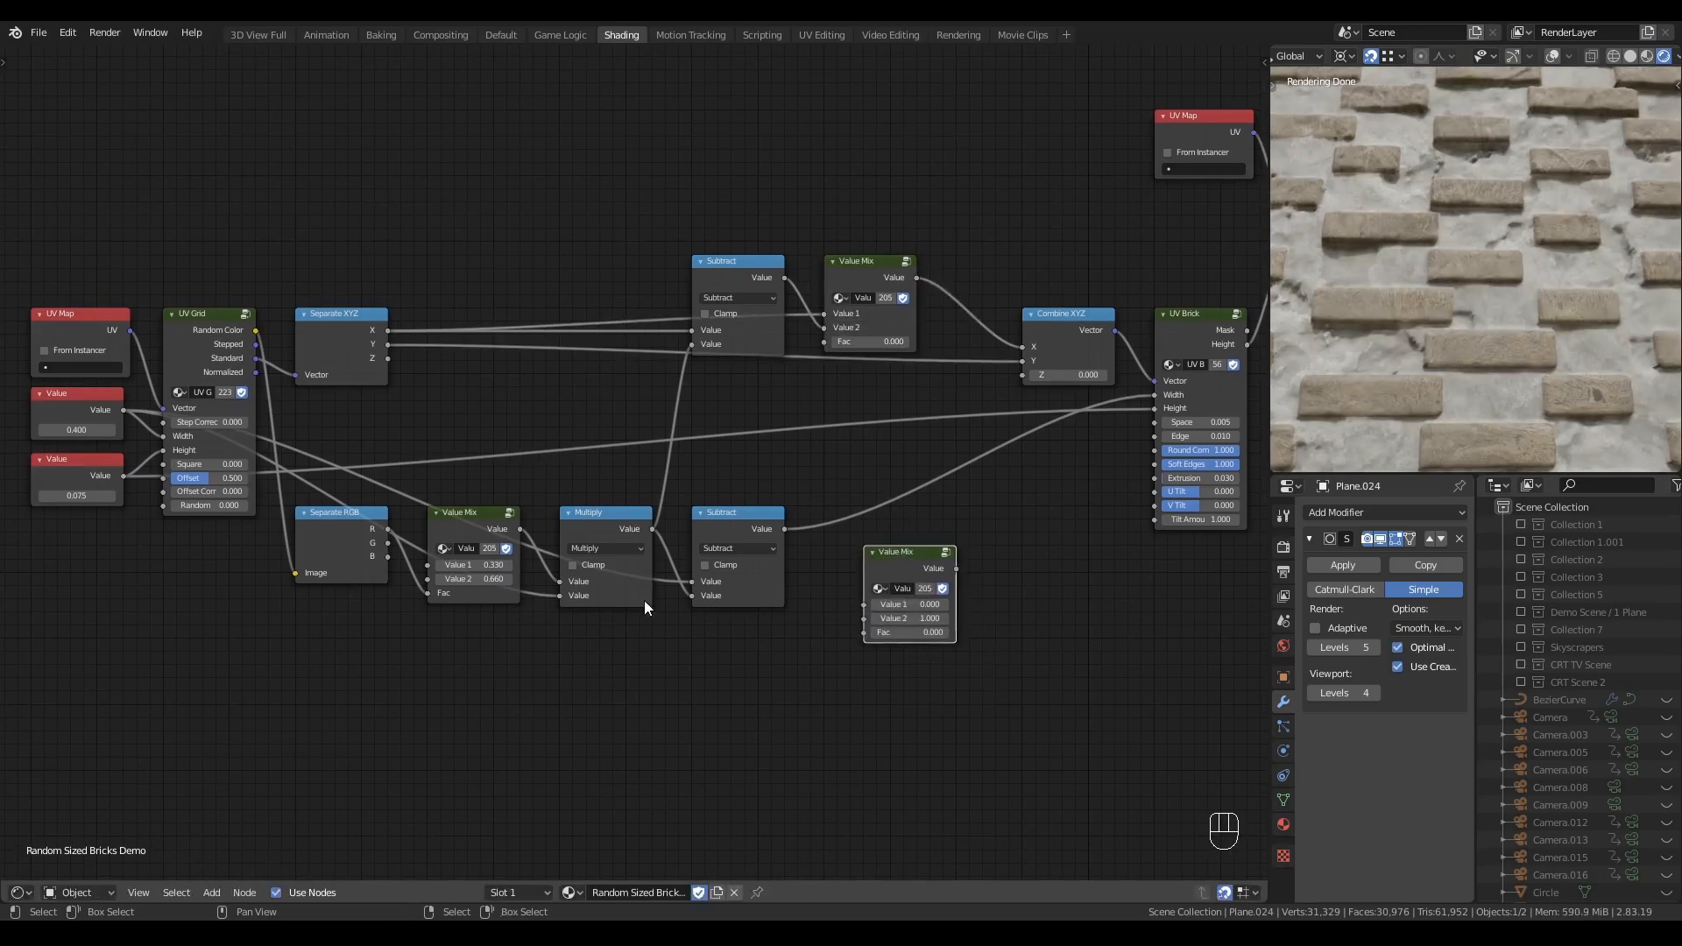
pyautogui.moveTo(652, 528); pyautogui.dragTo(866, 599)
pyautogui.moveTo(784, 528); pyautogui.dragTo(864, 619)
pyautogui.moveTo(913, 561); pyautogui.dragTo(872, 521)
# - Set Fac to 1 on both right-hand Value Mix nodes and connect the lower one to UV Brick's Width input
pyautogui.moveTo(852, 232); pyautogui.dragTo(886, 807)
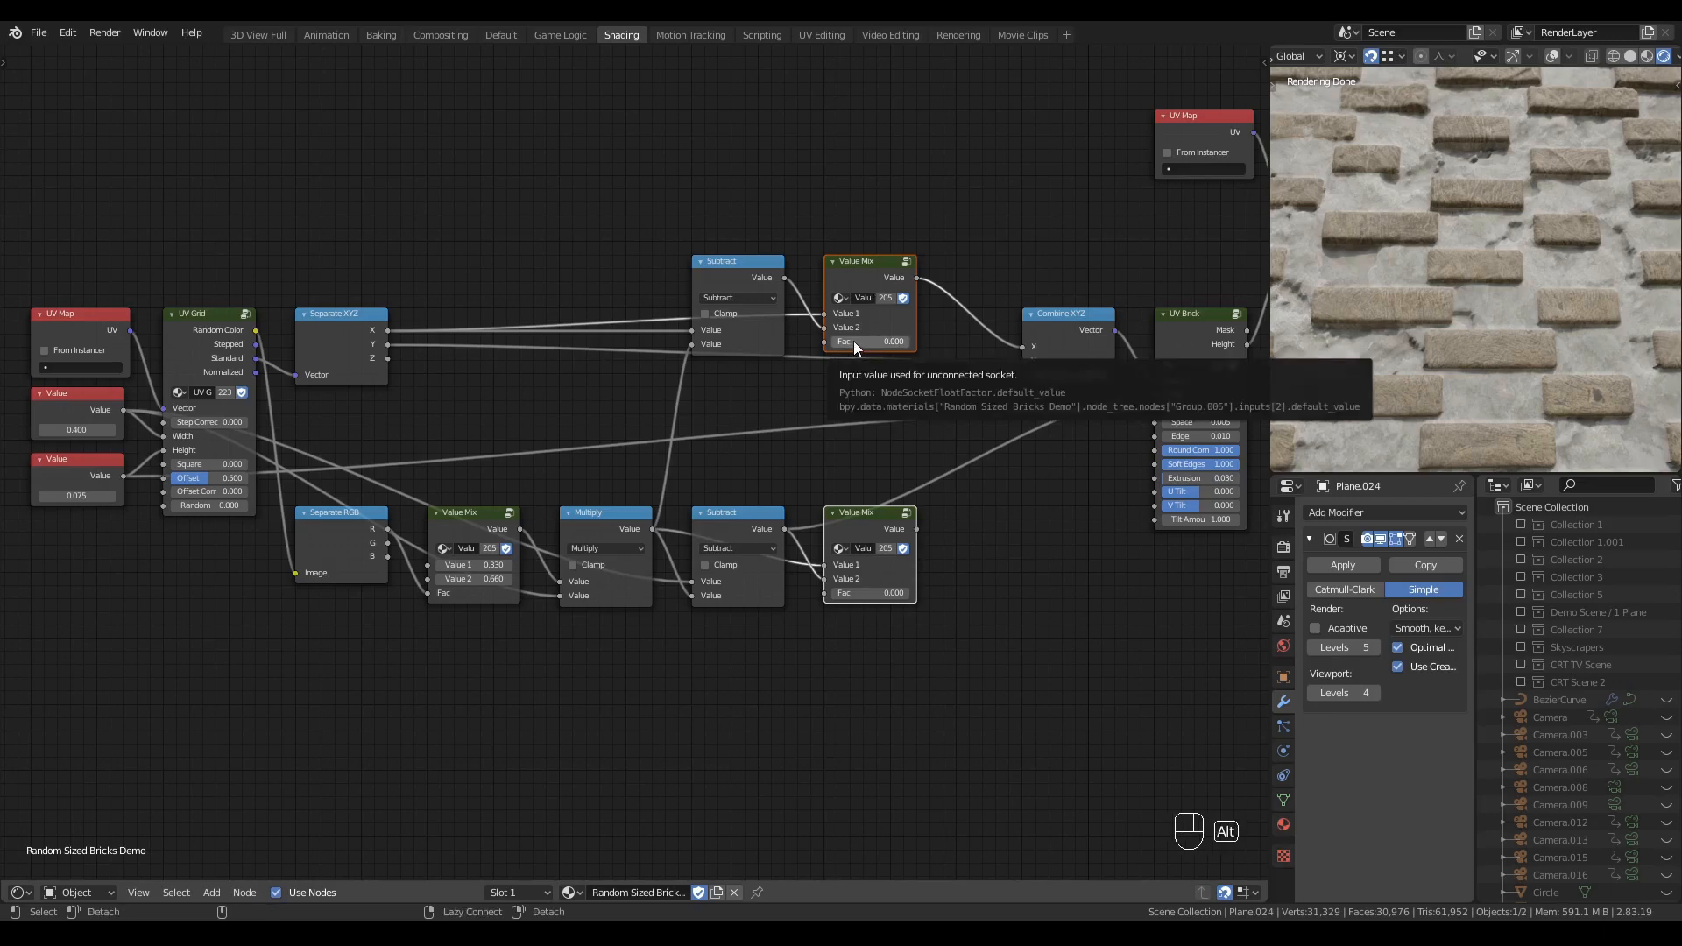
pyautogui.keyDown('alt'); pyautogui.moveTo(853, 341); pyautogui.dragTo(907, 341); pyautogui.keyUp('alt')
pyautogui.click(987, 539)
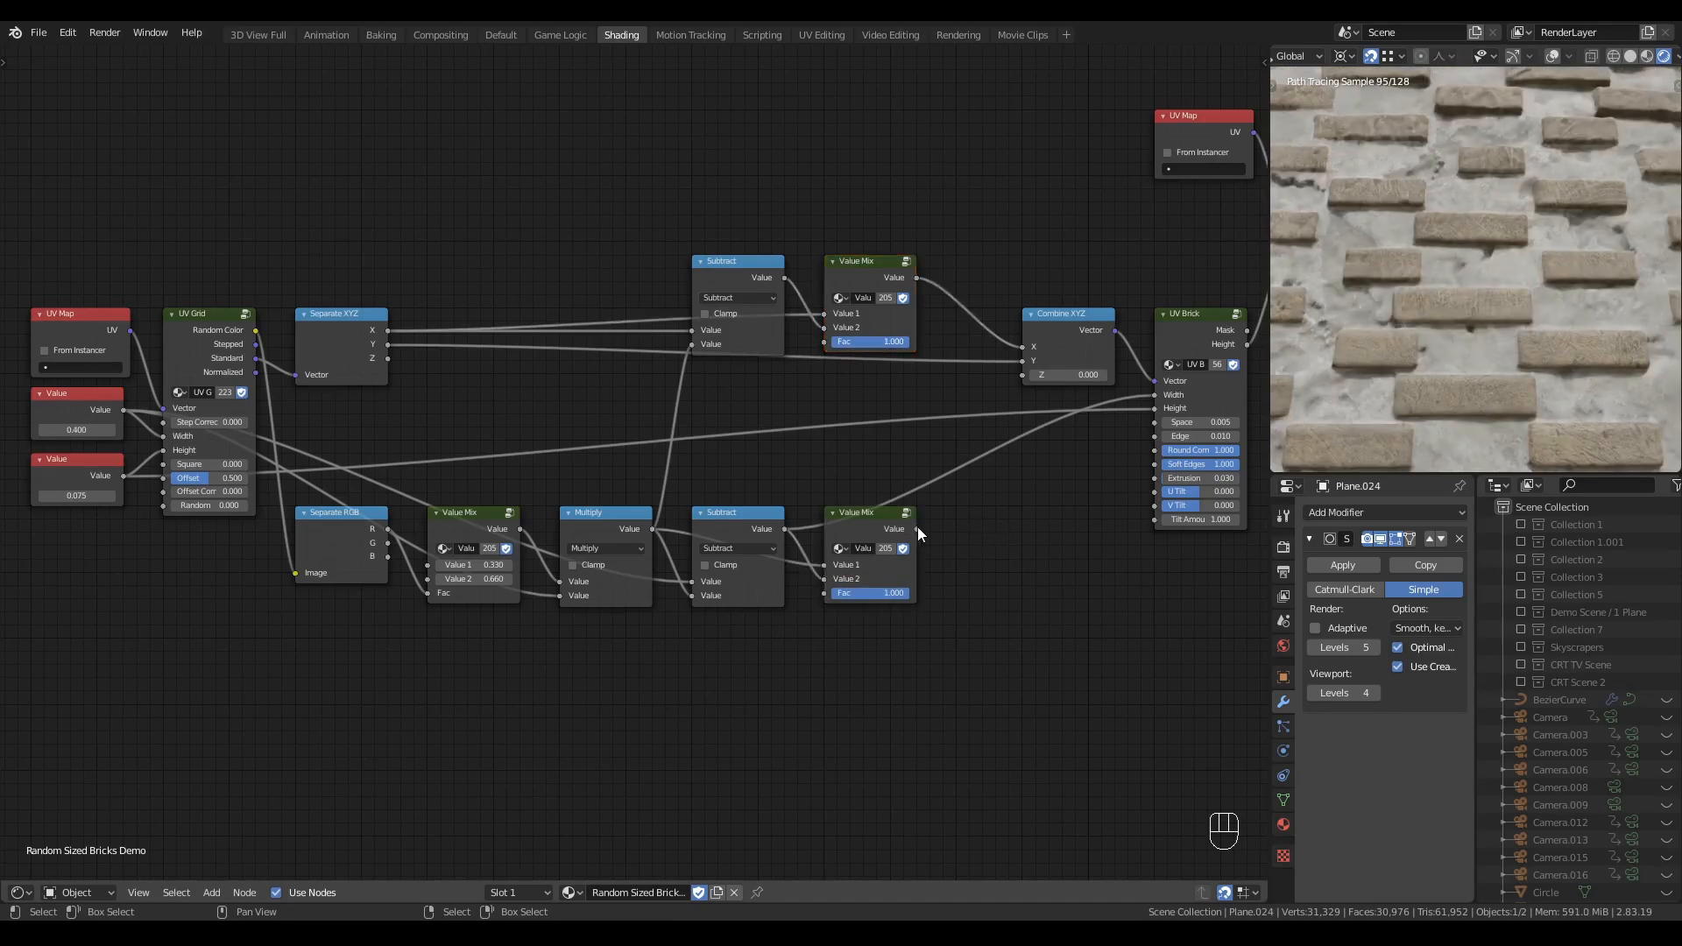
pyautogui.moveTo(918, 529); pyautogui.dragTo(1154, 395)
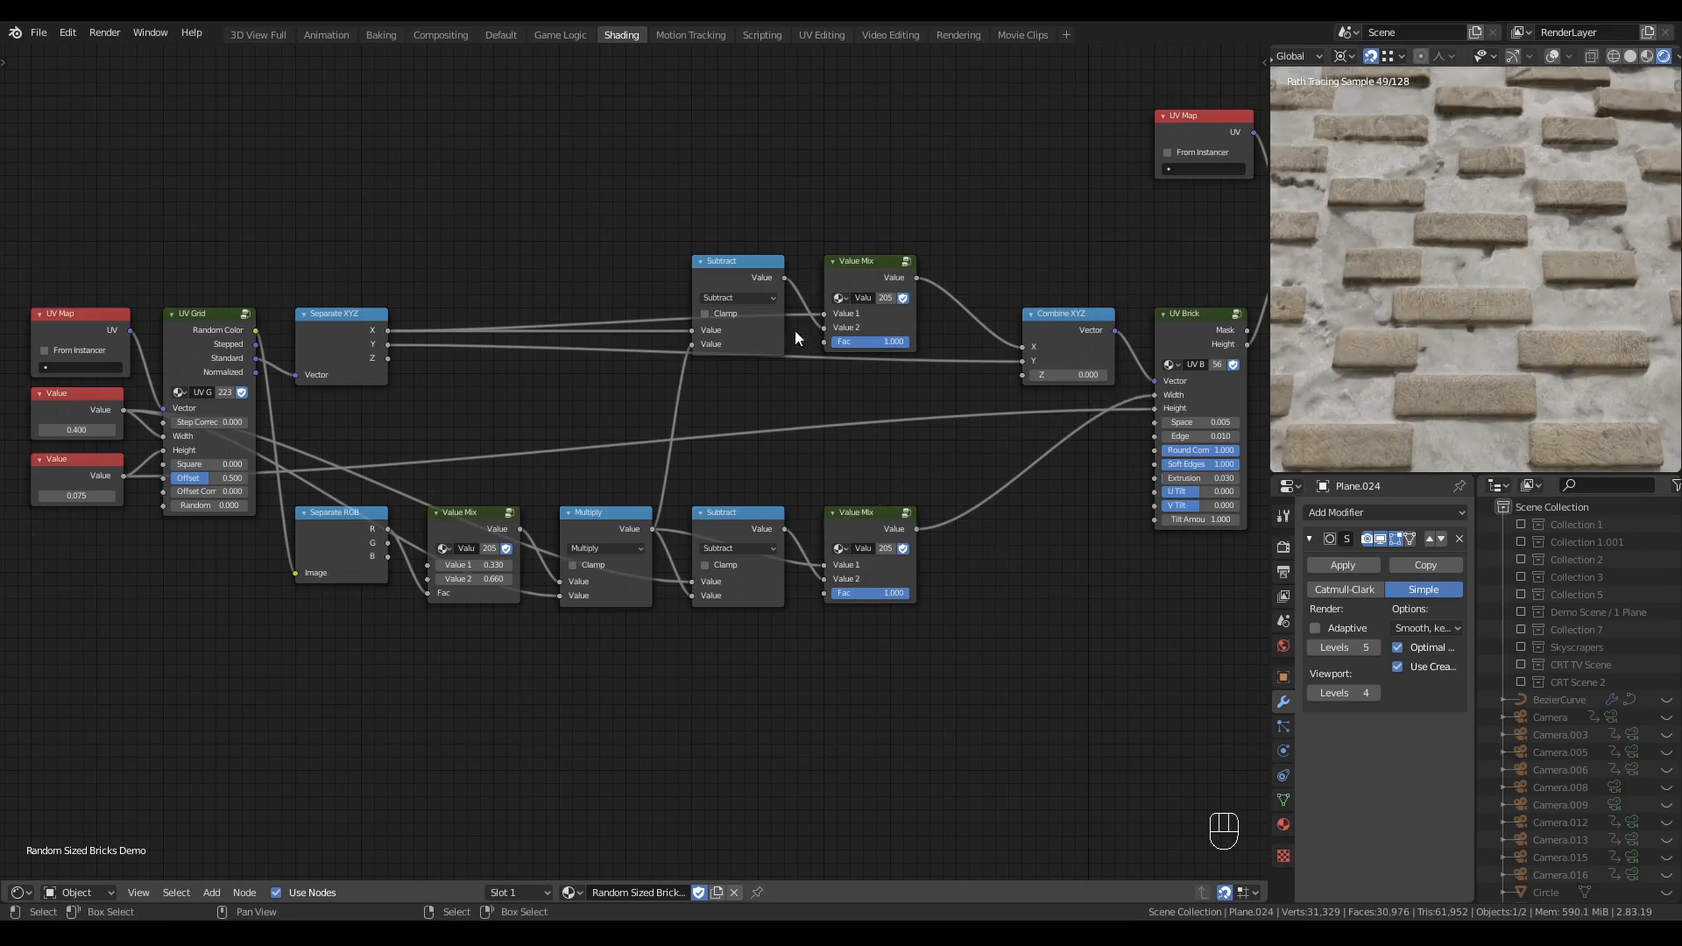
# - Set Fac to 0 on both Value Mix nodes that feed Combine XYZ and UV Brick's Width
pyautogui.click(880, 330)
pyautogui.keyDown('shift'); pyautogui.click(887, 525); pyautogui.keyUp('shift')
pyautogui.keyDown('alt'); pyautogui.moveTo(902, 341); pyautogui.dragTo(832, 341); pyautogui.keyUp('alt')
pyautogui.click(847, 387)
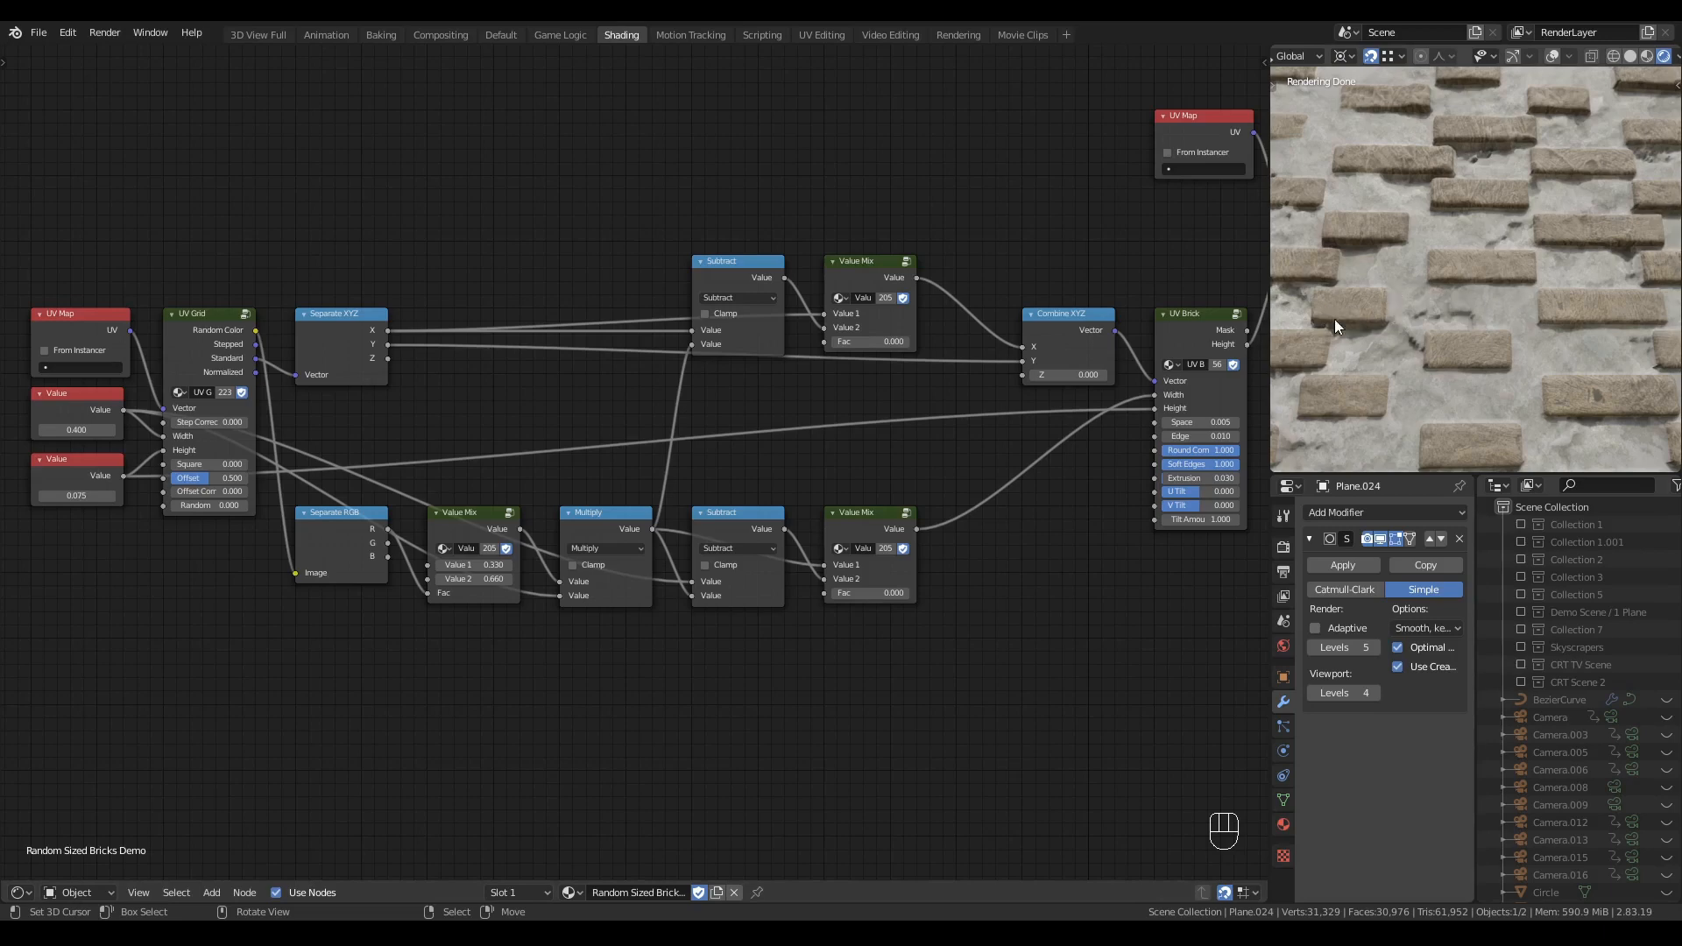
# - Duplicate the upper Subtract node with its input links as a Greater Than node that drives Fac on both right-hand Value Mix nodes
pyautogui.click(729, 273)
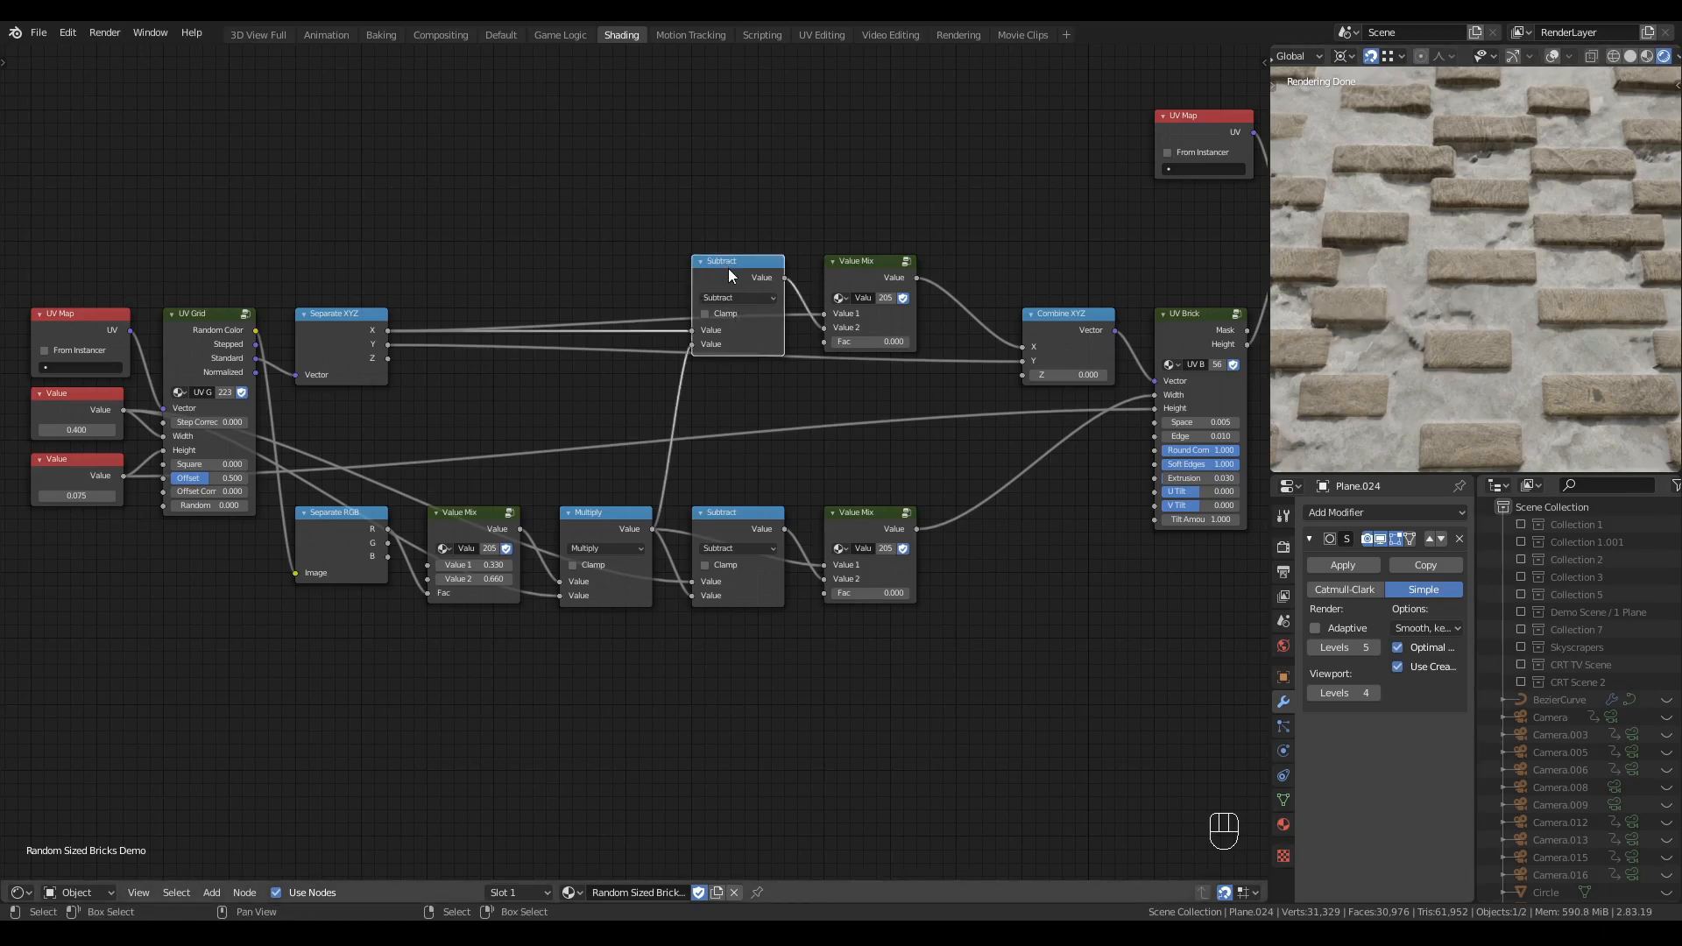
pyautogui.hotkey('shift', 'ctrl', 'd')
pyautogui.click(727, 413)
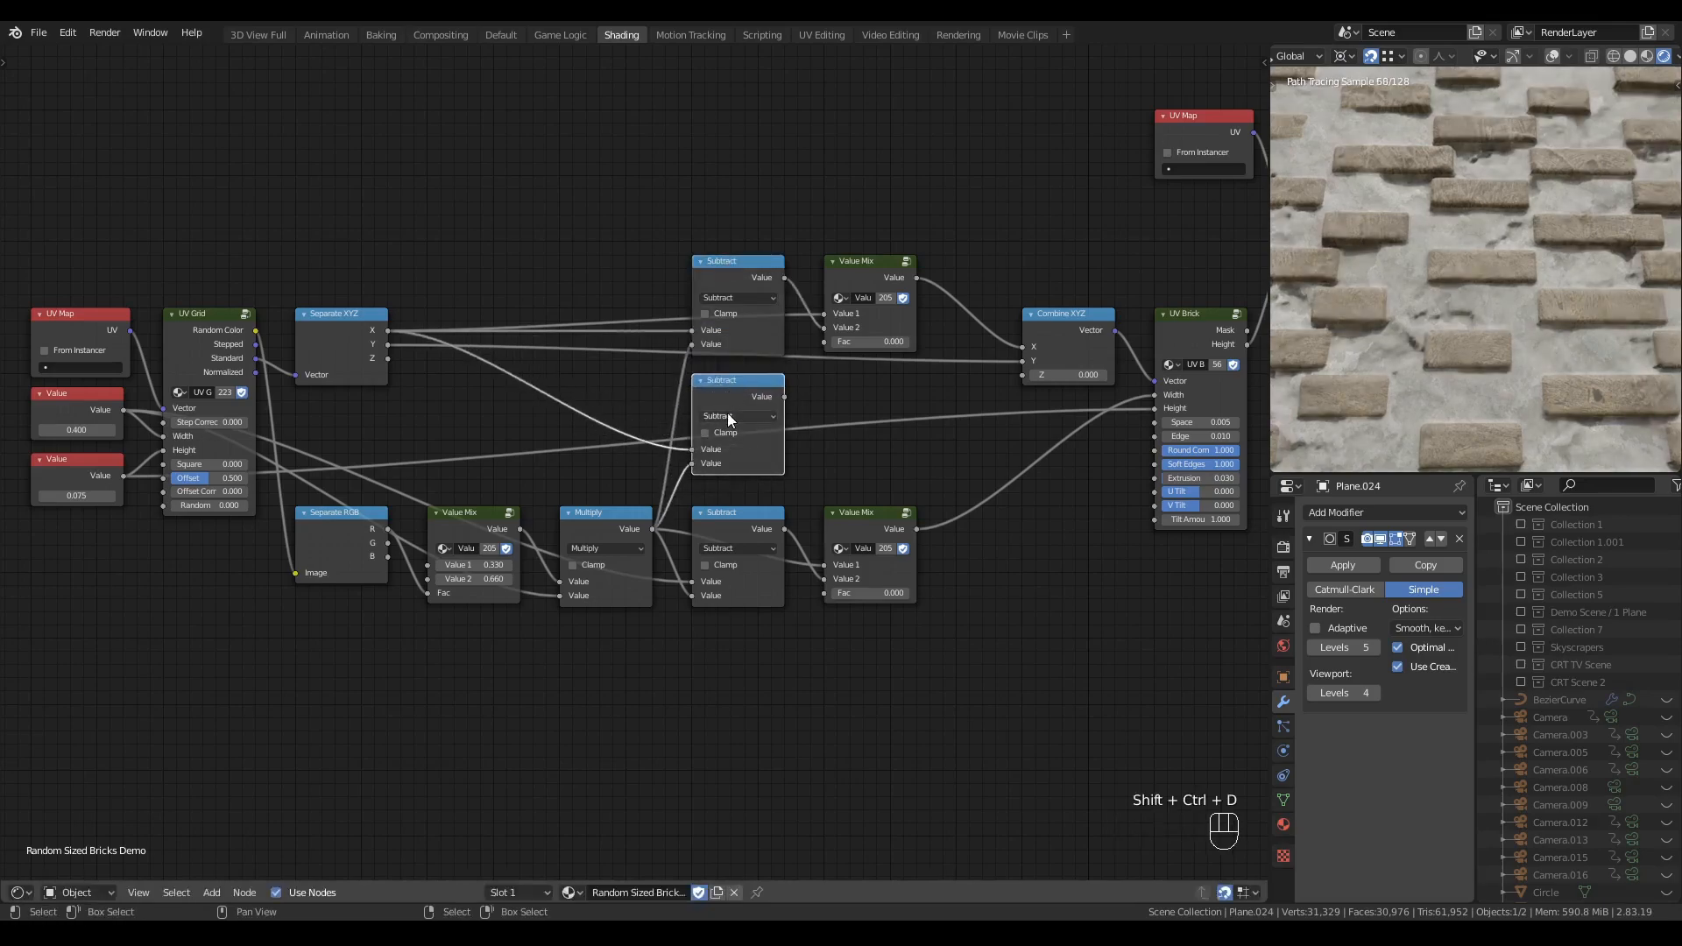
pyautogui.click(727, 412)
pyautogui.click(789, 443)
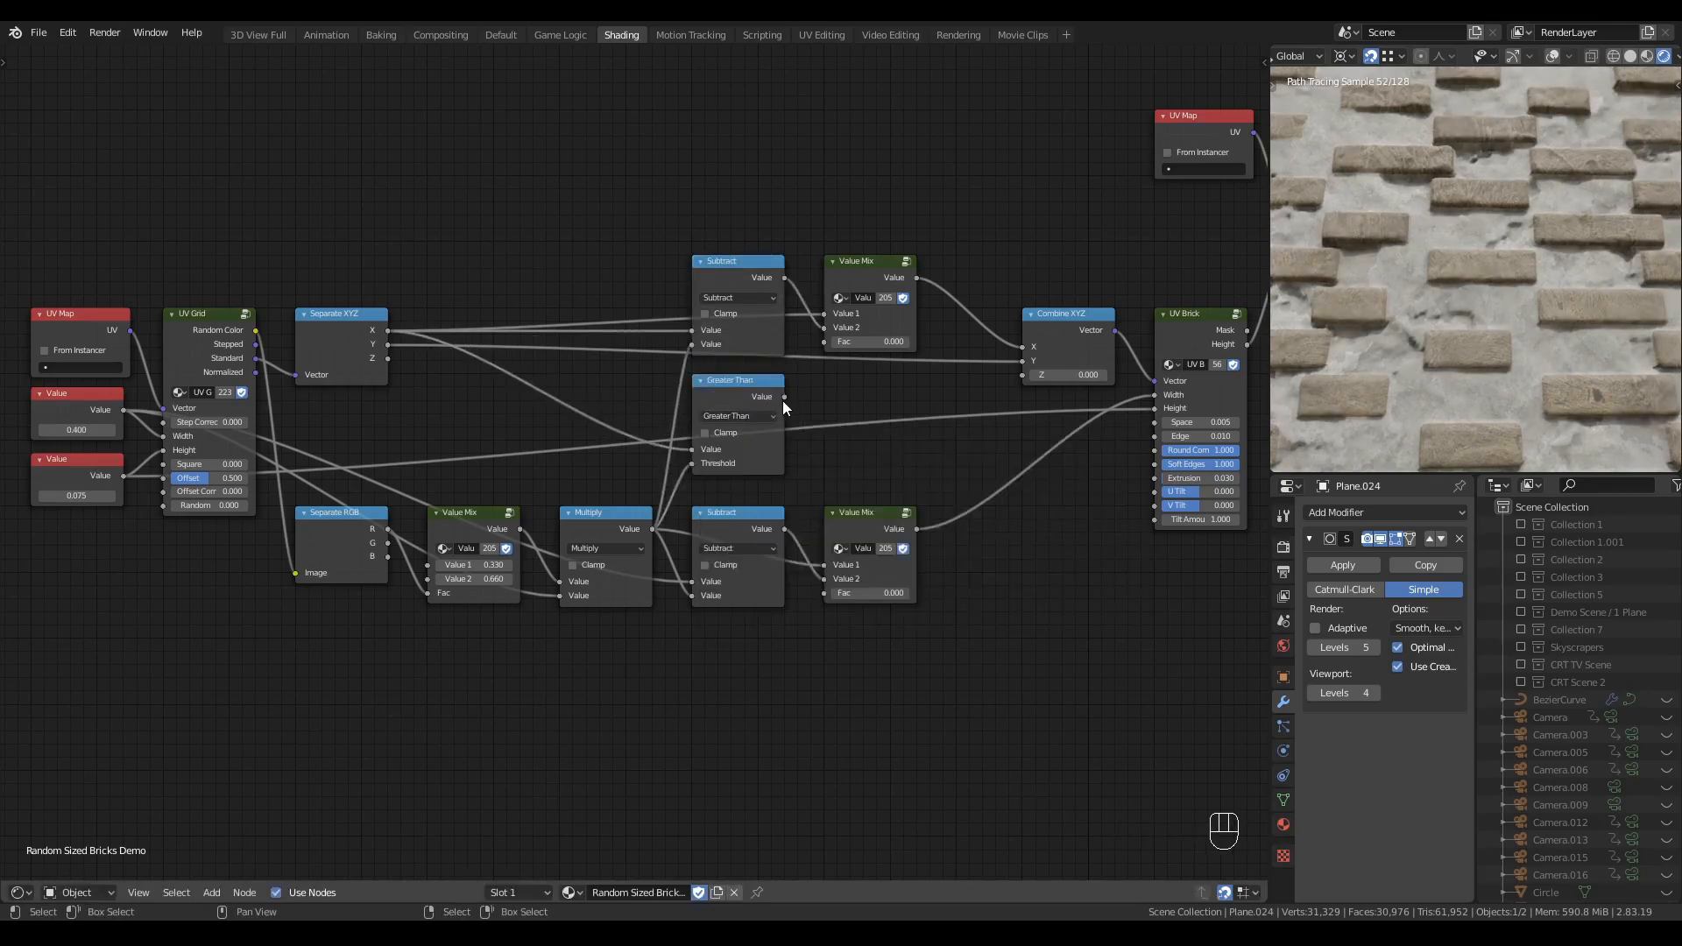
pyautogui.moveTo(784, 399); pyautogui.dragTo(825, 342)
pyautogui.moveTo(784, 397); pyautogui.dragTo(822, 597)
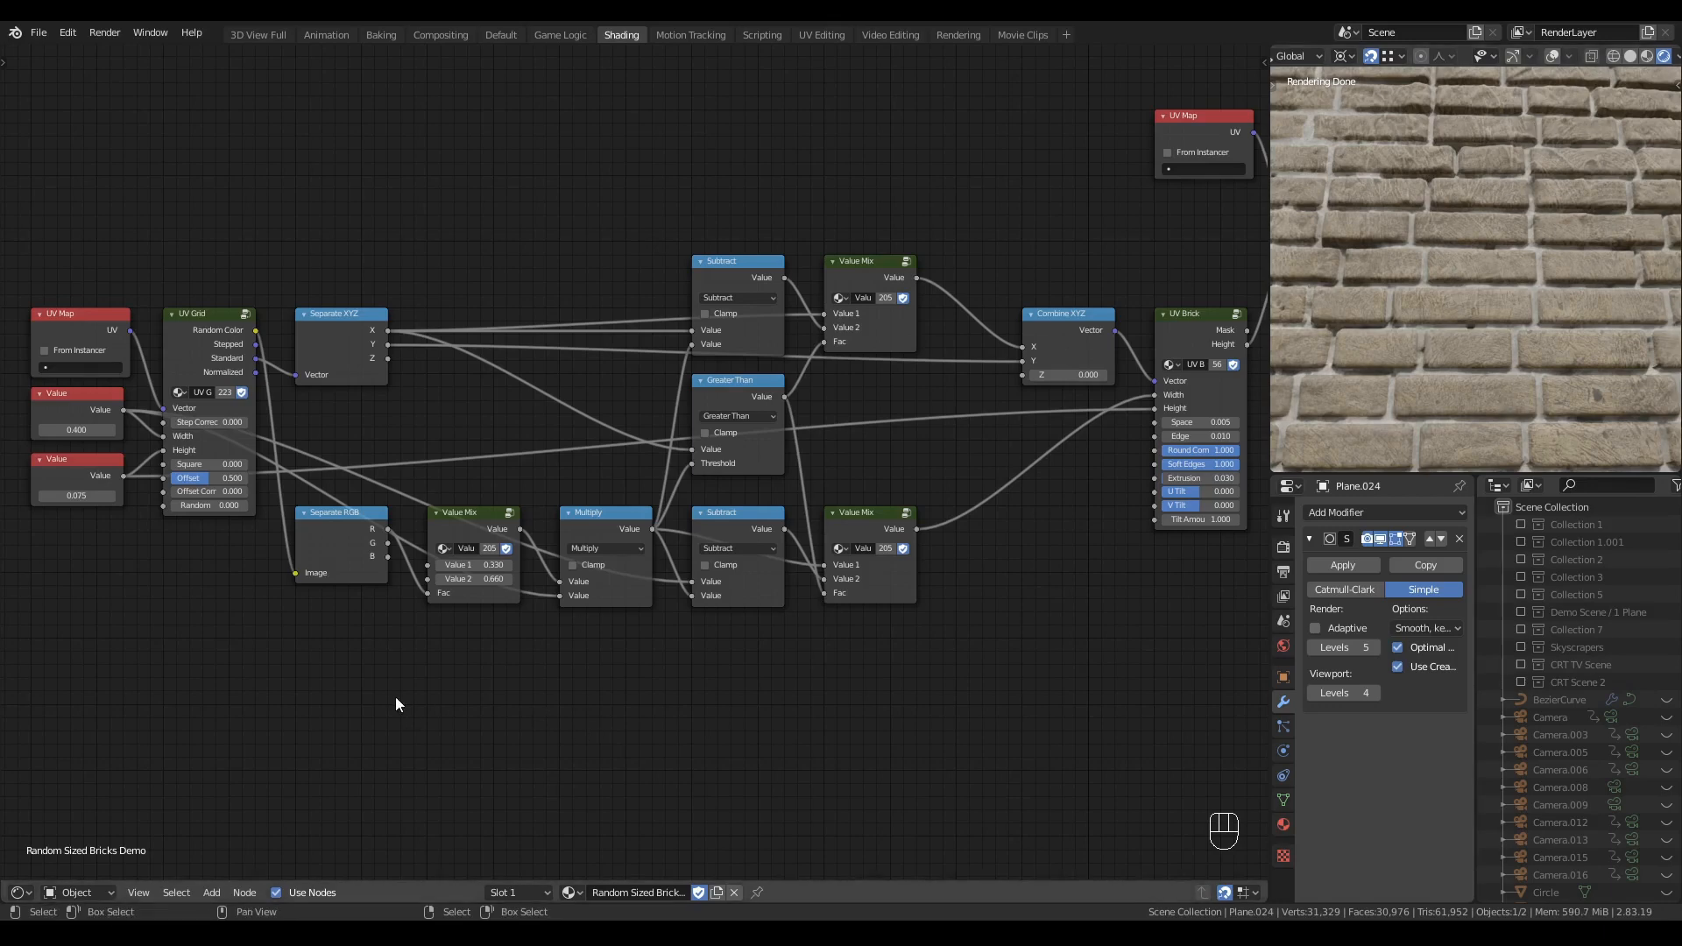
# - Set the UV Grid node's Offset to 0.25 and view the whole brick wall in the rendered viewport
pyautogui.doubleClick(212, 478)
pyautogui.write('0.25')
pyautogui.press('Return')
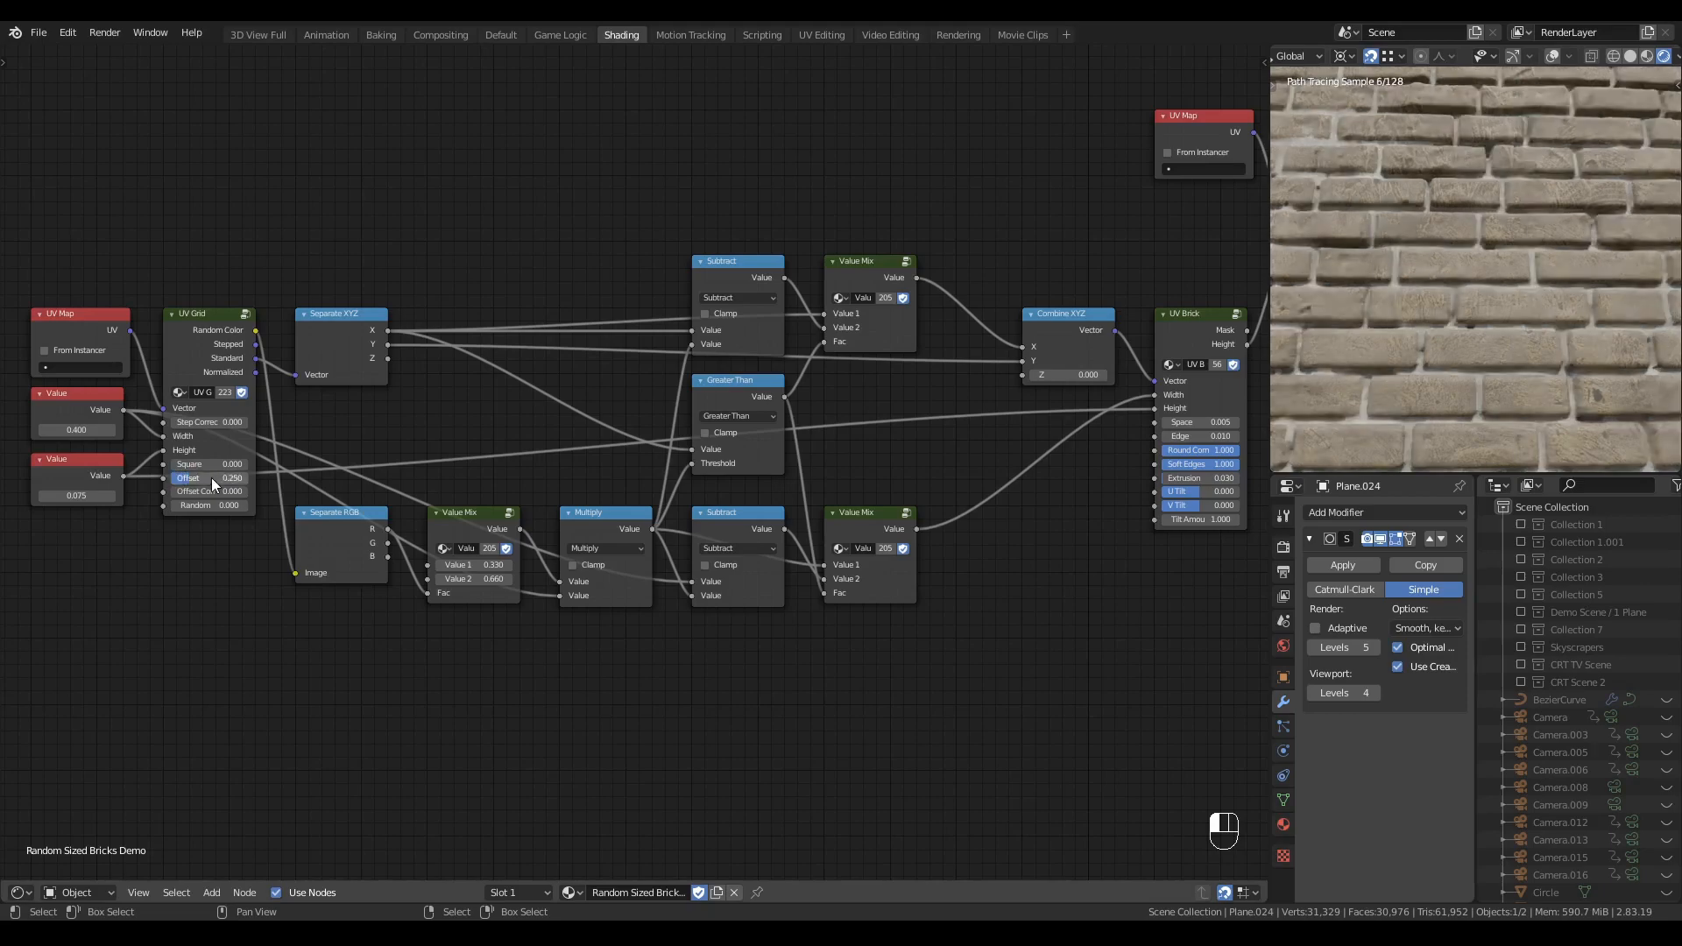
pyautogui.scroll(-1, 1169, 454)
pyautogui.scroll(-2, 1393, 350)
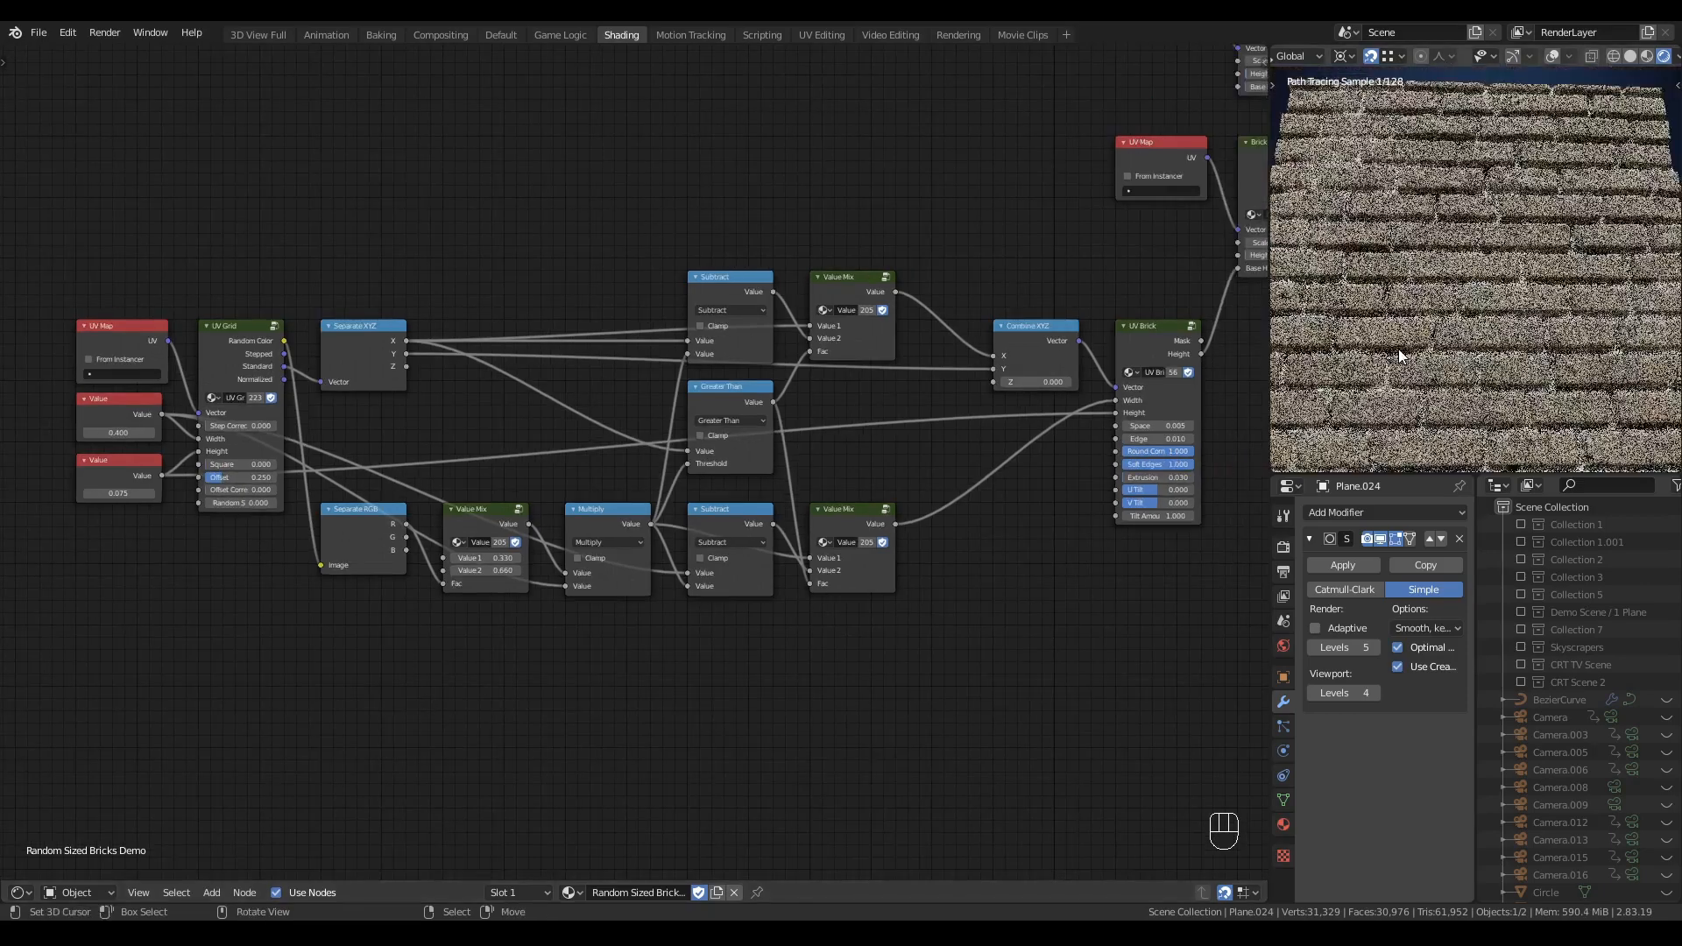
pyautogui.moveTo(1393, 351)
pyautogui.keyDown('ctrl'); pyautogui.mouseDown(button='middle')
pyautogui.moveTo(1401, 328)
pyautogui.moveTo(1458, 347)
pyautogui.moveTo(1461, 295)
pyautogui.moveTo(1453, 340)
pyautogui.mouseUp(button='middle'); pyautogui.keyUp('ctrl')
pyautogui.scroll(-1, 517, 407)
# - Preview UV Grid's Random Color output on the wall and switch back to the full brick material
pyautogui.moveTo(517, 407); pyautogui.dragTo(466, 521, button='middle')
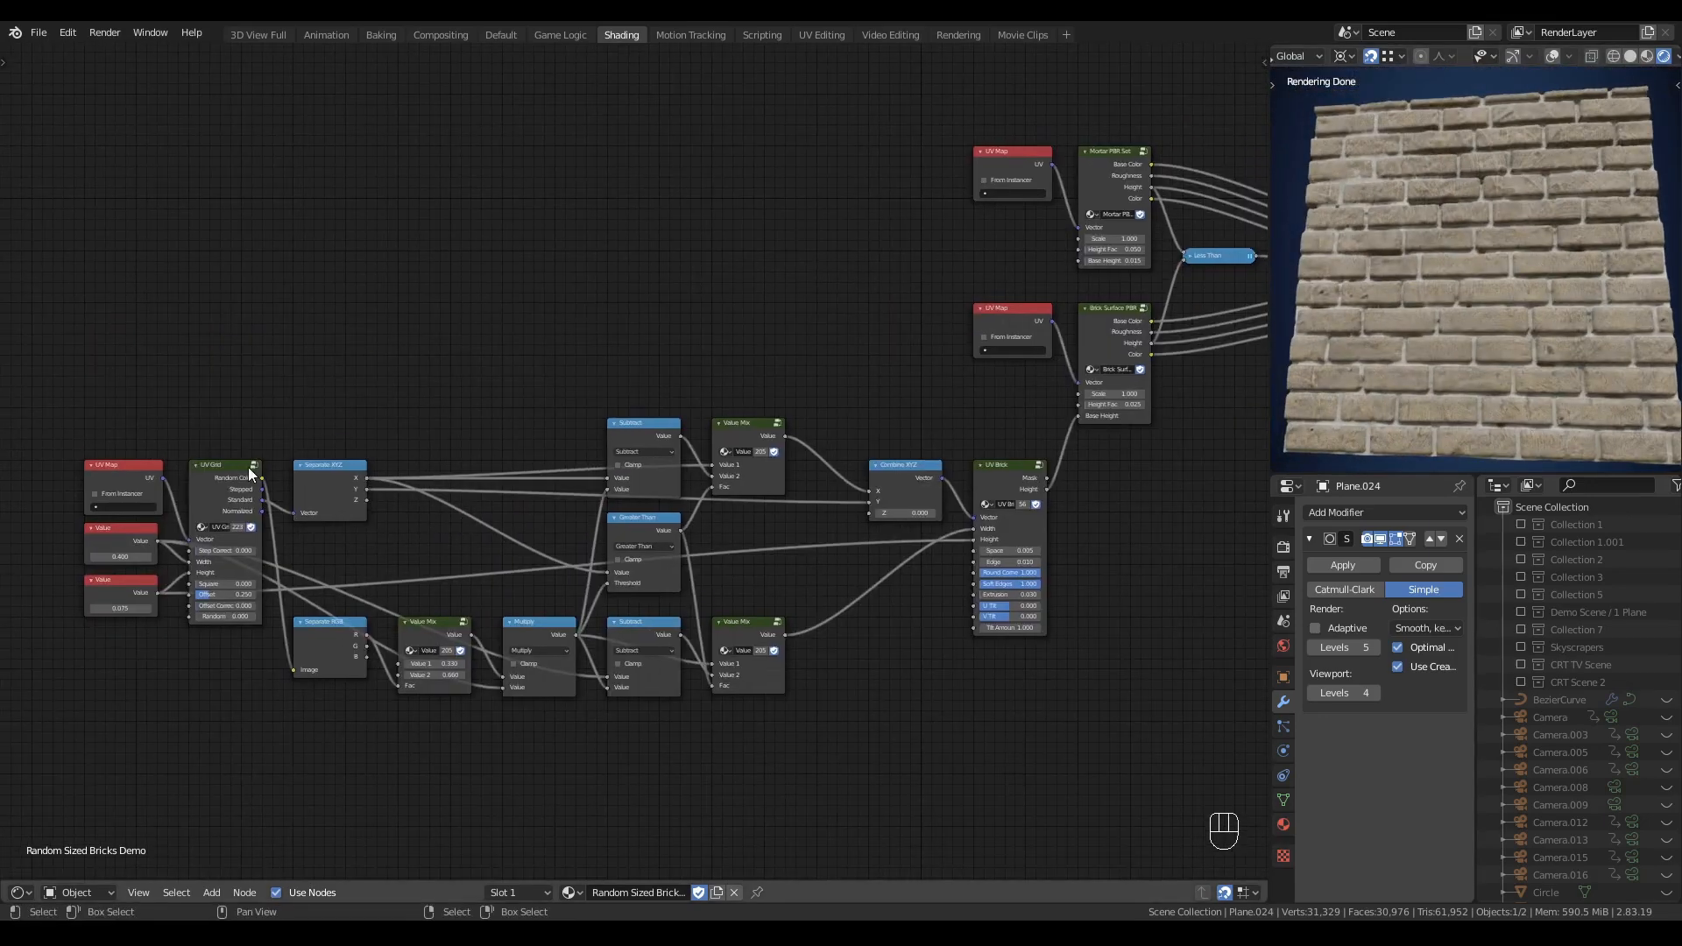
pyautogui.scroll(2, 372, 535)
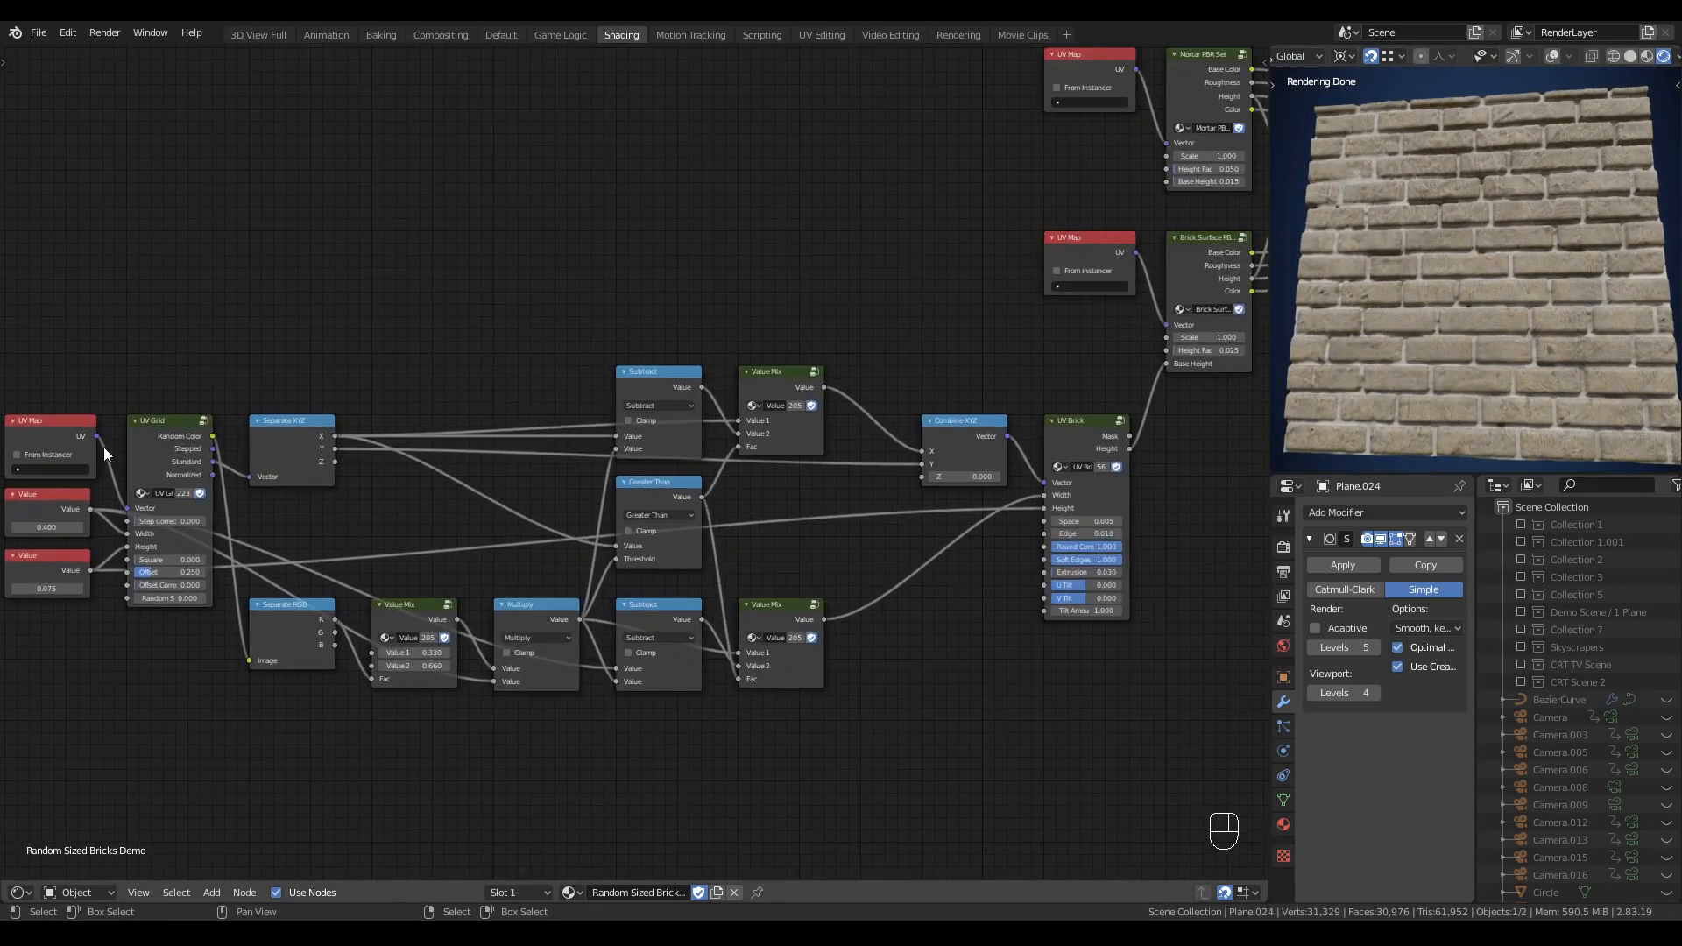
pyautogui.moveTo(213, 435); pyautogui.dragTo(407, 239)
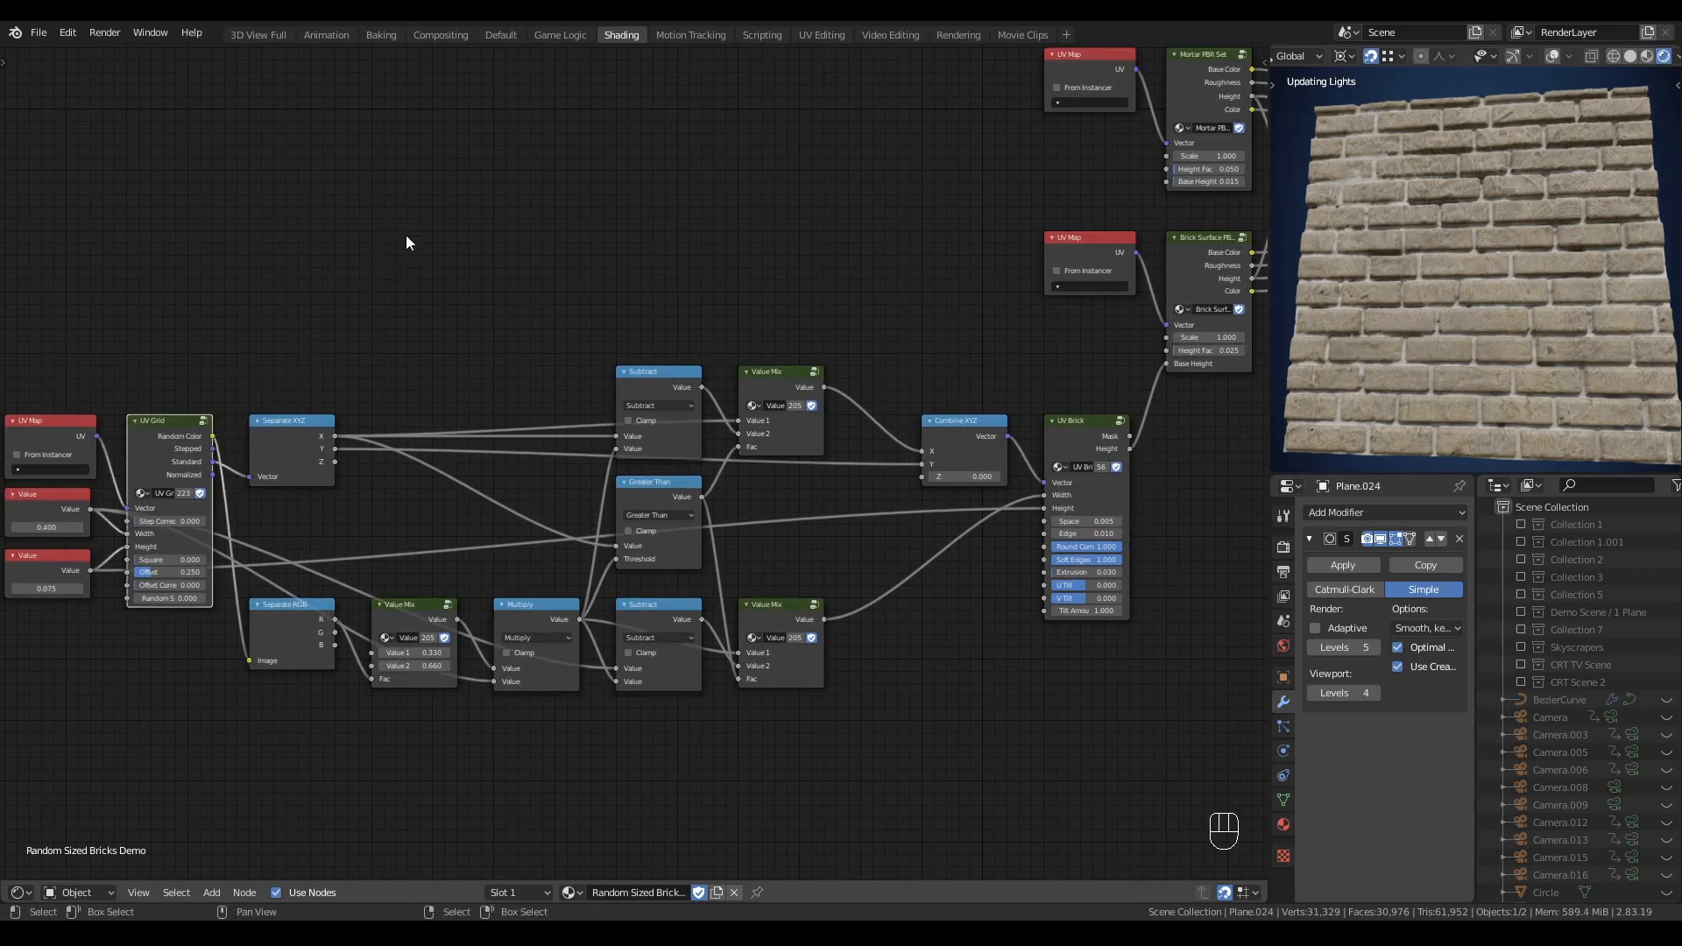
pyautogui.keyDown('ctrl'); pyautogui.keyDown('shift'); pyautogui.click(175, 420); pyautogui.keyUp('shift'); pyautogui.keyUp('ctrl')
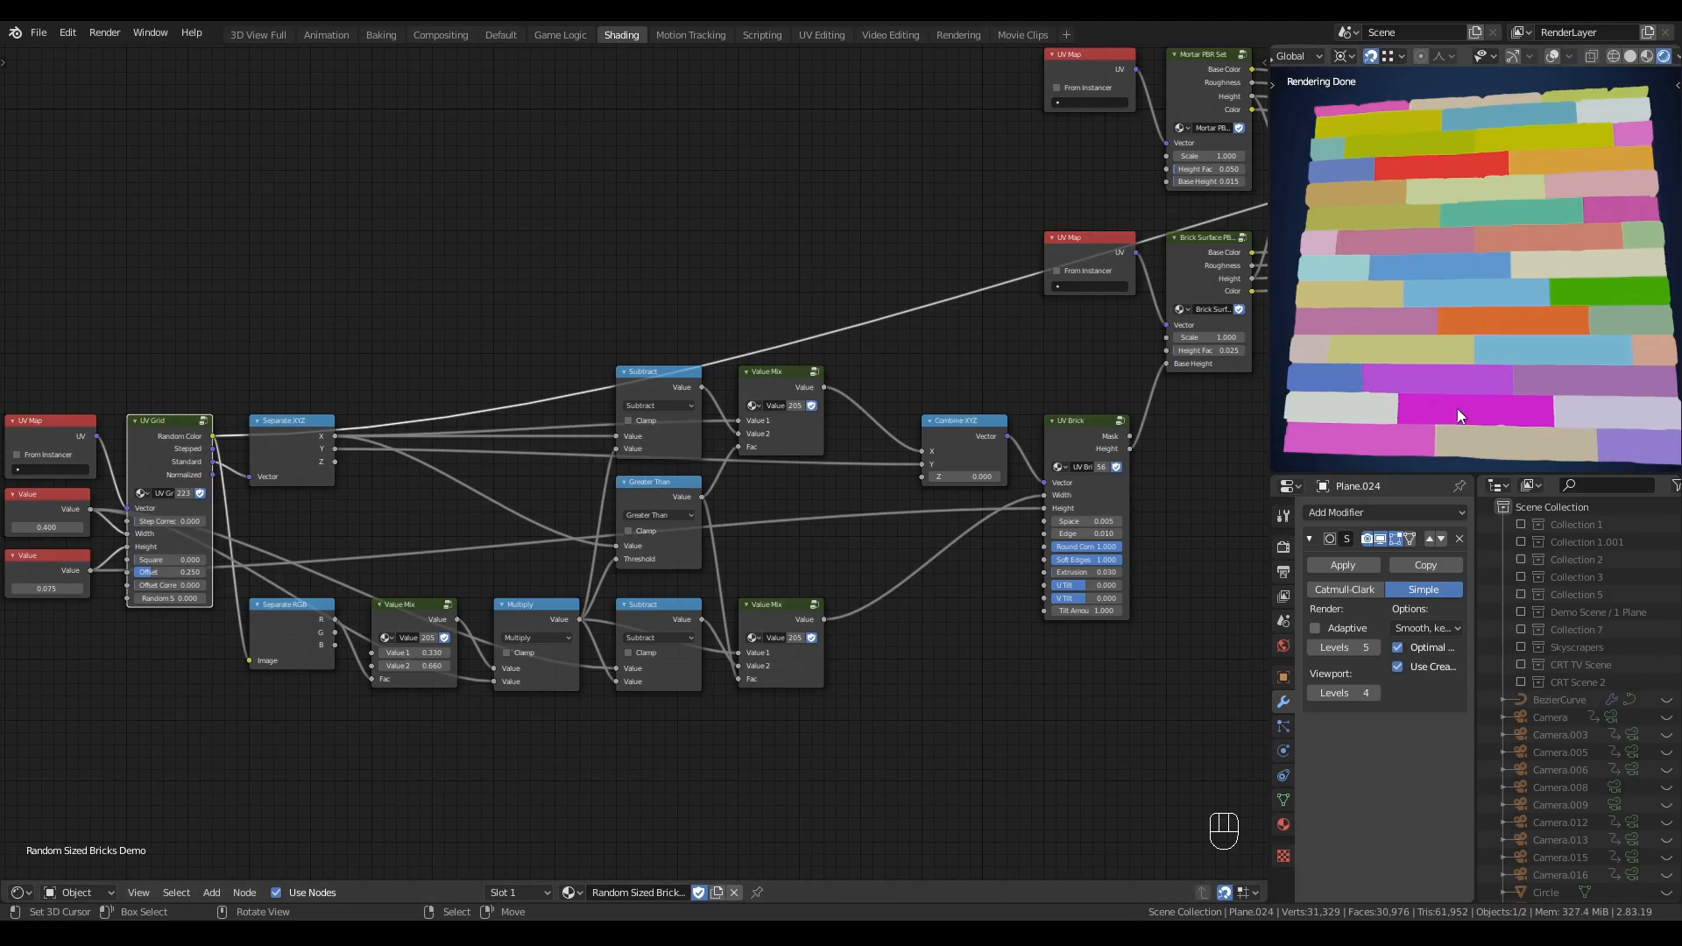
pyautogui.scroll(-2, 1028, 200)
pyautogui.moveTo(1028, 199); pyautogui.dragTo(965, 261, button='middle')
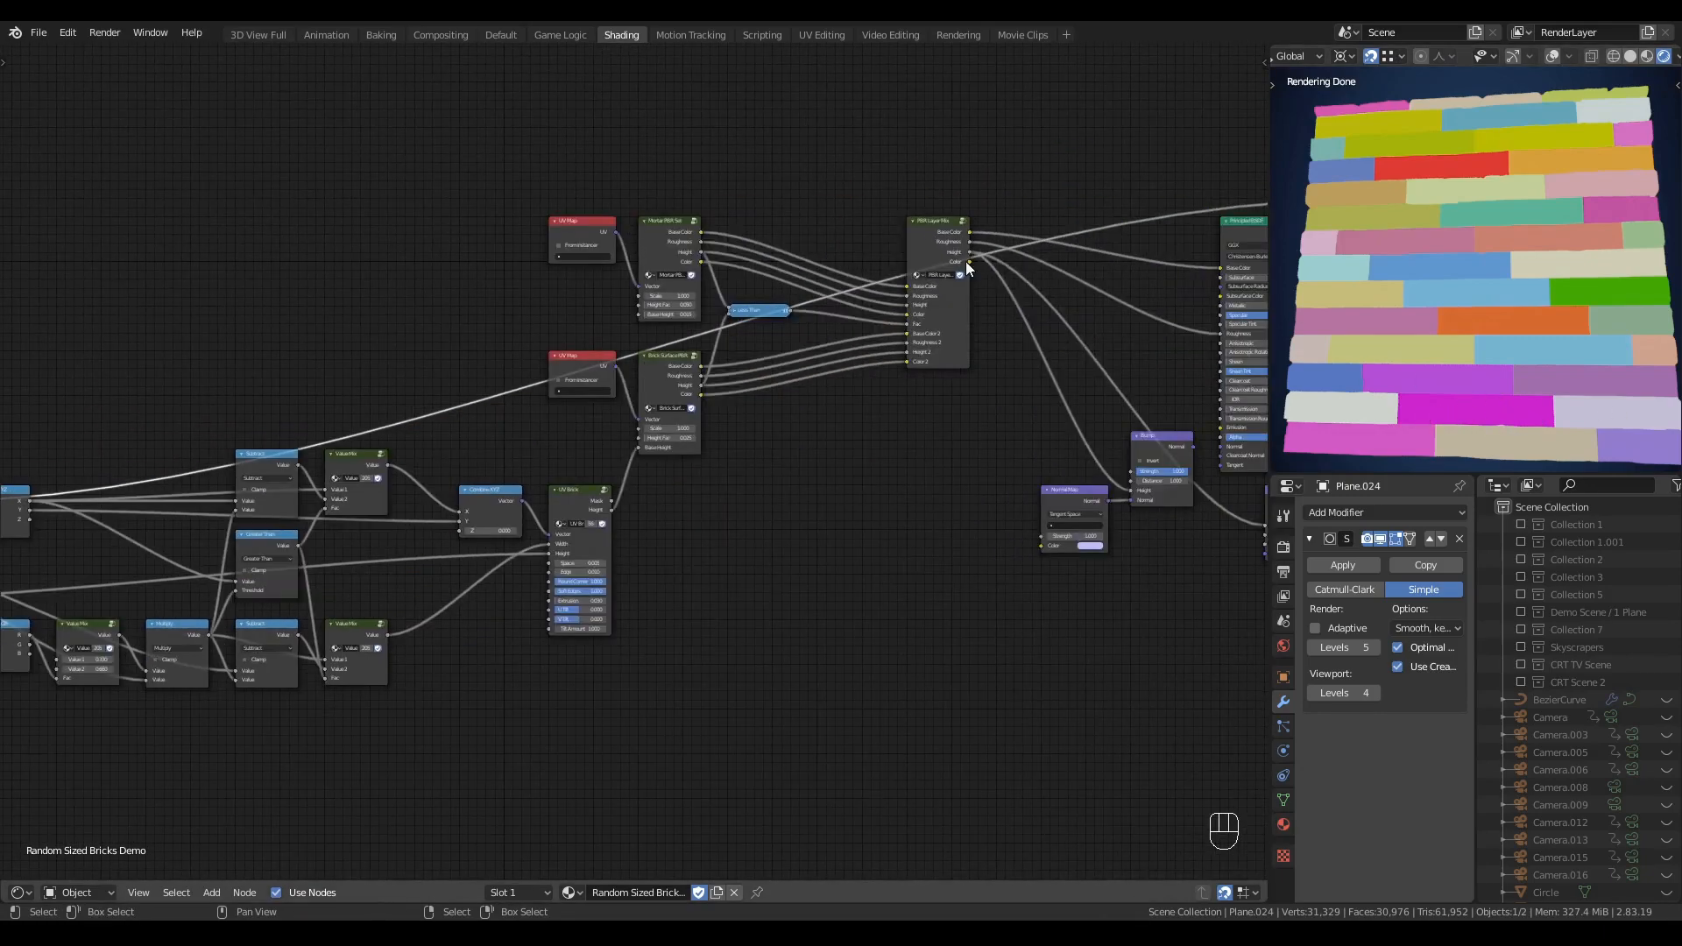
pyautogui.scroll(-2, 991, 256)
pyautogui.keyDown('ctrl'); pyautogui.keyDown('shift'); pyautogui.click(1097, 283); pyautogui.keyUp('shift'); pyautogui.keyUp('ctrl')
# - Duplicate the Separate XYZ node and place the copy above the original
pyautogui.moveTo(554, 353); pyautogui.dragTo(830, 301, button='middle')
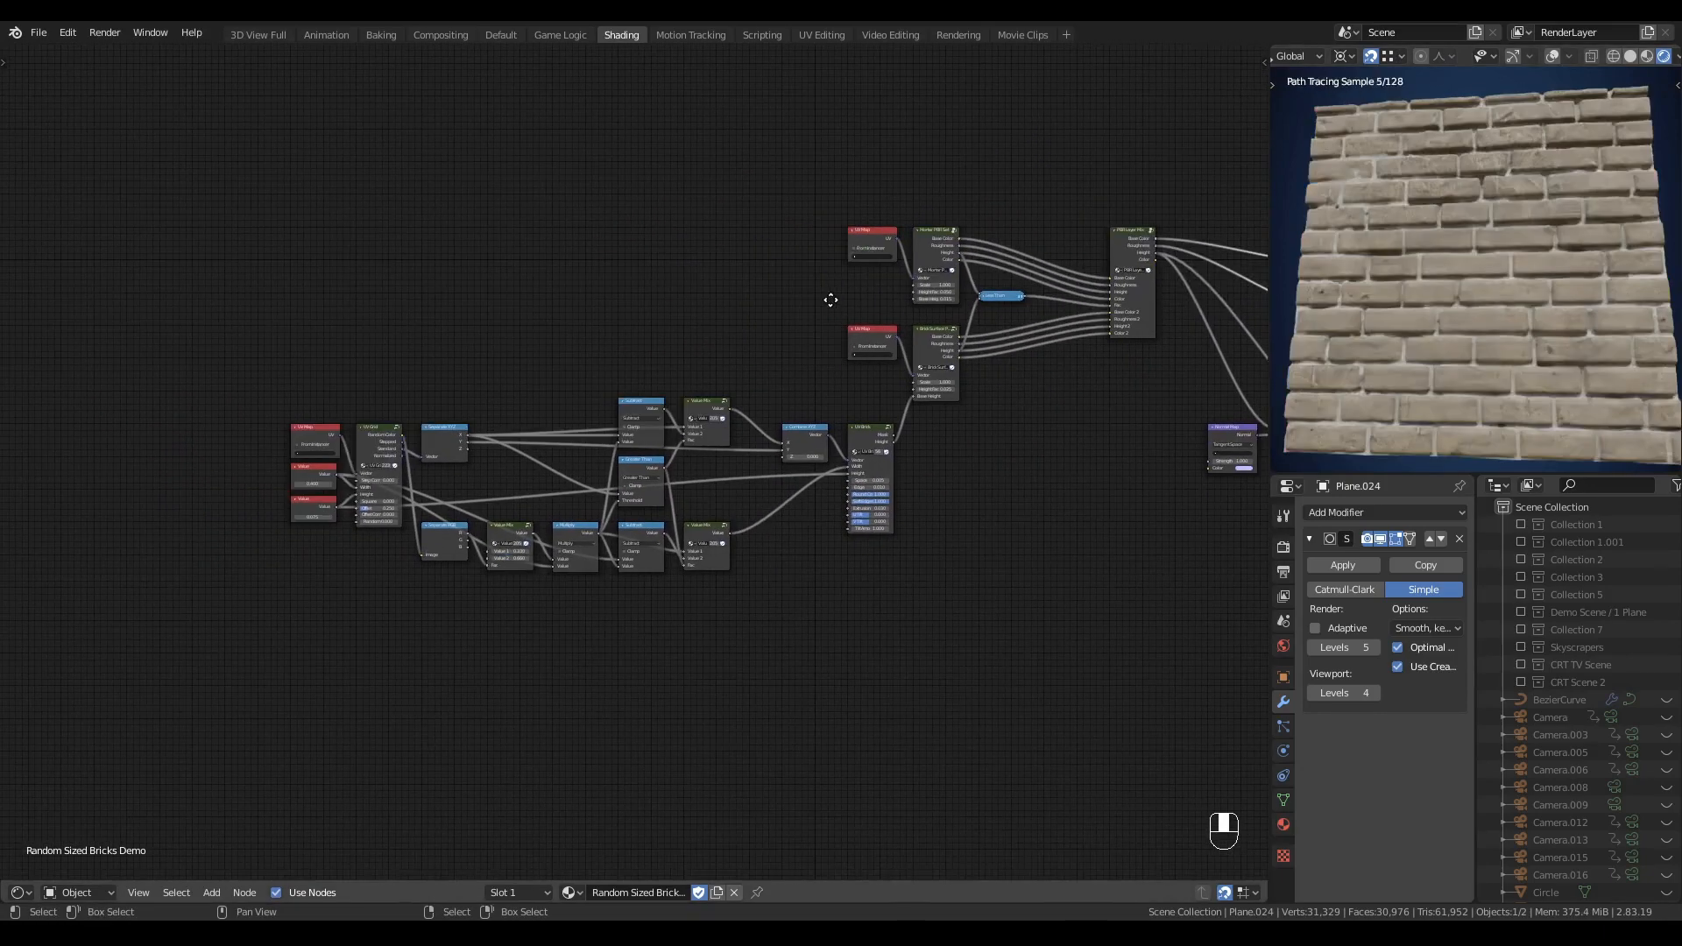
pyautogui.scroll(5, 791, 321)
pyautogui.scroll(3, 583, 322)
pyautogui.moveTo(581, 302); pyautogui.dragTo(640, 363, button='middle')
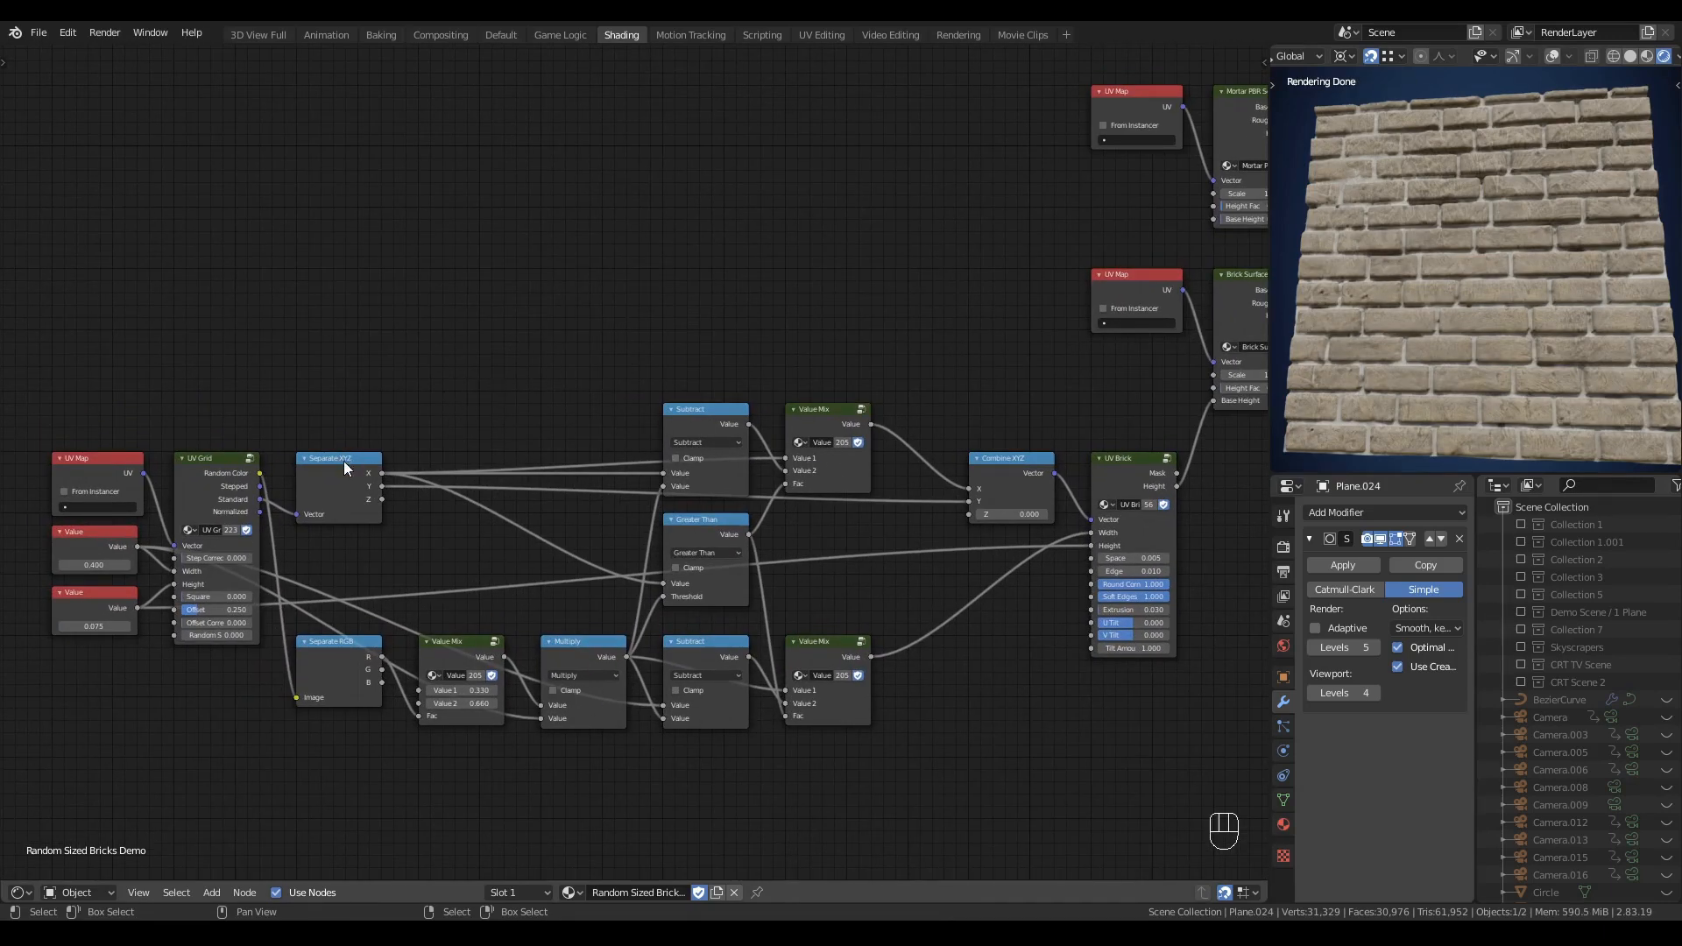
pyautogui.hotkey('shift', 'd')
pyautogui.click(342, 344)
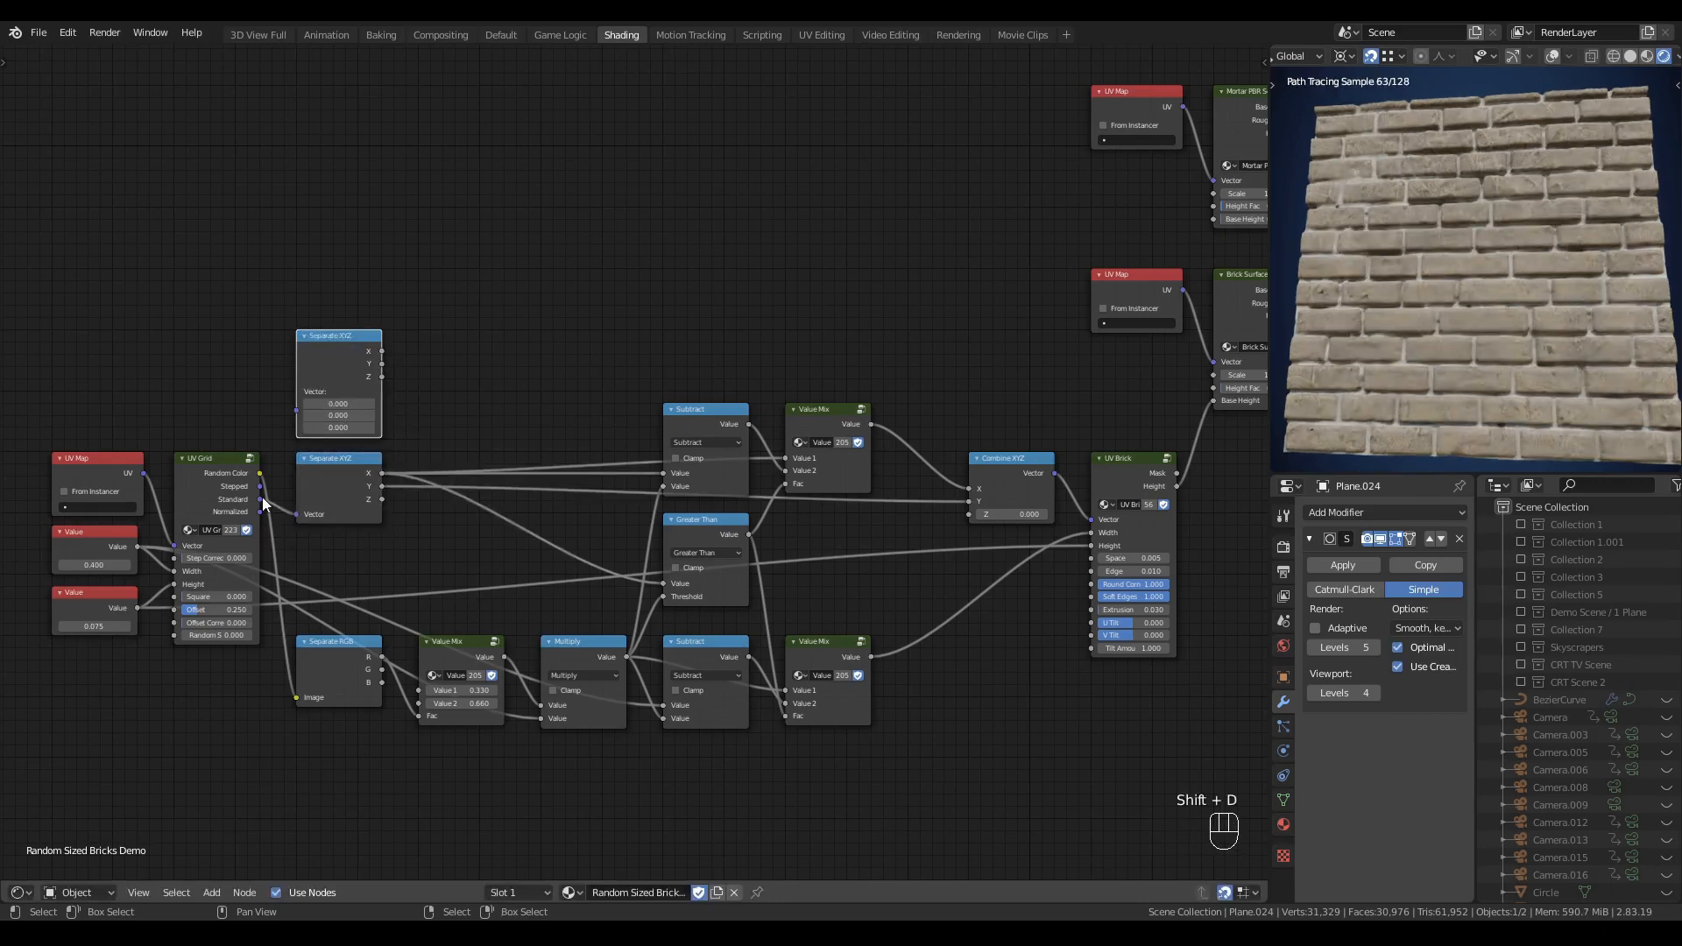
# - Link UV Grid's Stepped output to the upper Separate XYZ node and feed its X and Y into a new Combine XYZ node
pyautogui.moveTo(262, 487); pyautogui.dragTo(587, 288)
pyautogui.hotkey('shift', 'a')
pyautogui.moveTo(776, 298)
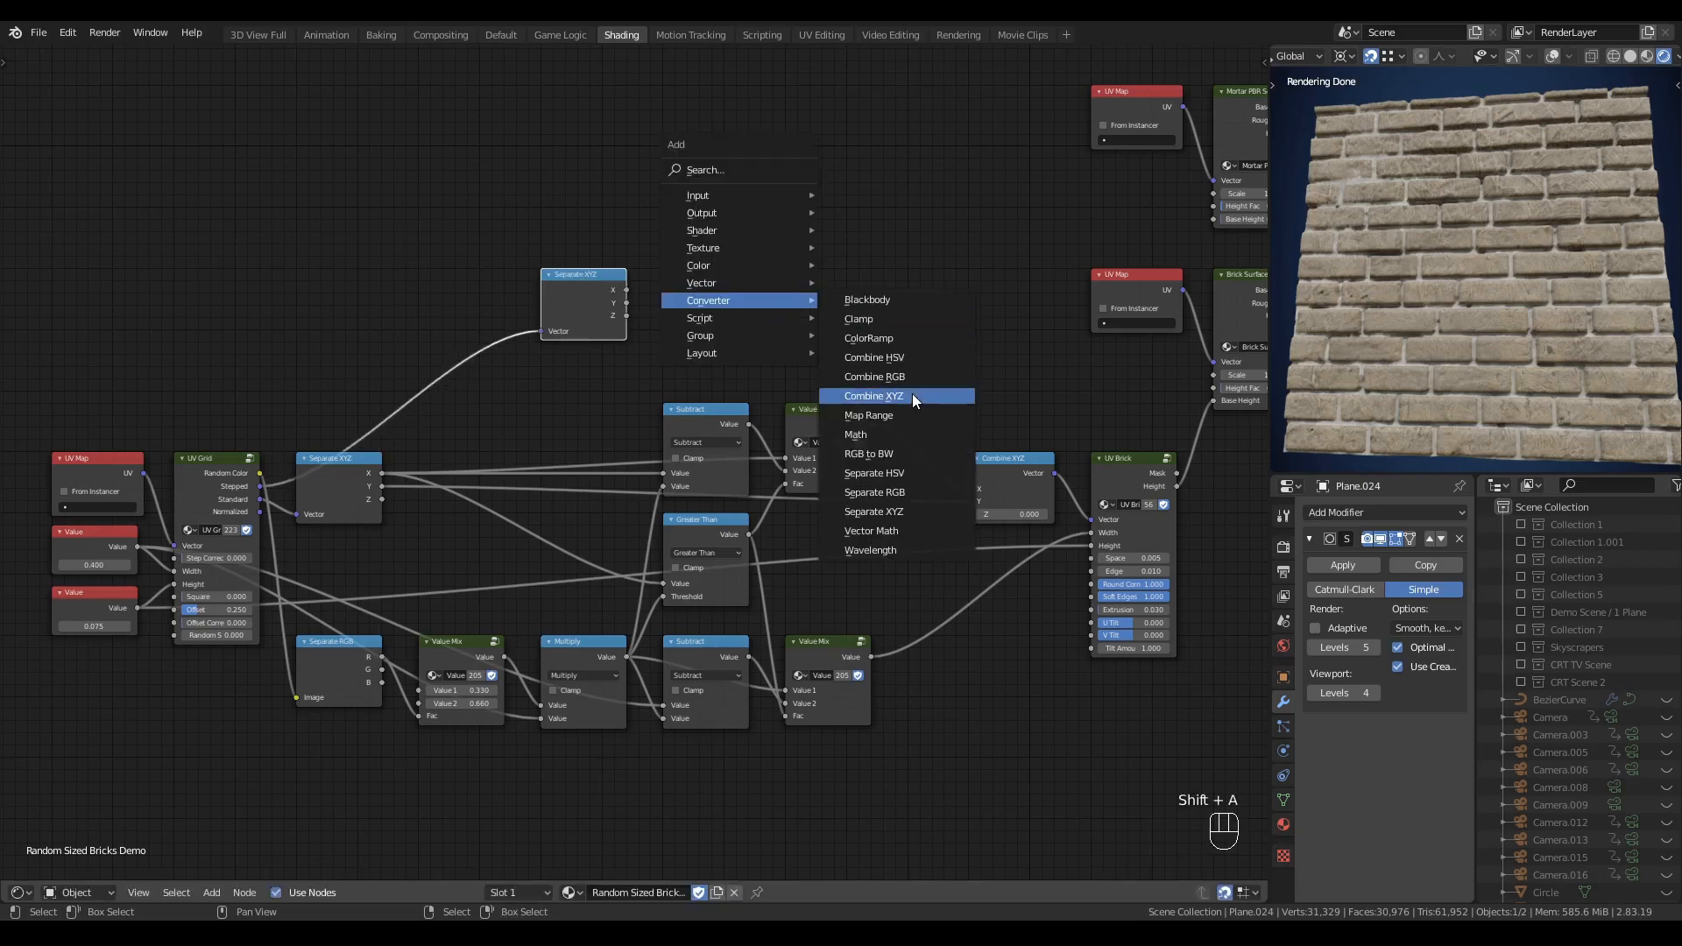
pyautogui.click(912, 392)
pyautogui.click(780, 259)
pyautogui.keyDown('alt'); pyautogui.moveTo(614, 295); pyautogui.dragTo(815, 312, button='right'); pyautogui.keyUp('alt')
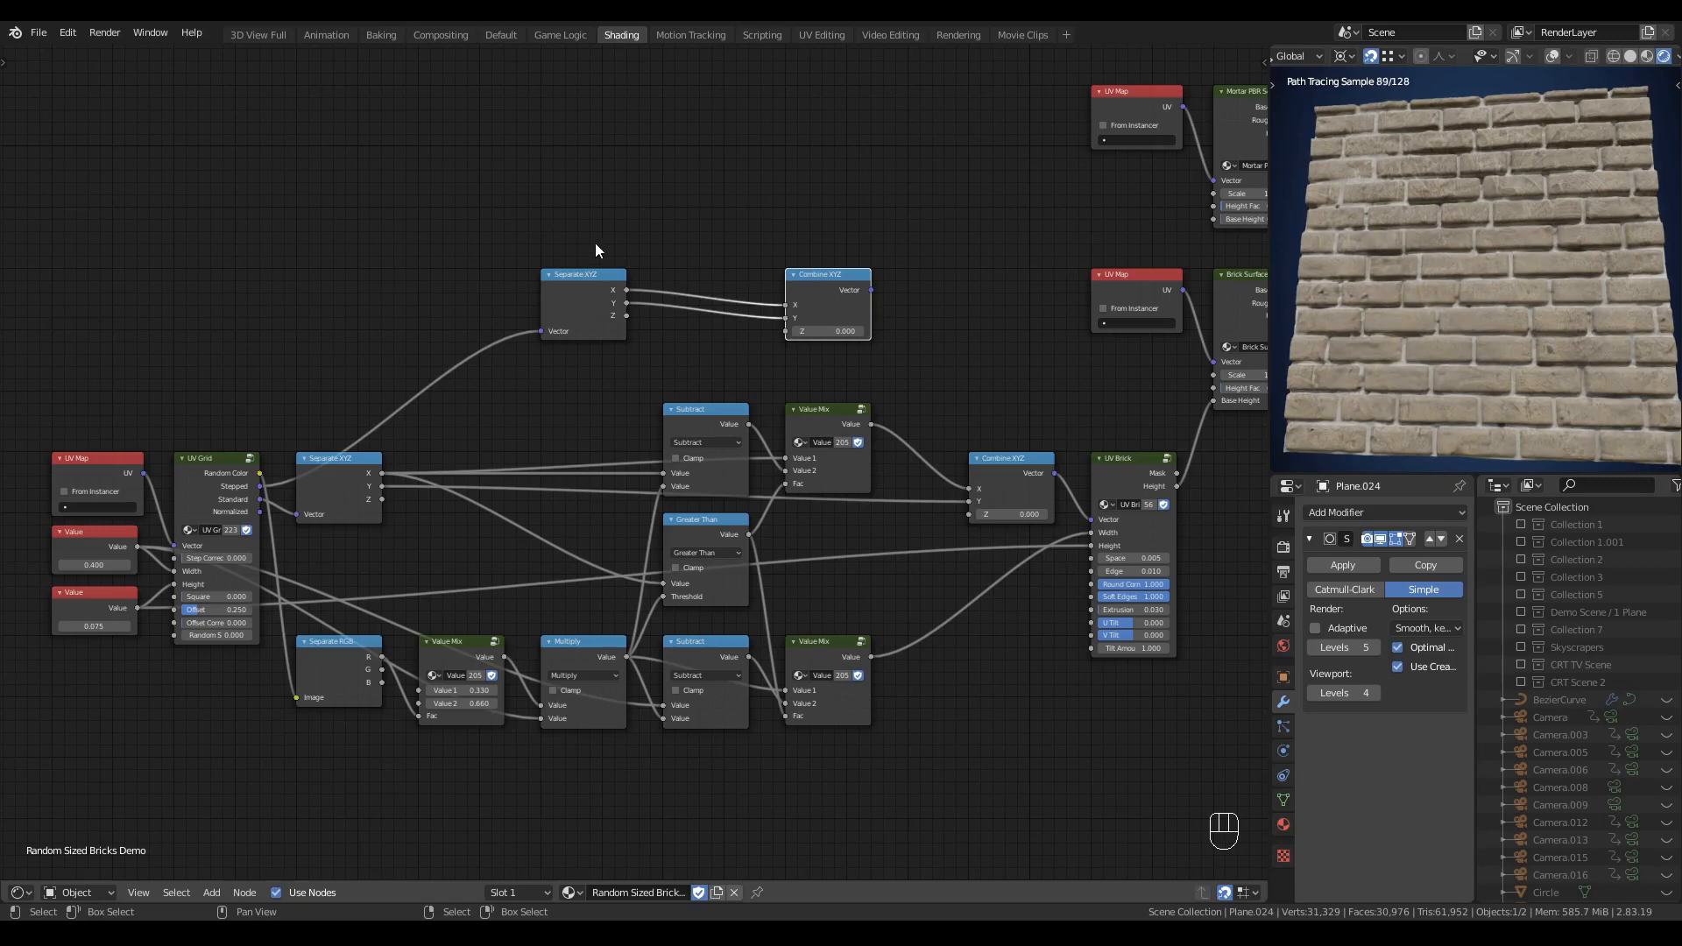
pyautogui.moveTo(596, 244); pyautogui.dragTo(959, 308)
pyautogui.click(889, 251)
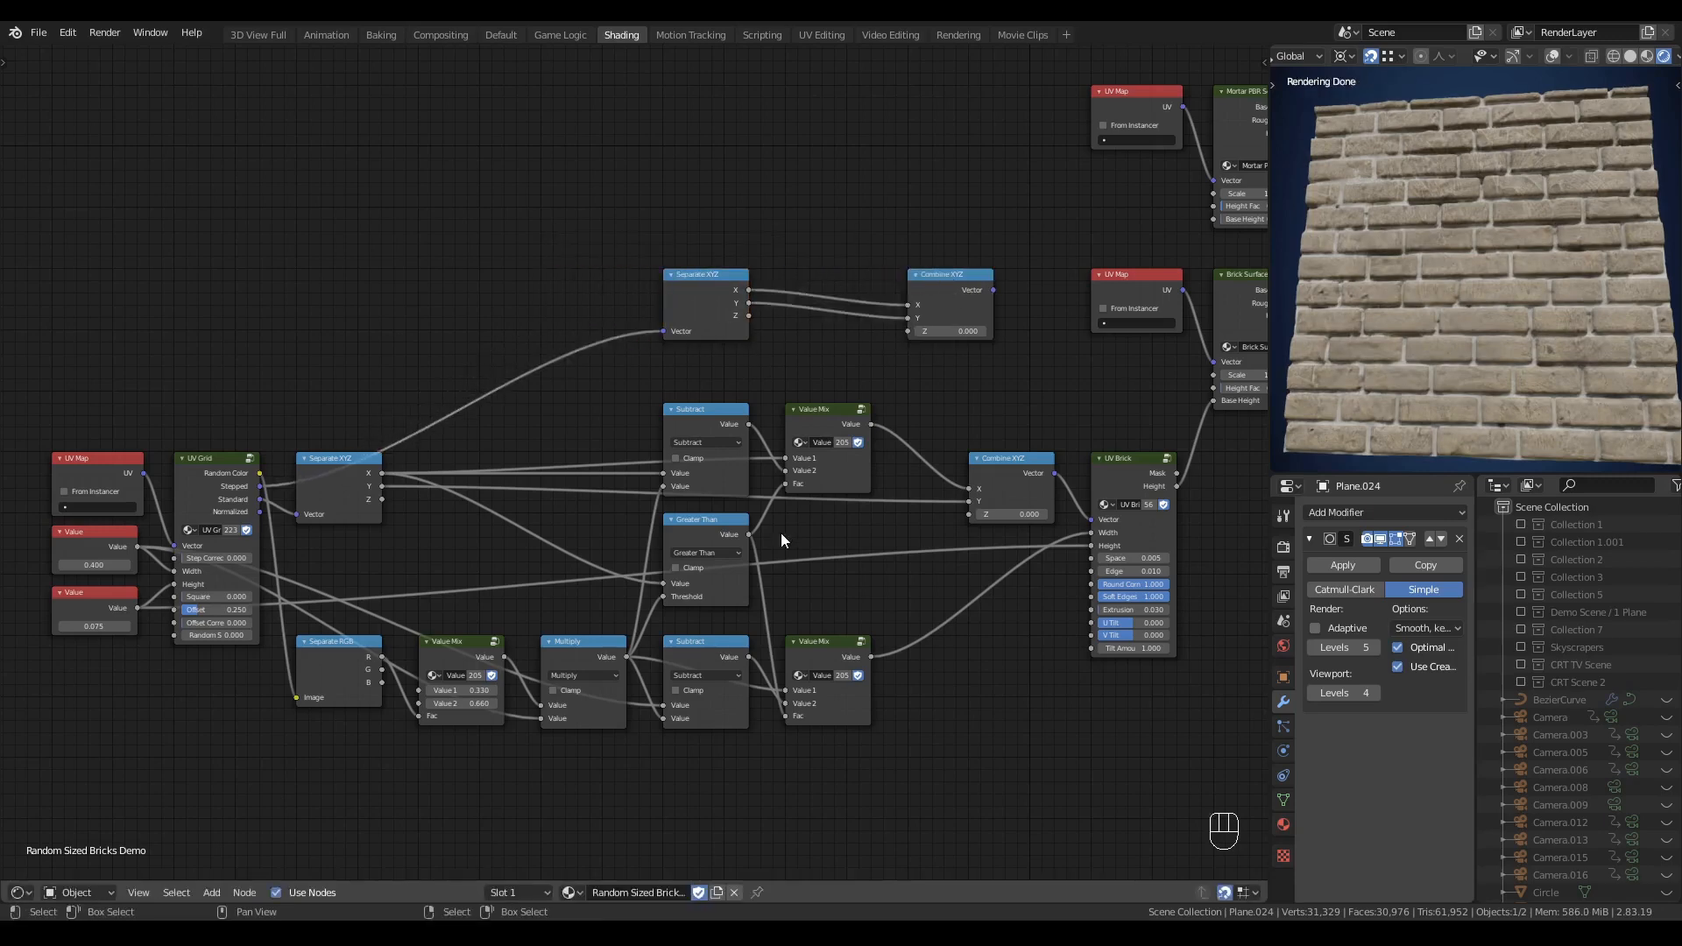
# - Insert an Add math node on the upper X link, feed Greater Than's output into its second value and collapse it
pyautogui.moveTo(749, 535); pyautogui.dragTo(904, 531)
pyautogui.hotkey('shift', 'a')
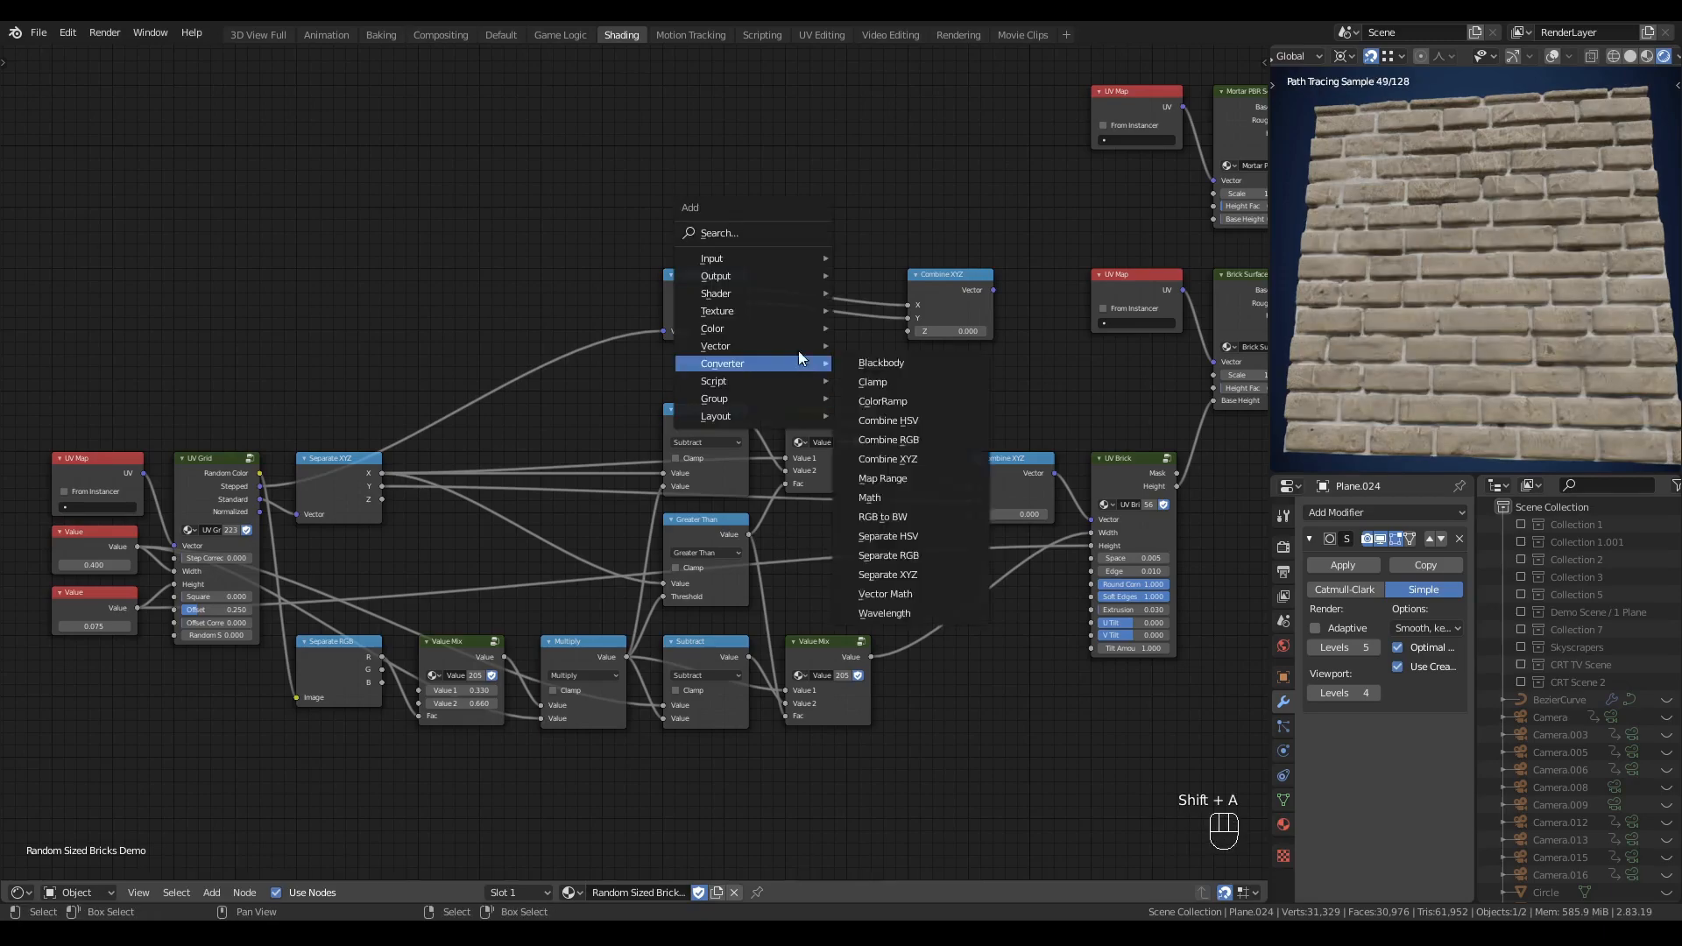
pyautogui.press('q')
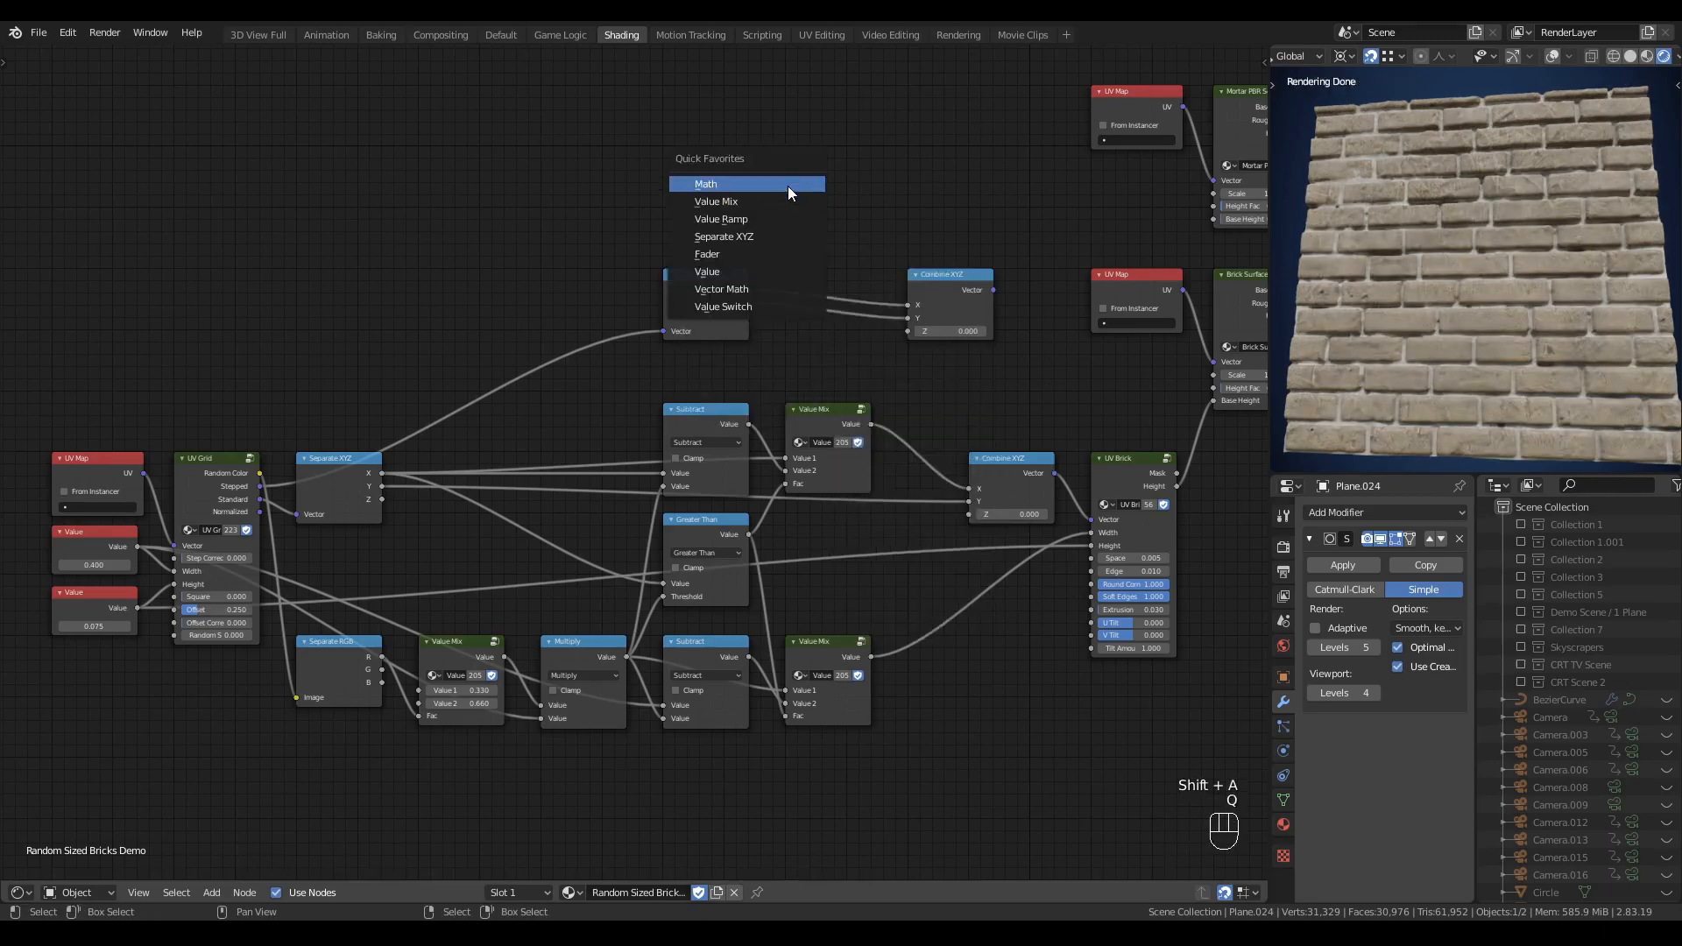
pyautogui.click(787, 185)
pyautogui.click(824, 279)
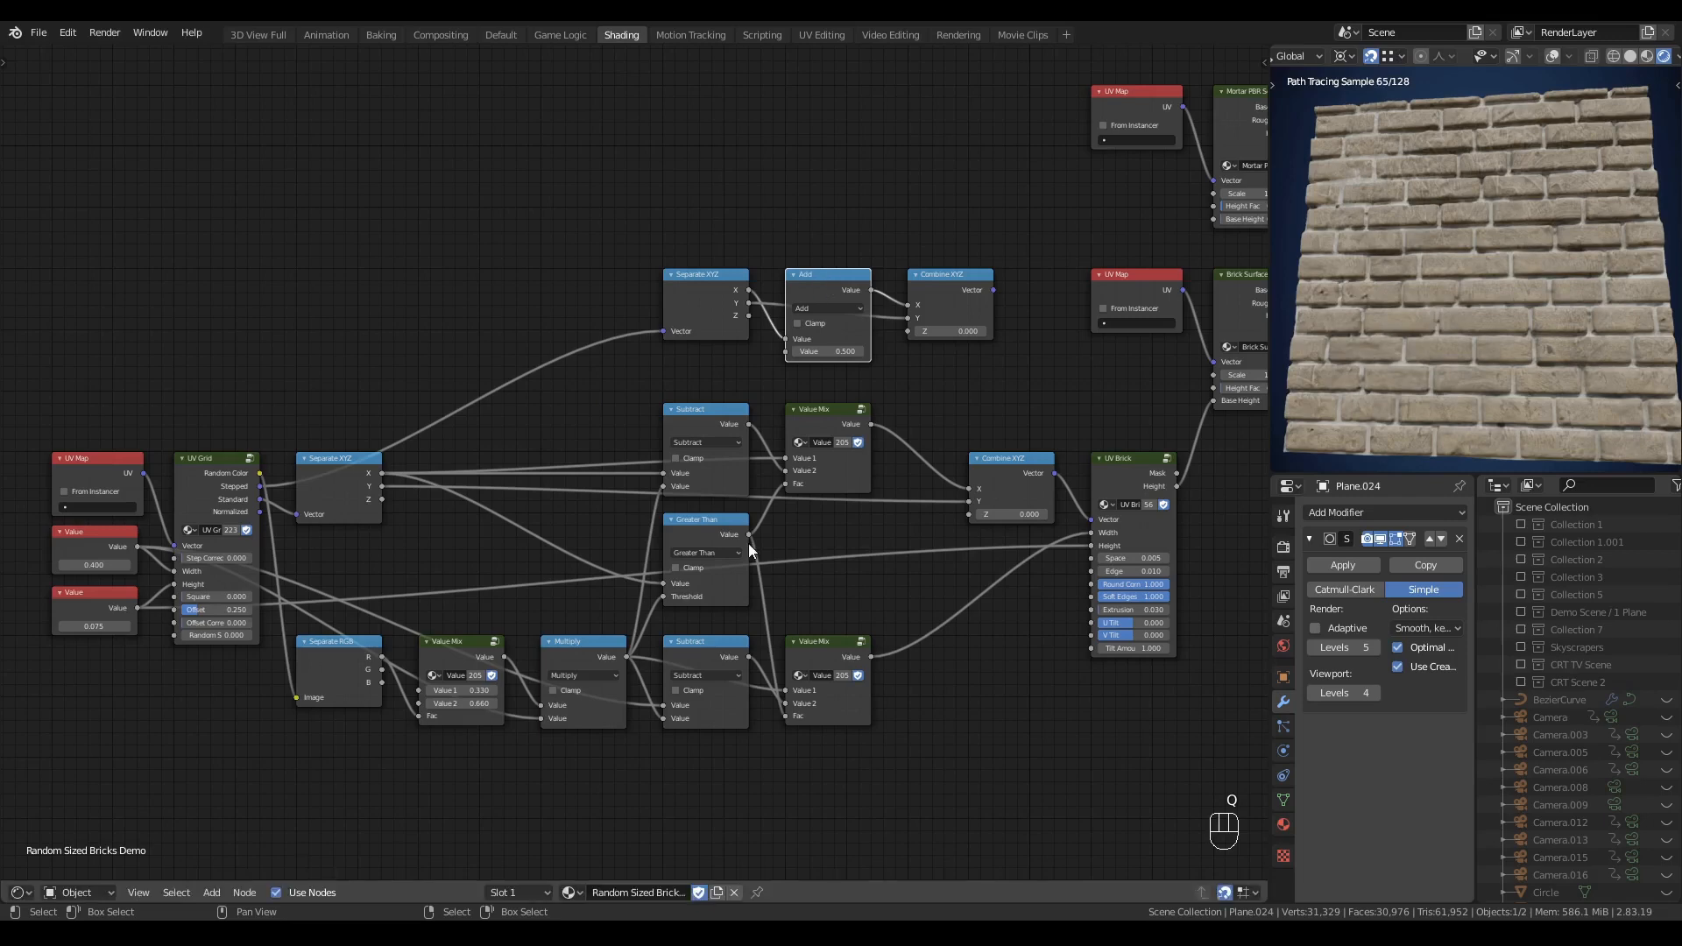
pyautogui.moveTo(749, 534); pyautogui.dragTo(793, 352)
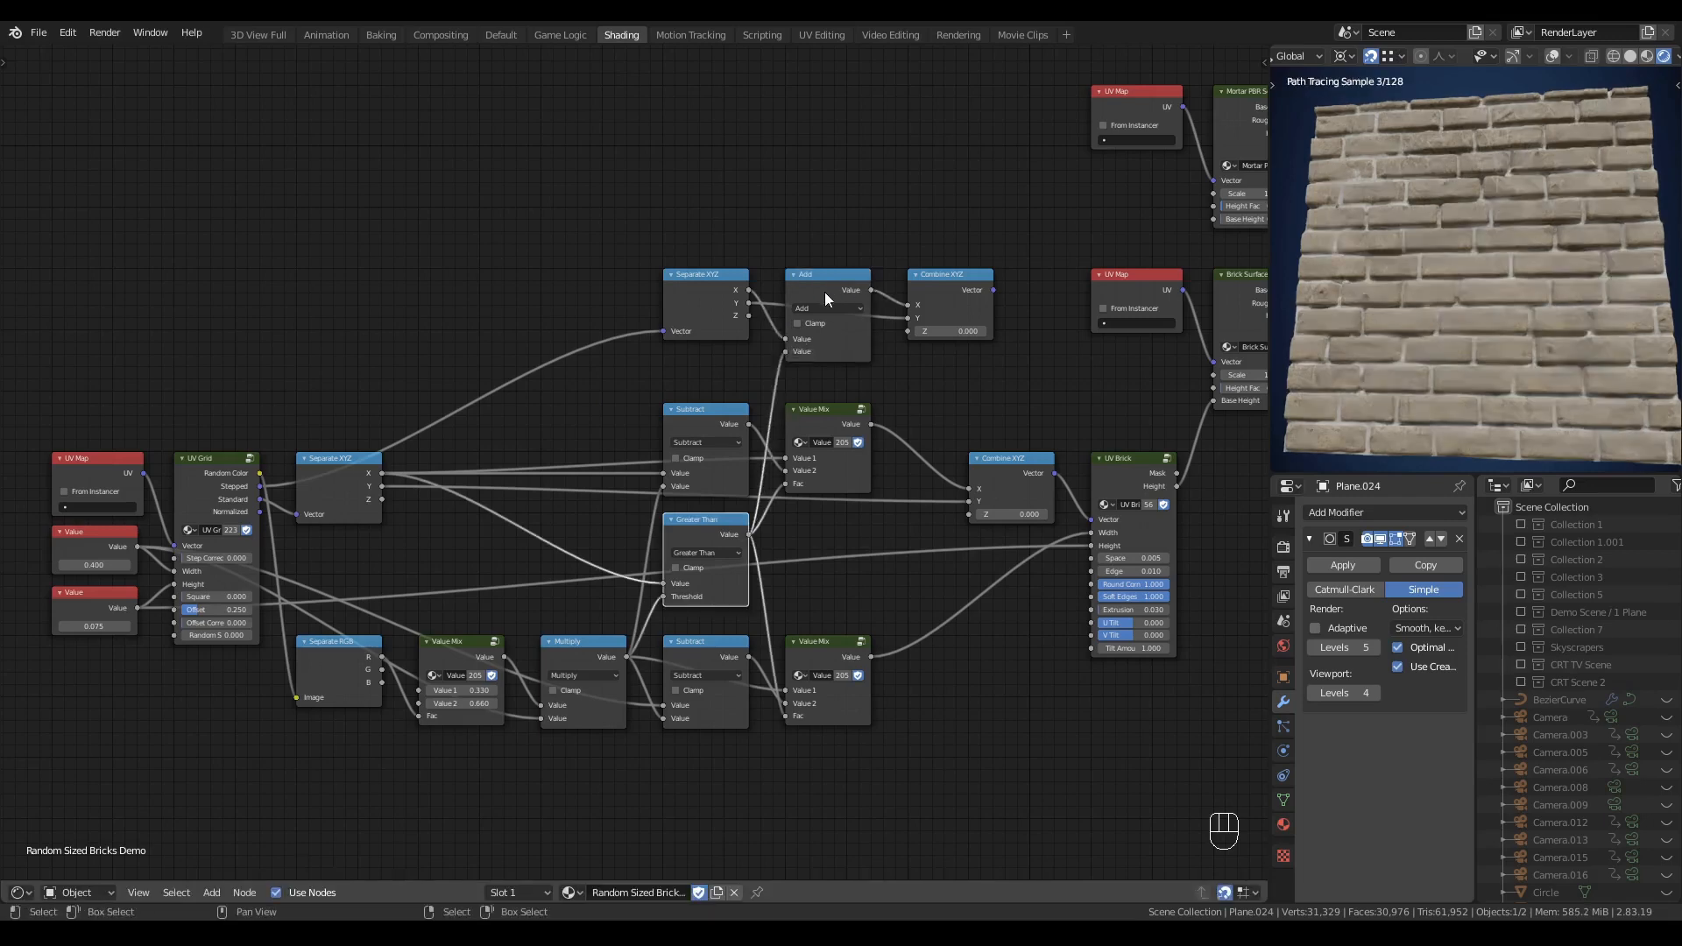
pyautogui.click(818, 275)
pyautogui.press('h')
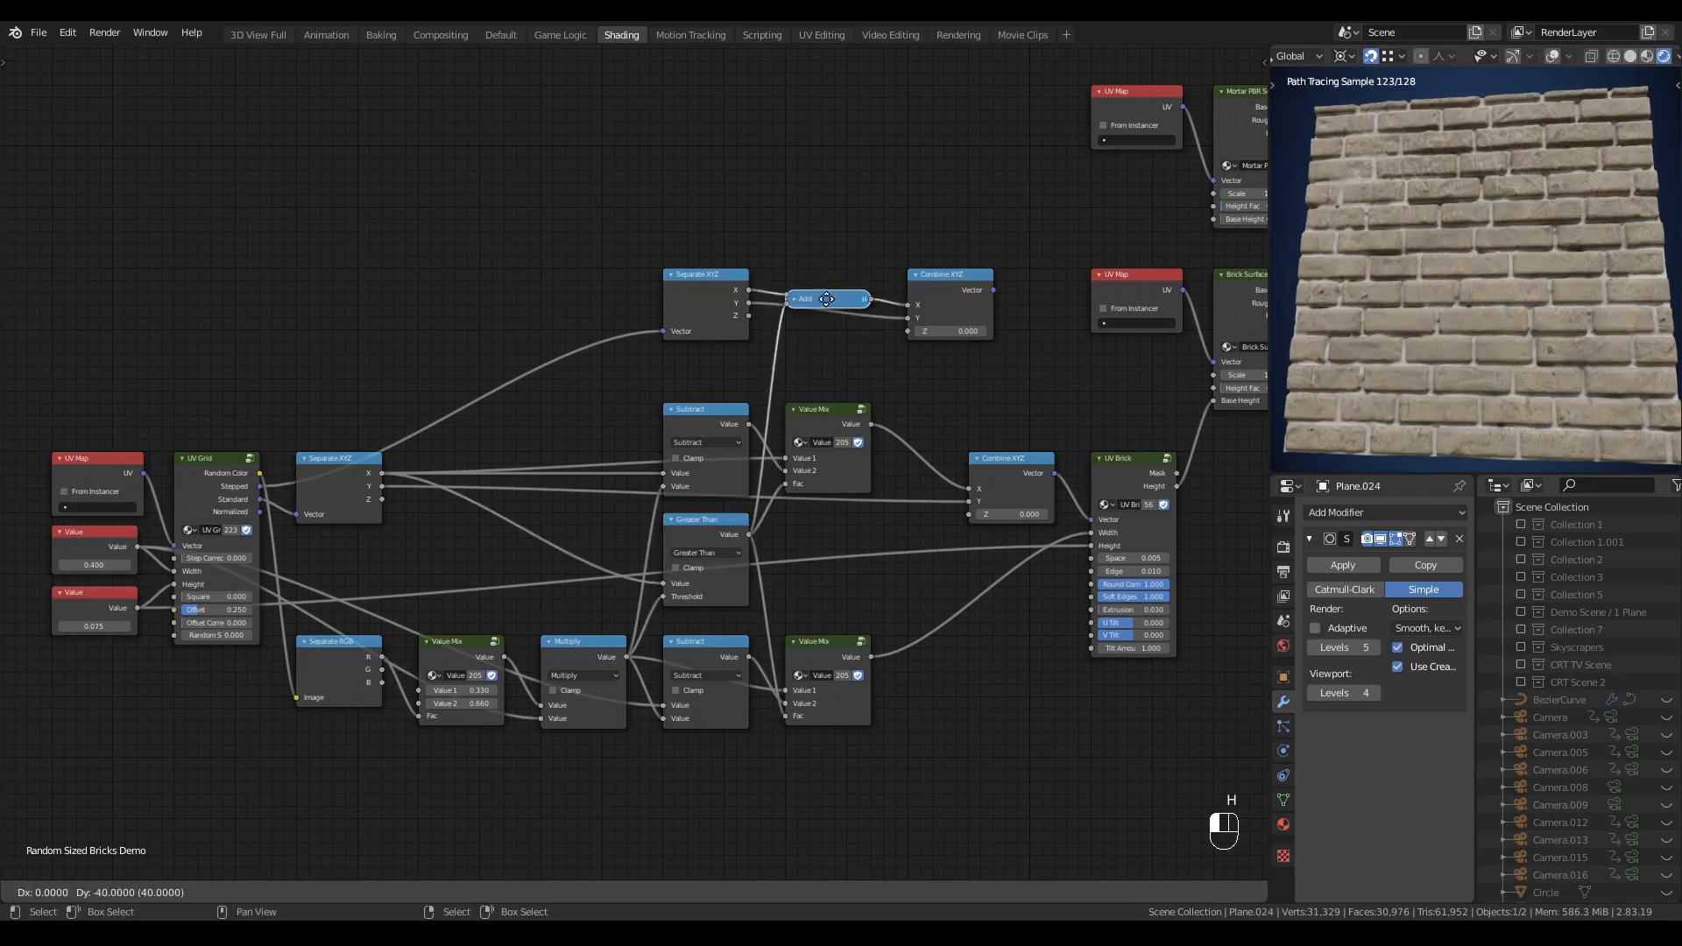
# - Add a White Noise Texture node set to 2D and drive its Vector input with the upper Combine XYZ node
pyautogui.moveTo(879, 234); pyautogui.dragTo(591, 372, button='middle')
pyautogui.scroll(-2, 591, 371)
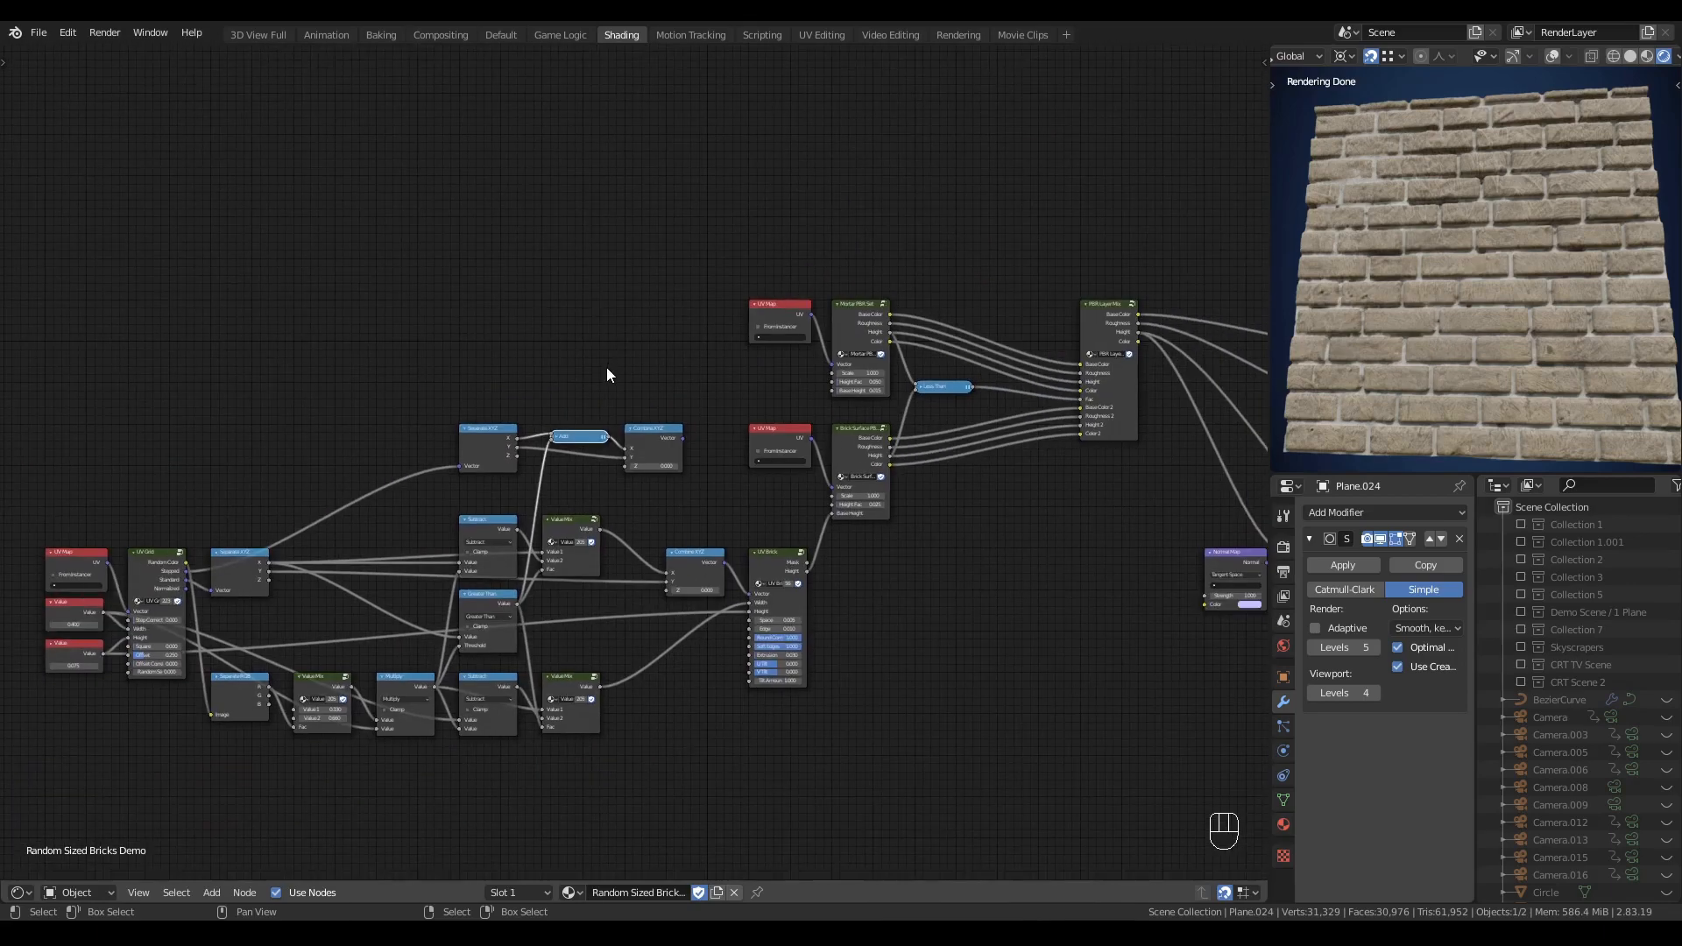
pyautogui.hotkey('shift', 'a')
pyautogui.moveTo(602, 309)
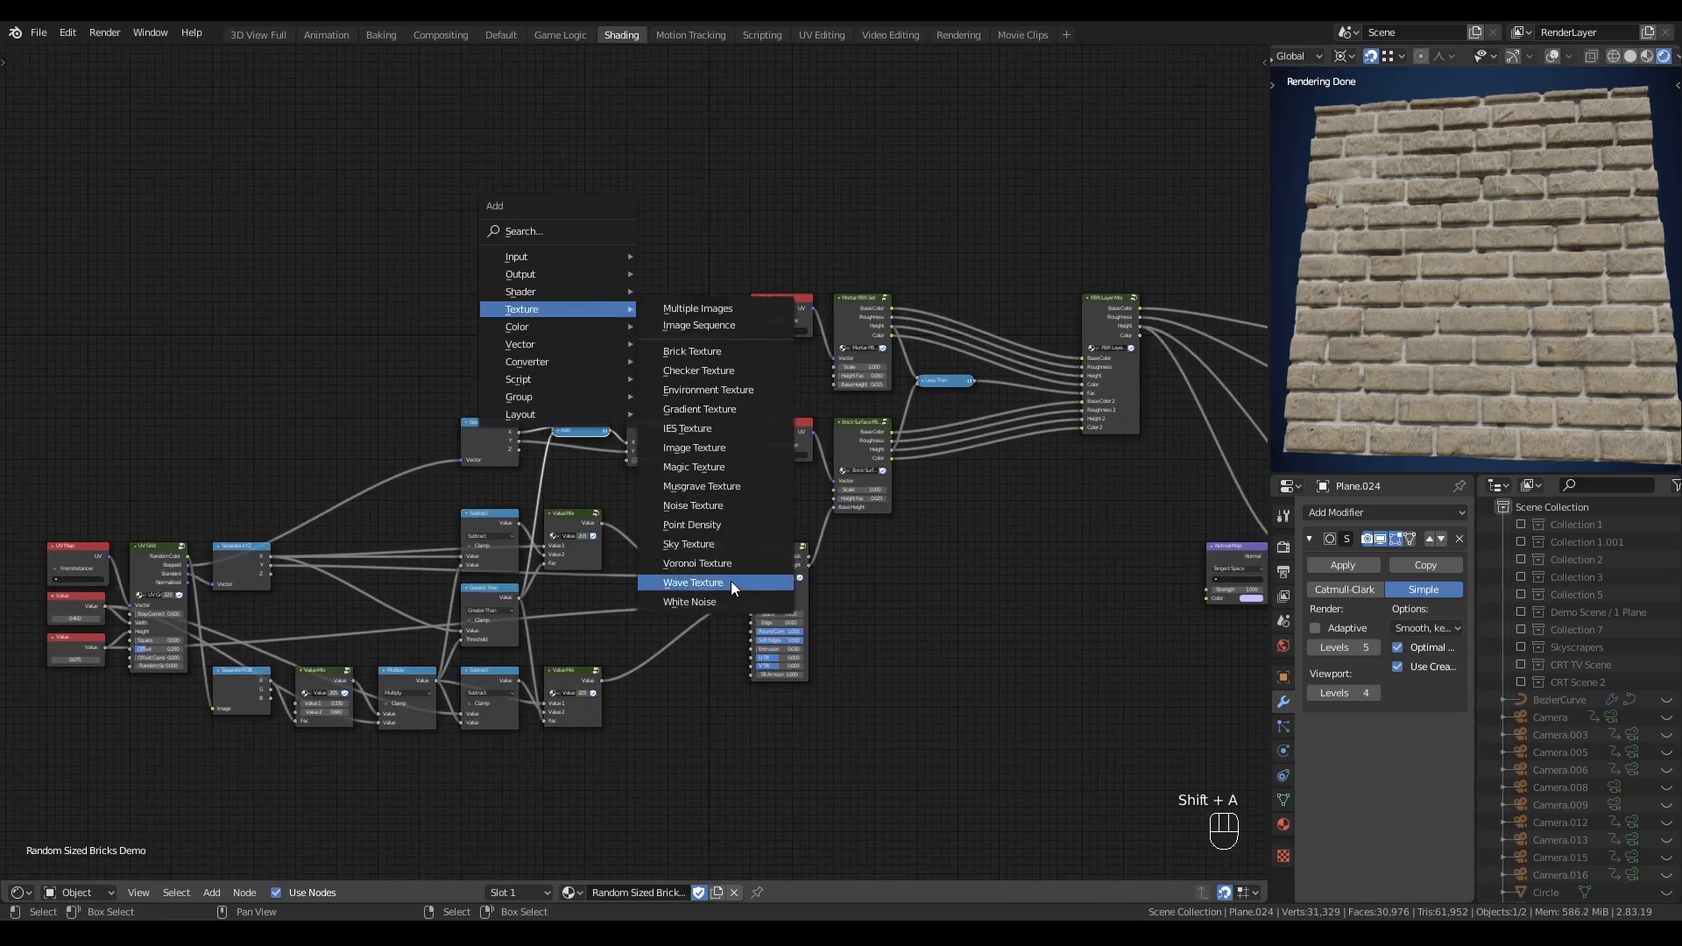
pyautogui.click(731, 581)
pyautogui.click(638, 303)
pyautogui.scroll(2, 652, 340)
pyautogui.scroll(1, 652, 340)
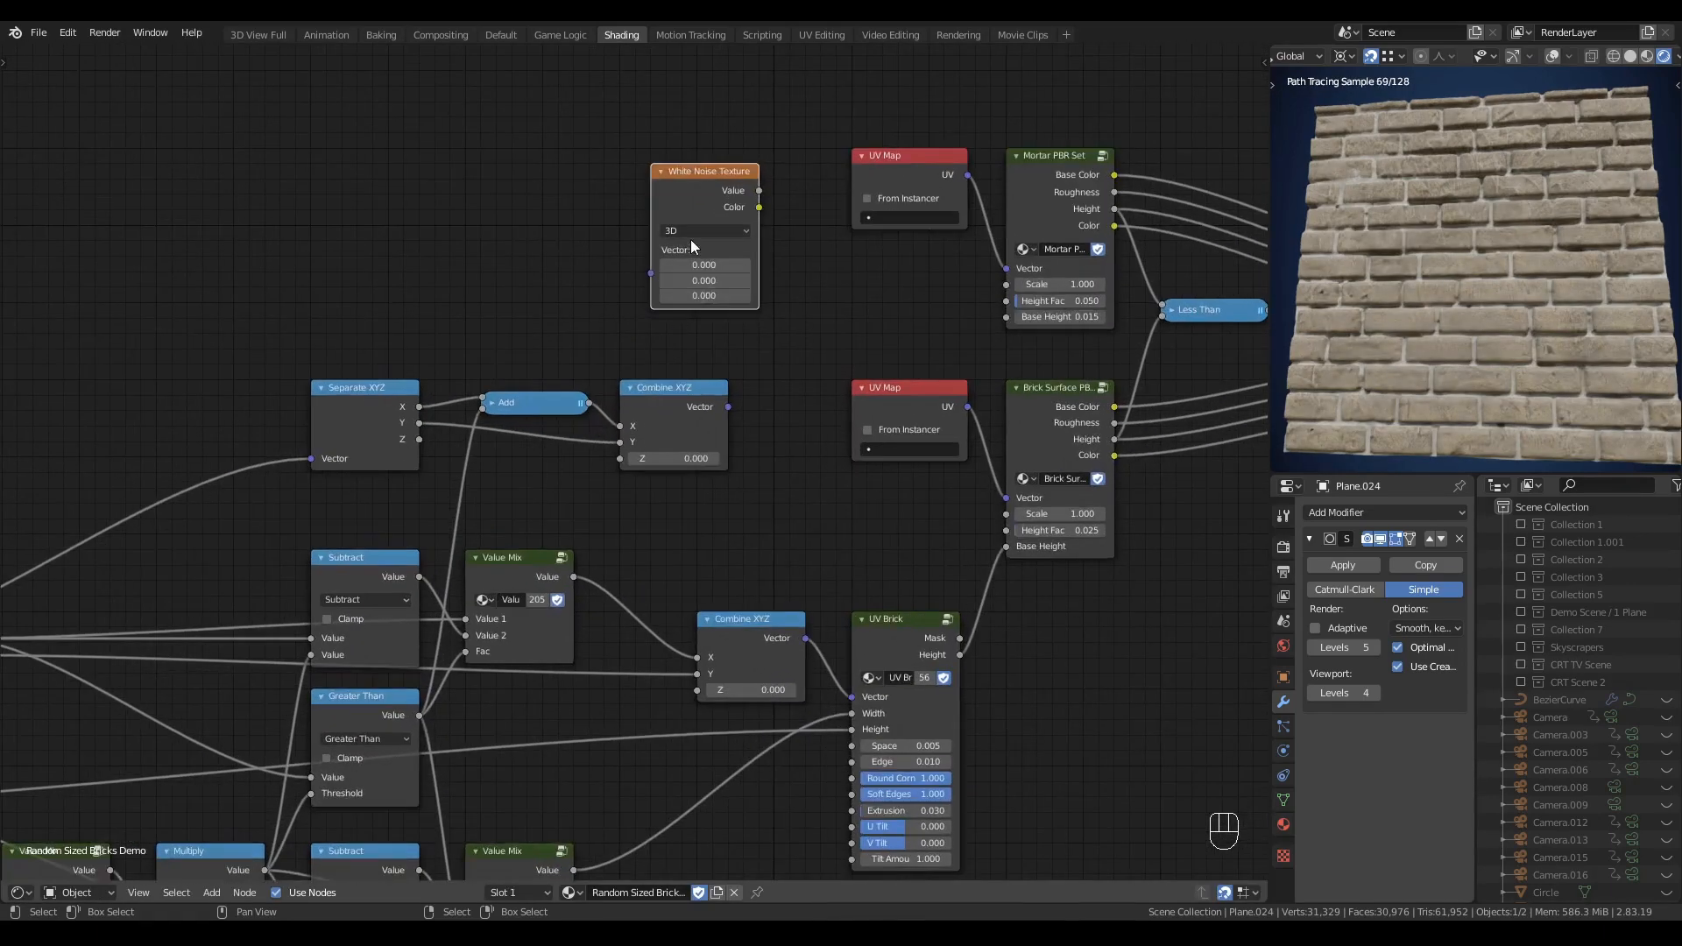
pyautogui.click(690, 235)
pyautogui.click(687, 229)
pyautogui.moveTo(674, 221); pyautogui.dragTo(643, 267)
pyautogui.moveTo(727, 407); pyautogui.dragTo(620, 319)
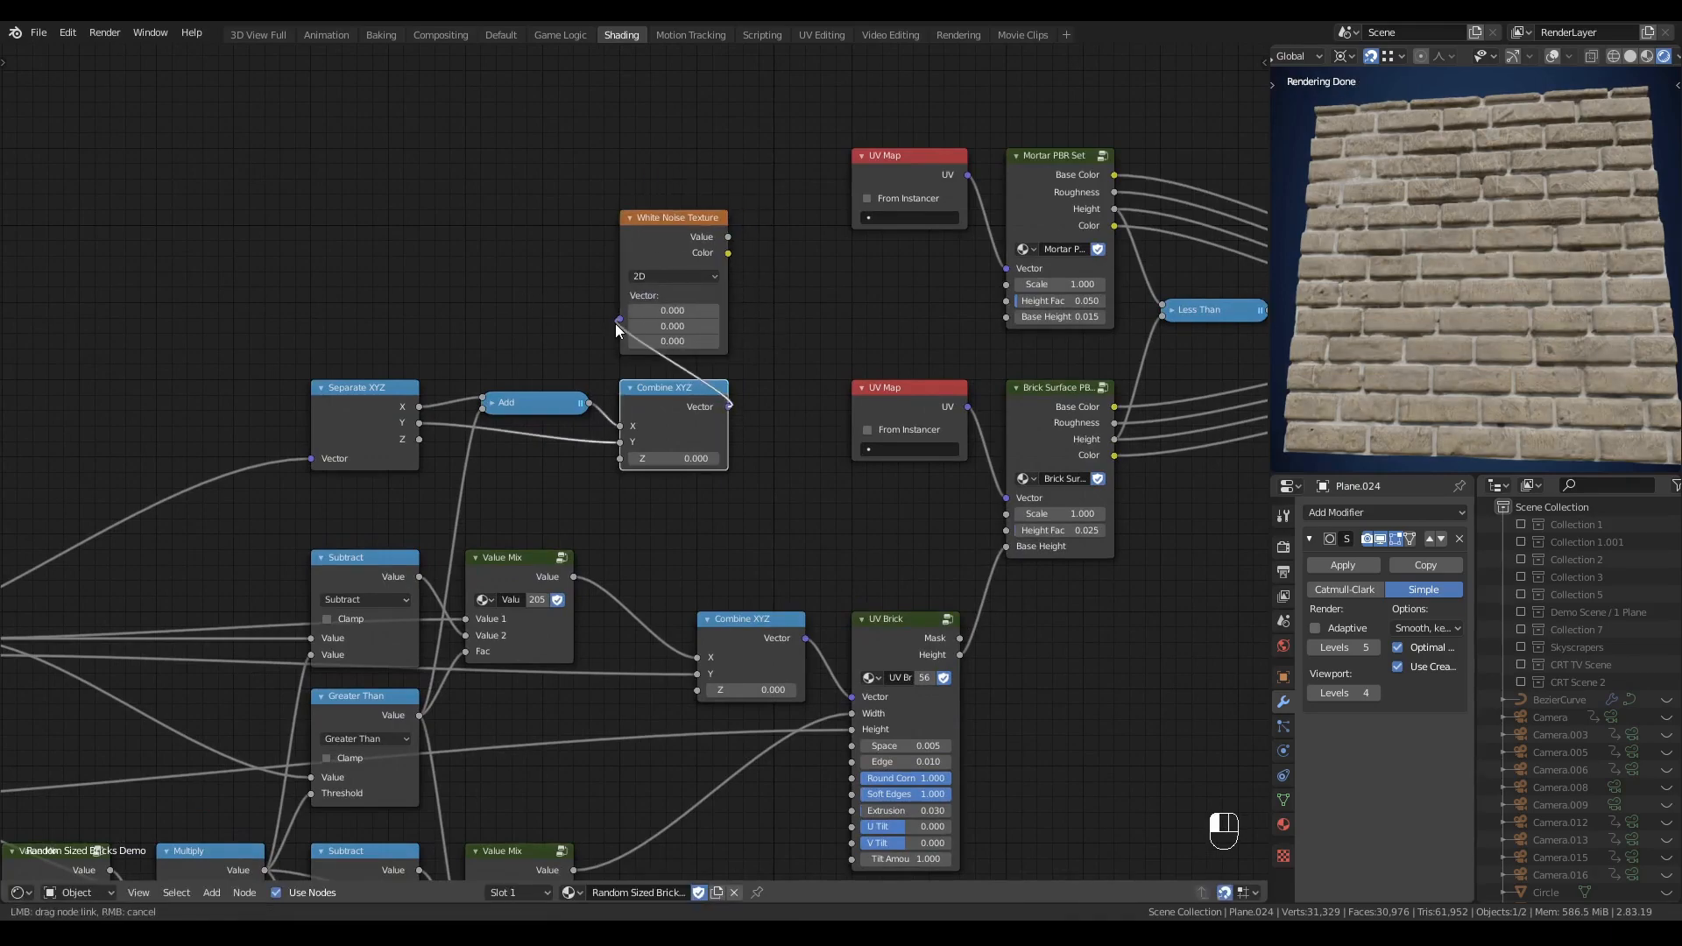
# - Shift all nodes feeding UV Brick farther away from it and place the White Noise Texture beside the upper Combine XYZ
pyautogui.scroll(-3, 701, 529)
pyautogui.moveTo(701, 529); pyautogui.dragTo(846, 416, button='middle')
pyautogui.moveTo(860, 398); pyautogui.dragTo(34, 807)
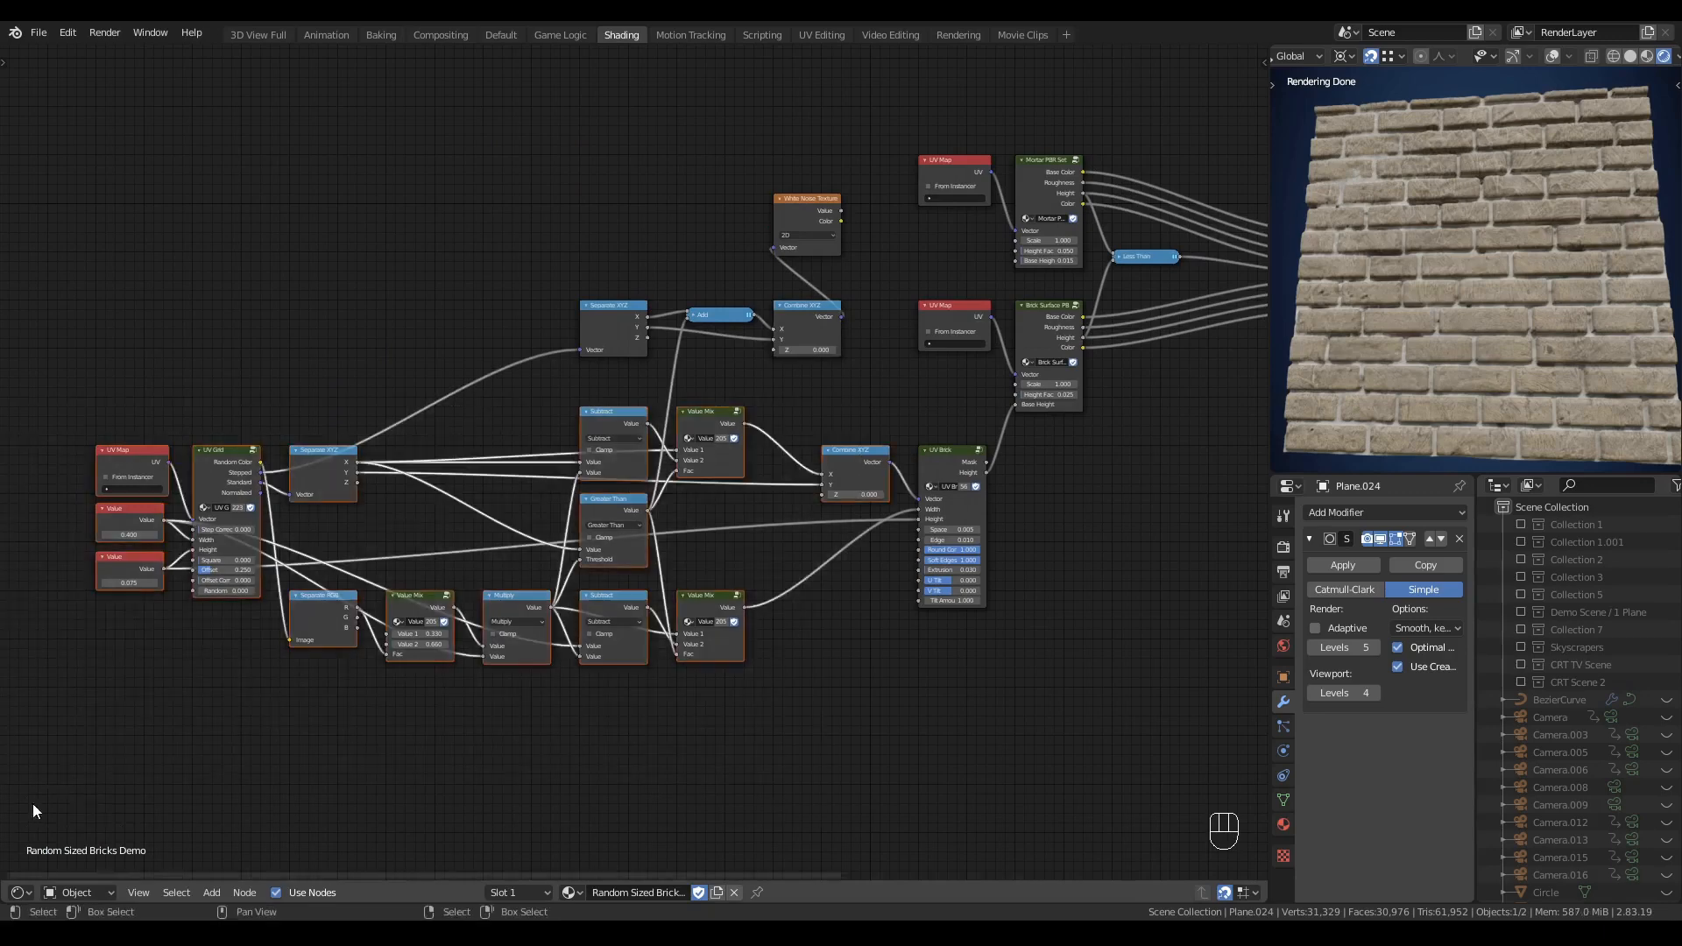
pyautogui.keyDown('shift'); pyautogui.moveTo(496, 318); pyautogui.dragTo(873, 393); pyautogui.keyUp('shift')
pyautogui.press('g')
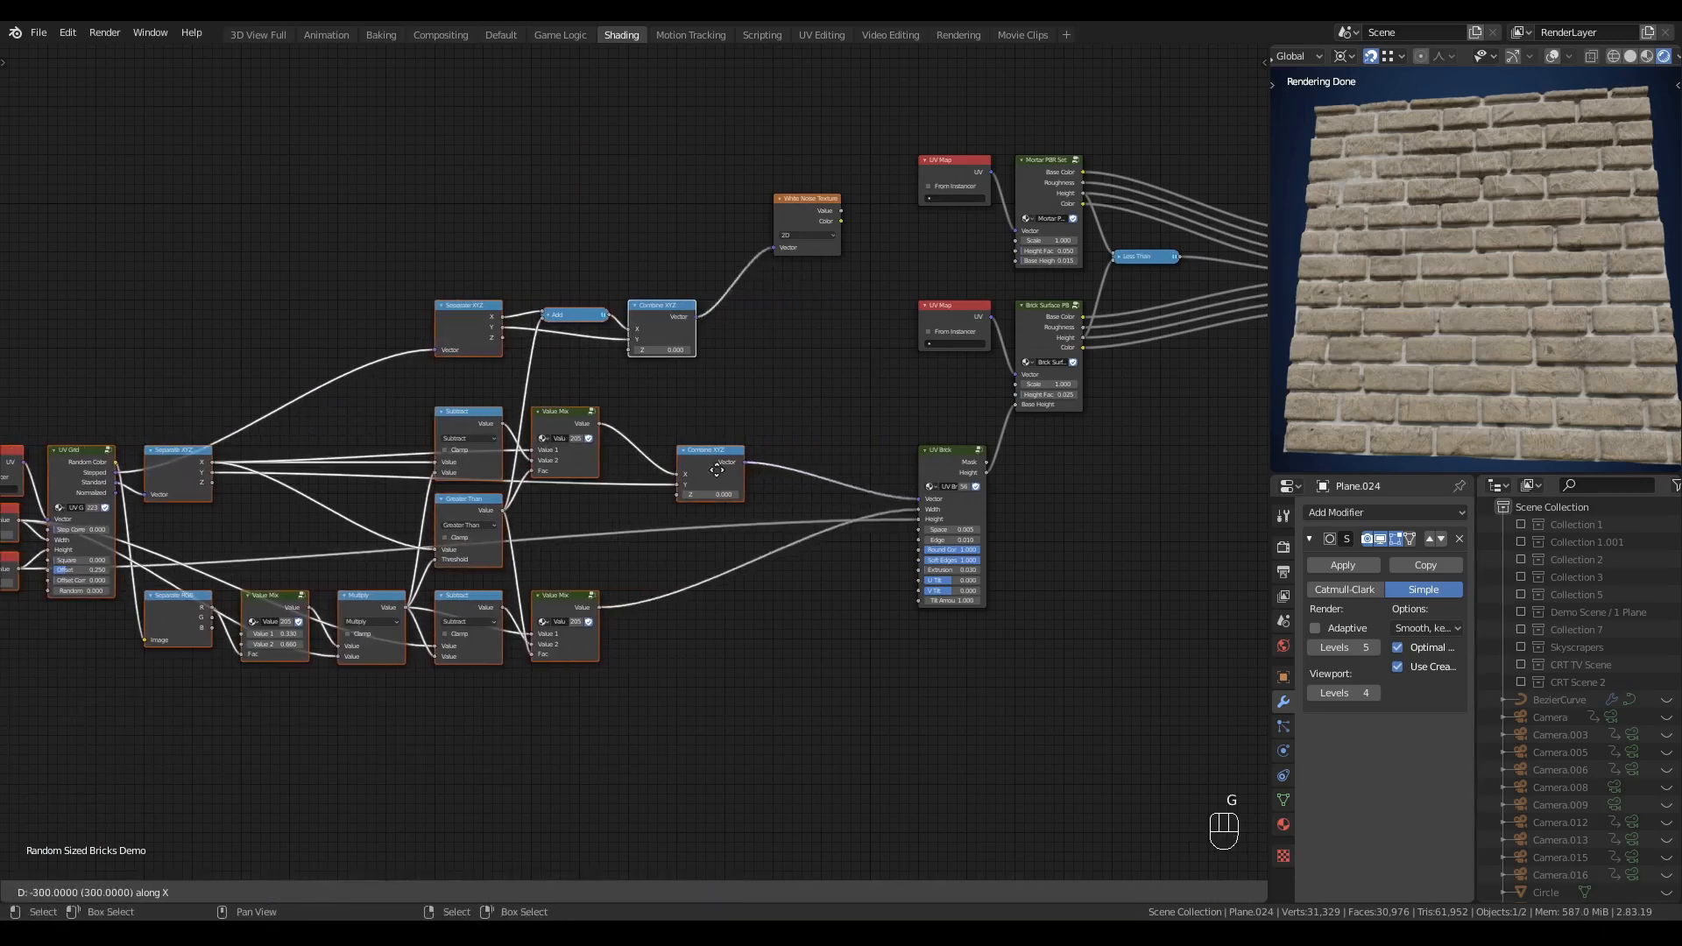
pyautogui.click(679, 392)
pyautogui.moveTo(813, 255); pyautogui.dragTo(710, 377)
pyautogui.scroll(1, 687, 396)
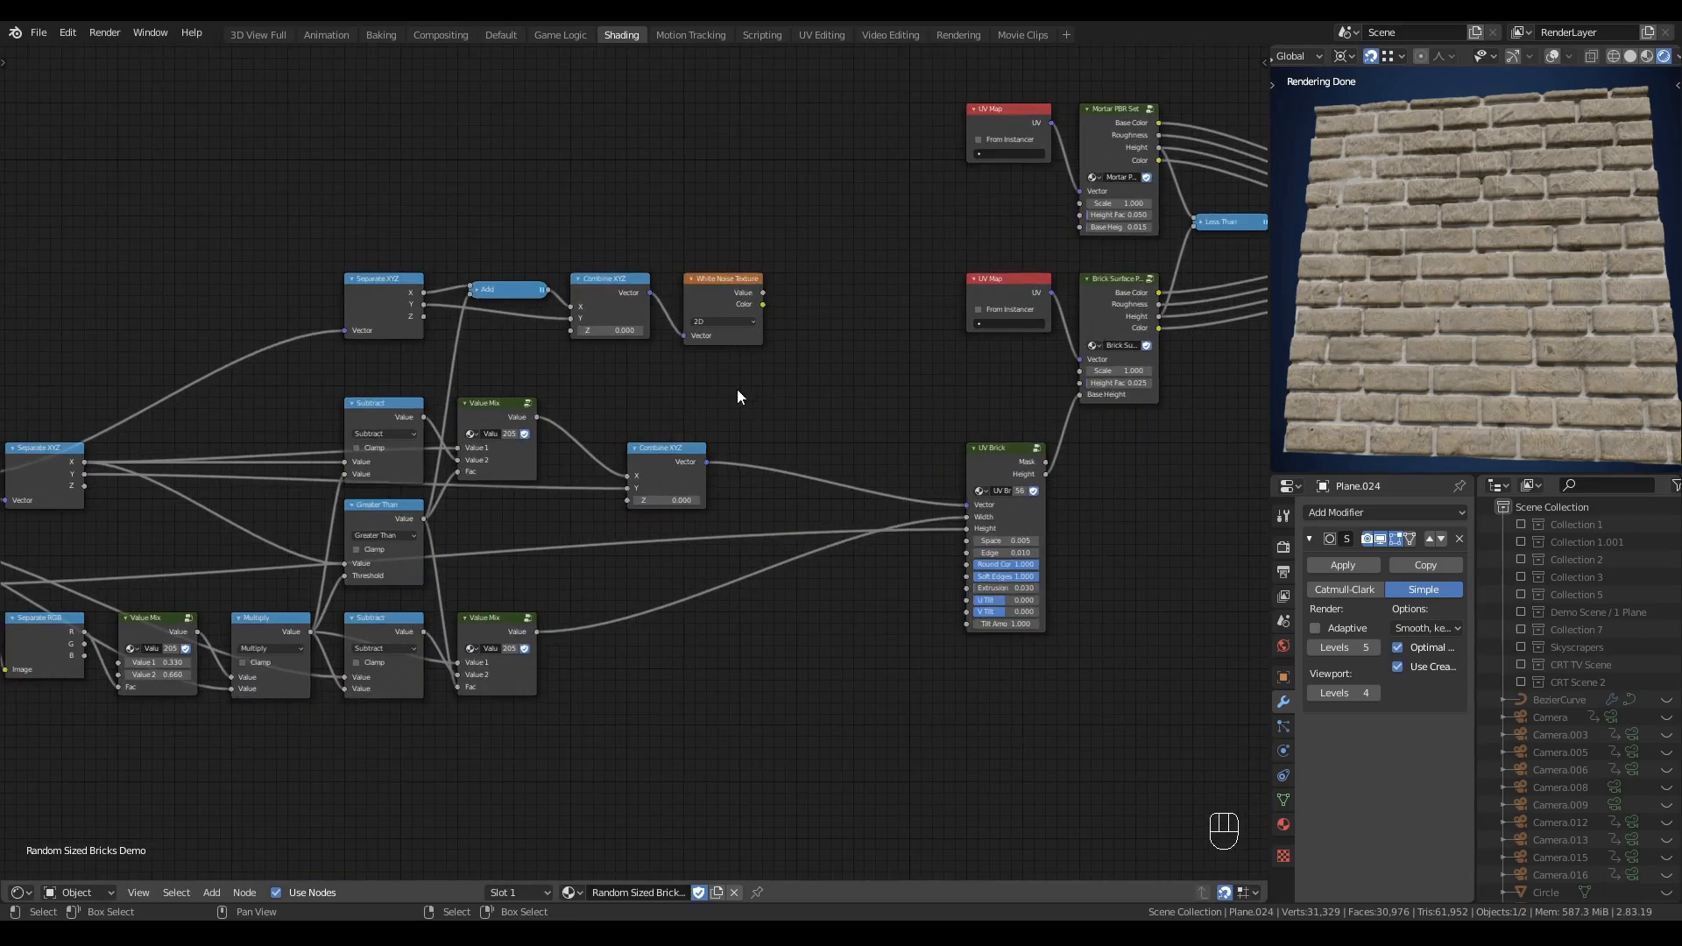
# - Preview the White Noise Texture's Color output on the wall and switch back to the full brick material
pyautogui.moveTo(736, 389); pyautogui.dragTo(643, 425, button='middle')
pyautogui.scroll(1, 640, 480)
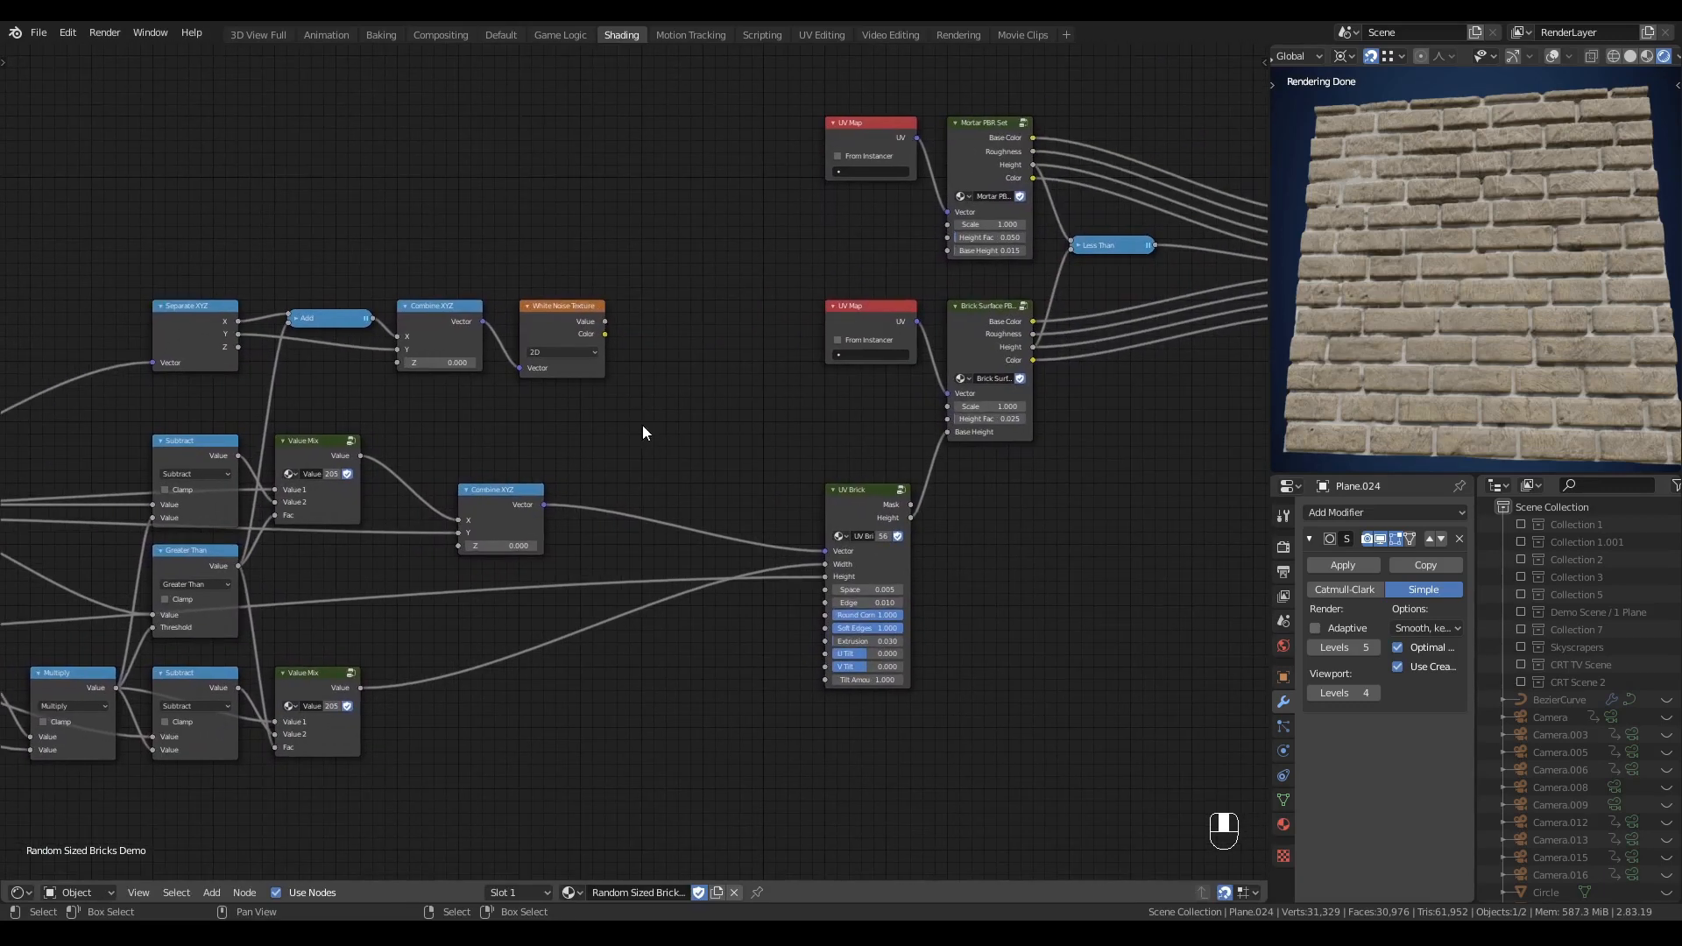
pyautogui.keyDown('ctrl'); pyautogui.keyDown('shift'); pyautogui.click(560, 312); pyautogui.keyUp('shift'); pyautogui.keyUp('ctrl')
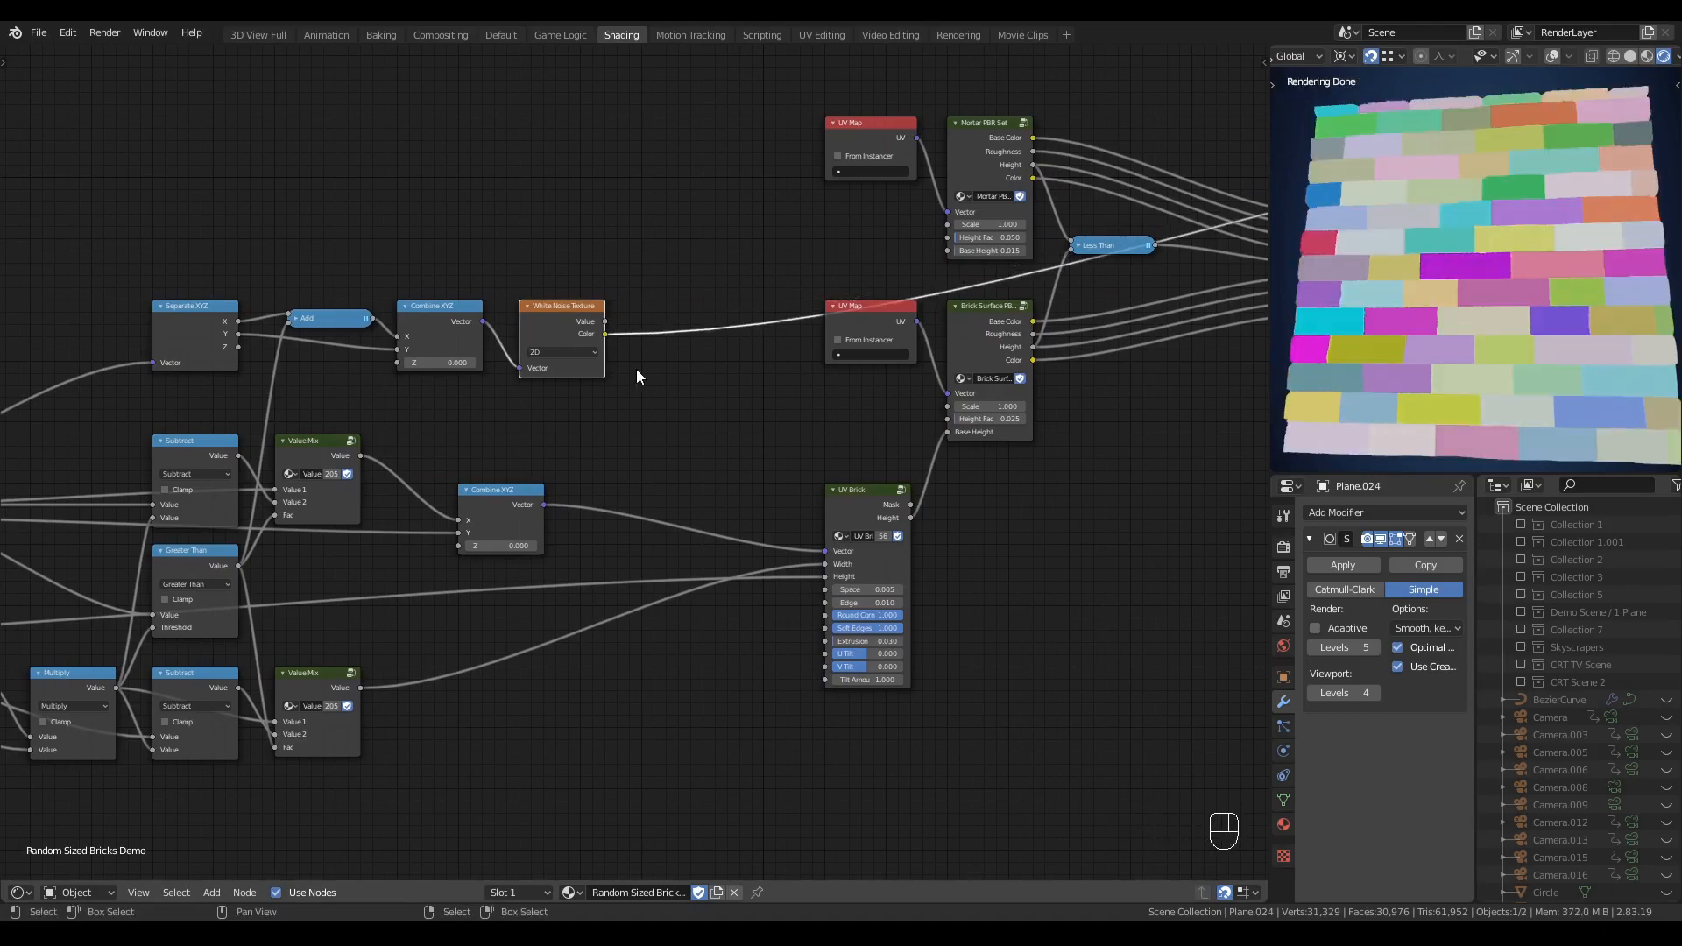
pyautogui.scroll(-5, 666, 385)
pyautogui.moveTo(999, 350); pyautogui.dragTo(622, 358, button='middle')
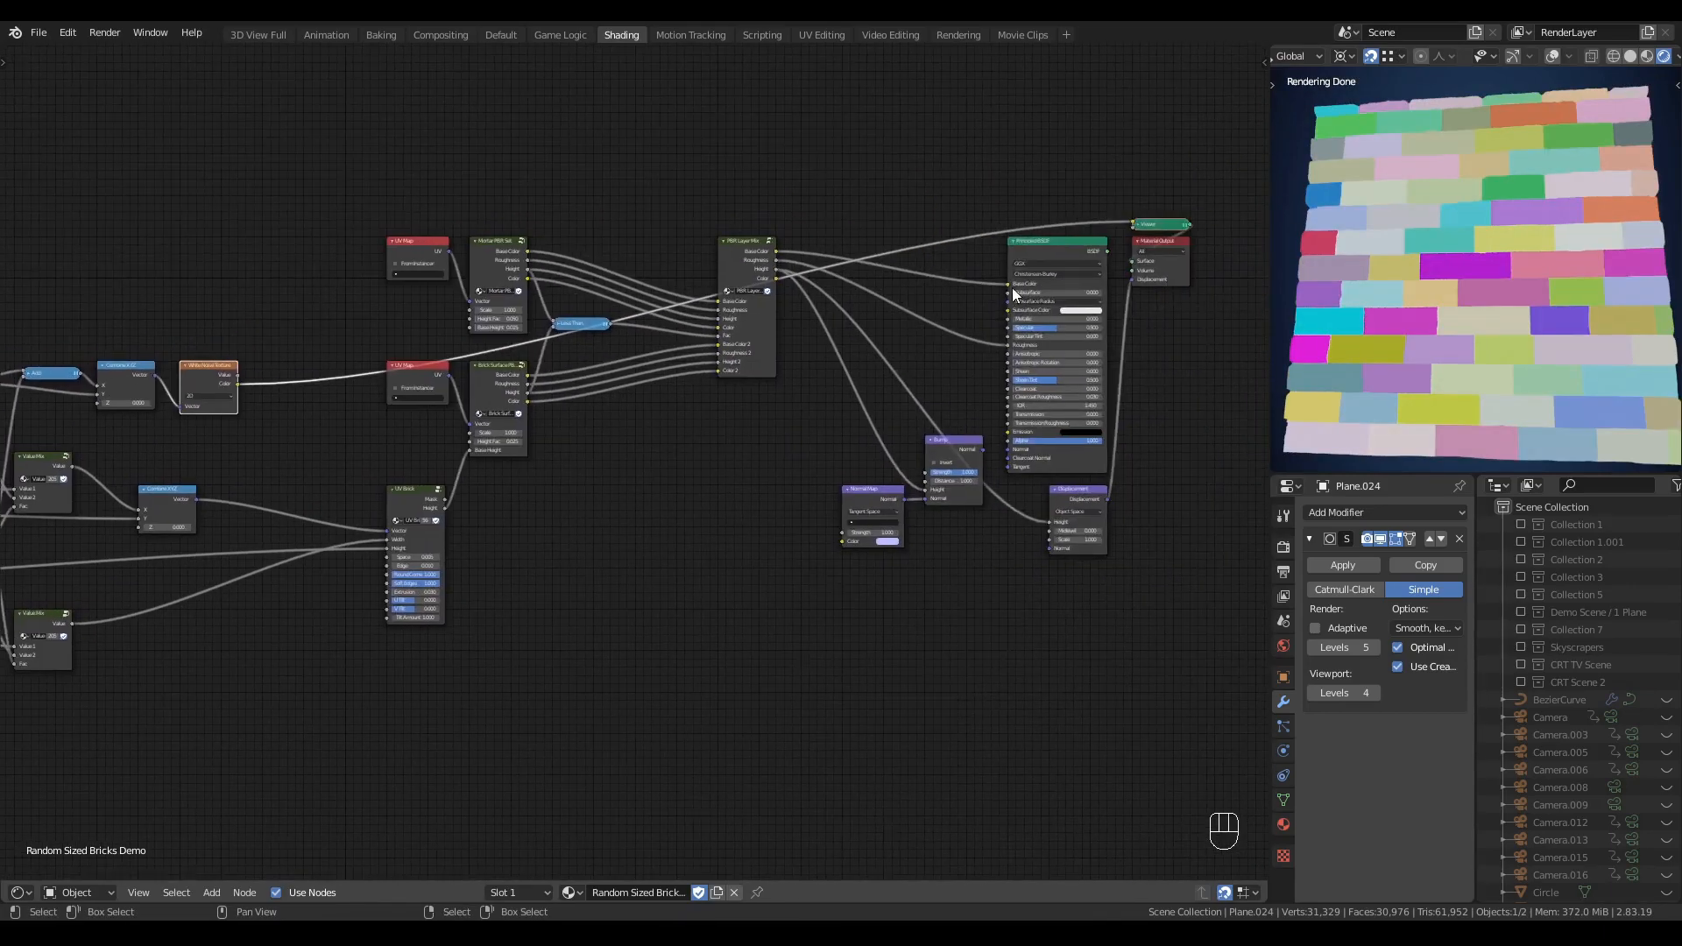
pyautogui.keyDown('ctrl'); pyautogui.keyDown('shift'); pyautogui.click(1037, 240); pyautogui.keyUp('shift'); pyautogui.keyUp('ctrl')
# - Move the UV Map, both Value nodes and UV Grid farther left, away from the Separate nodes
pyautogui.moveTo(228, 543); pyautogui.dragTo(913, 452, button='middle')
pyautogui.scroll(3, 666, 507)
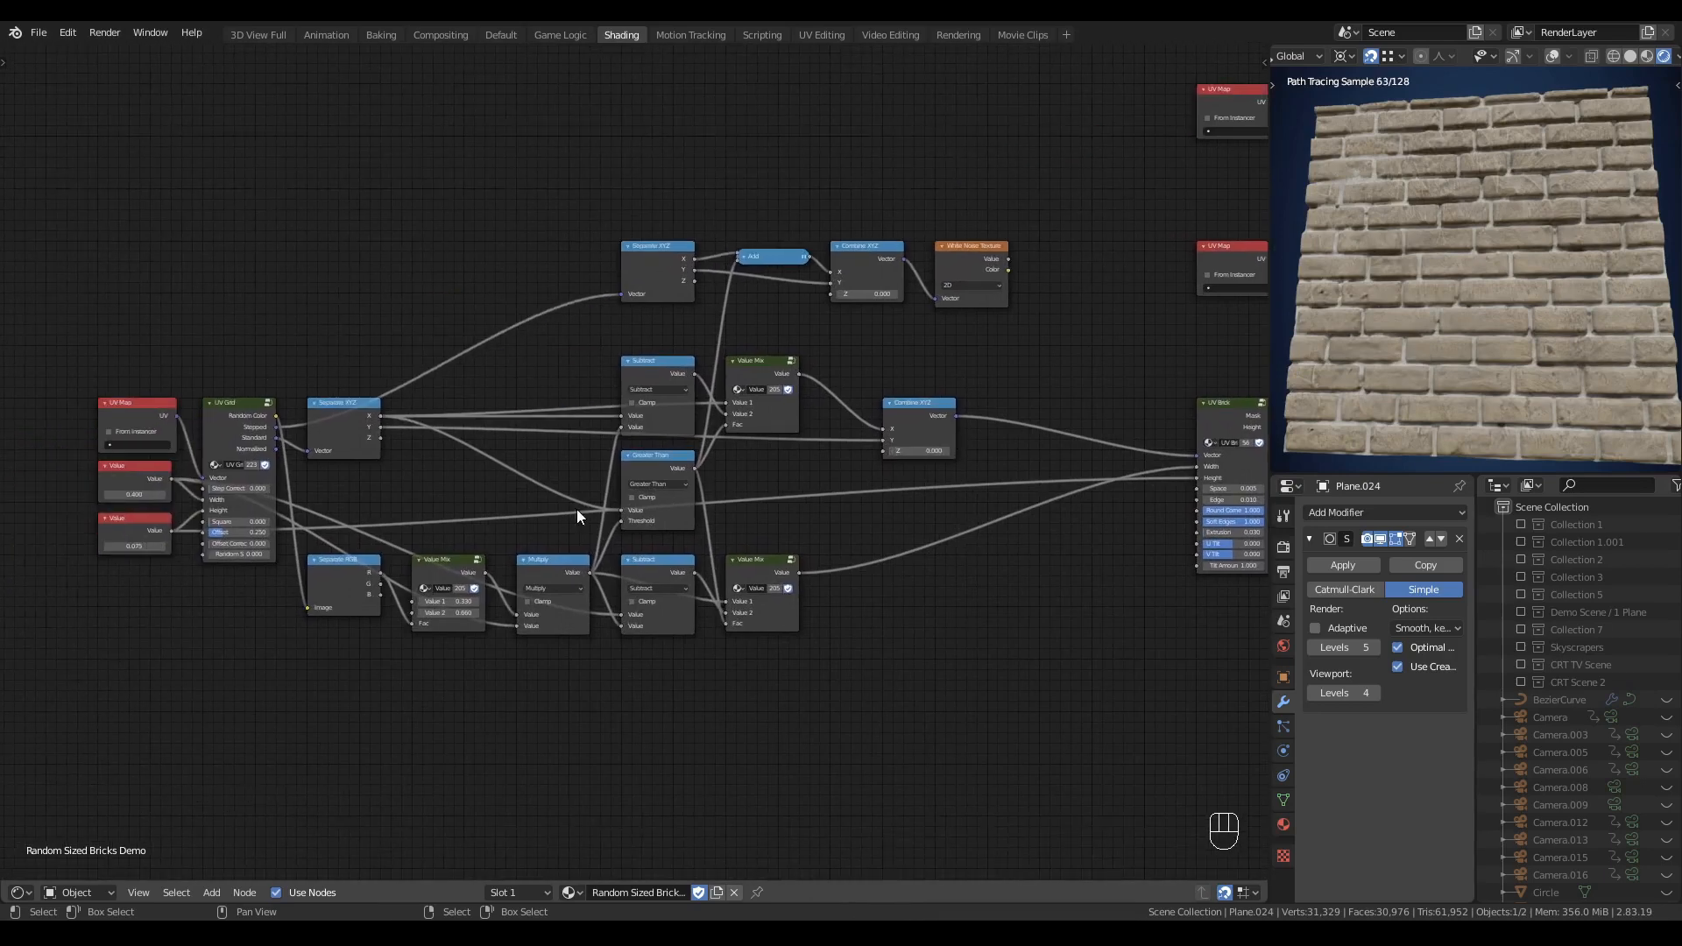
pyautogui.moveTo(422, 522); pyautogui.dragTo(492, 471, button='middle')
pyautogui.scroll(1, 485, 452)
pyautogui.moveTo(285, 272); pyautogui.dragTo(132, 519)
pyautogui.moveTo(272, 468); pyautogui.dragTo(353, 519, button='middle')
pyautogui.press('g')
pyautogui.press('x')
pyautogui.click(137, 462)
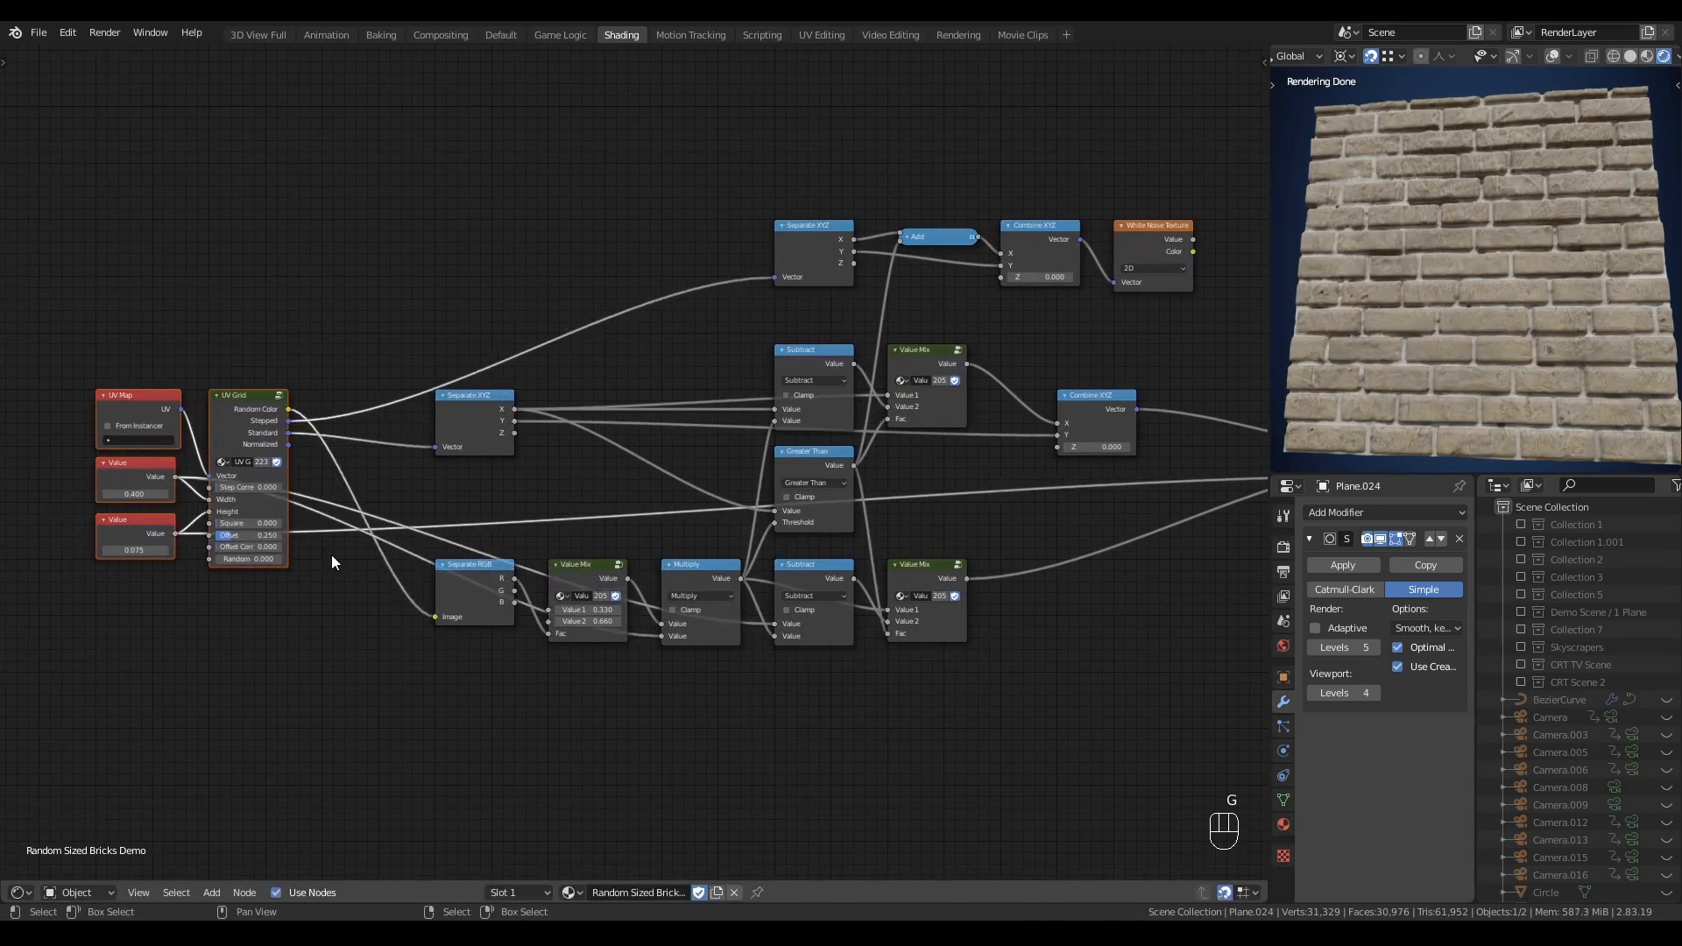
pyautogui.moveTo(585, 621); pyautogui.dragTo(606, 513, button='middle')
pyautogui.scroll(-2, 606, 512)
# - Add a reroute to the 0.400 Value node's links toward Multiply and the lower Subtract, placing it beneath the lower-left Value Mix
pyautogui.click(493, 623)
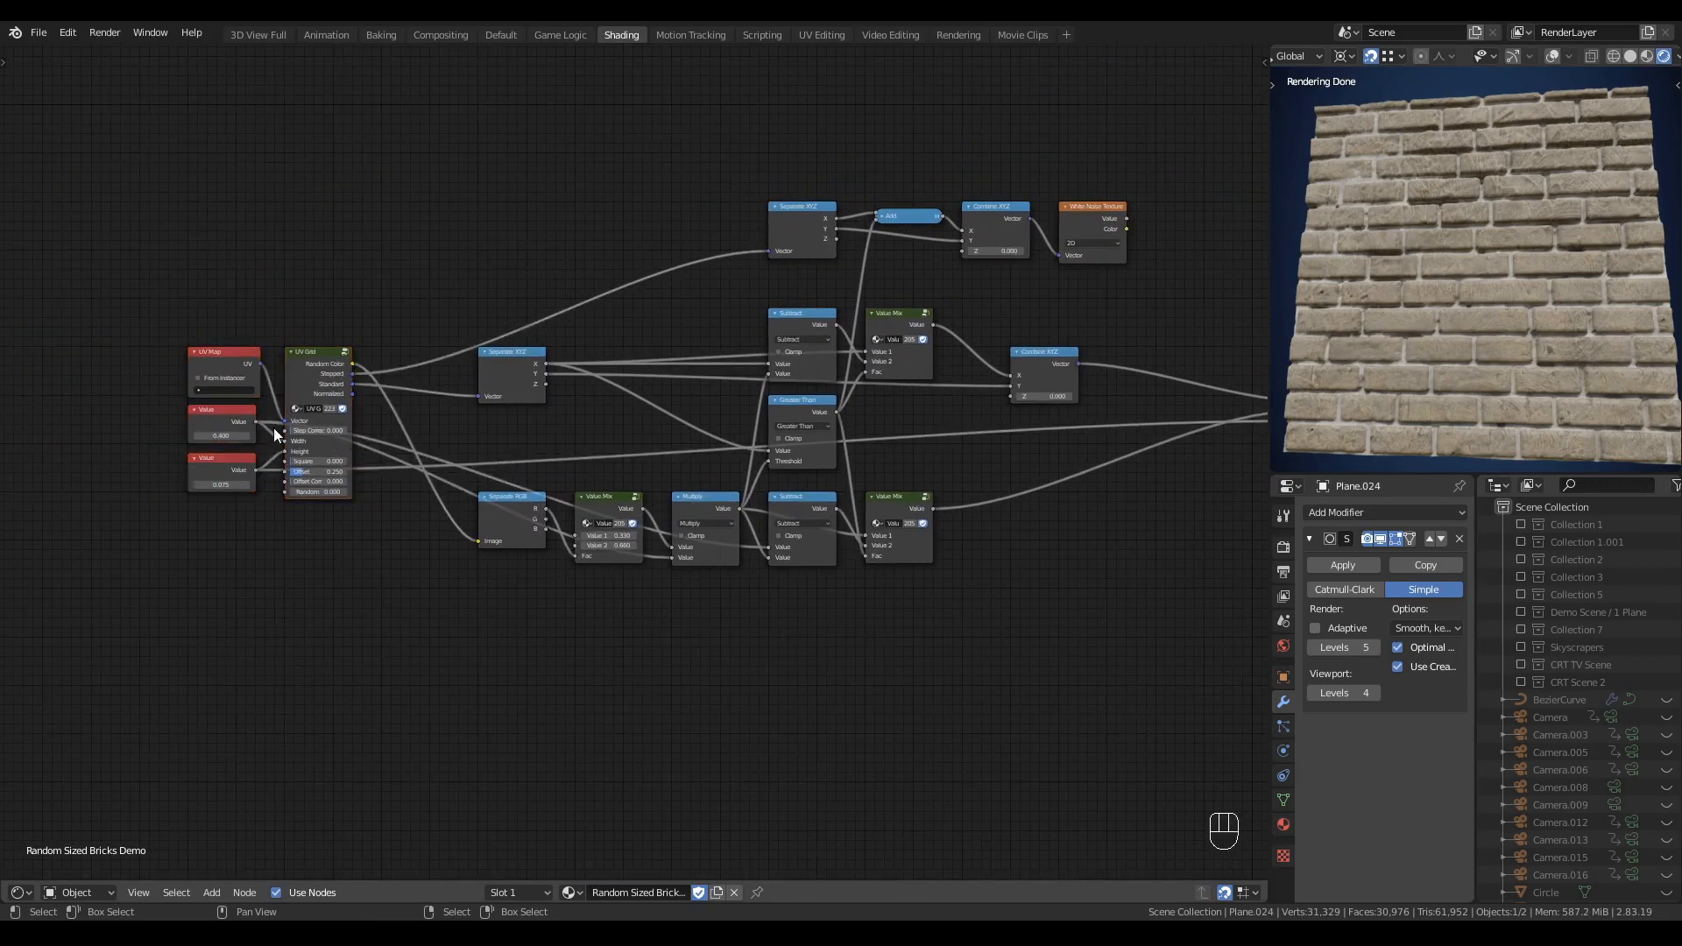
pyautogui.click(217, 413)
pyautogui.press('g')
pyautogui.rightClick(292, 489)
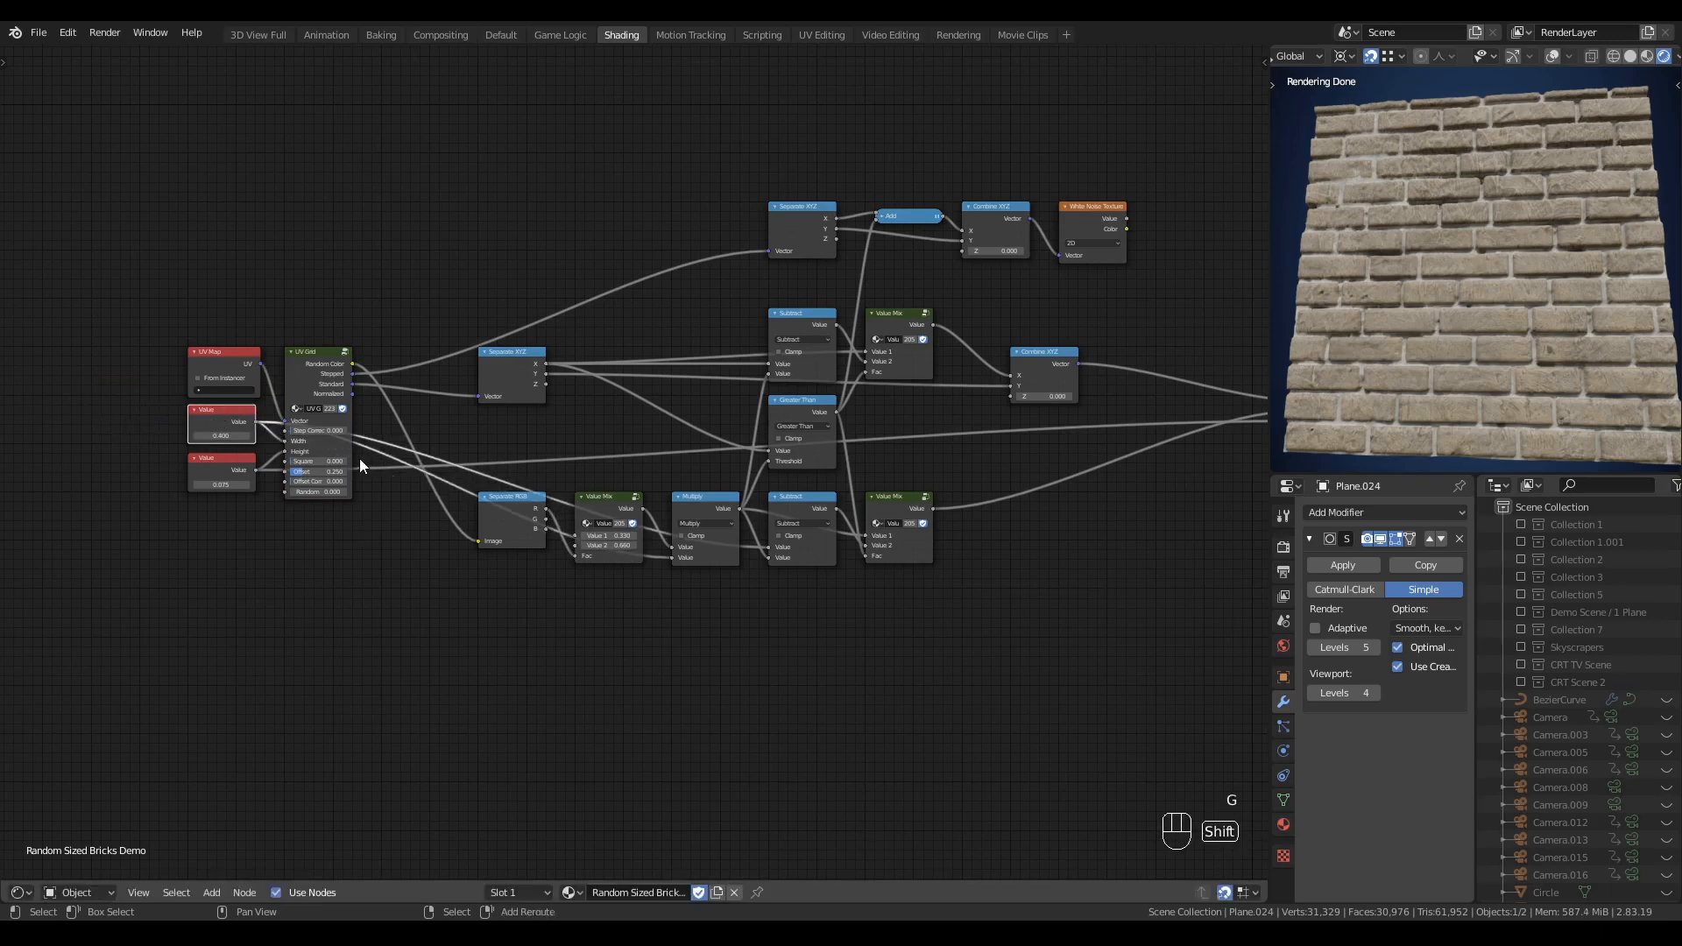
pyautogui.keyDown('shift'); pyautogui.moveTo(359, 459); pyautogui.dragTo(379, 422, button='right'); pyautogui.keyUp('shift')
pyautogui.press('g')
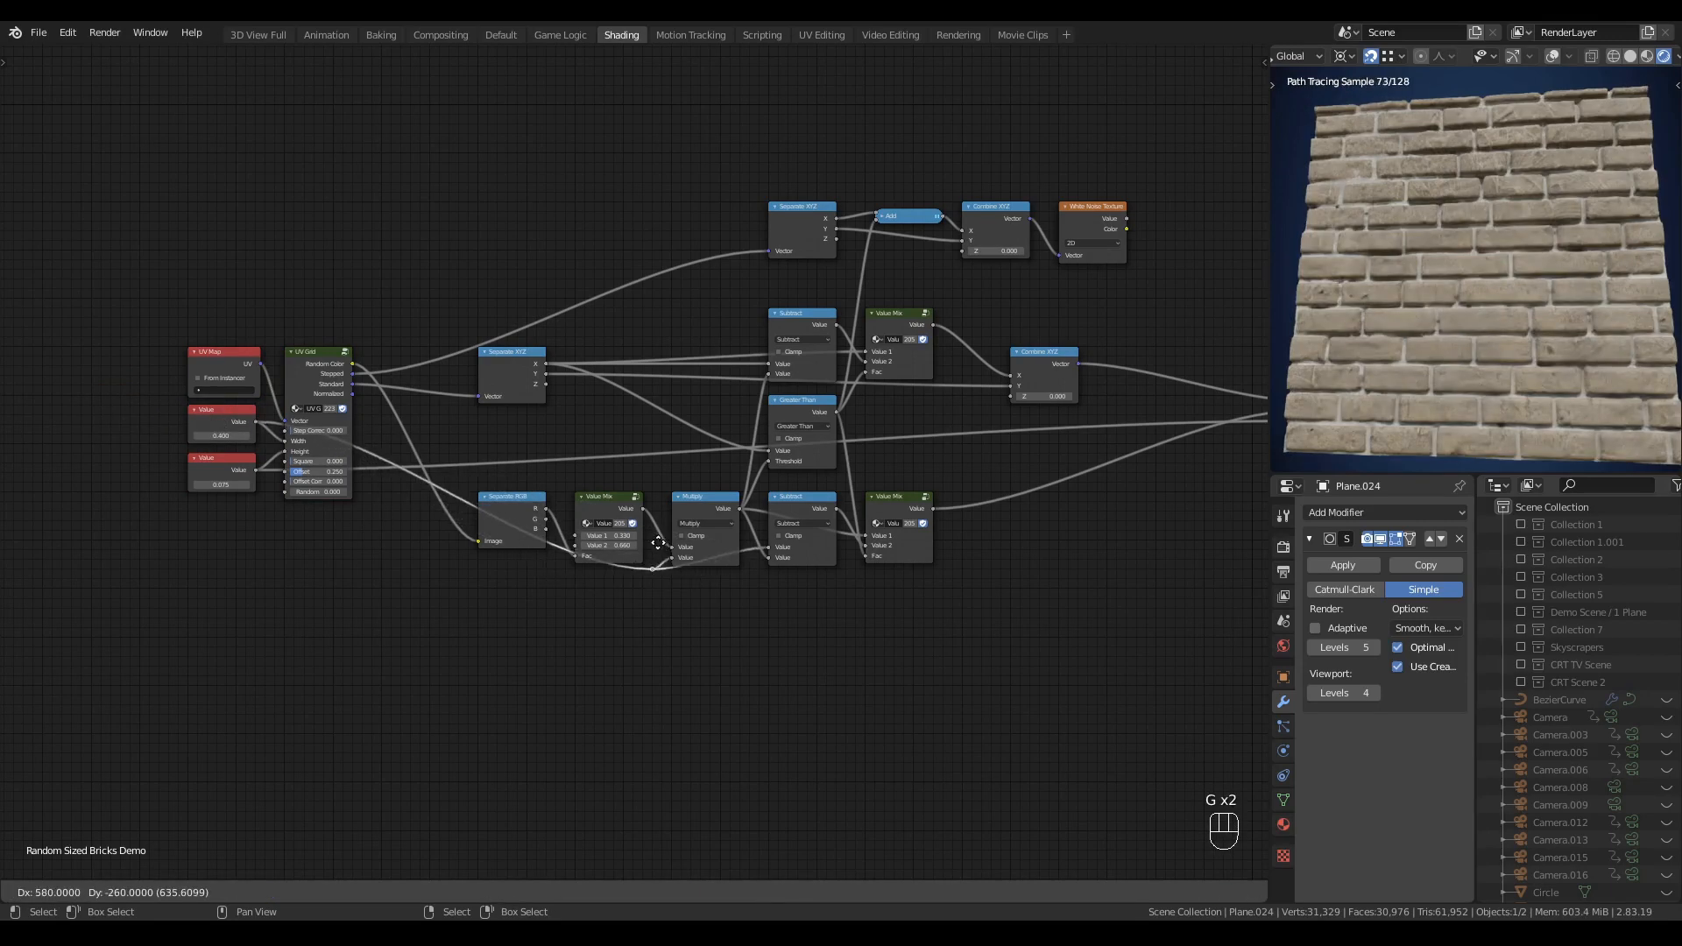
pyautogui.click(658, 542)
pyautogui.moveTo(609, 598); pyautogui.dragTo(507, 603, button='middle')
pyautogui.click(508, 603)
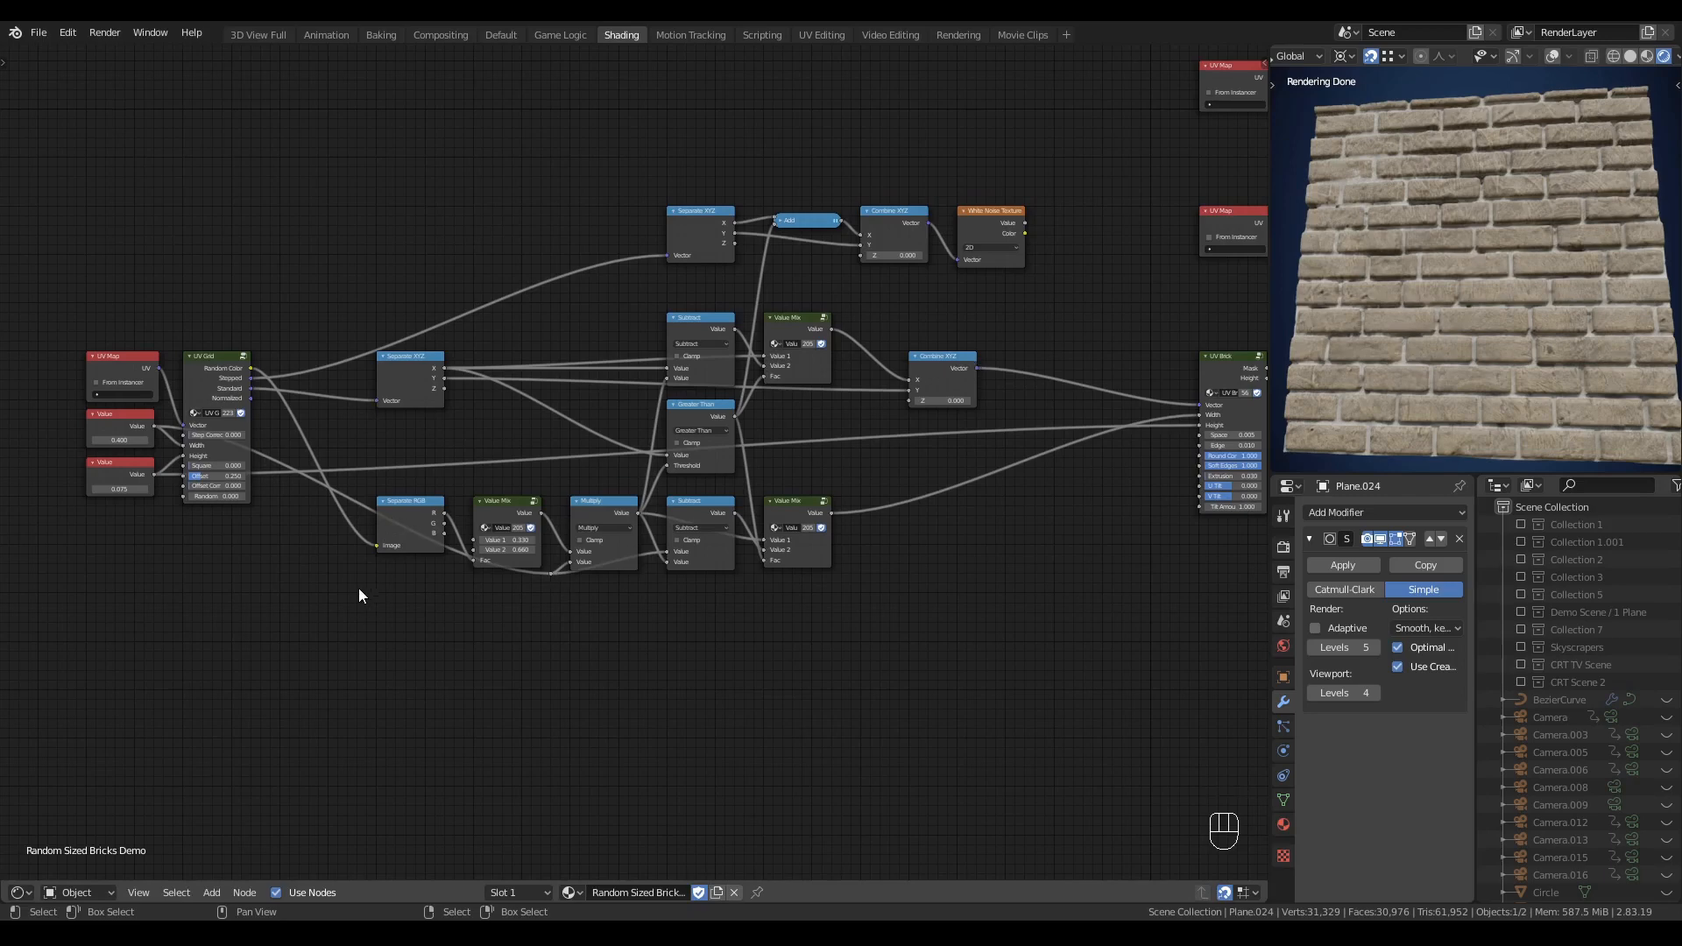
# - Group all nodes between UV Grid and UV Brick, including the White Noise branch, and reposition the group's contents together
pyautogui.click(397, 520)
pyautogui.moveTo(349, 593); pyautogui.dragTo(1067, 154)
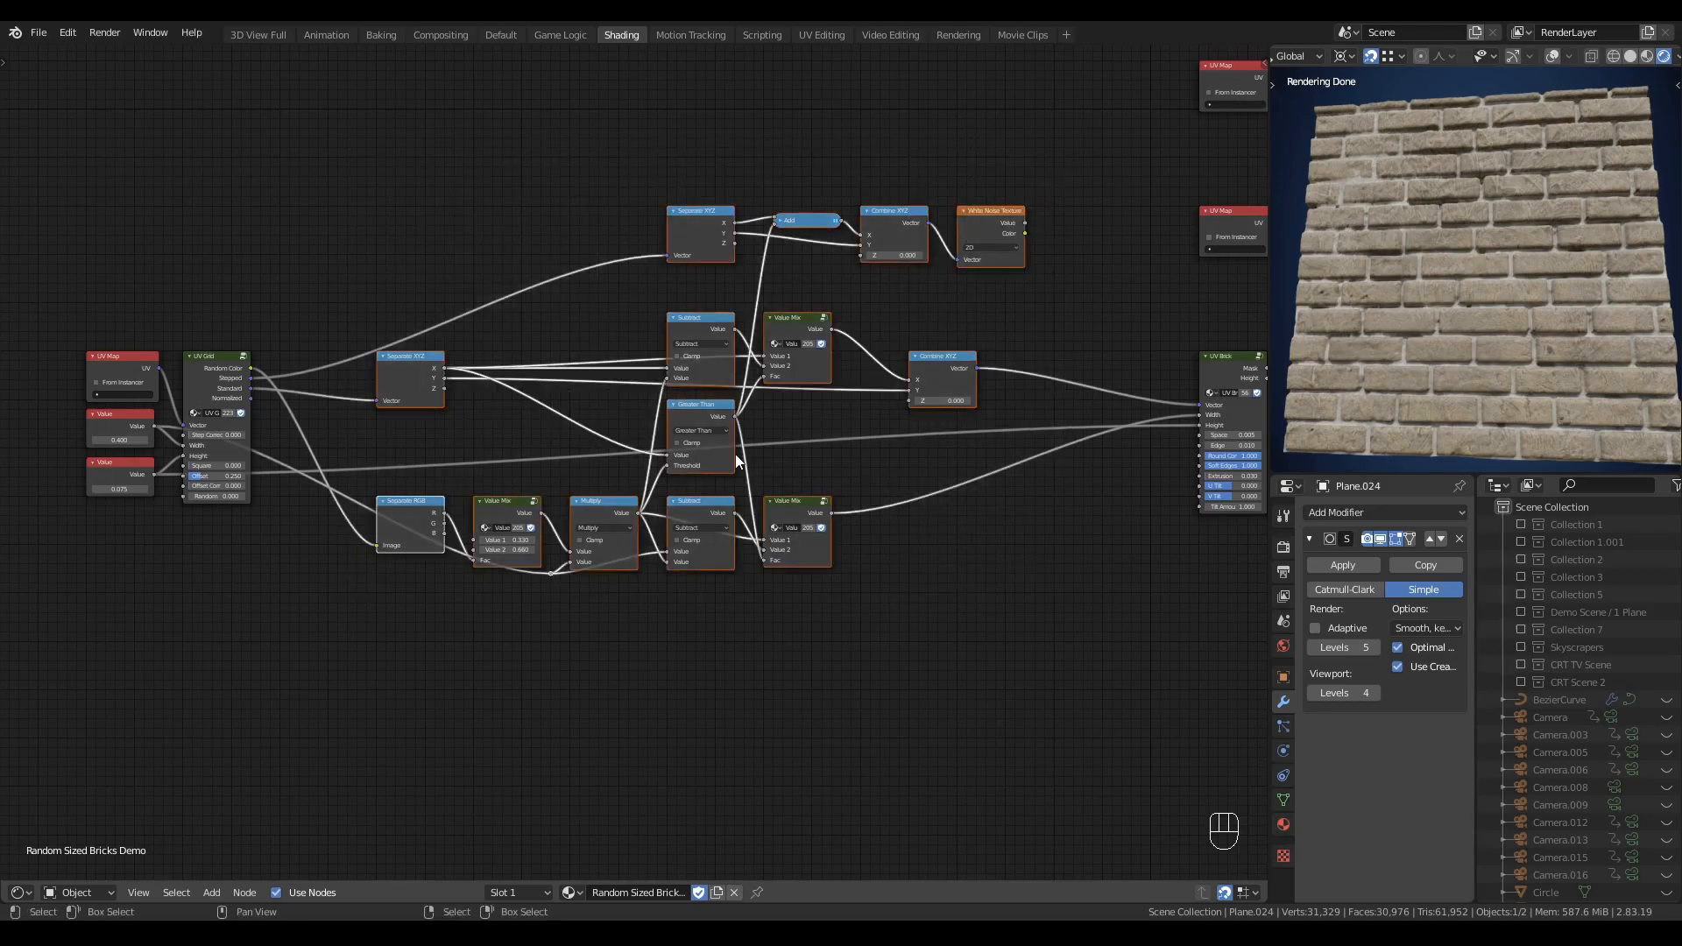
pyautogui.hotkey('ctrl', 'g')
pyautogui.press('g')
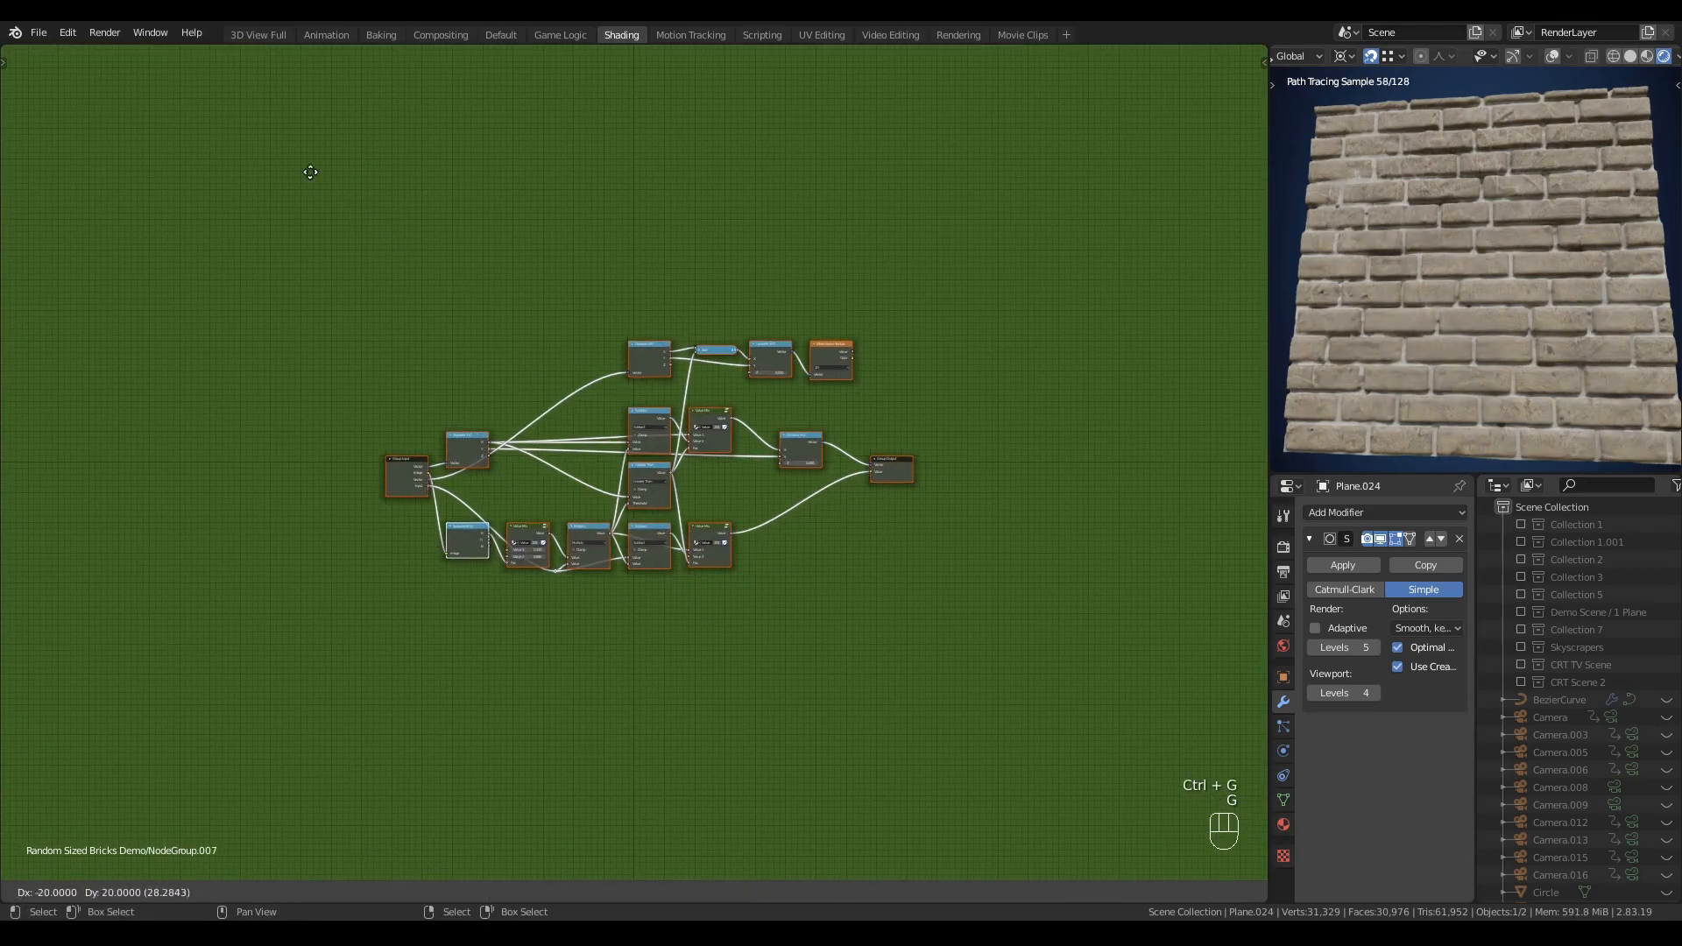
pyautogui.click(645, 455)
pyautogui.press('g')
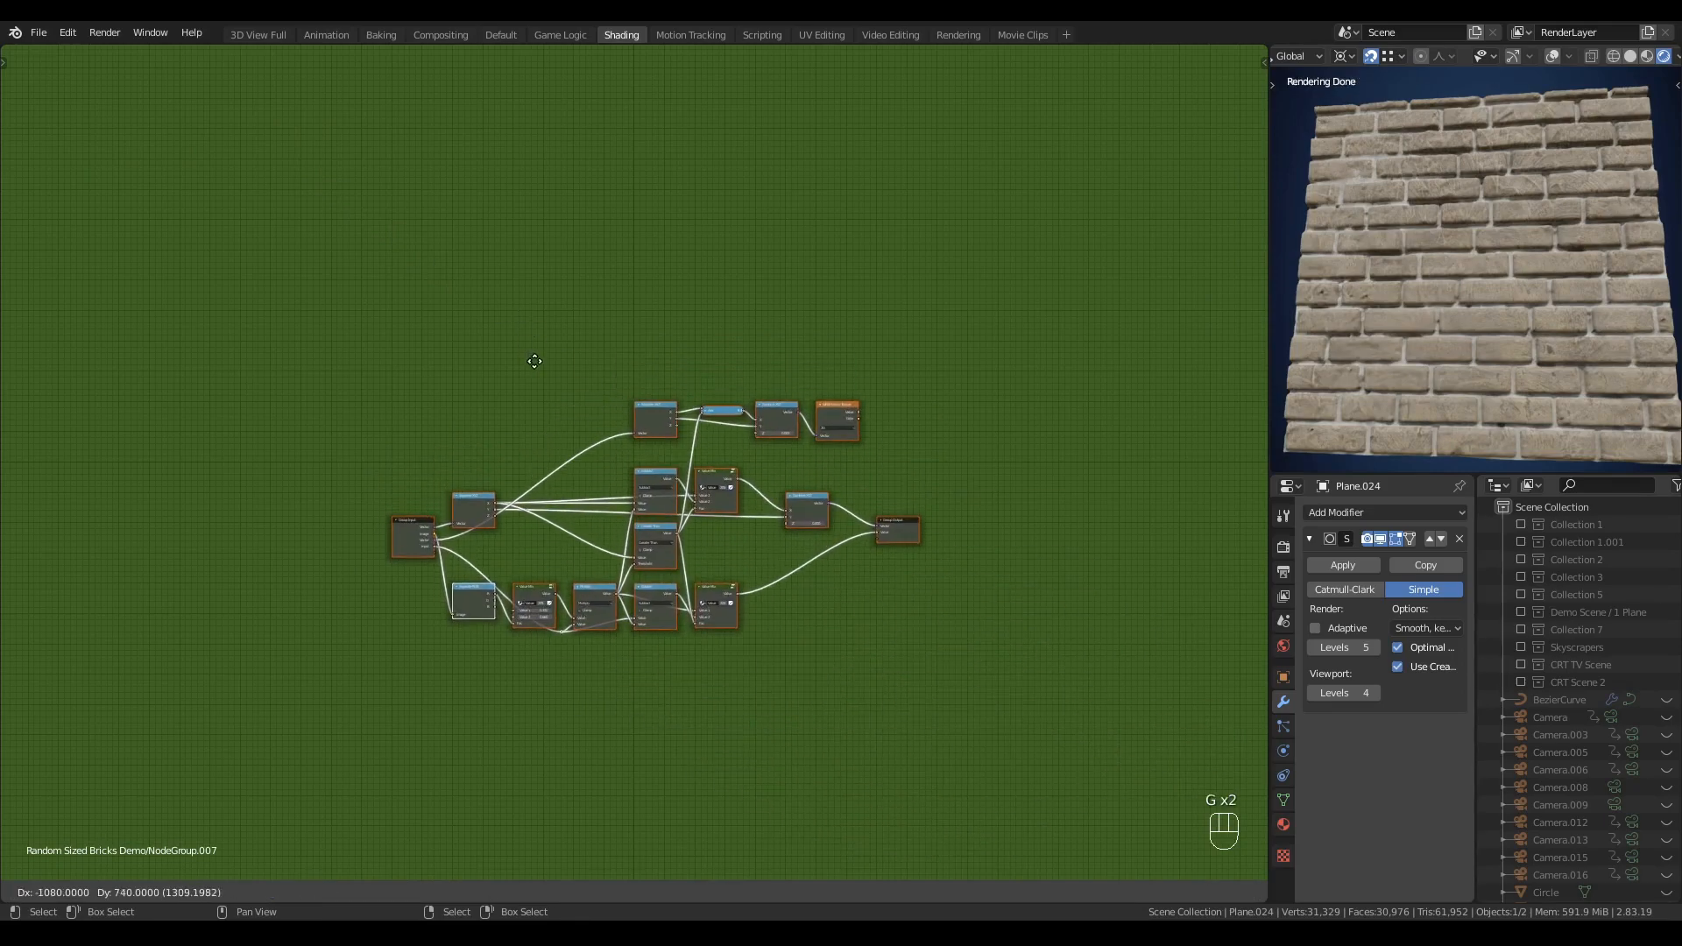
pyautogui.click(532, 349)
pyautogui.click(532, 349)
pyautogui.press('Home')
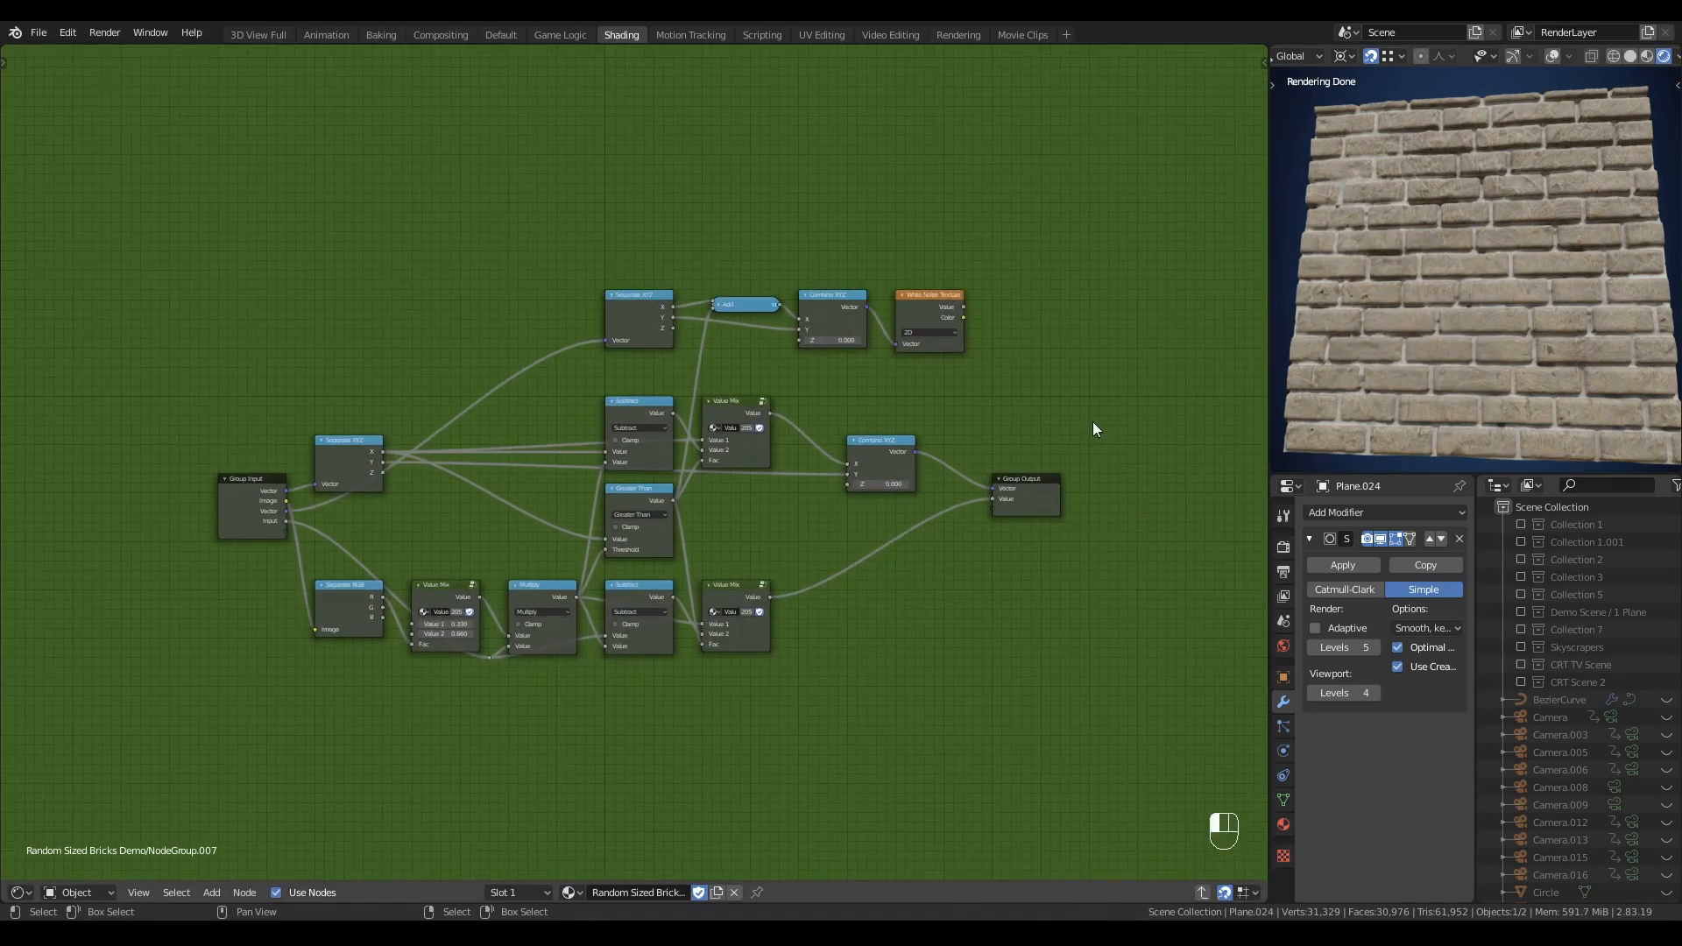
# - Space the Group Output and Group Input nodes outward from the rest of the group's nodes
pyautogui.moveTo(1024, 487); pyautogui.dragTo(1120, 447)
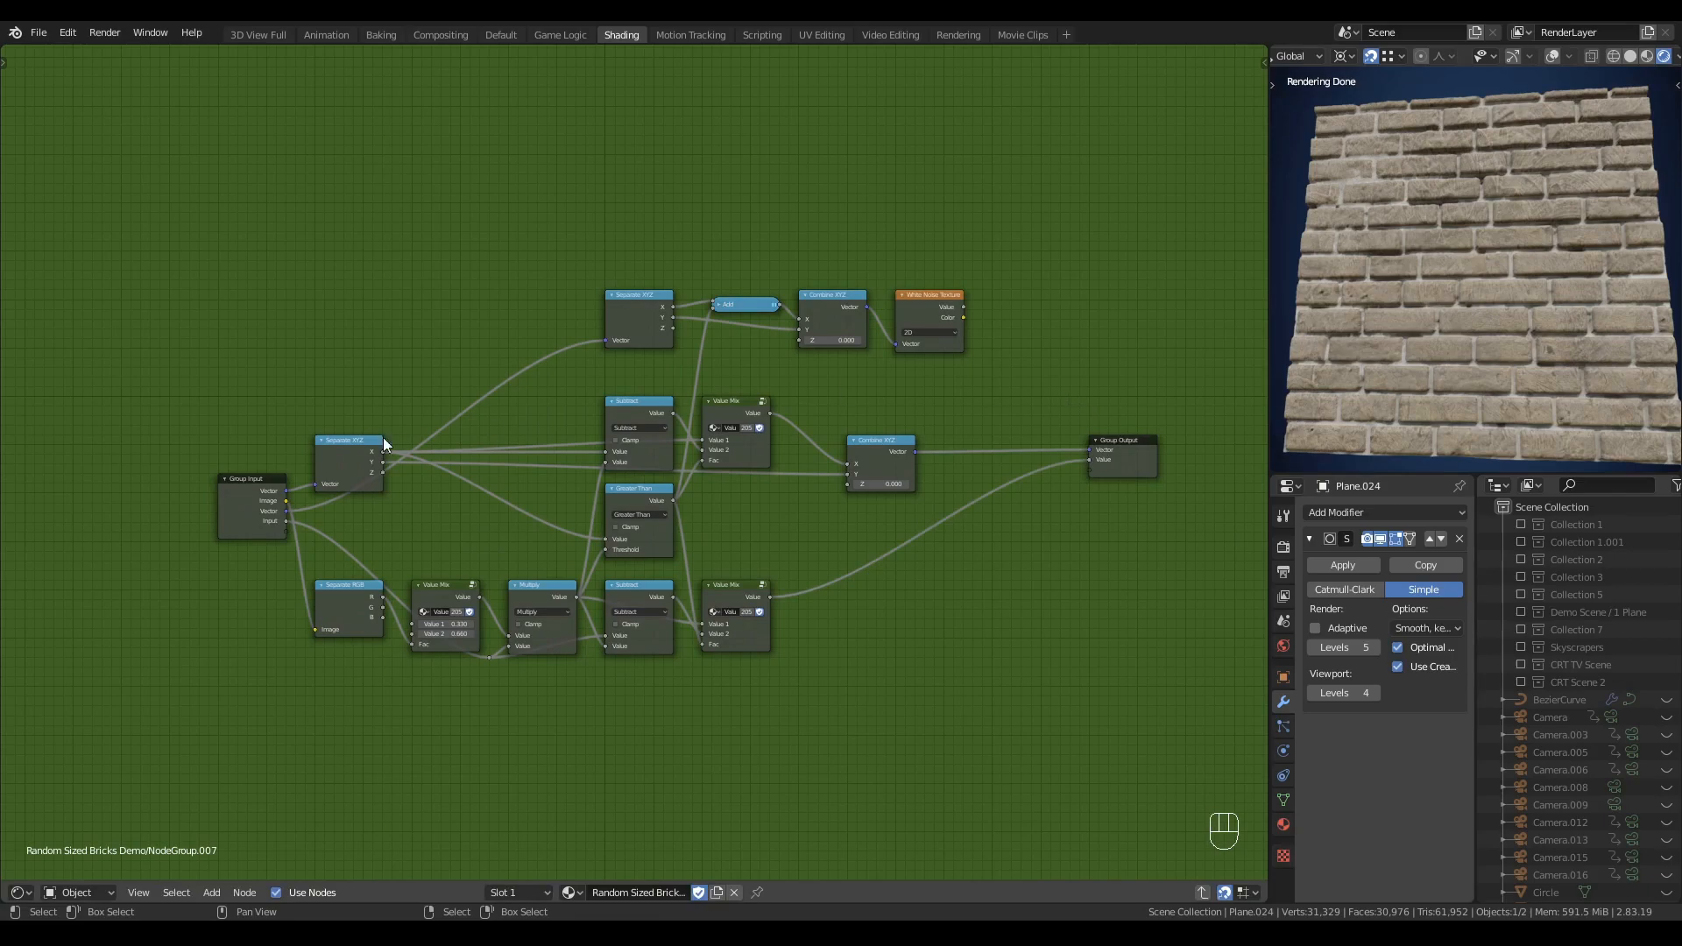
pyautogui.moveTo(254, 503); pyautogui.dragTo(157, 475)
pyautogui.moveTo(500, 557); pyautogui.dragTo(577, 499, button='middle')
pyautogui.scroll(2, 552, 469)
pyautogui.click(410, 504)
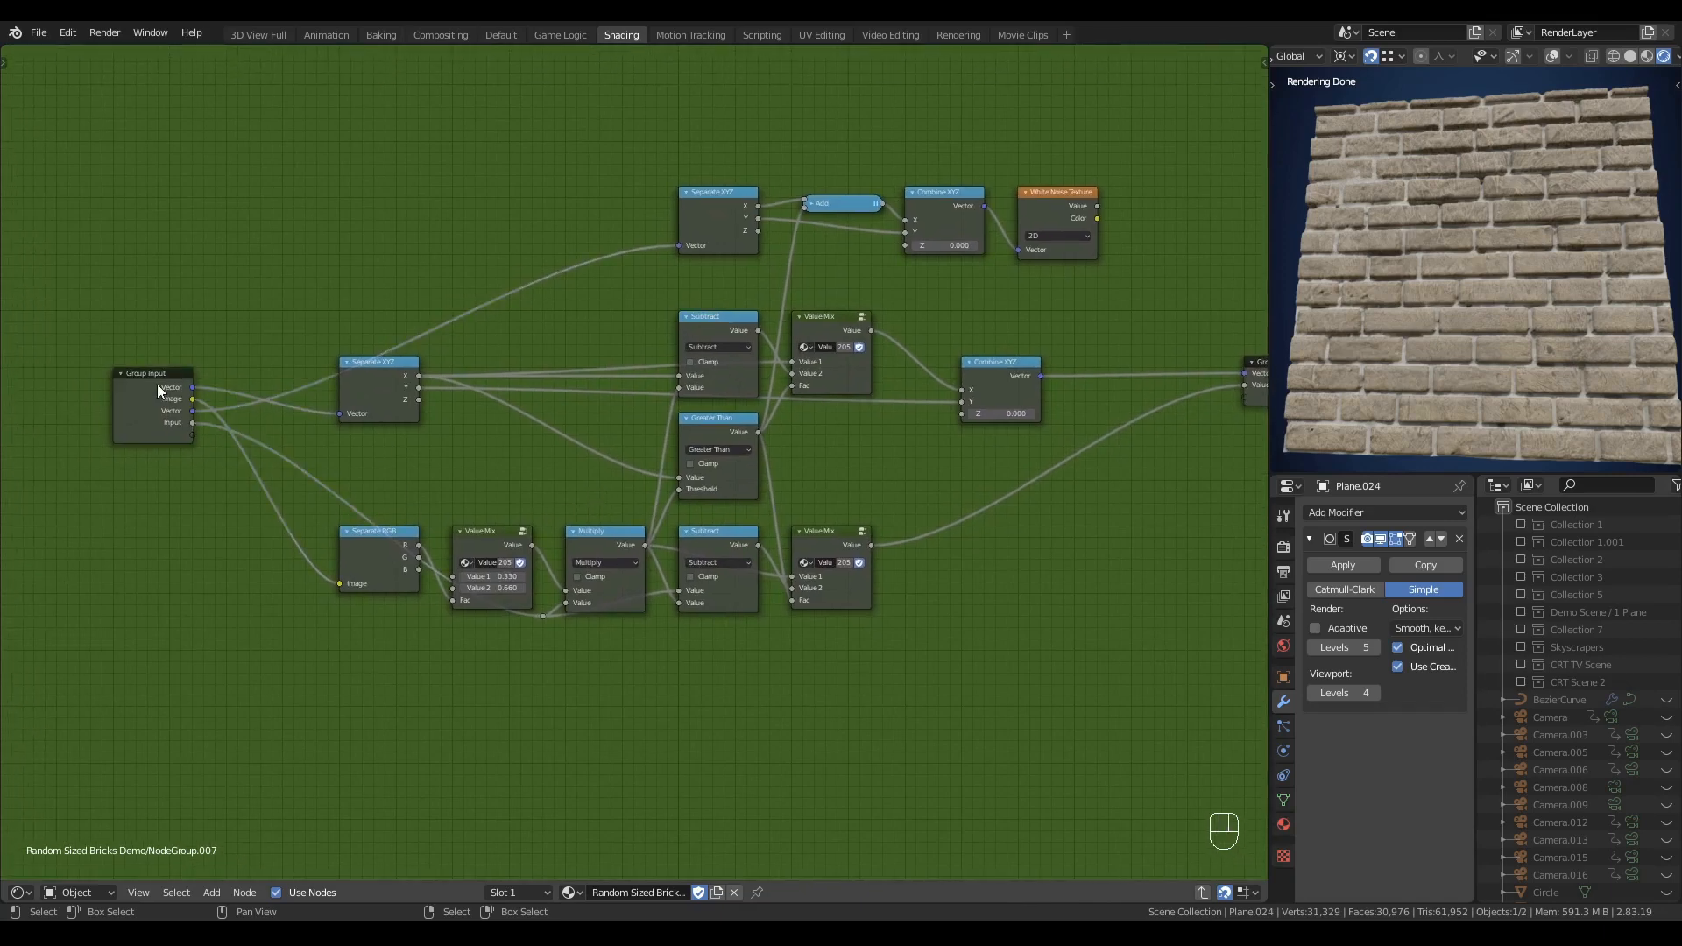
pyautogui.moveTo(158, 384); pyautogui.dragTo(158, 406)
# - Rename the group's first Vector input to Stepped
pyautogui.click(479, 498)
pyautogui.press('n')
pyautogui.moveTo(417, 487); pyautogui.dragTo(617, 454, button='middle')
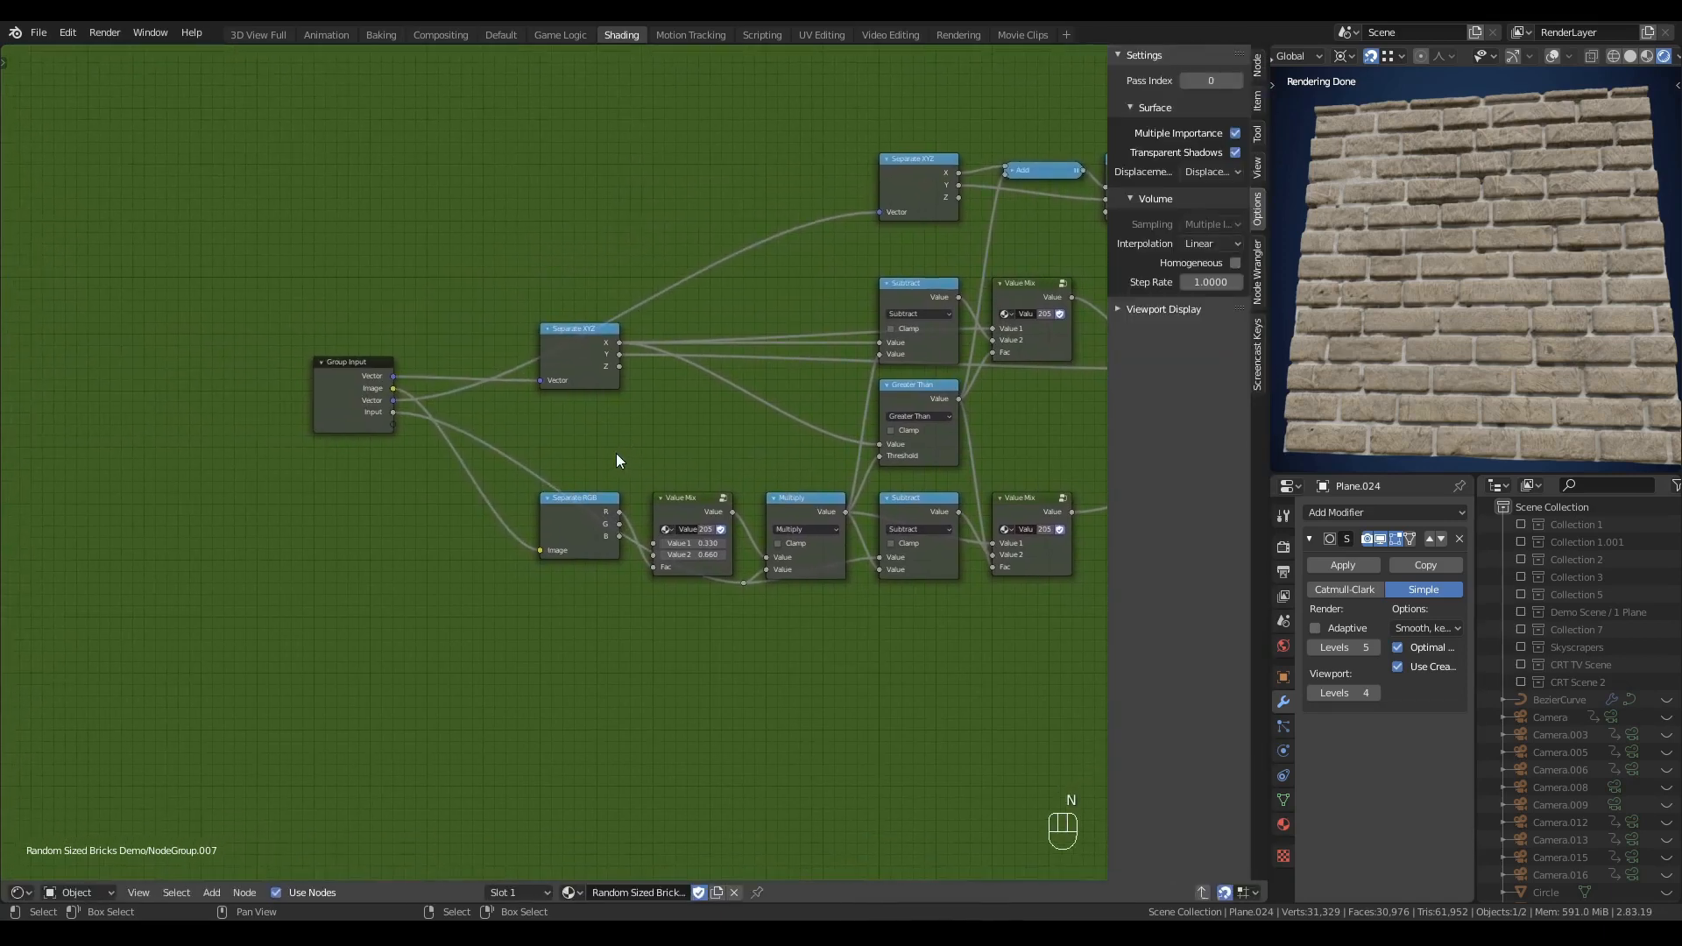
pyautogui.click(340, 375)
pyautogui.click(1258, 67)
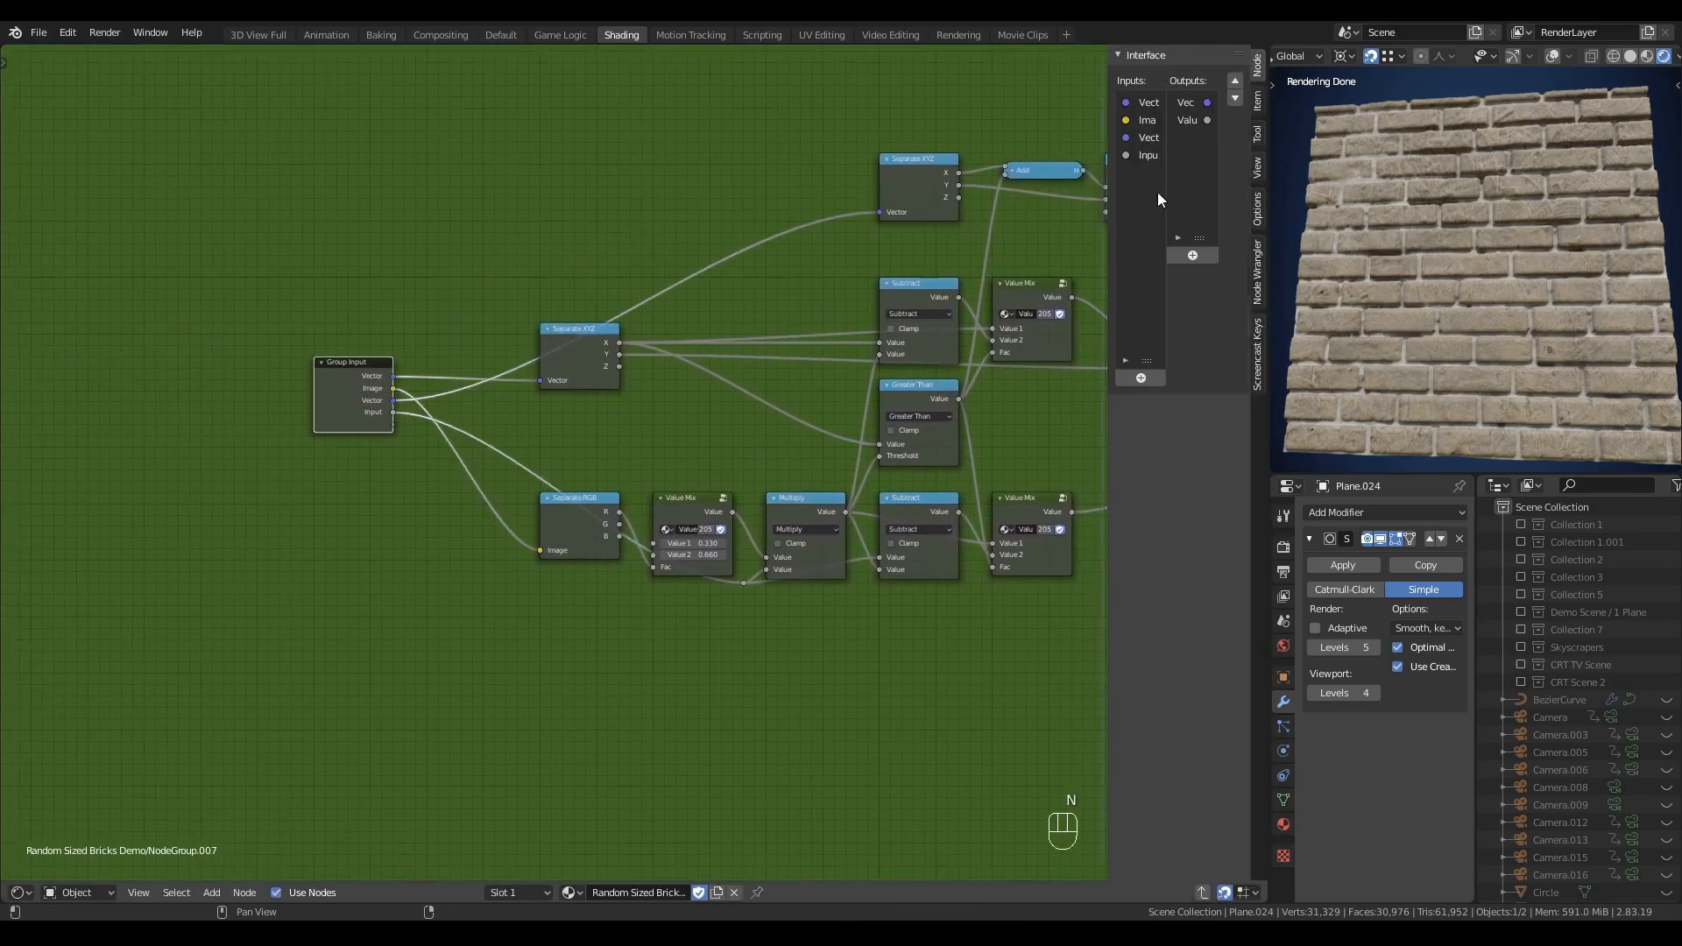
pyautogui.doubleClick(1150, 103)
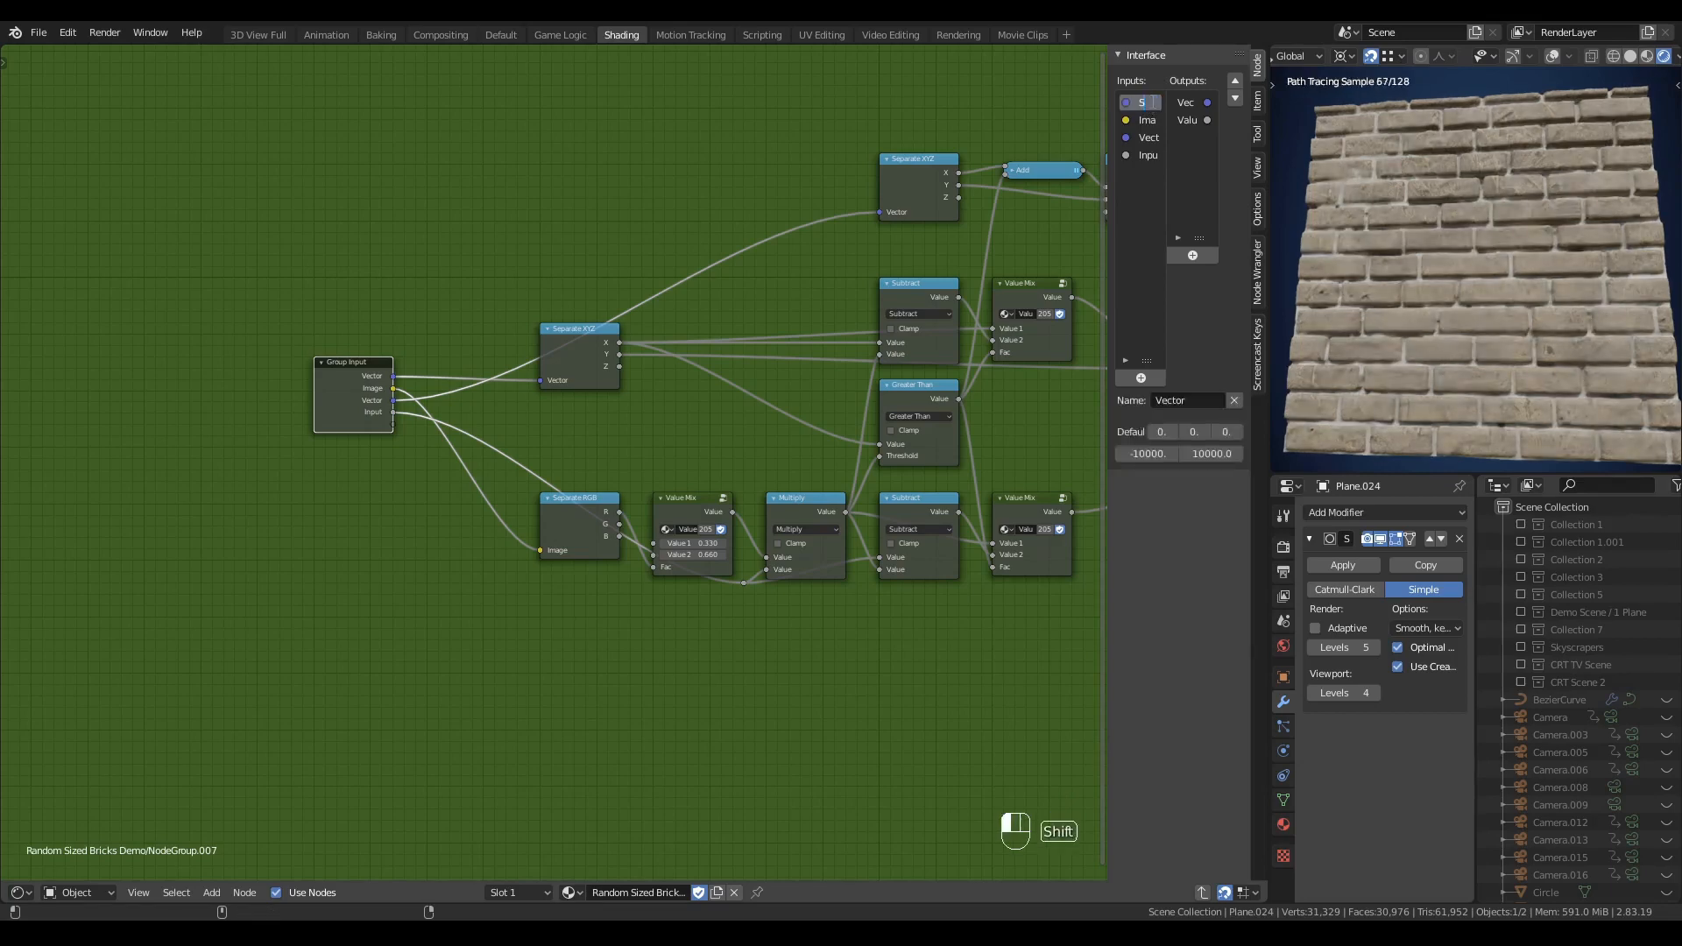
pyautogui.write('Stepped')
pyautogui.press('Return')
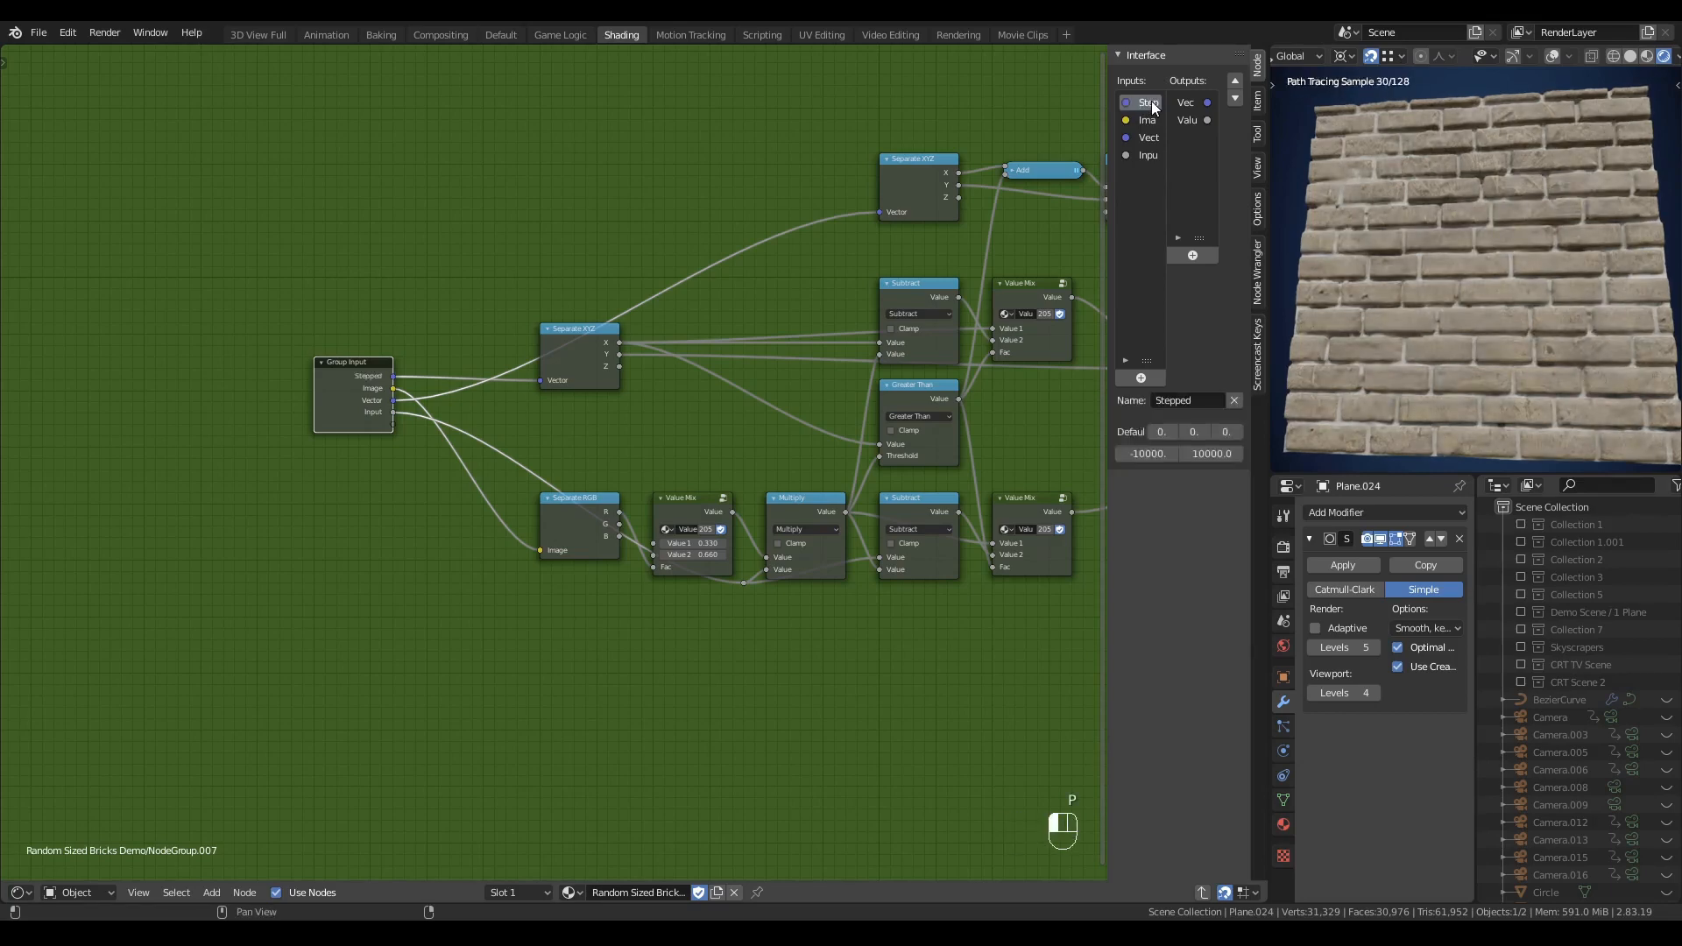
# - Rename the group's Image input to Random Color and move it above the Stepped input
pyautogui.click(1149, 121)
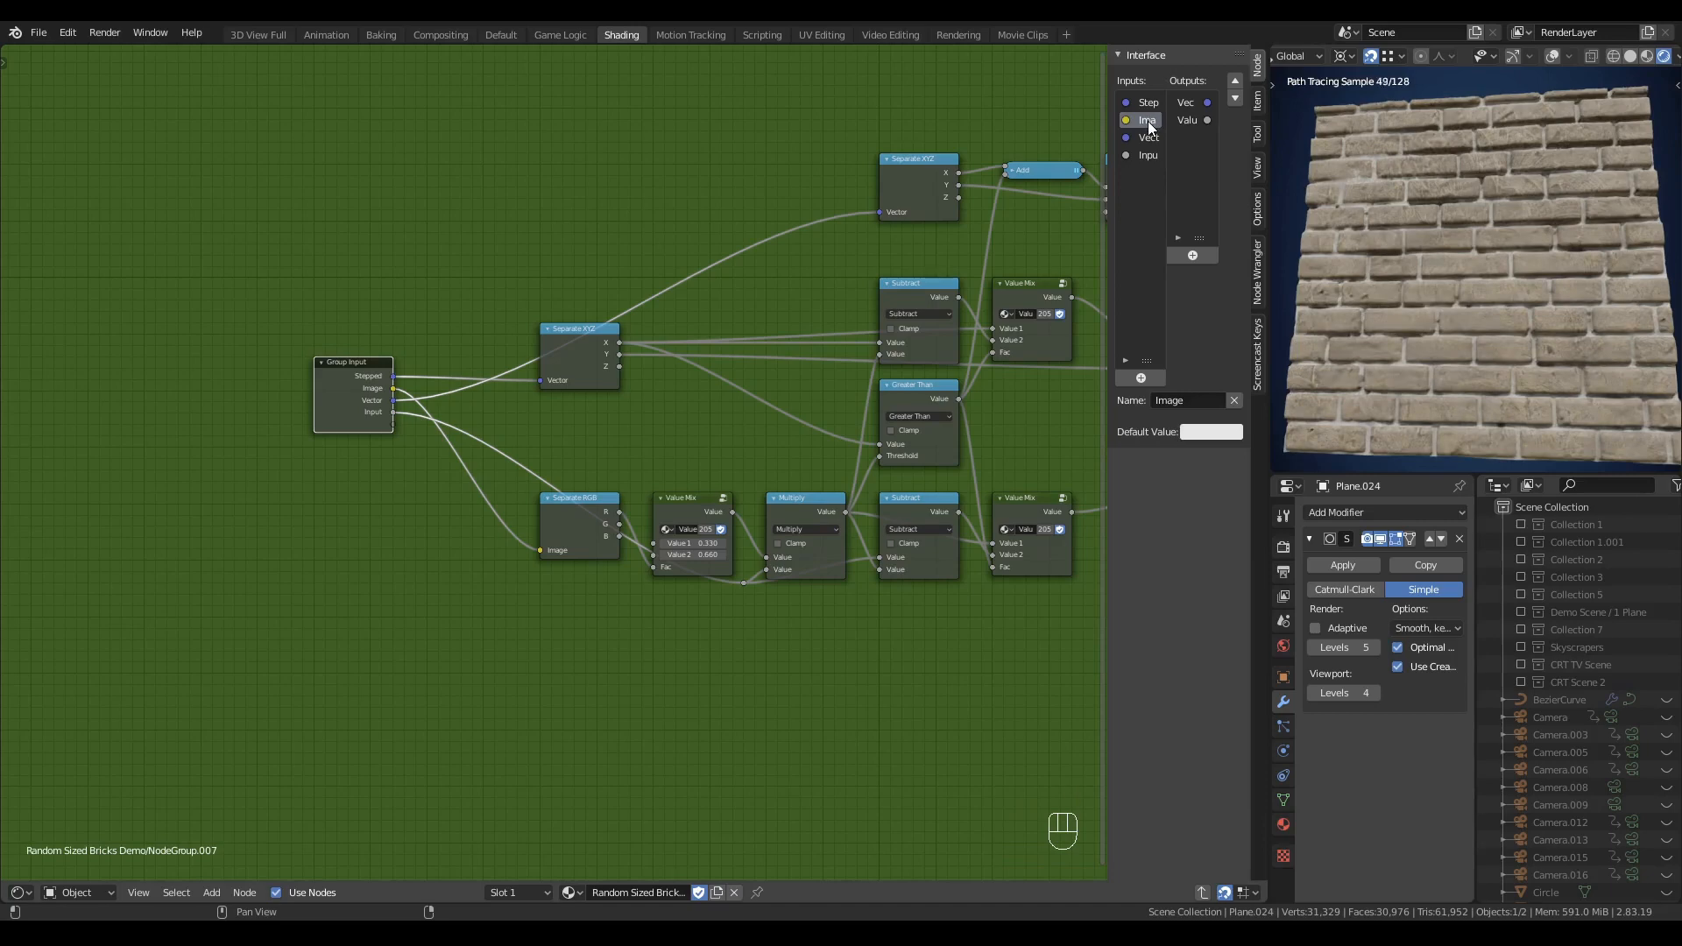
pyautogui.doubleClick(1148, 121)
pyautogui.write('Random Color')
pyautogui.press('Return')
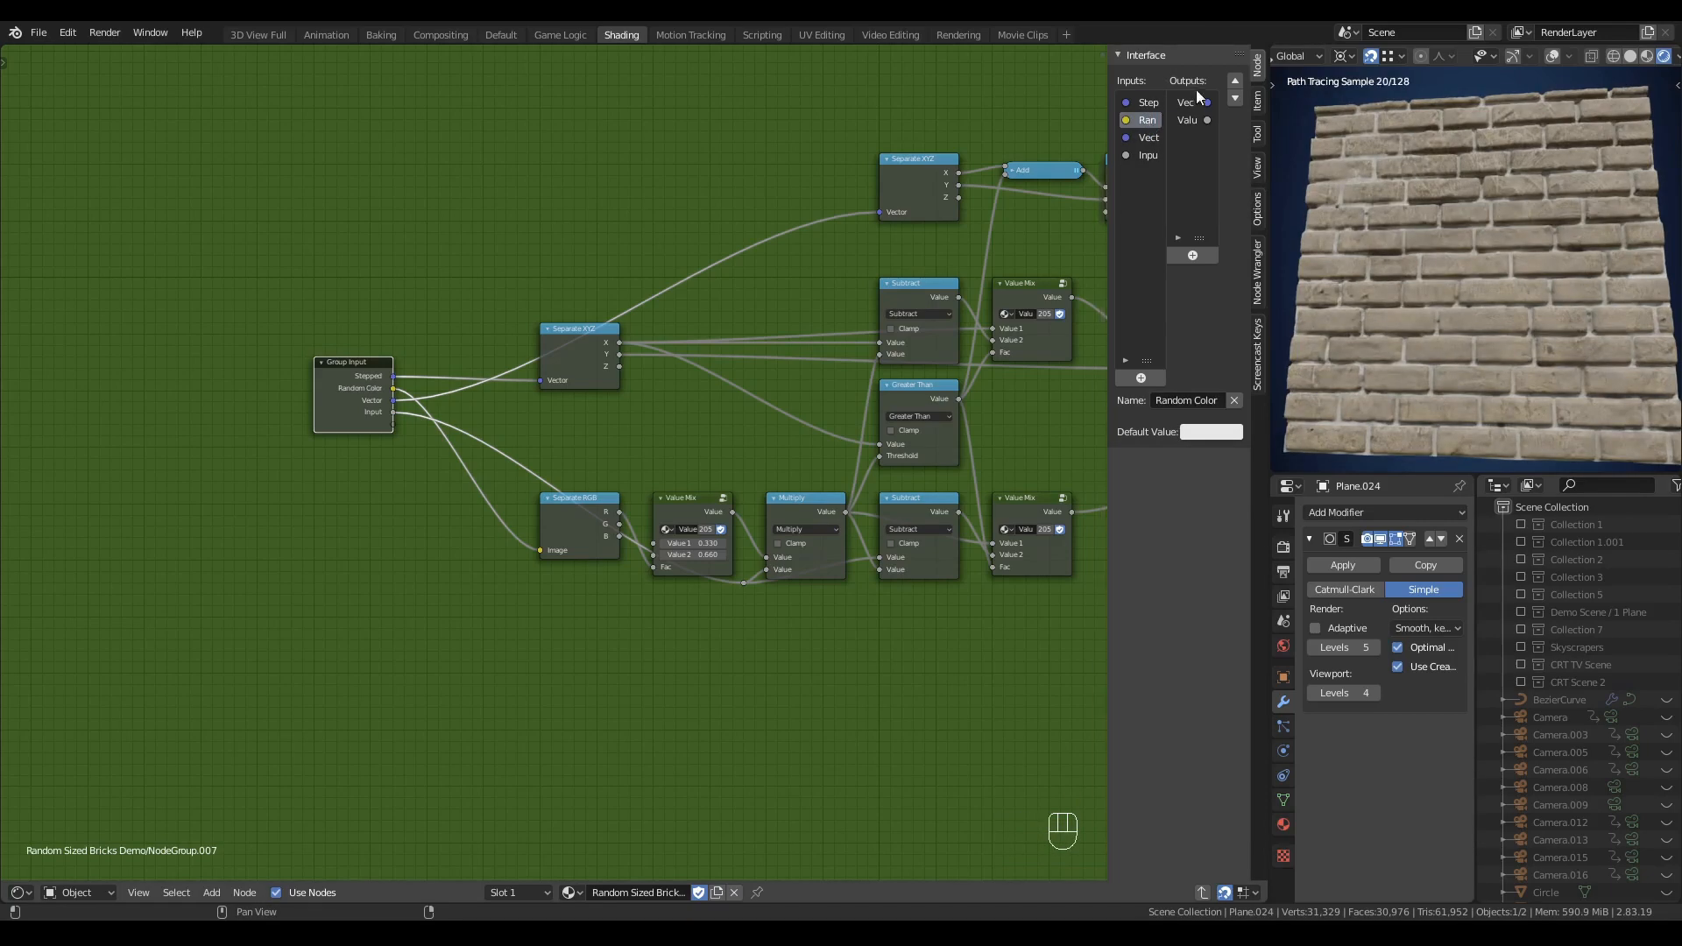
pyautogui.click(1234, 79)
# - Rename the group's remaining Vector input to Standard and the one called Input to Width
pyautogui.doubleClick(1148, 137)
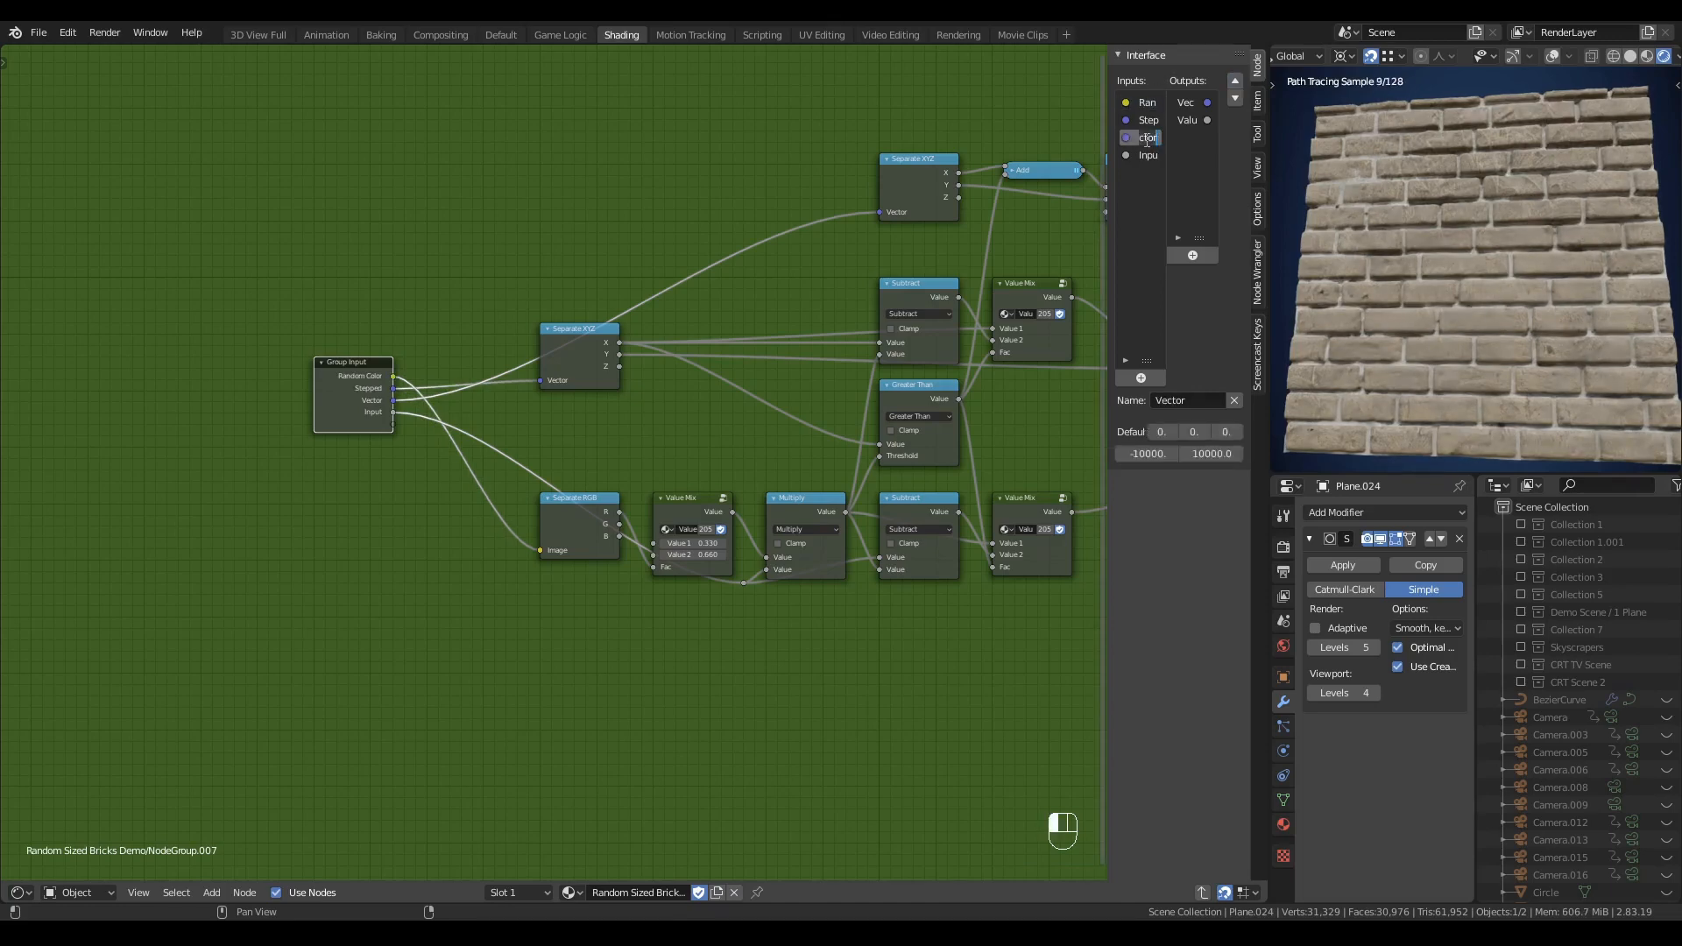
pyautogui.write('Standard')
pyautogui.press('Return')
pyautogui.doubleClick(1148, 155)
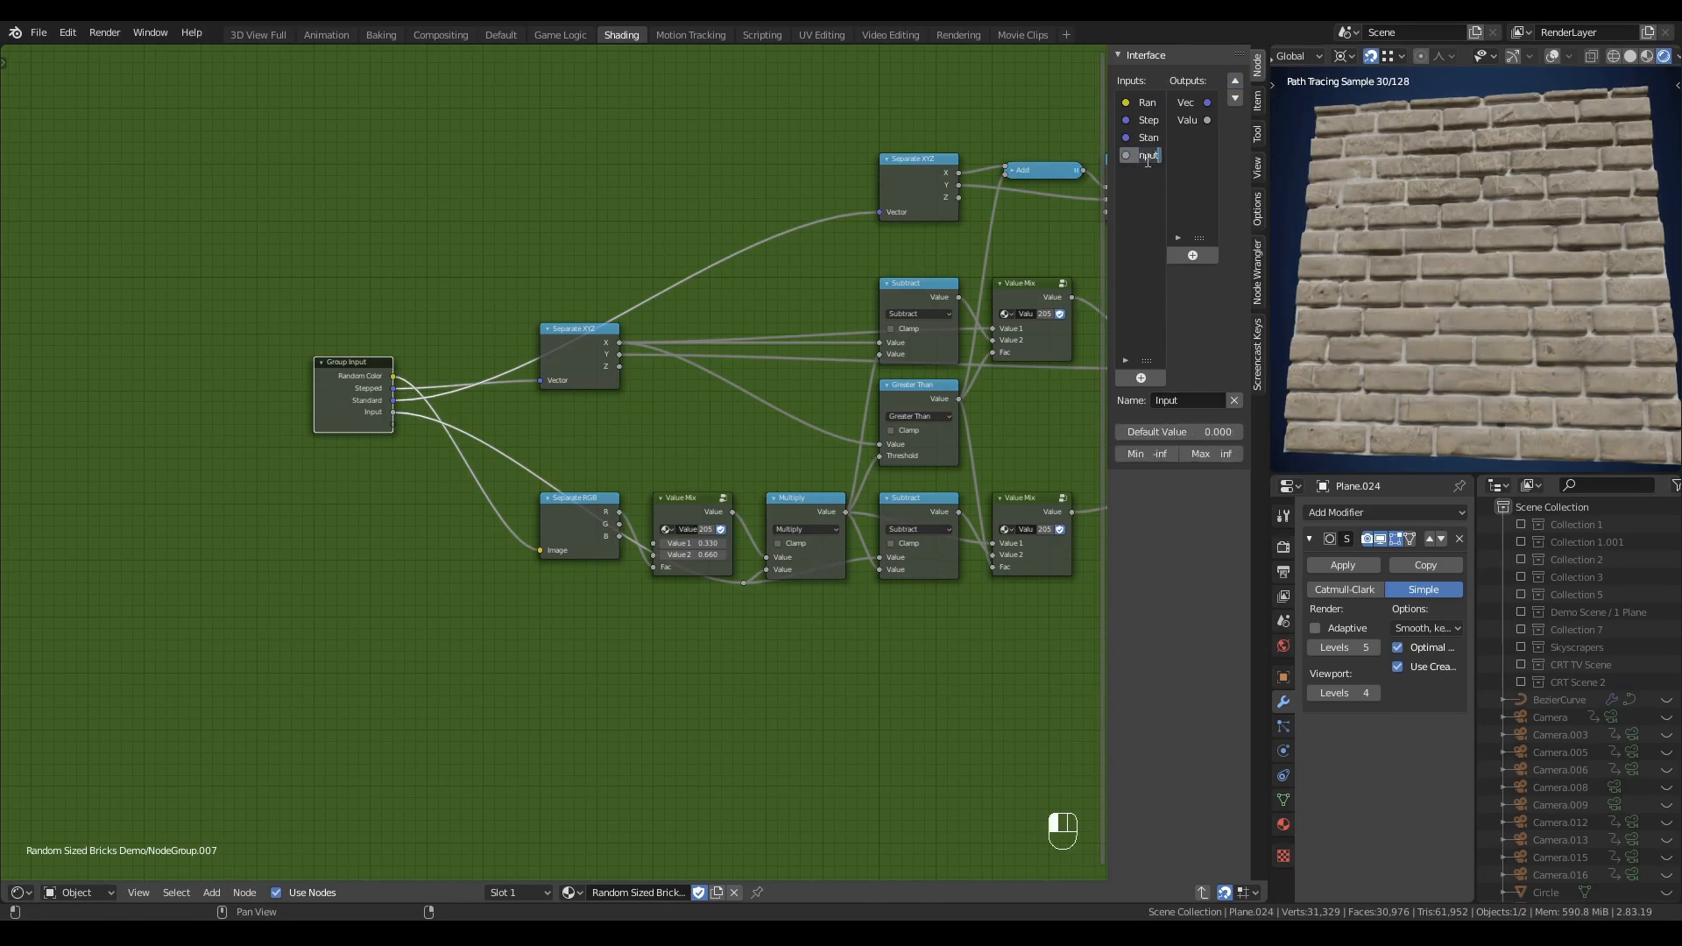
pyautogui.write('Width')
pyautogui.press('Return')
# - Duplicate the Group Input node and place the copy below the Separate RGB node, slightly offset toward the original Group Input
pyautogui.click(667, 420)
pyautogui.moveTo(622, 431); pyautogui.dragTo(576, 369, button='middle')
pyautogui.moveTo(377, 449); pyautogui.dragTo(371, 428, button='middle')
pyautogui.click(287, 275)
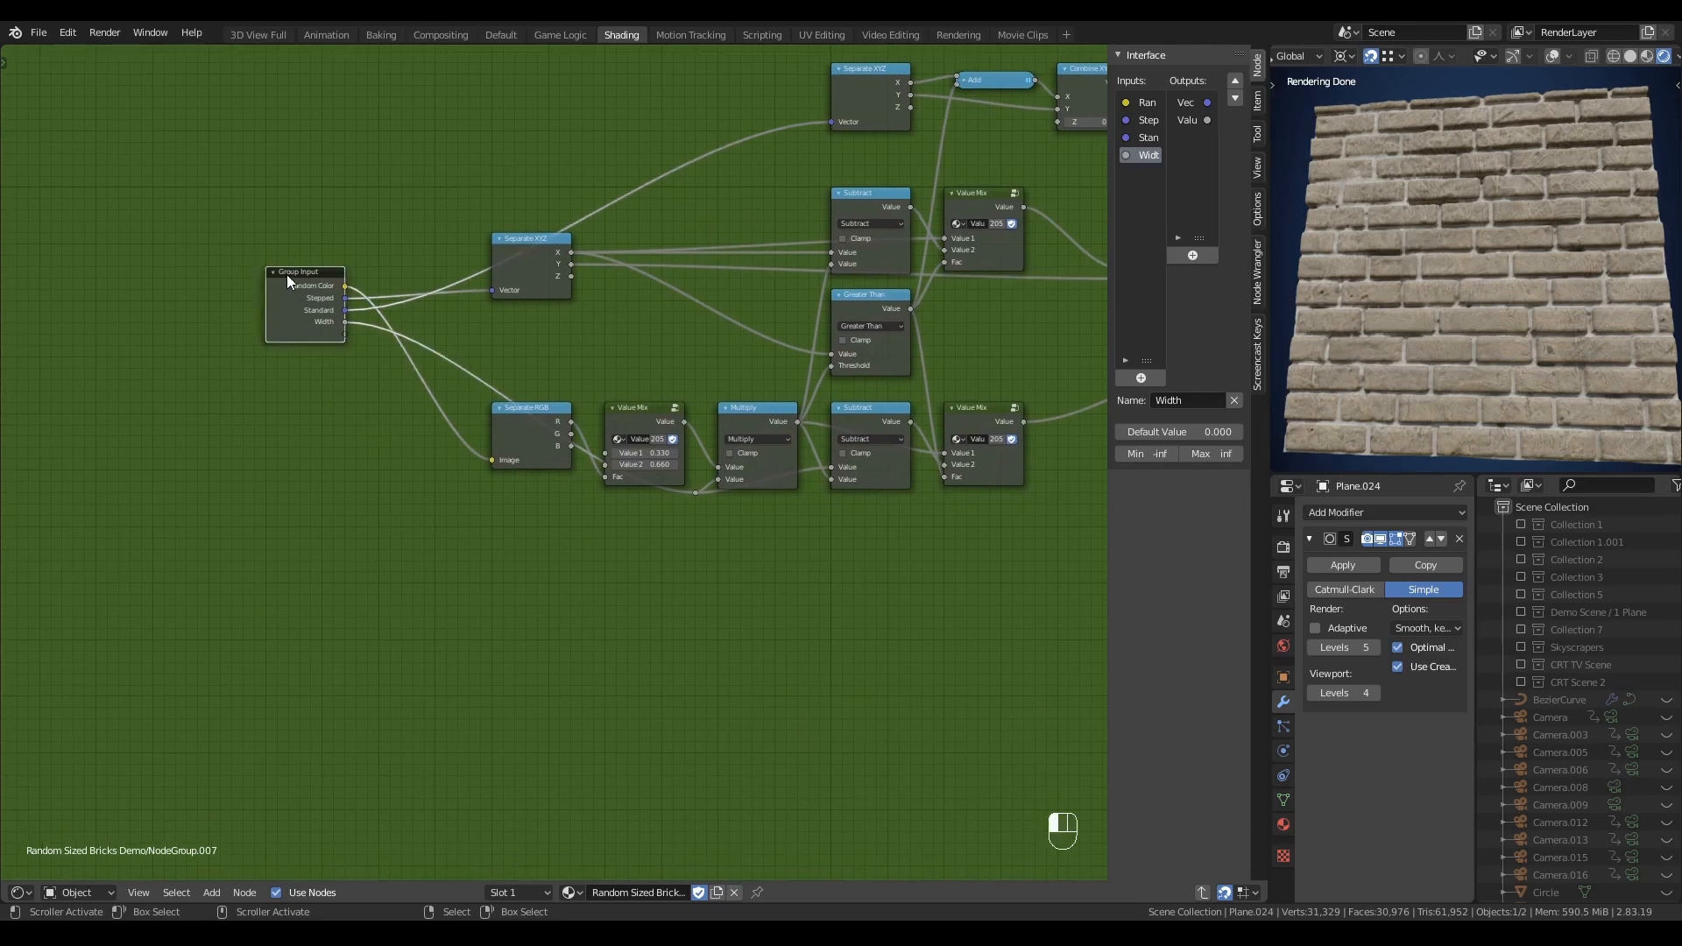
pyautogui.hotkey('shift', 'd')
pyautogui.click(510, 495)
pyautogui.scroll(1, 662, 566)
pyautogui.scroll(2, 648, 554)
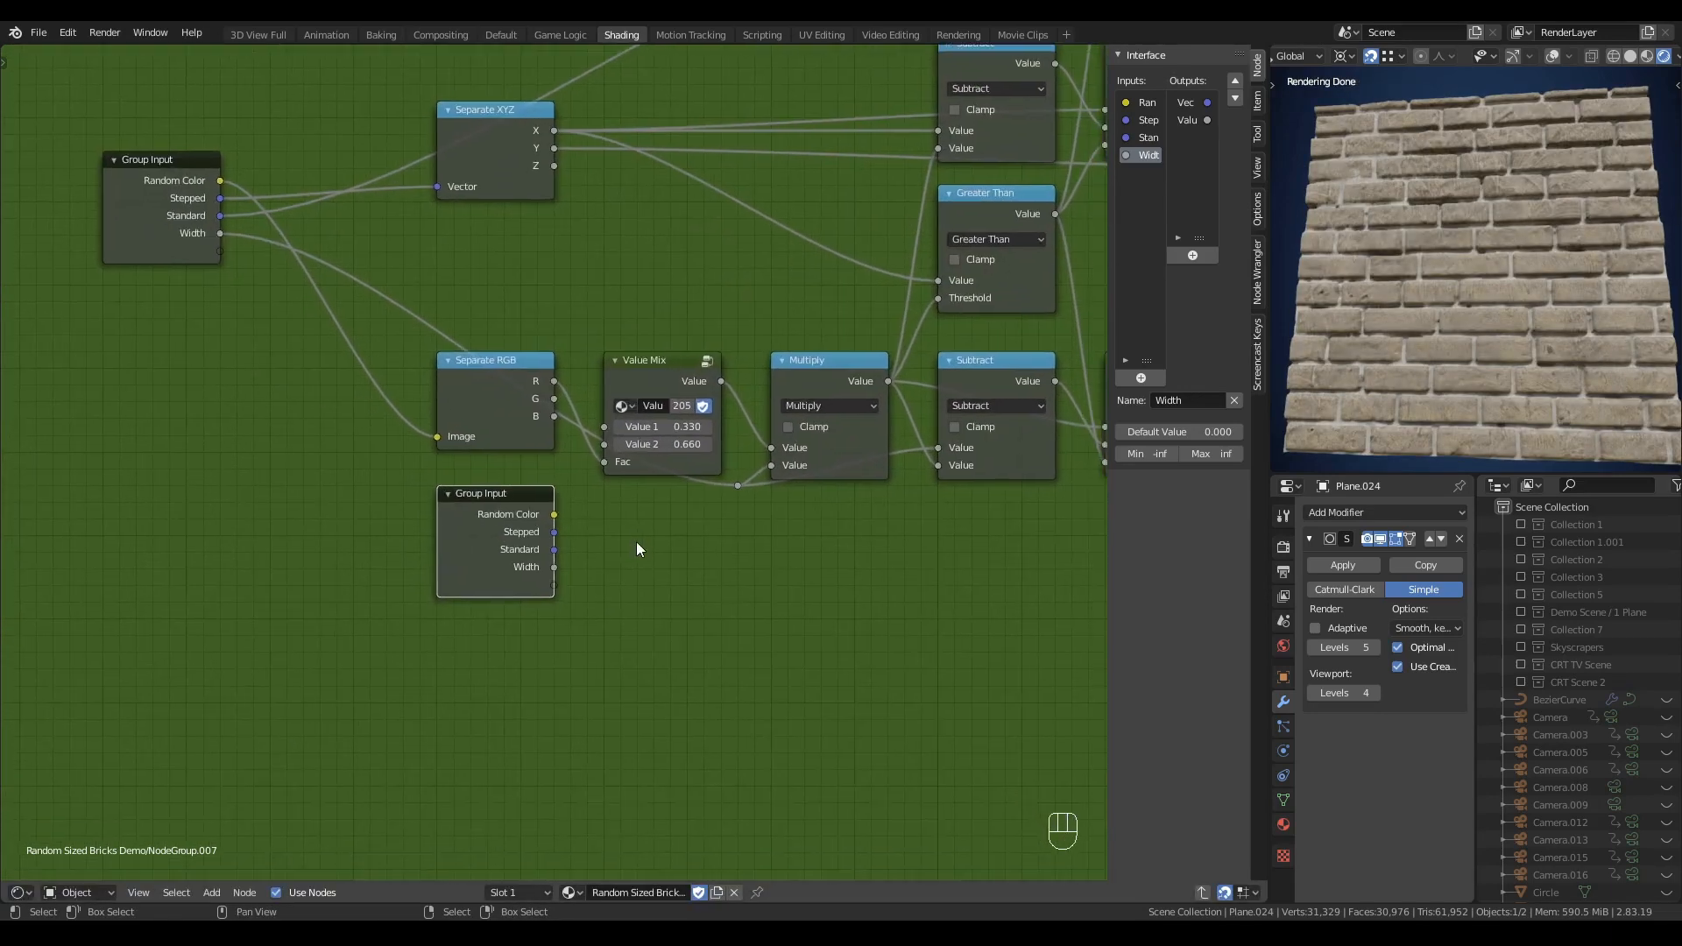
pyautogui.moveTo(484, 506); pyautogui.dragTo(400, 505)
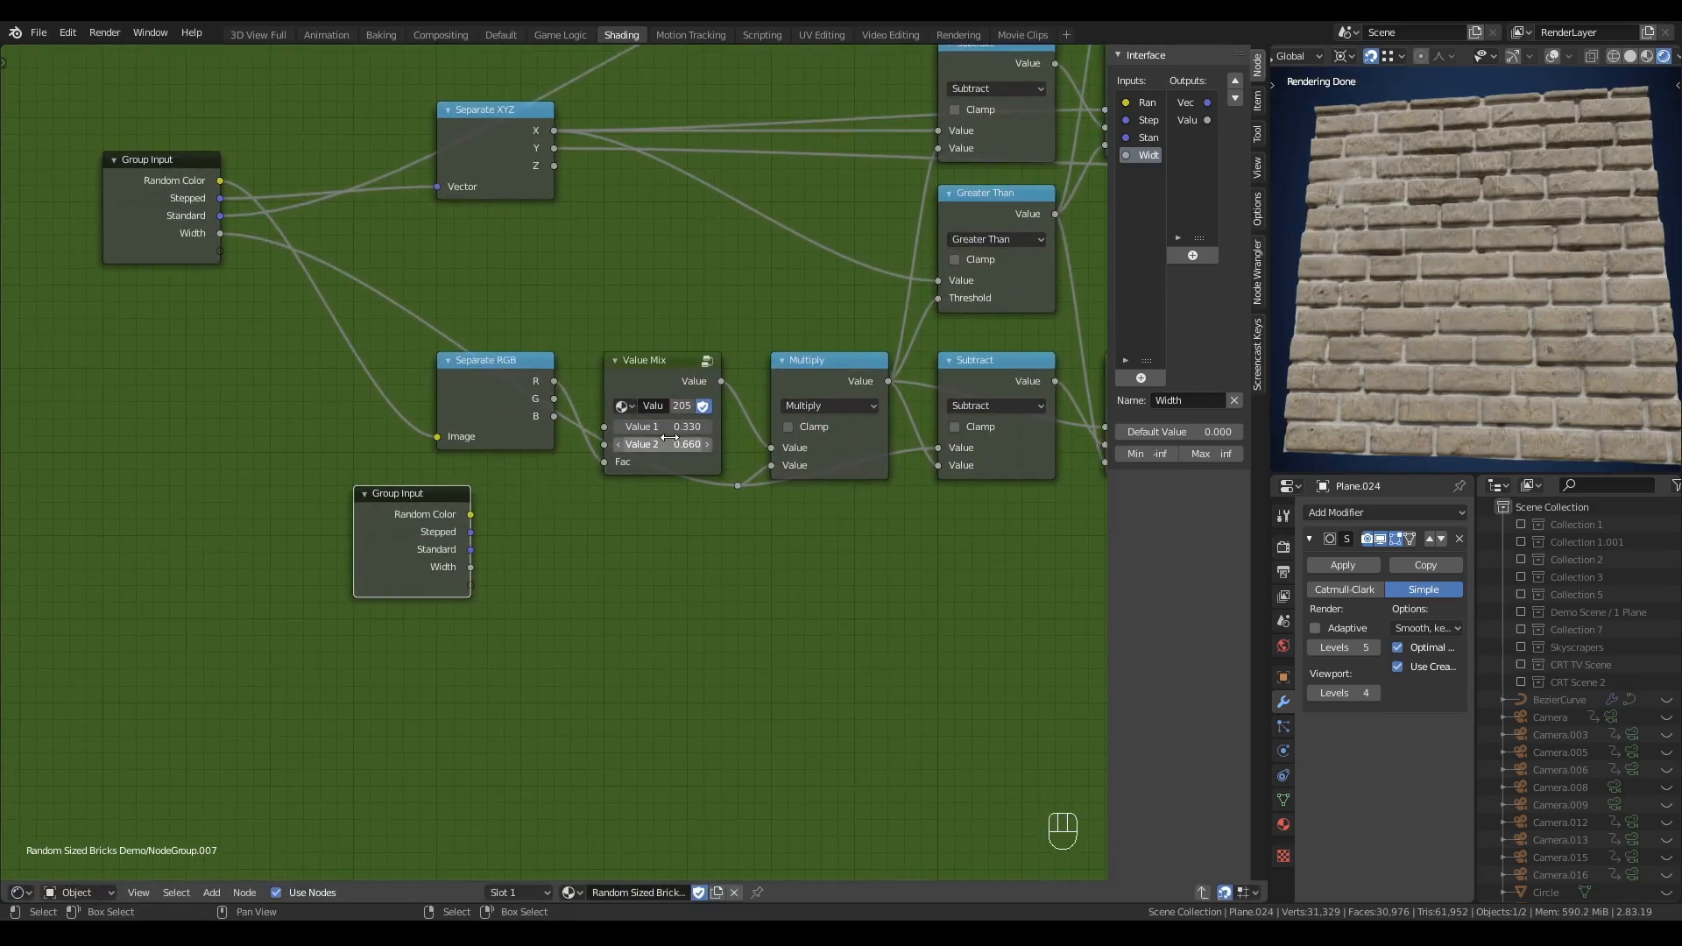
# - Expose Value 1 and Value 2 of the Value Mix beside Separate RGB as new inputs from the duplicated Group Input
pyautogui.click(534, 597)
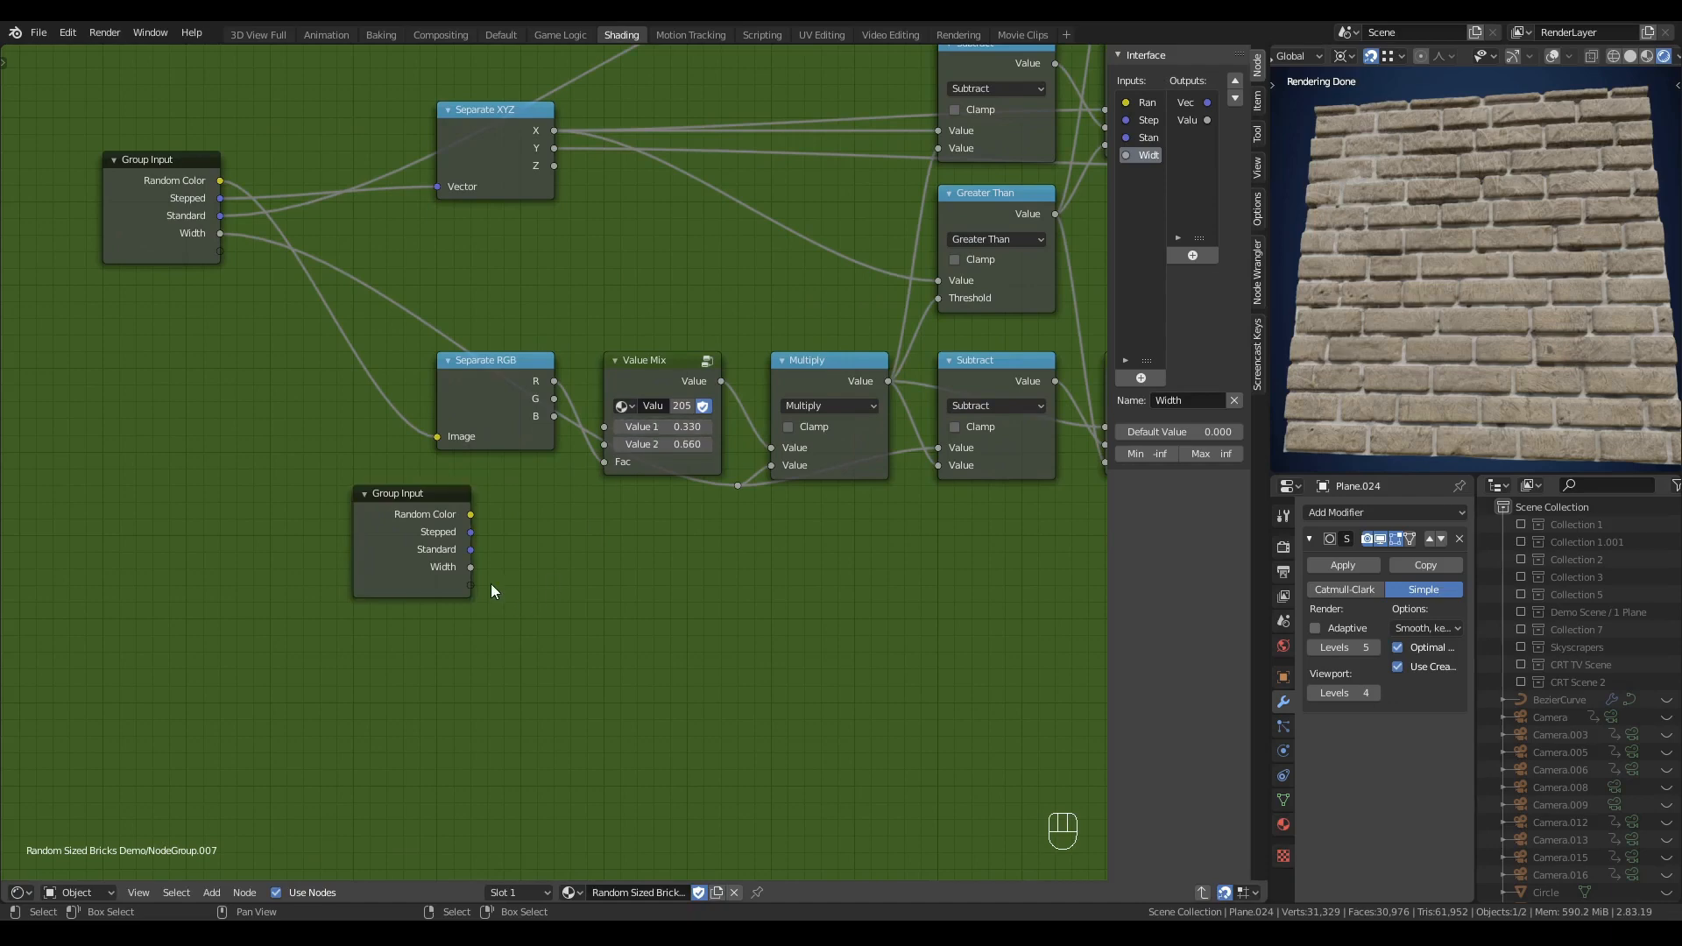
pyautogui.moveTo(471, 585); pyautogui.dragTo(605, 427)
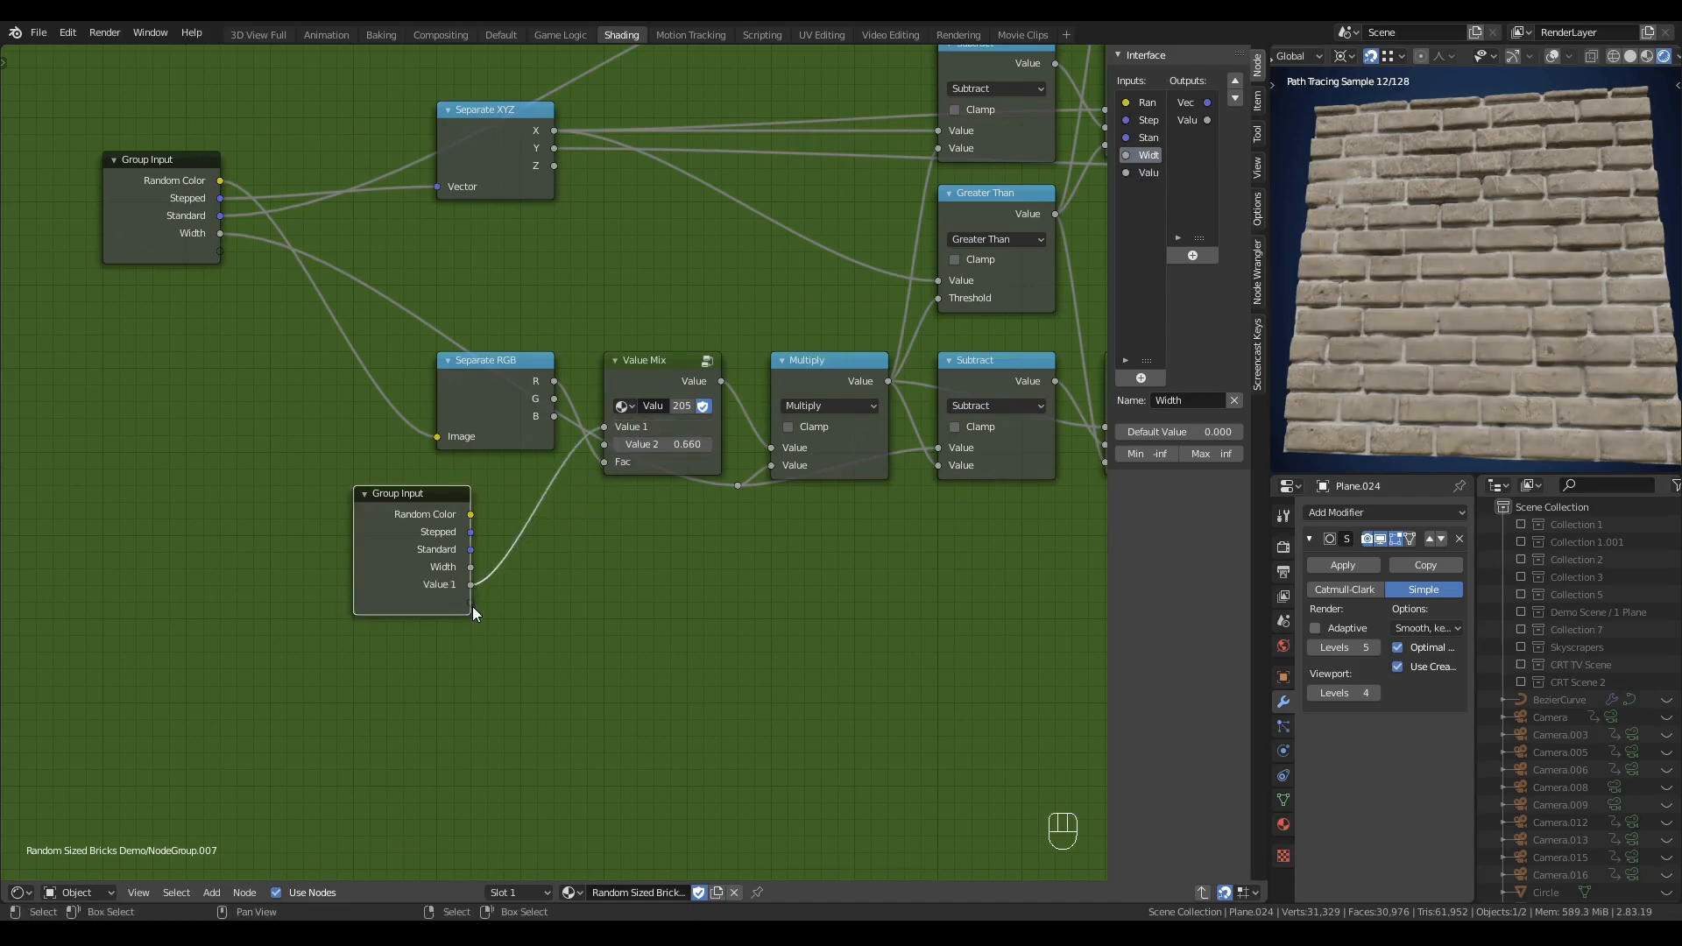
pyautogui.moveTo(471, 604); pyautogui.dragTo(605, 444)
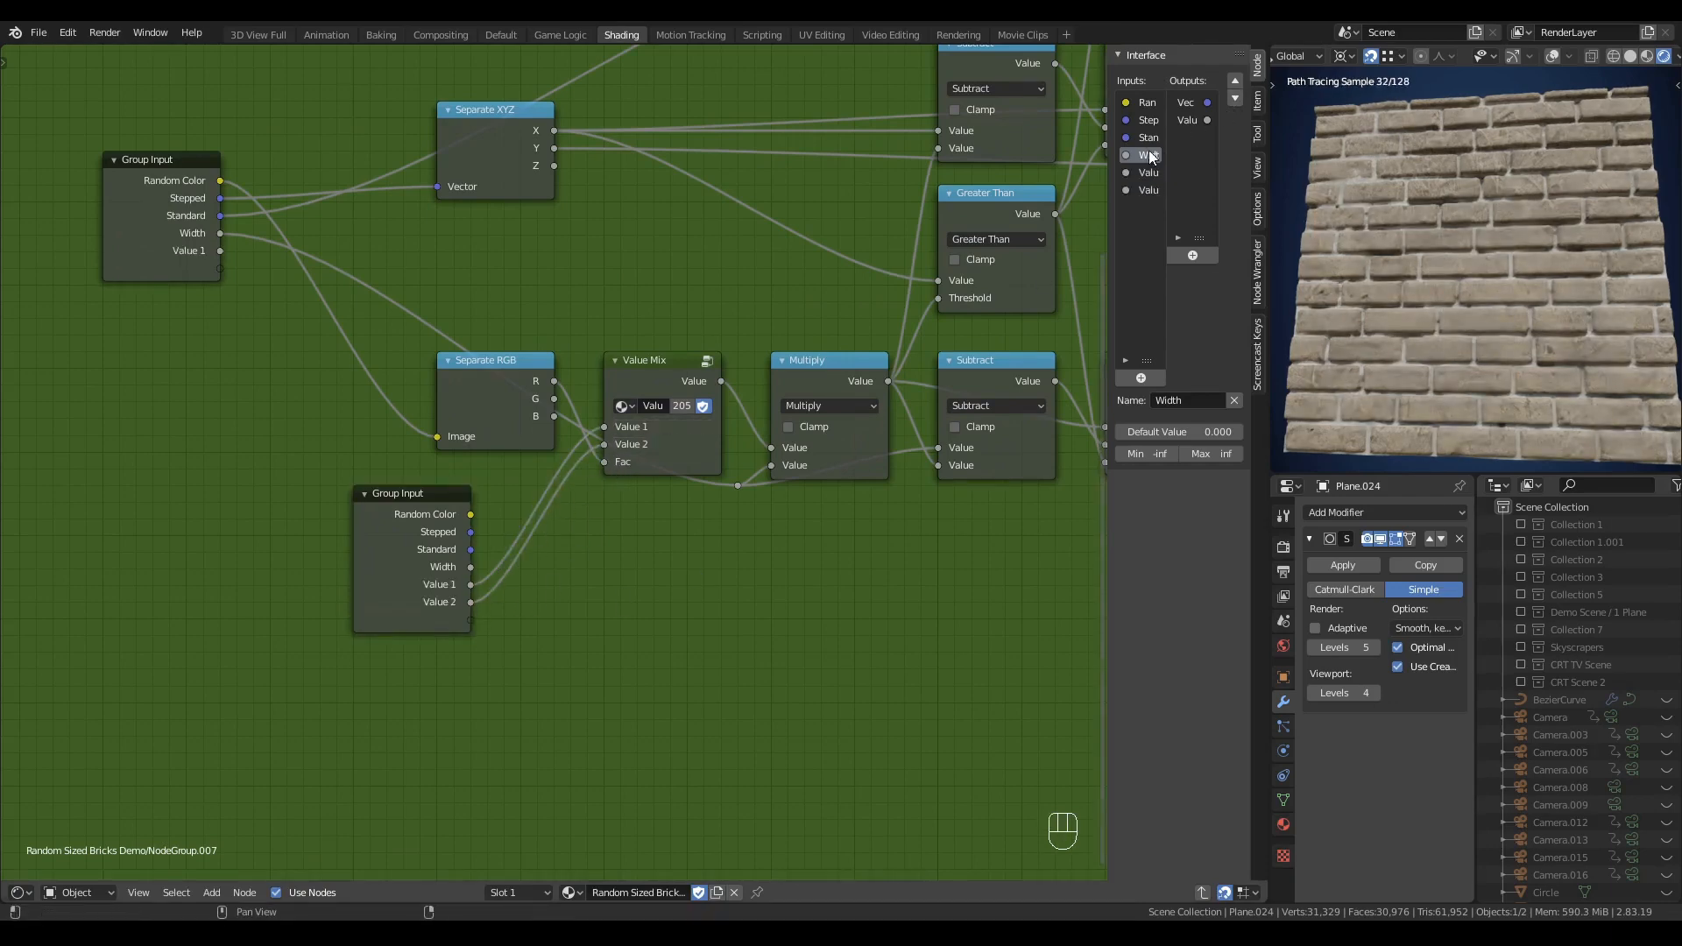
# - Rename the two newly exposed group inputs to Min and Max
pyautogui.doubleClick(1147, 179)
pyautogui.write('Min')
pyautogui.press('Tab')
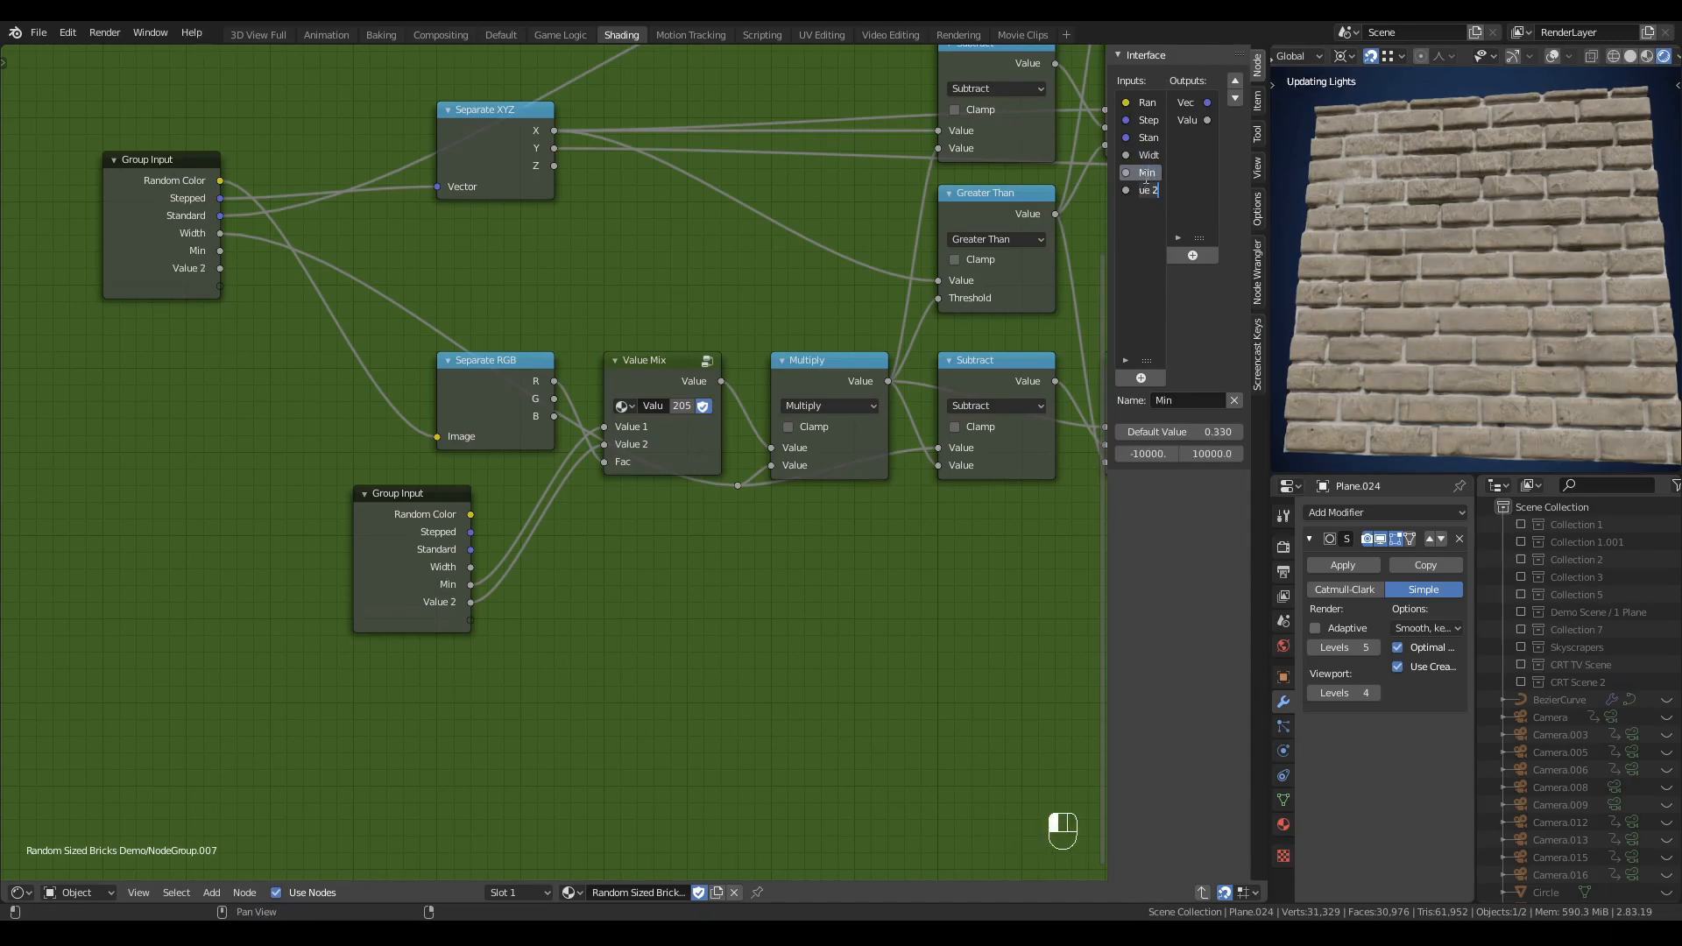
pyautogui.write('Max')
pyautogui.press('Return')
# - Add the White Noise Texture's Color as a new group output and move it to the first place among the outputs
pyautogui.scroll(-2, 855, 607)
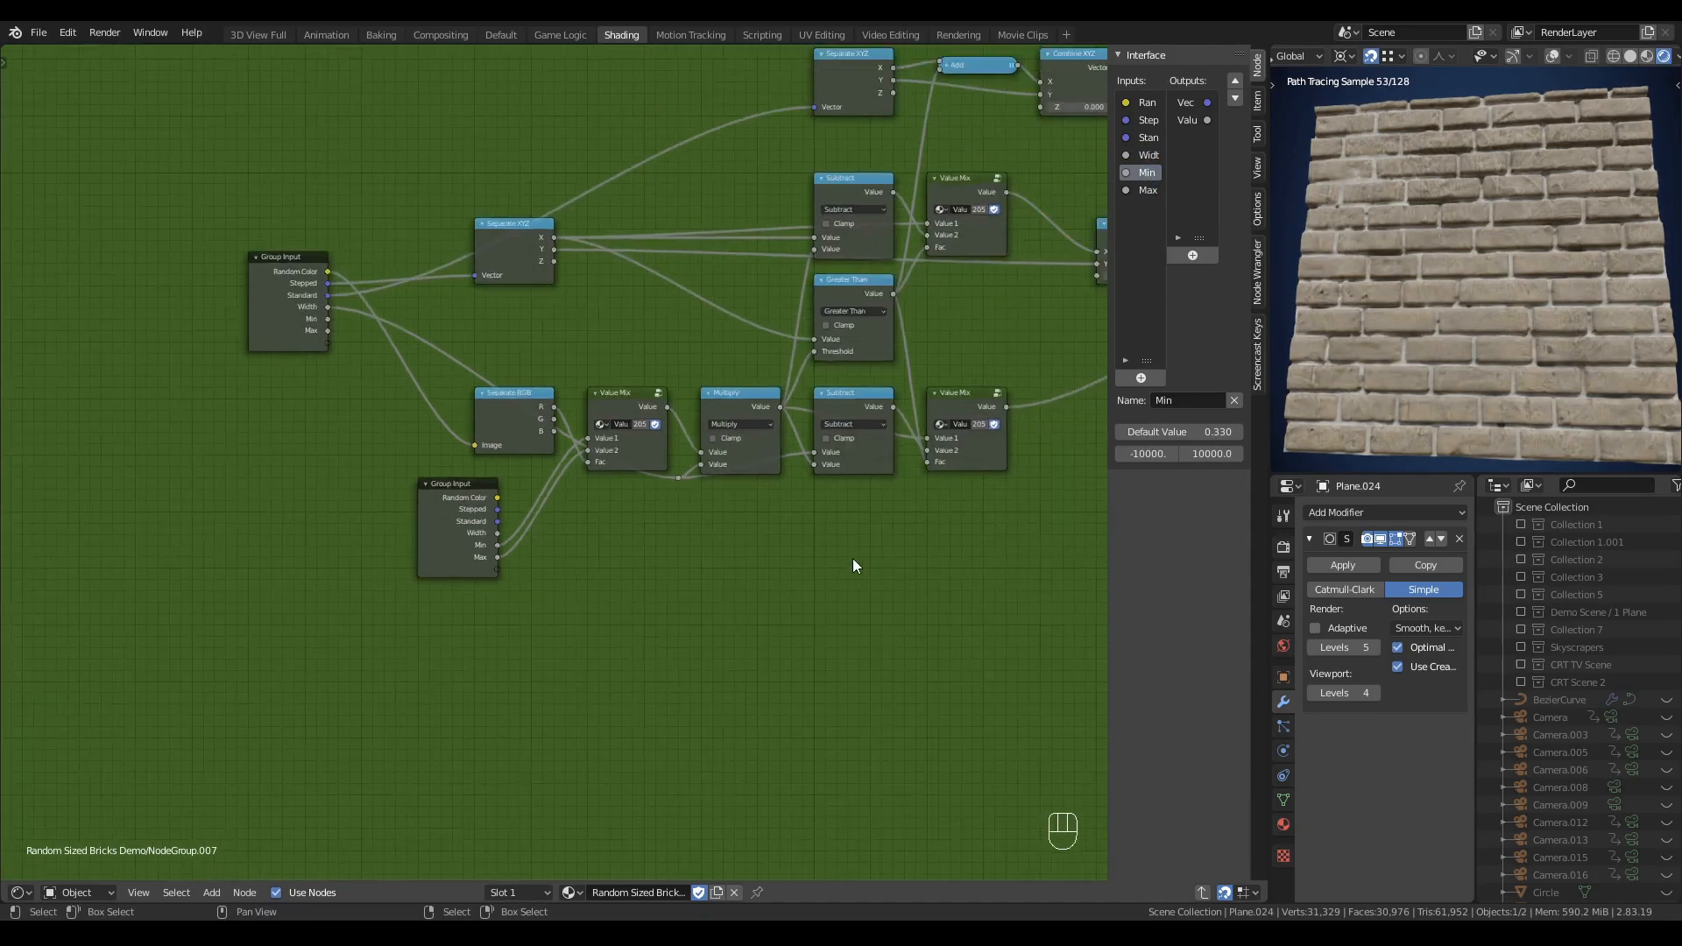
pyautogui.moveTo(854, 559); pyautogui.dragTo(487, 651, button='middle')
pyautogui.moveTo(847, 455); pyautogui.dragTo(640, 561, button='middle')
pyautogui.scroll(2, 640, 561)
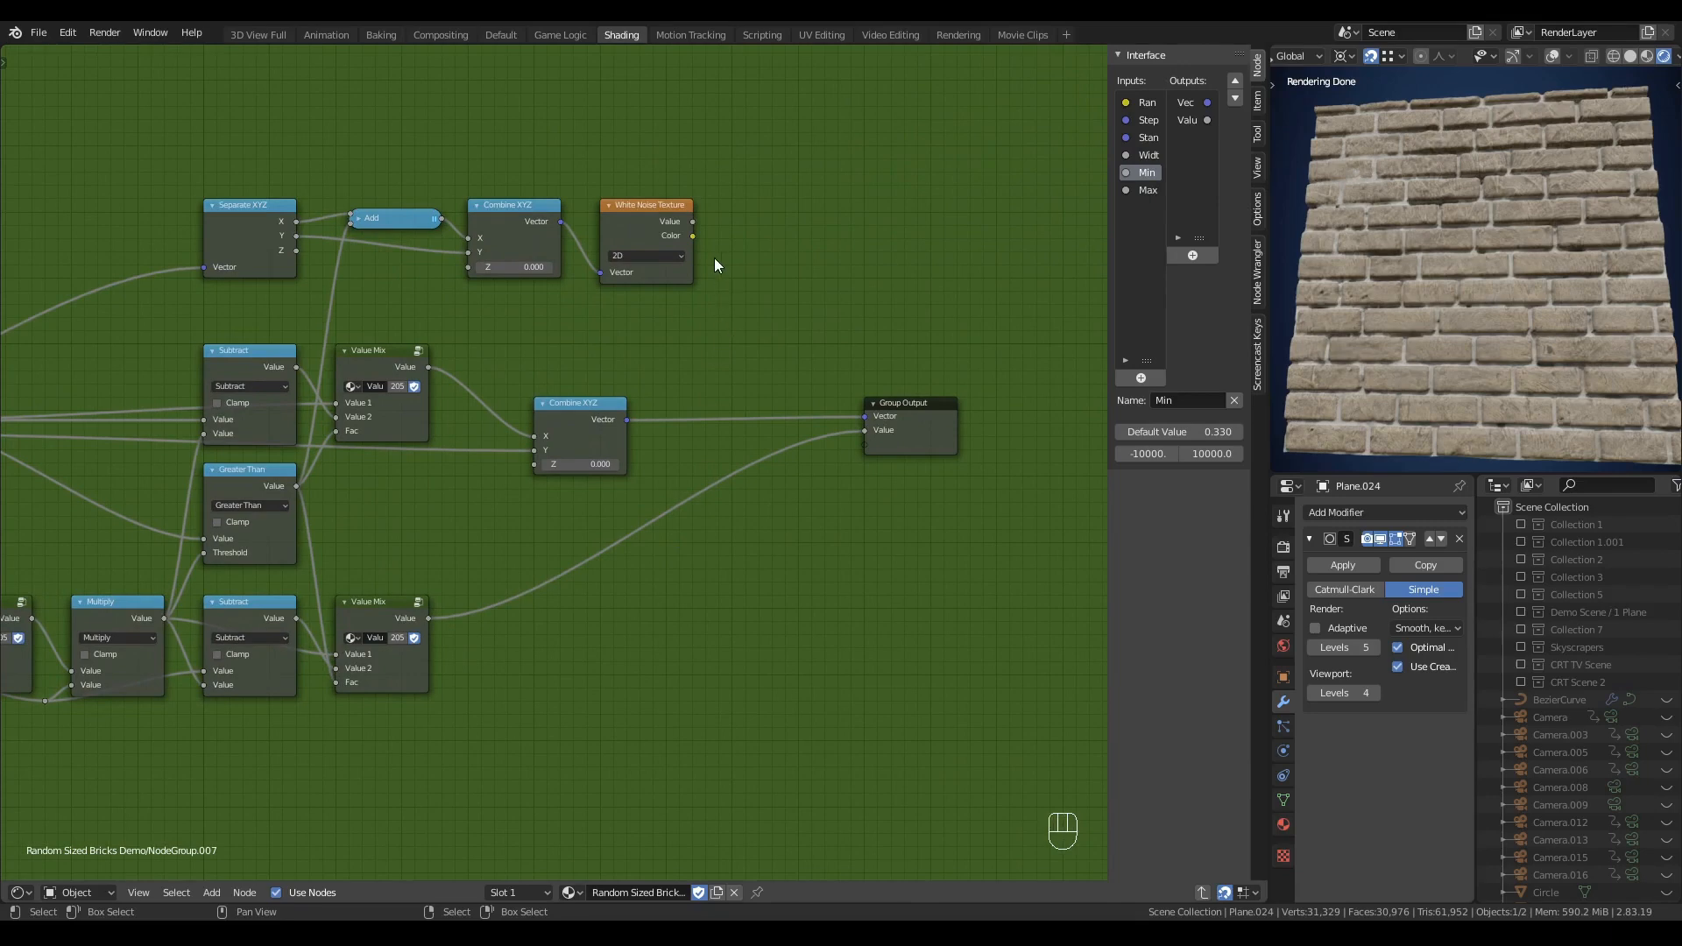
pyautogui.moveTo(692, 235); pyautogui.dragTo(865, 444)
pyautogui.click(1202, 136)
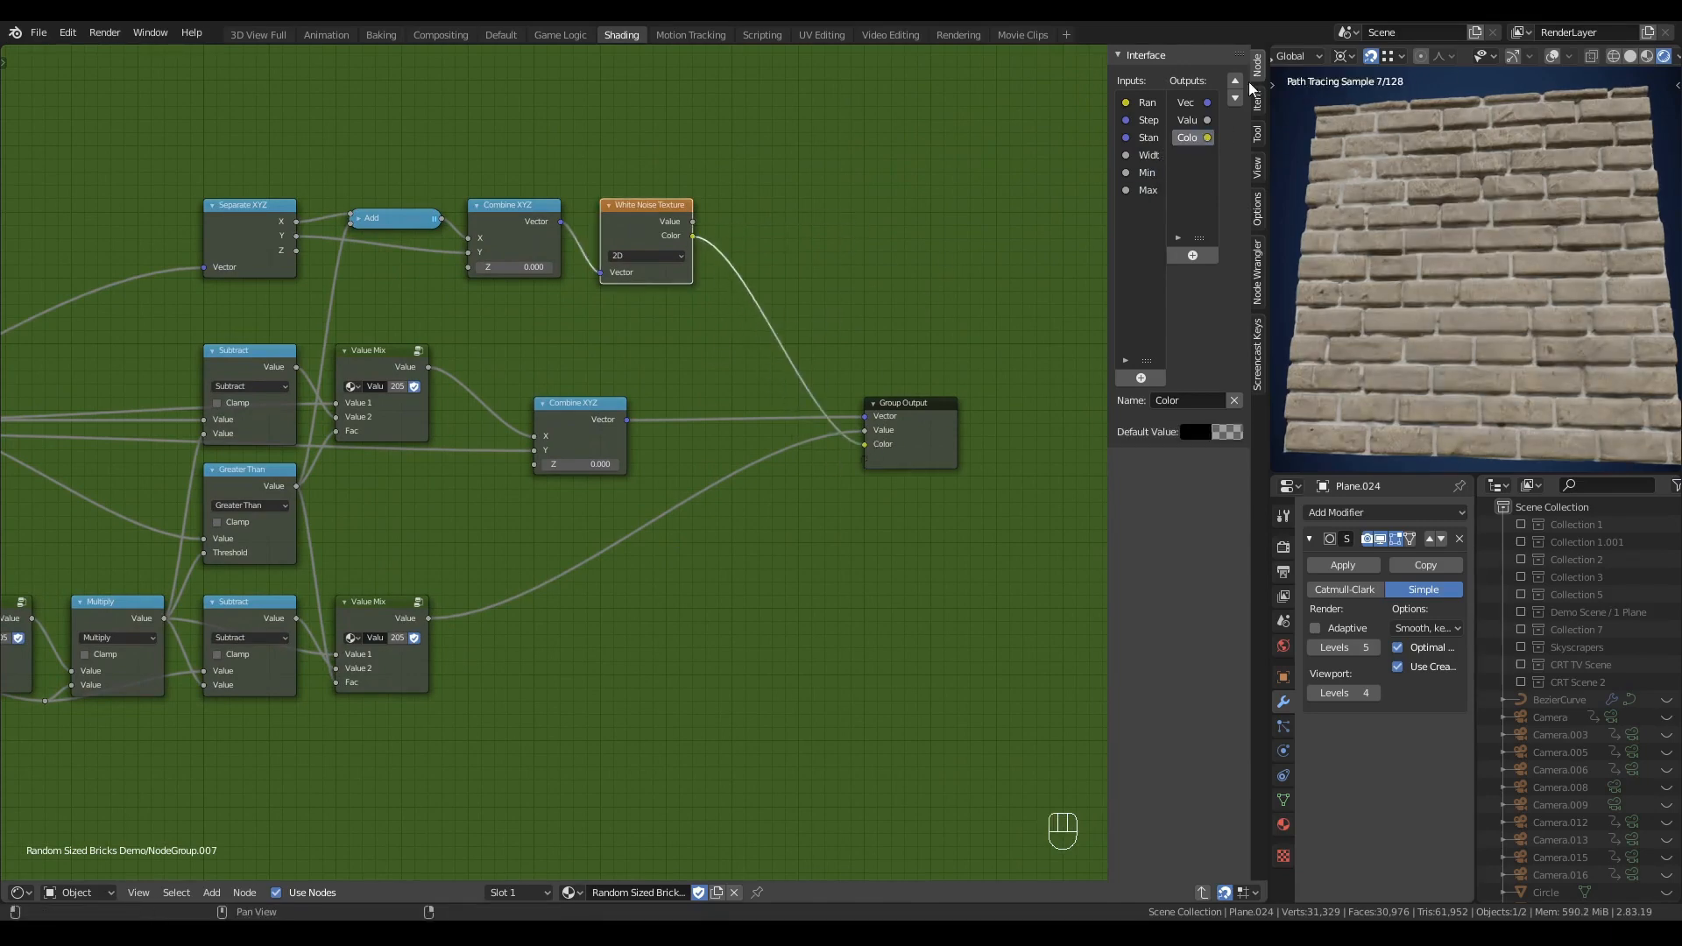
pyautogui.click(1234, 80)
pyautogui.click(1234, 81)
# - Rename the Color output to Random Color and the Value output to Width, keeping the Vector output's name
pyautogui.doubleClick(1205, 102)
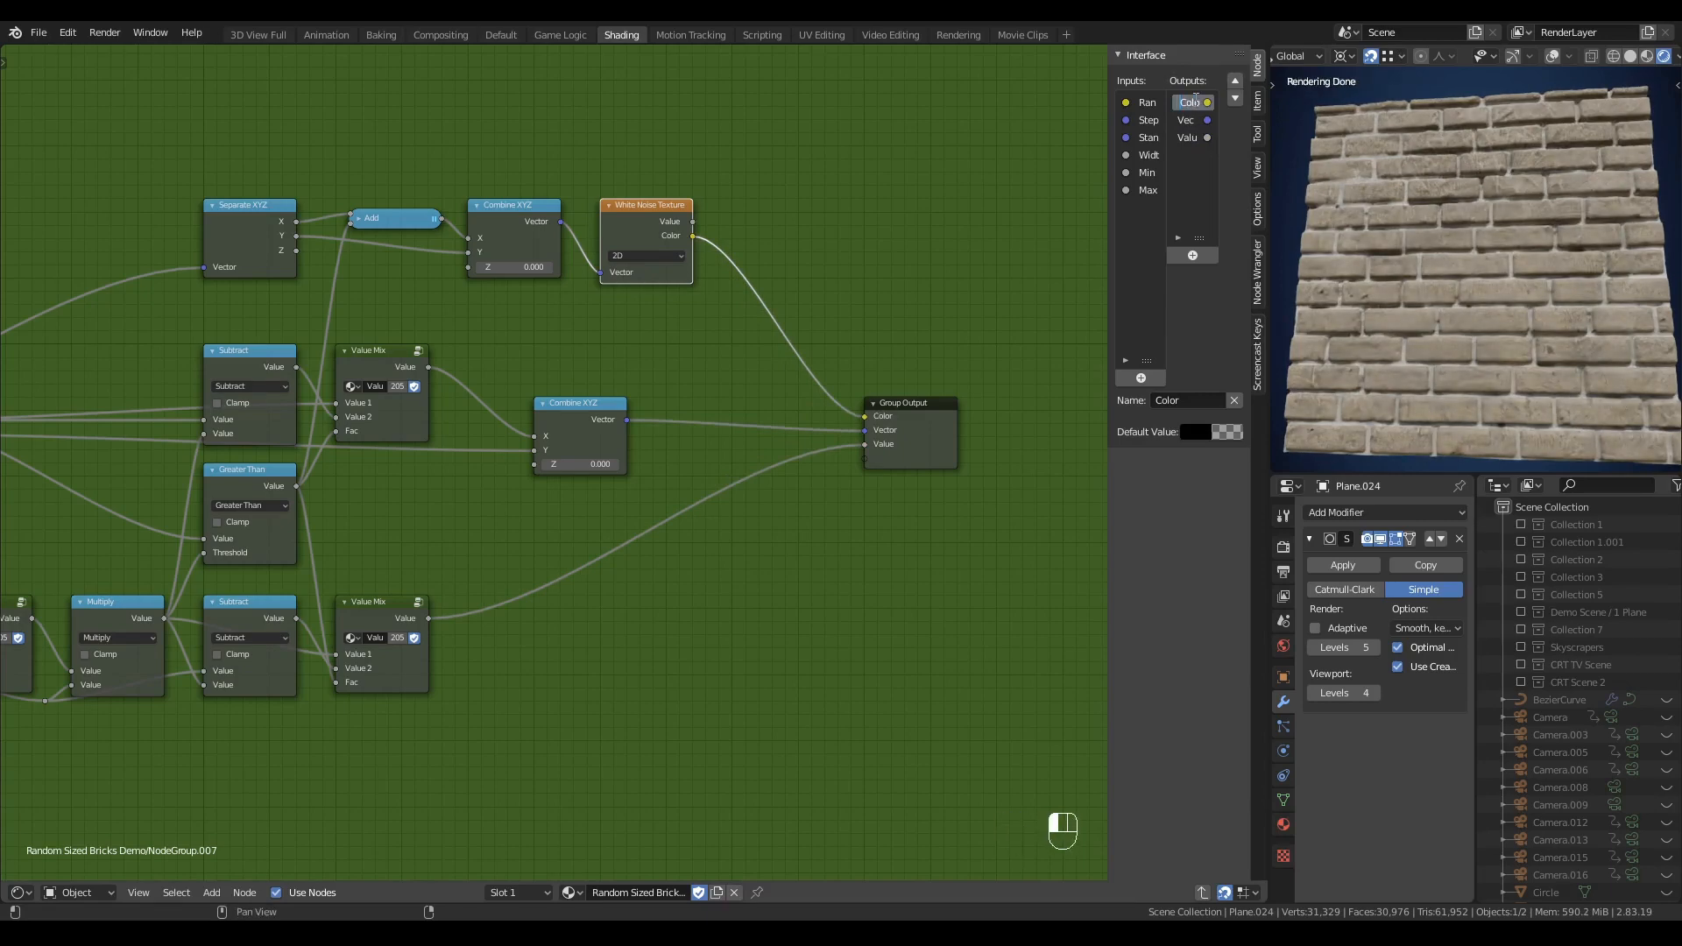
pyautogui.write('Random Color')
pyautogui.press('Return')
pyautogui.doubleClick(1189, 120)
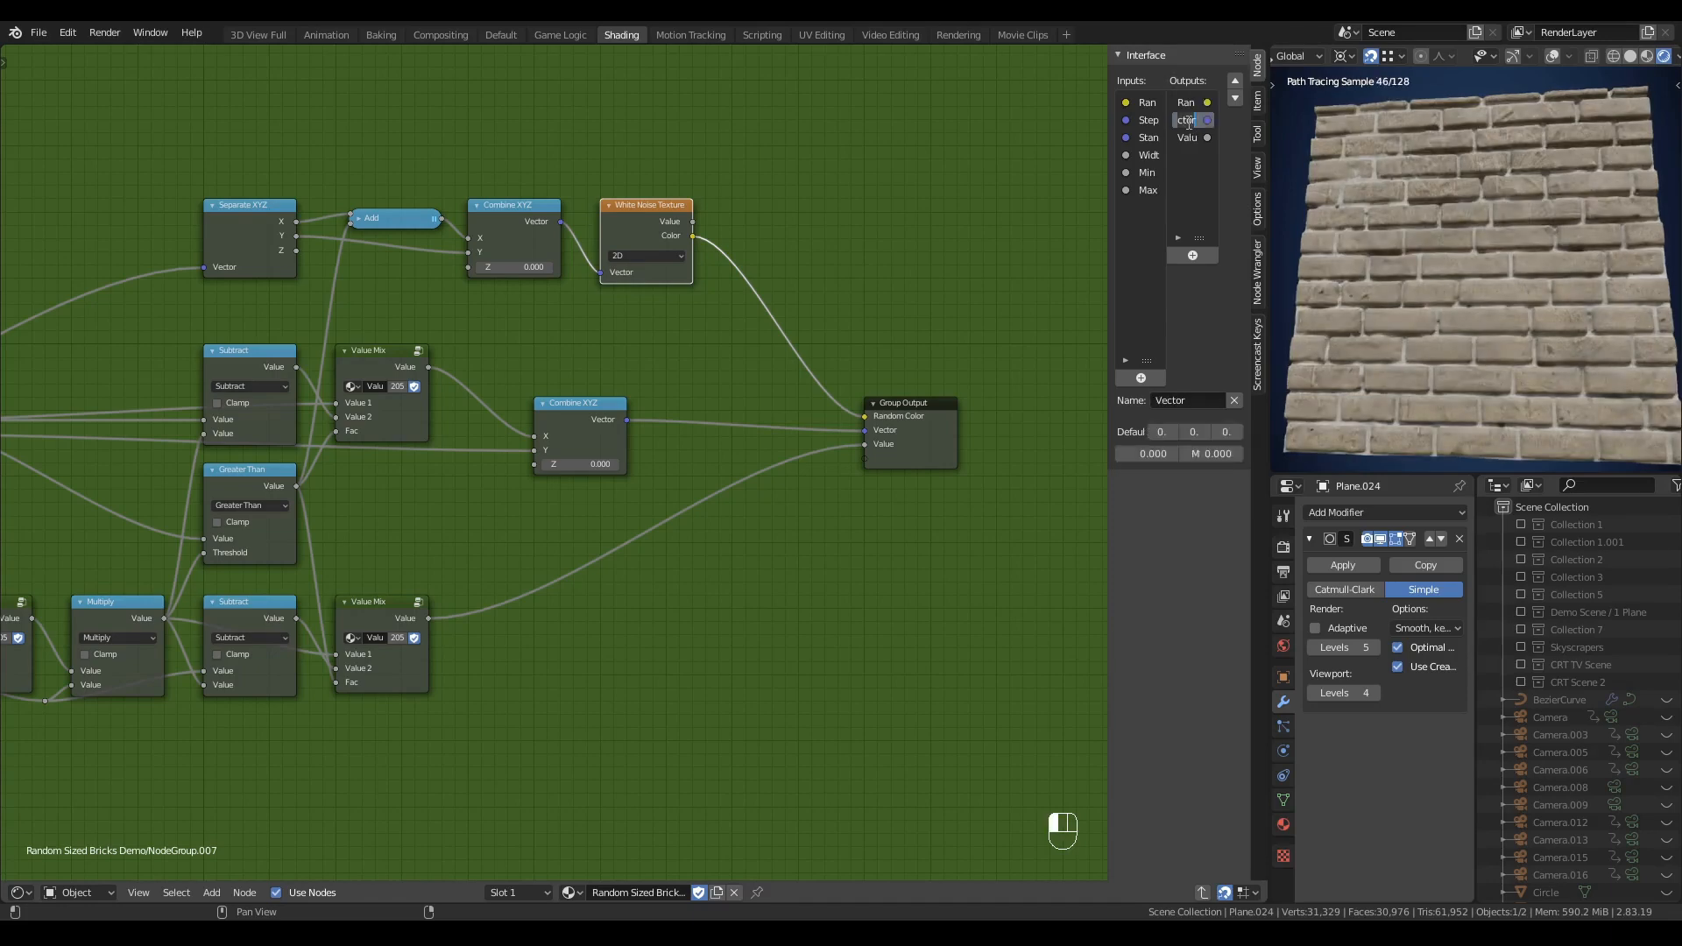
pyautogui.press('Tab')
pyautogui.write('Width')
pyautogui.press('Return')
# - Leave the group and place its node directly before the UV Brick node
pyautogui.moveTo(628, 351); pyautogui.dragTo(843, 335, button='middle')
pyautogui.scroll(-1, 843, 335)
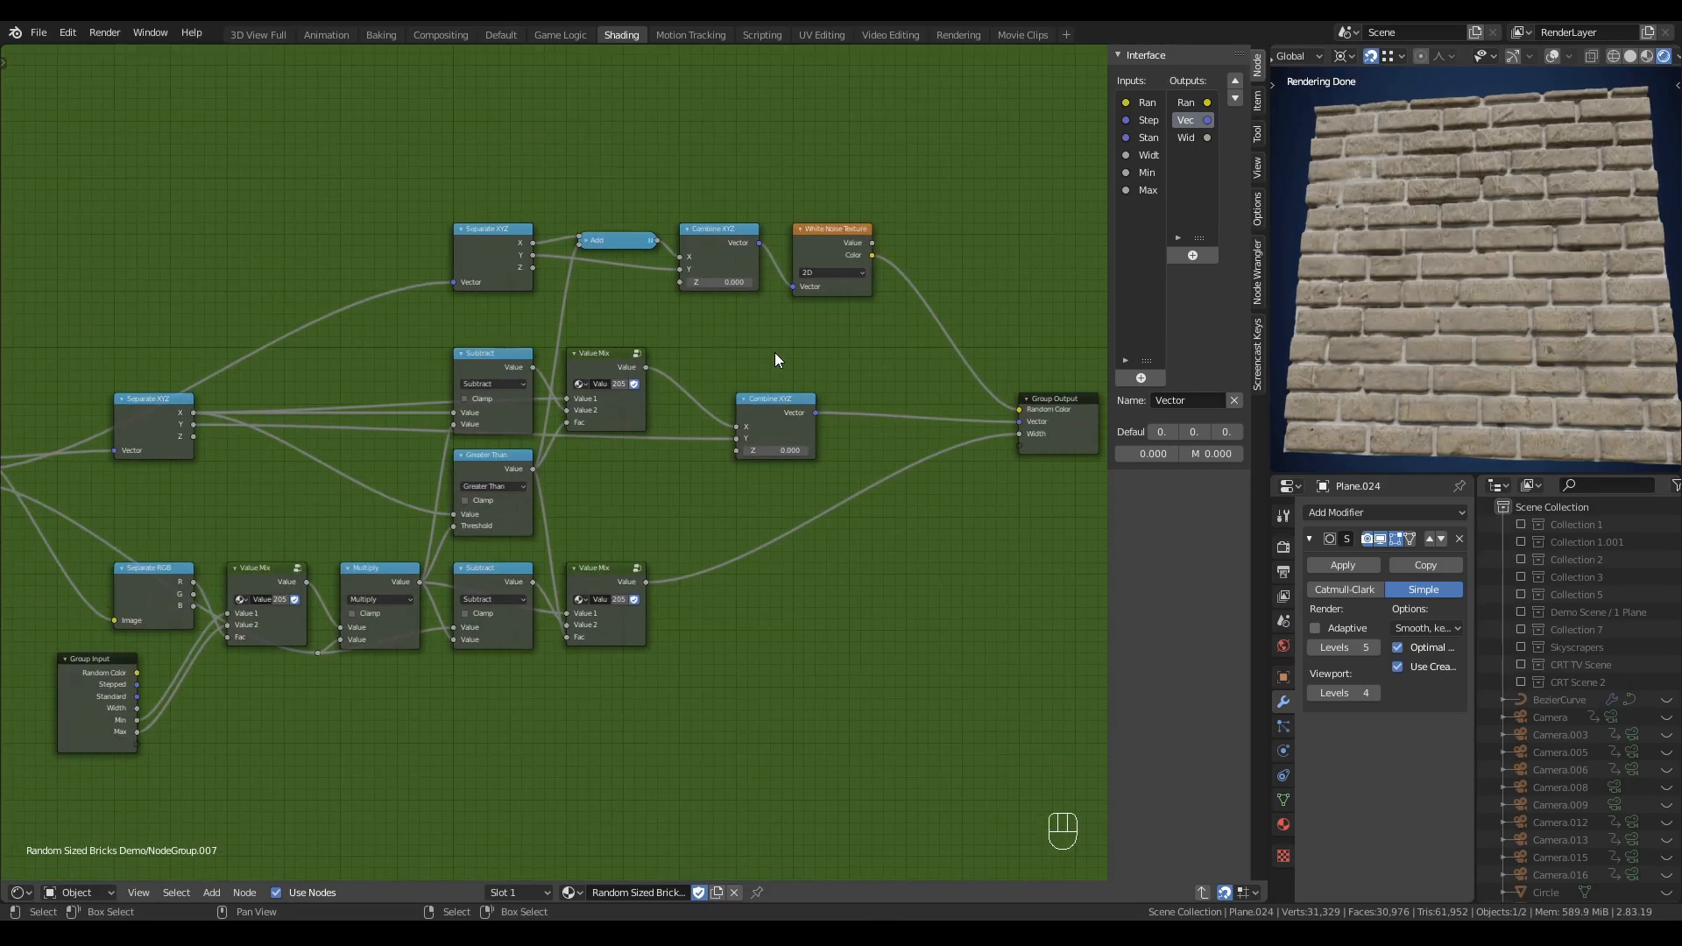
pyautogui.hotkey('ctrl', 'Tab')
pyautogui.moveTo(769, 356); pyautogui.dragTo(577, 382, button='middle')
pyautogui.scroll(-2, 576, 382)
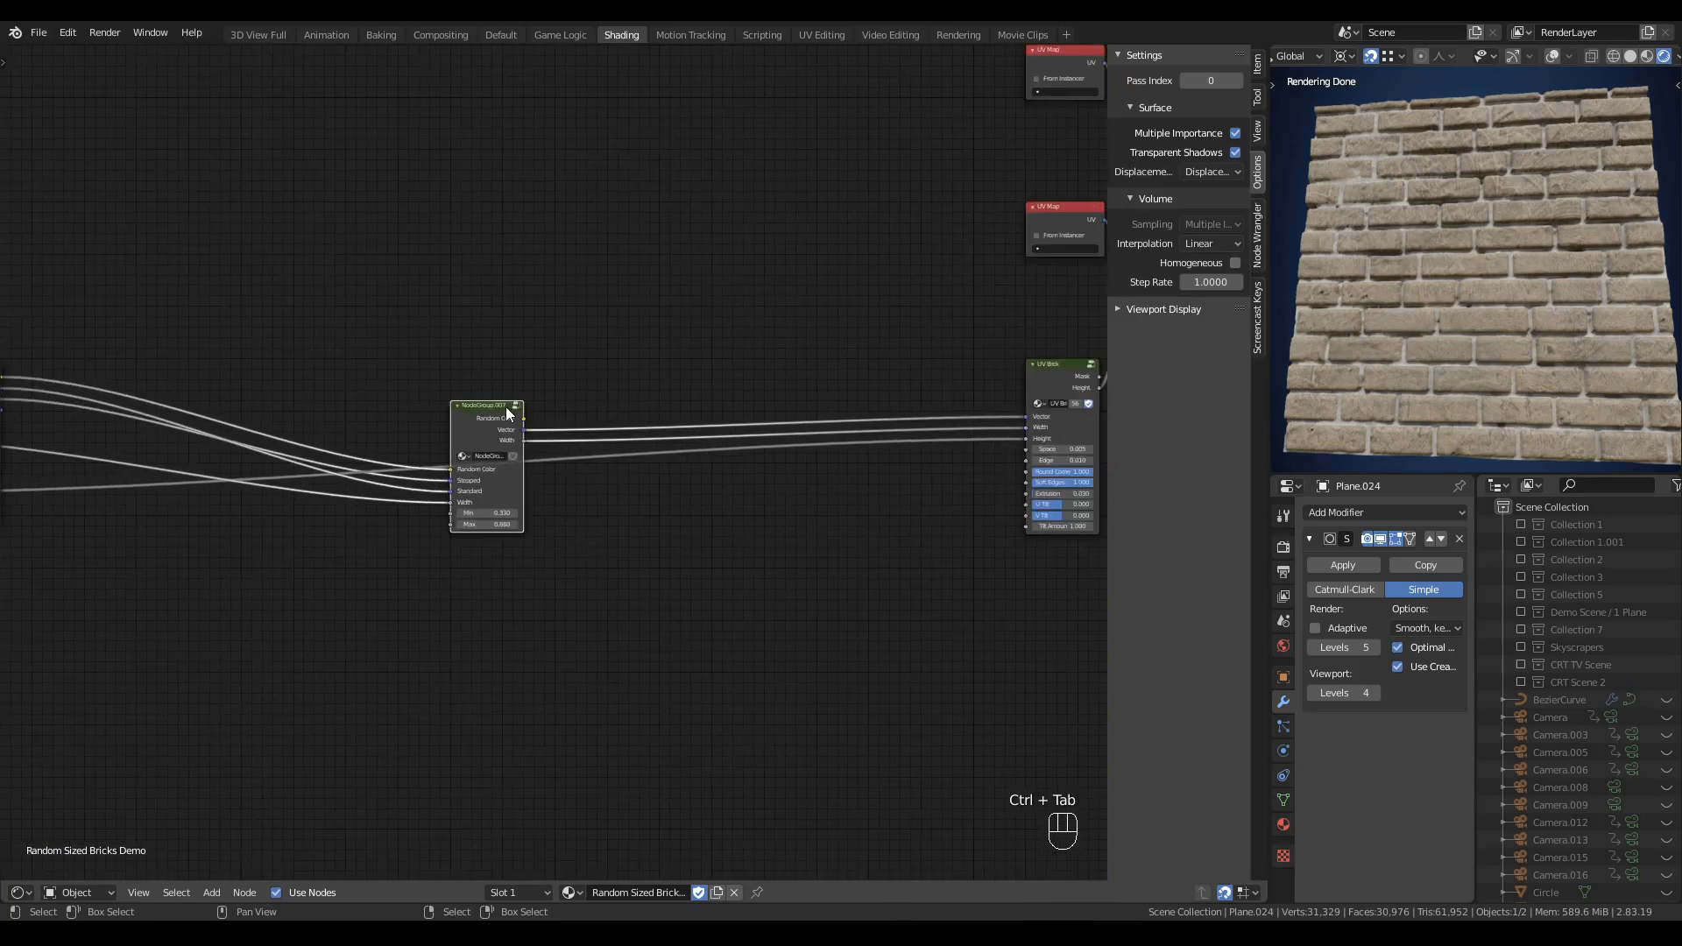
pyautogui.press('g')
pyautogui.click(975, 369)
# - Move the UV Grid node with its UV Map and two Value nodes next to NodeGroup.007
pyautogui.scroll(-4, 561, 377)
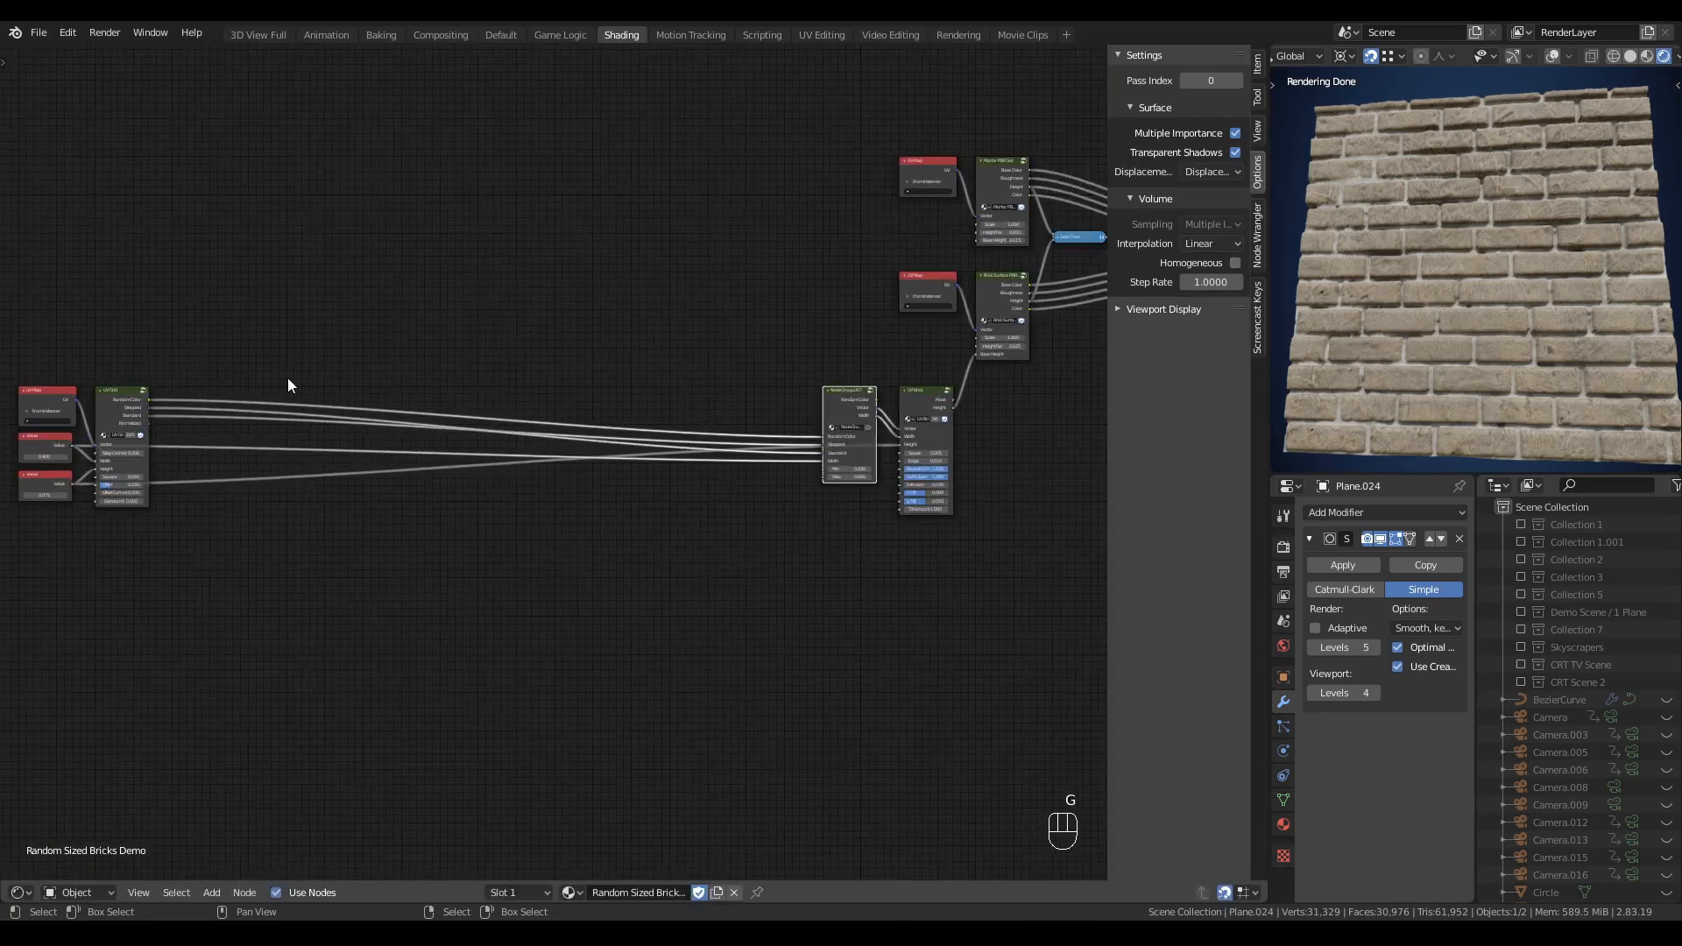
pyautogui.moveTo(248, 351); pyautogui.dragTo(2, 590)
pyautogui.press('g')
pyautogui.middleClick(114, 570)
pyautogui.click(722, 543)
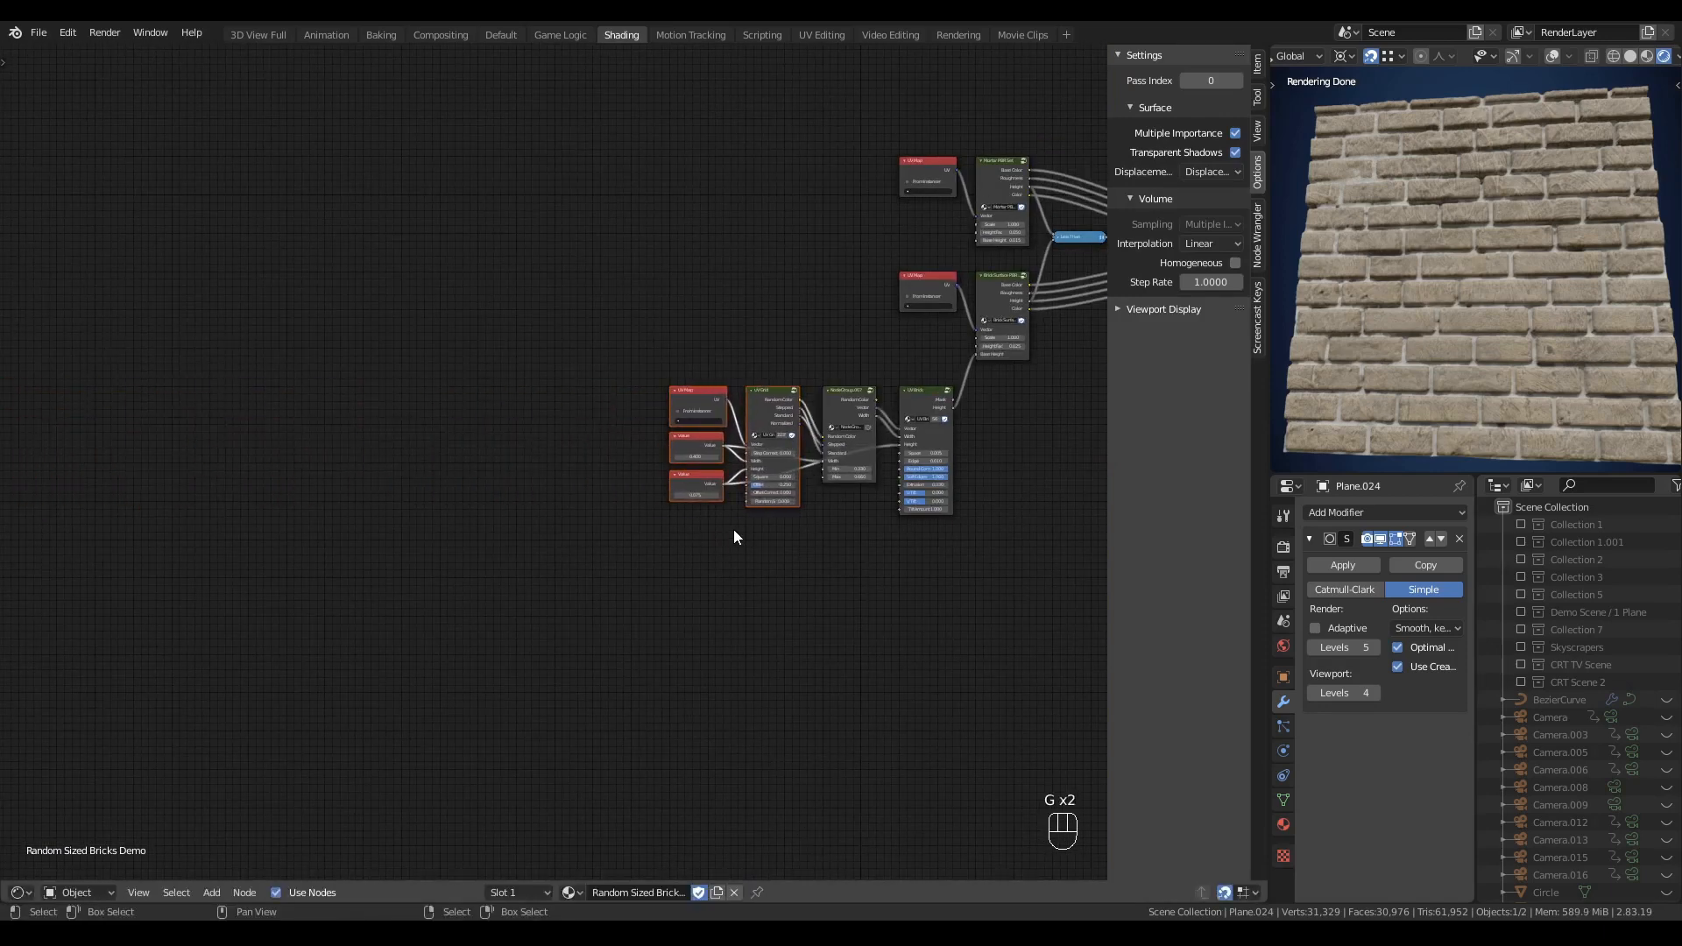
# - Shift the UV Grid, its UV Map and both Value nodes 100 units away from NodeGroup.007 and 100 units down
pyautogui.moveTo(733, 530); pyautogui.dragTo(538, 561, button='middle')
pyautogui.scroll(4, 538, 561)
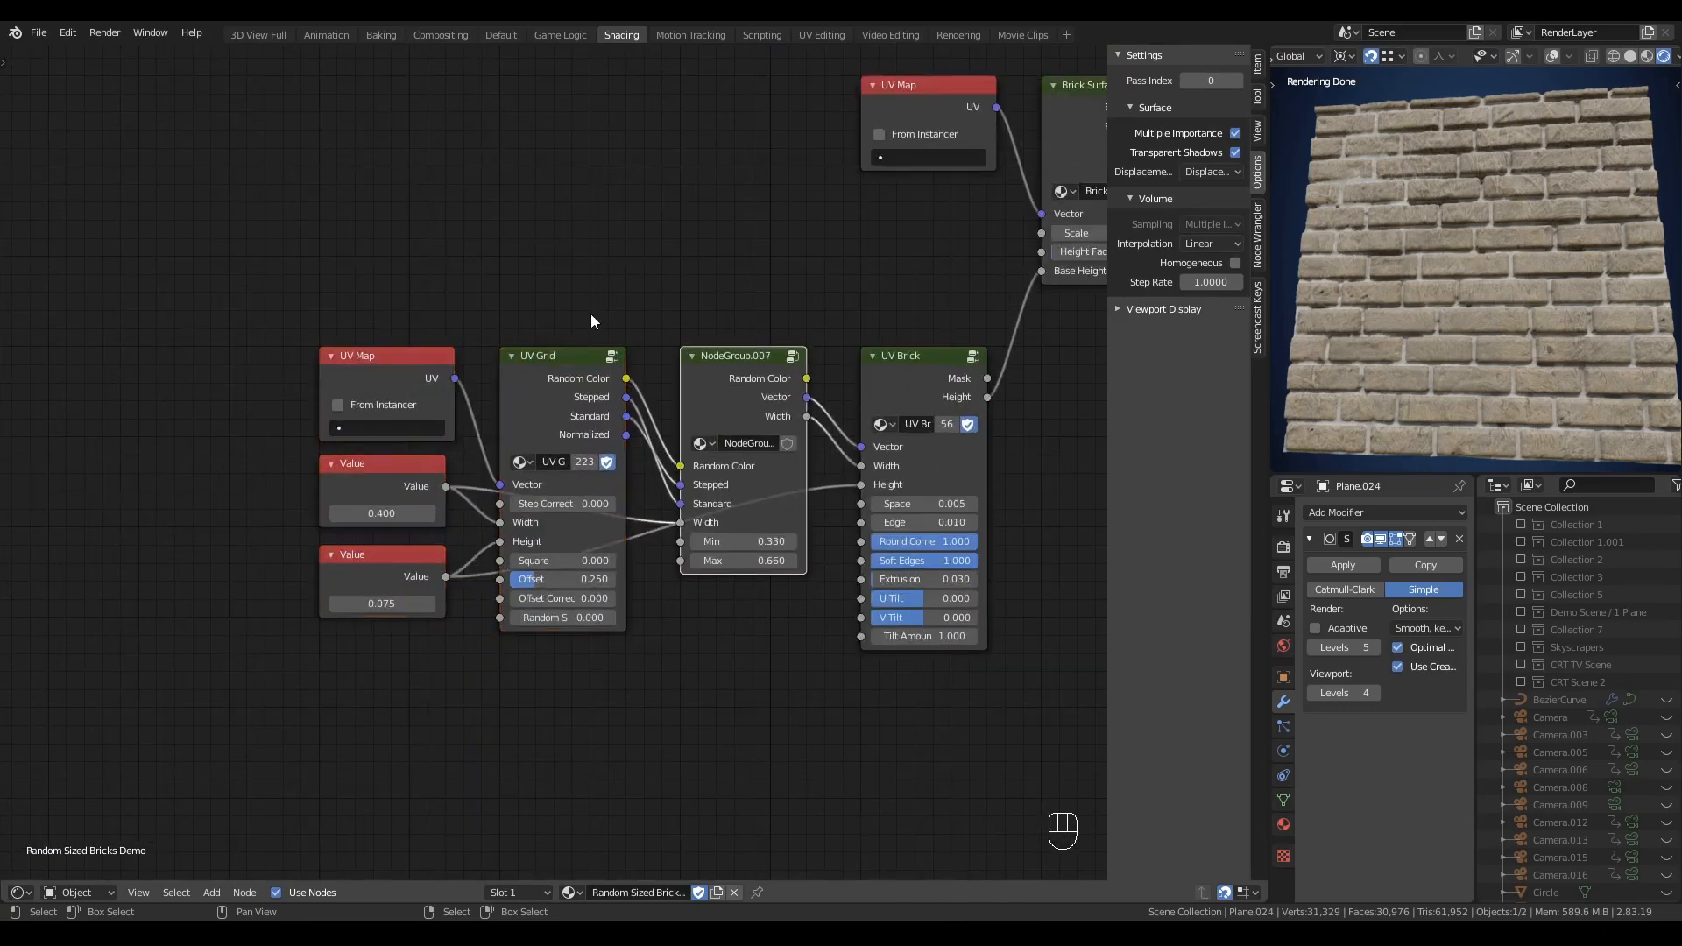
pyautogui.click(609, 418)
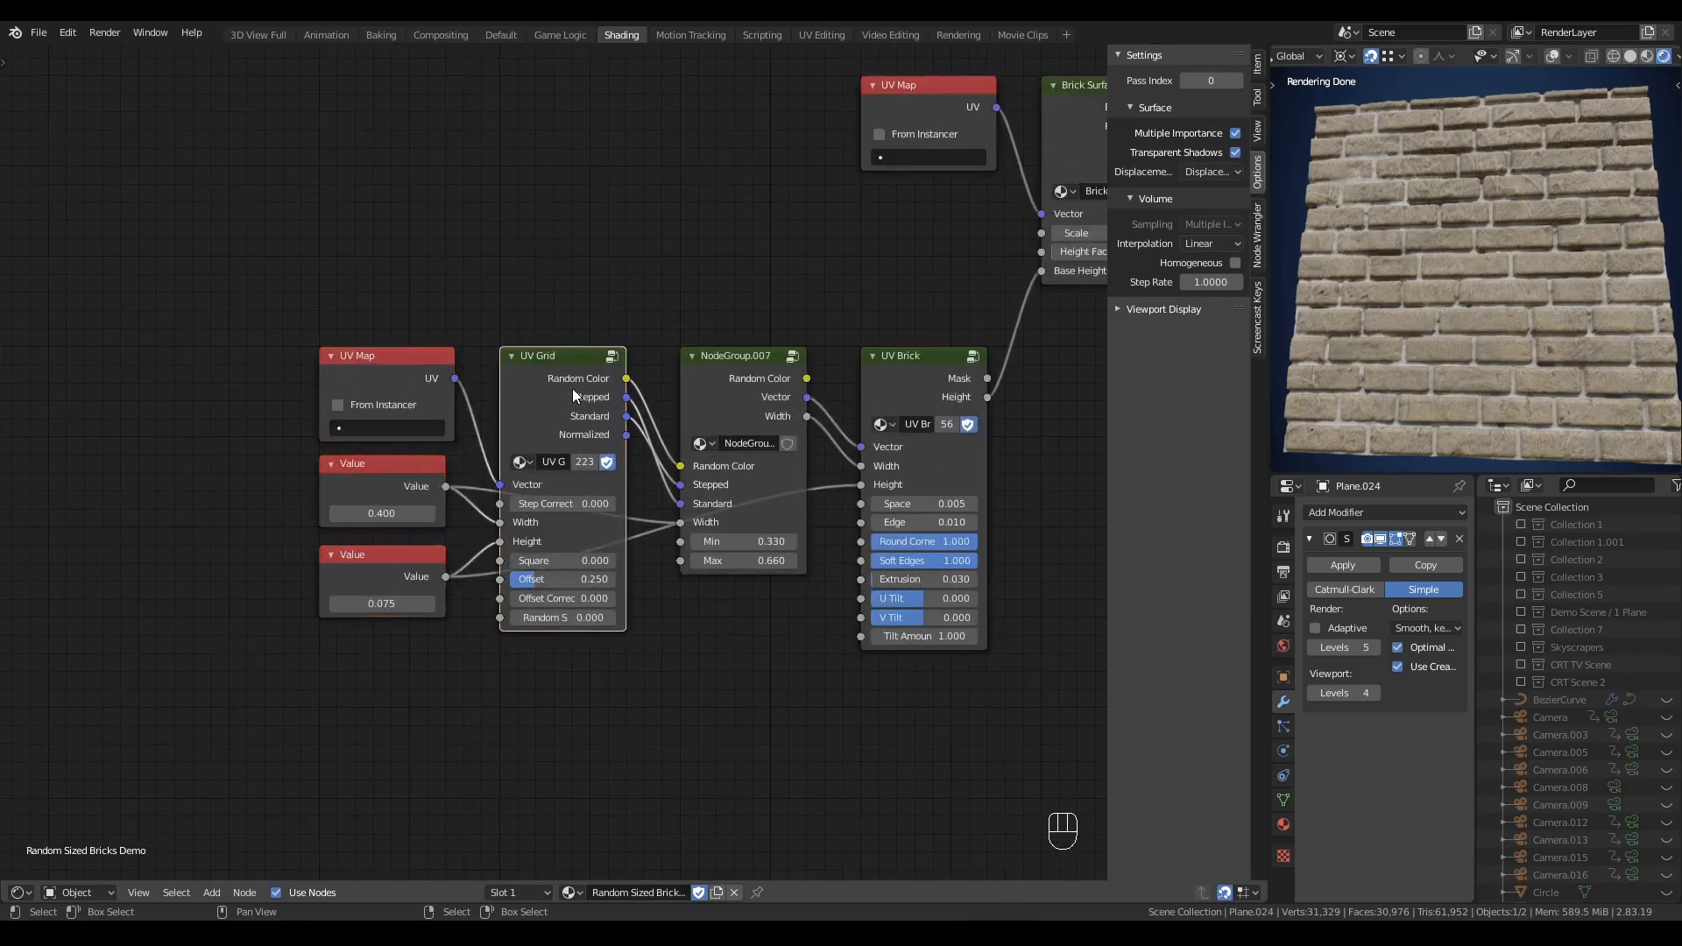
pyautogui.moveTo(544, 255); pyautogui.dragTo(322, 569)
pyautogui.press('g')
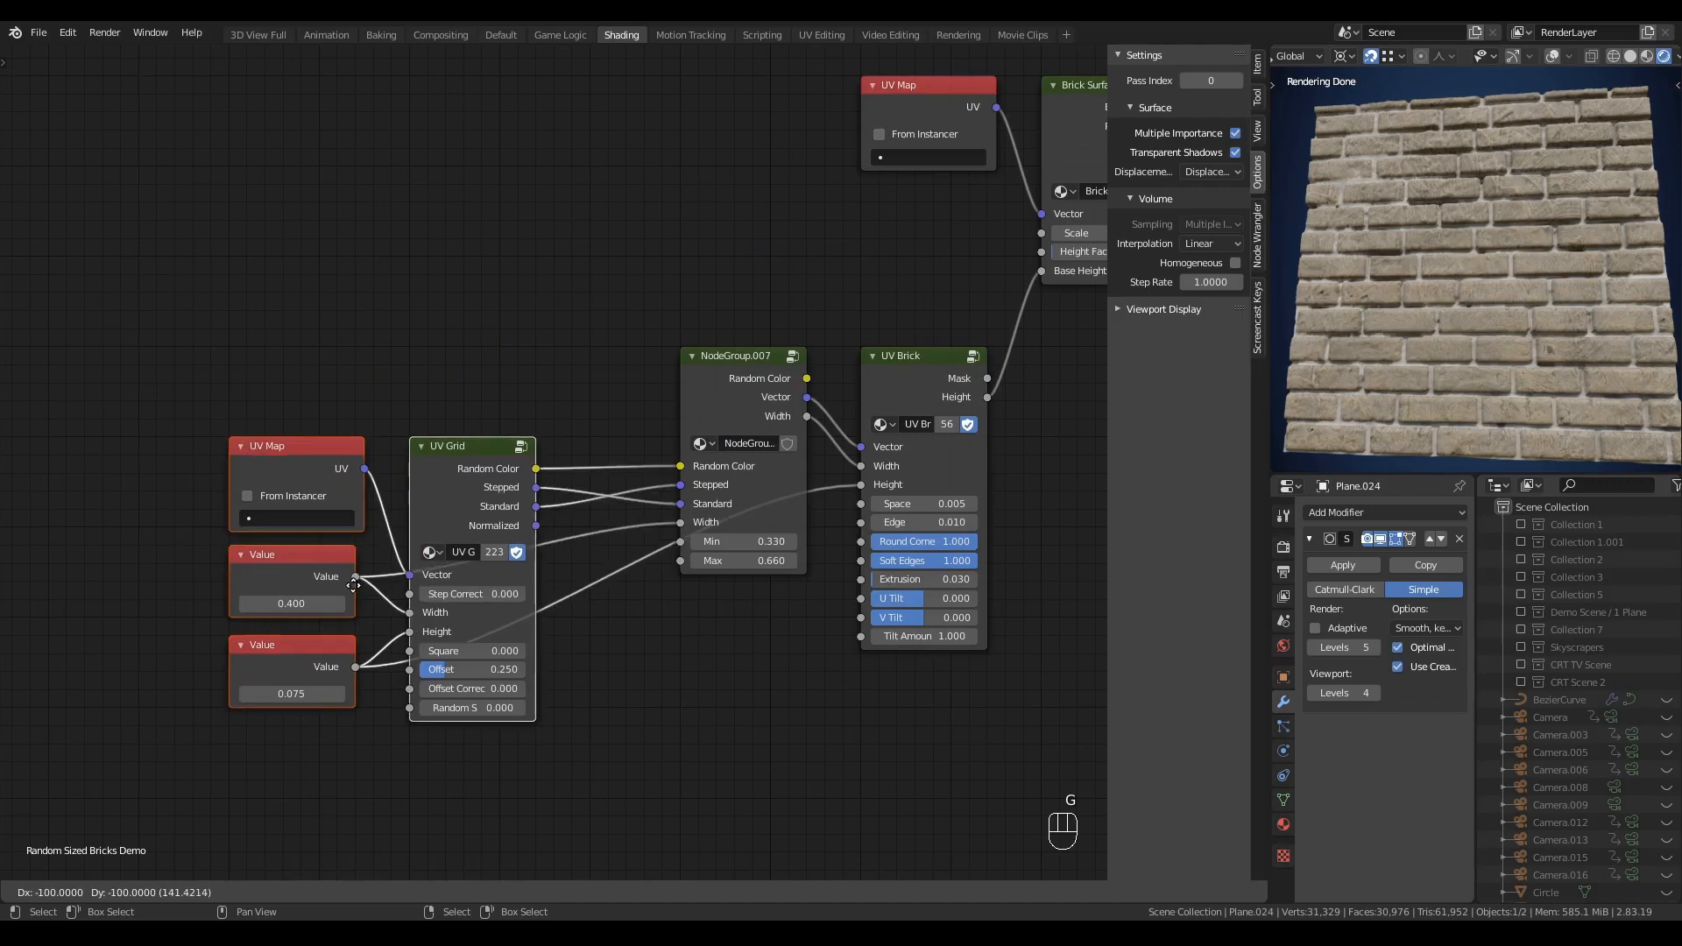
pyautogui.click(363, 585)
# - Swap the names of NodeGroup.007's Stepped and Standard inputs, then reorder them so Stepped comes before Standard
pyautogui.click(706, 461)
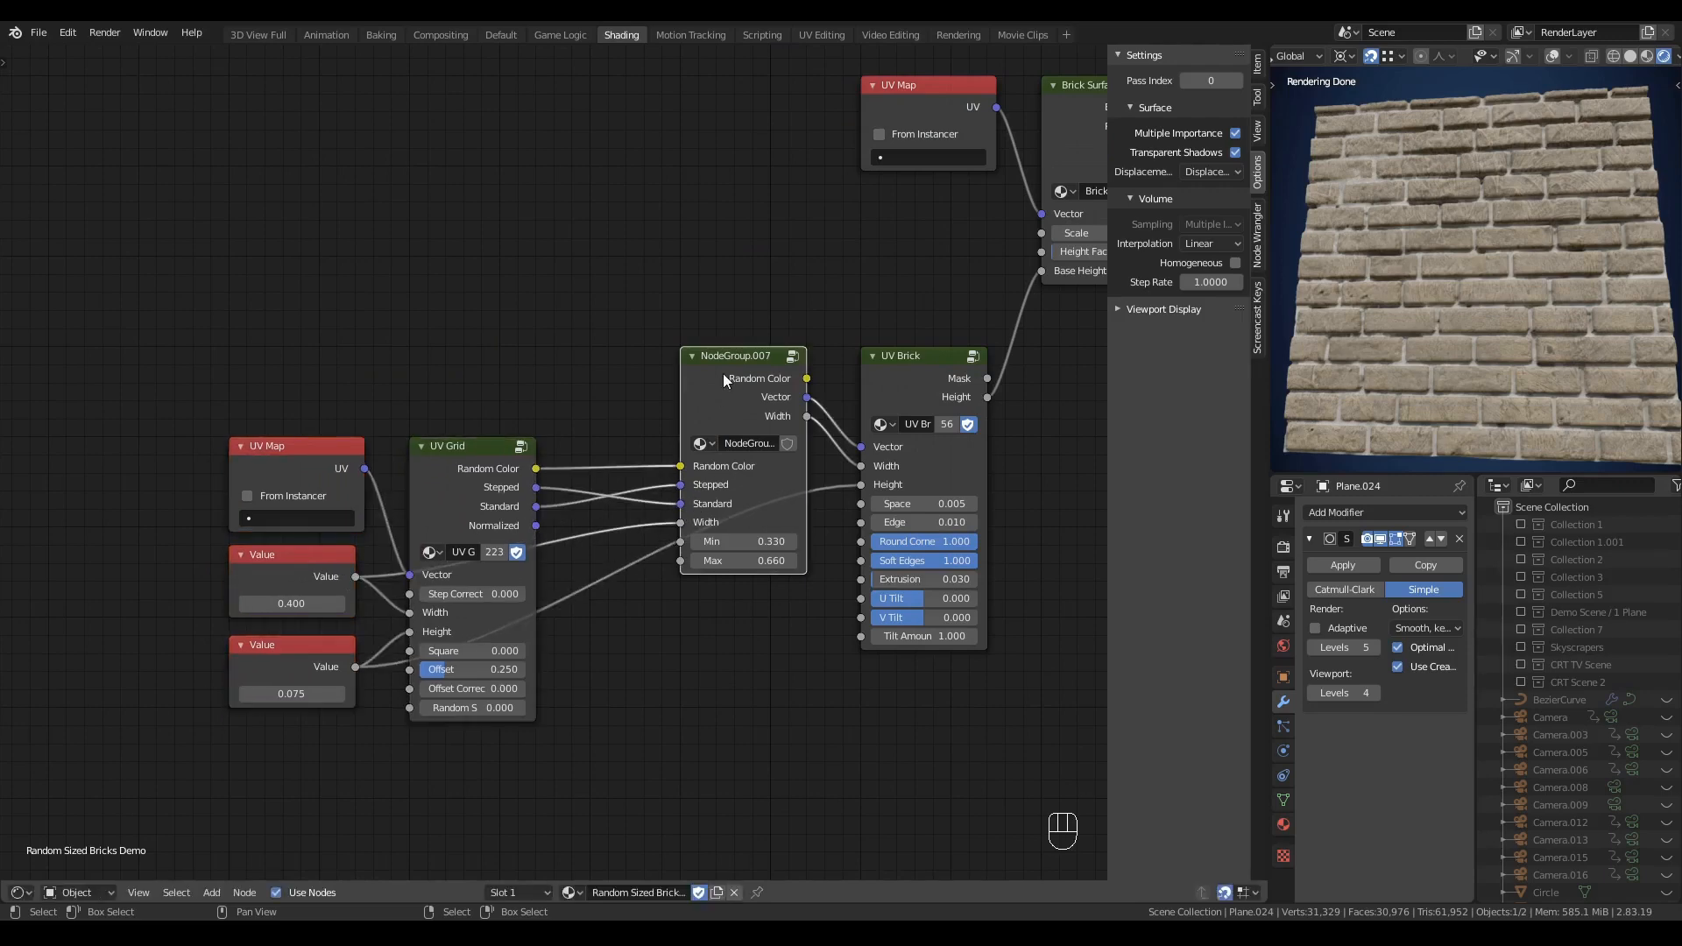
pyautogui.press('Tab')
pyautogui.moveTo(205, 512); pyautogui.dragTo(557, 510, button='middle')
pyautogui.scroll(2, 552, 490)
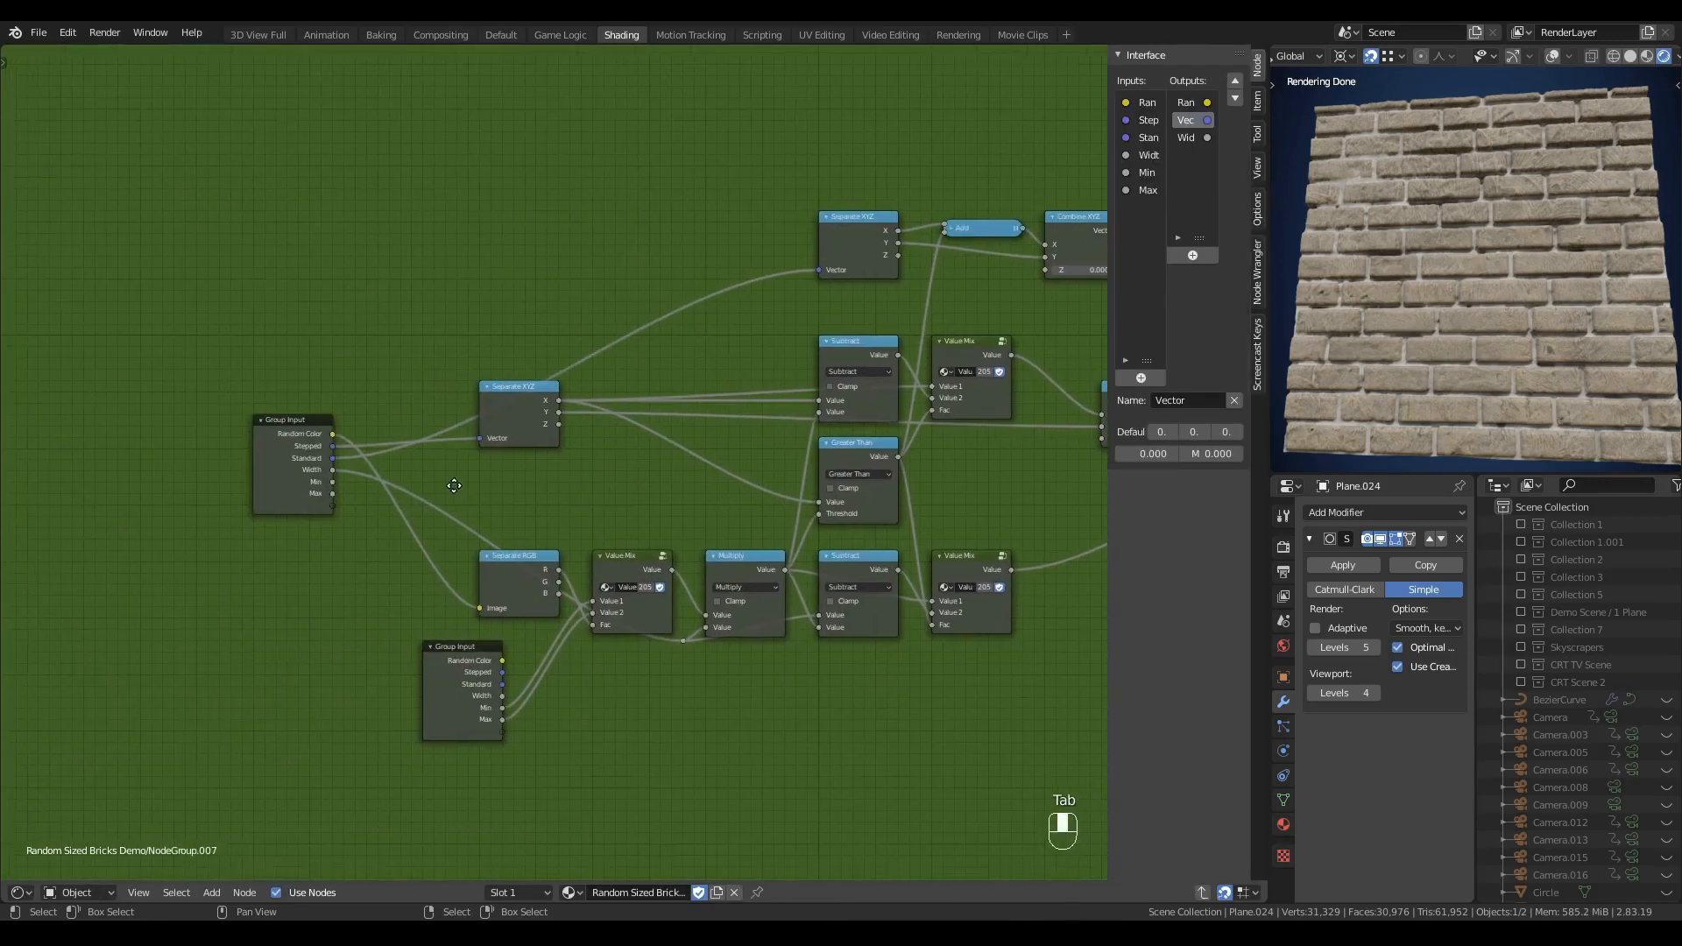
pyautogui.click(1148, 120)
pyautogui.doubleClick(1150, 123)
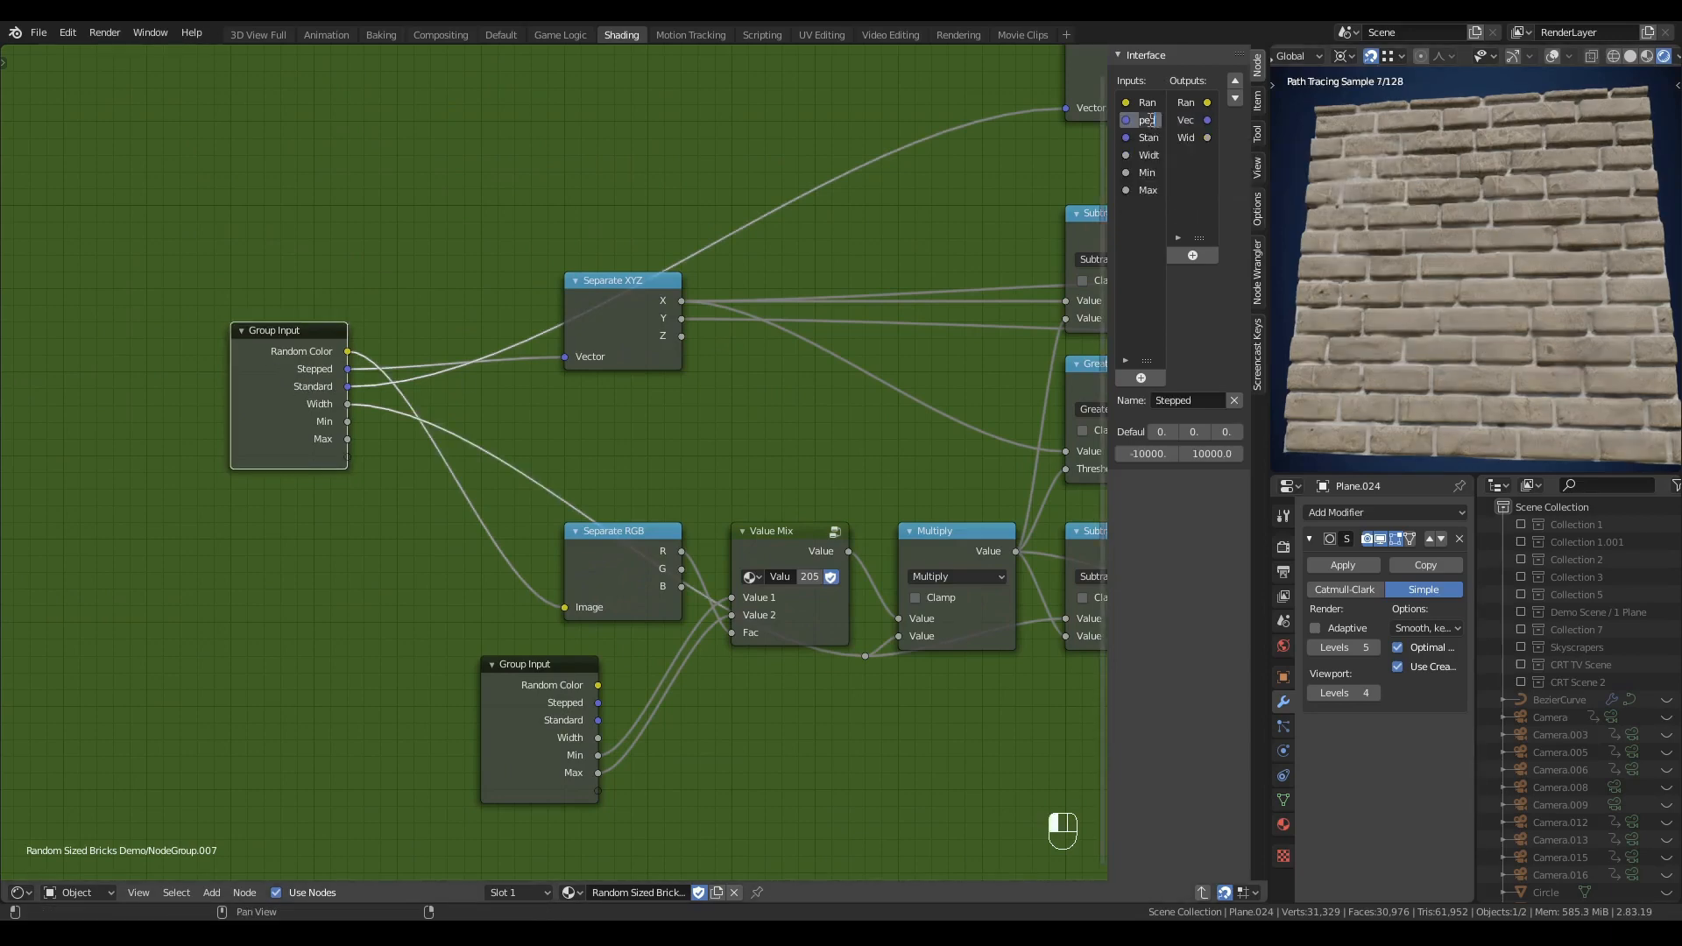
pyautogui.write('Standard')
pyautogui.press('Return')
pyautogui.write('Stepped')
pyautogui.press('Return')
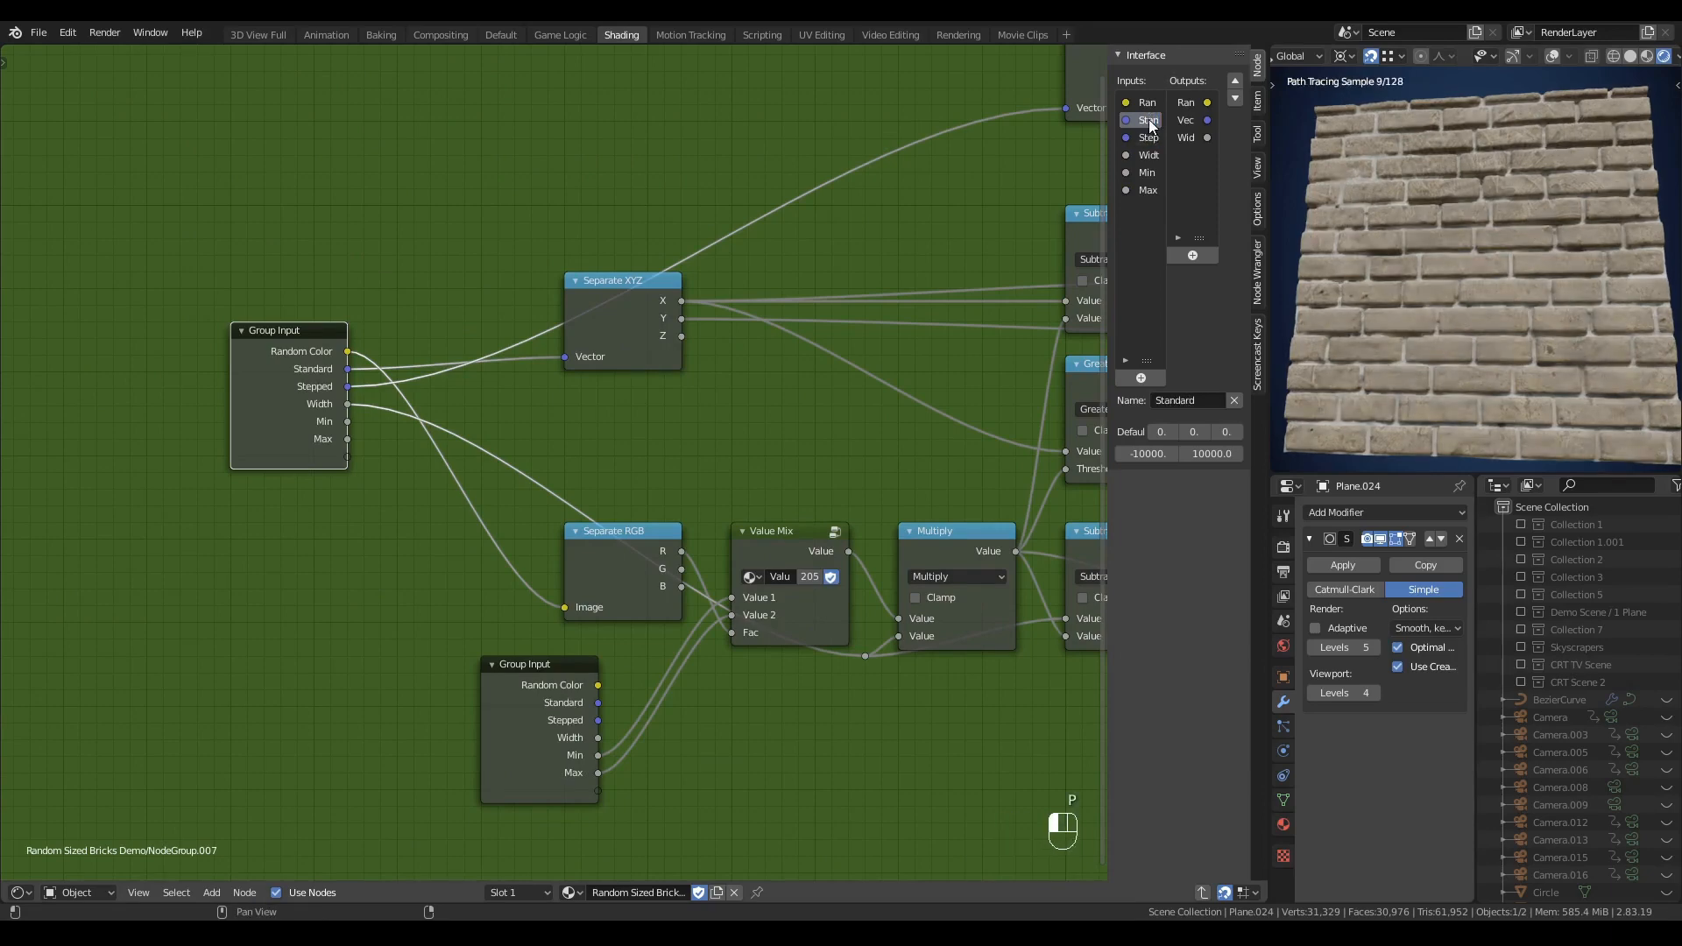
pyautogui.click(1236, 97)
pyautogui.hotkey('ctrl', 'Tab')
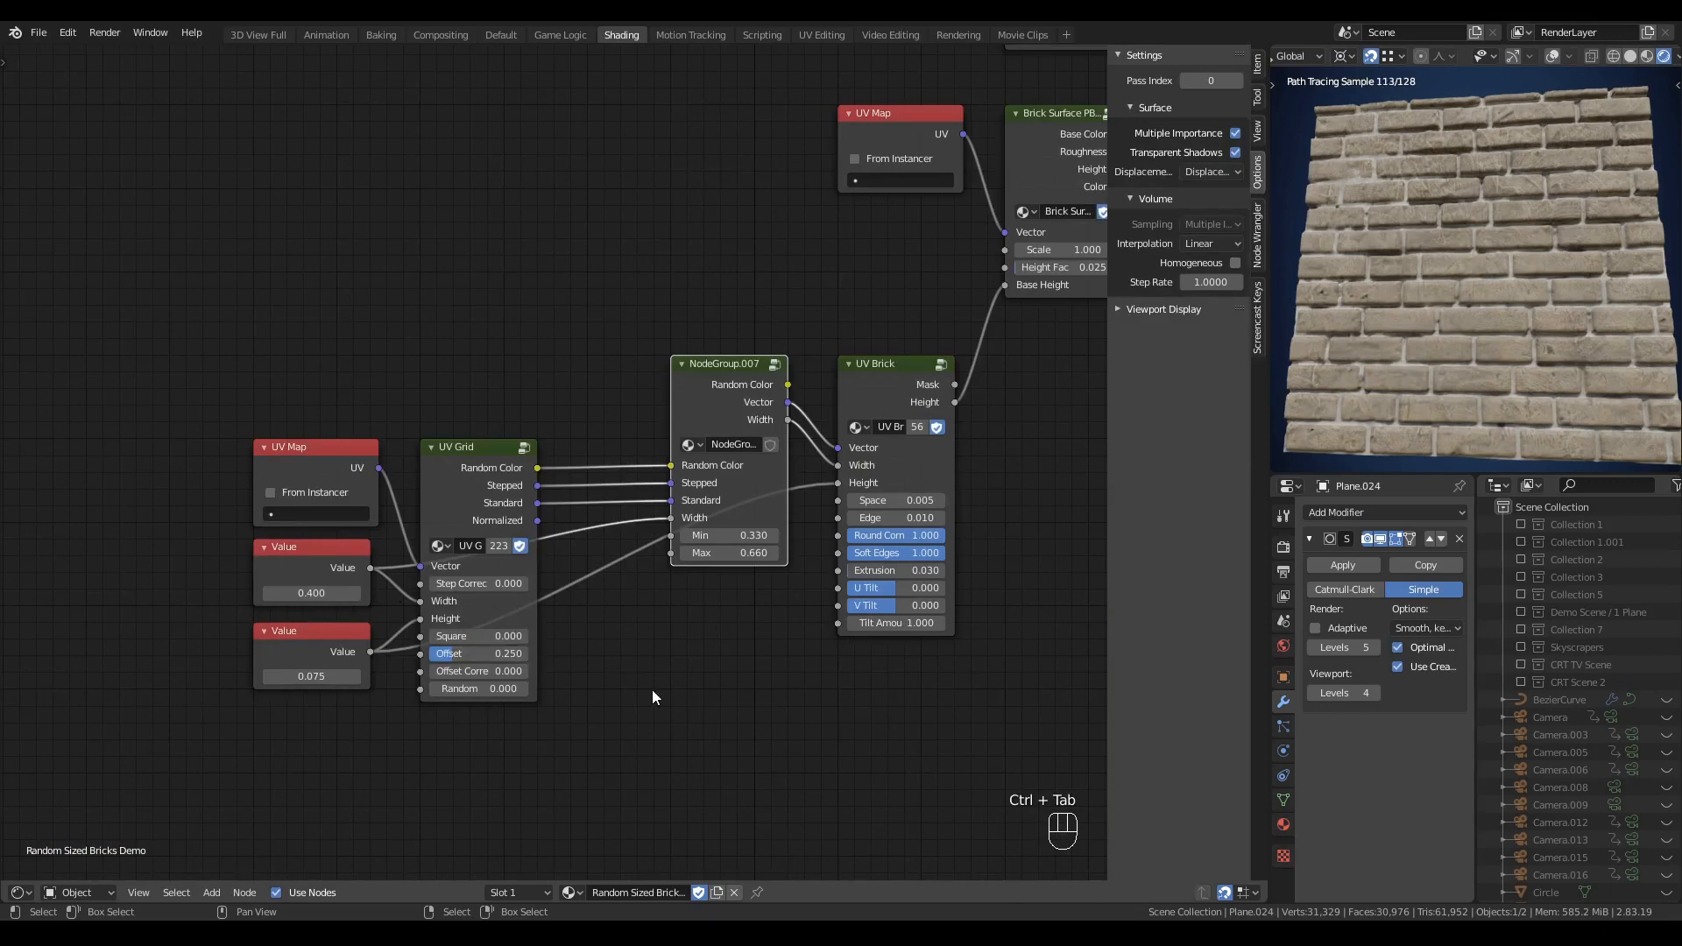
# - Move the UV Grid, its UV Map and both Value nodes horizontally closer to NodeGroup.007
pyautogui.scroll(-2, 719, 692)
pyautogui.moveTo(718, 692); pyautogui.dragTo(623, 699, button='middle')
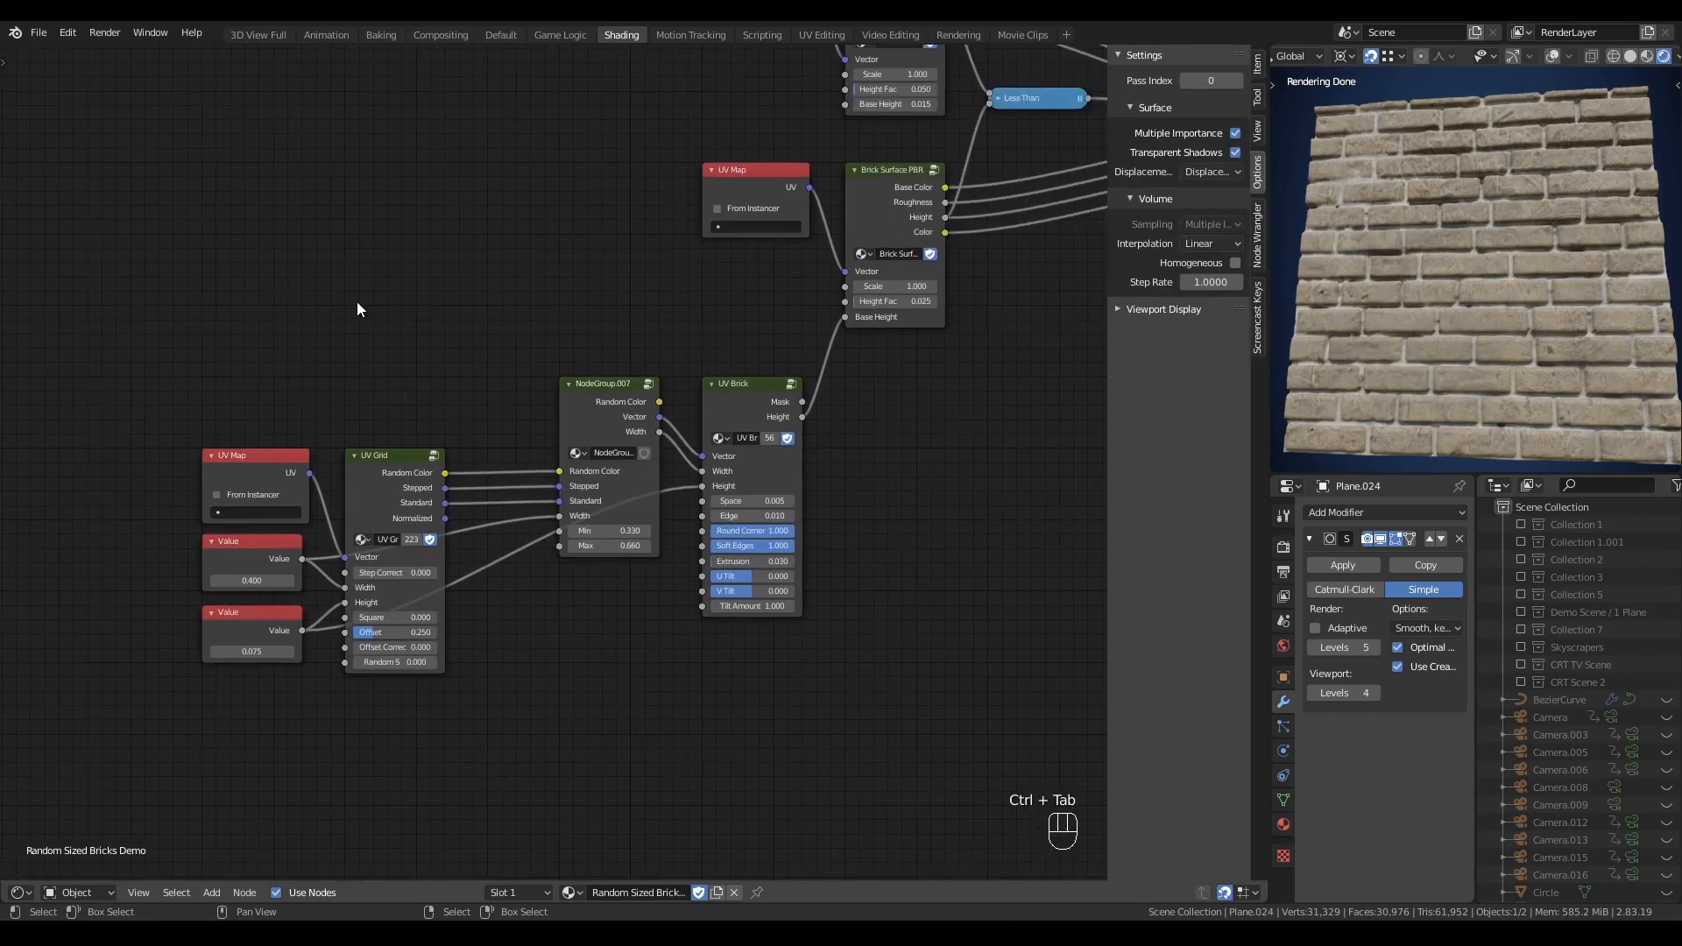
pyautogui.moveTo(411, 353); pyautogui.dragTo(245, 762)
pyautogui.press('g')
pyautogui.press('x')
pyautogui.click(388, 670)
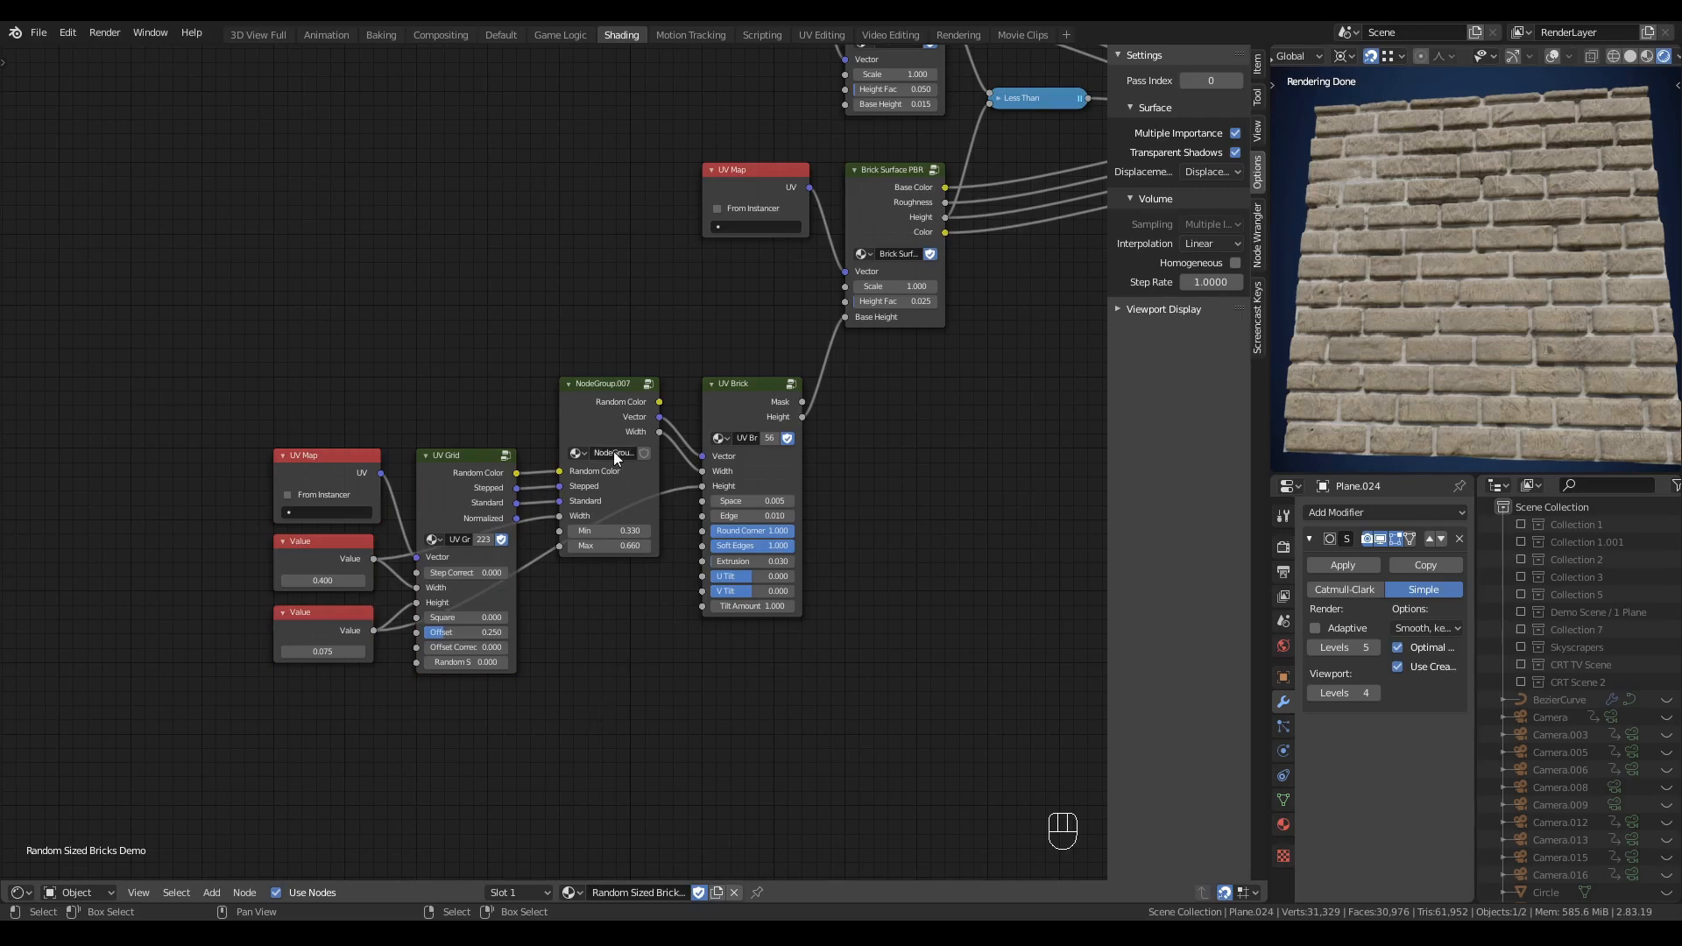
# - Rename NodeGroup.007 with a title beginning "Random Brick Wi" and enable its fake user
pyautogui.write('Random')
pyautogui.press('Return')
pyautogui.click(643, 453)
# - Raise the UV Grid, its UV Map and both Value nodes level with the Random Brick group node
pyautogui.moveTo(229, 397); pyautogui.dragTo(468, 550)
pyautogui.moveTo(456, 469); pyautogui.dragTo(456, 399)
pyautogui.moveTo(313, 621); pyautogui.dragTo(314, 540)
pyautogui.click(536, 666)
# - Move Brick Surface PBR's UV Map away to make room and insert a Vector Math Add node on its link
pyautogui.scroll(-3, 771, 552)
pyautogui.moveTo(782, 544); pyautogui.dragTo(861, 590, button='middle')
pyautogui.moveTo(798, 629); pyautogui.dragTo(791, 633, button='middle')
pyautogui.click(486, 329)
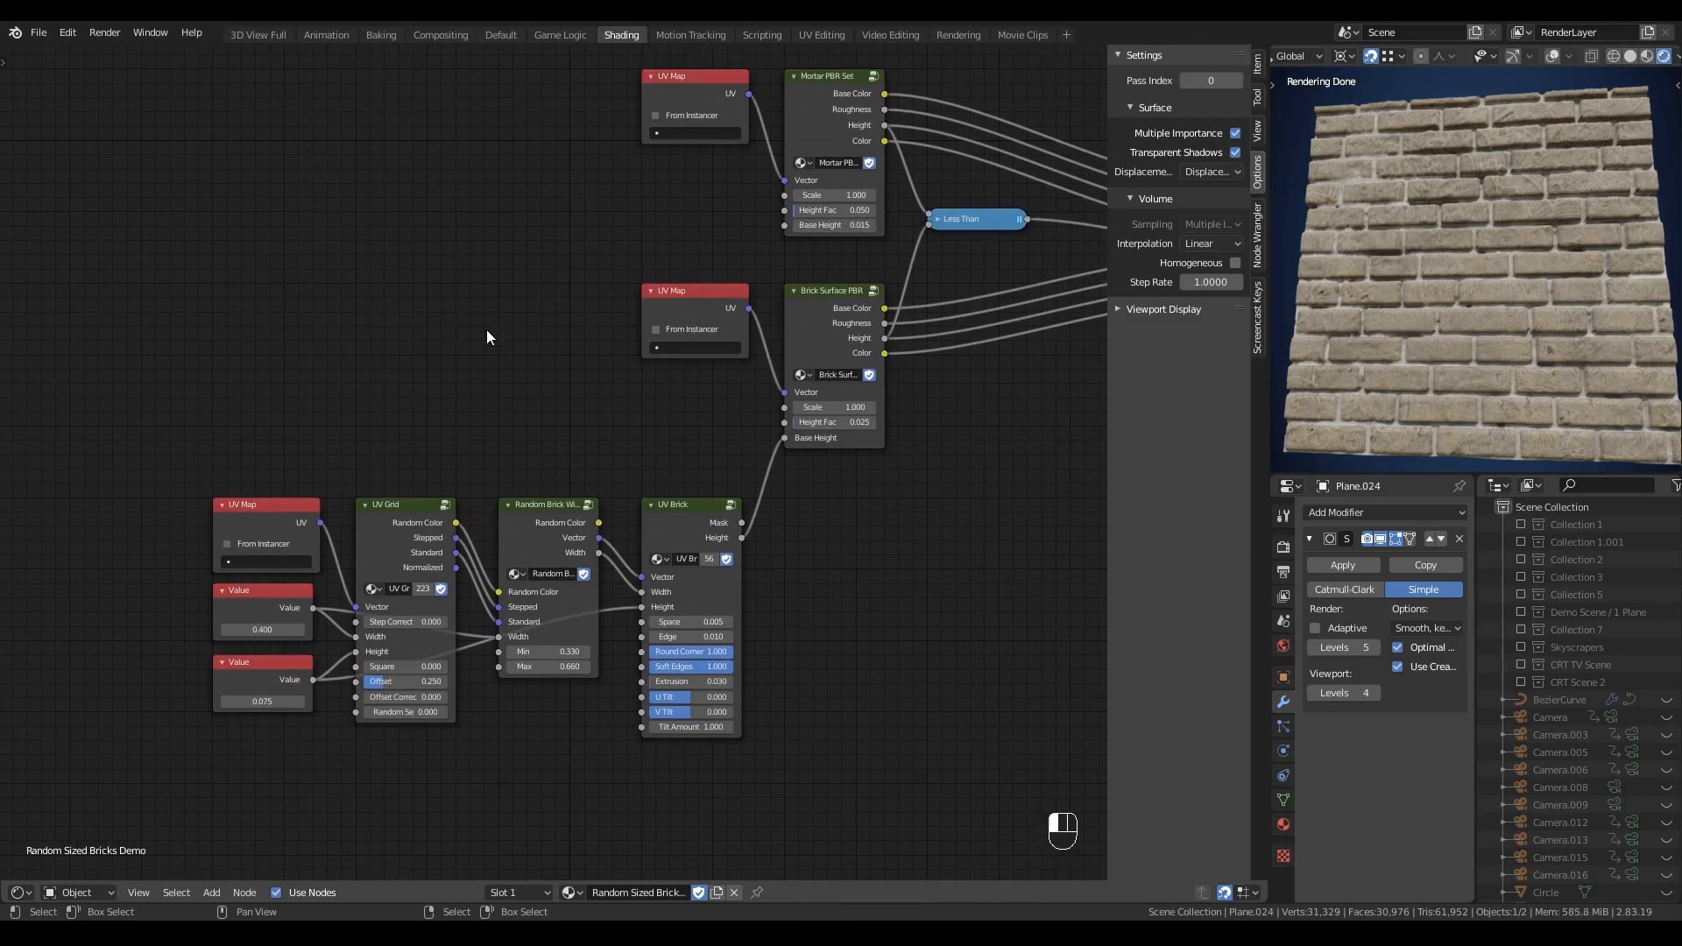
pyautogui.moveTo(669, 301); pyautogui.dragTo(528, 302)
pyautogui.click(543, 416)
pyautogui.moveTo(543, 416); pyautogui.dragTo(480, 403, button='middle')
pyautogui.hotkey('shift', 'a')
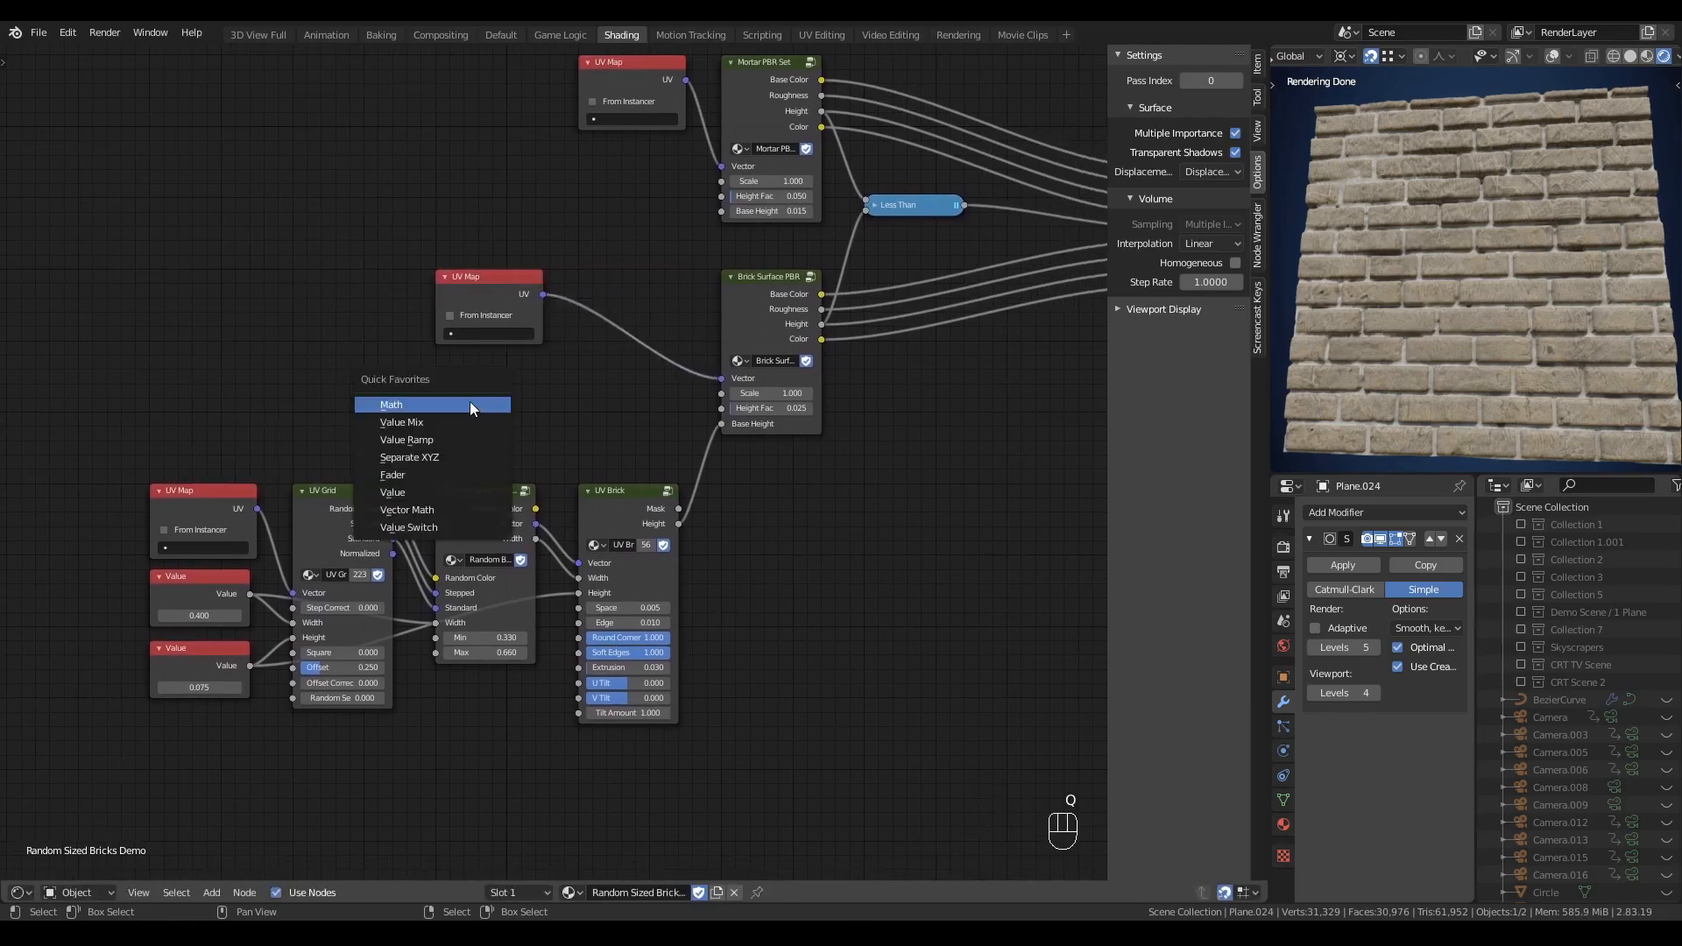
pyautogui.click(456, 502)
pyautogui.click(588, 269)
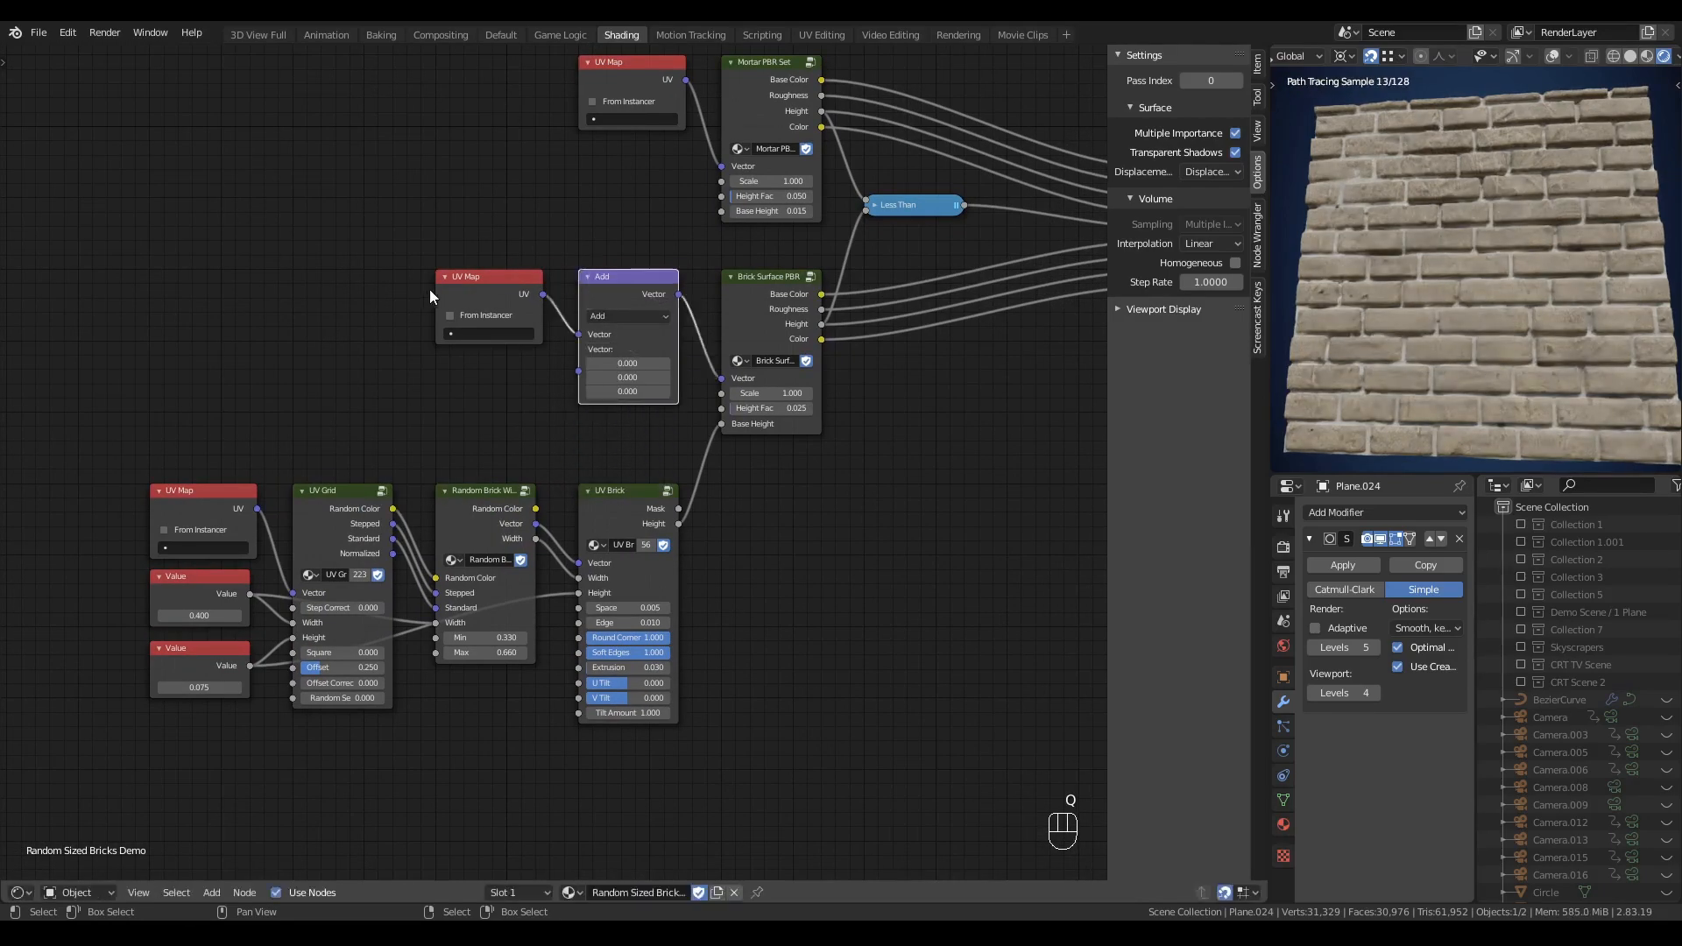
# - Connect the Random Brick group's Random Color output to the second Vector input of the new Add node
pyautogui.click(771, 282)
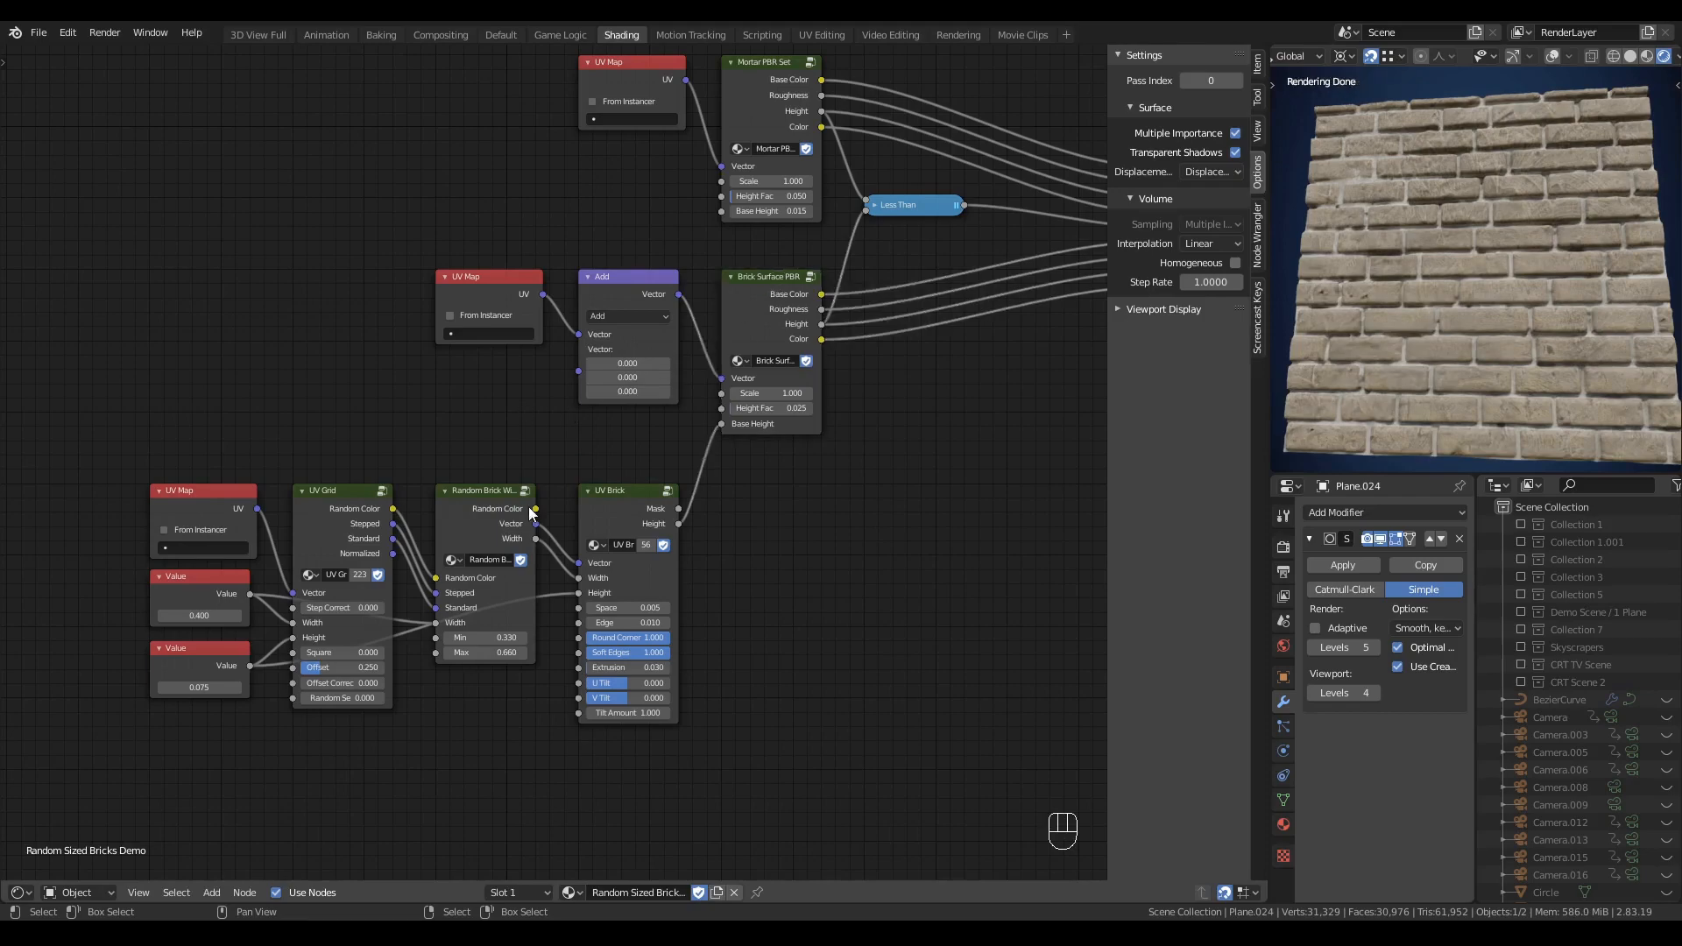
pyautogui.moveTo(536, 508); pyautogui.dragTo(578, 370)
pyautogui.hotkey('alt', 'q')
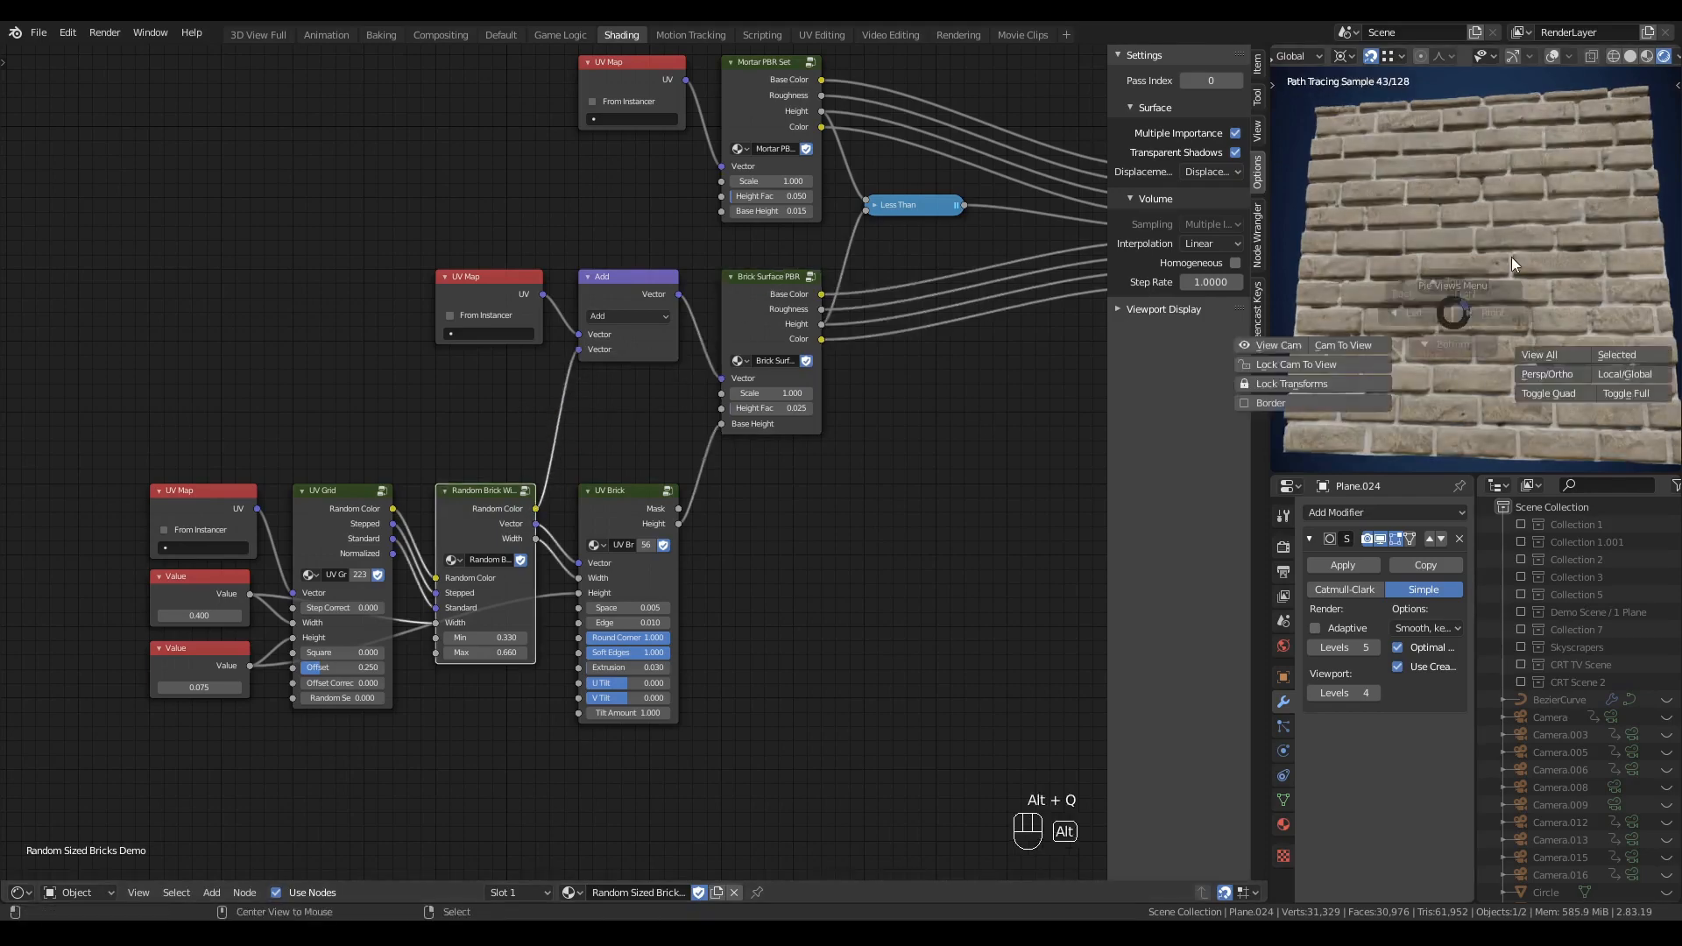
# - Hide the node editor's sidebar to give the brick material's node tree more room
pyautogui.scroll(-4, 1457, 371)
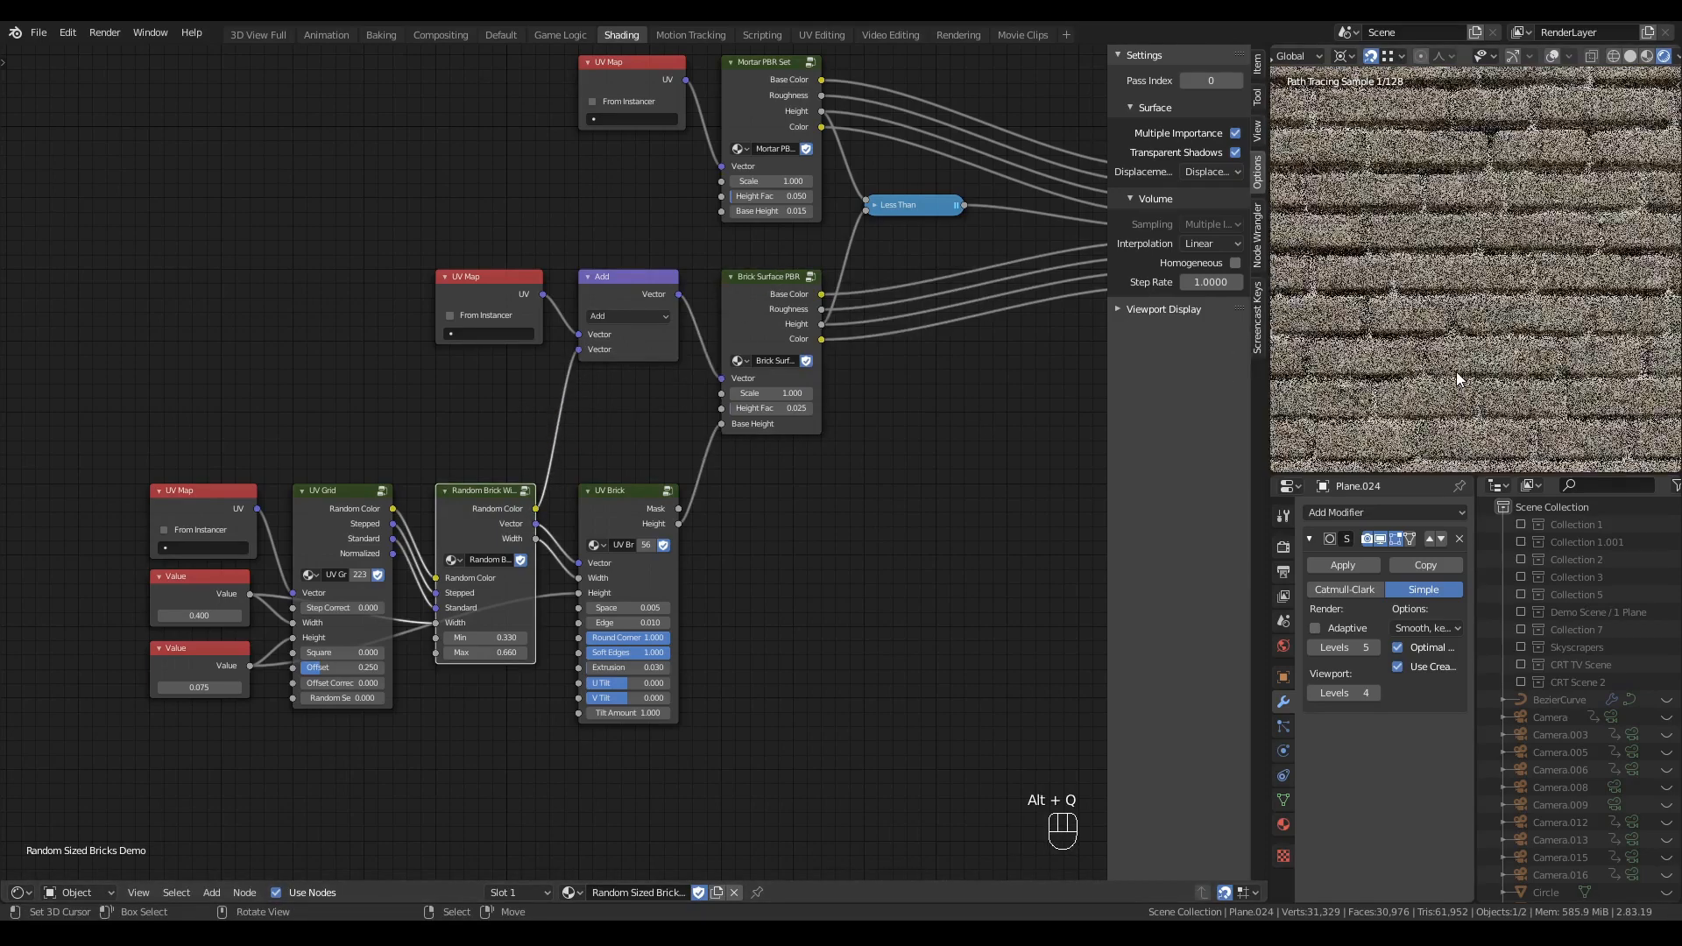
pyautogui.moveTo(1457, 372)
pyautogui.mouseDown(button='middle')
pyautogui.moveTo(1458, 324)
pyautogui.moveTo(1456, 356)
pyautogui.moveTo(1439, 345)
pyautogui.mouseUp(button='middle')
pyautogui.scroll(-3, 1458, 324)
pyautogui.scroll(-2, 877, 473)
pyautogui.moveTo(877, 474); pyautogui.dragTo(541, 560, button='middle')
pyautogui.press('n')
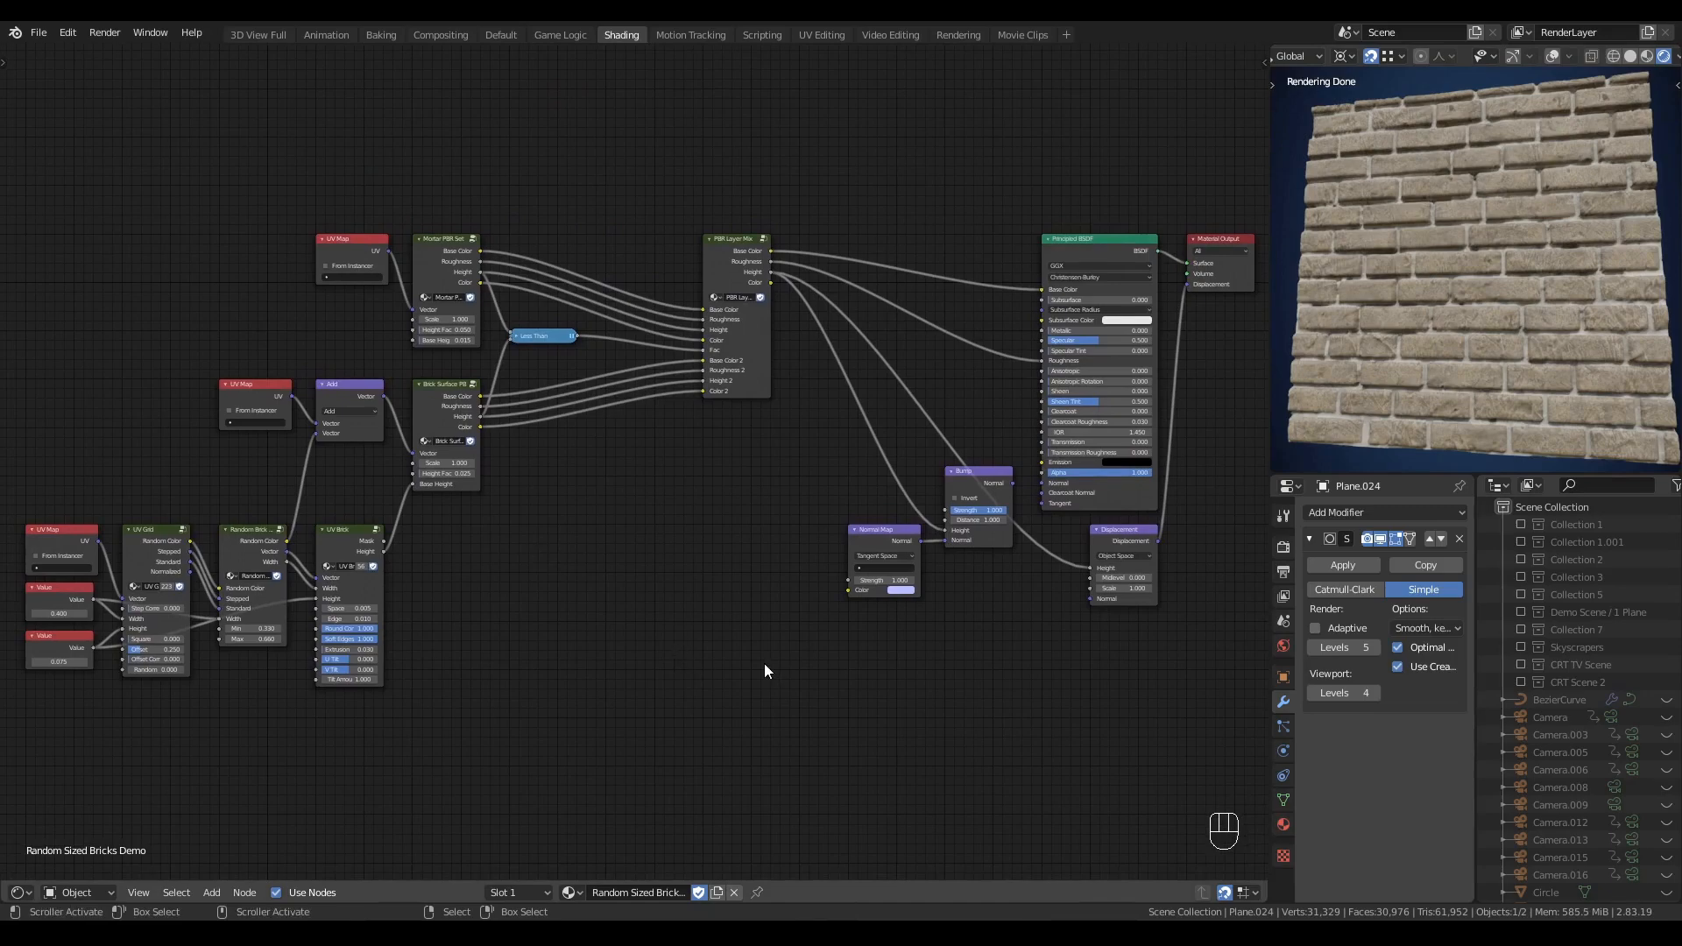
# - Connect PBR Layer Mix's Color output to the Normal Map's Color input and the Bump's Normal output to the Principled BSDF's Normal input
pyautogui.scroll(1, 764, 664)
pyautogui.moveTo(764, 664); pyautogui.dragTo(457, 668, button='middle')
pyautogui.moveTo(495, 242); pyautogui.dragTo(640, 607)
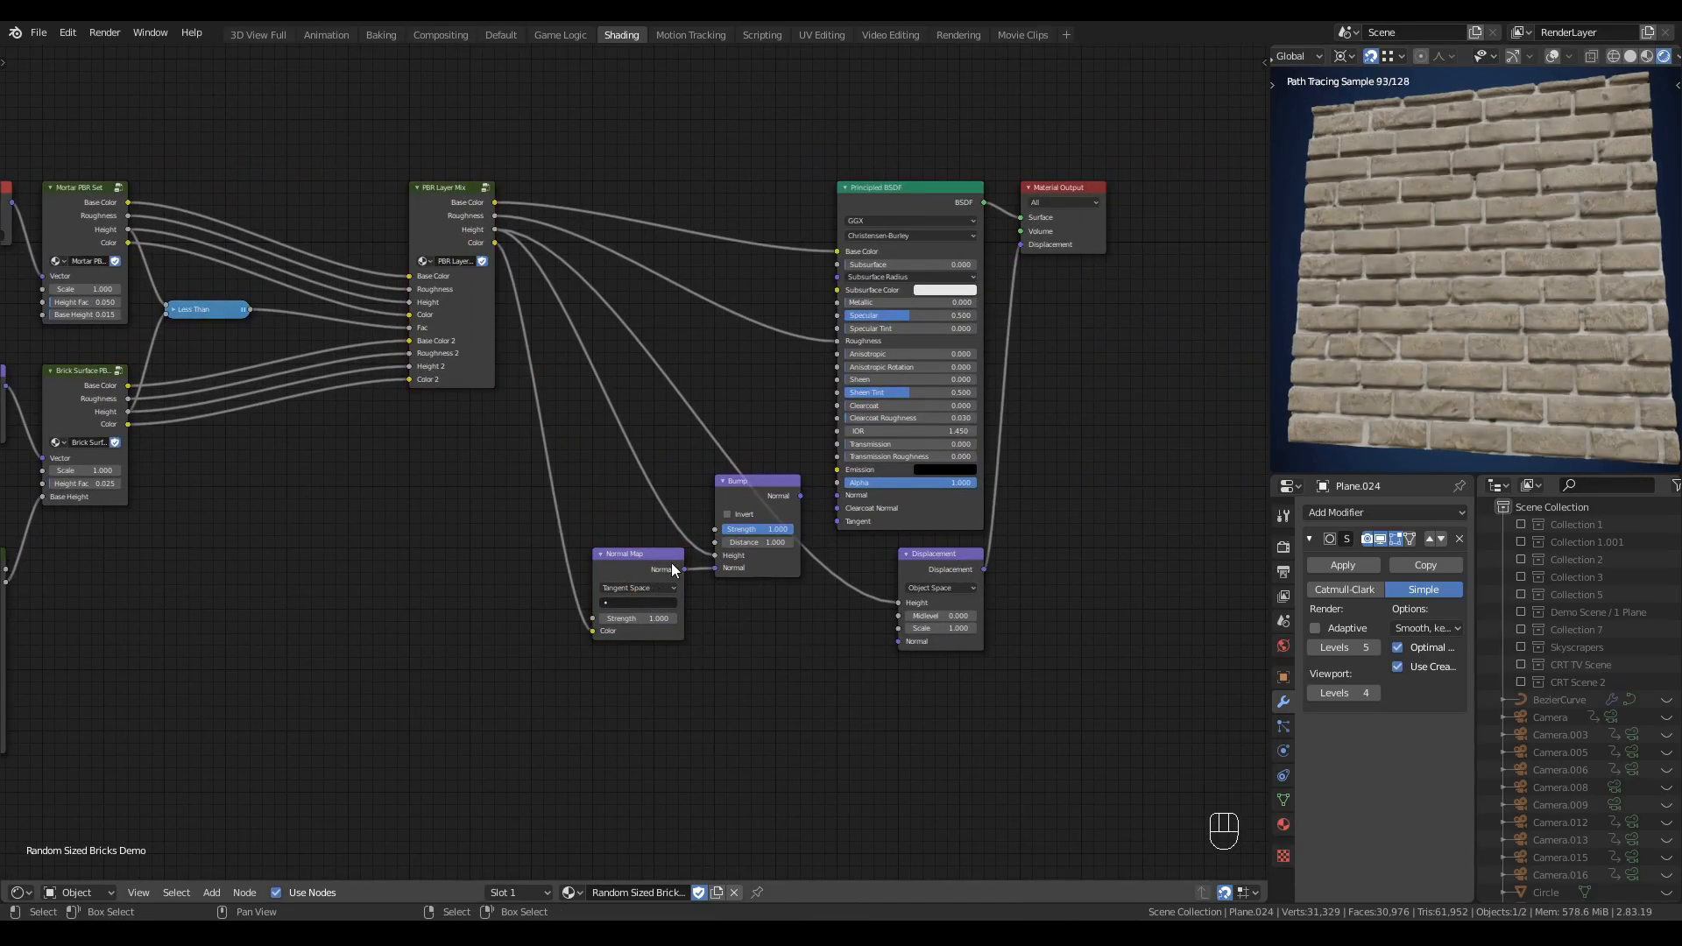
pyautogui.moveTo(800, 496); pyautogui.dragTo(913, 499)
# - Raise the wall's subdivision modifier to viewport level 5 and inspect the bricks up close
pyautogui.scroll(5, 1479, 334)
pyautogui.hotkey('alt', 'q')
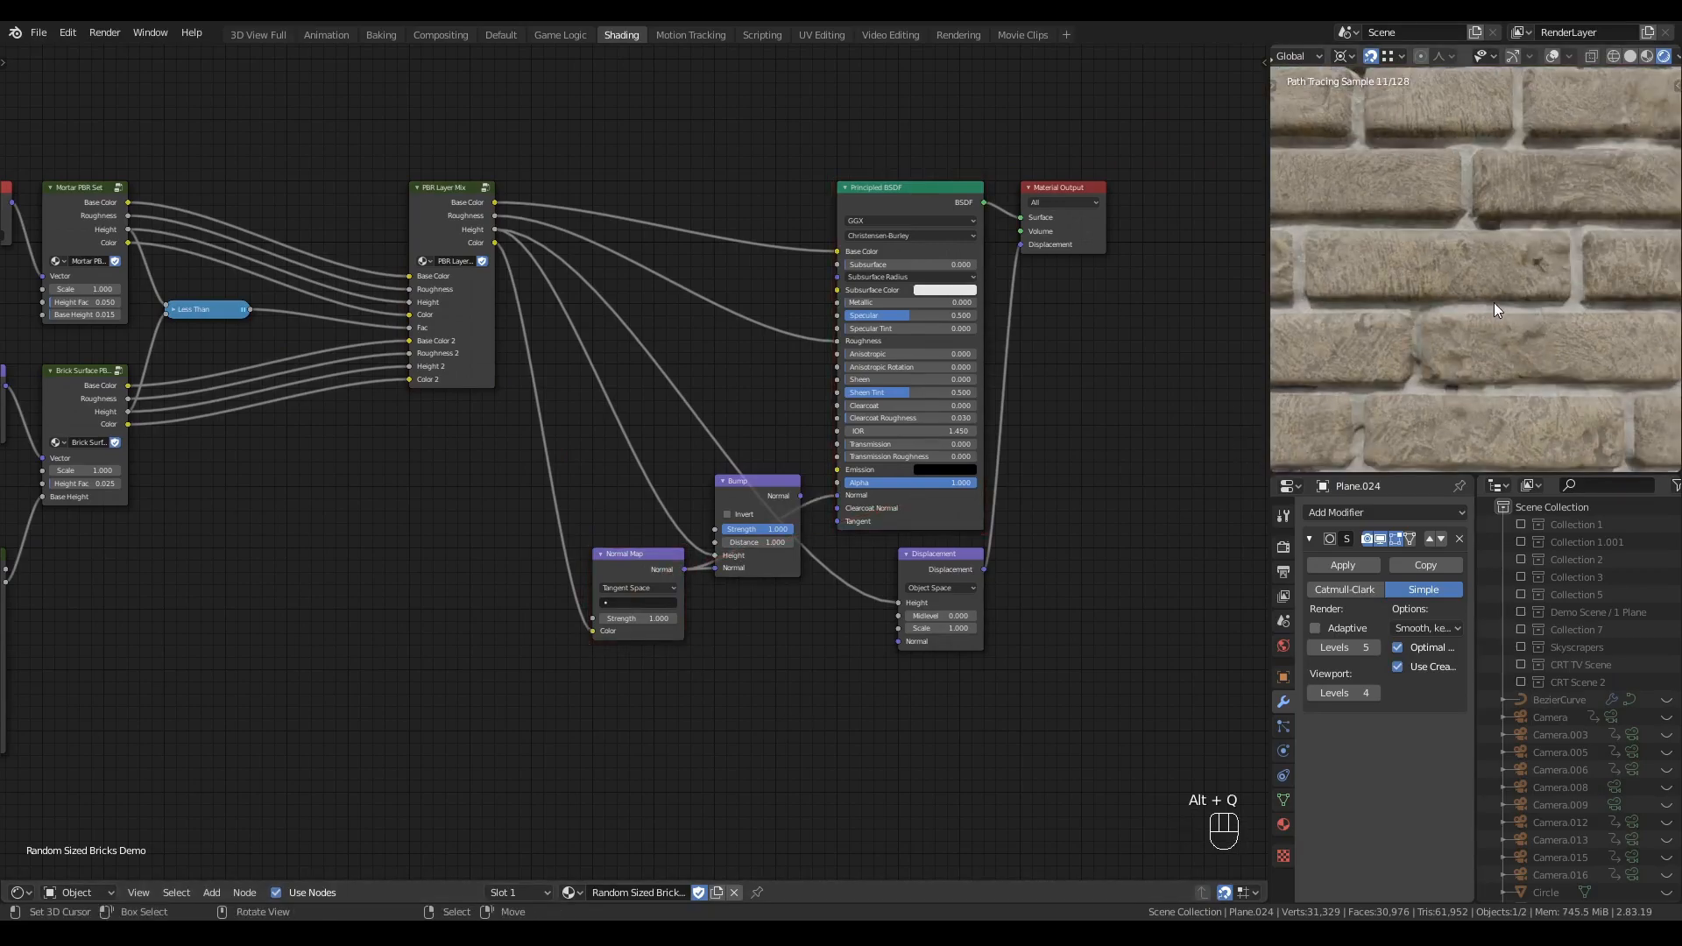
pyautogui.scroll(-3, 1478, 307)
pyautogui.moveTo(1470, 308); pyautogui.dragTo(1458, 256, button='middle')
pyautogui.rightClick(627, 561)
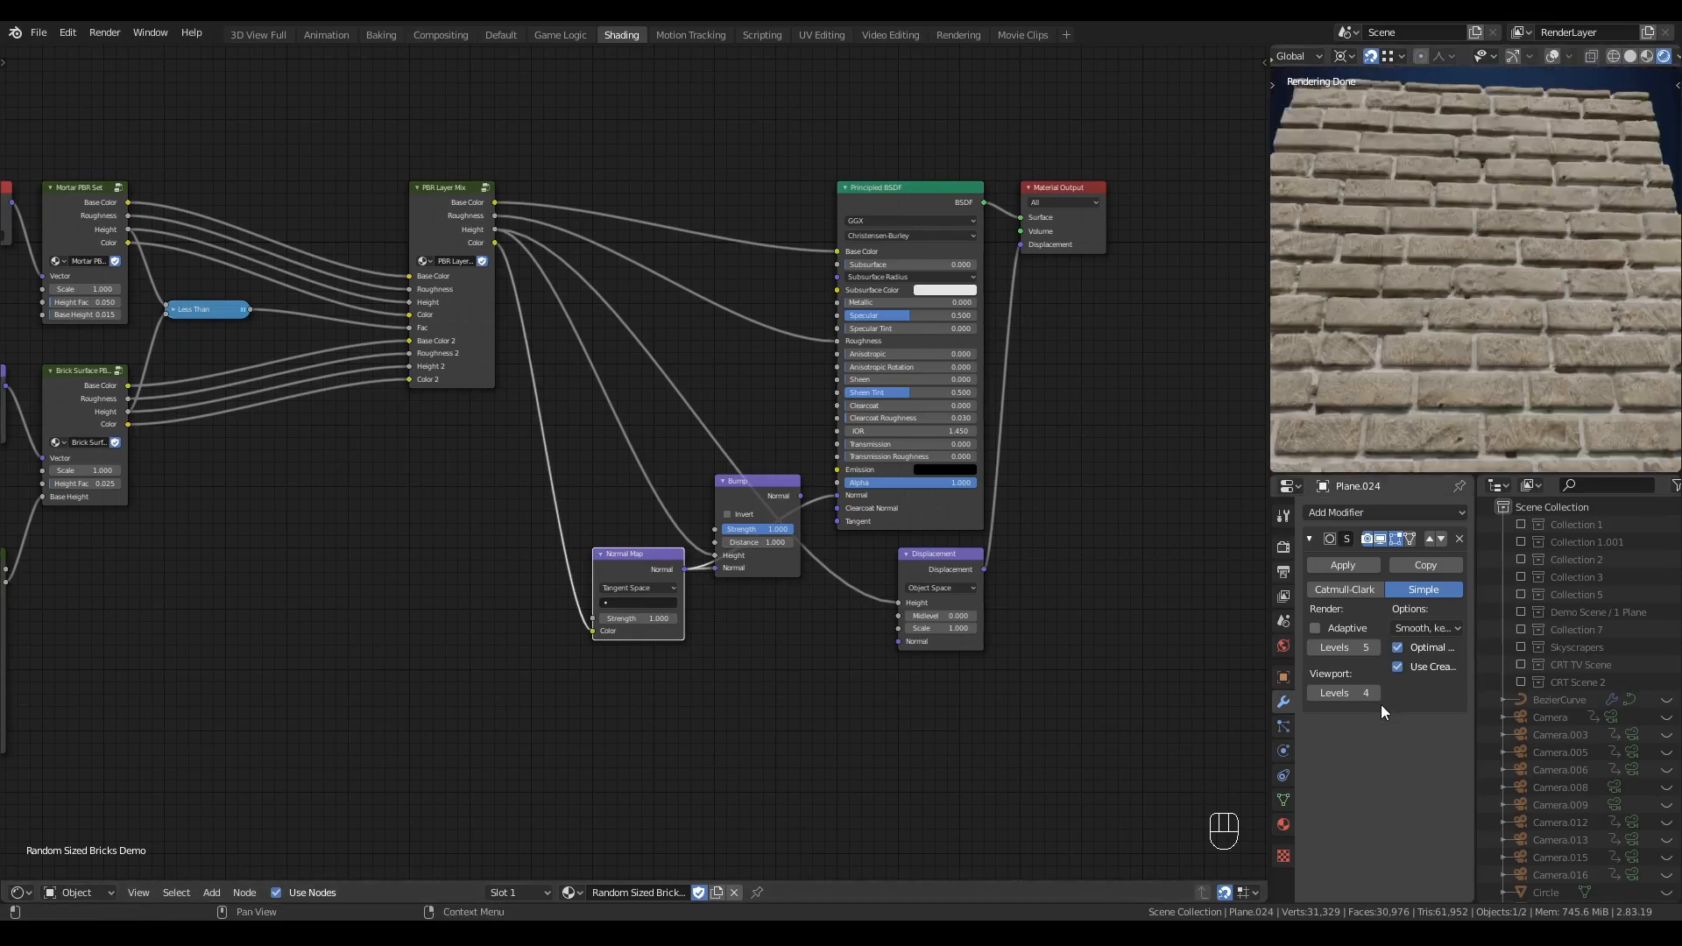
pyautogui.click(1376, 693)
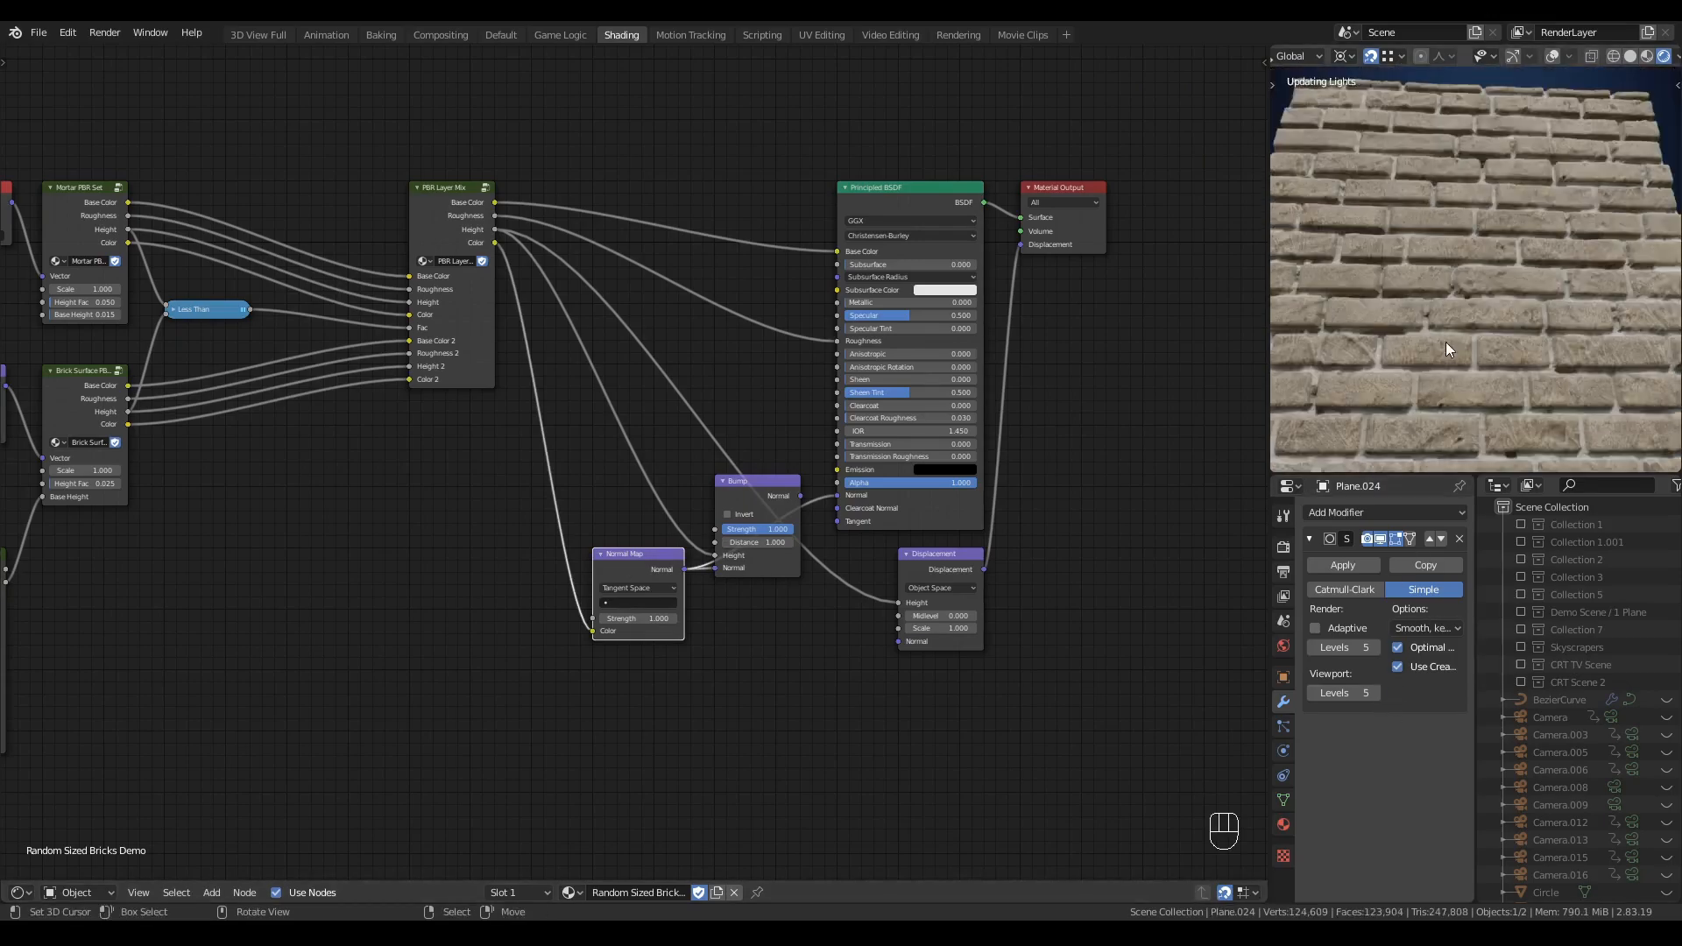
pyautogui.hotkey('alt', 'q')
pyautogui.scroll(4, 1466, 314)
pyautogui.moveTo(1466, 313)
pyautogui.mouseDown(button='middle')
pyautogui.moveTo(1471, 289)
pyautogui.moveTo(1460, 345)
pyautogui.moveTo(1463, 311)
pyautogui.mouseUp(button='middle')
pyautogui.scroll(-4, 1470, 289)
# - Move the UV Grid, Random Brick group, their UV Map and both Value nodes along X, away from UV Brick
pyautogui.moveTo(85, 465); pyautogui.dragTo(704, 380, button='middle')
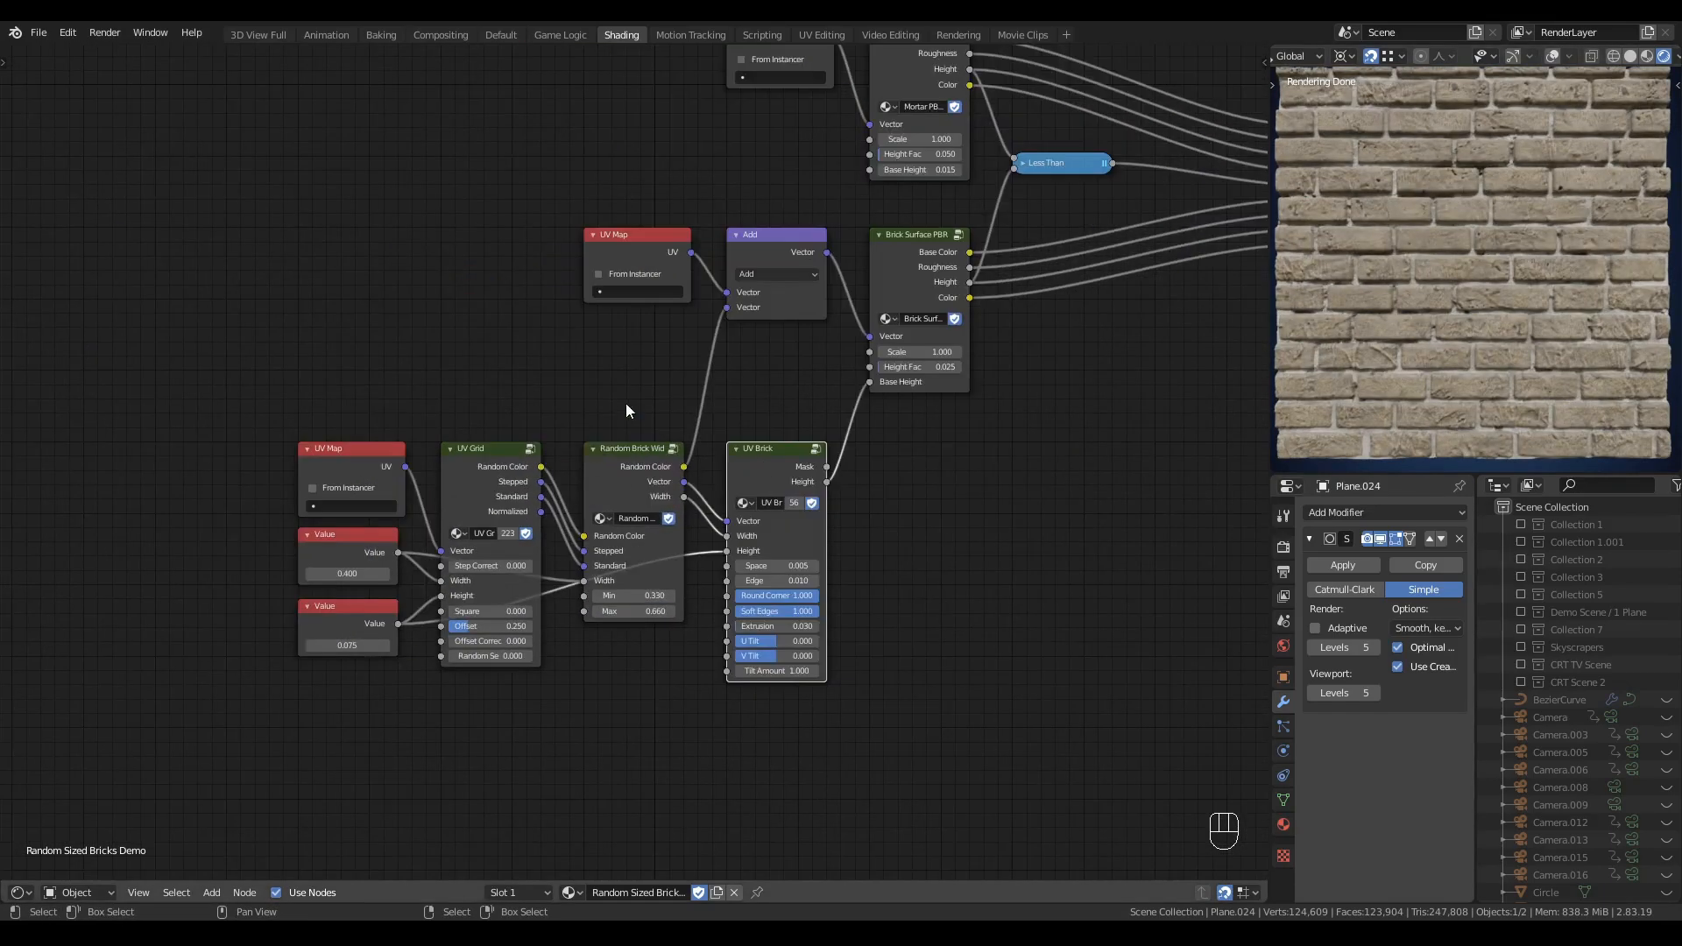
pyautogui.moveTo(625, 405); pyautogui.dragTo(225, 702)
pyautogui.moveTo(371, 517); pyautogui.dragTo(531, 574, button='middle')
pyautogui.press('g')
pyautogui.press('x')
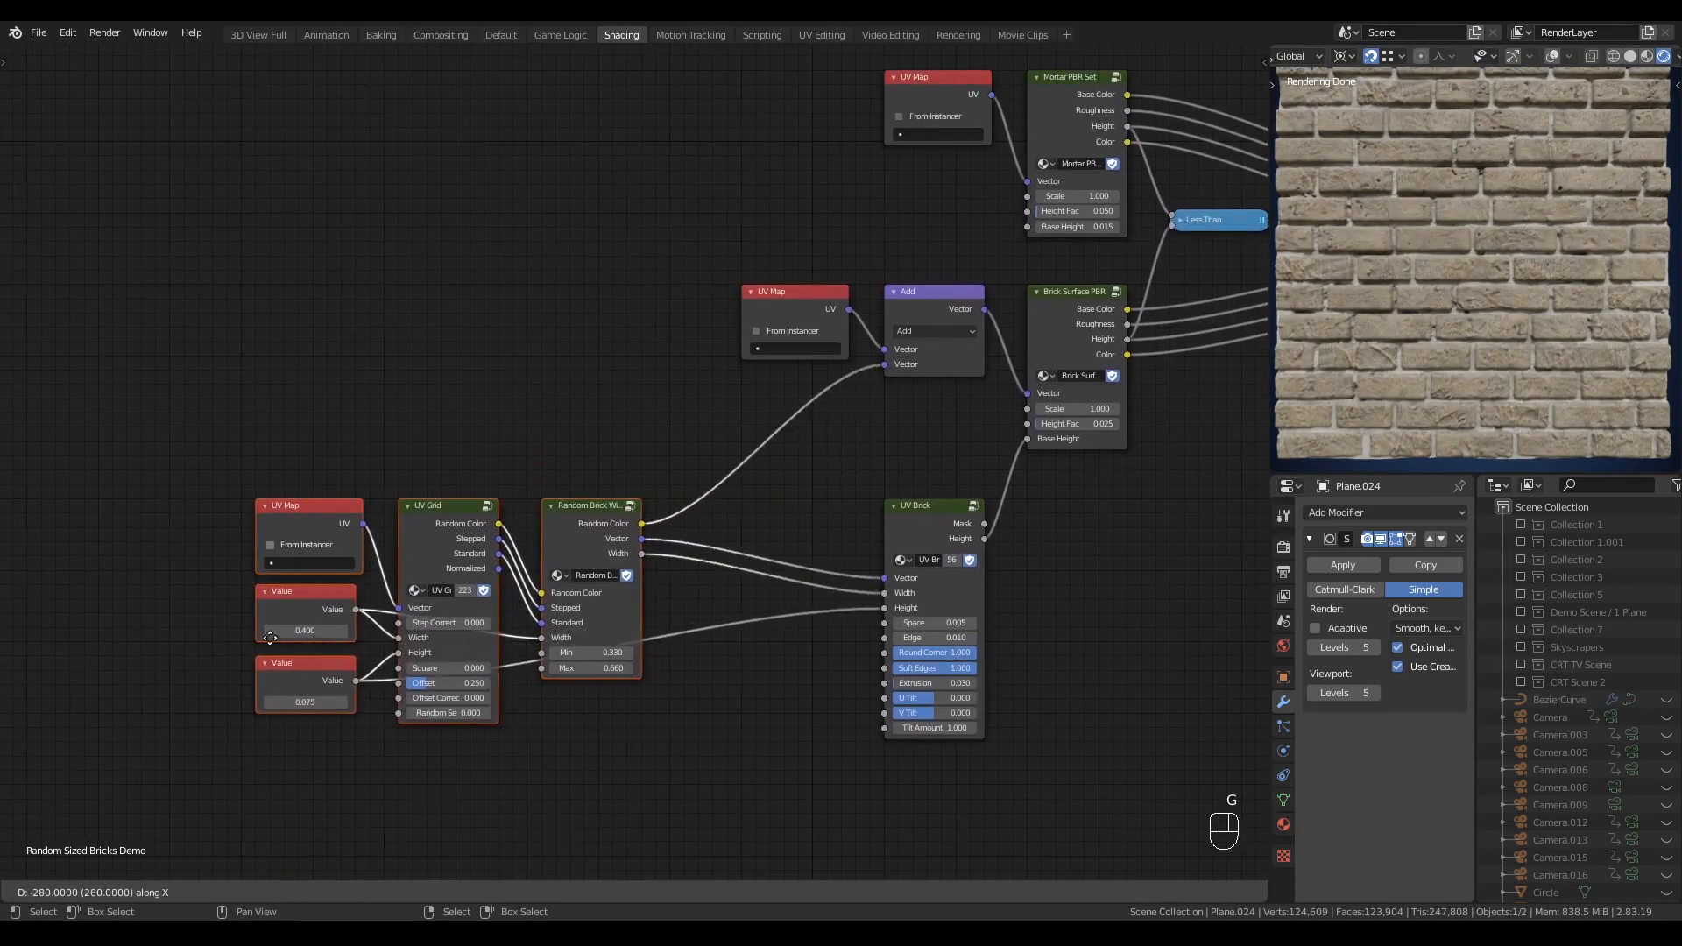
pyautogui.click(88, 680)
pyautogui.scroll(-4, 495, 683)
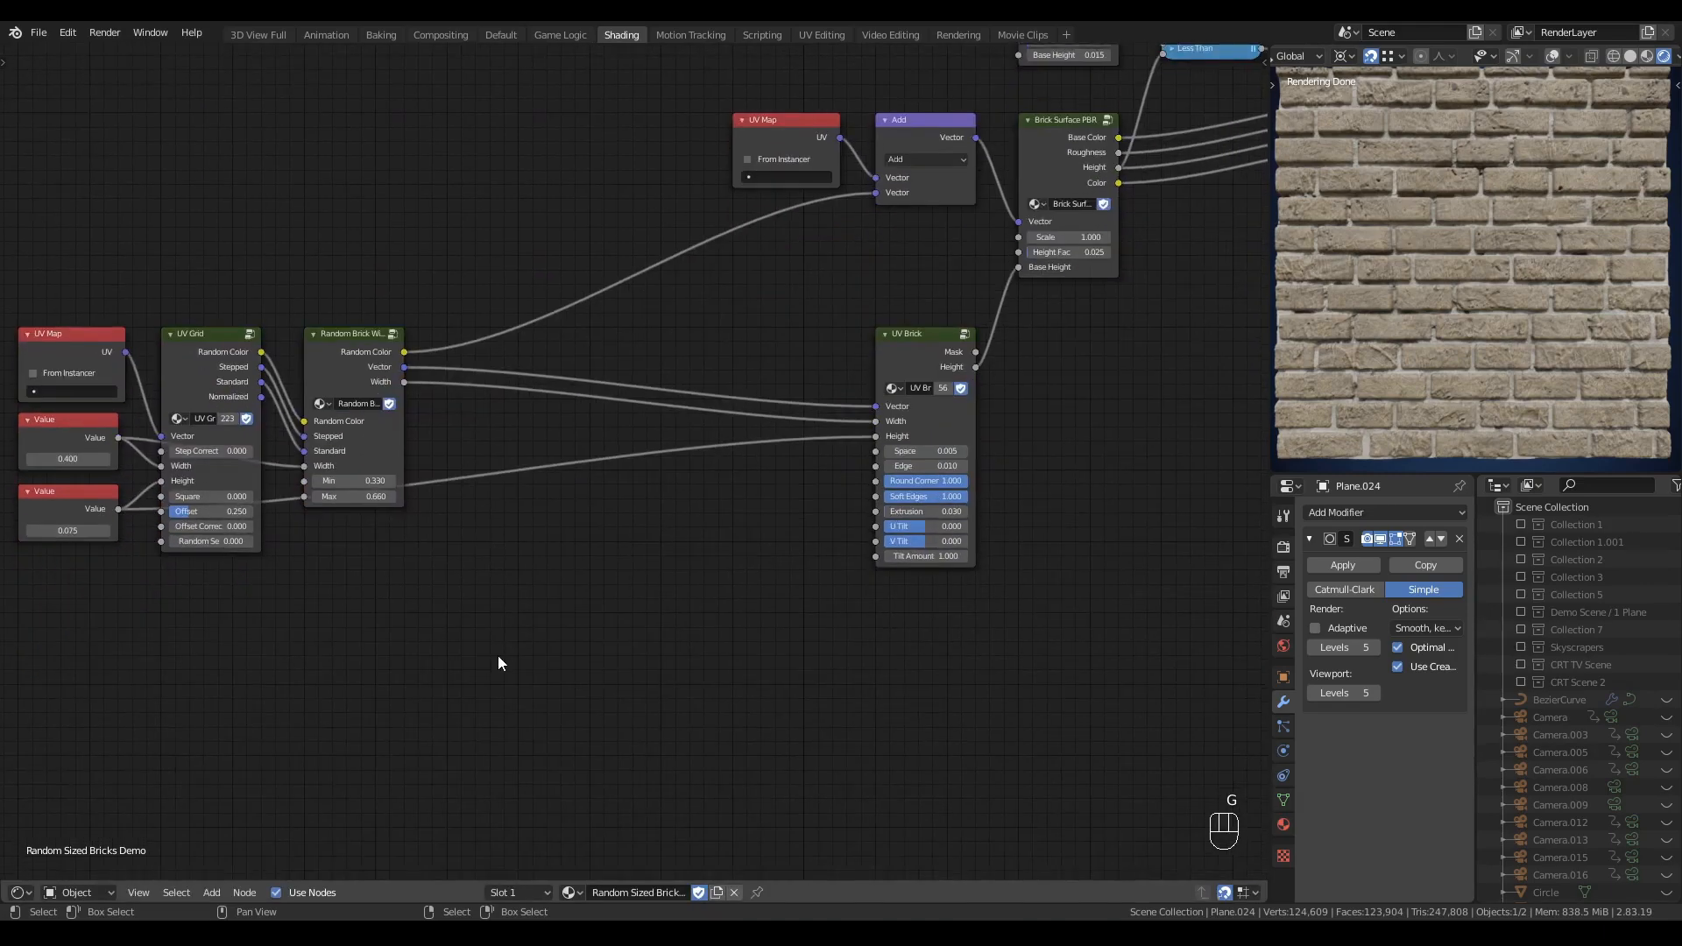
# - Add a Separate RGB node and connect the Random Brick group's Random Color output to its Image input
pyautogui.hotkey('shift', 'a')
pyautogui.moveTo(475, 708)
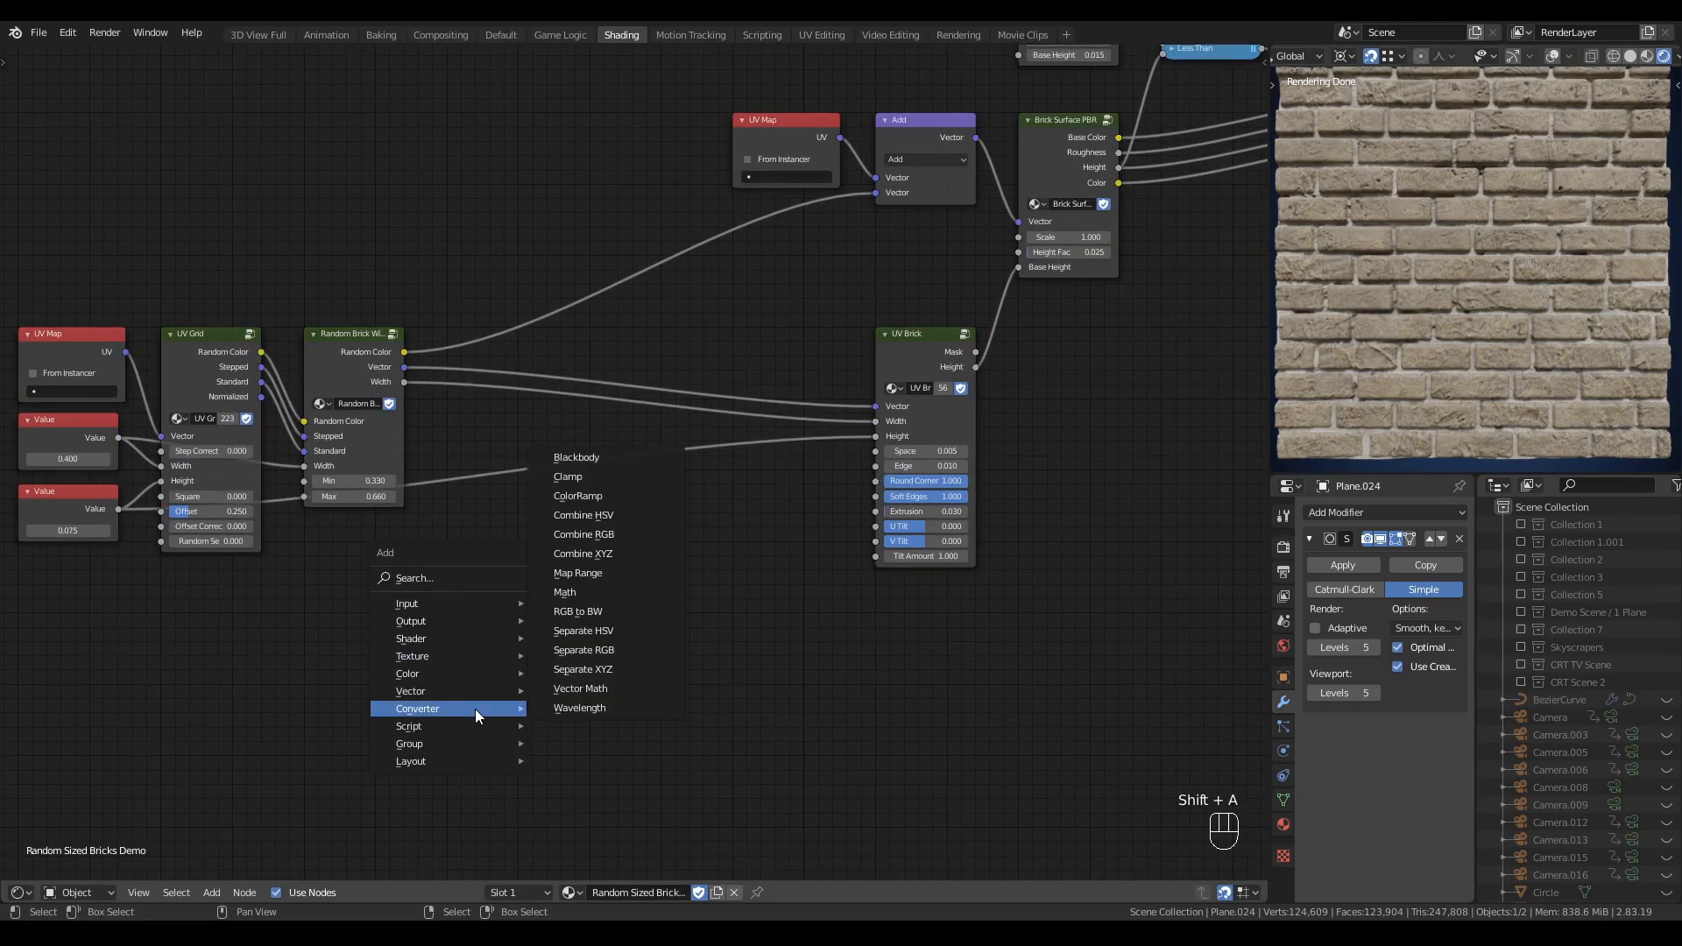
pyautogui.click(604, 651)
pyautogui.click(452, 541)
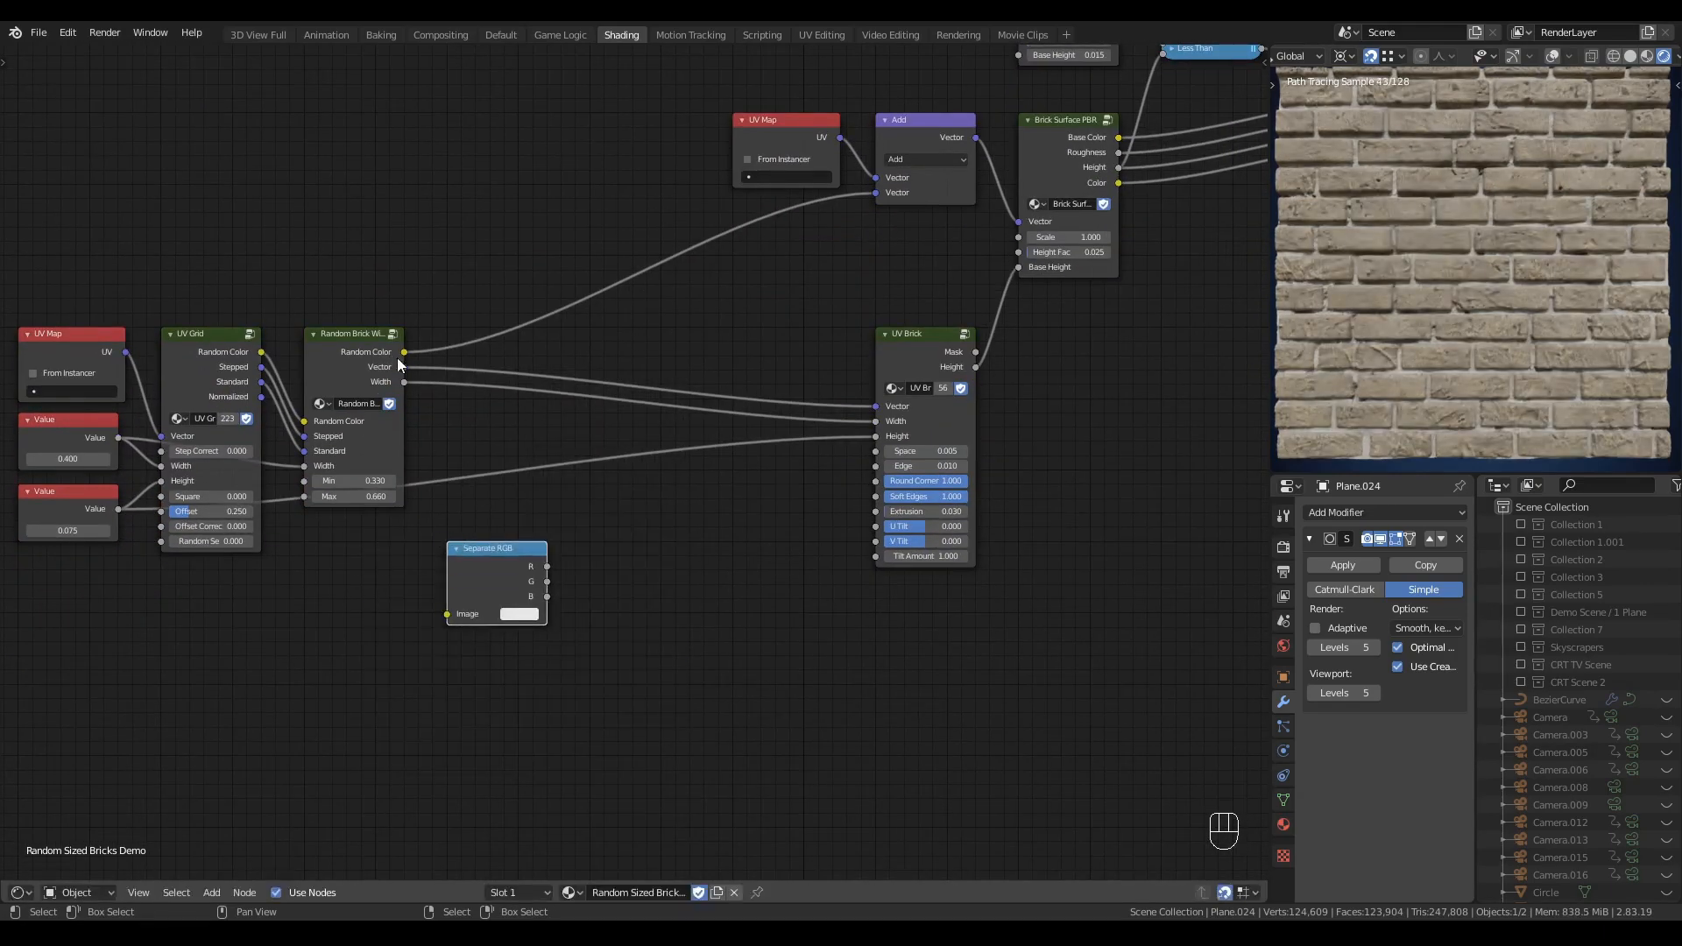
pyautogui.moveTo(399, 366); pyautogui.dragTo(454, 618)
# - Add a Value to Direction group node after Separate RGB and connect the R output to its Input
pyautogui.hotkey('shift', 'a')
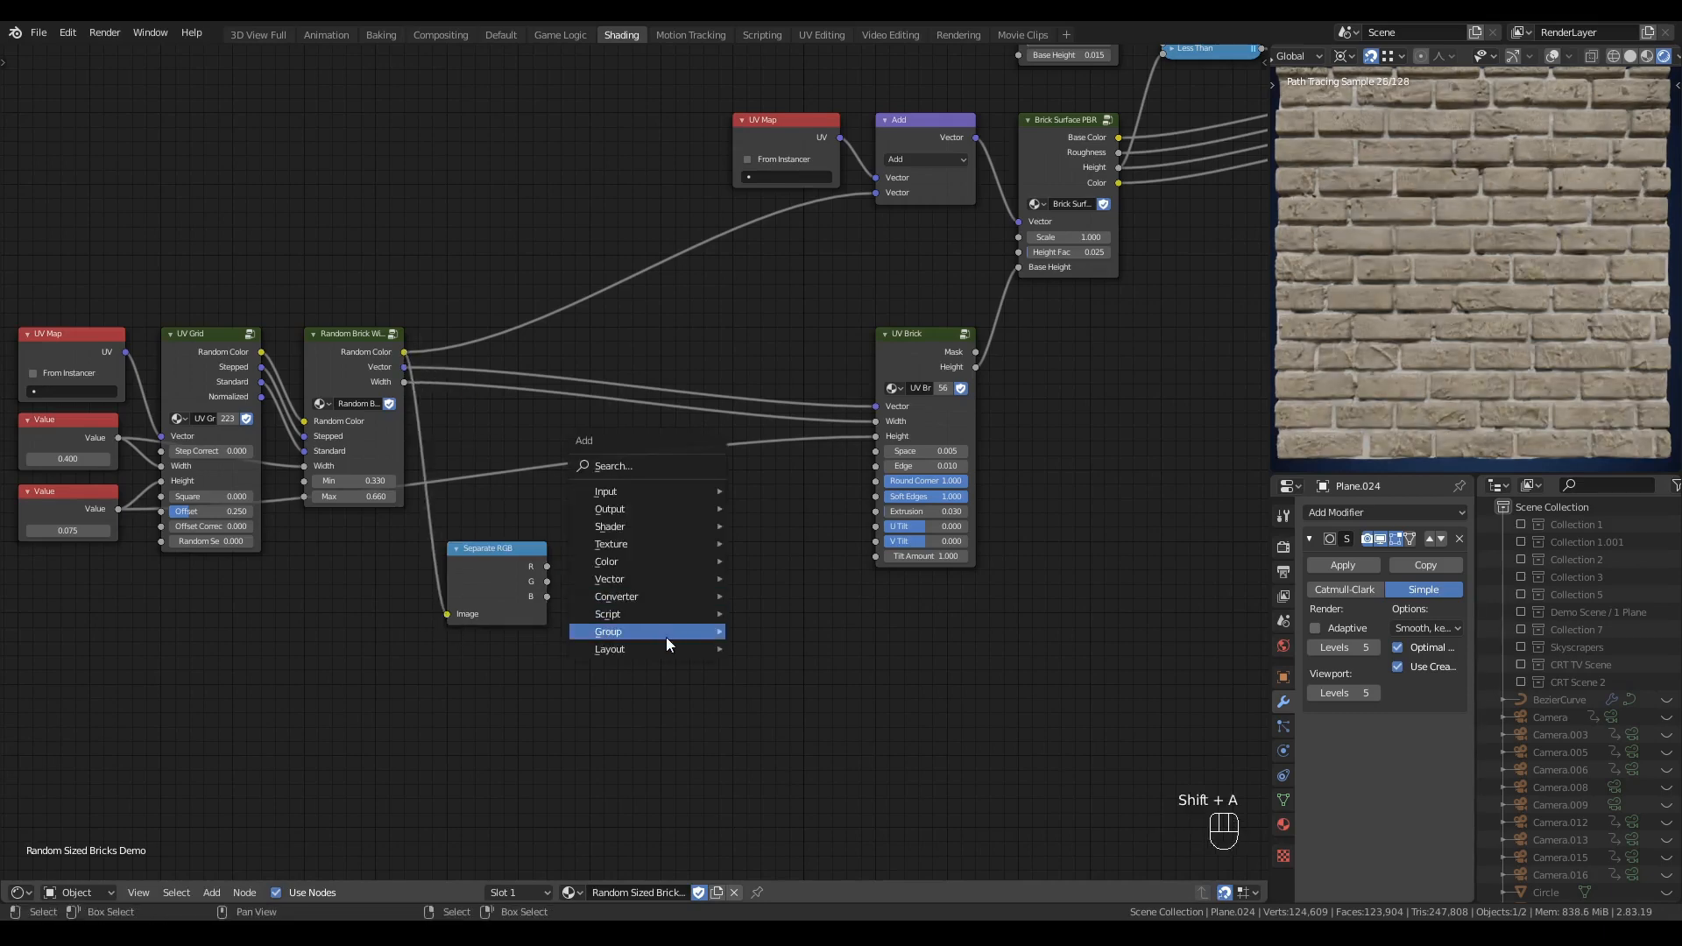
pyautogui.moveTo(666, 638)
pyautogui.click(791, 497)
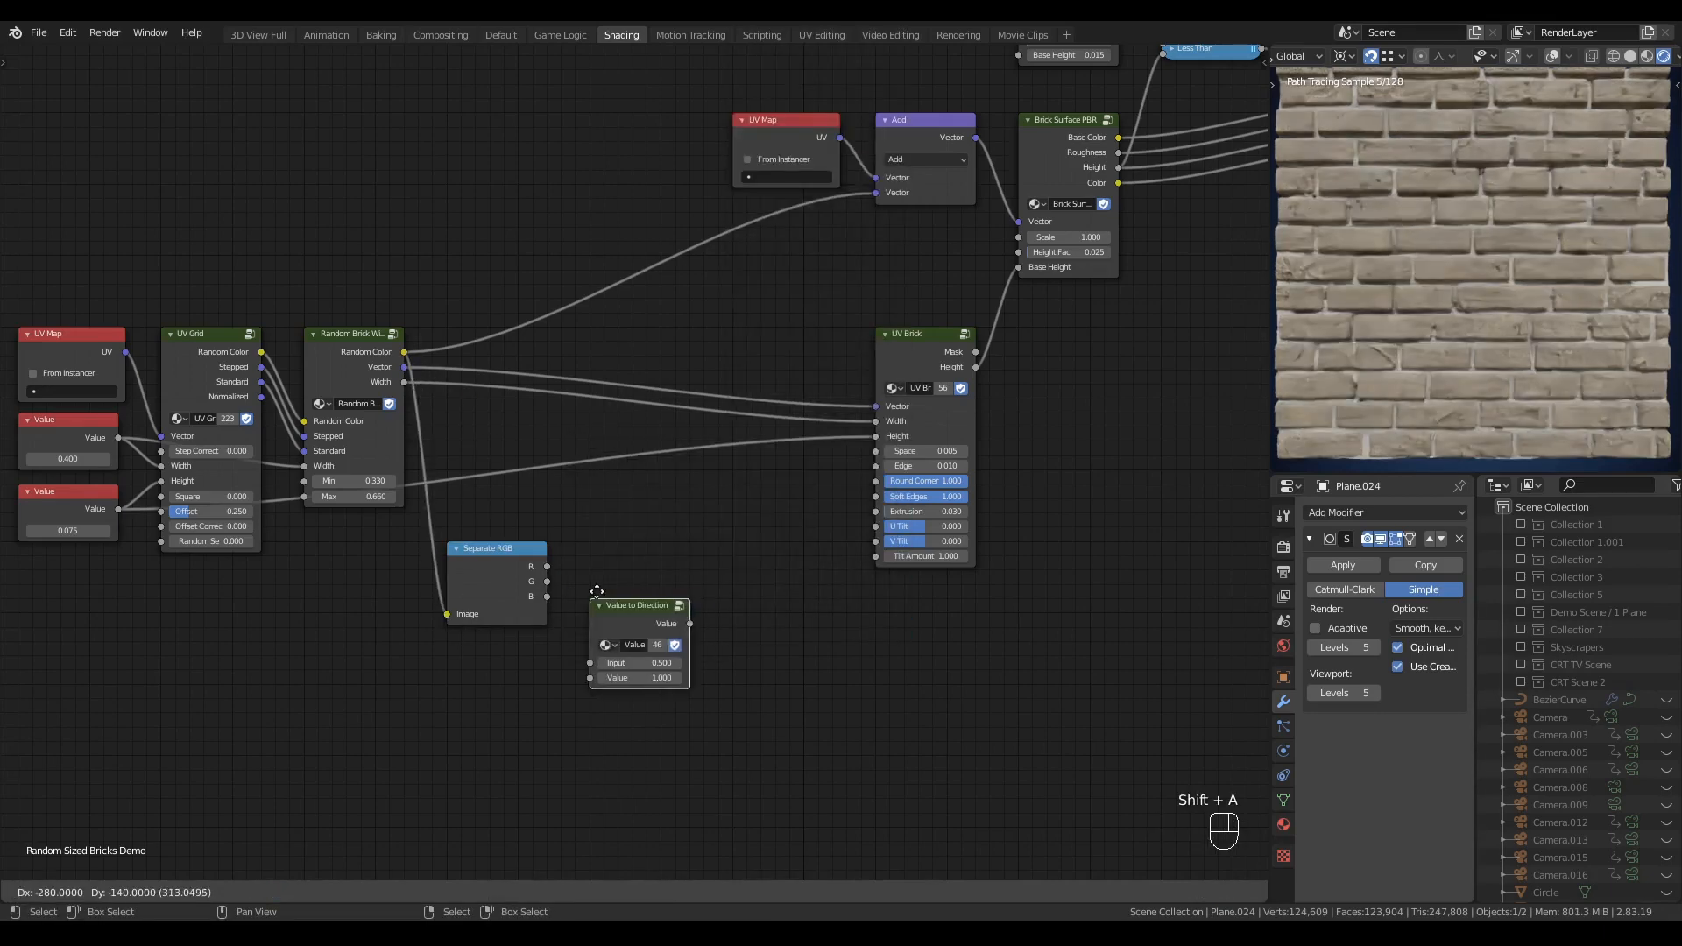
pyautogui.click(597, 465)
pyautogui.moveTo(547, 567); pyautogui.dragTo(590, 634)
# - Duplicate Value to Direction for the G output and connect the two nodes to UV Brick's U Tilt and V Tilt
pyautogui.hotkey('shift', 'd')
pyautogui.click(634, 589)
pyautogui.moveTo(691, 495); pyautogui.dragTo(876, 527)
pyautogui.moveTo(691, 595); pyautogui.dragTo(876, 541)
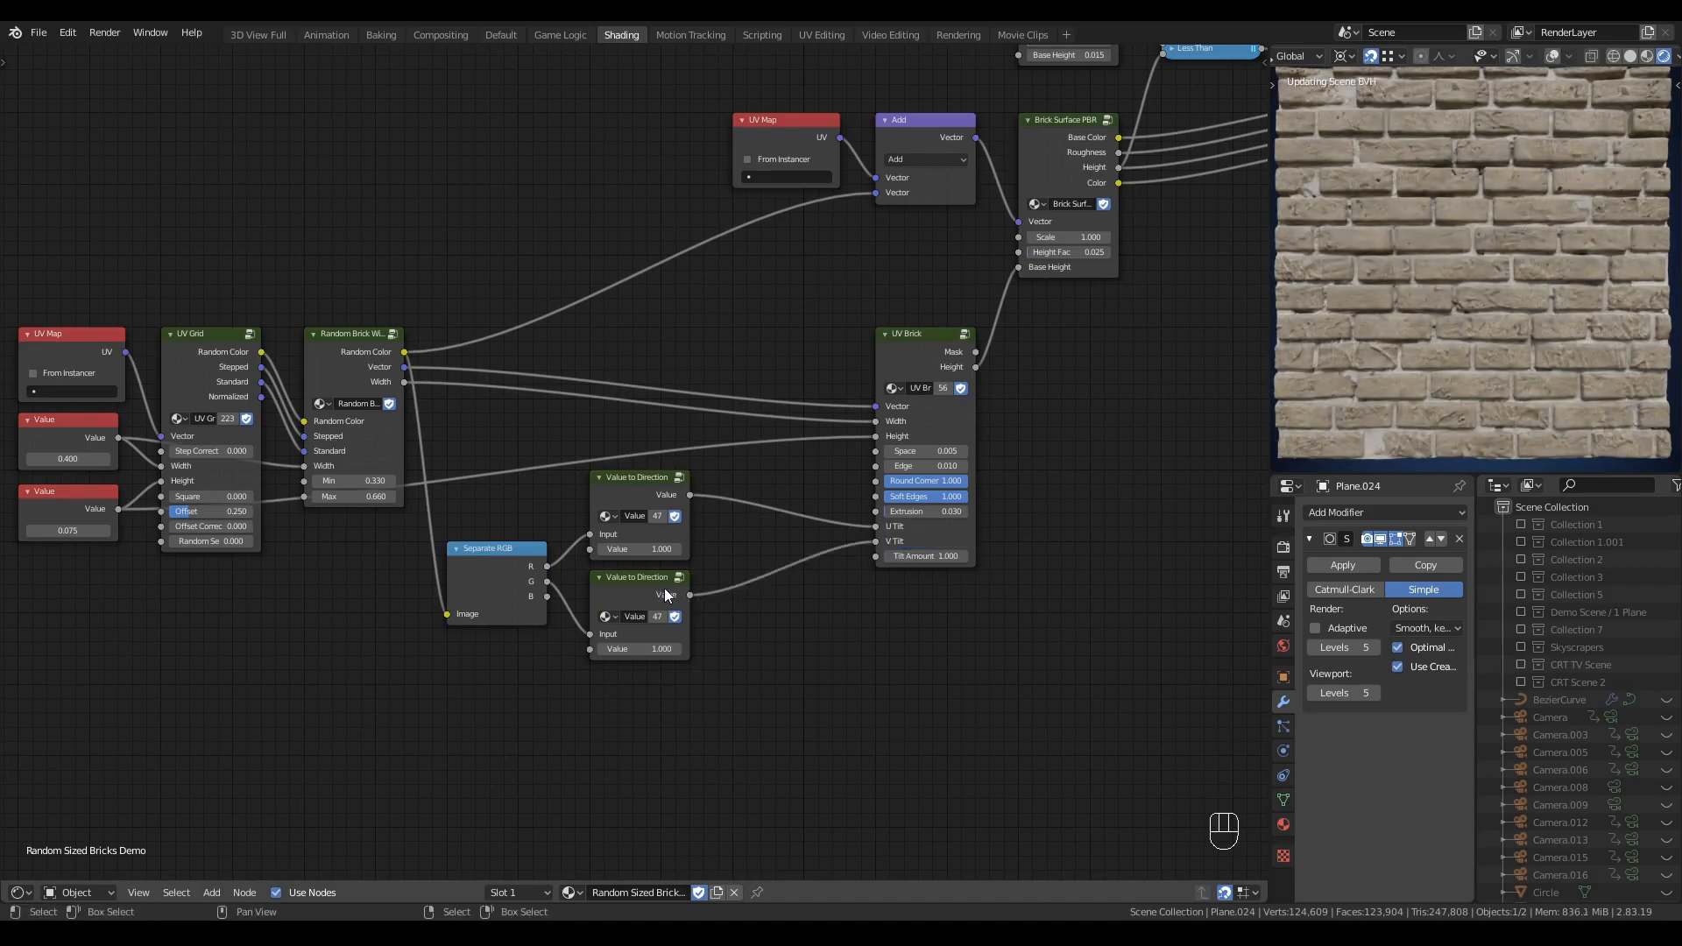
# - Move Separate RGB and both Value to Direction nodes next to UV Brick and collapse the two Value to Direction nodes
pyautogui.moveTo(533, 520); pyautogui.dragTo(649, 579)
pyautogui.press('g')
pyautogui.click(797, 557)
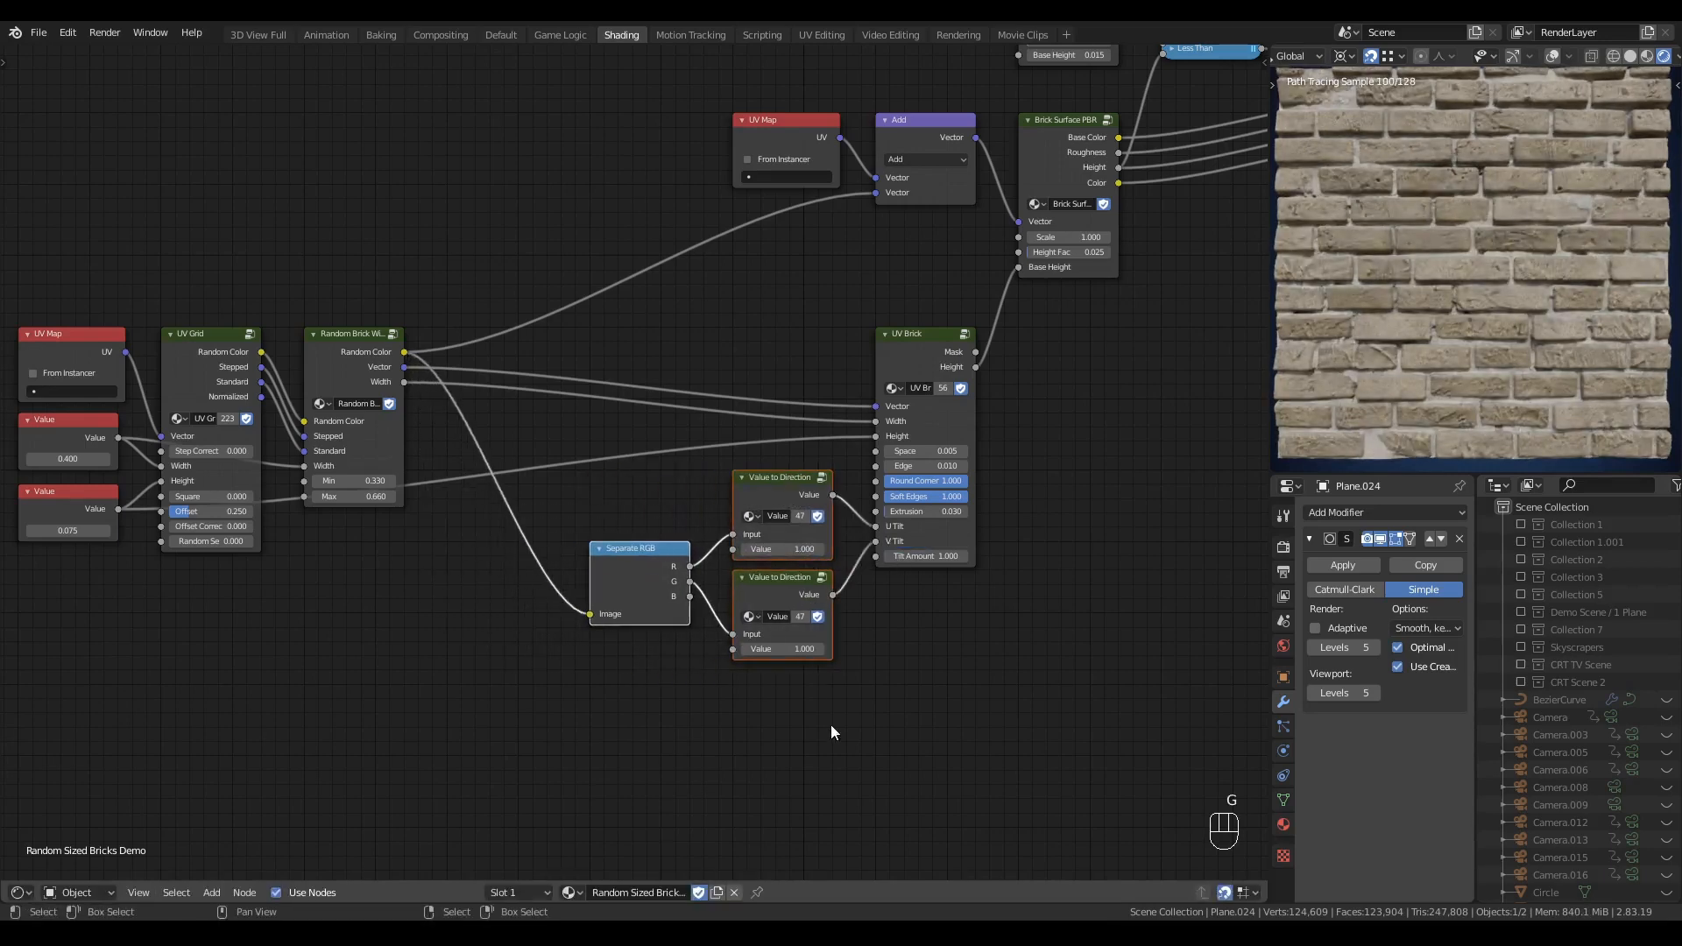
pyautogui.click(742, 477)
pyautogui.click(742, 577)
pyautogui.moveTo(780, 577); pyautogui.dragTo(779, 549)
pyautogui.moveTo(780, 478); pyautogui.dragTo(780, 520)
pyautogui.moveTo(639, 549); pyautogui.dragTo(640, 505)
# - Move the UV Grid, Random Brick group, their UV Map and both Value nodes back toward Separate RGB
pyautogui.moveTo(422, 228); pyautogui.dragTo(69, 573)
pyautogui.press('g')
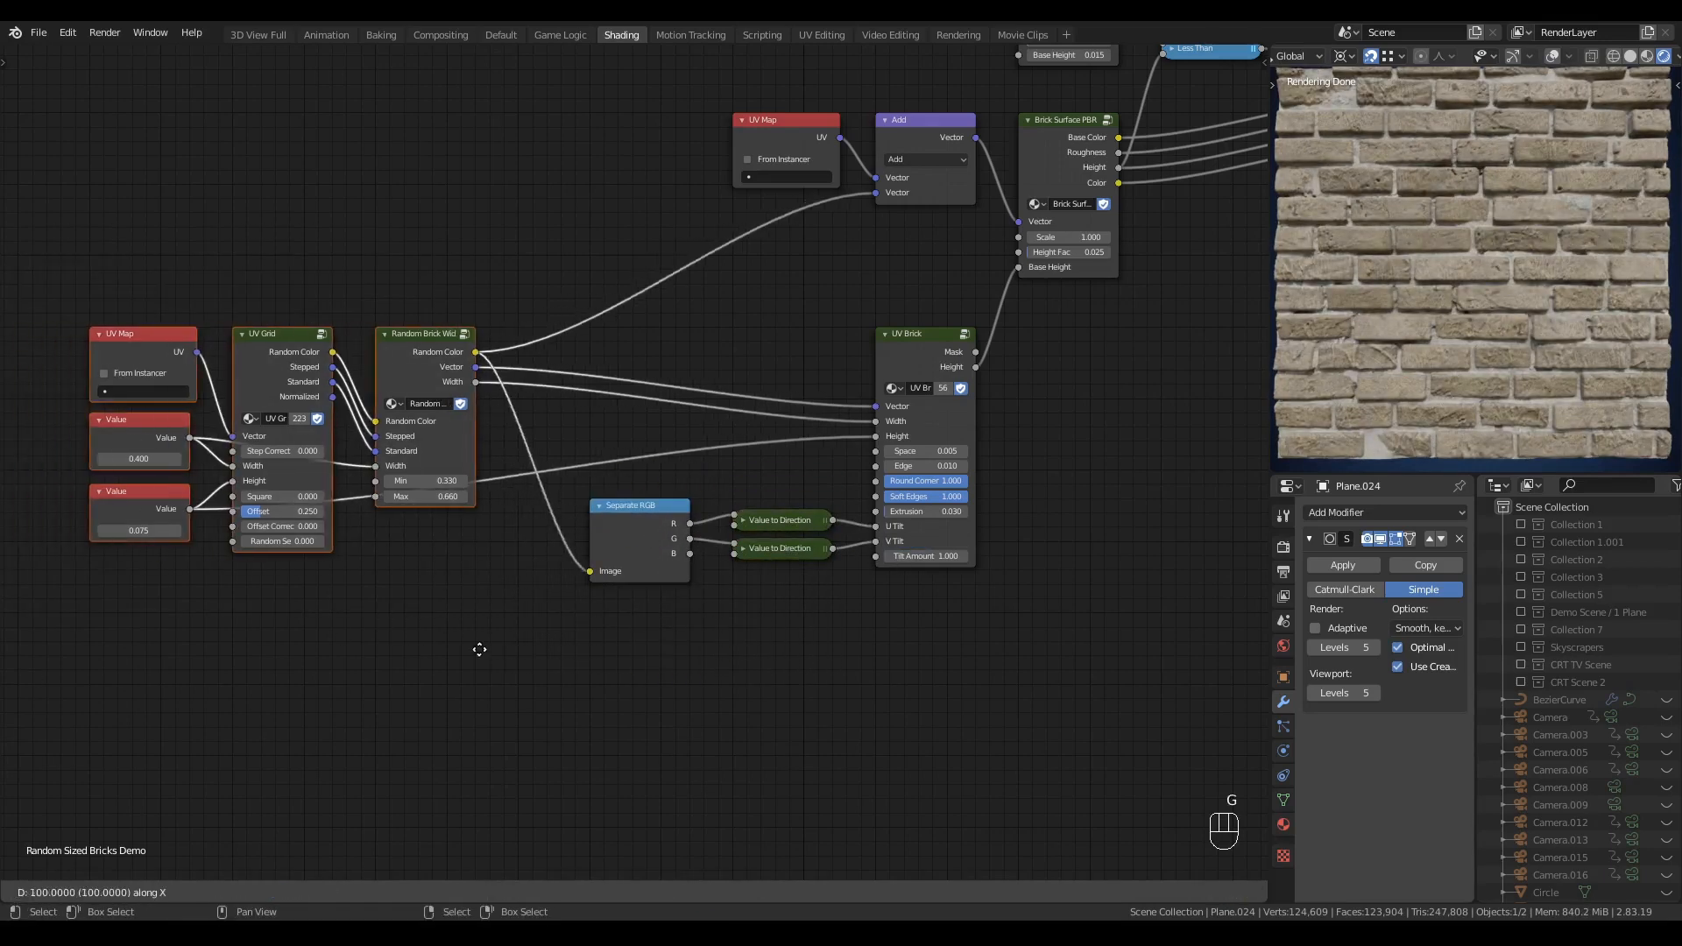
pyautogui.click(582, 668)
# - Check the tilted bricks on the wall and set the Mortar PBR Set's Base Height to 0.020
pyautogui.moveTo(590, 666); pyautogui.dragTo(432, 711, button='middle')
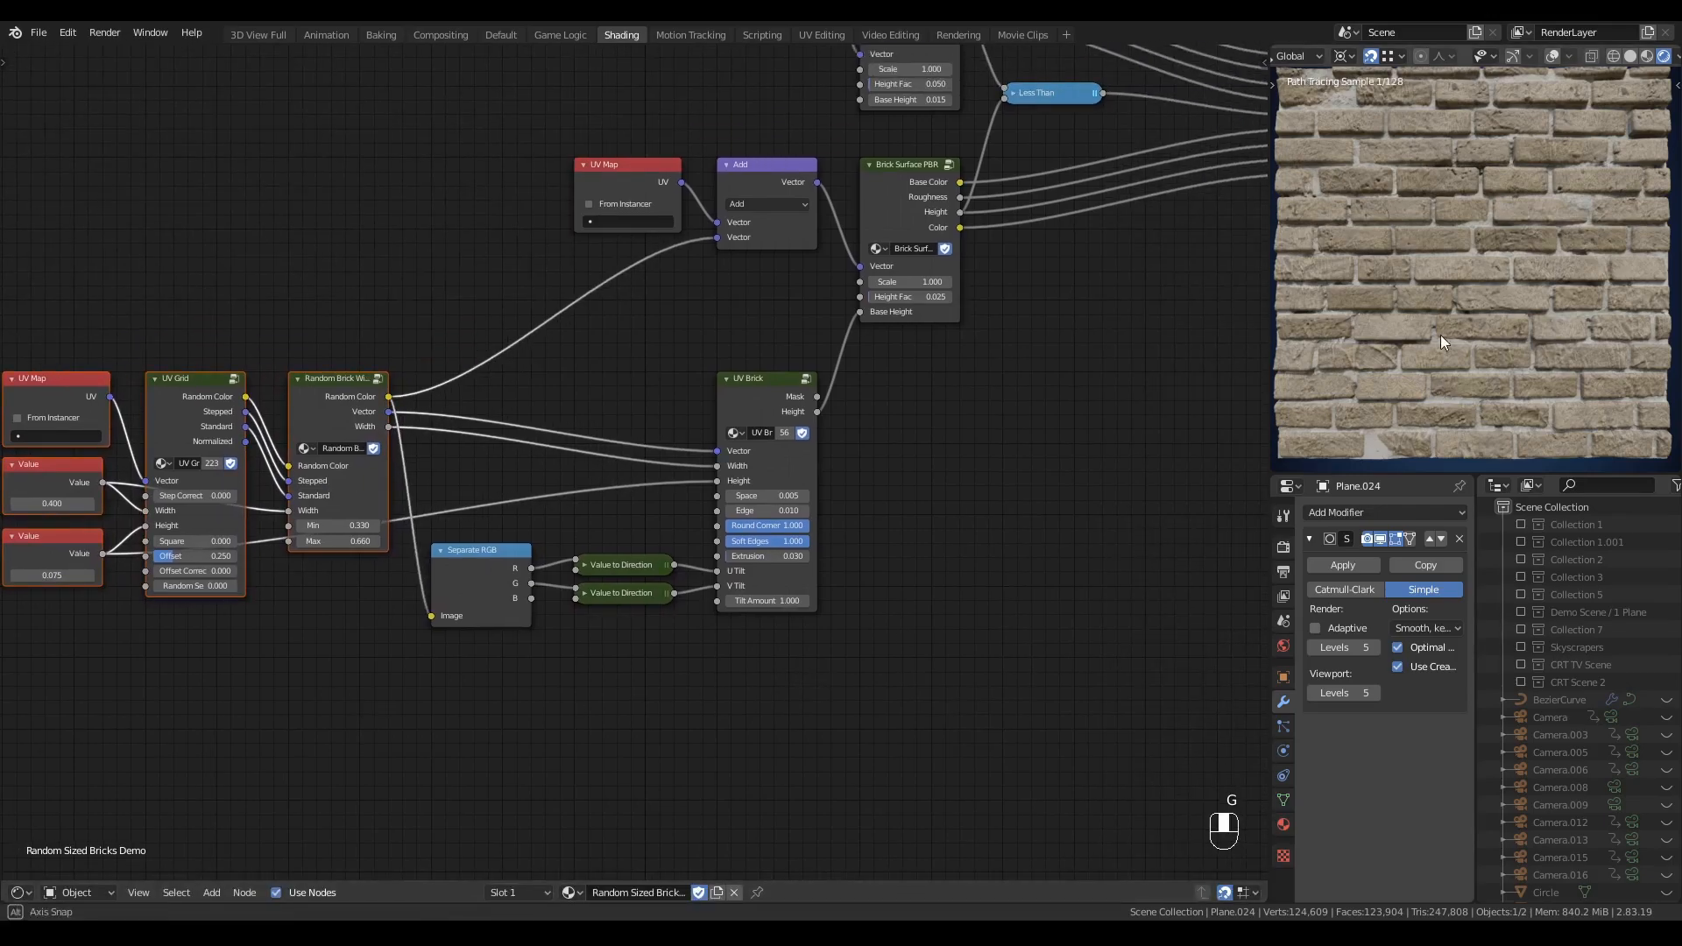
pyautogui.moveTo(1441, 334); pyautogui.dragTo(1454, 354, button='middle')
pyautogui.scroll(-2, 1472, 289)
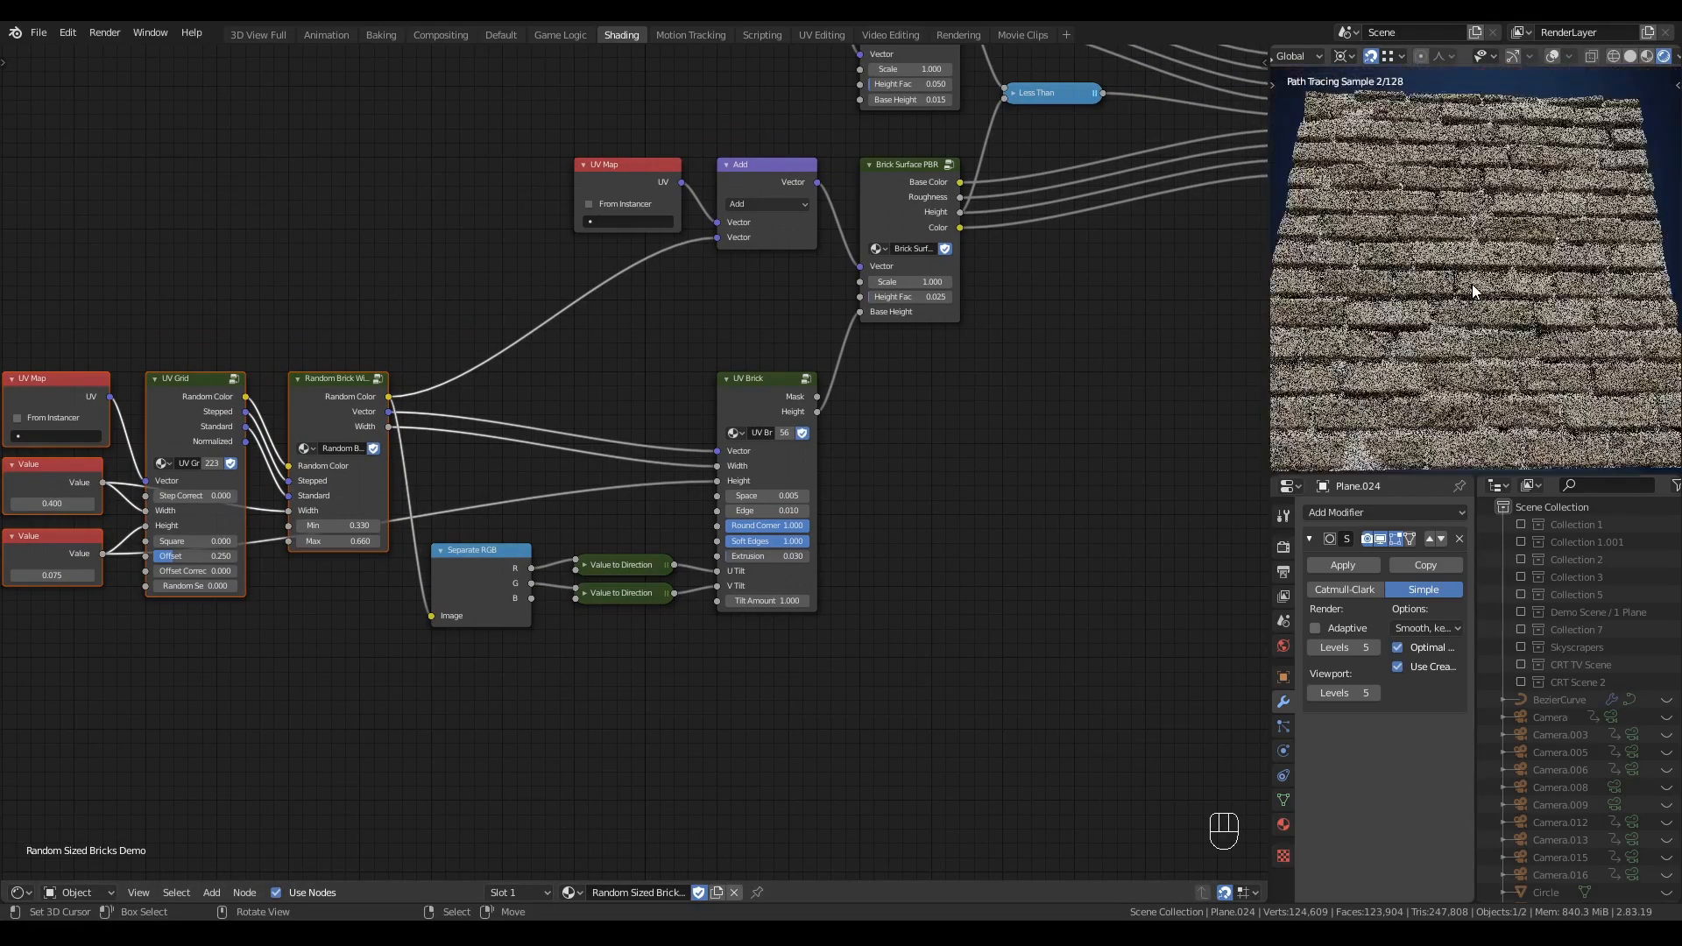
pyautogui.hotkey('alt', 'q')
pyautogui.scroll(-1, 1052, 131)
pyautogui.moveTo(1051, 131); pyautogui.dragTo(811, 403, button='middle')
pyautogui.scroll(1, 812, 403)
pyautogui.moveTo(1456, 349)
pyautogui.mouseDown(button='middle')
pyautogui.moveTo(1455, 328)
pyautogui.moveTo(1411, 322)
pyautogui.moveTo(1430, 319)
pyautogui.mouseUp(button='middle')
pyautogui.scroll(-1, 1410, 322)
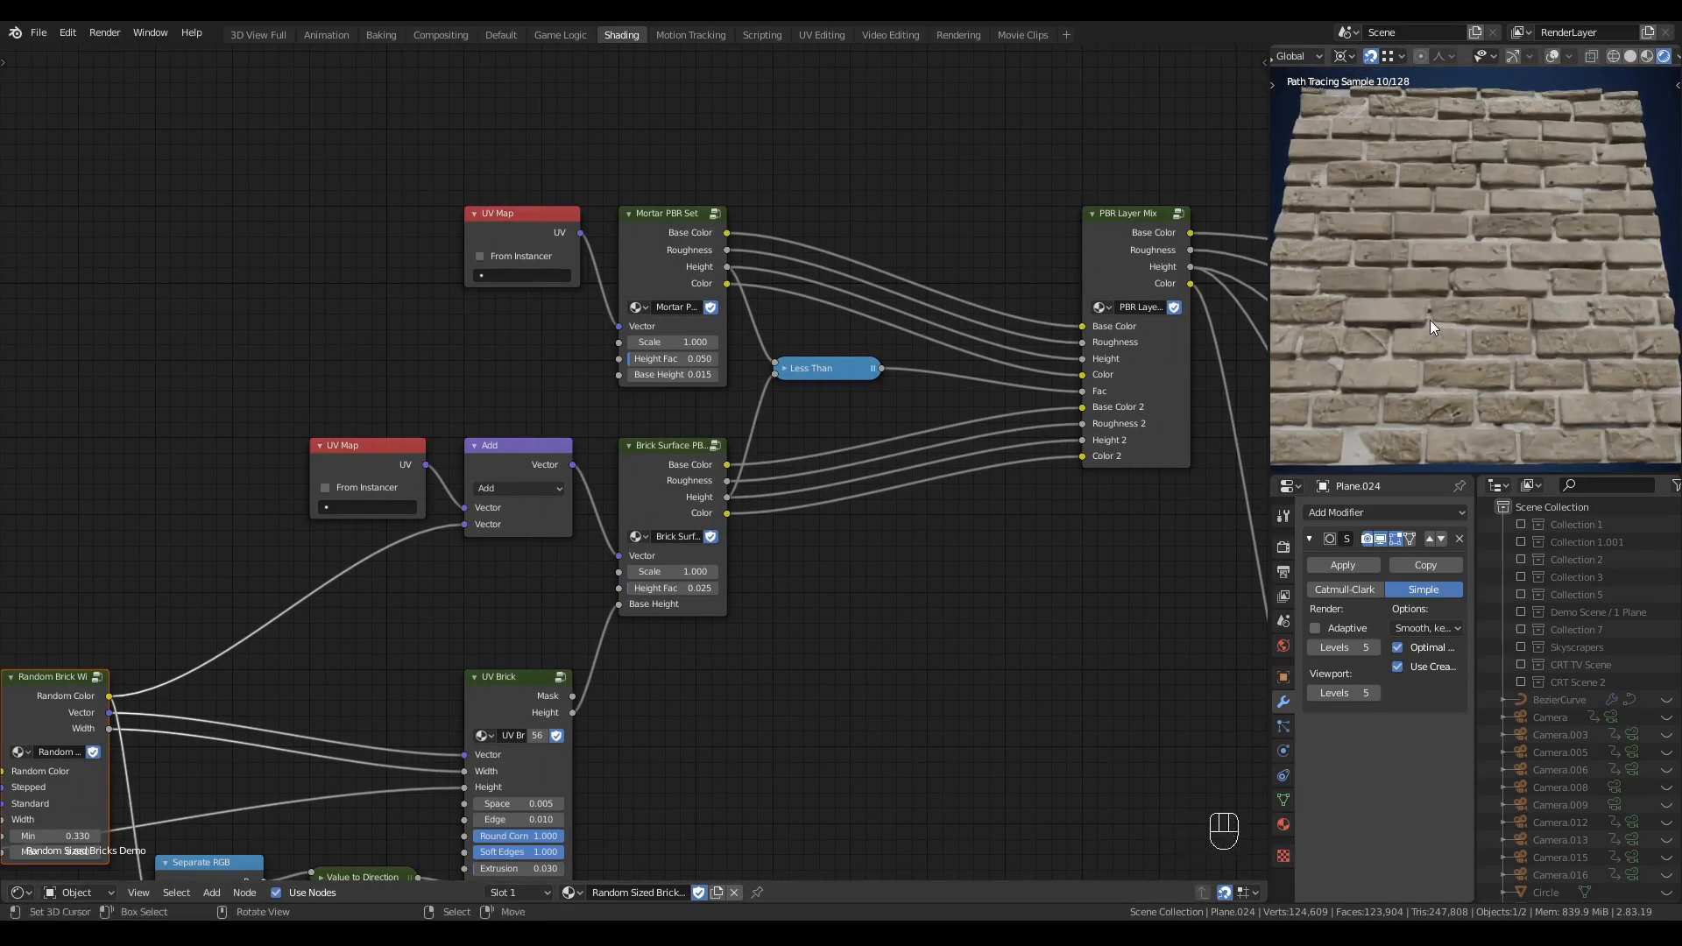
pyautogui.keyDown('shift'); pyautogui.moveTo(690, 375); pyautogui.dragTo(701, 374); pyautogui.keyUp('shift')
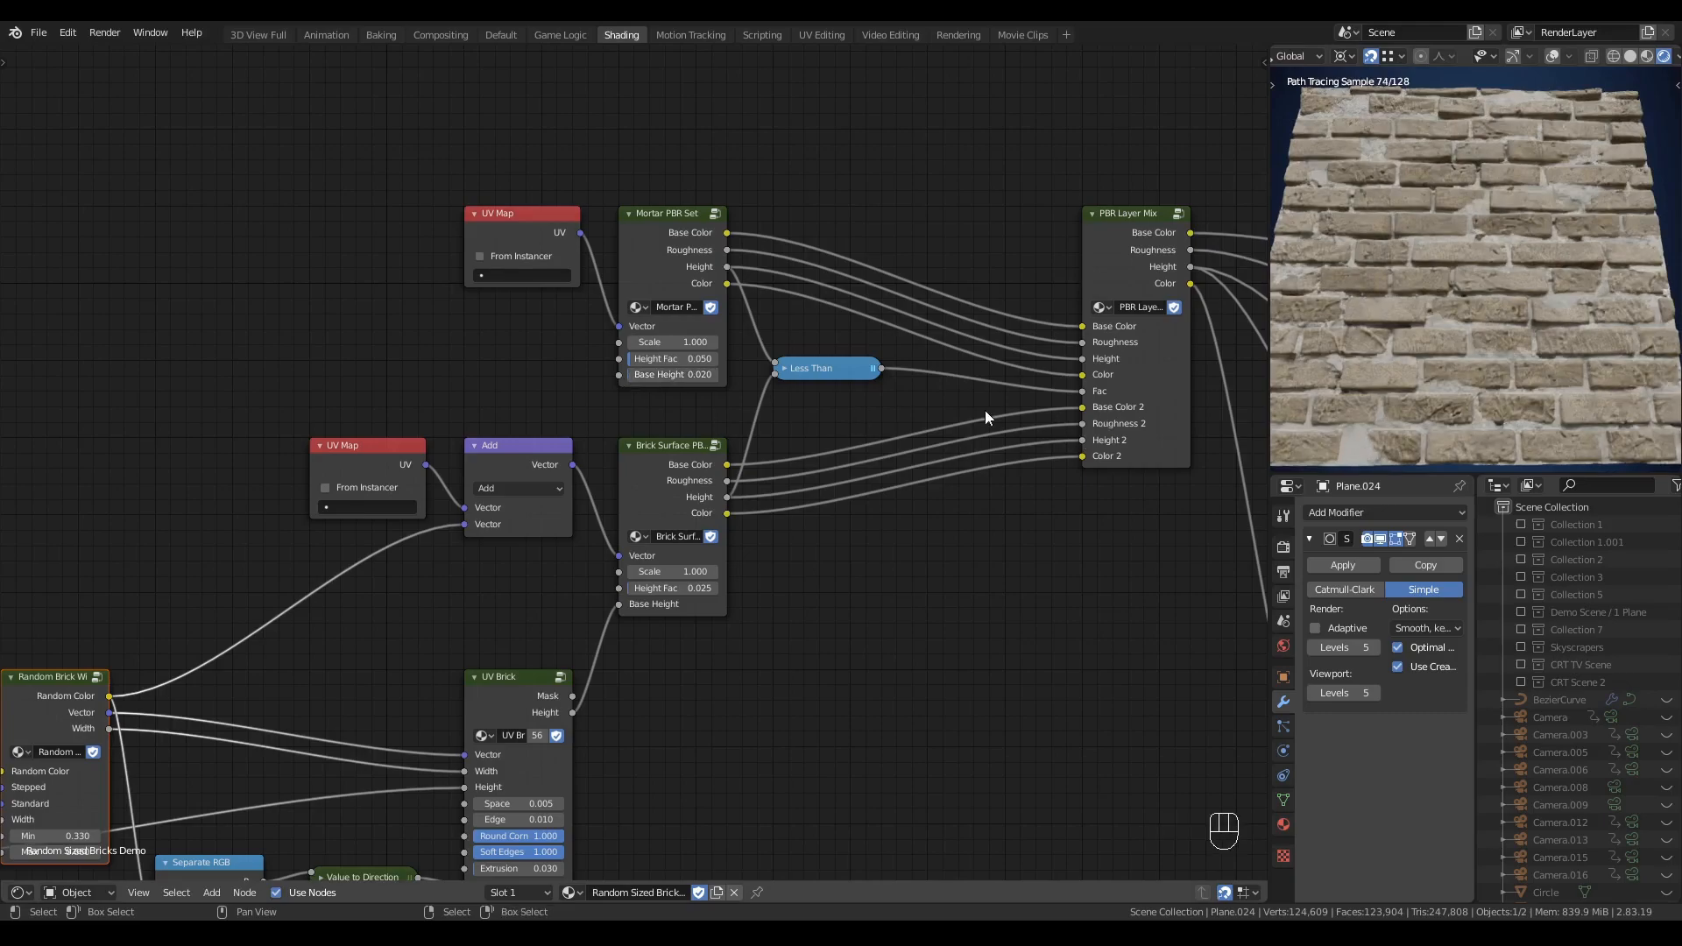
# - Inspect the mortar coverage on the wall and lower the subdivision modifier to viewport level 4
pyautogui.moveTo(1445, 343); pyautogui.dragTo(1463, 382, button='middle')
pyautogui.hotkey('alt', 'q')
pyautogui.keyDown('shift'); pyautogui.moveTo(1474, 318); pyautogui.dragTo(1472, 329, button='middle'); pyautogui.keyUp('shift')
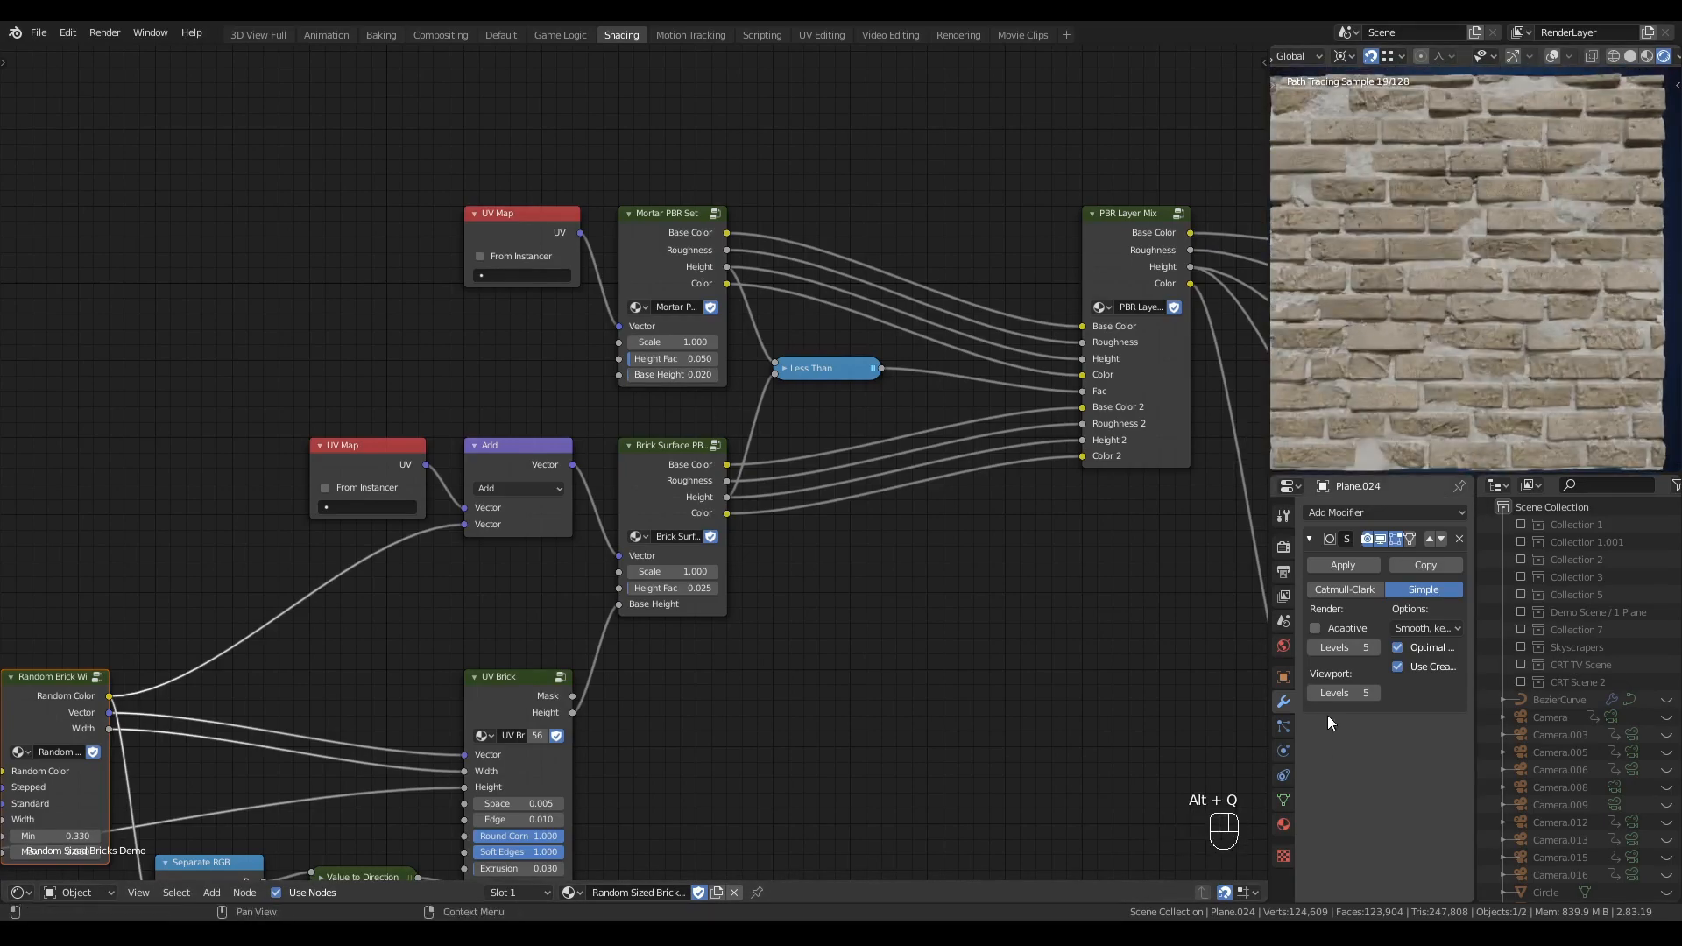
pyautogui.click(1313, 693)
# - Move UV Grid's UV Map node far ahead of the UV Grid to make room for more nodes
pyautogui.scroll(-5, 744, 657)
pyautogui.moveTo(713, 640); pyautogui.dragTo(905, 476, button='middle')
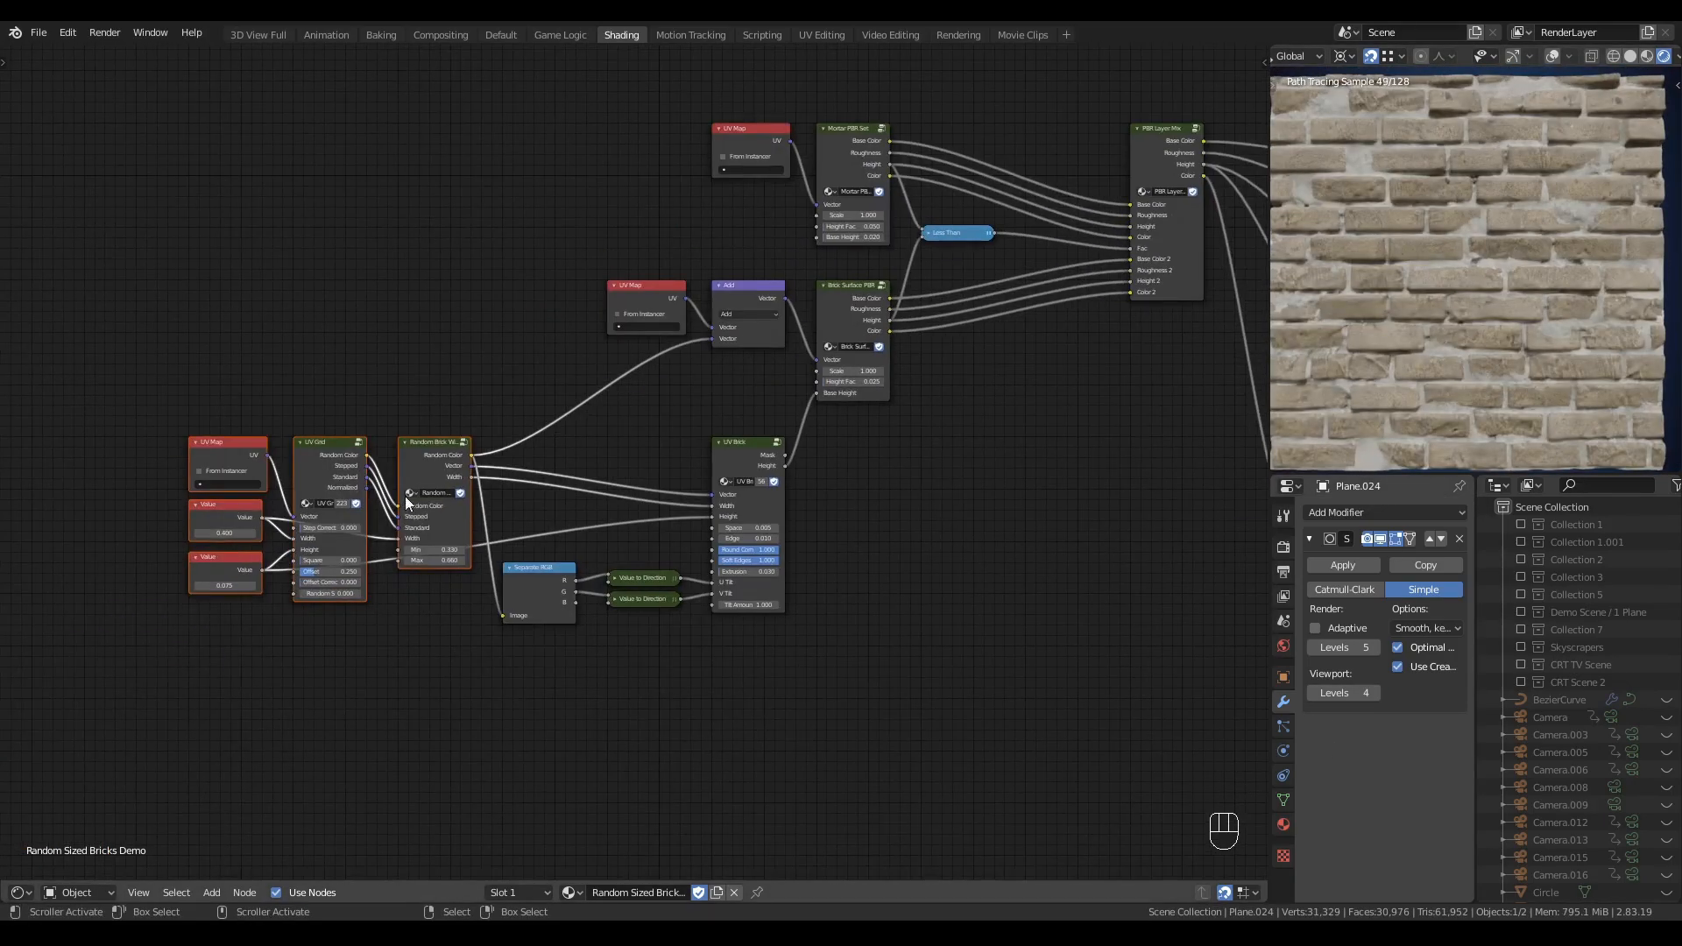
pyautogui.hotkey('alt', 'a')
pyautogui.moveTo(458, 488); pyautogui.dragTo(962, 414, button='middle')
pyautogui.scroll(5, 574, 435)
pyautogui.moveTo(545, 468); pyautogui.dragTo(728, 450, button='middle')
pyautogui.scroll(-2, 543, 516)
pyautogui.click(860, 403)
pyautogui.moveTo(860, 405); pyautogui.dragTo(348, 347)
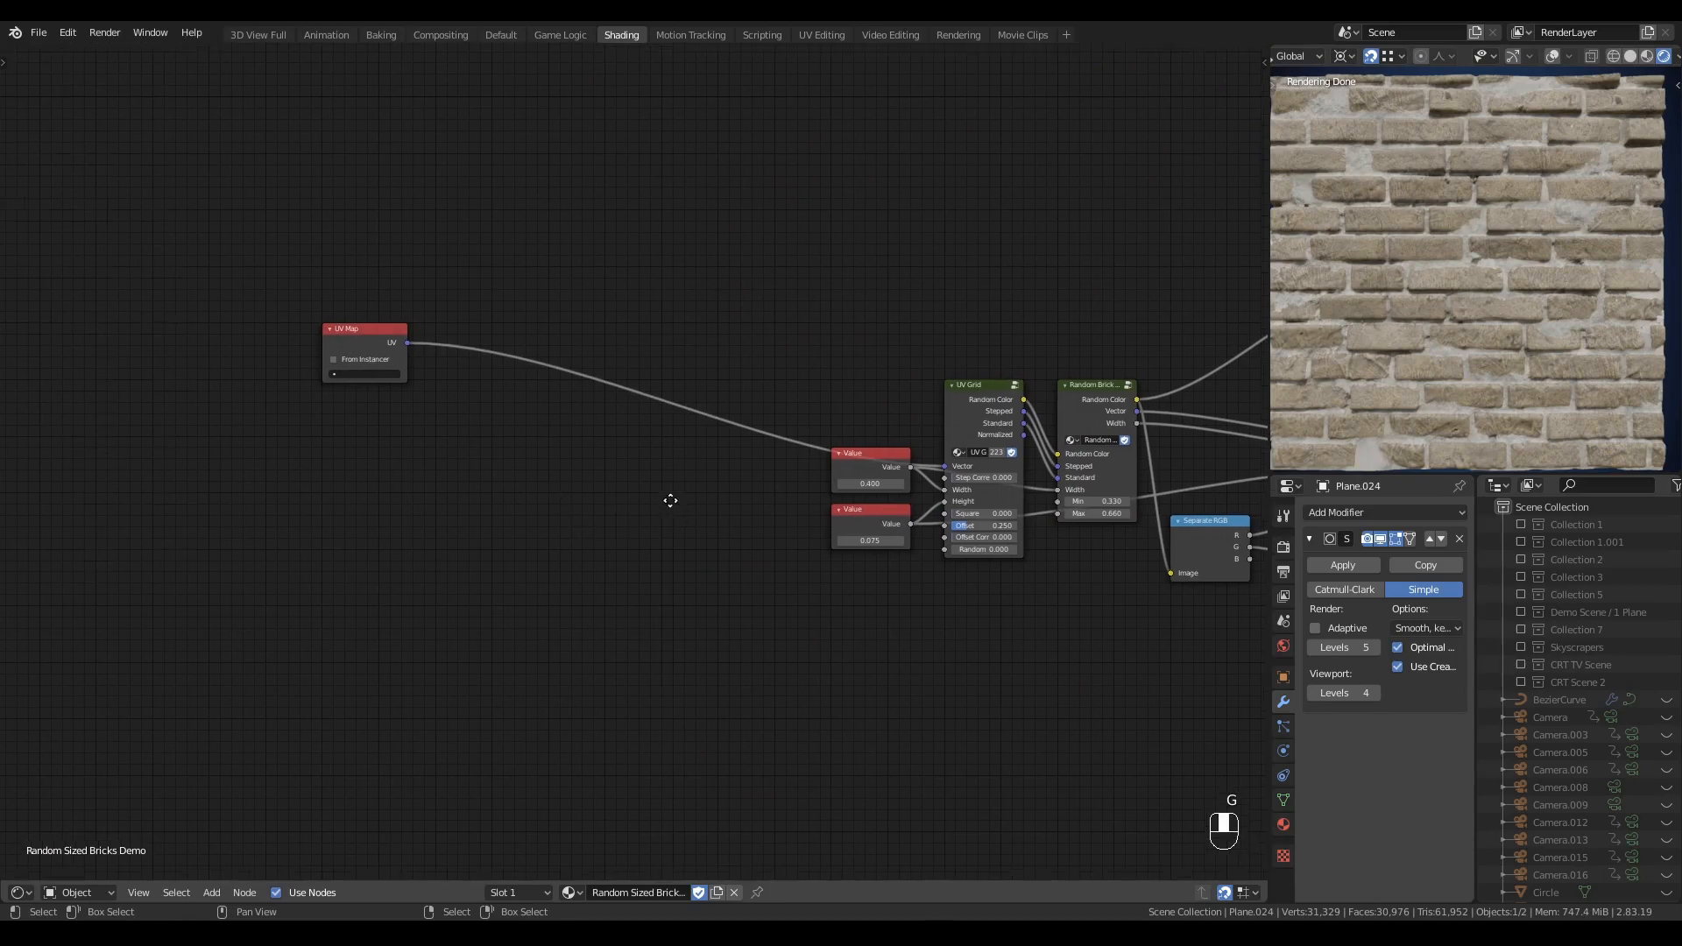
pyautogui.moveTo(669, 499); pyautogui.dragTo(549, 421, button='middle')
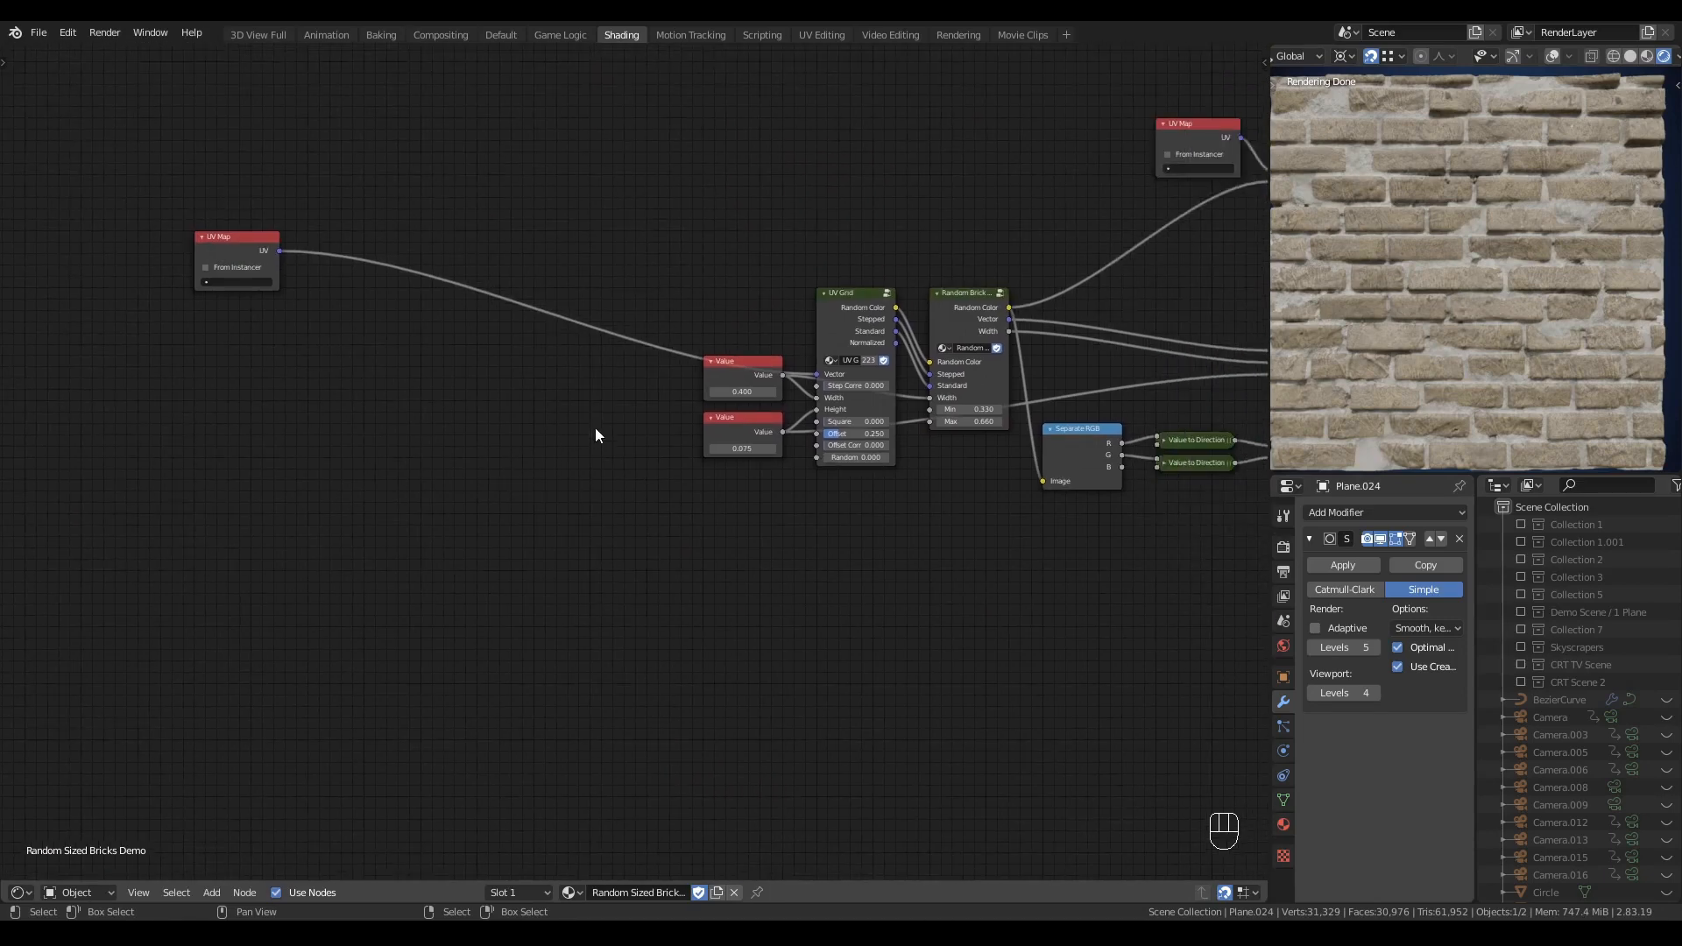
# - Move both Value nodes away from UV Grid, placing them below the link from the UV Map
pyautogui.moveTo(674, 346); pyautogui.dragTo(762, 500)
pyautogui.press('g')
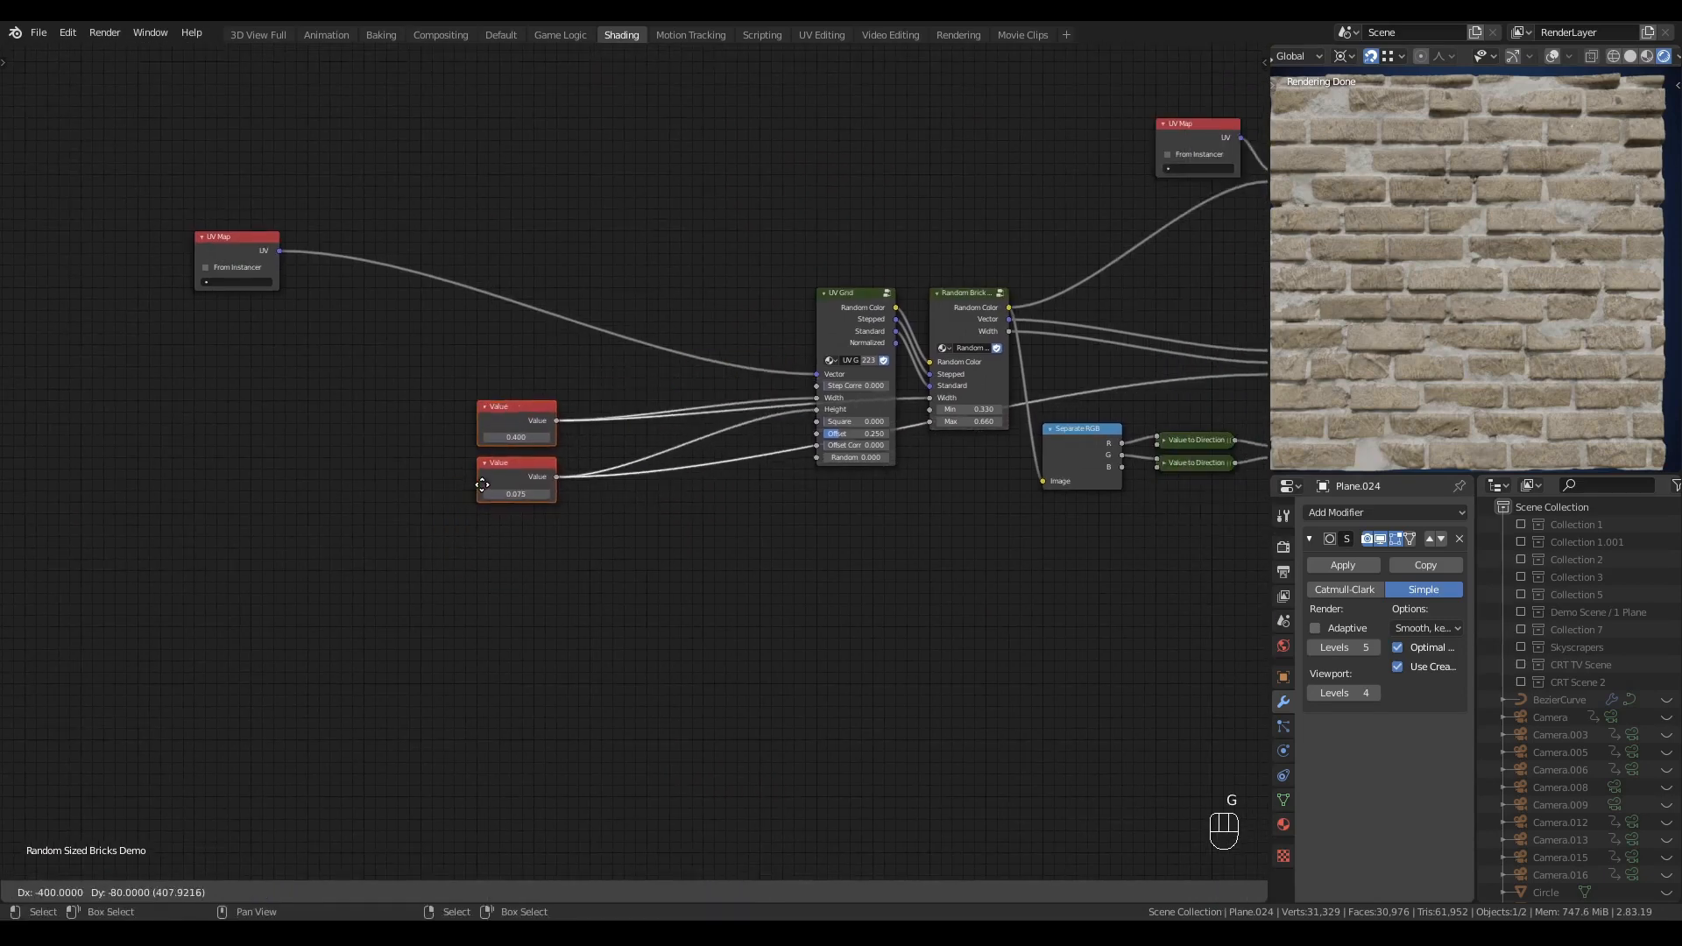
pyautogui.click(481, 476)
pyautogui.press('g')
pyautogui.click(500, 525)
pyautogui.scroll(1, 597, 573)
pyautogui.scroll(1, 598, 573)
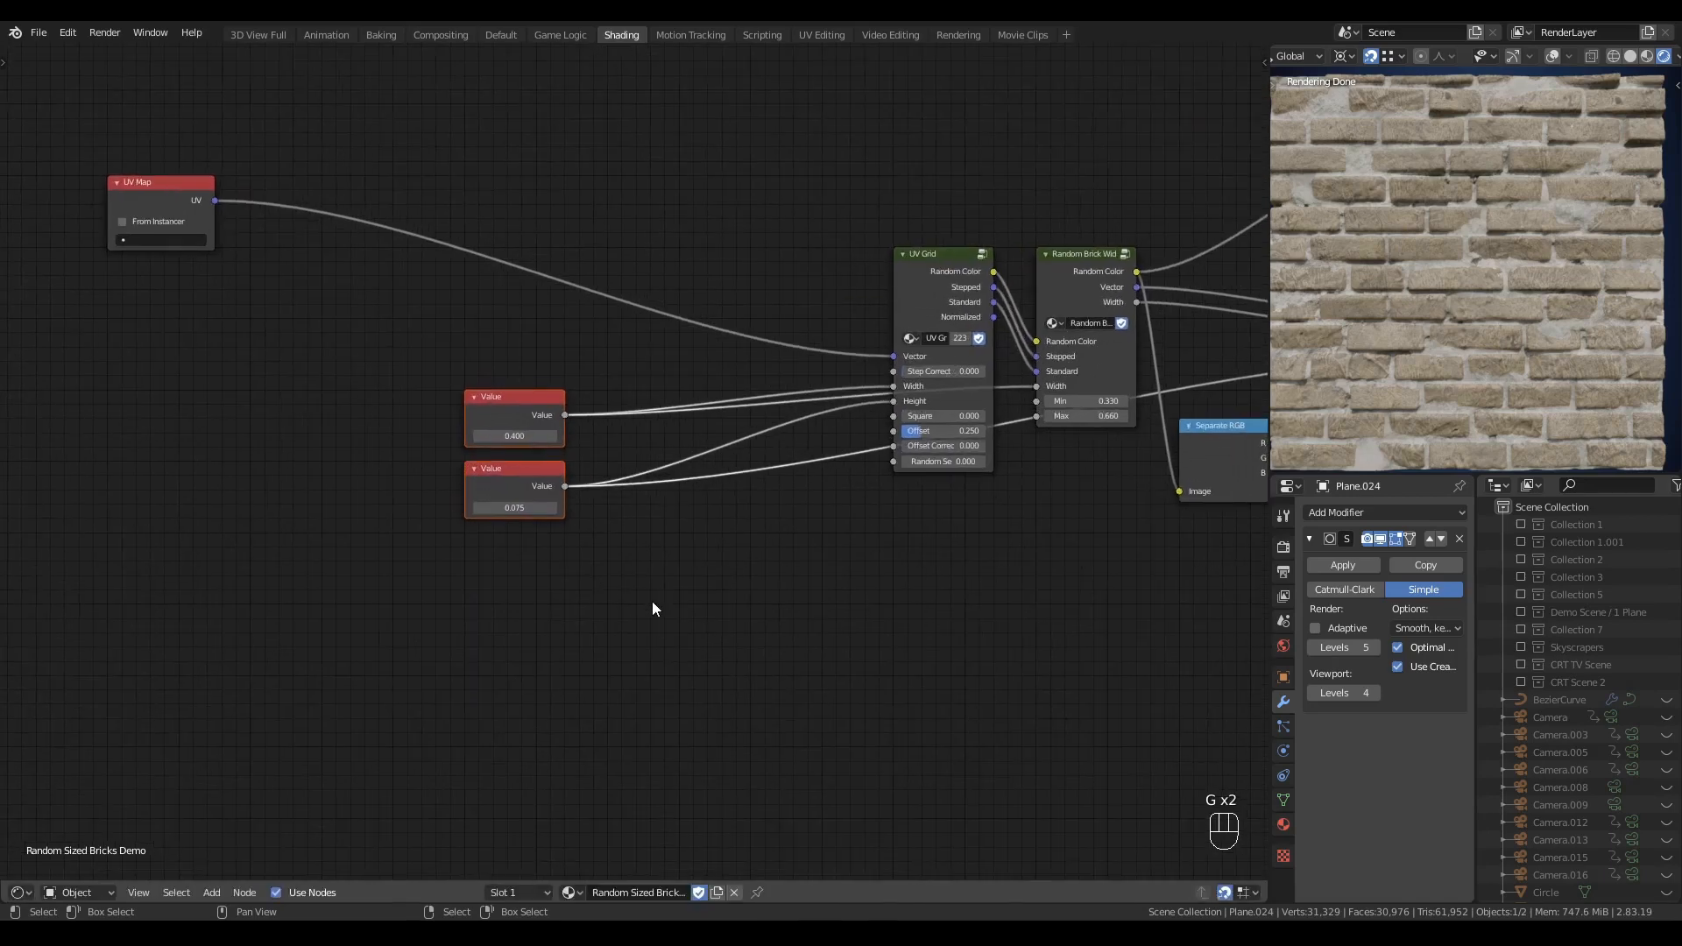
pyautogui.click(654, 598)
pyautogui.moveTo(653, 598); pyautogui.dragTo(622, 617, button='middle')
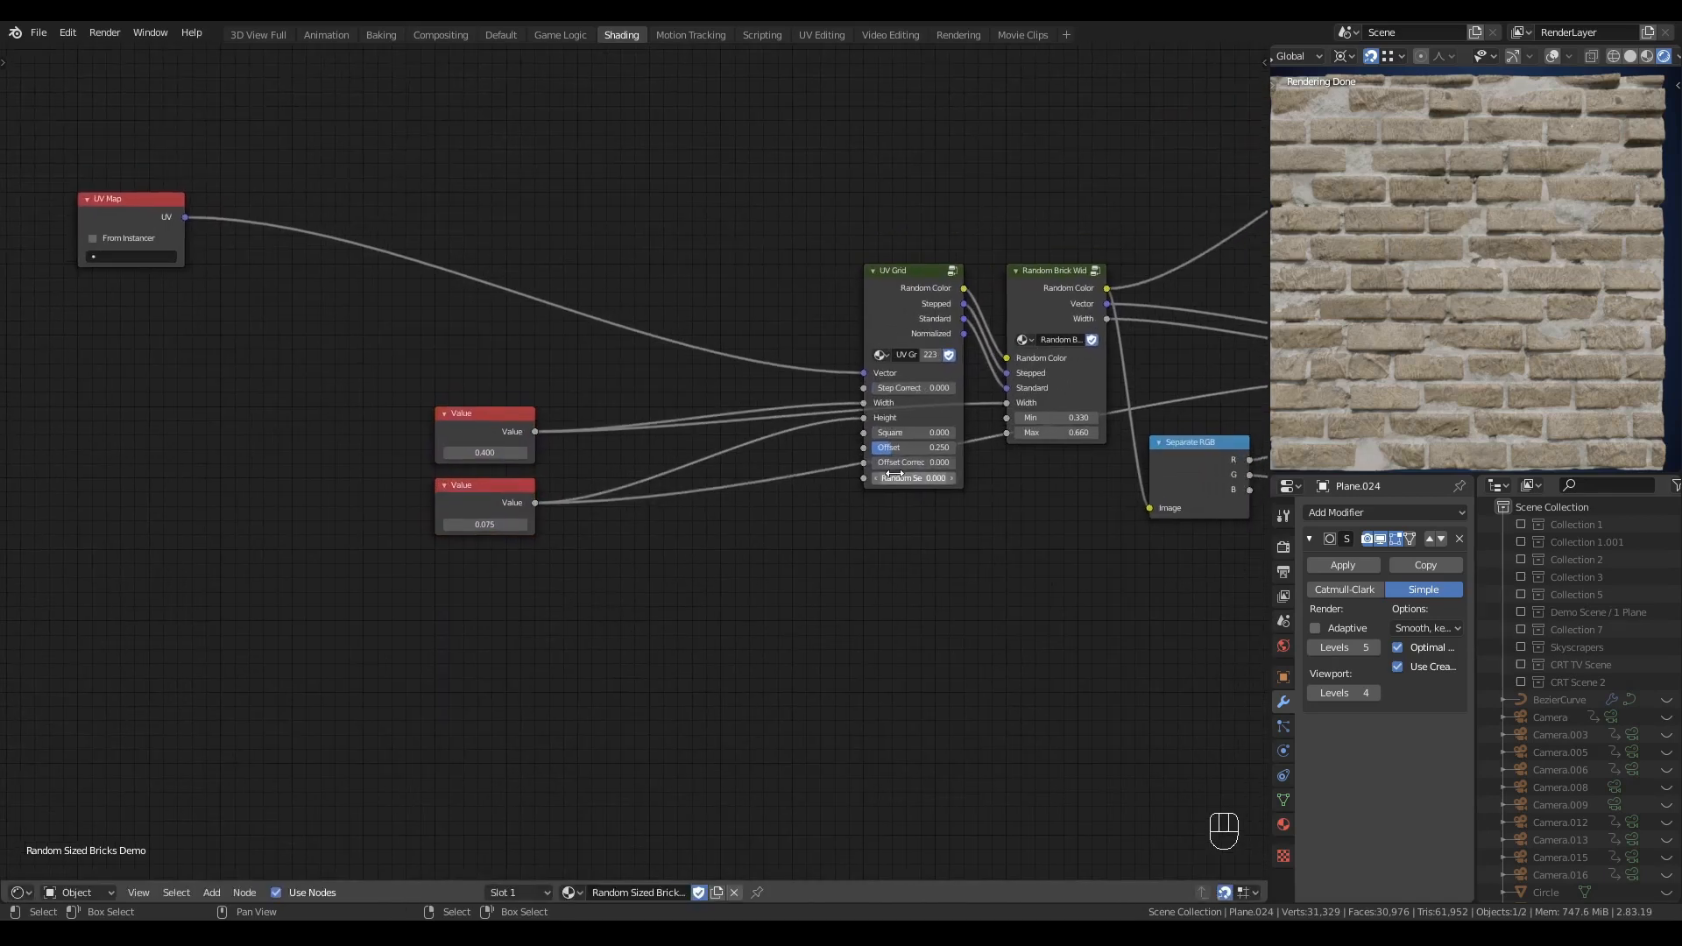
# - Add a Math node below the Value nodes, set it to Divide and set its second value to 2
pyautogui.hotkey('ctrl', 'x')
pyautogui.press('q')
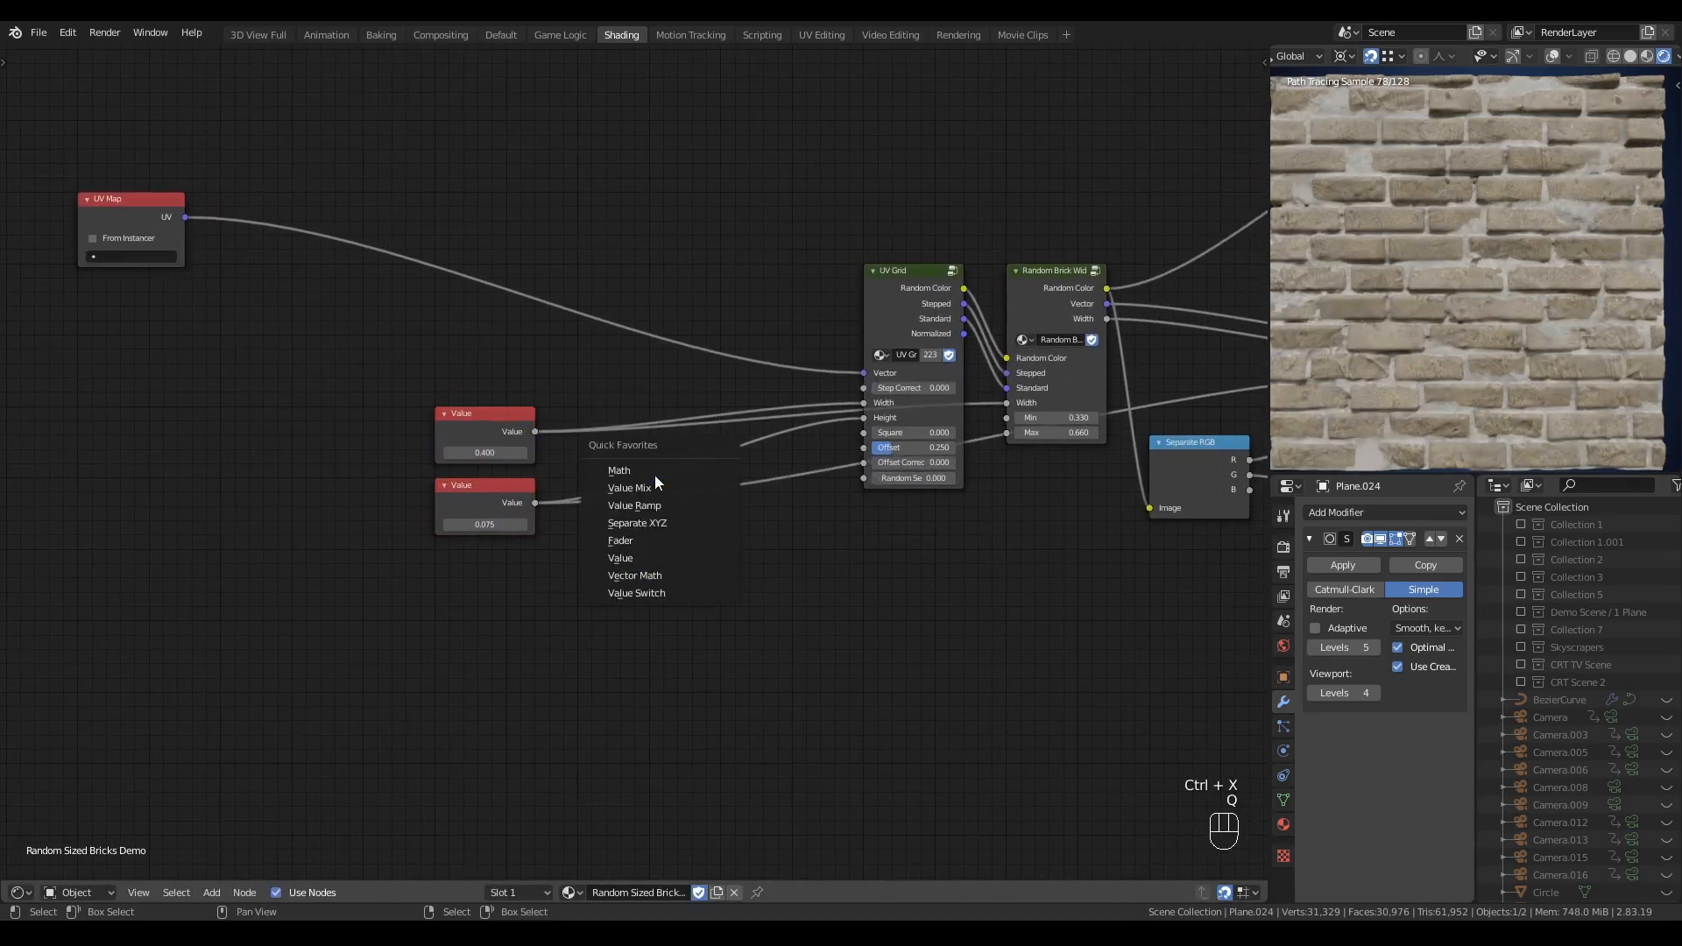
pyautogui.click(640, 471)
pyautogui.click(653, 540)
pyautogui.click(694, 581)
pyautogui.click(692, 688)
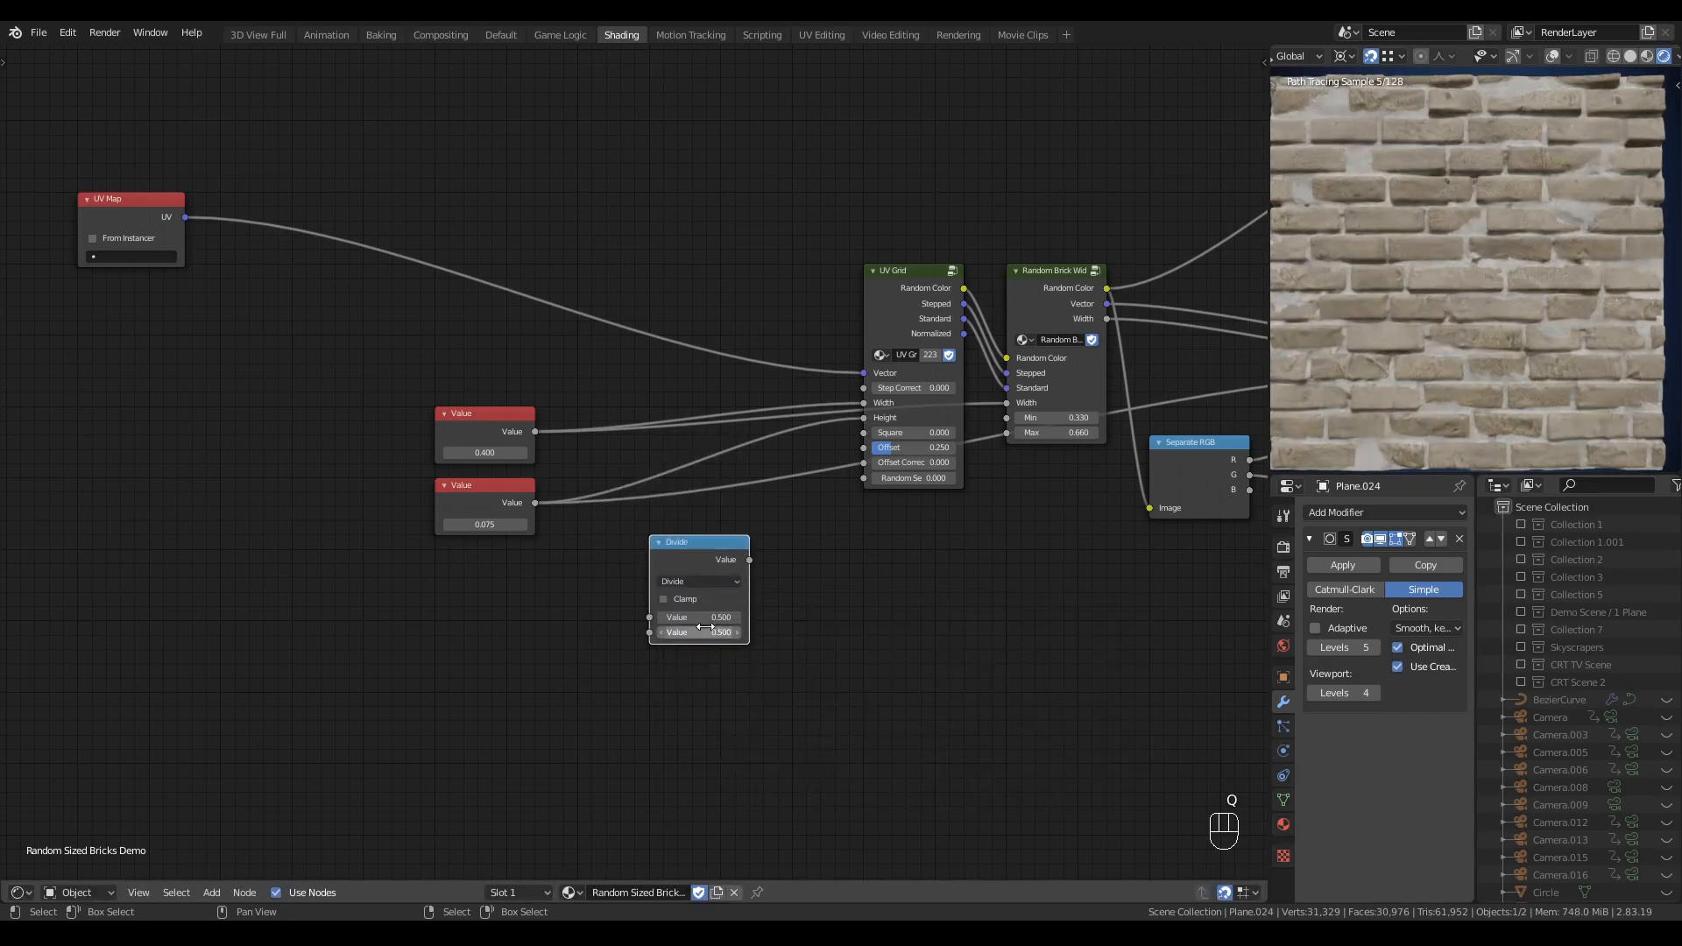
pyautogui.click(701, 631)
pyautogui.write('2')
pyautogui.press('Return')
# - Connect the 0.400 Value to Divide's first input and transfer the 0.075 Value's outgoing links to Divide's output
pyautogui.click(530, 435)
pyautogui.moveTo(532, 433); pyautogui.dragTo(650, 616)
pyautogui.keyDown('ctrl'); pyautogui.moveTo(538, 503); pyautogui.dragTo(747, 556, button='right'); pyautogui.keyUp('ctrl')
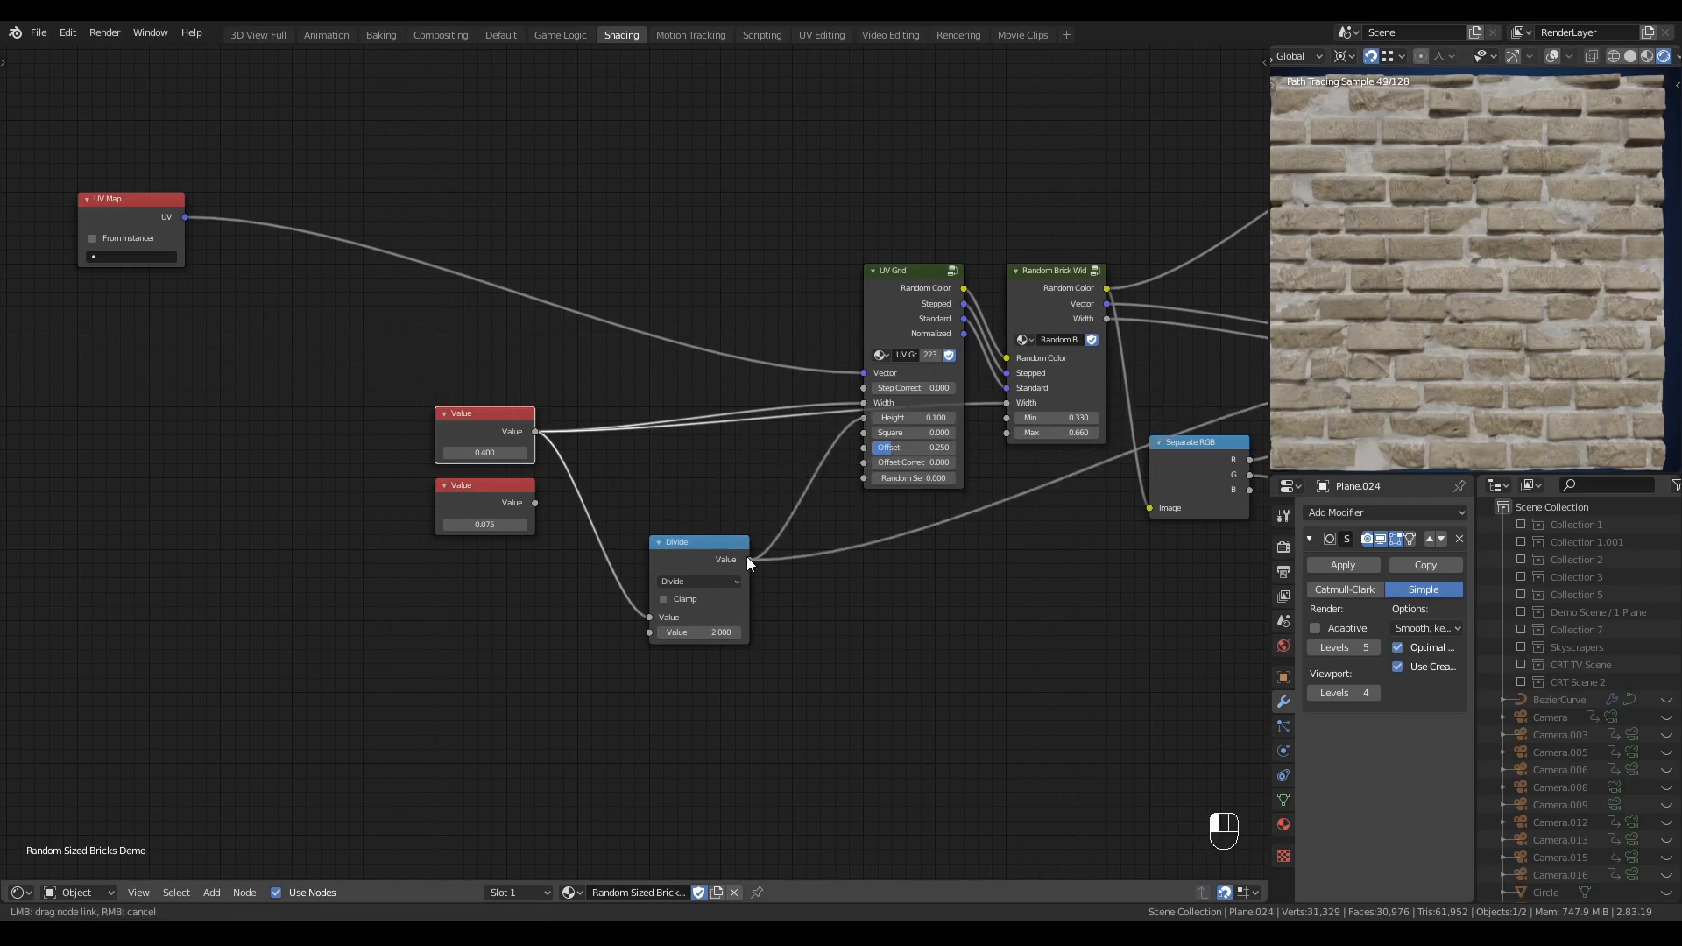
# - Place Divide beside the Value nodes, connect the lower Value node to its second input and set that Value to 2
pyautogui.moveTo(677, 545); pyautogui.dragTo(603, 493)
pyautogui.moveTo(476, 491); pyautogui.dragTo(579, 575)
pyautogui.click(495, 597)
pyautogui.write('2')
pyautogui.press('Return')
pyautogui.click(639, 493)
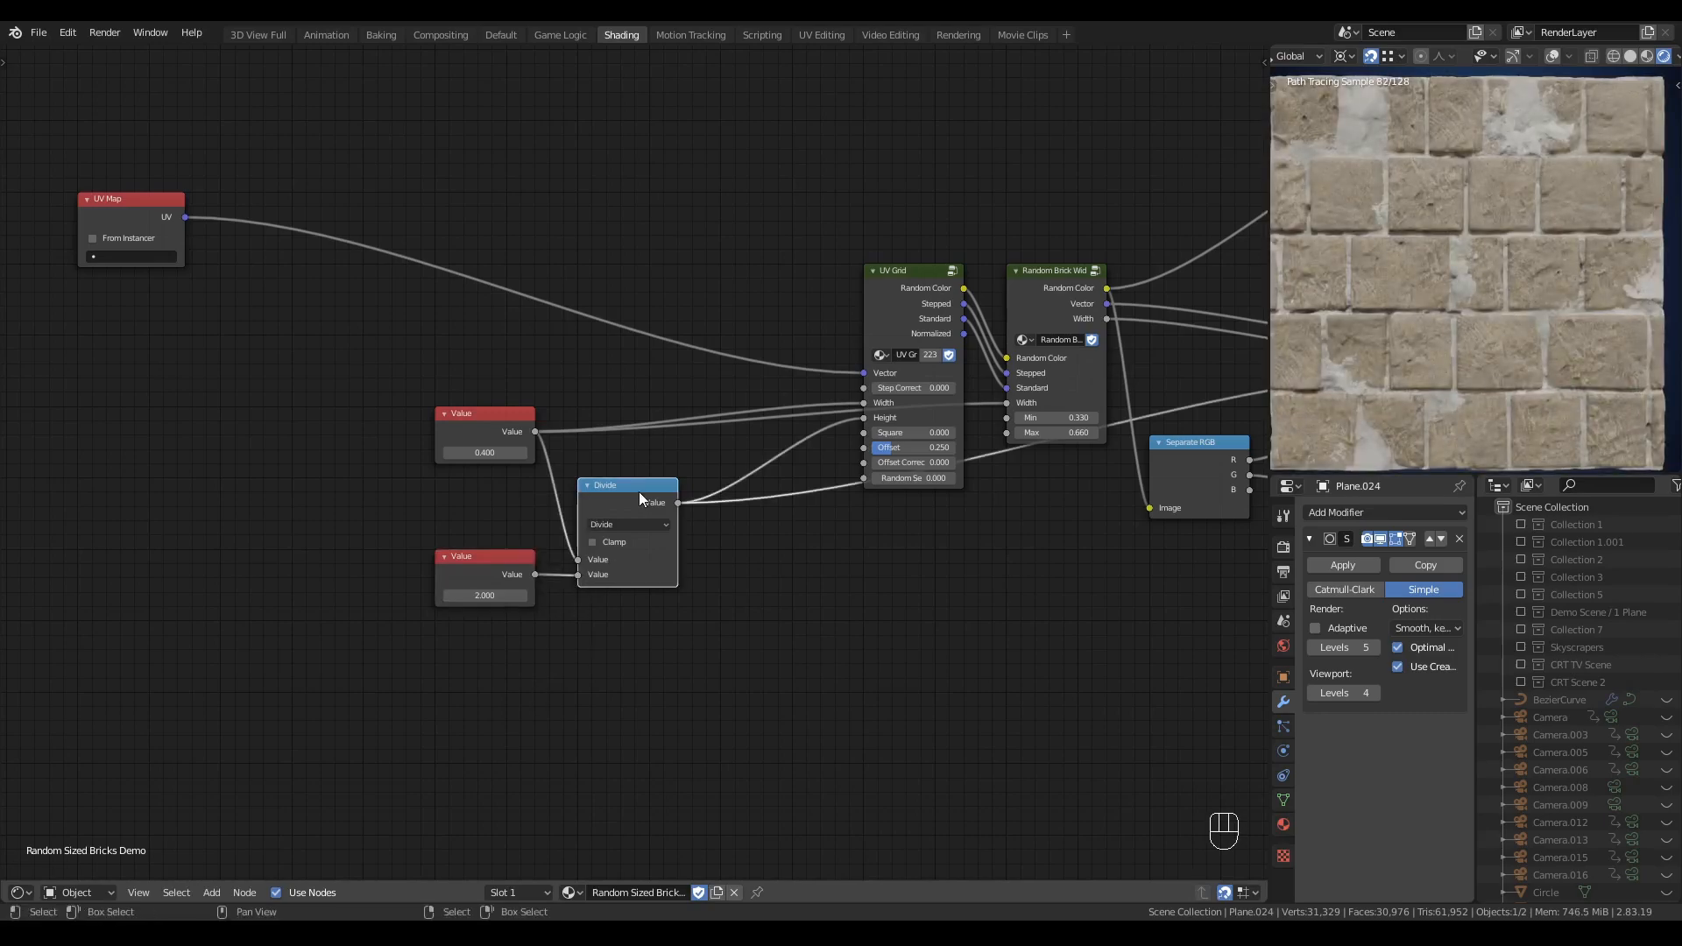
# - Move both Value nodes and the Divide node well below the UV Map node as a compact cluster
pyautogui.moveTo(478, 436); pyautogui.dragTo(111, 633)
pyautogui.keyDown('shift'); pyautogui.click(503, 561); pyautogui.keyUp('shift')
pyautogui.keyDown('shift'); pyautogui.click(613, 547); pyautogui.keyUp('shift')
pyautogui.click(259, 438)
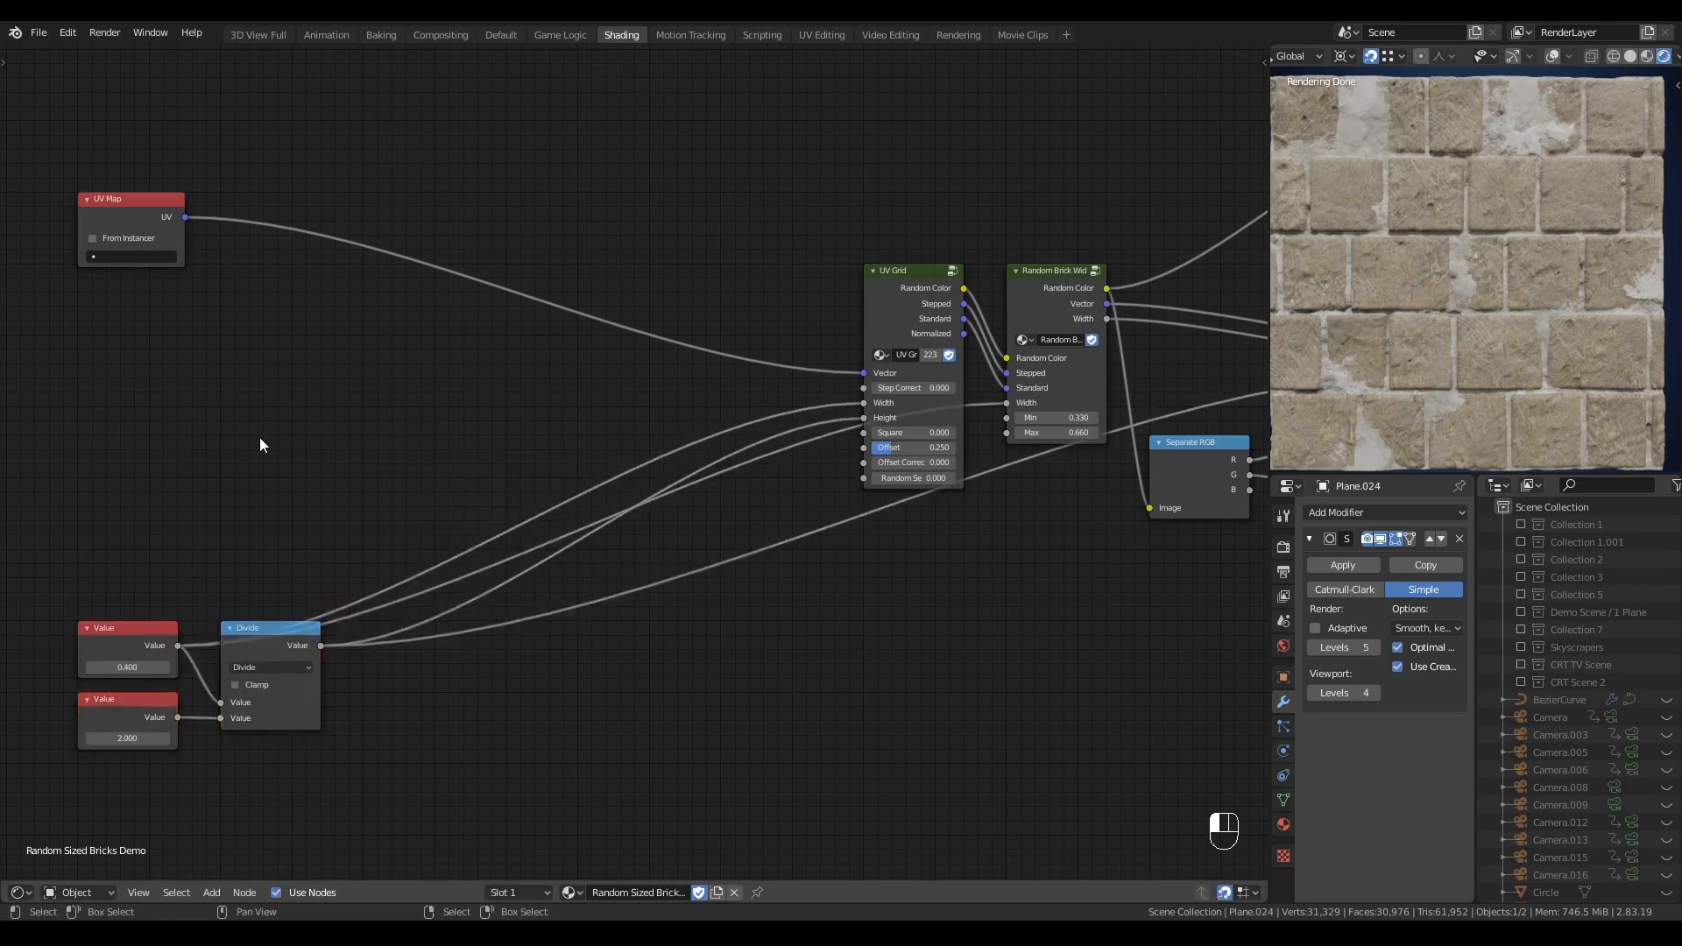
# - Insert a Separate XYZ node on the link between the UV Map and UV Grid
pyautogui.moveTo(285, 421); pyautogui.dragTo(385, 434, button='middle')
pyautogui.scroll(1, 323, 475)
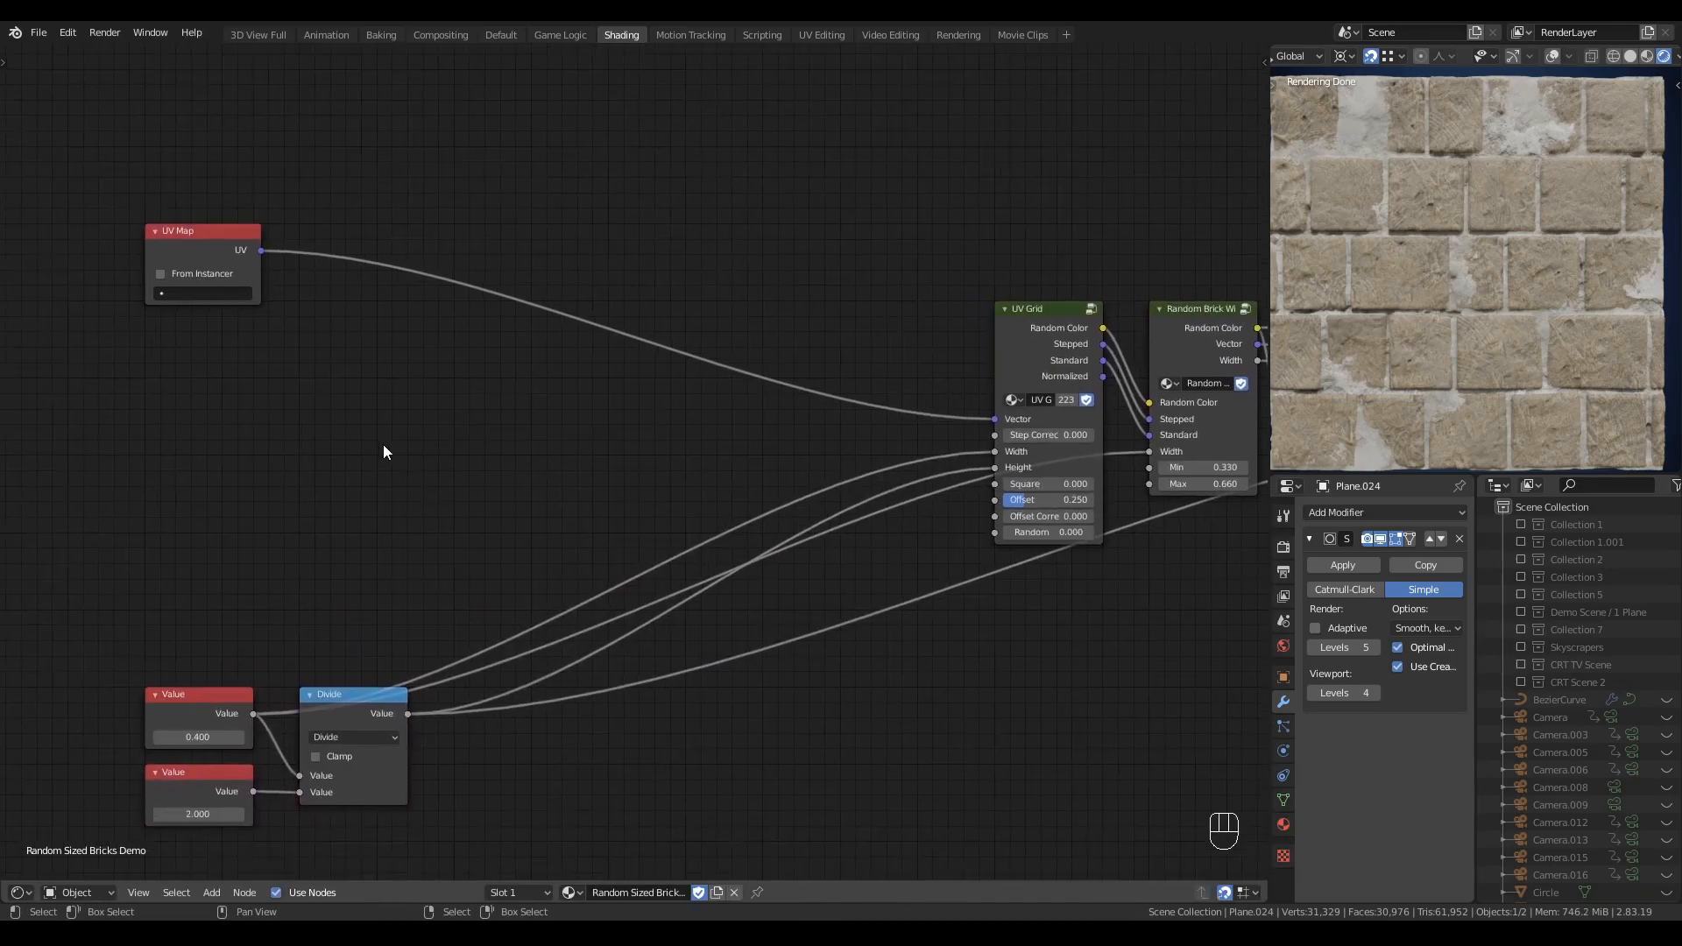
pyautogui.keyDown('ctrl'); pyautogui.hscroll(-2, 383, 451); pyautogui.keyUp('ctrl')
pyautogui.press('q')
pyautogui.click(344, 535)
pyautogui.click(333, 224)
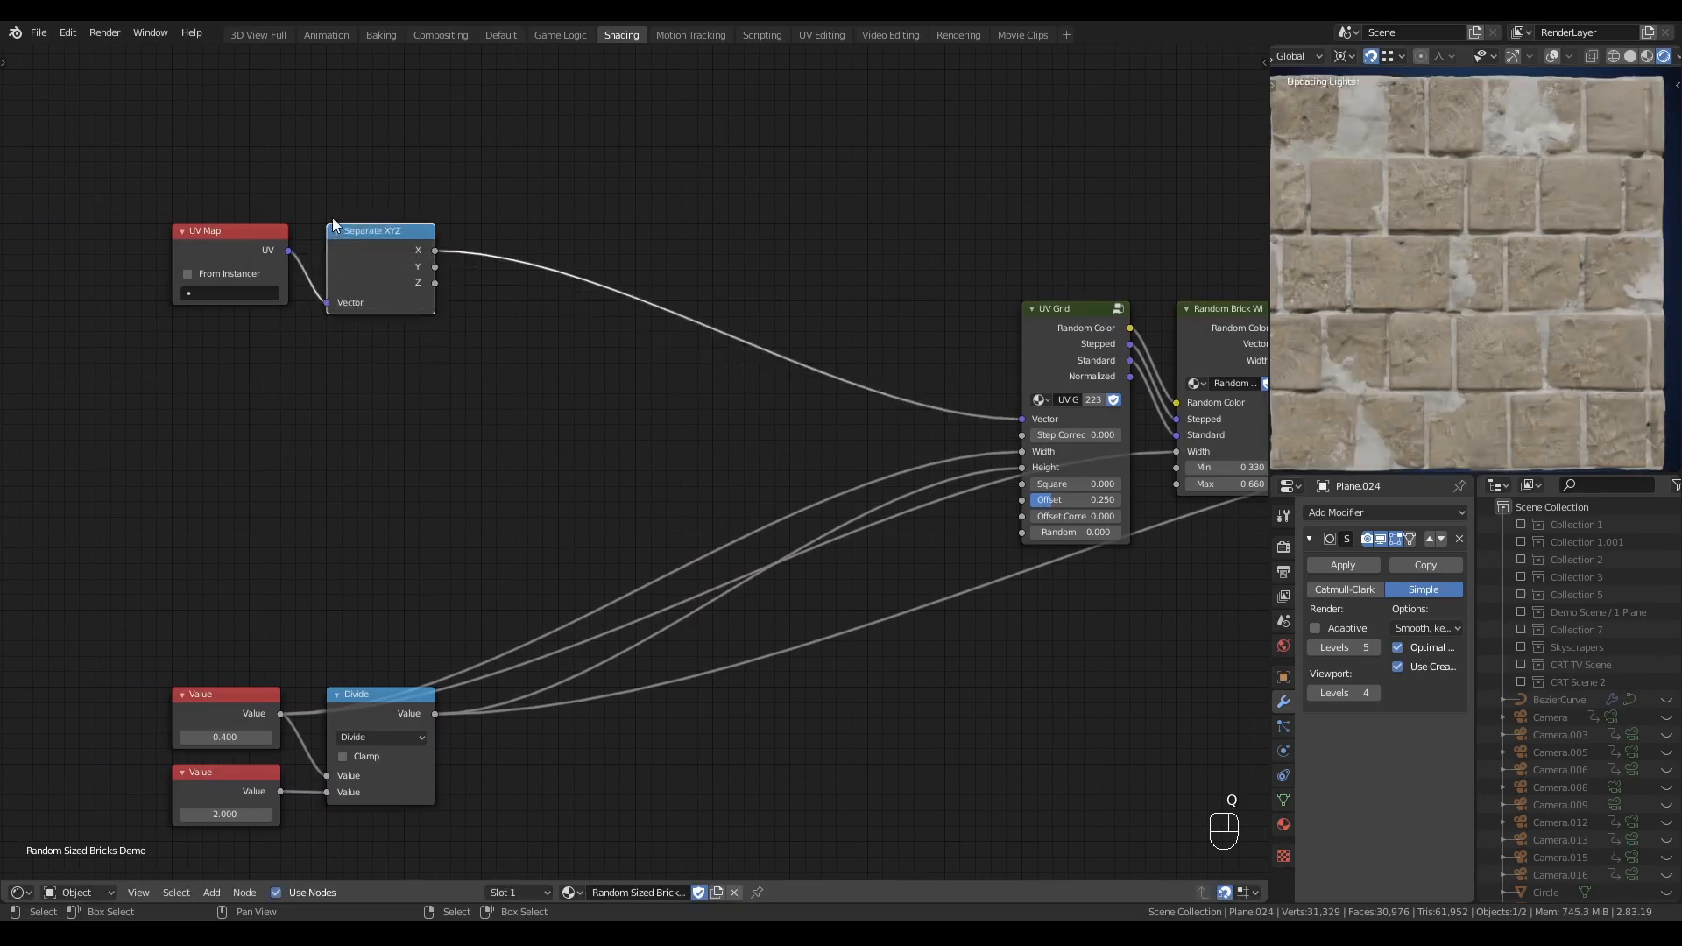
# - Insert a Combine XYZ node after Separate XYZ, feeding the UV Grid, and wire the X and Y components to swap
pyautogui.hotkey('shift', 'a')
pyautogui.moveTo(562, 322)
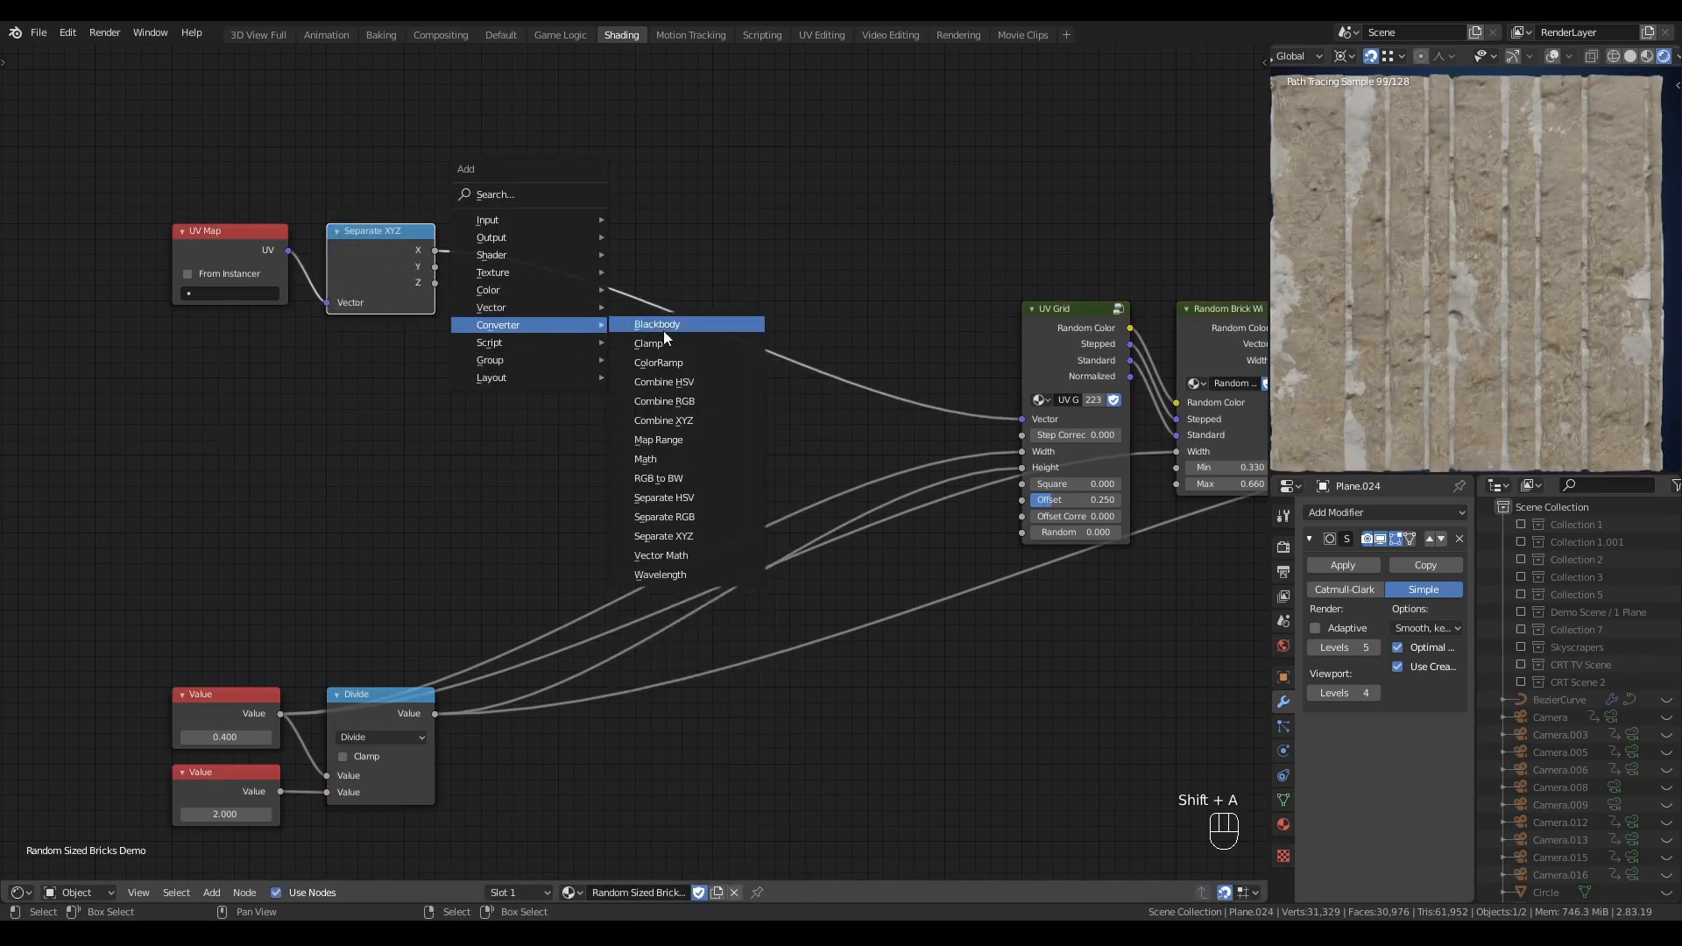
pyautogui.click(663, 421)
pyautogui.click(487, 233)
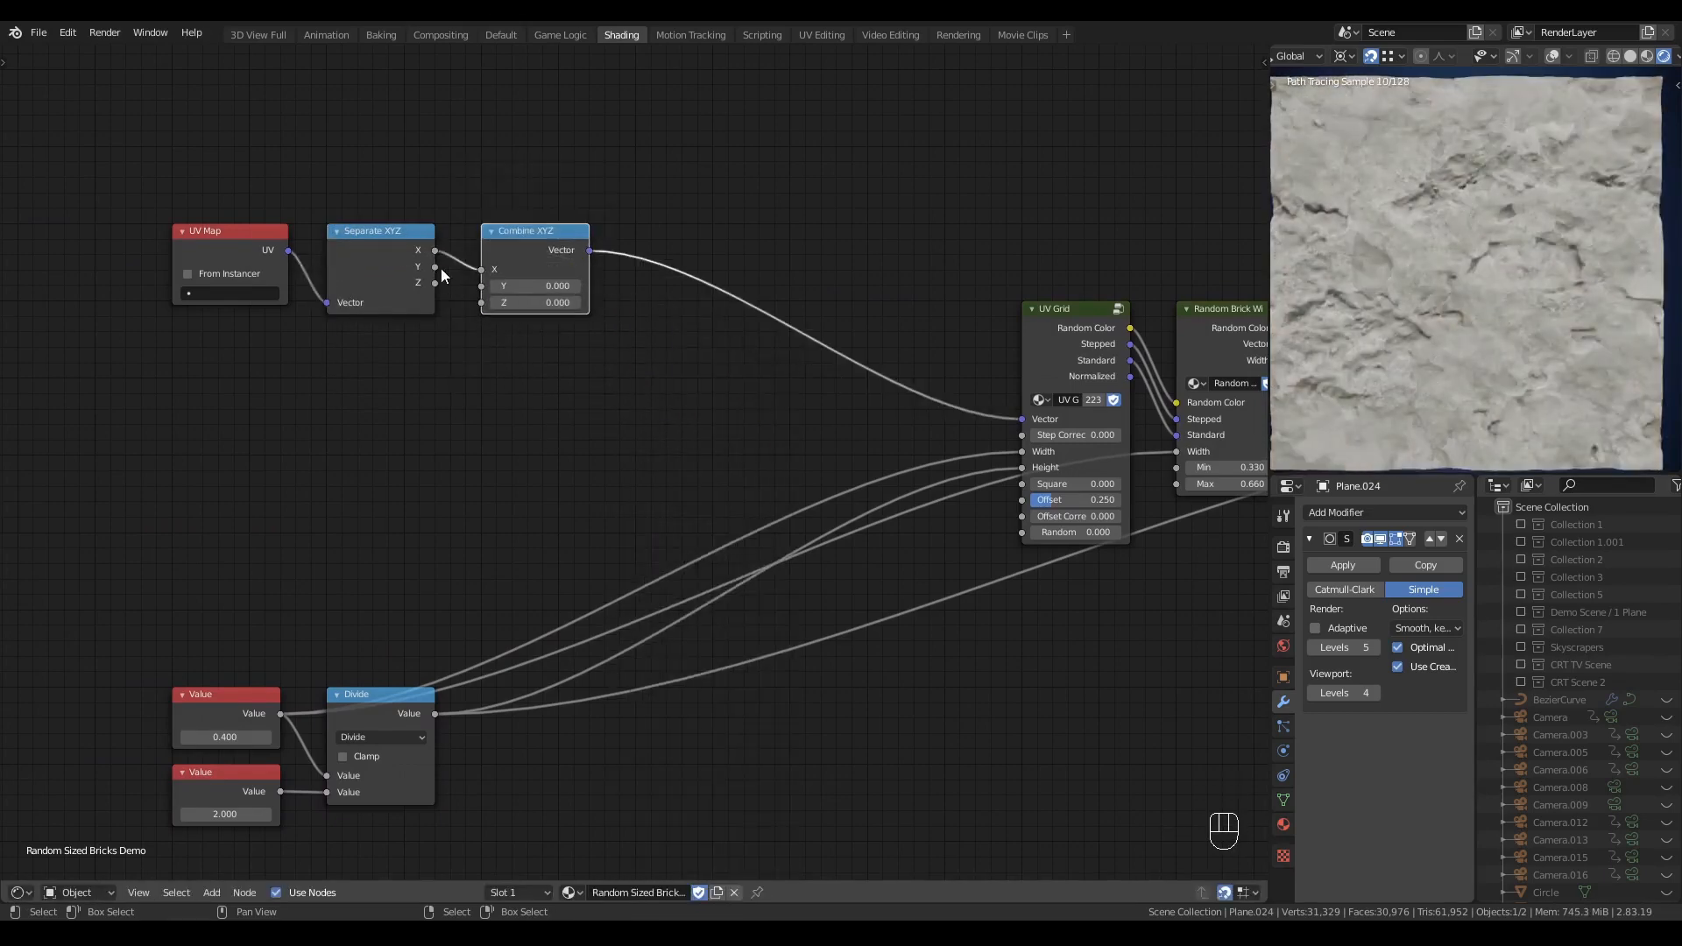
pyautogui.moveTo(435, 267); pyautogui.dragTo(487, 286)
# - Collapse and stack the UV Map, Separate XYZ and Combine XYZ nodes, and link UV Map straight to UV Grid's Vector
pyautogui.moveTo(160, 182); pyautogui.dragTo(645, 345)
pyautogui.press('h')
pyautogui.press('r')
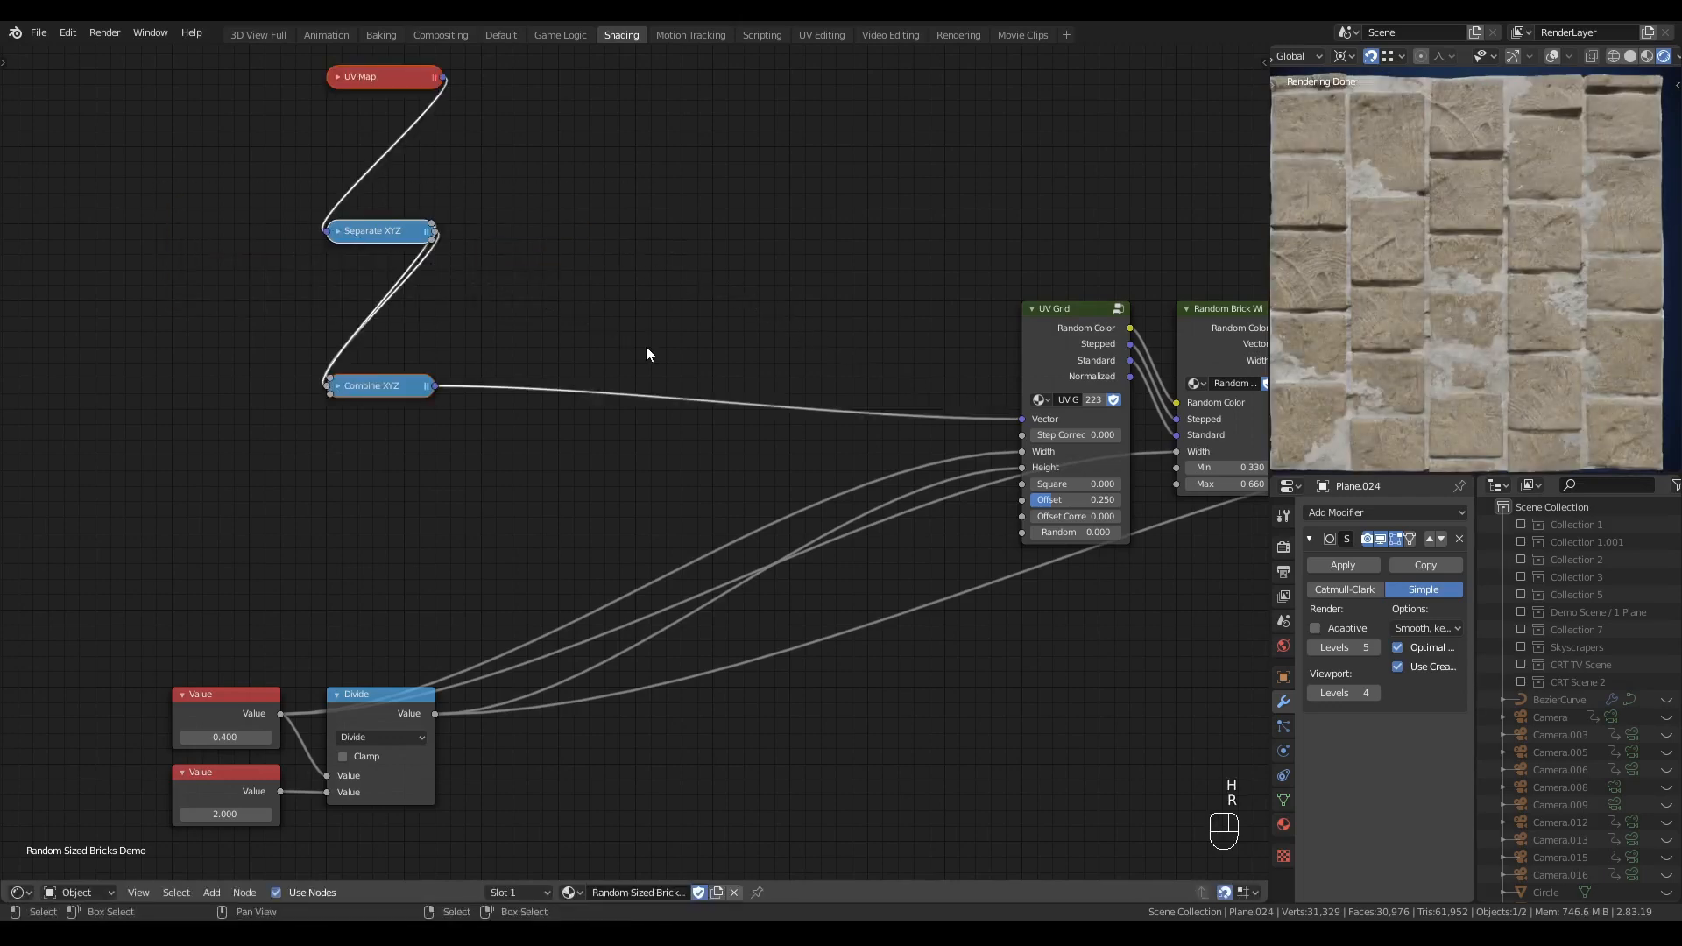
pyautogui.hotkey('alt', 'a')
pyautogui.moveTo(444, 200); pyautogui.dragTo(993, 419)
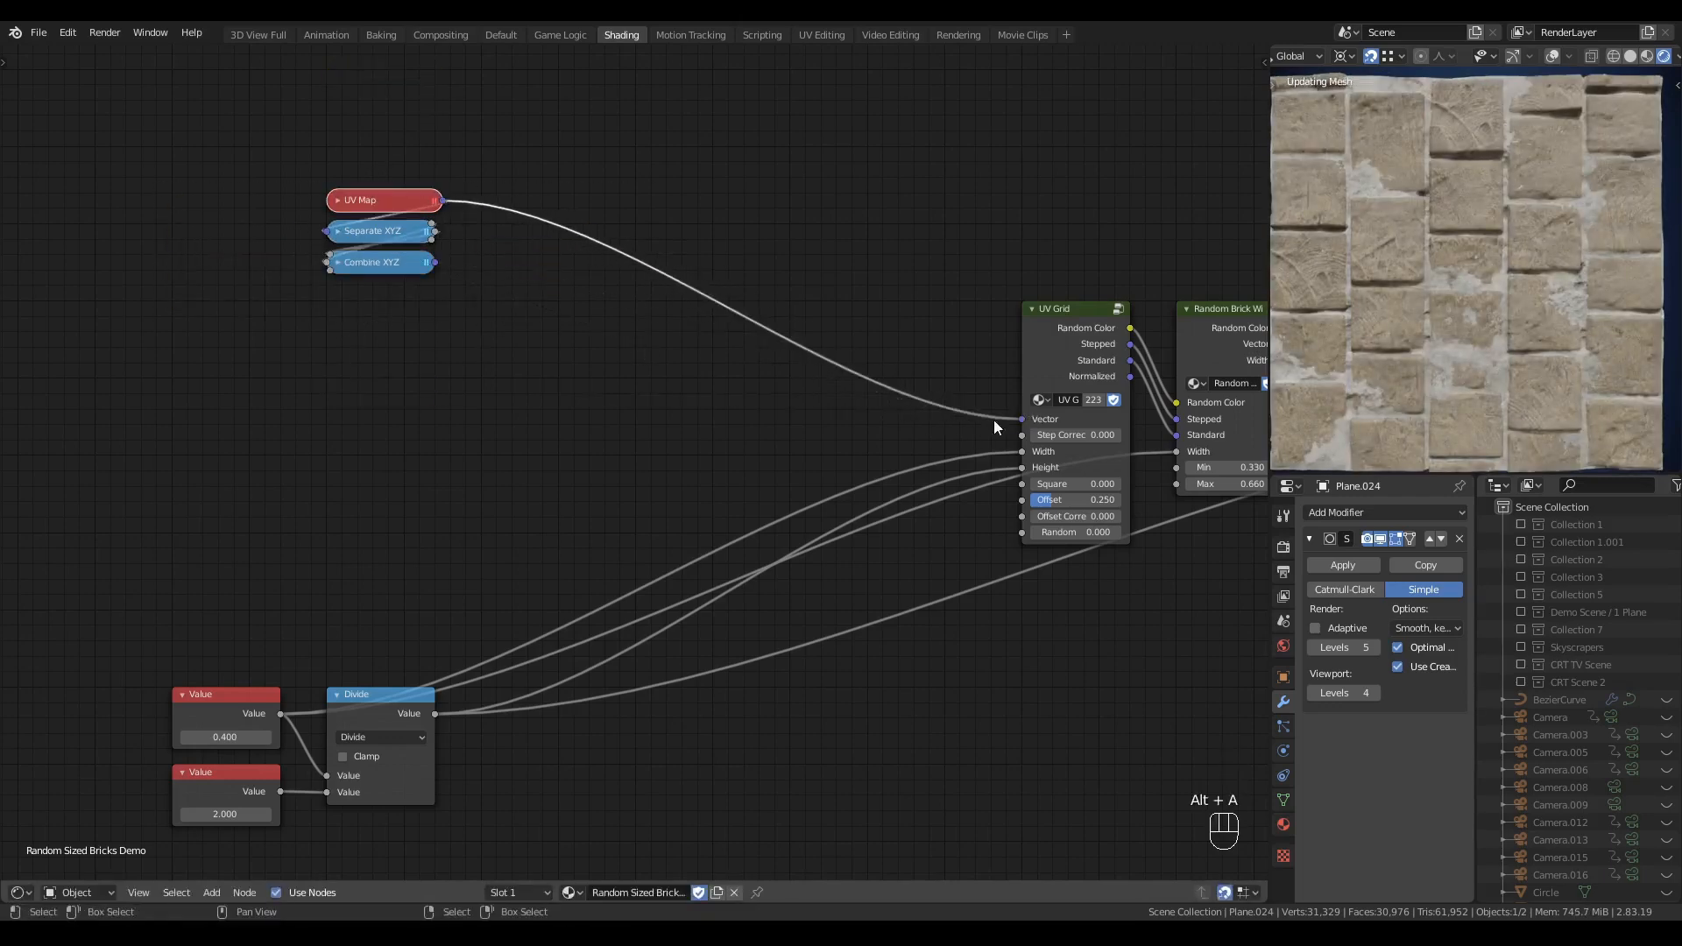
# - Insert a Mix node with factor 0 between UV Map and UV Grid and connect Combine XYZ to its Color2
pyautogui.hotkey('shift', 'a')
pyautogui.moveTo(601, 395)
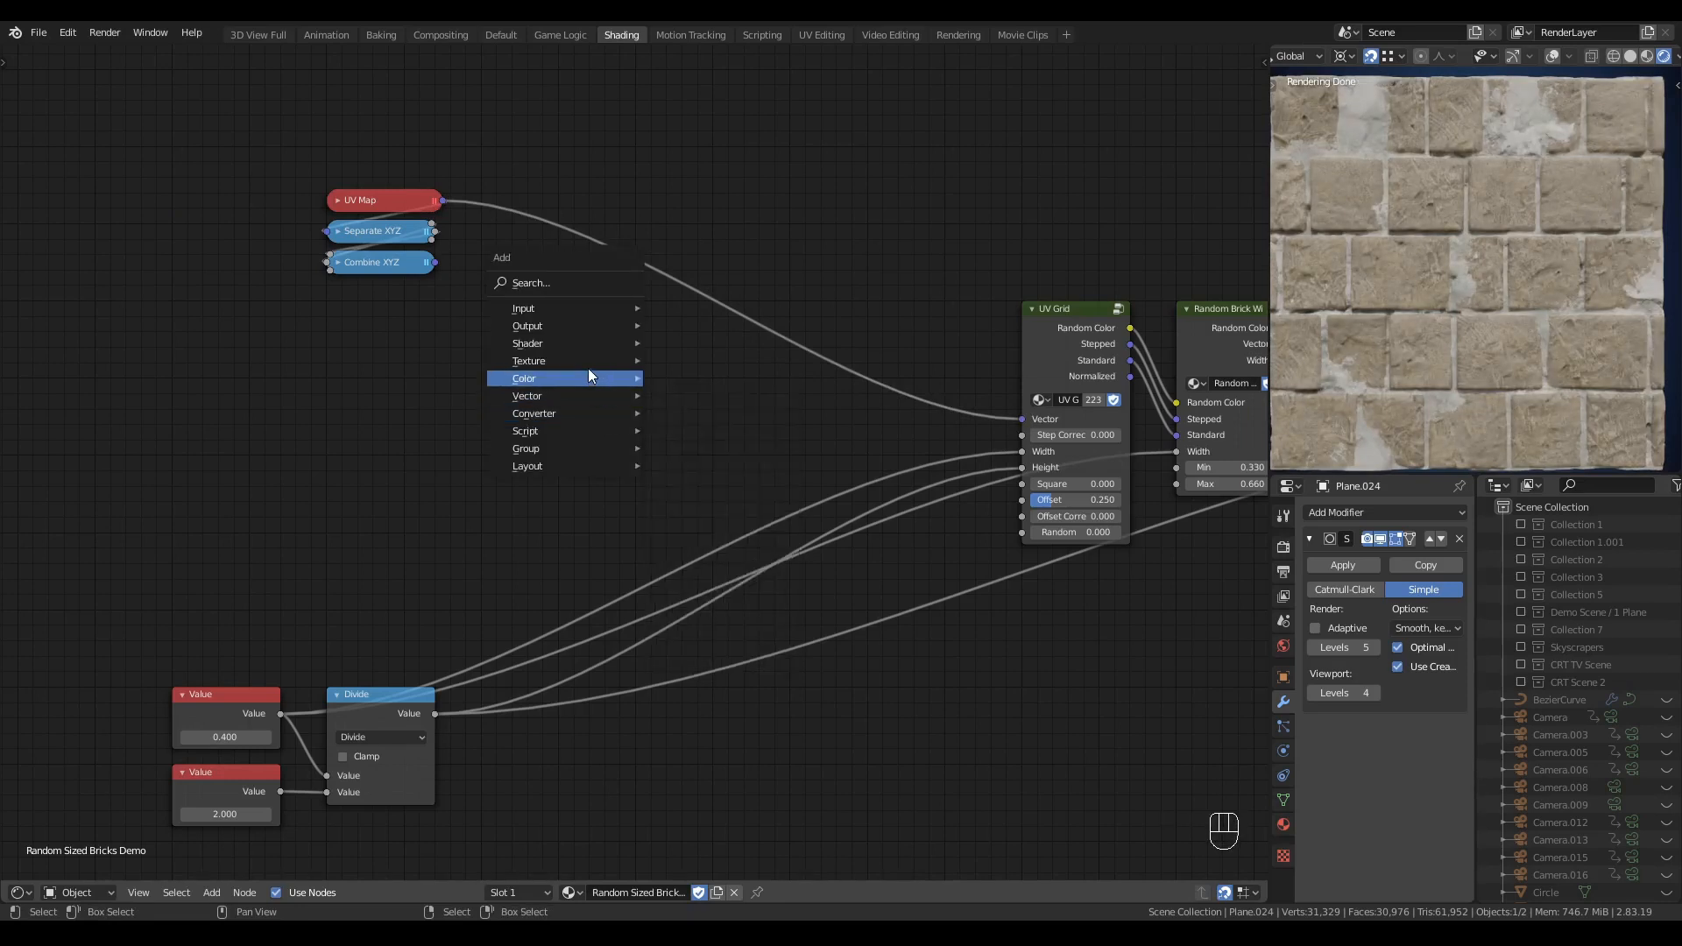
pyautogui.click(693, 475)
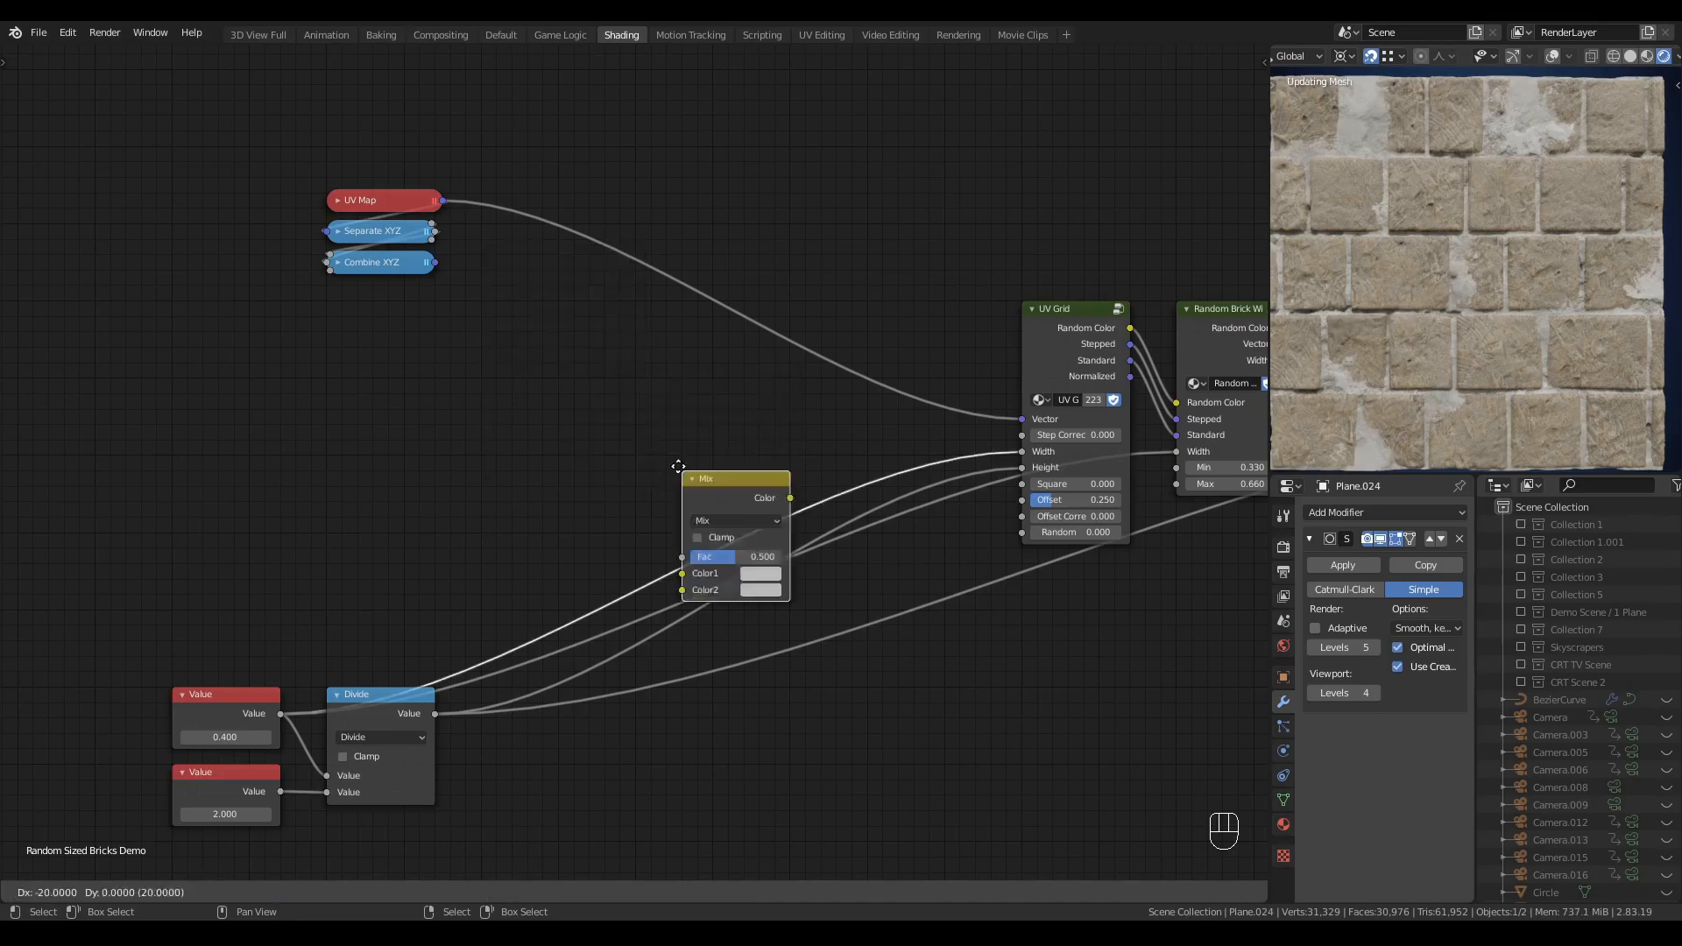
pyautogui.click(482, 156)
pyautogui.moveTo(436, 262); pyautogui.dragTo(482, 233)
# - Move the collapsed coordinate nodes and the Mix node close beside the UV Grid
pyautogui.moveTo(342, 147); pyautogui.dragTo(645, 387)
pyautogui.moveTo(525, 186); pyautogui.dragTo(910, 342)
pyautogui.click(623, 490)
pyautogui.scroll(-3, 623, 490)
pyautogui.moveTo(623, 491); pyautogui.dragTo(610, 406, button='middle')
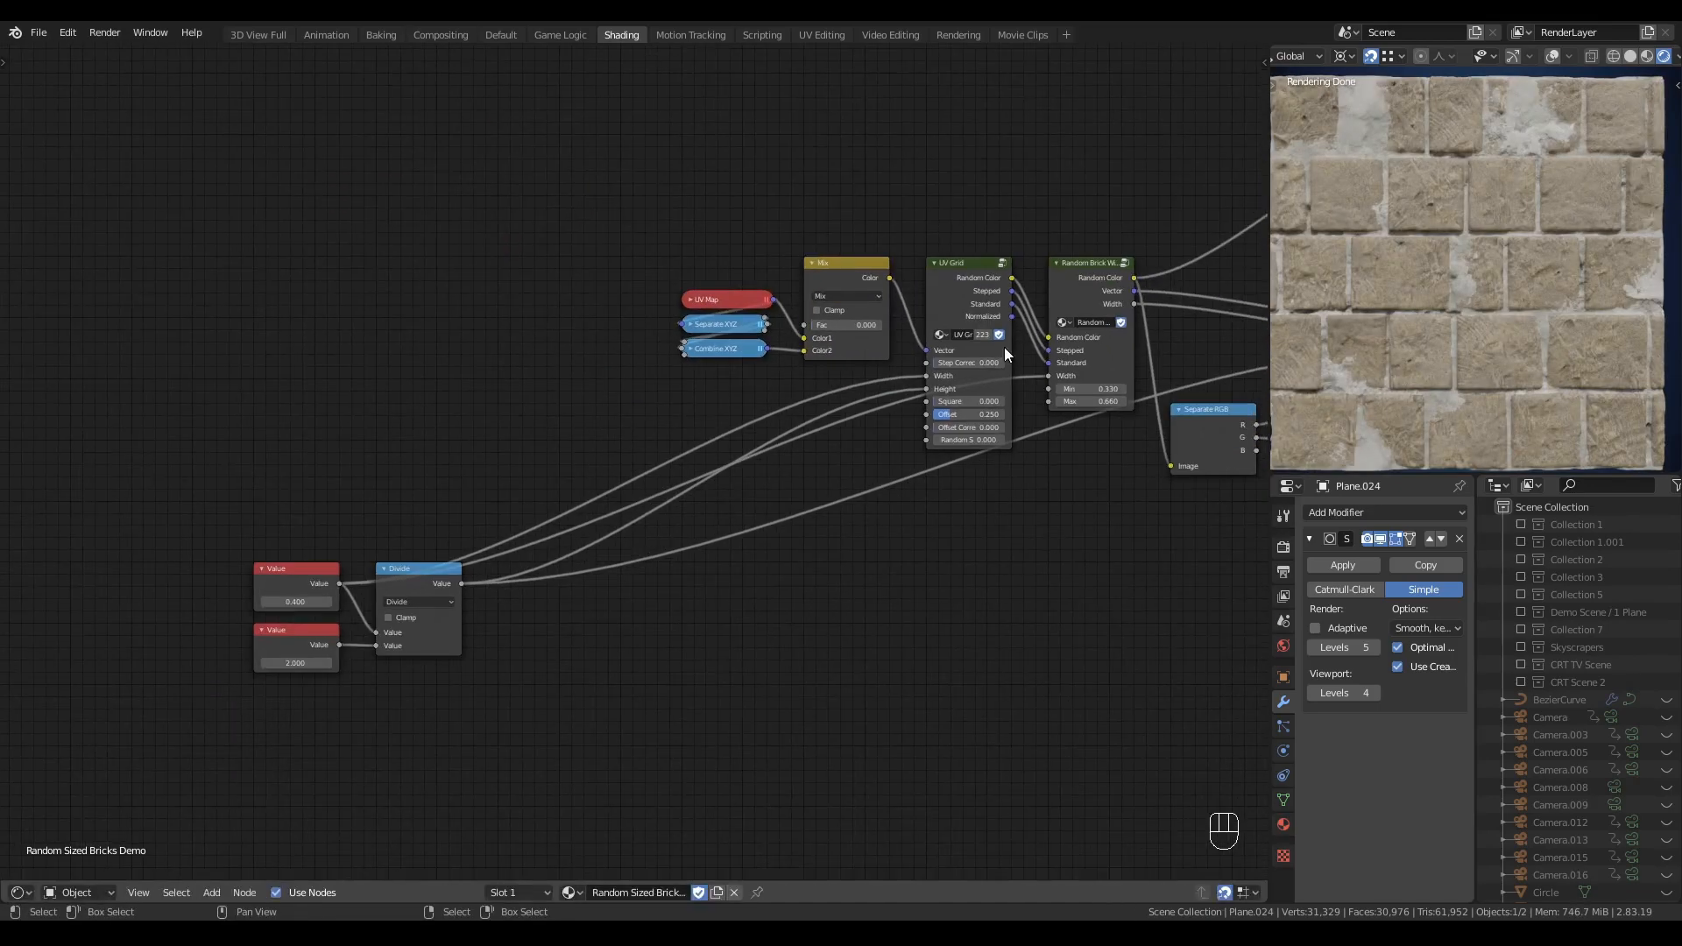
# - Duplicate the UV Grid with its Width and Height links kept and place the copy above the Value and Divide nodes
pyautogui.click(969, 384)
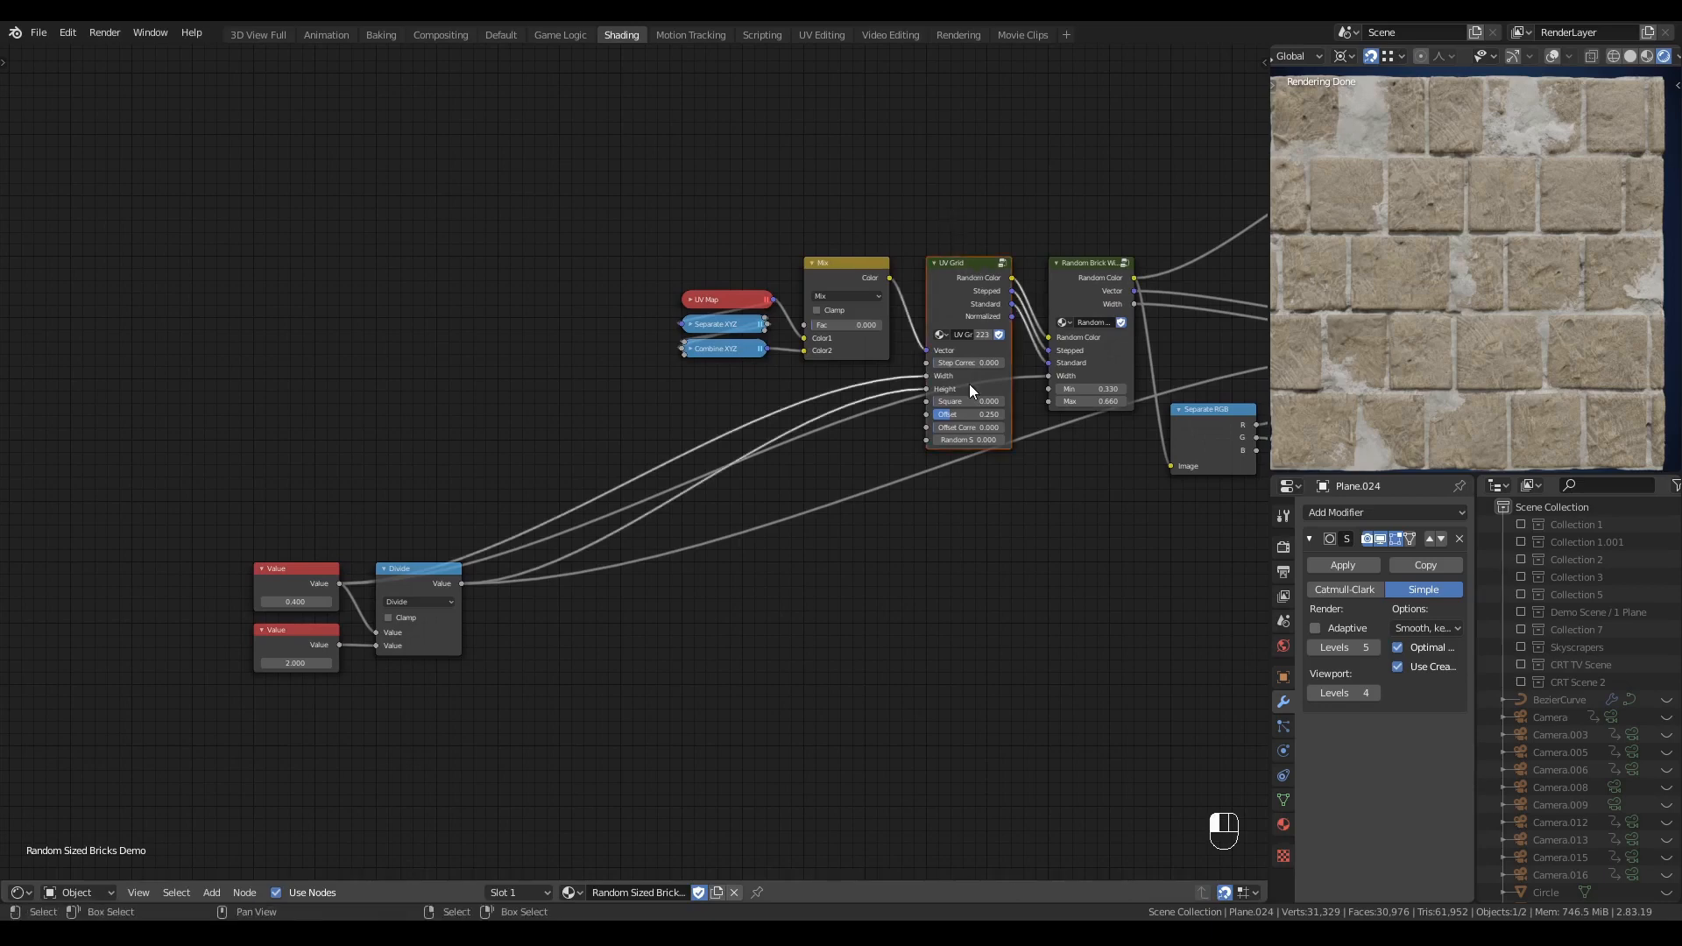
pyautogui.hotkey('shift', 'ctrl', 'd')
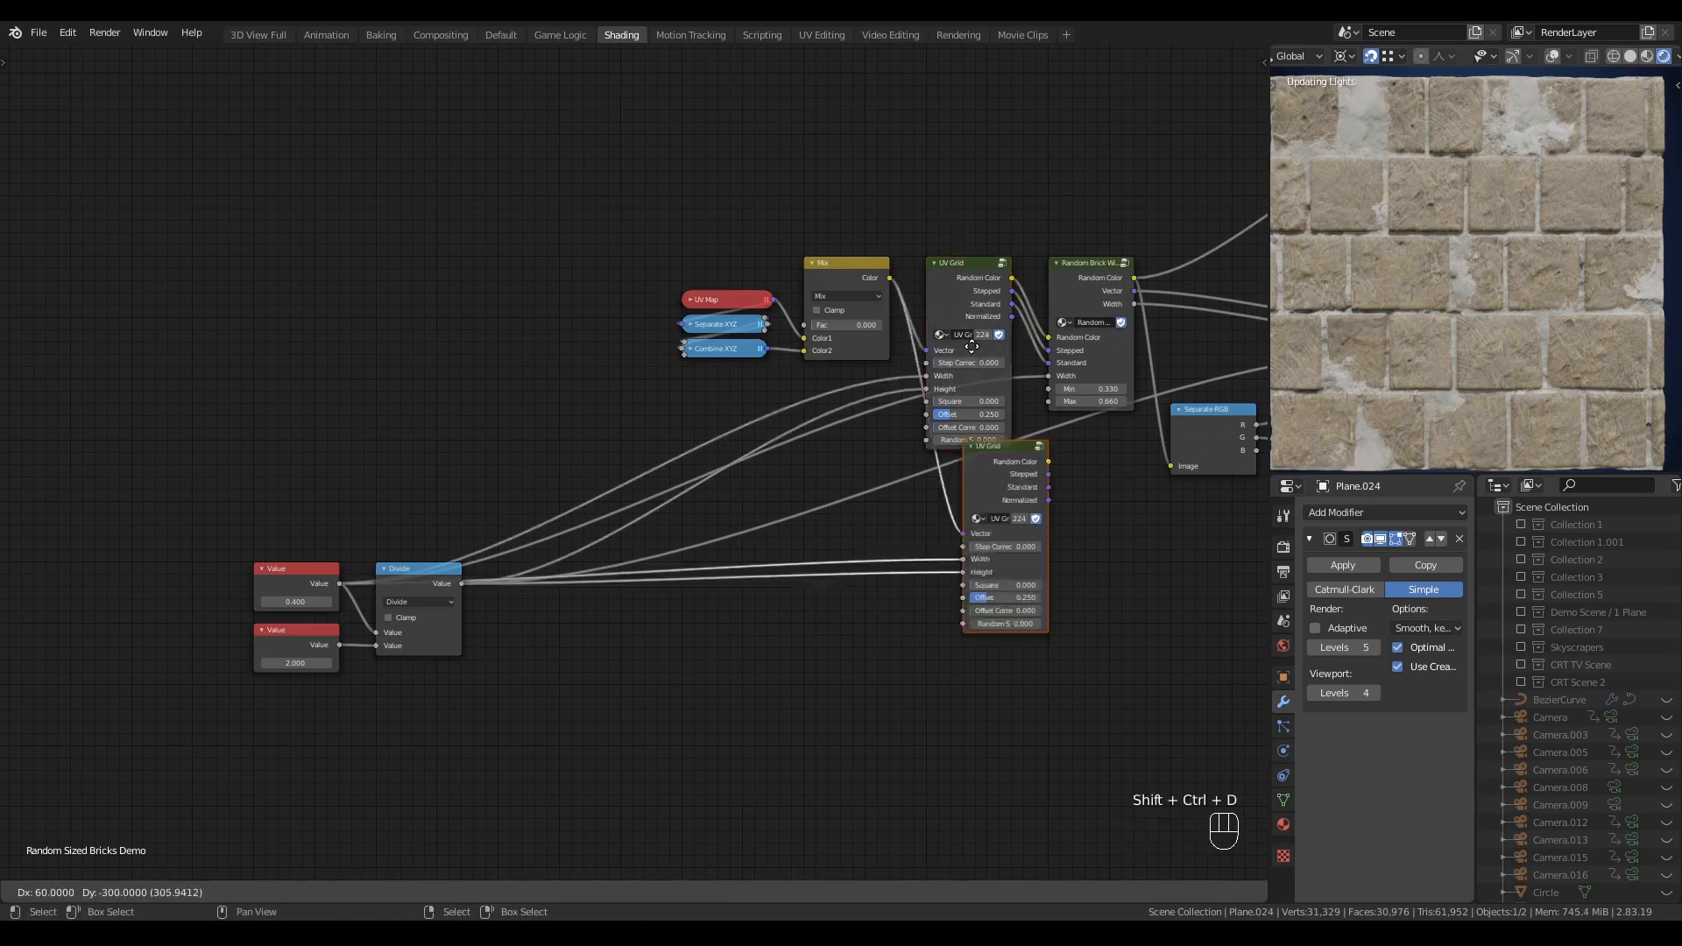
pyautogui.click(1036, 586)
pyautogui.press('g')
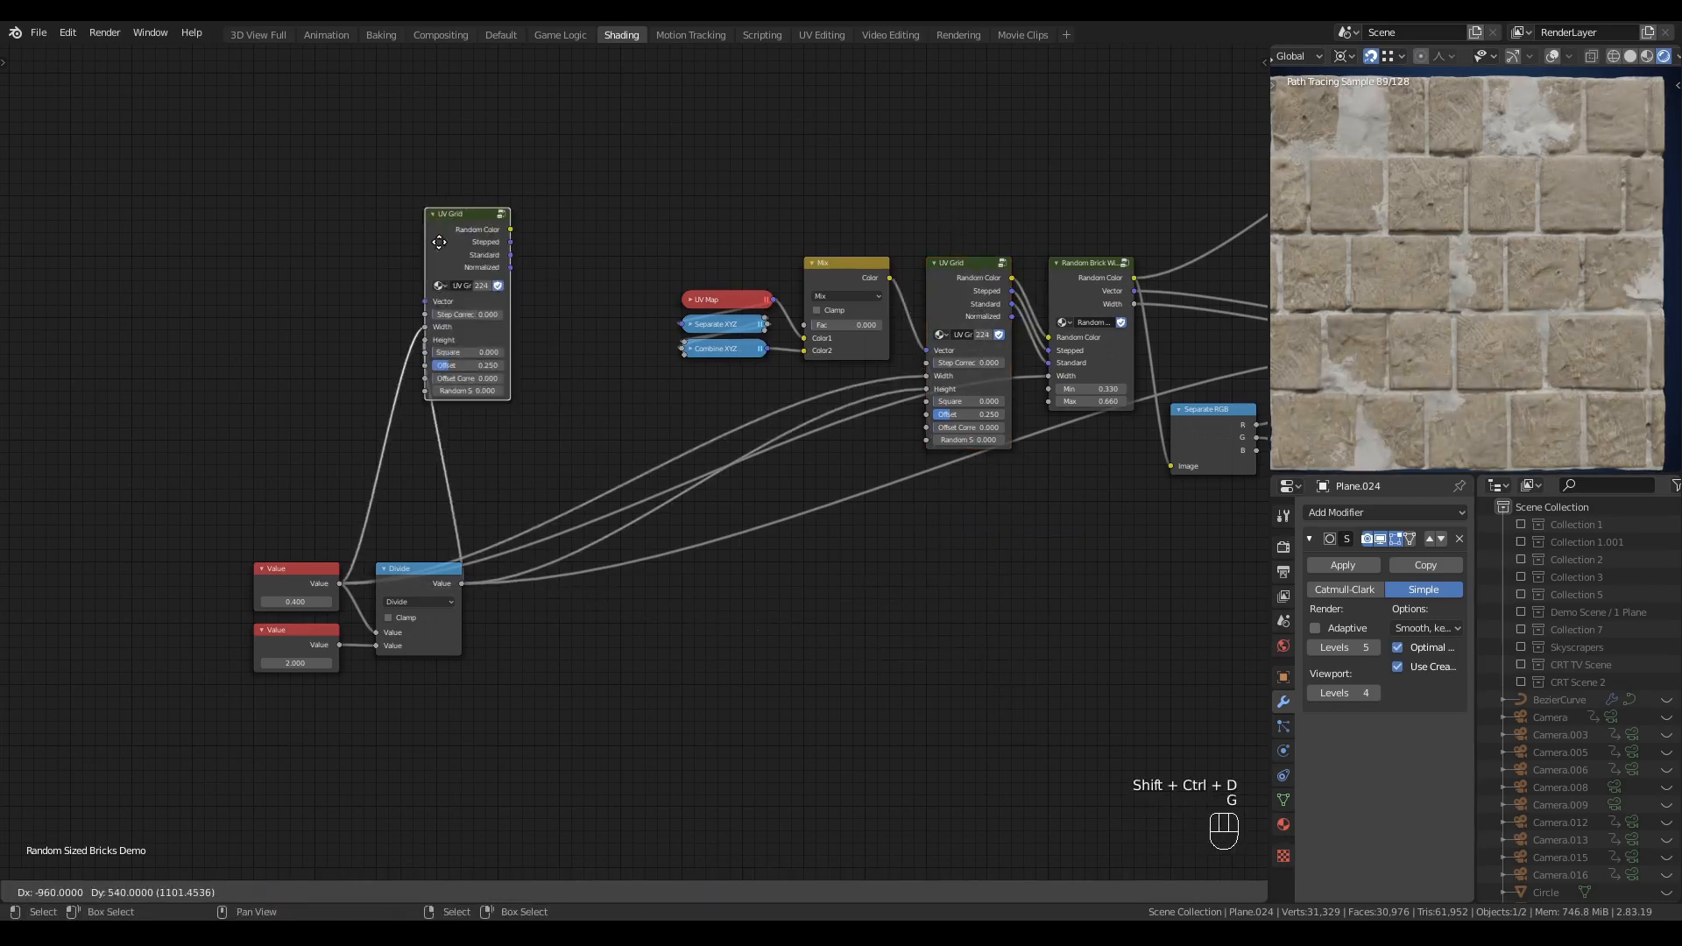
pyautogui.click(519, 150)
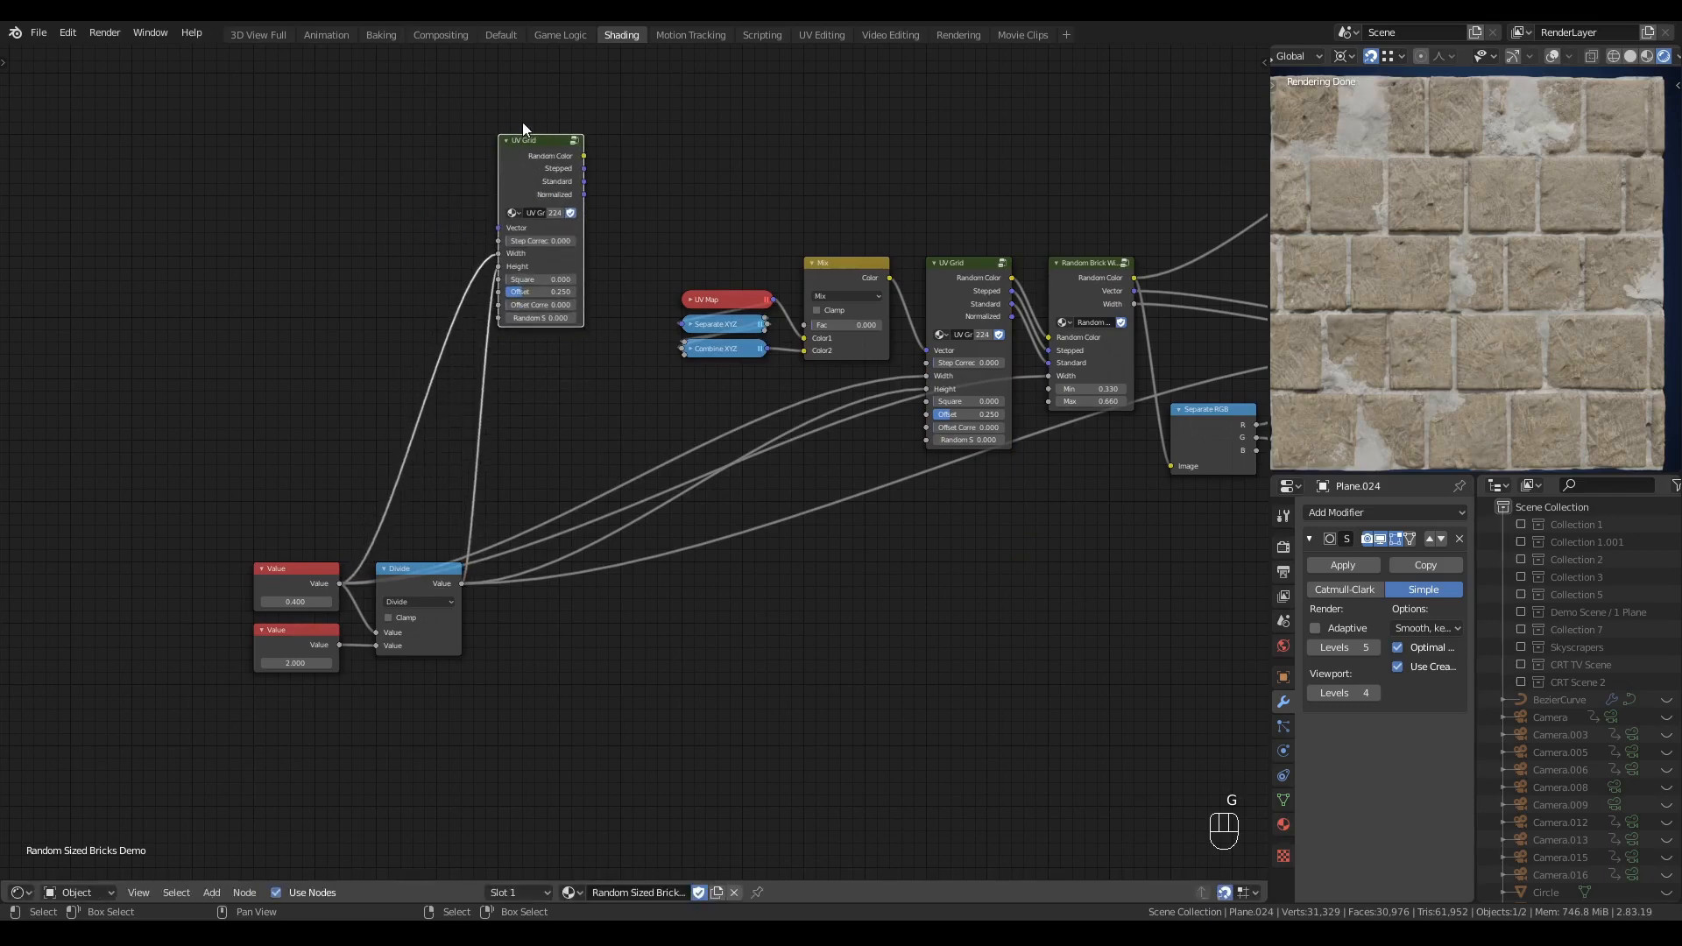
# - Move the copied UV Grid, both Value nodes and Divide farther away from the collapsed coordinate nodes
pyautogui.moveTo(525, 98); pyautogui.dragTo(307, 637)
pyautogui.moveTo(418, 424); pyautogui.dragTo(565, 530, button='middle')
pyautogui.scroll(1, 565, 530)
pyautogui.press('g')
pyautogui.click(231, 623)
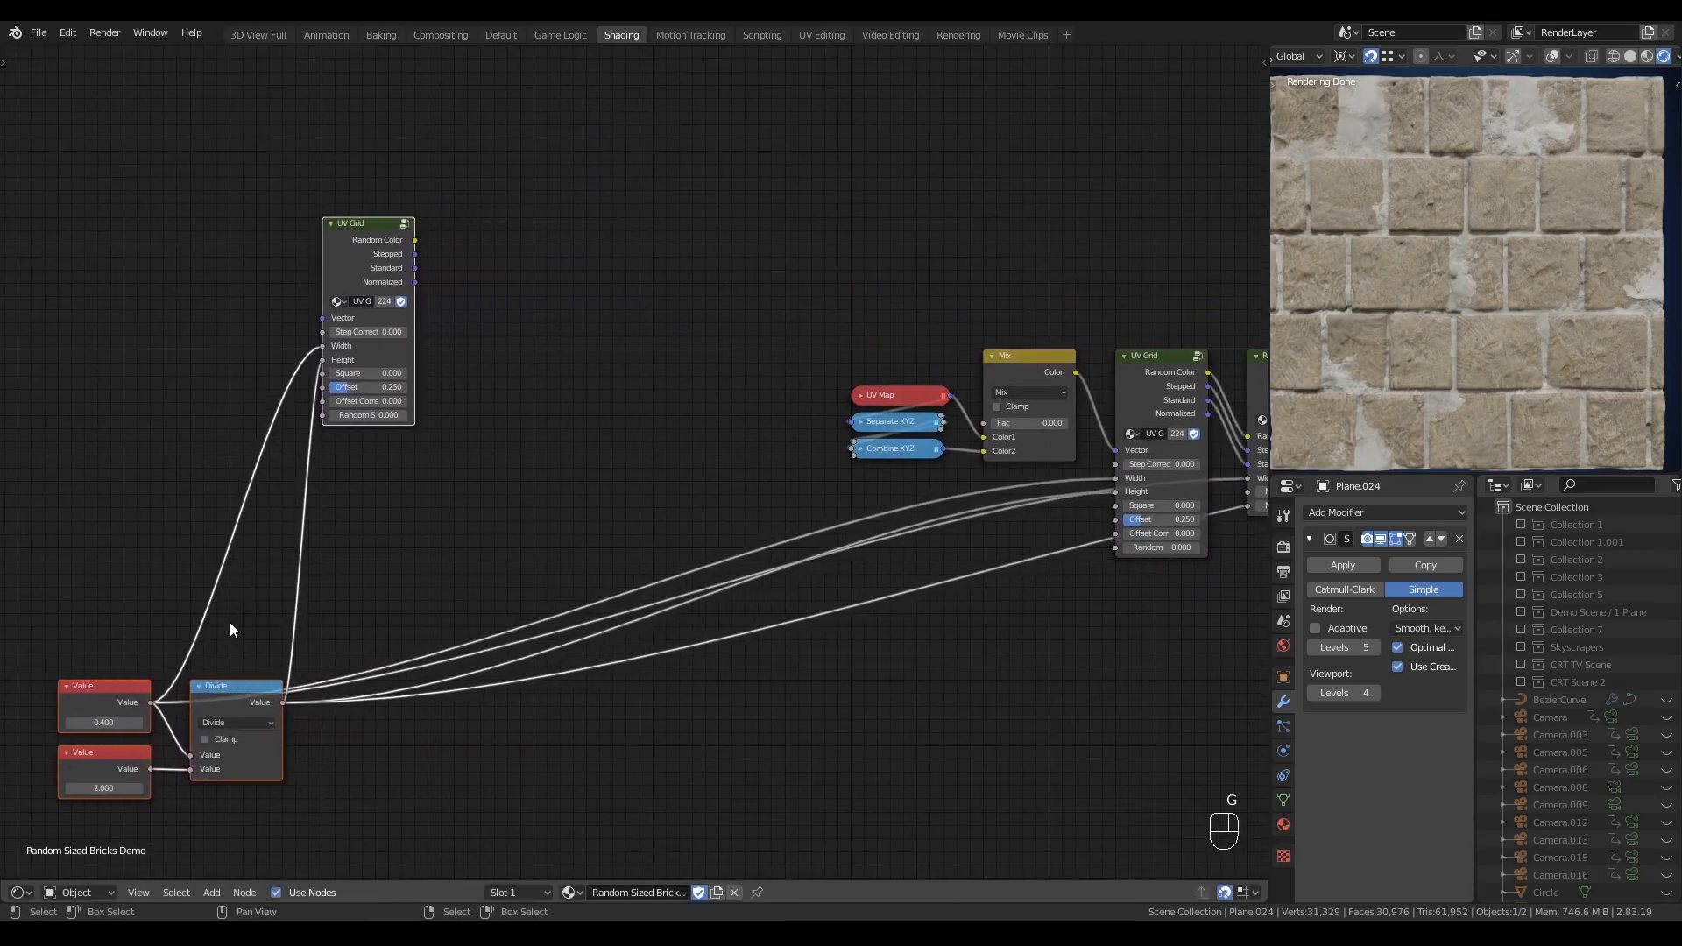
pyautogui.moveTo(375, 518); pyautogui.dragTo(455, 537, button='middle')
pyautogui.click(328, 438)
pyautogui.moveTo(325, 439); pyautogui.dragTo(353, 393, button='middle')
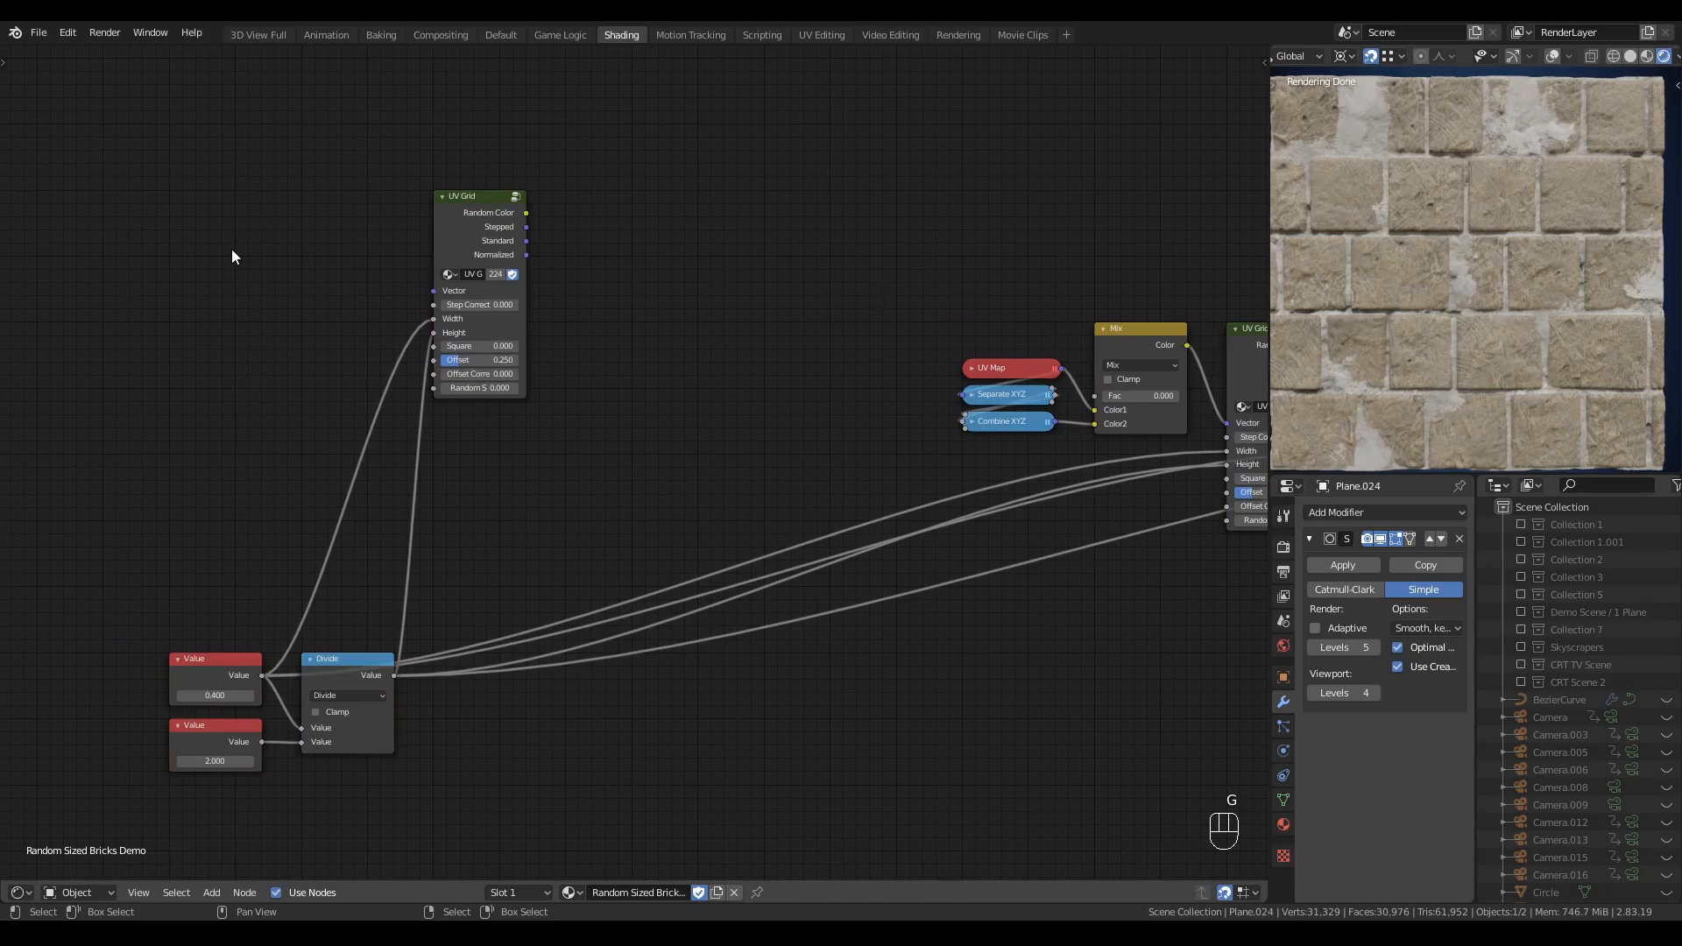
# - Add a UV Map node beside the copied UV Grid and connect it to that grid's Vector input
pyautogui.hotkey('shift', 'a')
pyautogui.press('i')
pyautogui.press('u')
pyautogui.click(235, 194)
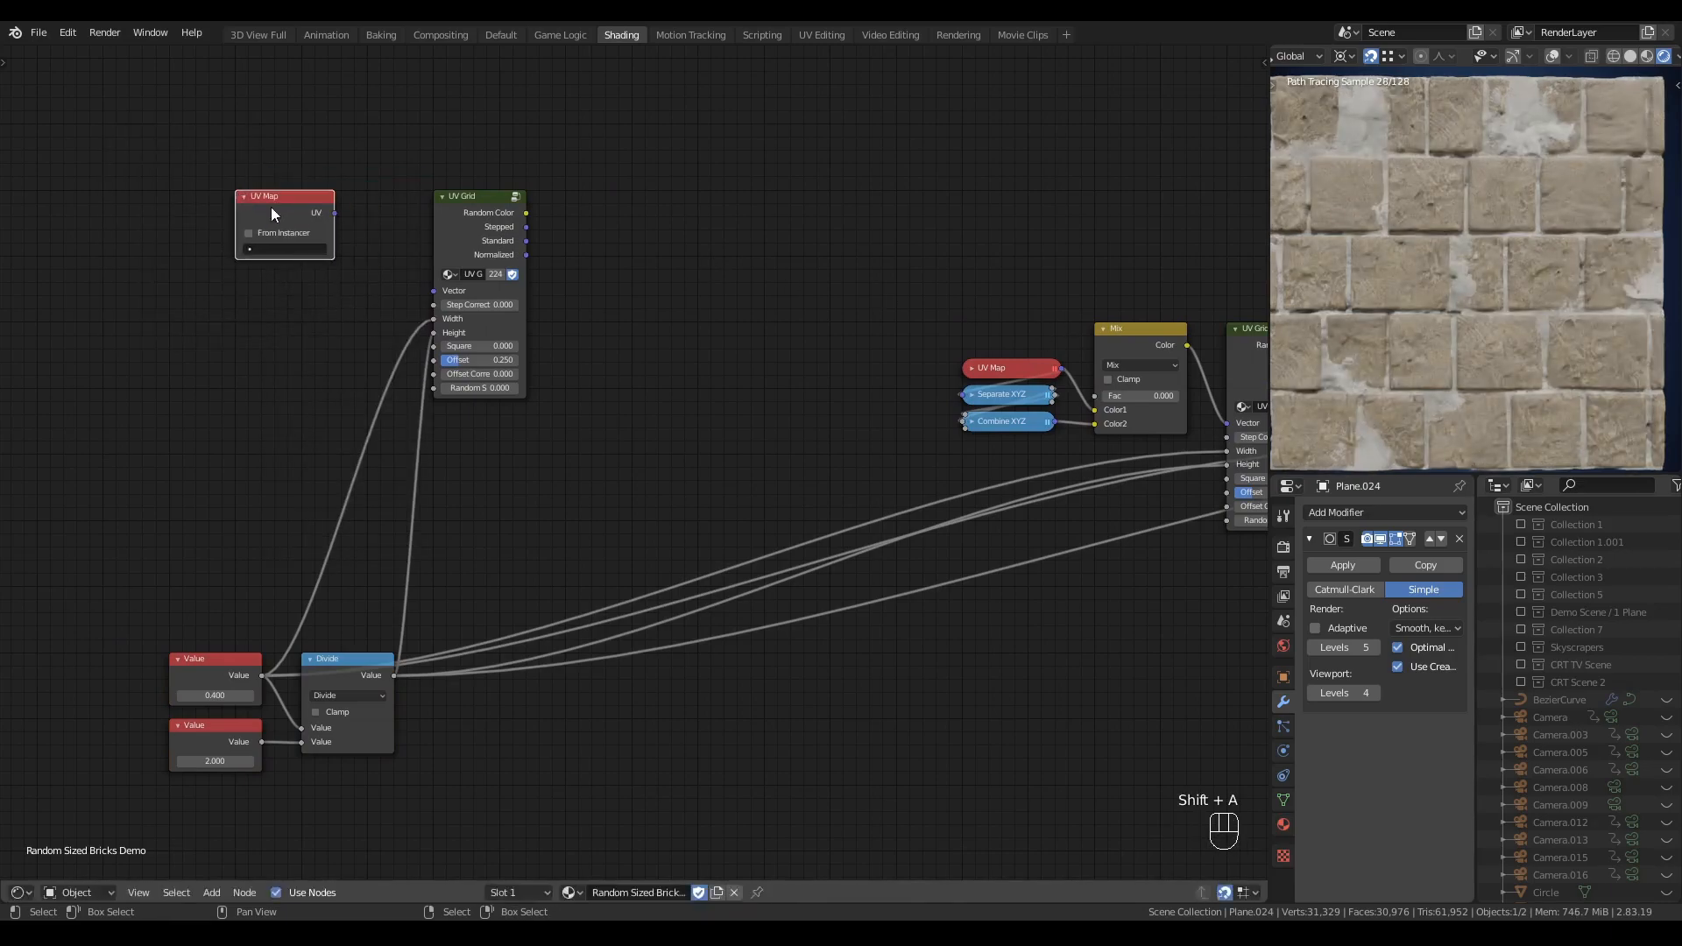
pyautogui.keyDown('alt'); pyautogui.moveTo(330, 222); pyautogui.dragTo(507, 254, button='right'); pyautogui.keyUp('alt')
pyautogui.moveTo(290, 221); pyautogui.dragTo(355, 220)
# - Insert a Multiply node set to 2 on the link from the 0.400 Value to the copied UV Grid's Width
pyautogui.click(298, 298)
pyautogui.press('q')
pyautogui.click(208, 312)
pyautogui.click(231, 310)
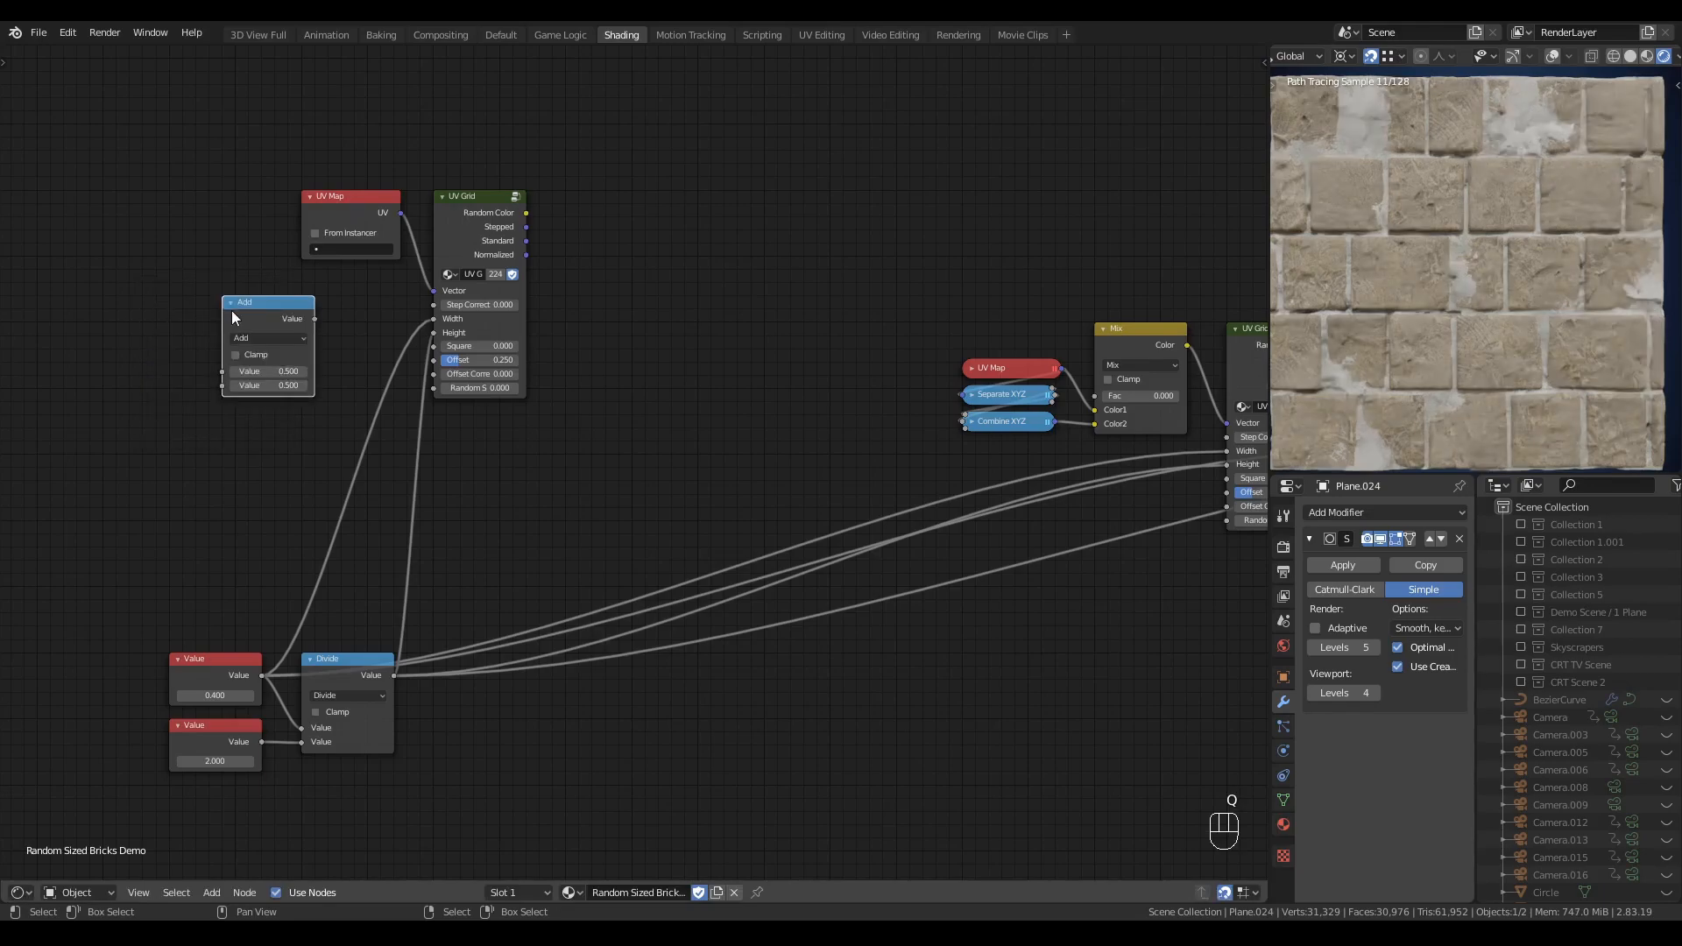
pyautogui.doubleClick(266, 385)
pyautogui.write('2')
pyautogui.press('Return')
pyautogui.moveTo(265, 296); pyautogui.dragTo(344, 257)
# - Add a Separate XYZ node beside the copied UV Grid and feed it from the grid's Normalized output
pyautogui.hotkey('shift', 'a')
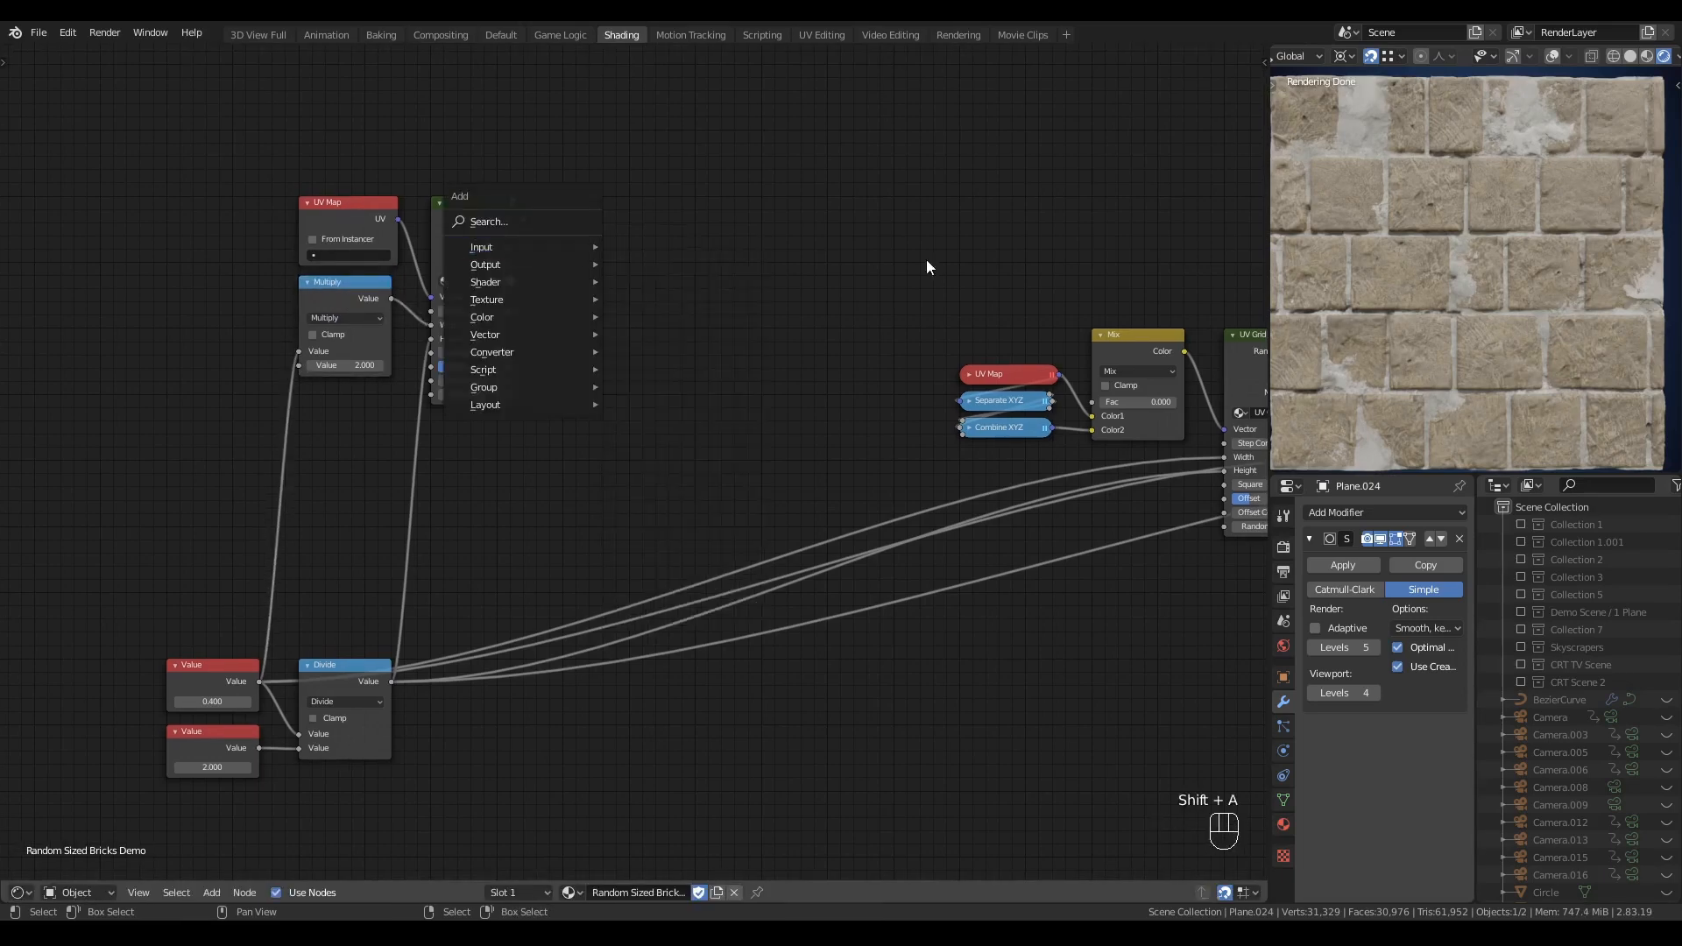
pyautogui.click(607, 276)
pyautogui.click(560, 197)
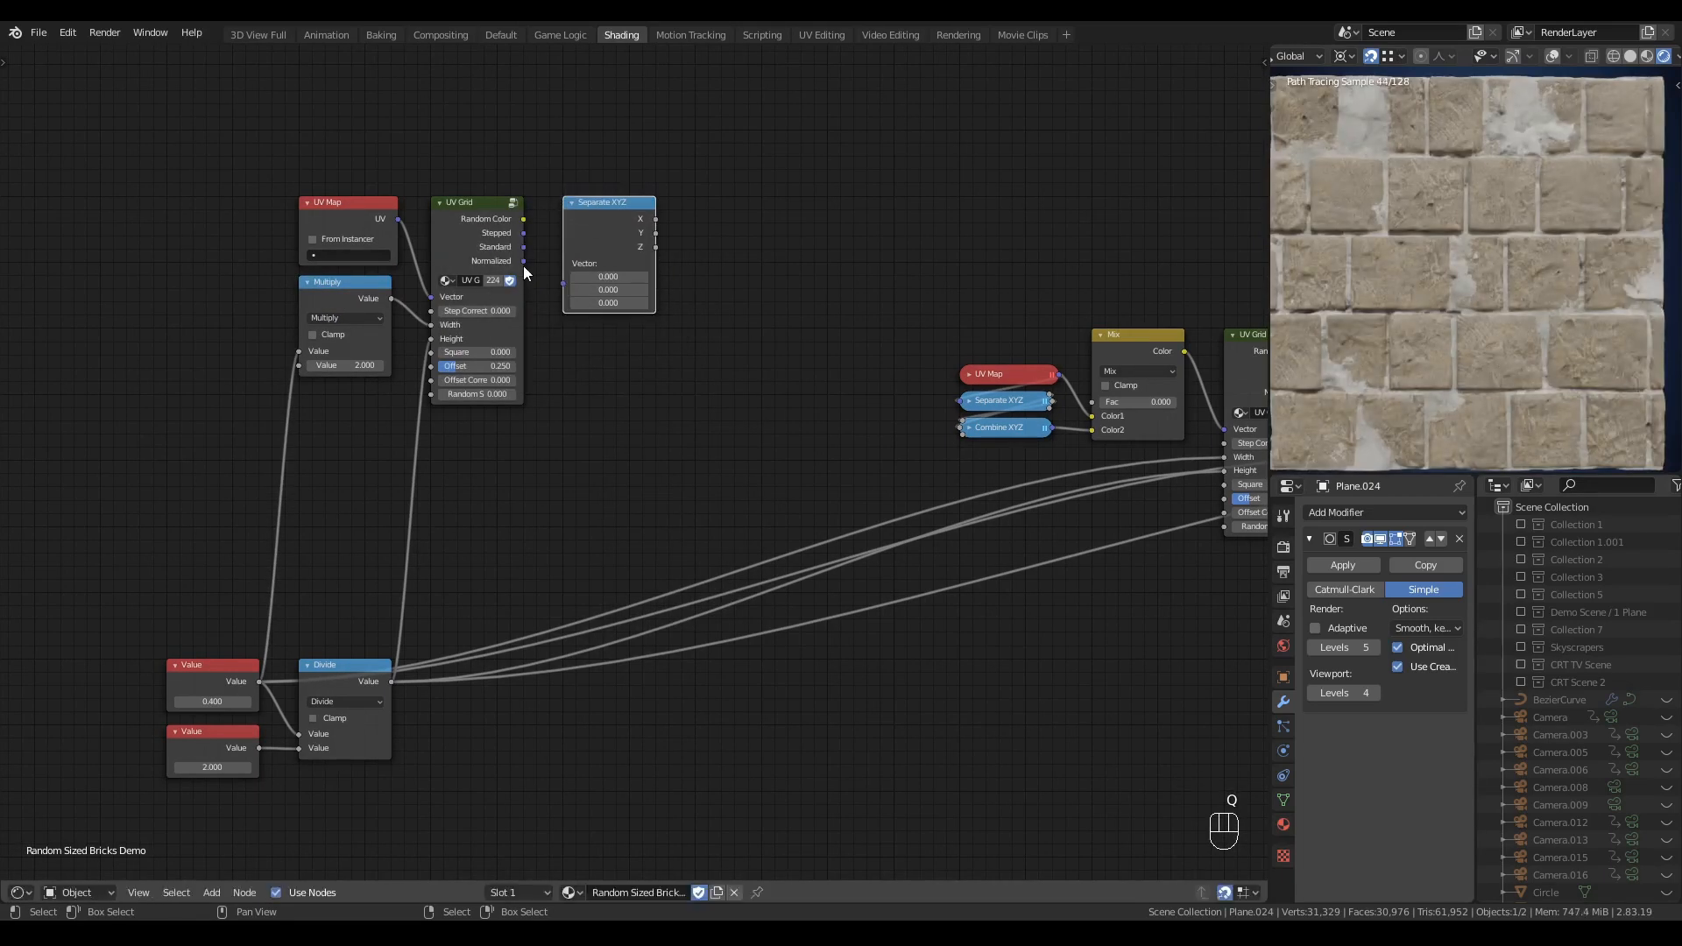
pyautogui.moveTo(524, 261); pyautogui.dragTo(565, 282)
# - Add a Greater Than node with threshold 0.5 fed by Separate XYZ's X, and connect its output to the Mix node's Fac
pyautogui.hotkey('shift', 'a')
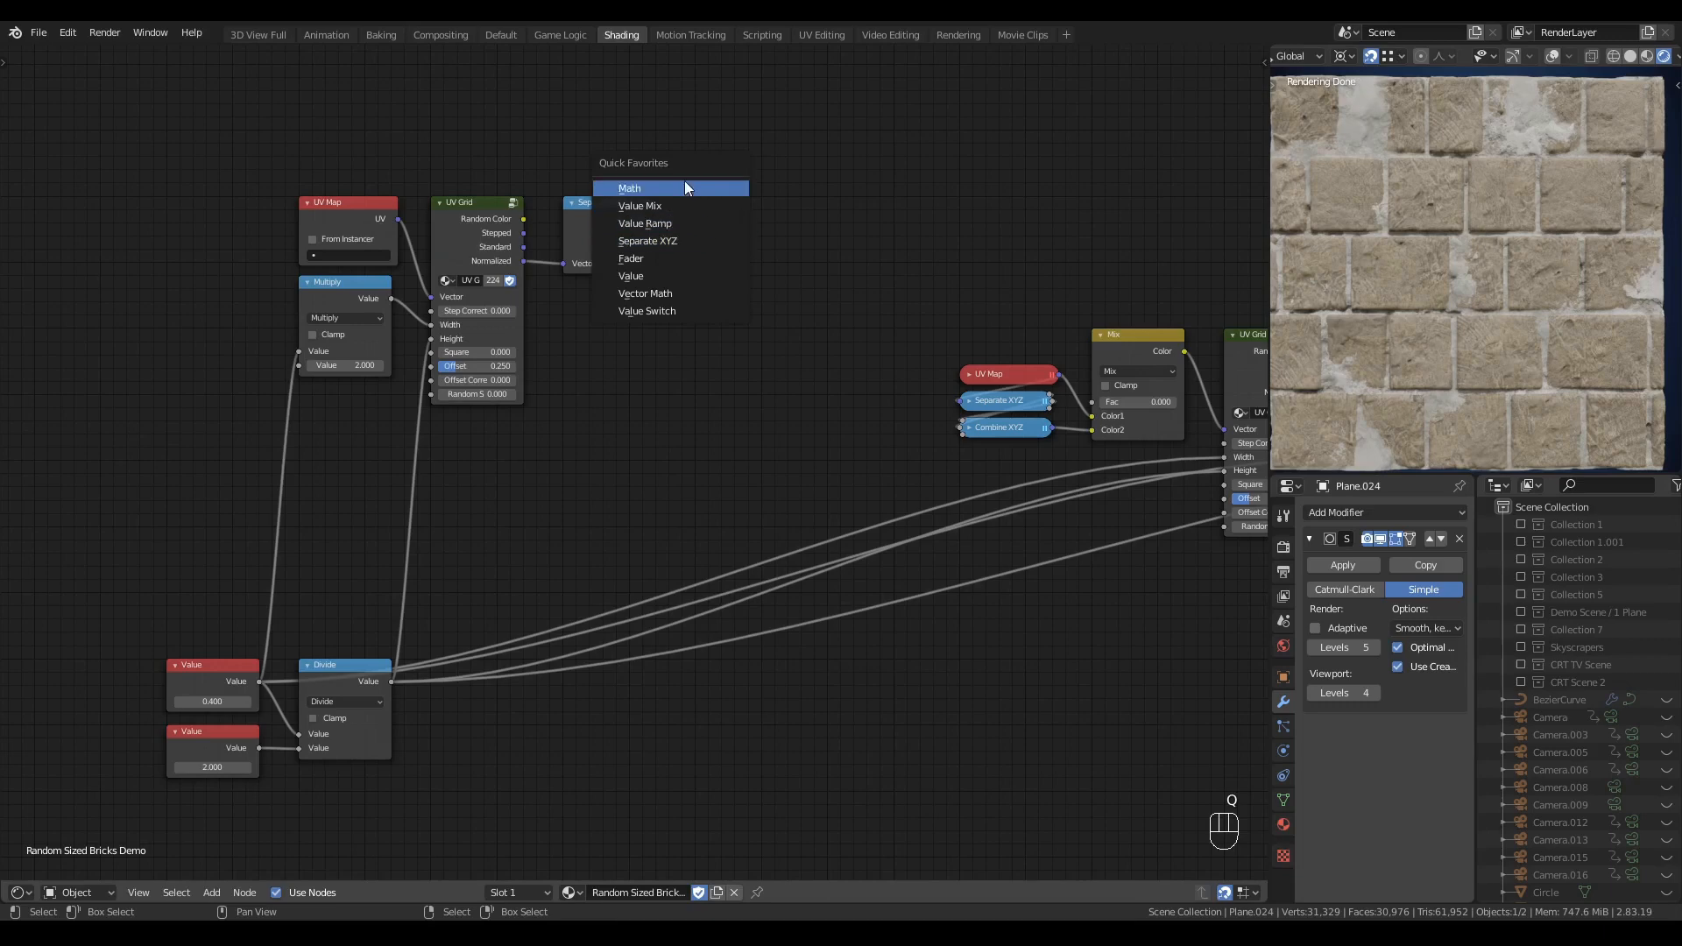
pyautogui.click(685, 181)
pyautogui.click(692, 204)
pyautogui.moveTo(656, 219); pyautogui.dragTo(695, 271)
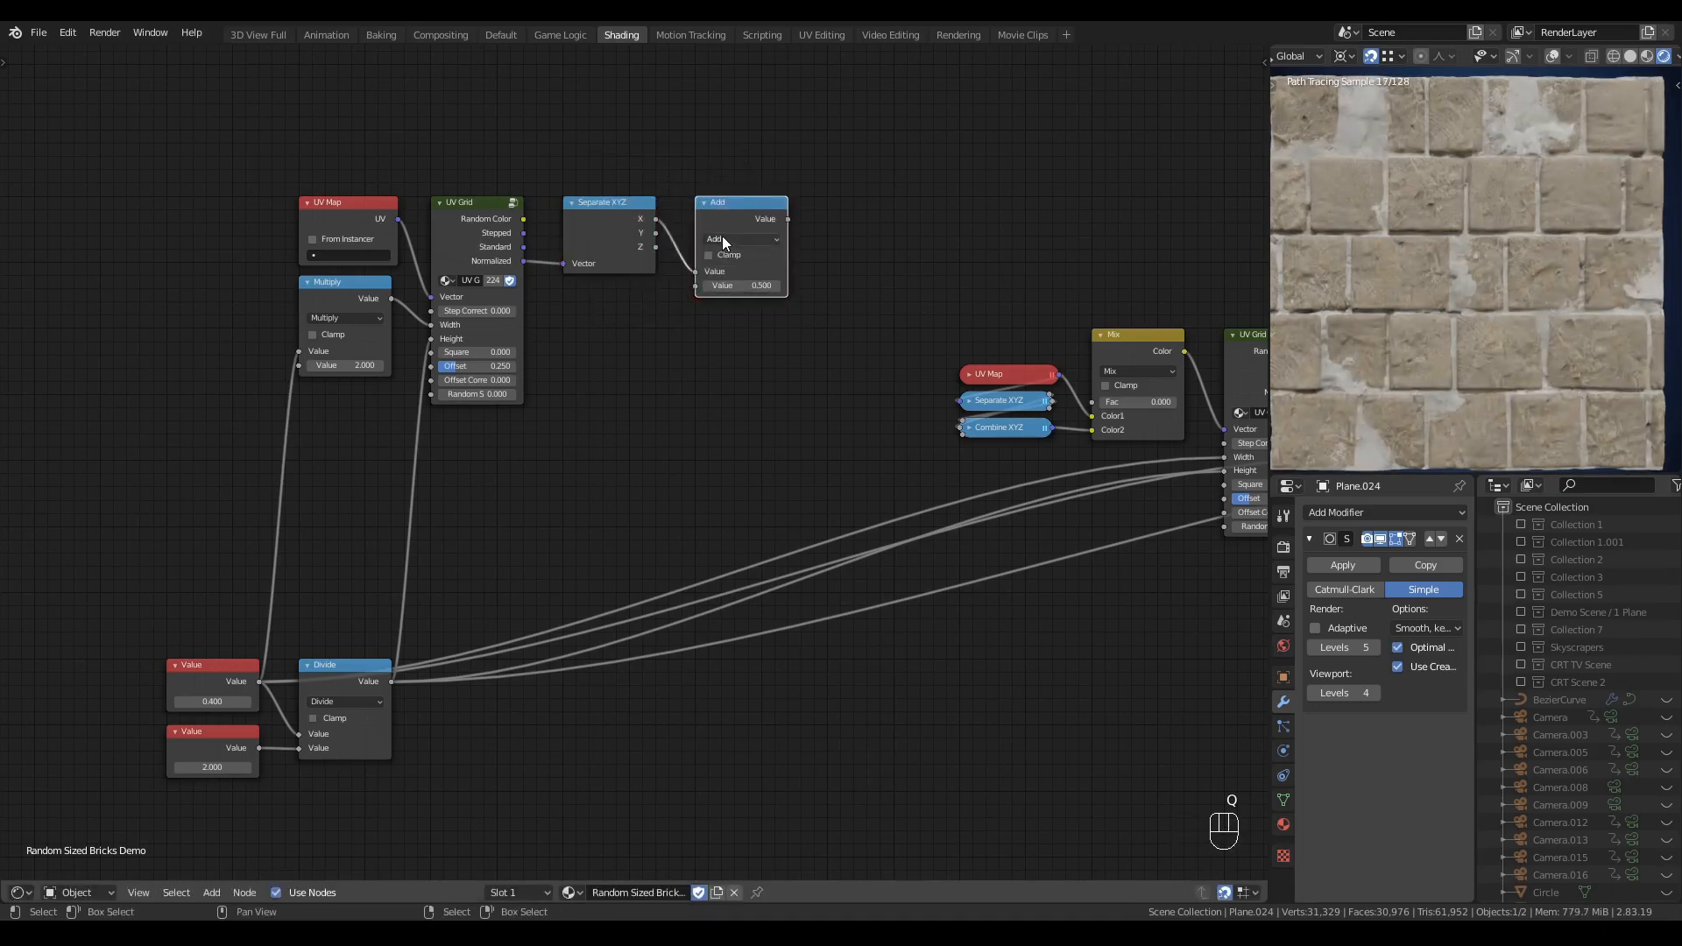
pyautogui.click(722, 236)
pyautogui.press('g')
pyautogui.click(723, 350)
pyautogui.moveTo(828, 299); pyautogui.dragTo(762, 297, button='middle')
pyautogui.moveTo(722, 217); pyautogui.dragTo(1018, 394)
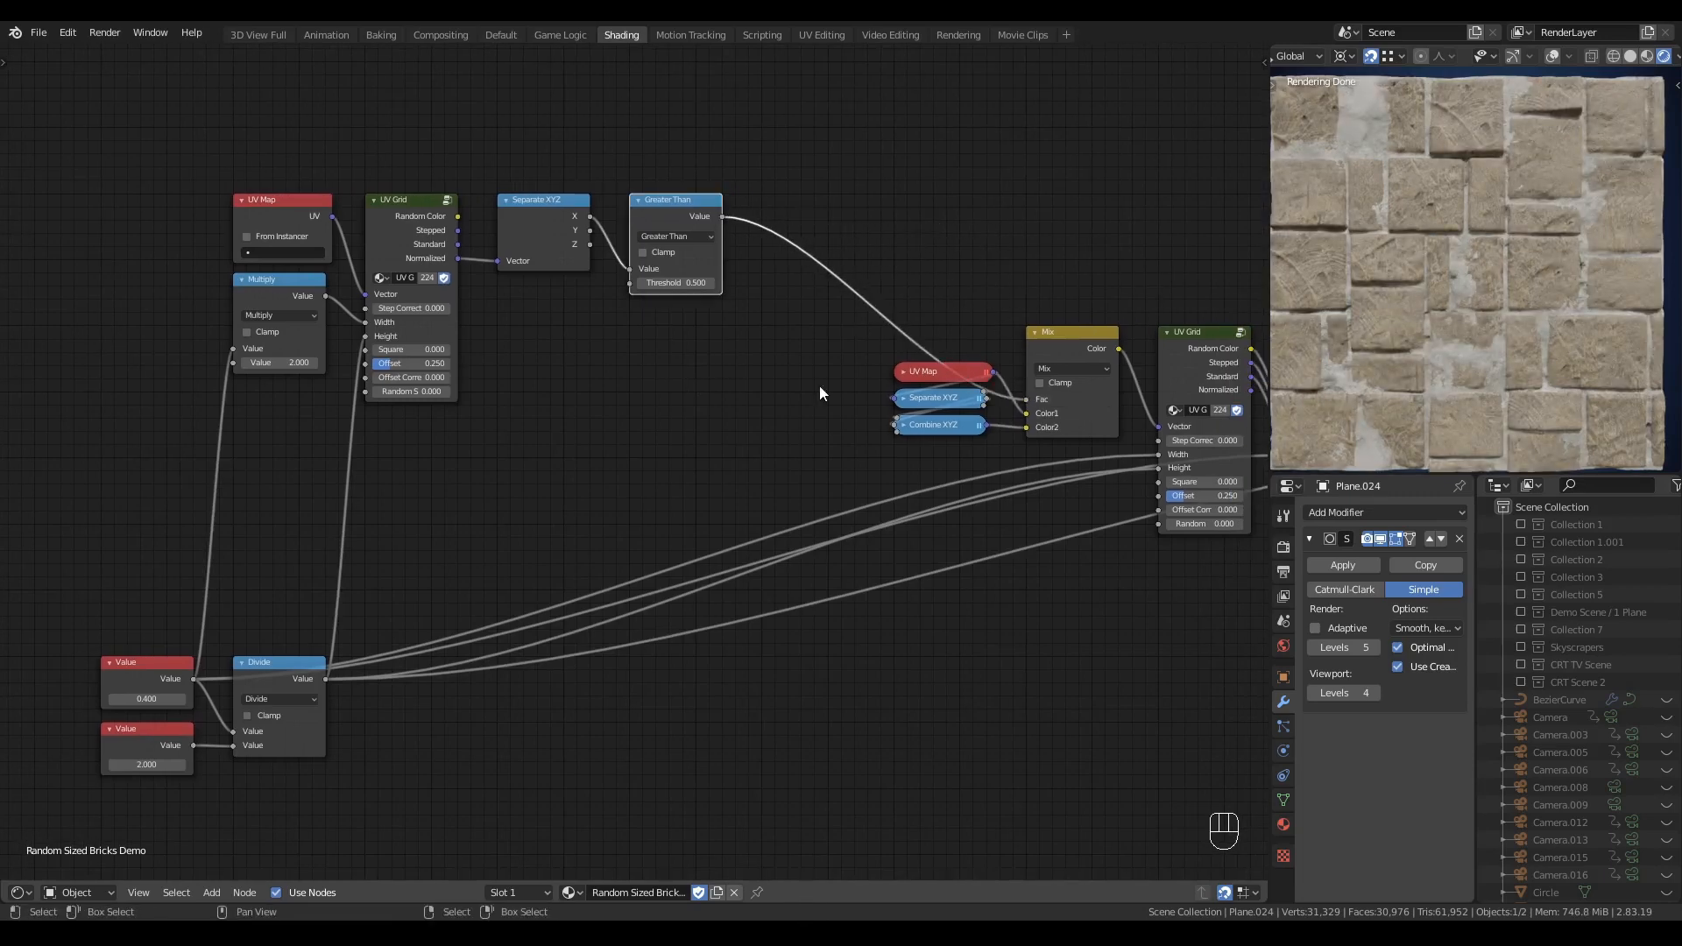
pyautogui.scroll(-1, 819, 391)
pyautogui.moveTo(752, 518); pyautogui.dragTo(749, 411, button='middle')
pyautogui.click(750, 416)
pyautogui.click(1149, 245)
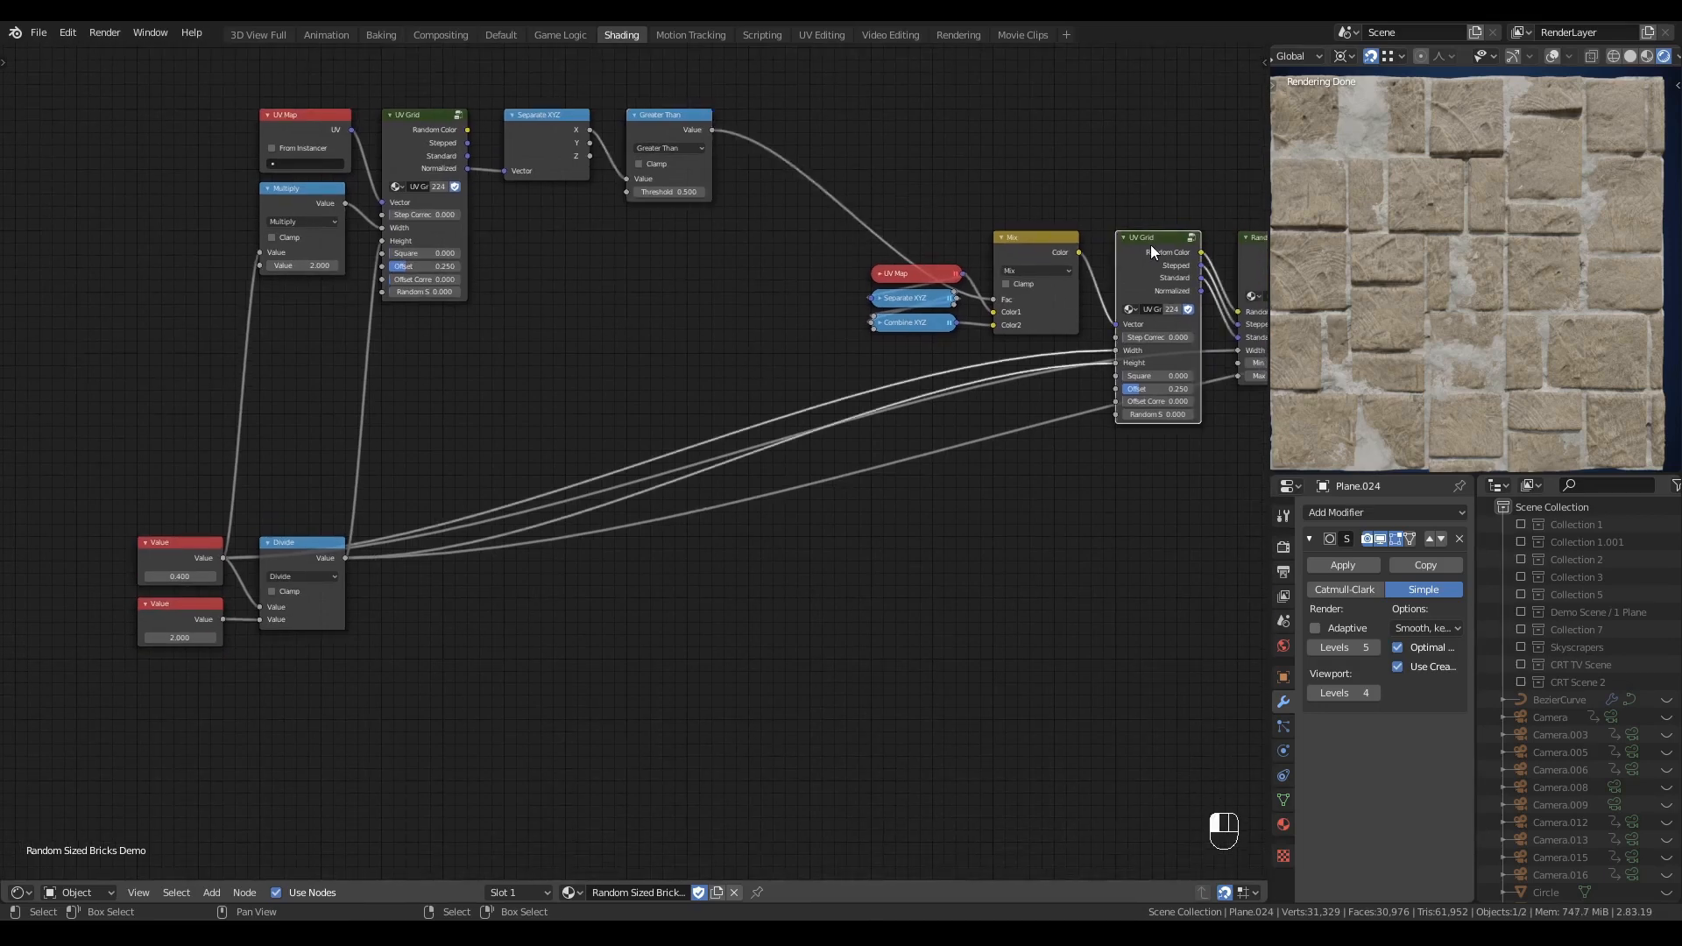
pyautogui.keyDown('shift'); pyautogui.click(423, 149); pyautogui.keyUp('shift')
pyautogui.click(522, 406)
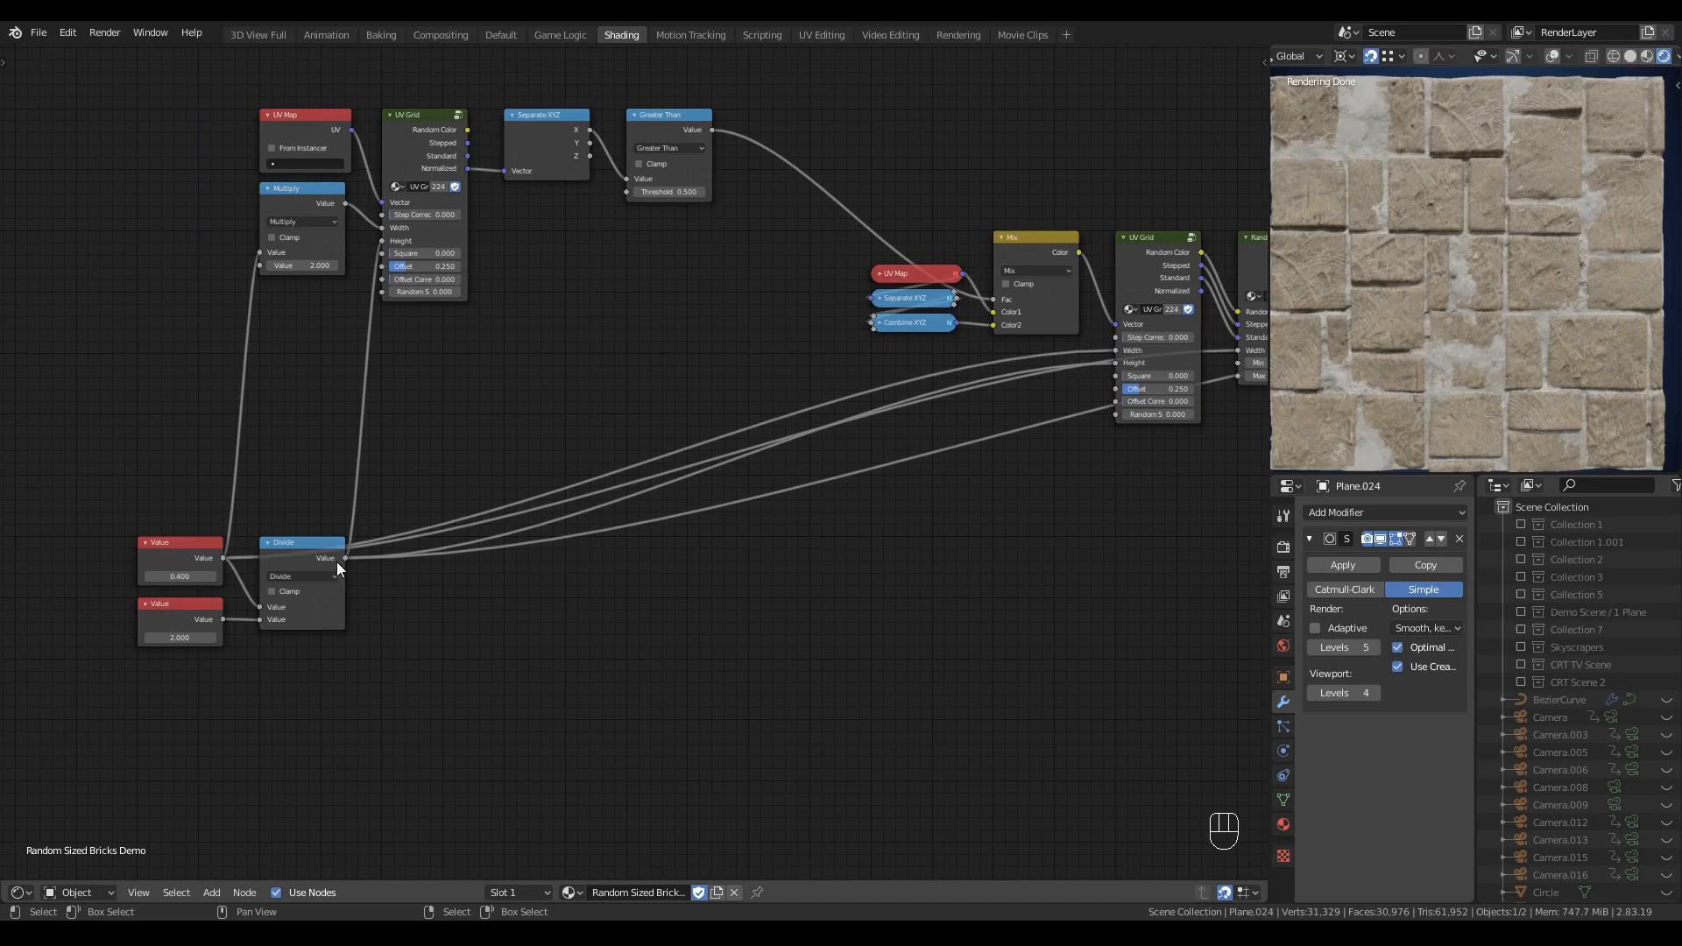
# - Duplicate the Divide node with 0.5 as its first value and connect the 2.000 Value to its second input
pyautogui.click(315, 543)
pyautogui.hotkey('shift', 'd')
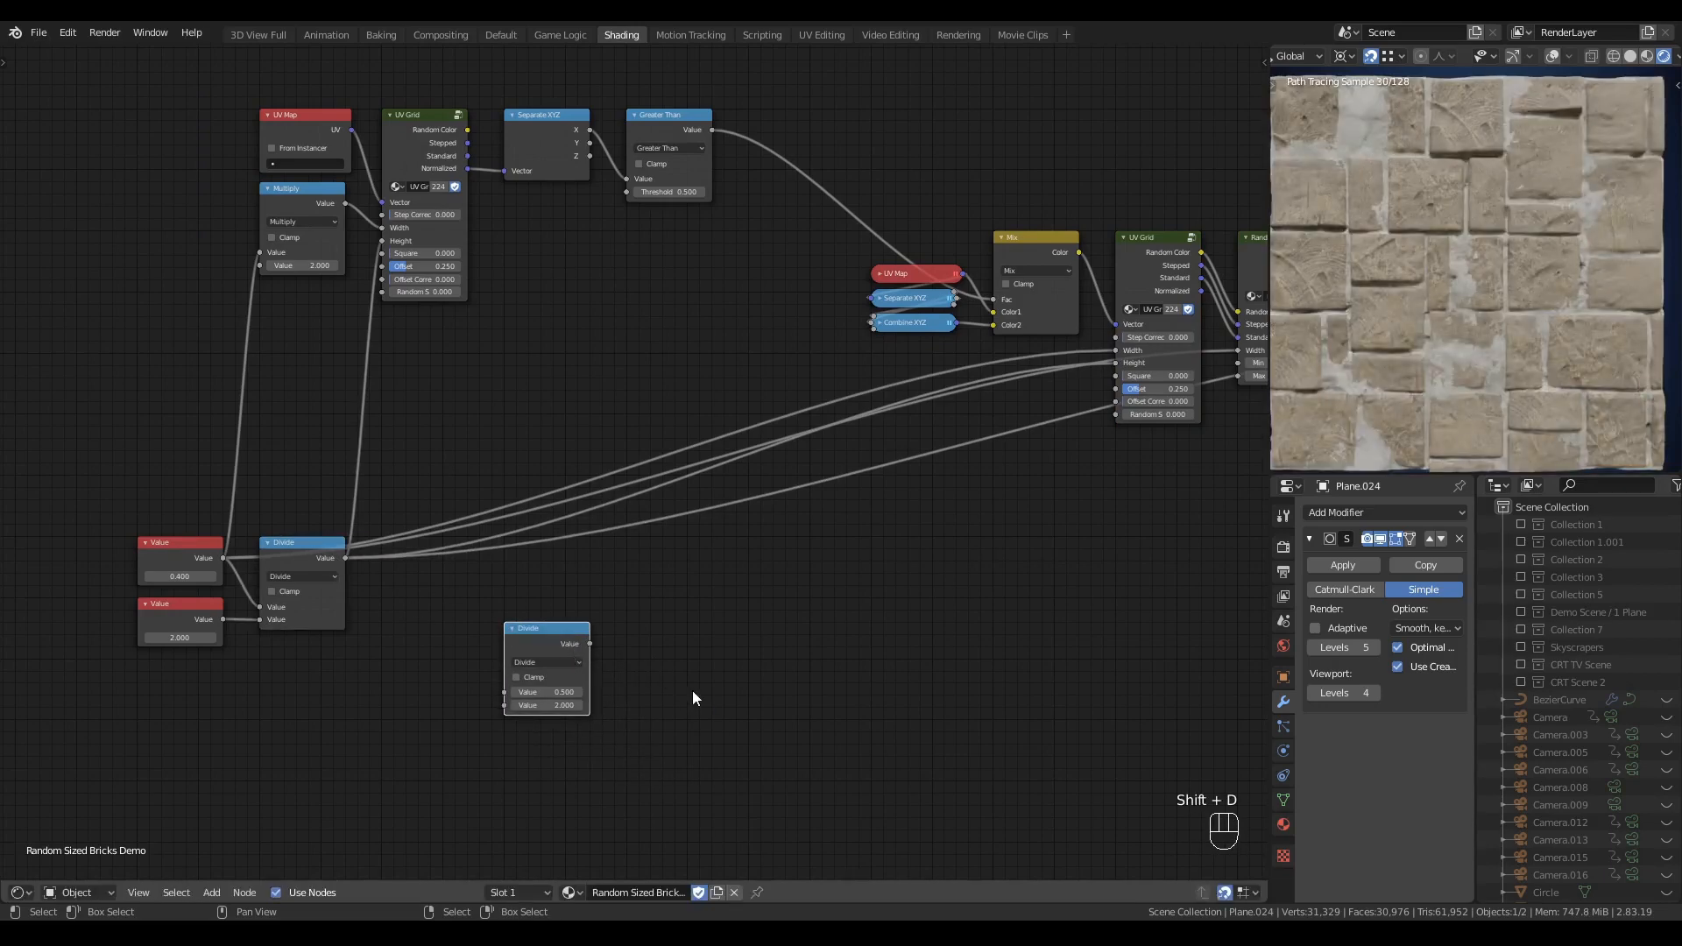
pyautogui.click(692, 698)
pyautogui.moveTo(692, 698); pyautogui.dragTo(687, 645, button='middle')
pyautogui.moveTo(219, 576); pyautogui.dragTo(499, 663)
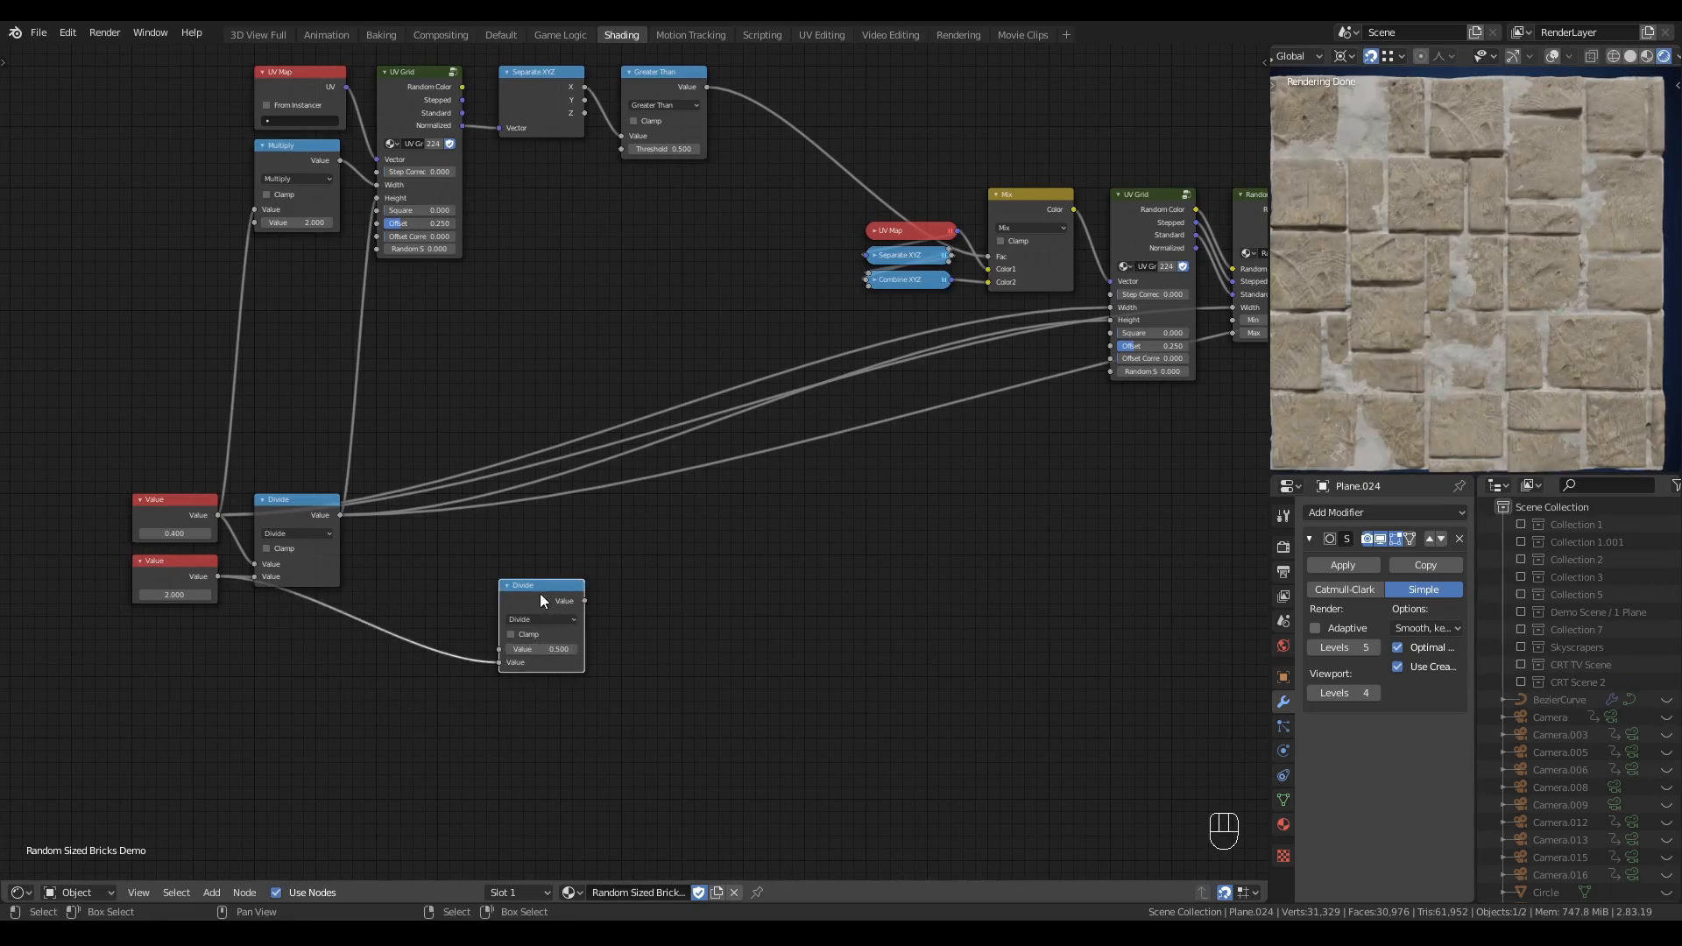
# - Place the new Divide node under Multiply and connect its output to the copied UV Grid's Offset
pyautogui.press('g')
pyautogui.click(294, 262)
pyautogui.press('g')
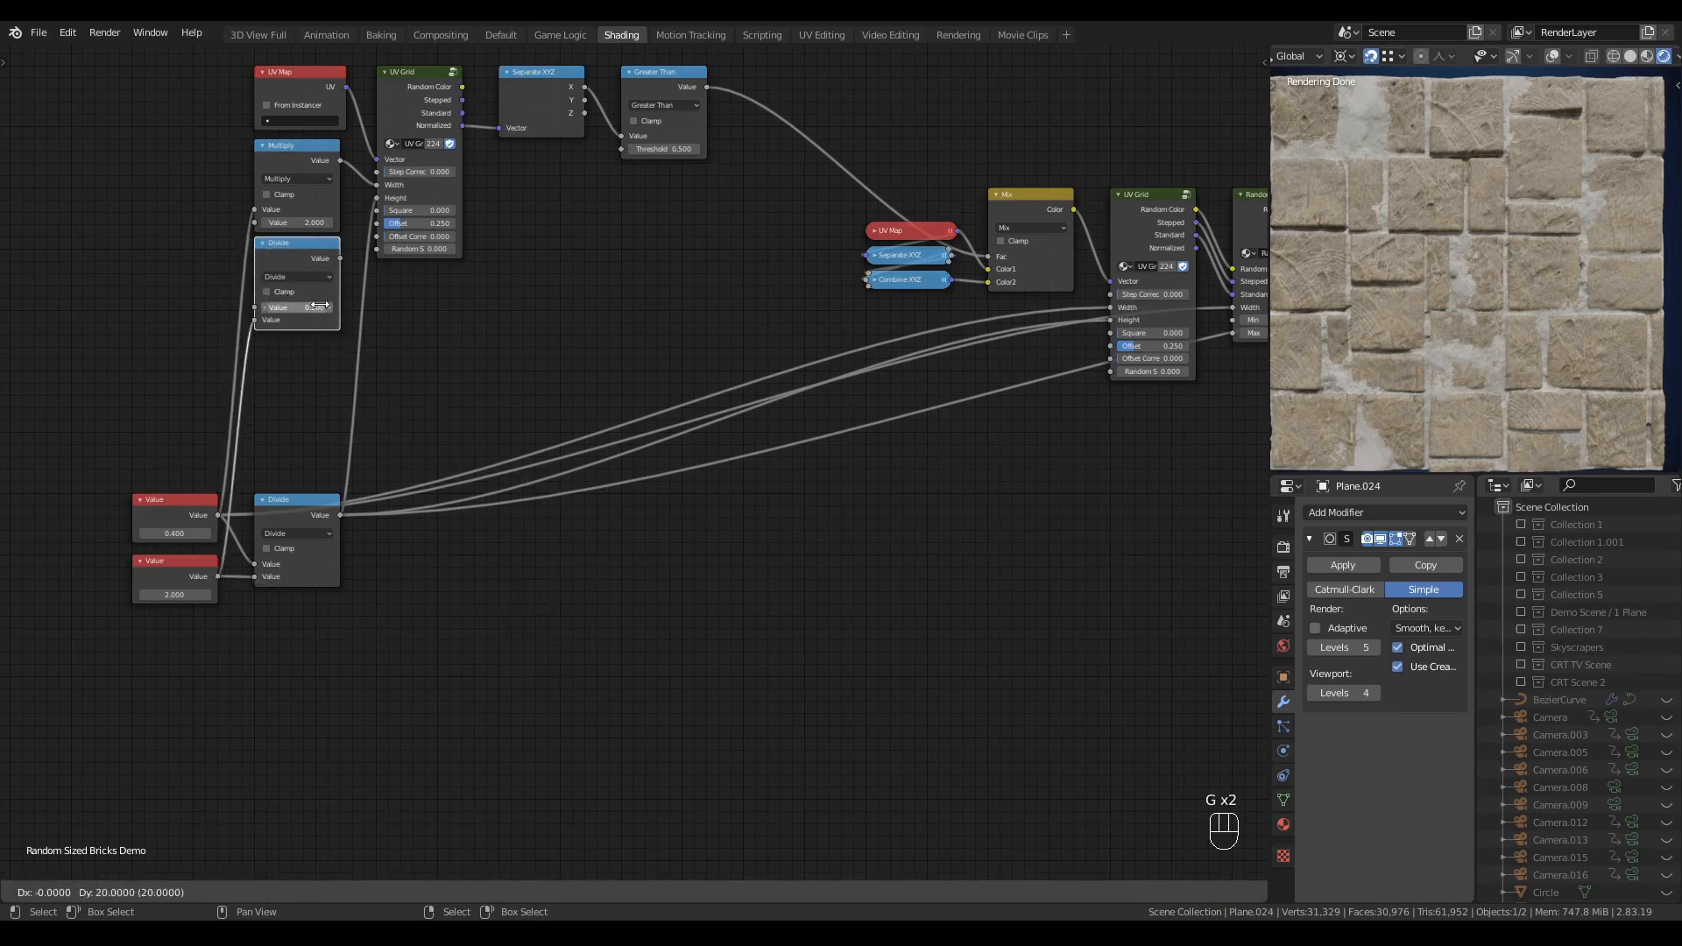
pyautogui.click(311, 309)
pyautogui.moveTo(341, 258); pyautogui.dragTo(376, 224)
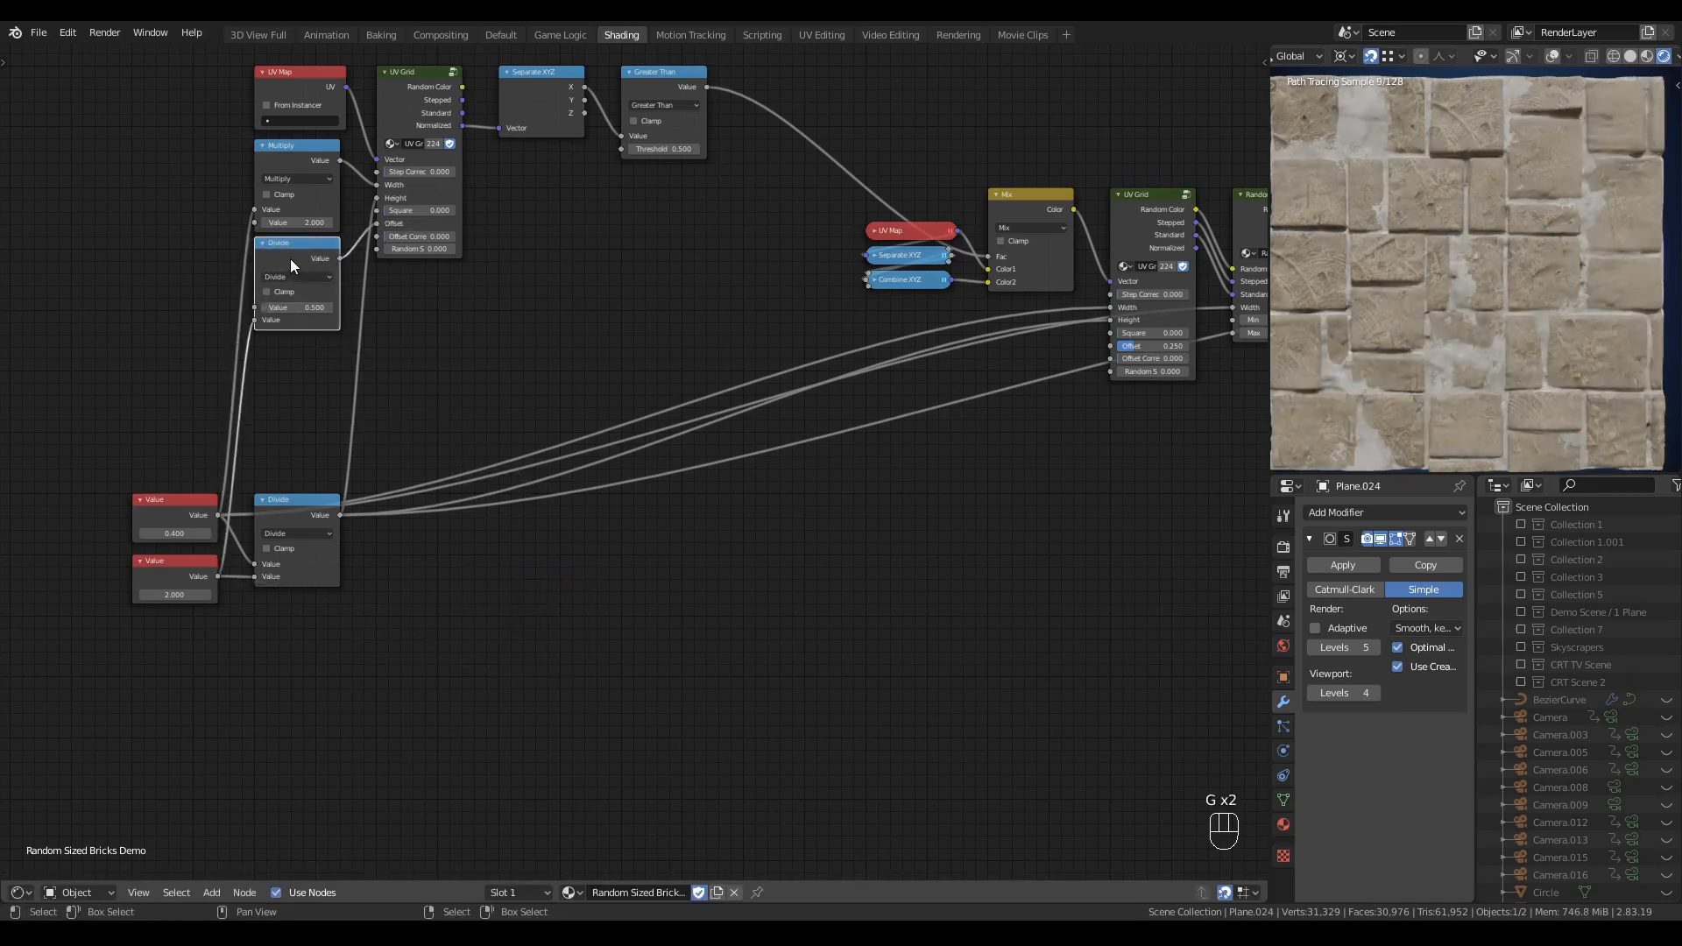
pyautogui.moveTo(291, 256); pyautogui.dragTo(286, 244)
# - Duplicate that Divide below Mix with its link kept, set its first value to 1 and connect it to the original UV Grid's Offset
pyautogui.hotkey('ctrl', 'shift', 'd')
pyautogui.click(1012, 449)
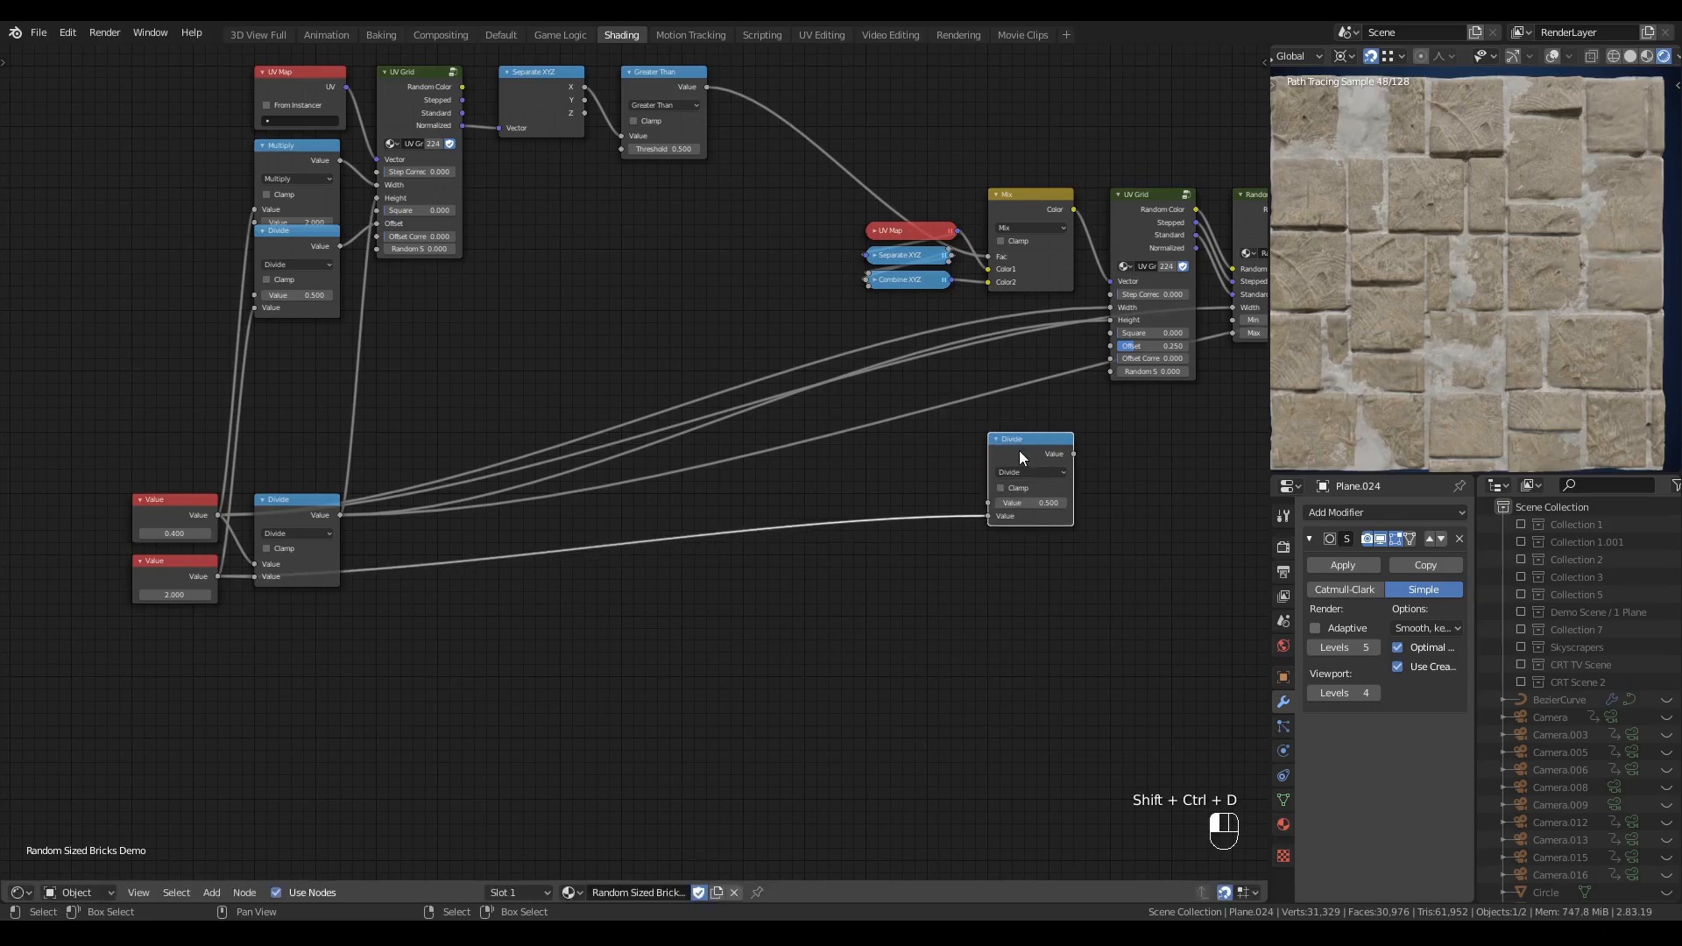
pyautogui.moveTo(1021, 504); pyautogui.dragTo(1054, 508)
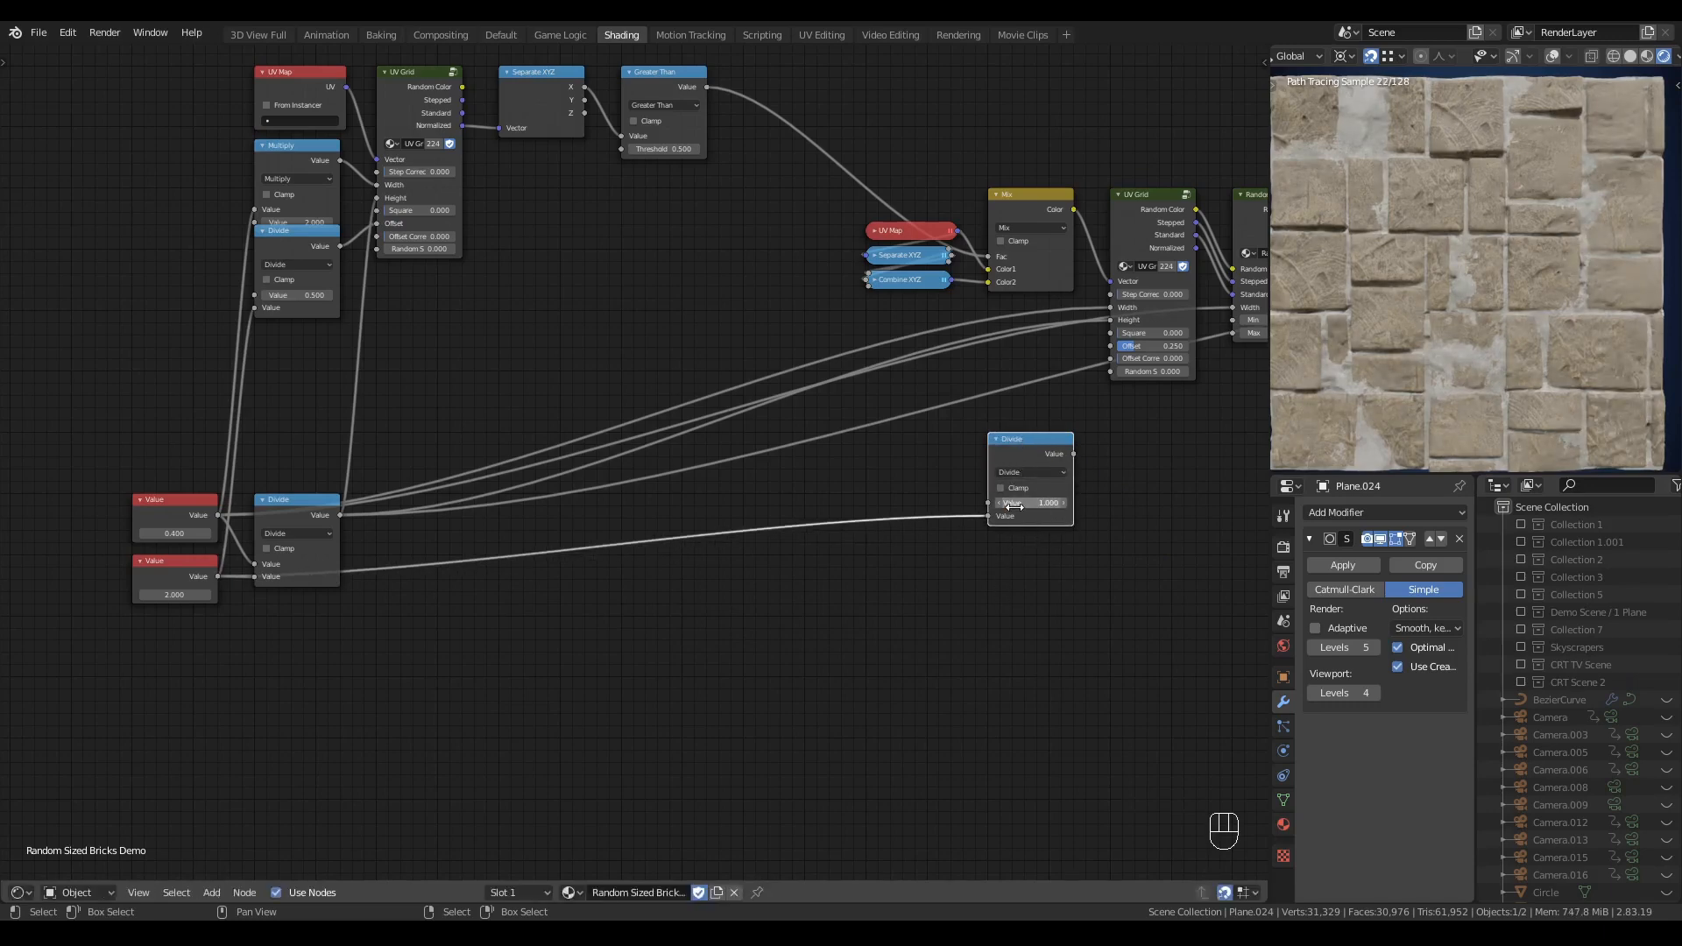
pyautogui.moveTo(1018, 442); pyautogui.dragTo(1039, 332)
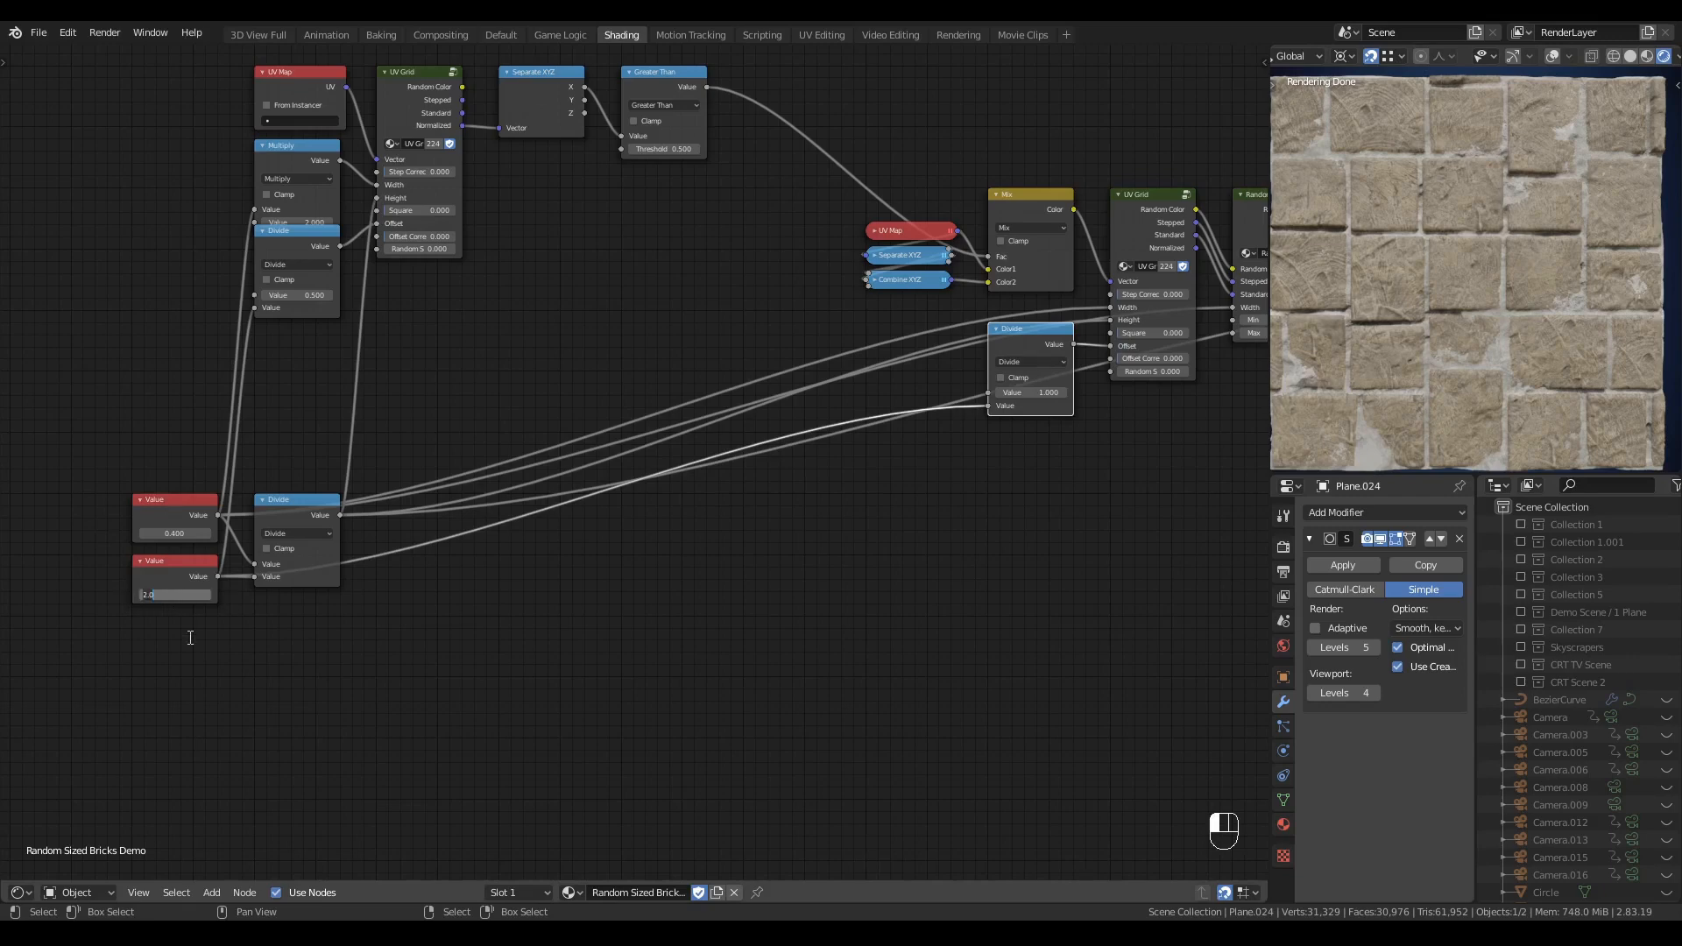
# - Try the lower ratio Value node at 3 and at 5 to test the brick pattern
pyautogui.press('Return')
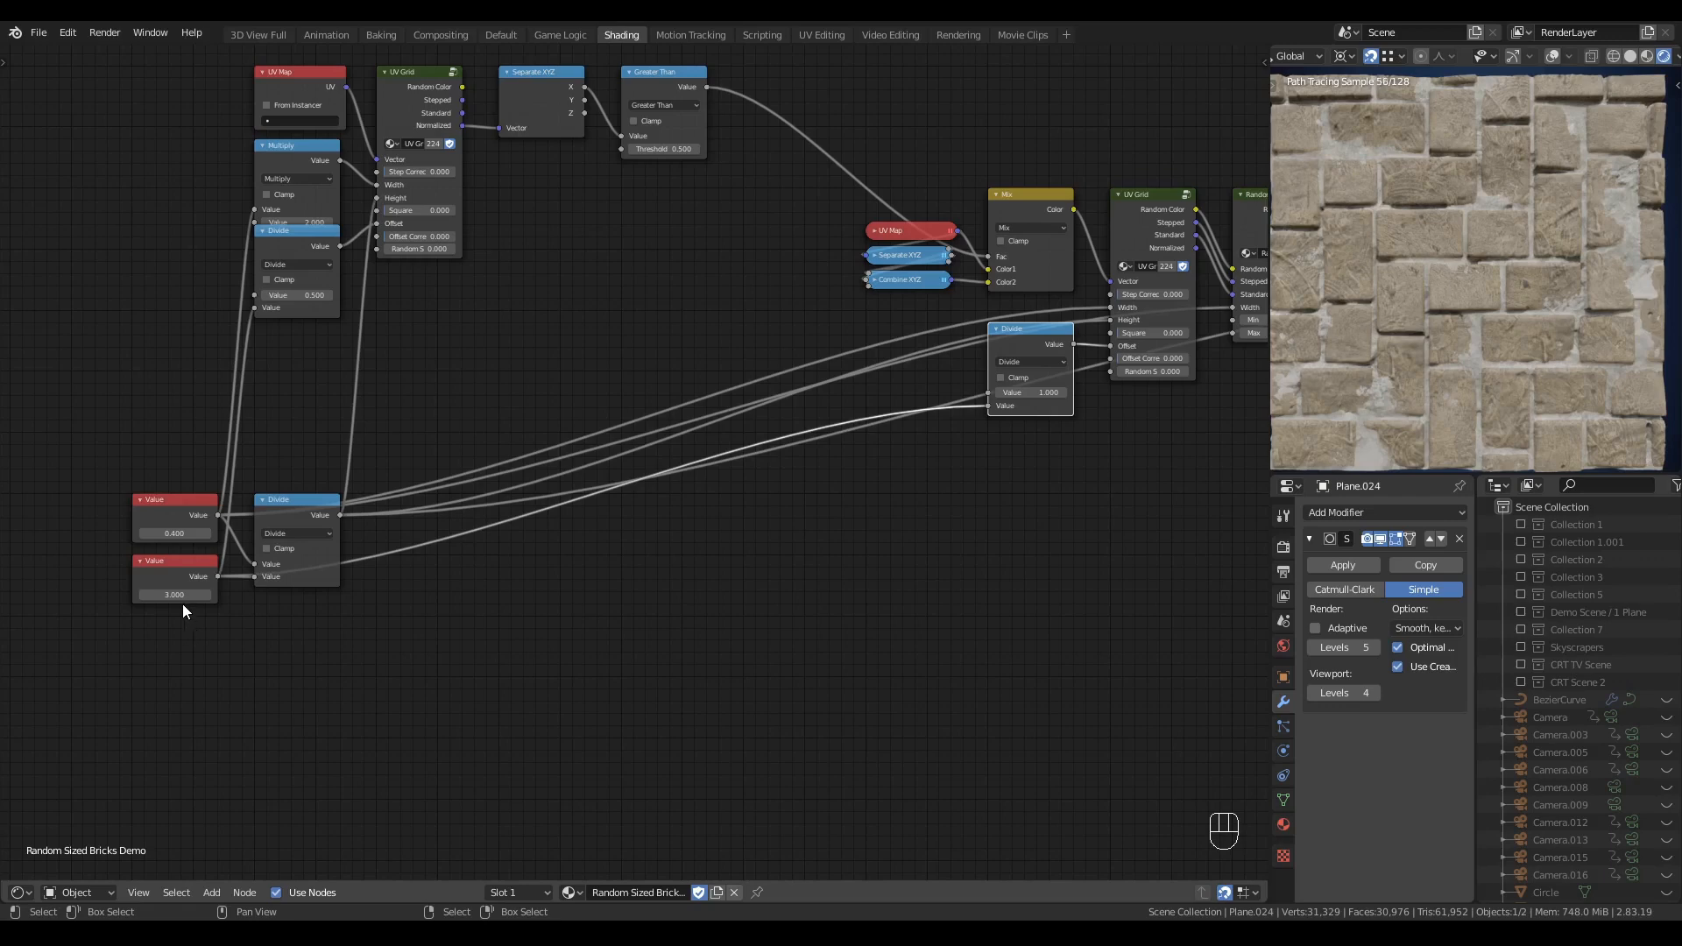
pyautogui.moveTo(175, 595); pyautogui.dragTo(172, 595)
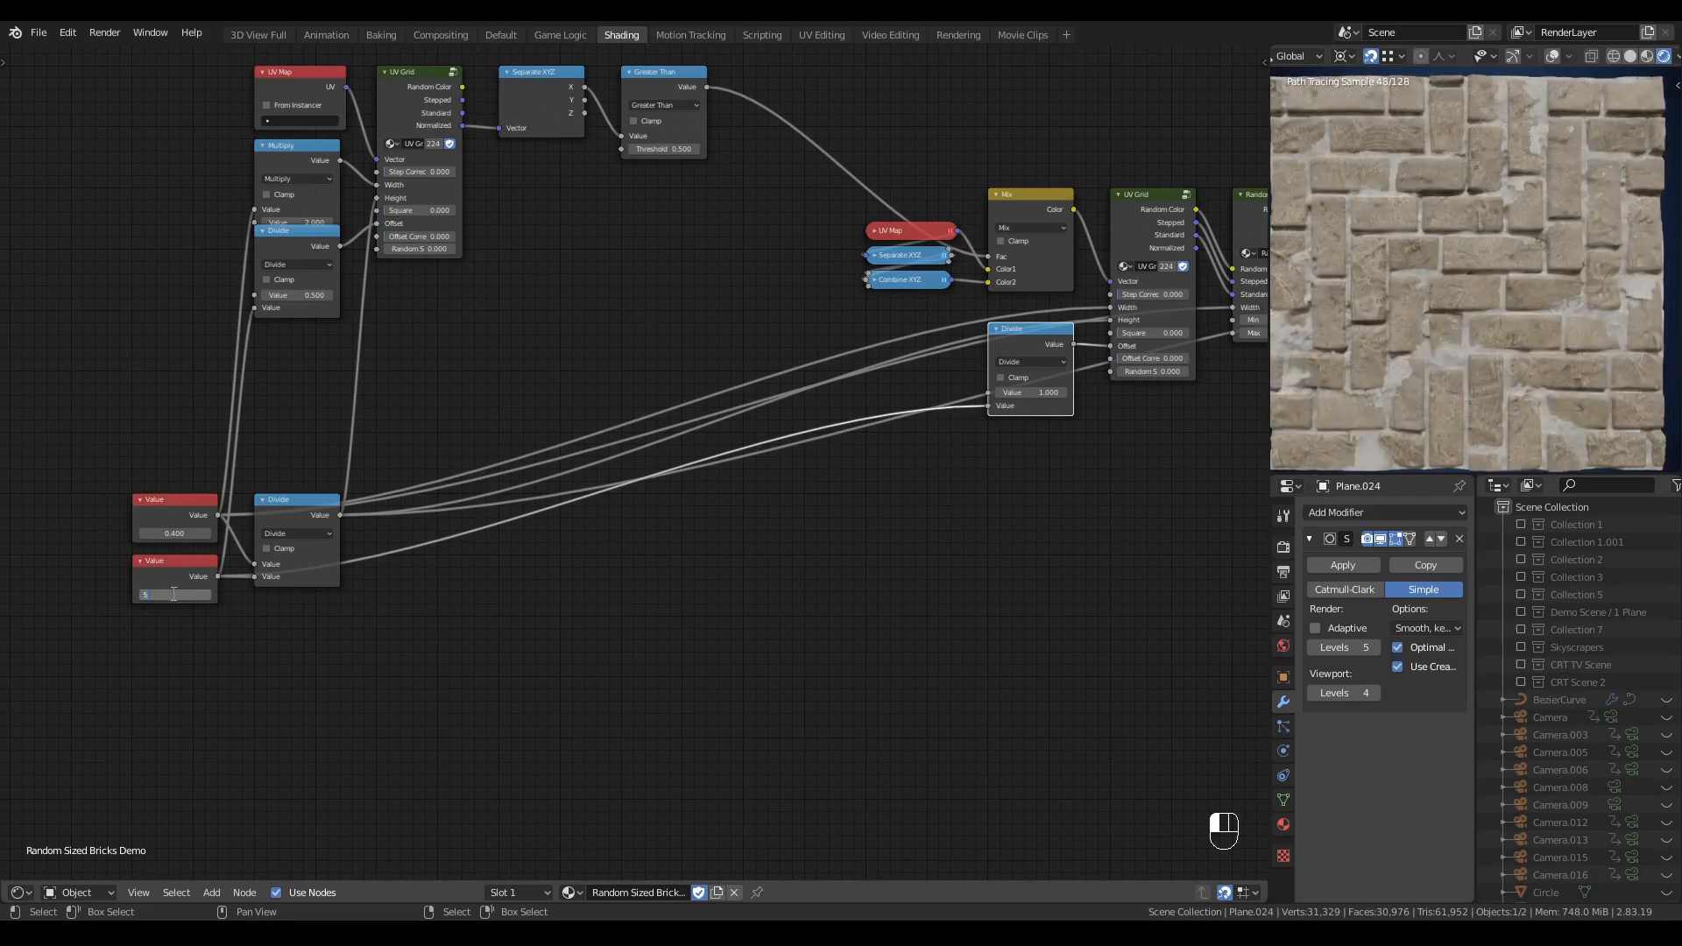
pyautogui.write('5')
pyautogui.press('Return')
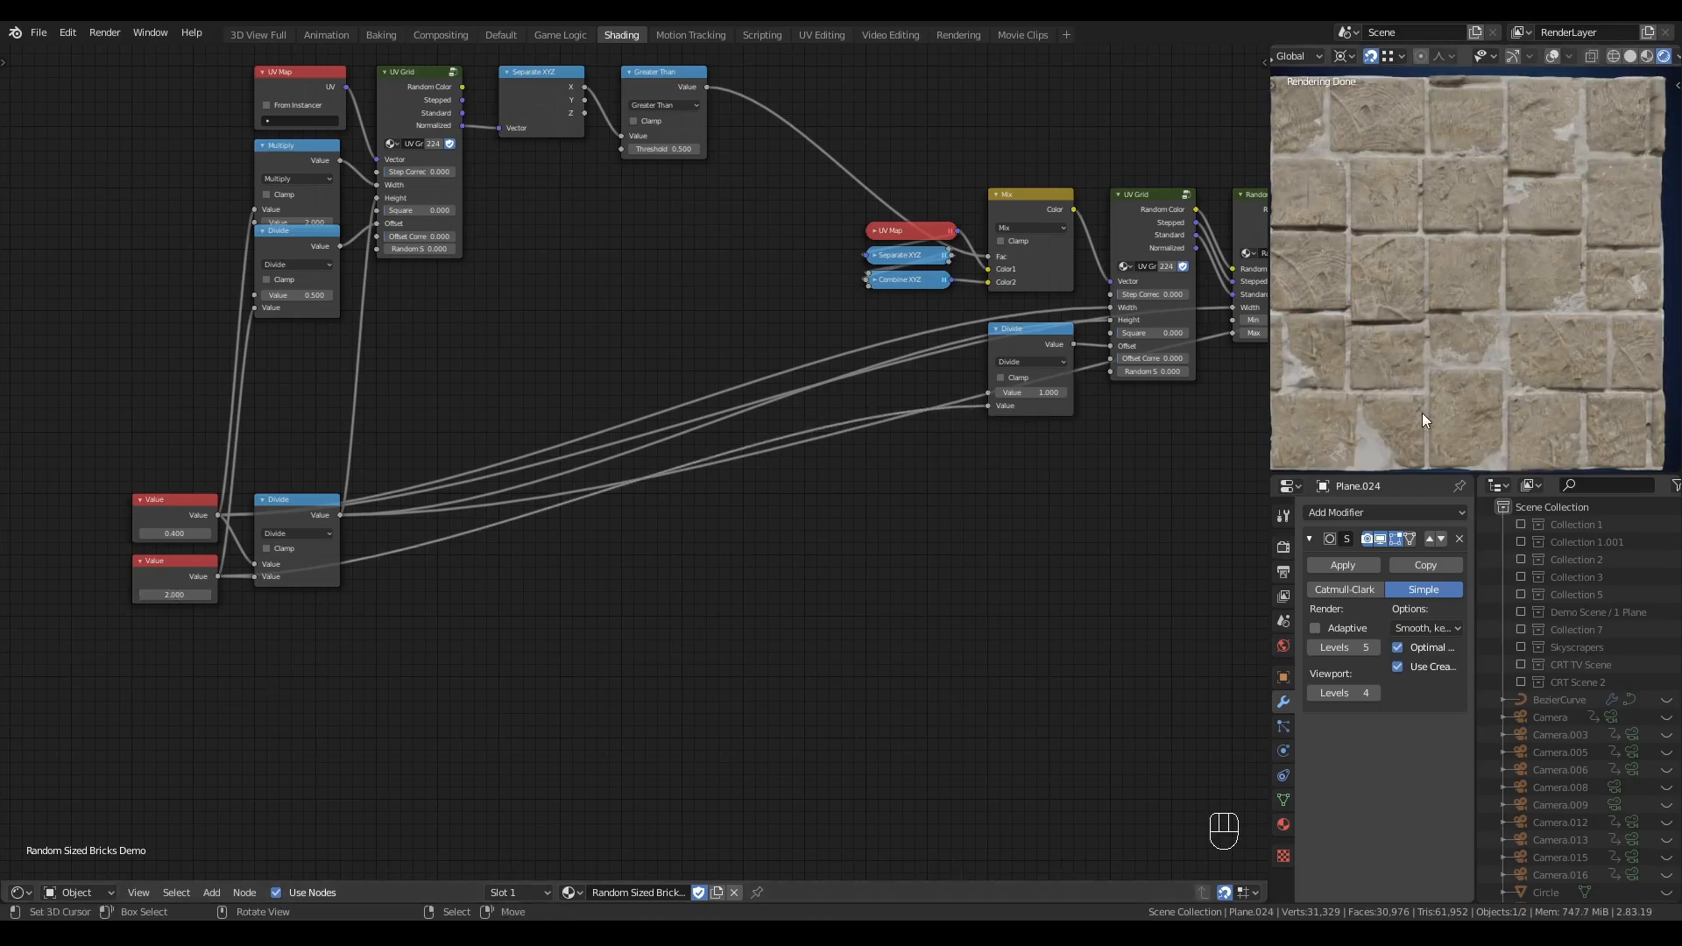
pyautogui.moveTo(1501, 329)
pyautogui.mouseDown(button='middle')
pyautogui.moveTo(1513, 286)
pyautogui.moveTo(1500, 339)
pyautogui.mouseUp(button='middle')
pyautogui.hotkey('alt', 'q')
pyautogui.hotkey('alt', 'q')
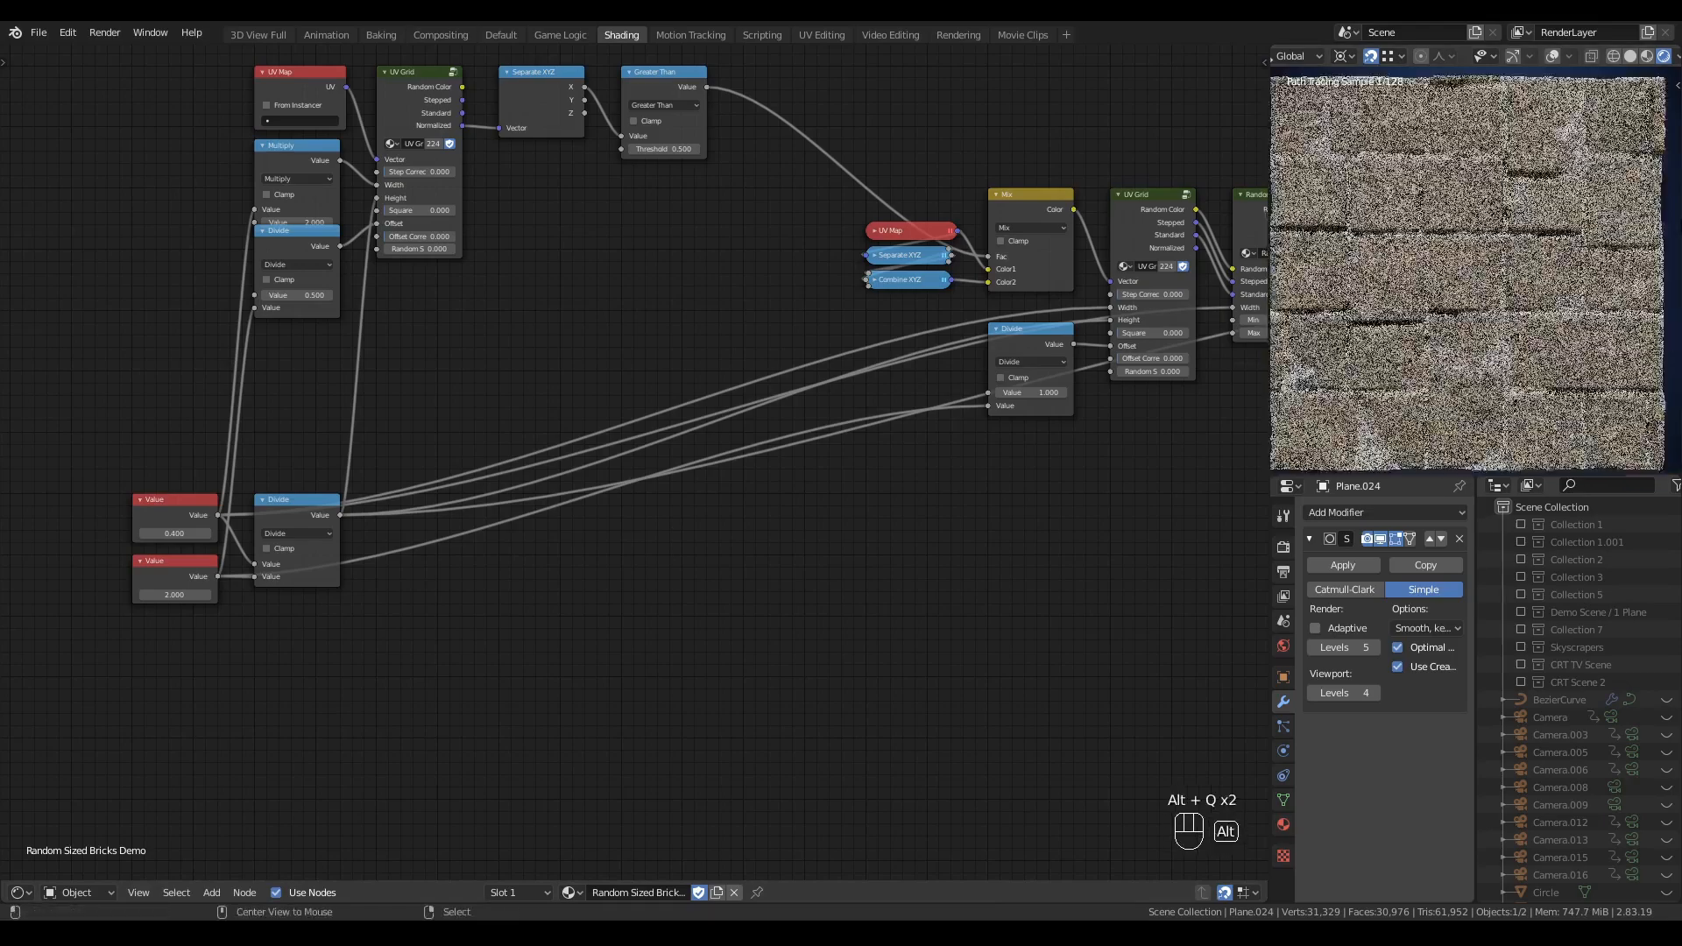
pyautogui.keyDown('ctrl'); pyautogui.moveTo(1458, 244); pyautogui.dragTo(1456, 250, button='middle'); pyautogui.keyUp('ctrl')
pyautogui.keyDown('ctrl'); pyautogui.moveTo(1456, 251); pyautogui.dragTo(1461, 255, button='middle'); pyautogui.keyUp('ctrl')
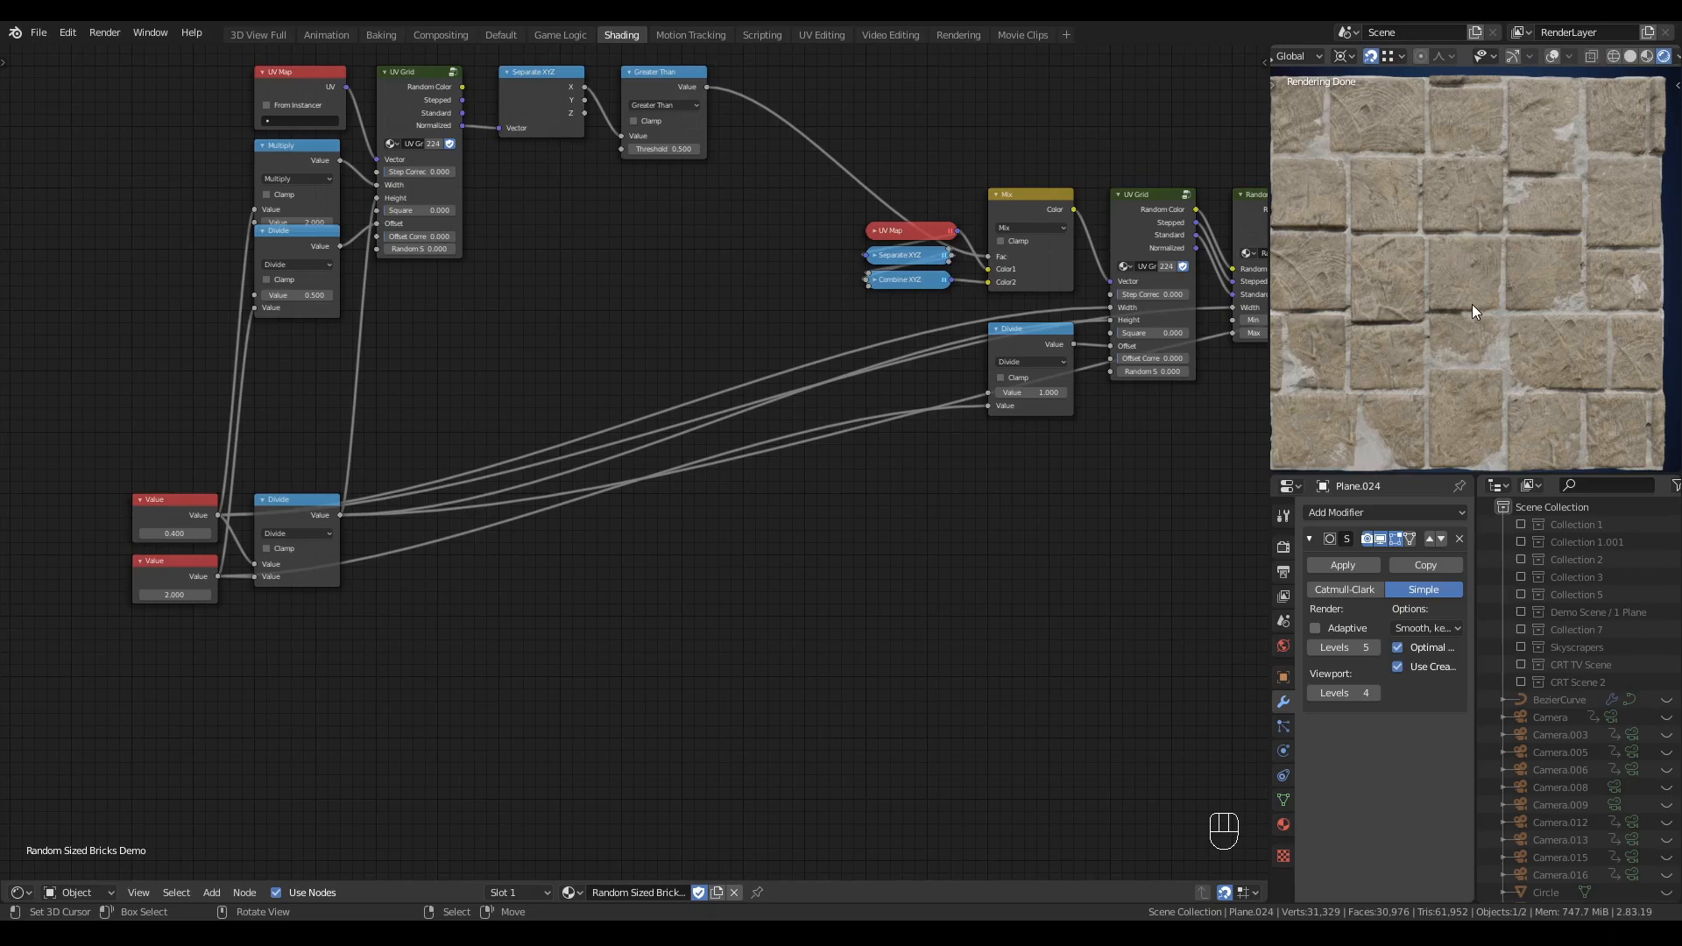
pyautogui.keyDown('ctrl'); pyautogui.moveTo(1472, 303); pyautogui.dragTo(1465, 287, button='middle'); pyautogui.keyUp('ctrl')
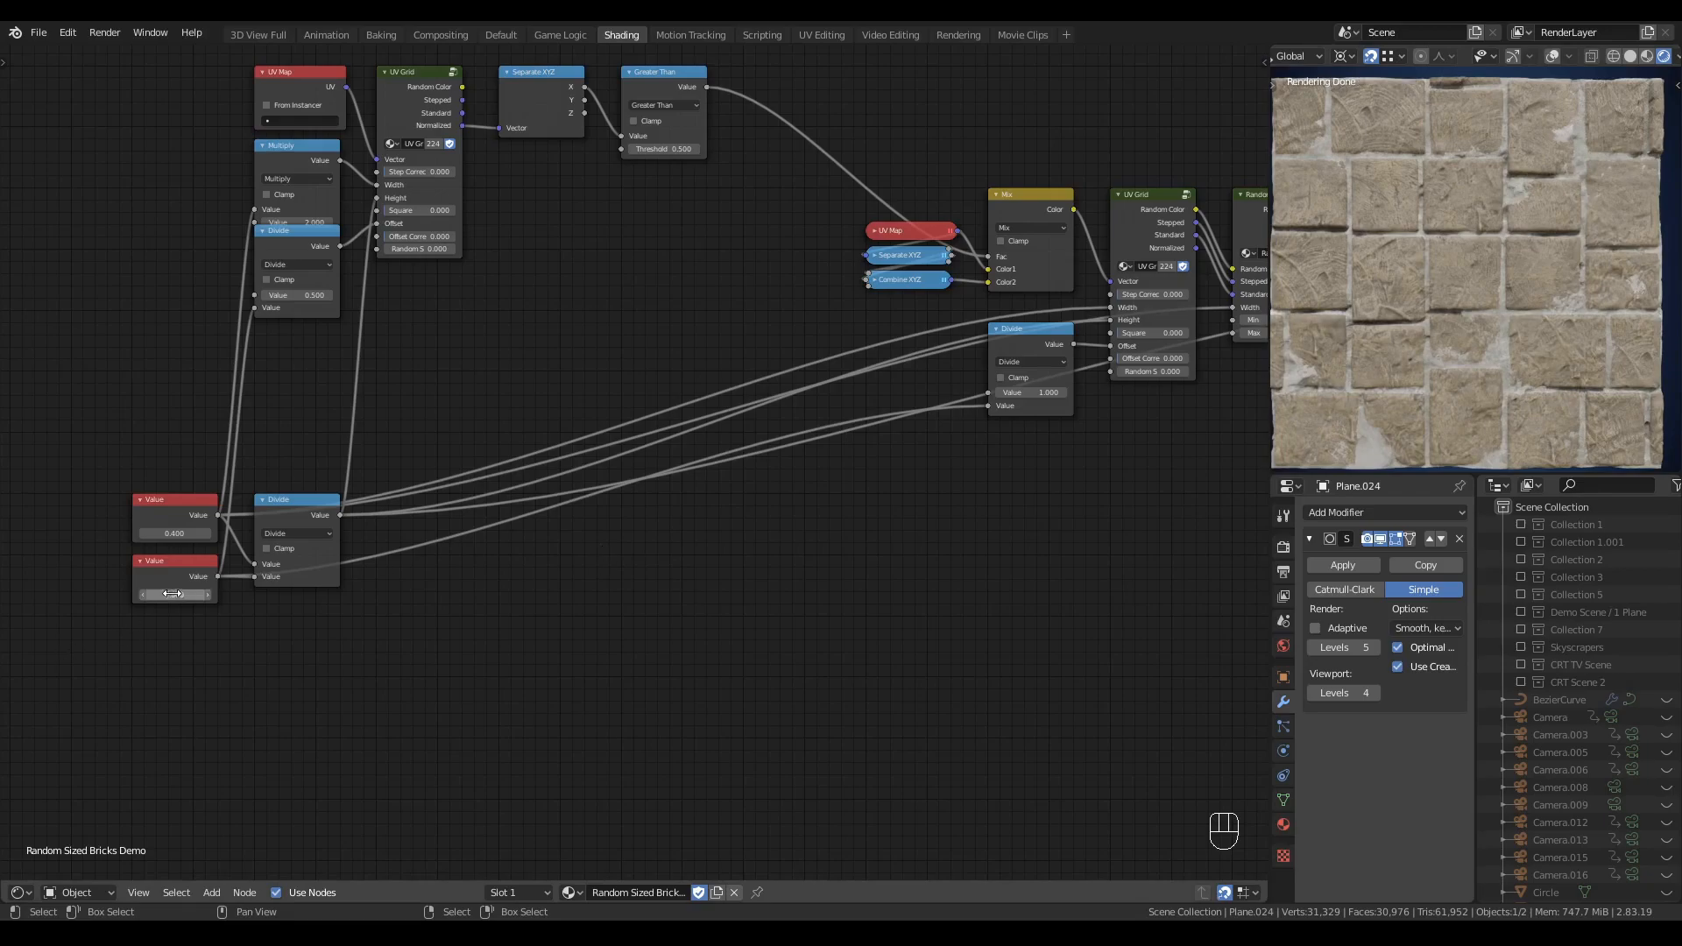
# - Set the lower ratio Value node to 3 and check the brick pattern in the rendered preview
pyautogui.press('Return')
pyautogui.moveTo(1437, 289)
pyautogui.mouseDown(button='middle')
pyautogui.moveTo(1464, 229)
pyautogui.moveTo(1436, 219)
pyautogui.moveTo(1447, 344)
pyautogui.moveTo(1446, 309)
pyautogui.moveTo(1454, 340)
pyautogui.moveTo(1502, 303)
pyautogui.mouseUp(button='middle')
pyautogui.hotkey('alt', 'q')
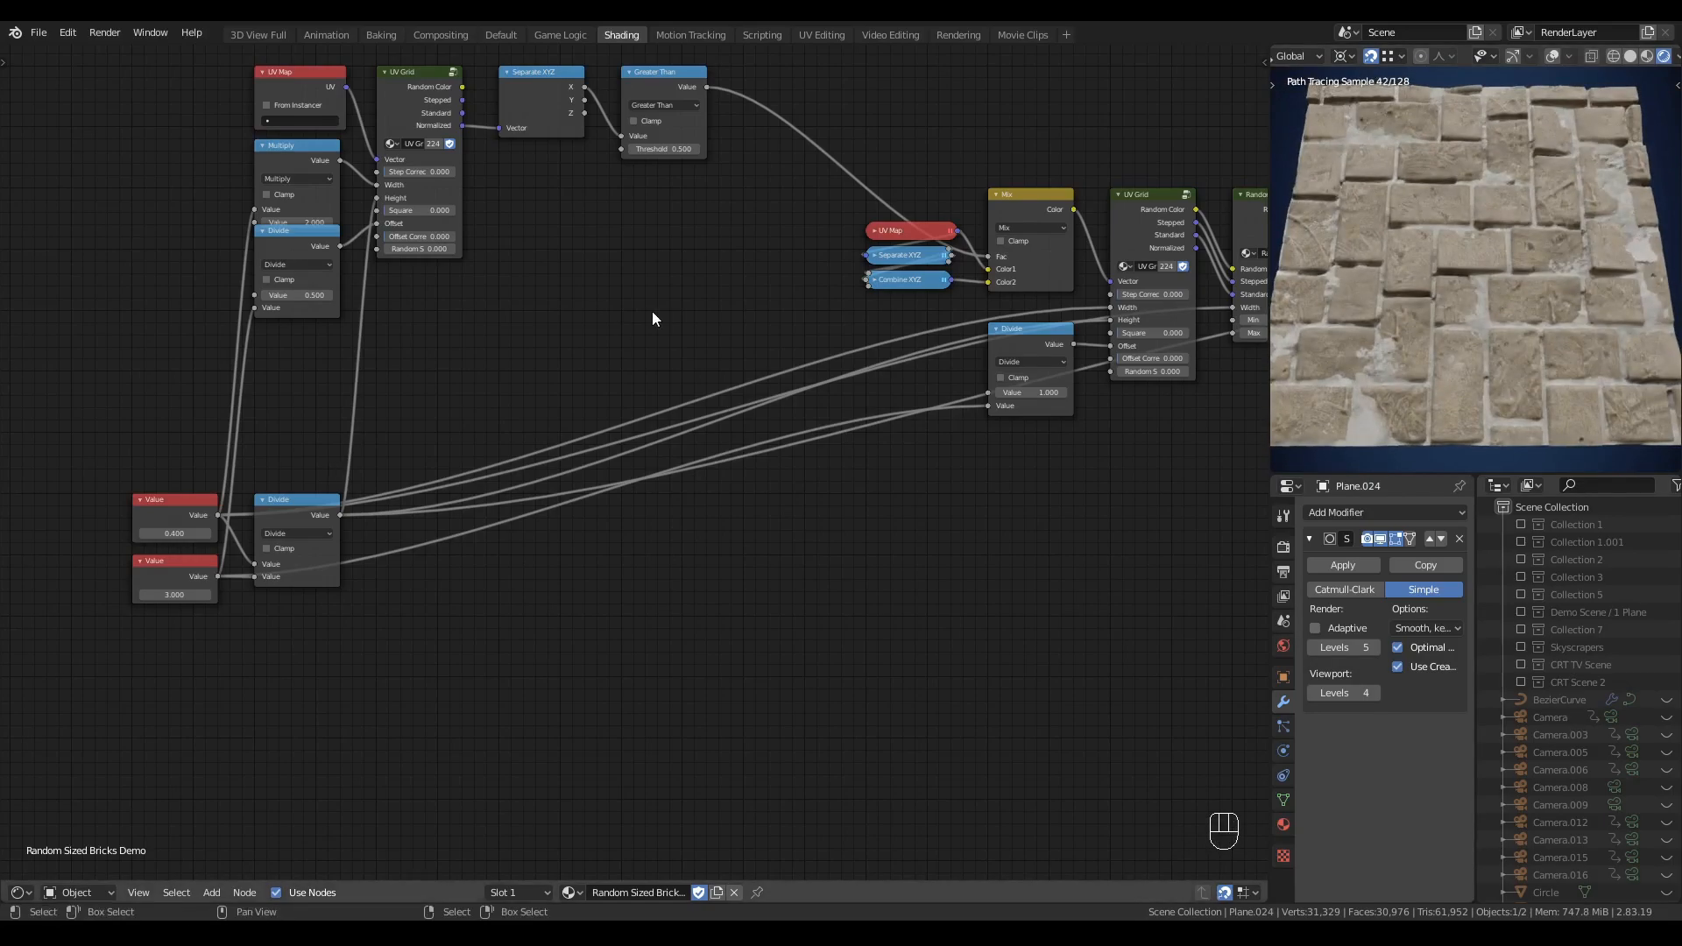
# - Move the Divide node with 0.5 as its first value slightly down so it clears the Multiply node above
pyautogui.moveTo(519, 293); pyautogui.dragTo(519, 404, button='middle')
pyautogui.moveTo(286, 345); pyautogui.dragTo(286, 364)
pyautogui.click(500, 474)
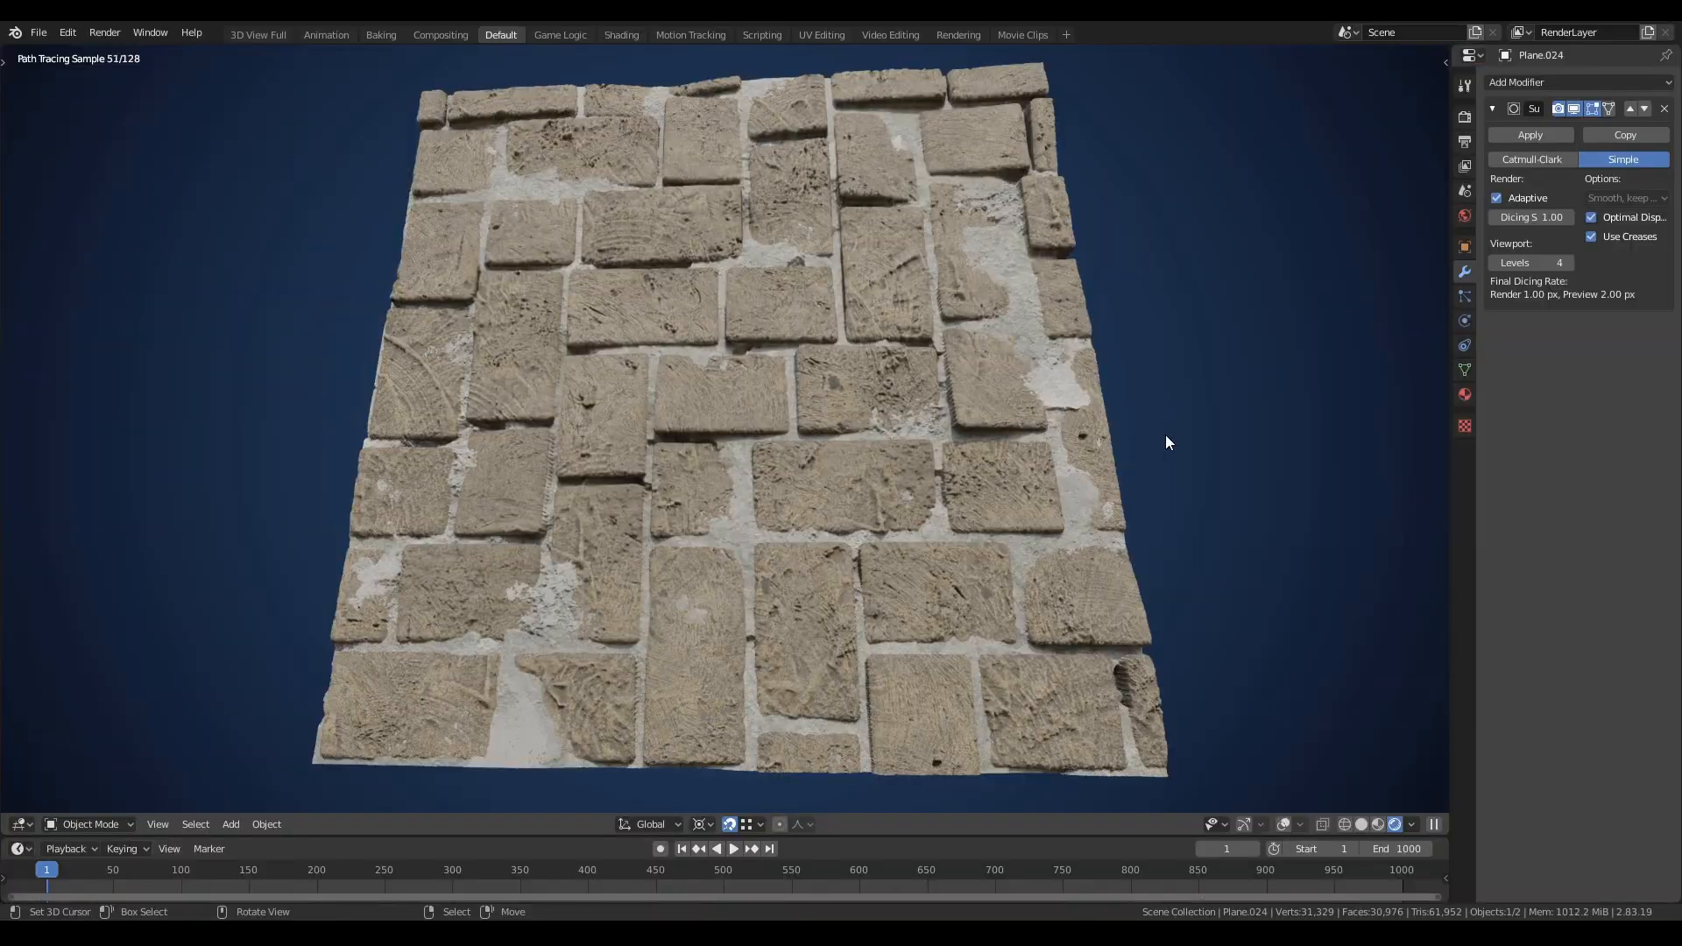
# - Examine the woven brick surface with adaptive displacement from several angles in the large rendered view
pyautogui.moveTo(1036, 417)
pyautogui.mouseDown(button='middle')
pyautogui.moveTo(944, 501)
pyautogui.moveTo(943, 455)
pyautogui.moveTo(964, 475)
pyautogui.moveTo(952, 515)
pyautogui.moveTo(929, 478)
pyautogui.mouseUp(button='middle')
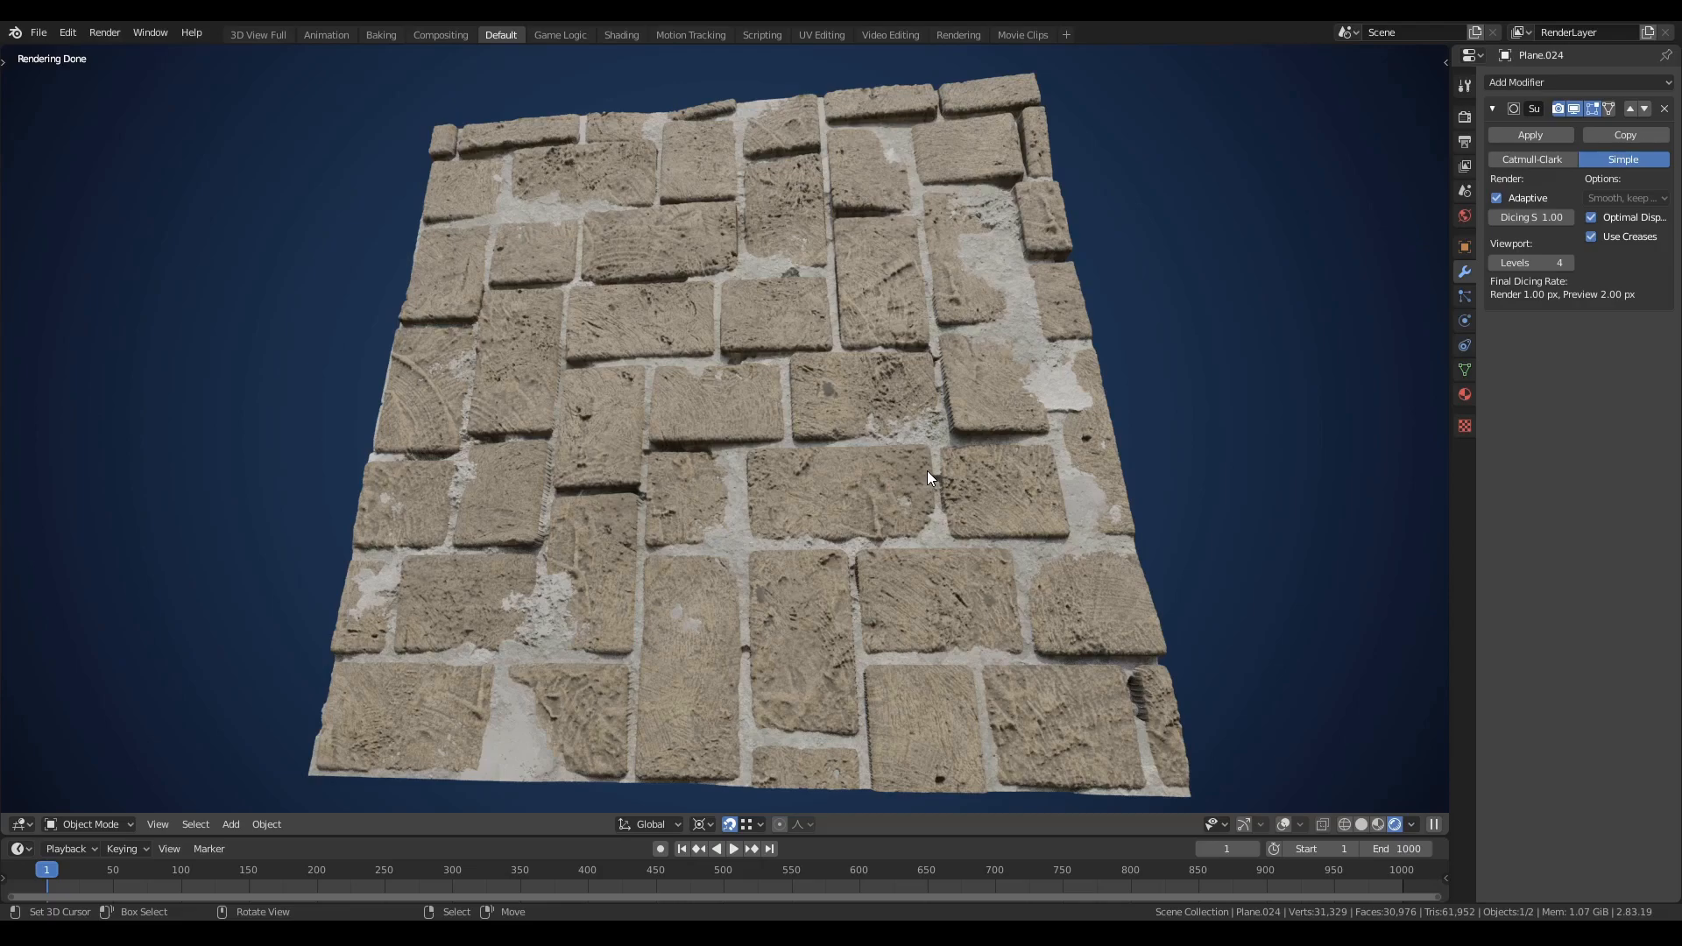
pyautogui.moveTo(928, 471)
pyautogui.mouseDown(button='middle')
pyautogui.moveTo(762, 435)
pyautogui.moveTo(775, 471)
pyautogui.moveTo(775, 447)
pyautogui.moveTo(921, 478)
pyautogui.mouseUp(button='middle')
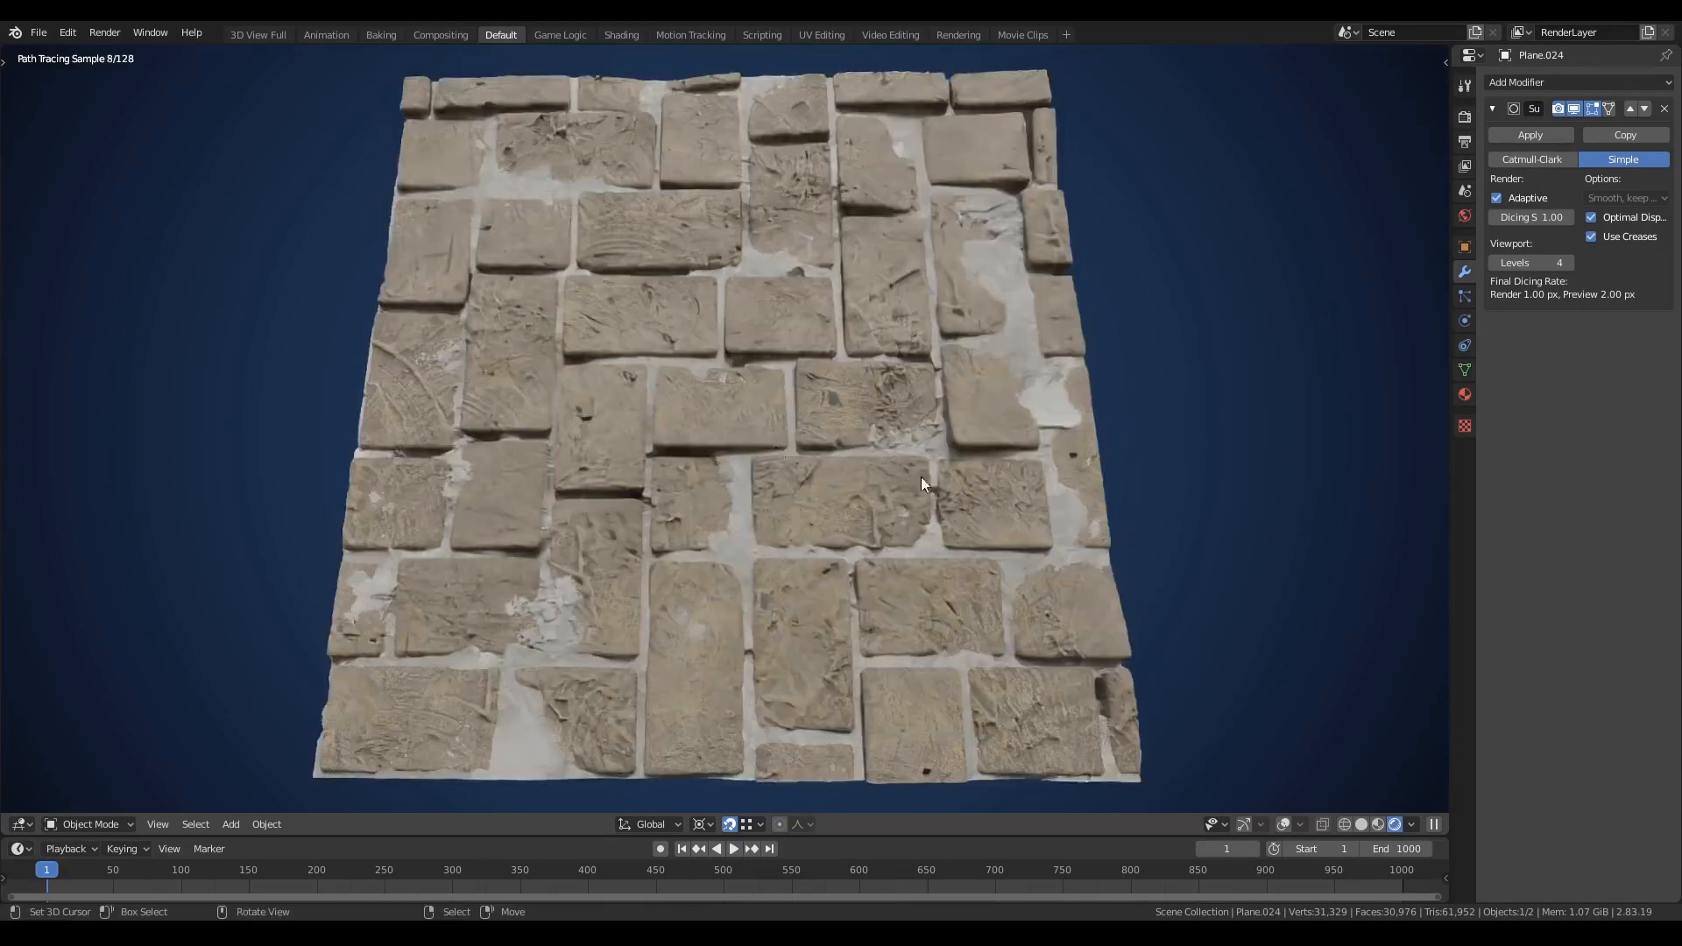
# - In the material's node tree, move the two Value nodes with their Divide and the UV Grid to Greater Than group closer to Mix
pyautogui.click(622, 35)
pyautogui.scroll(-8, 859, 486)
pyautogui.moveTo(521, 521); pyautogui.dragTo(263, 533, button='middle')
pyautogui.moveTo(972, 390); pyautogui.dragTo(830, 449, button='middle')
pyautogui.scroll(-1, 777, 494)
pyautogui.scroll(-1, 855, 463)
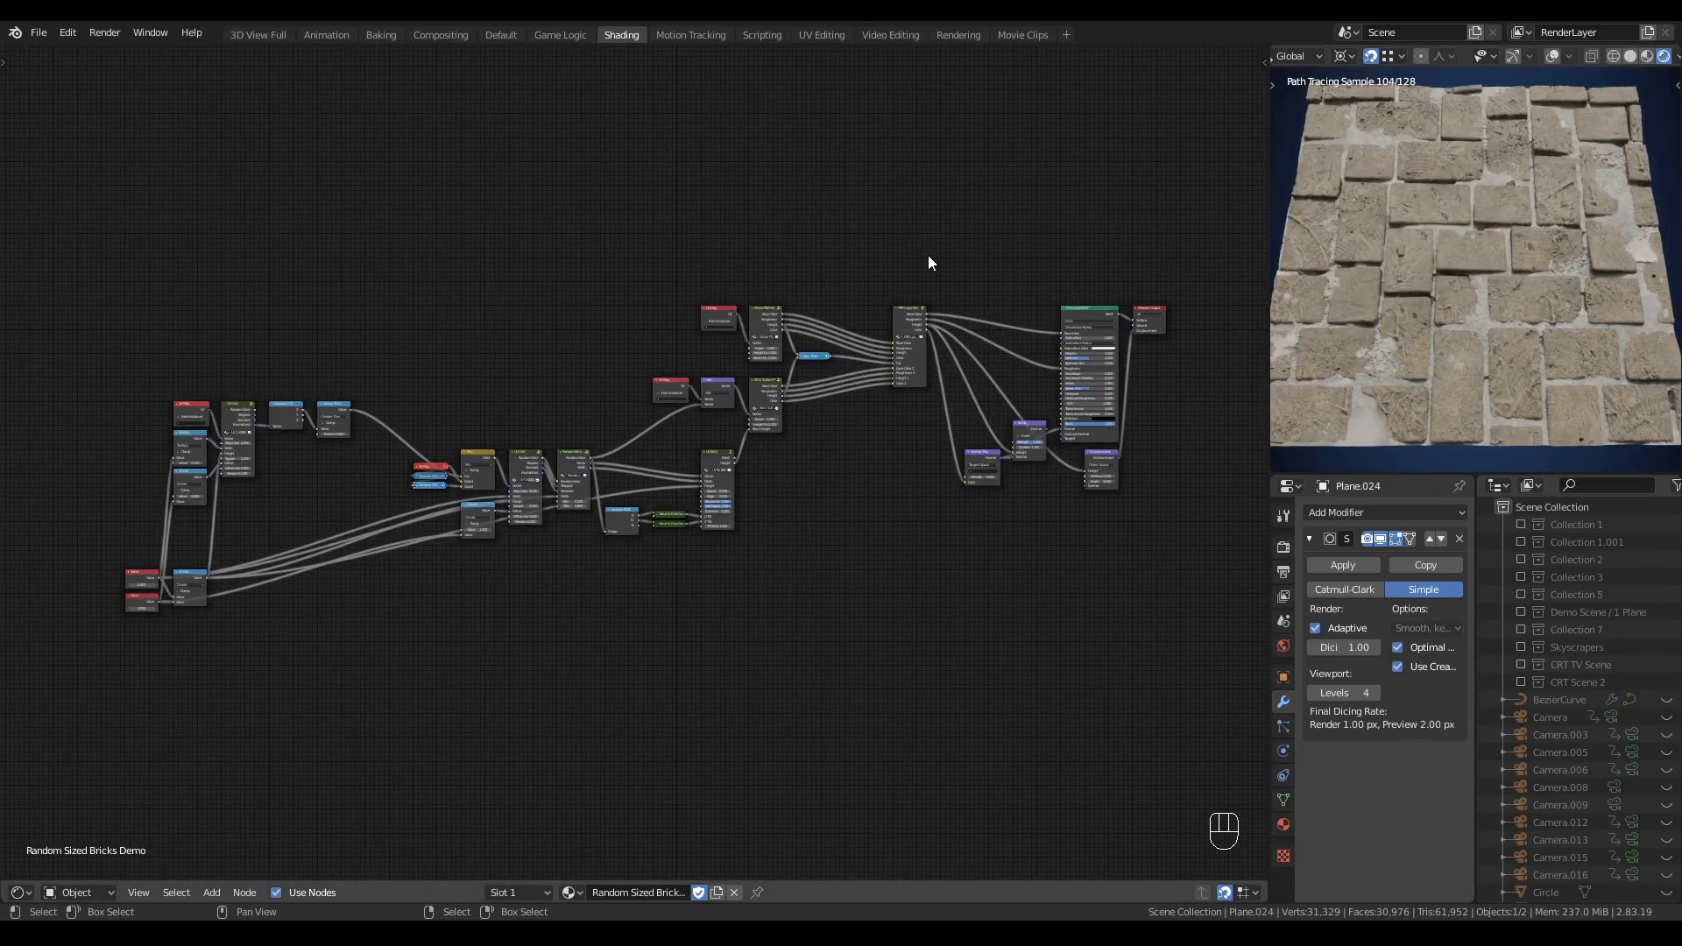
pyautogui.moveTo(930, 262); pyautogui.dragTo(124, 706)
pyautogui.press('KP_Decimal')
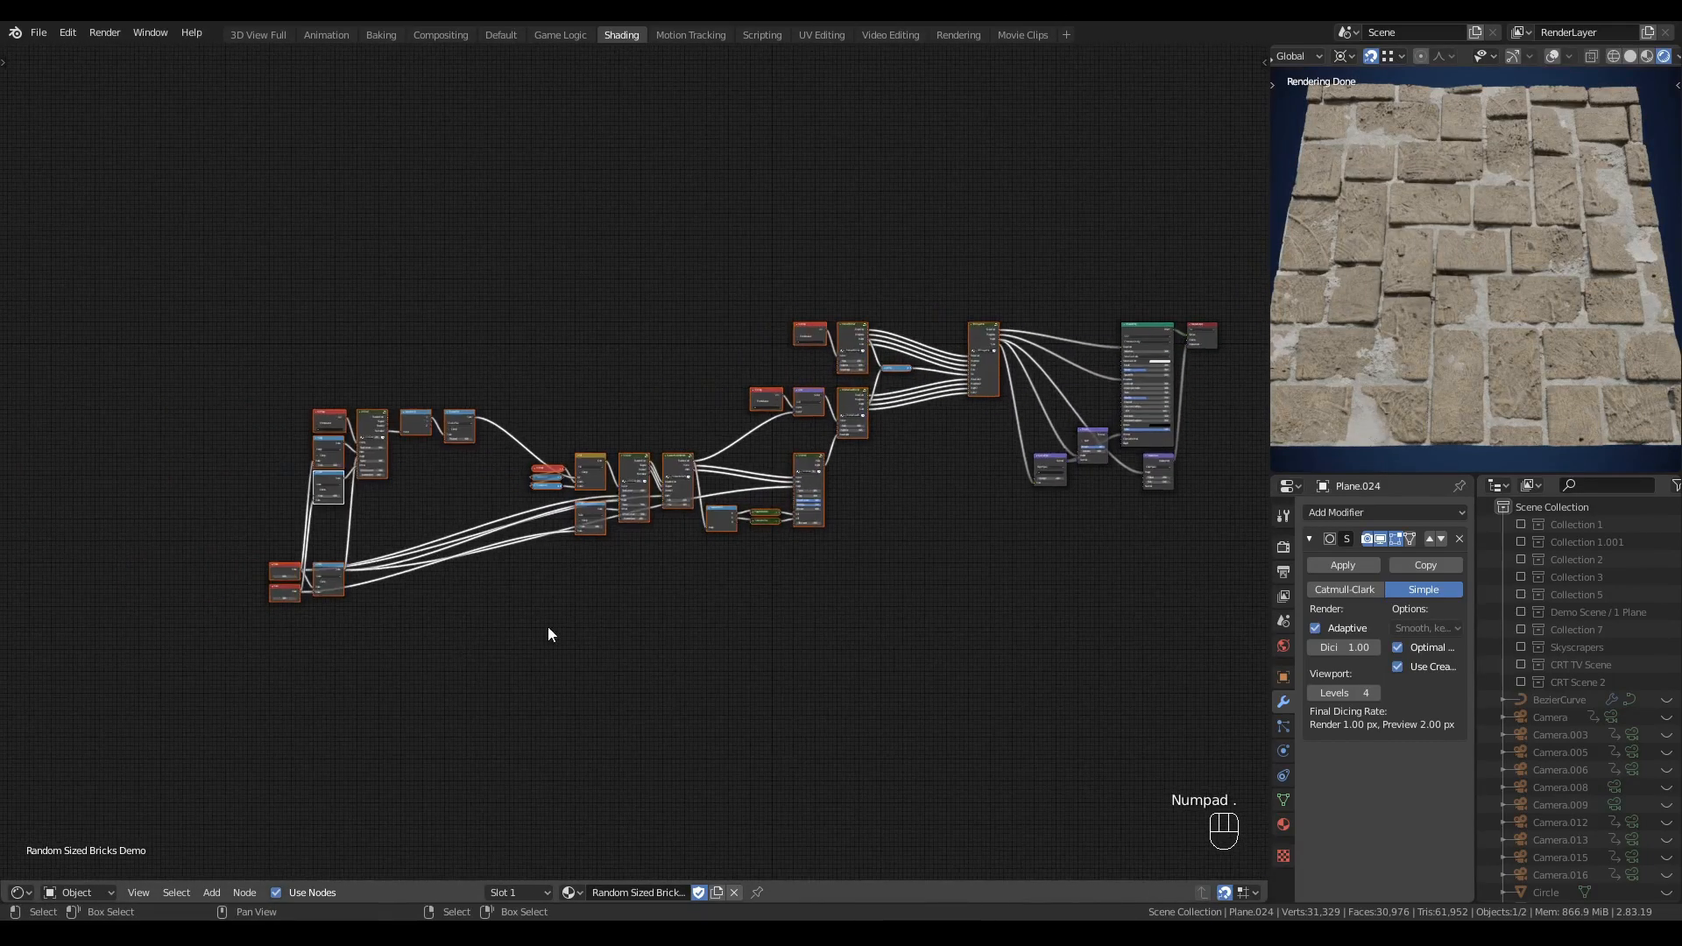
pyautogui.scroll(4, 676, 531)
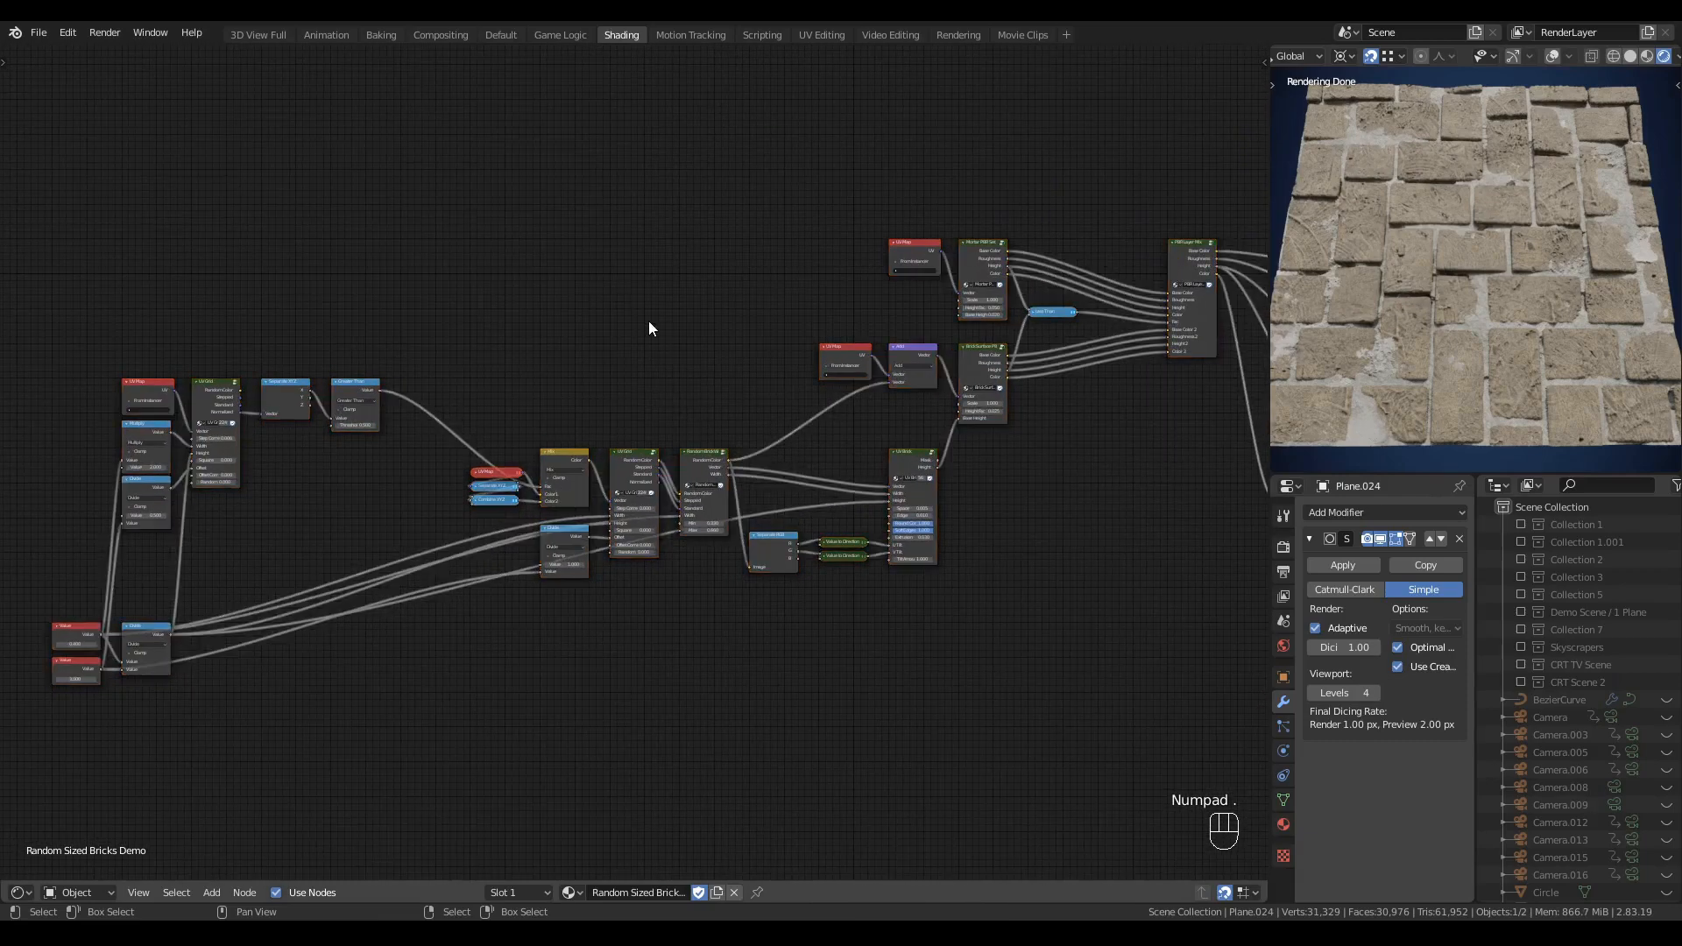
pyautogui.moveTo(353, 305); pyautogui.dragTo(50, 686)
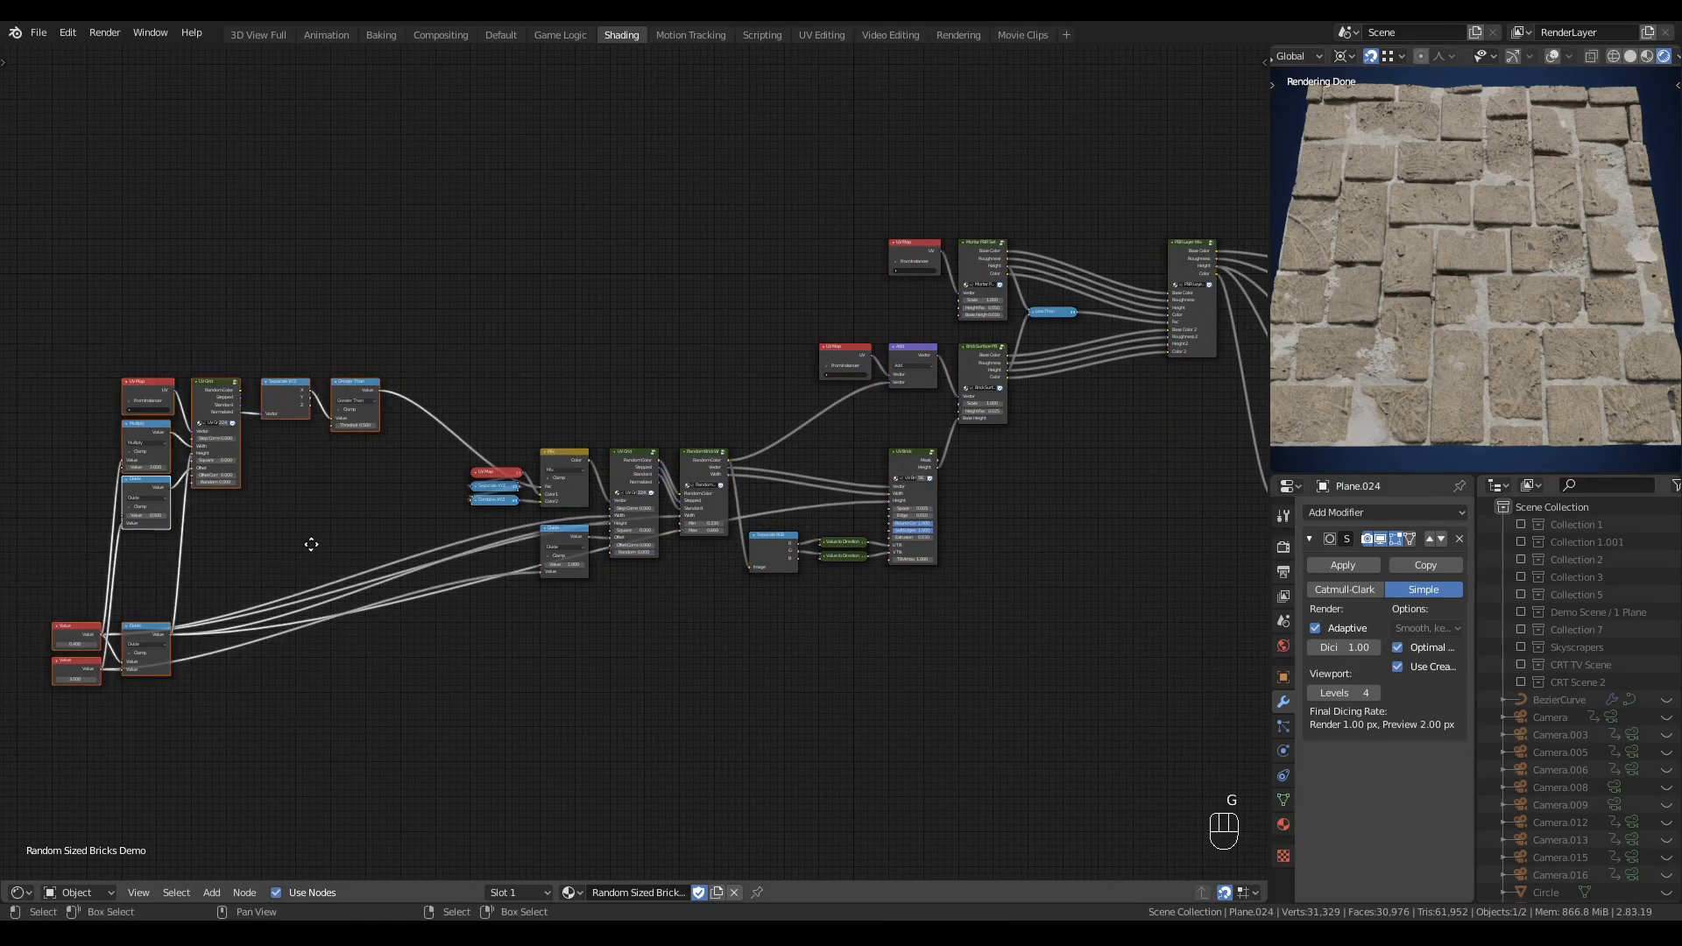
pyautogui.press('g')
pyautogui.click(451, 598)
pyautogui.click(714, 712)
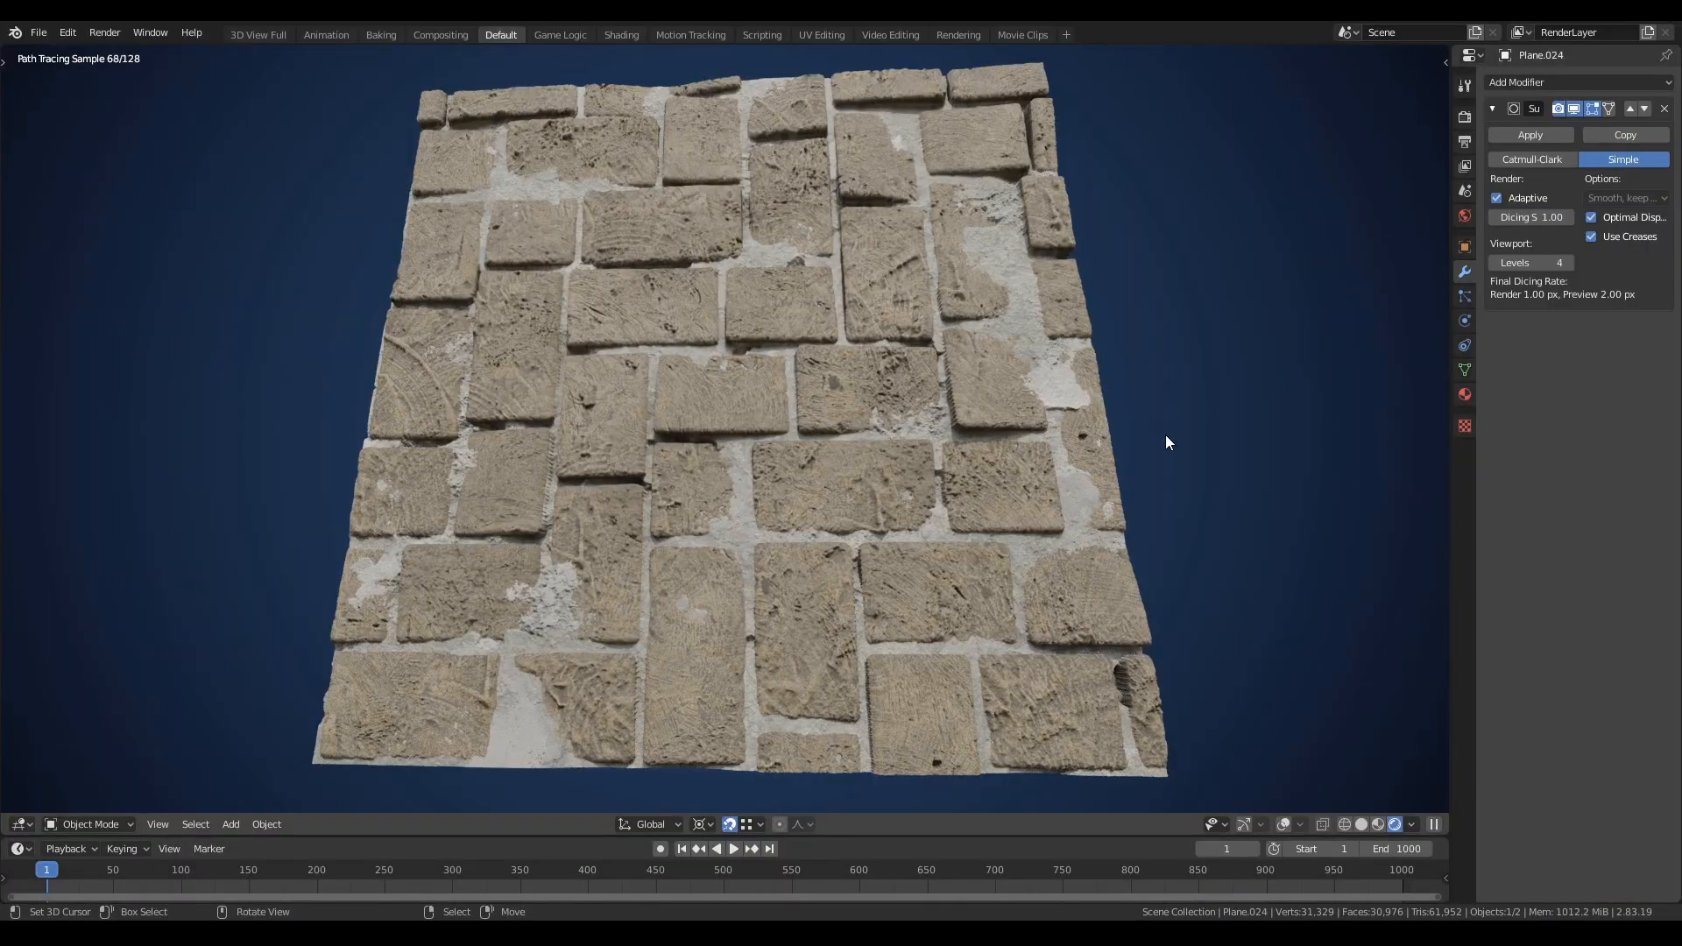
# - Inspect the displaced brick plane again in the large rendered view from another angle
pyautogui.moveTo(1036, 415); pyautogui.dragTo(930, 479, button='middle')
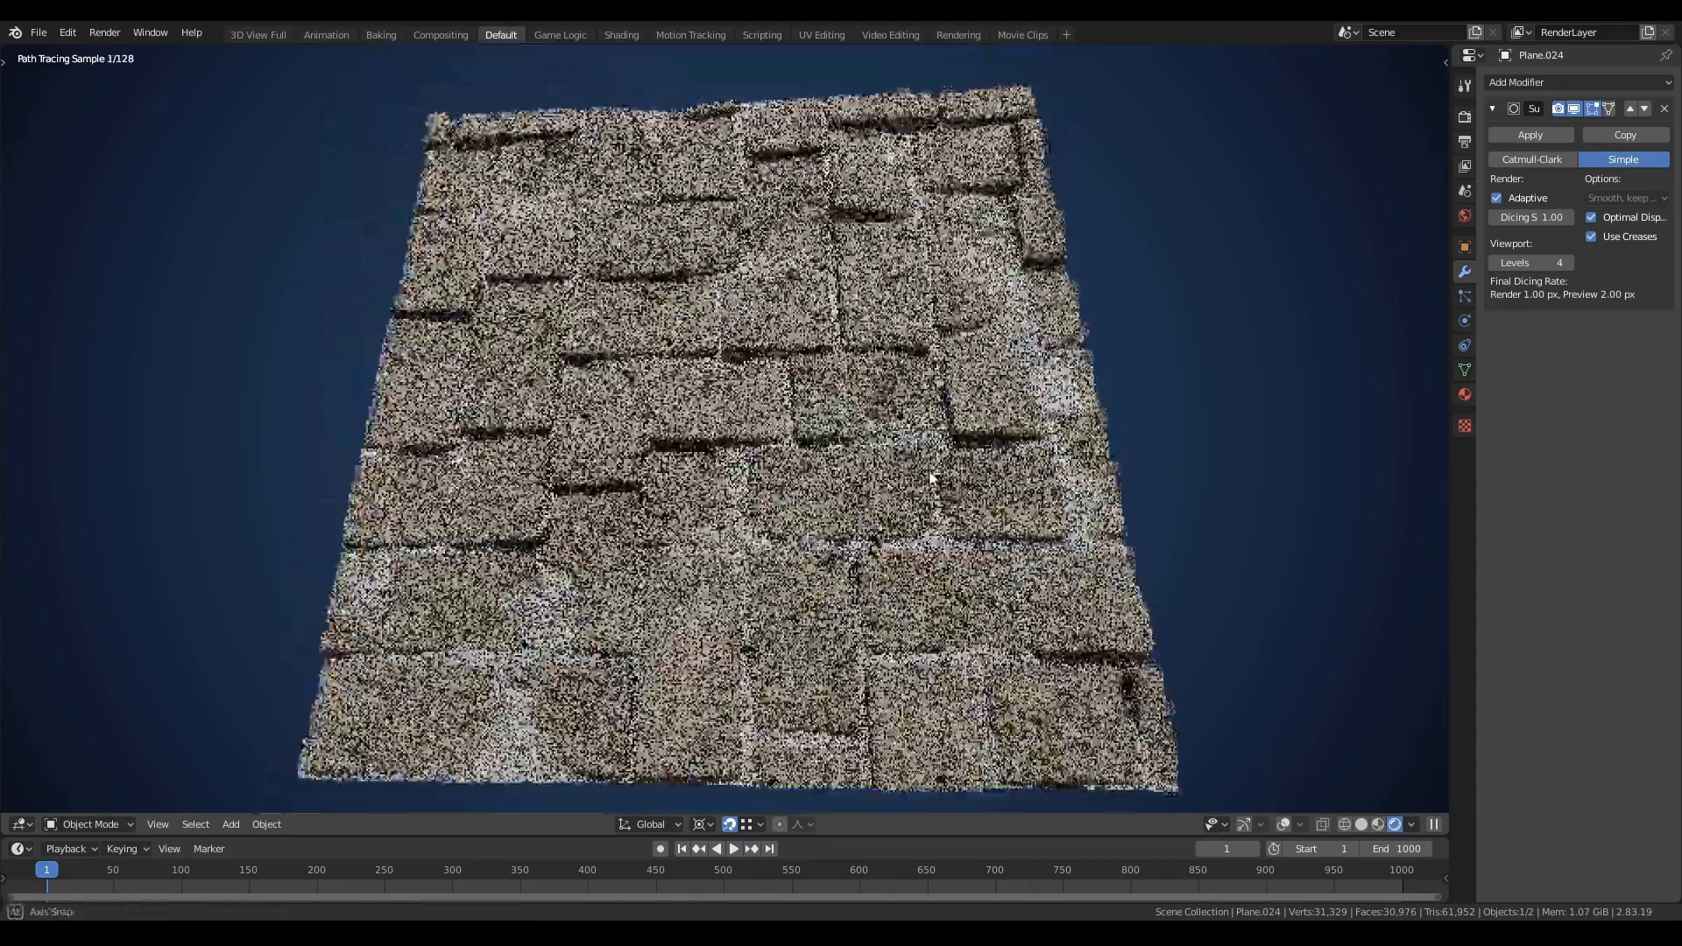